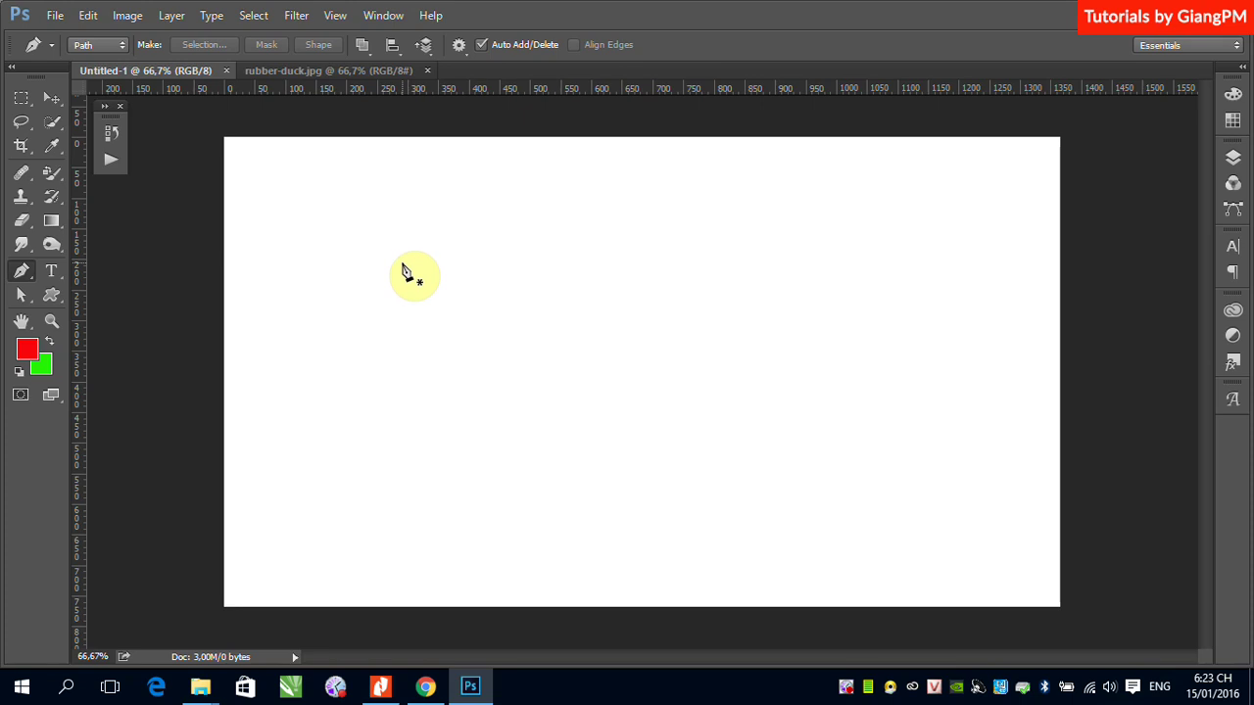
- Place the first path anchor on the blank canvas, just left of centre
left_click(397, 296)
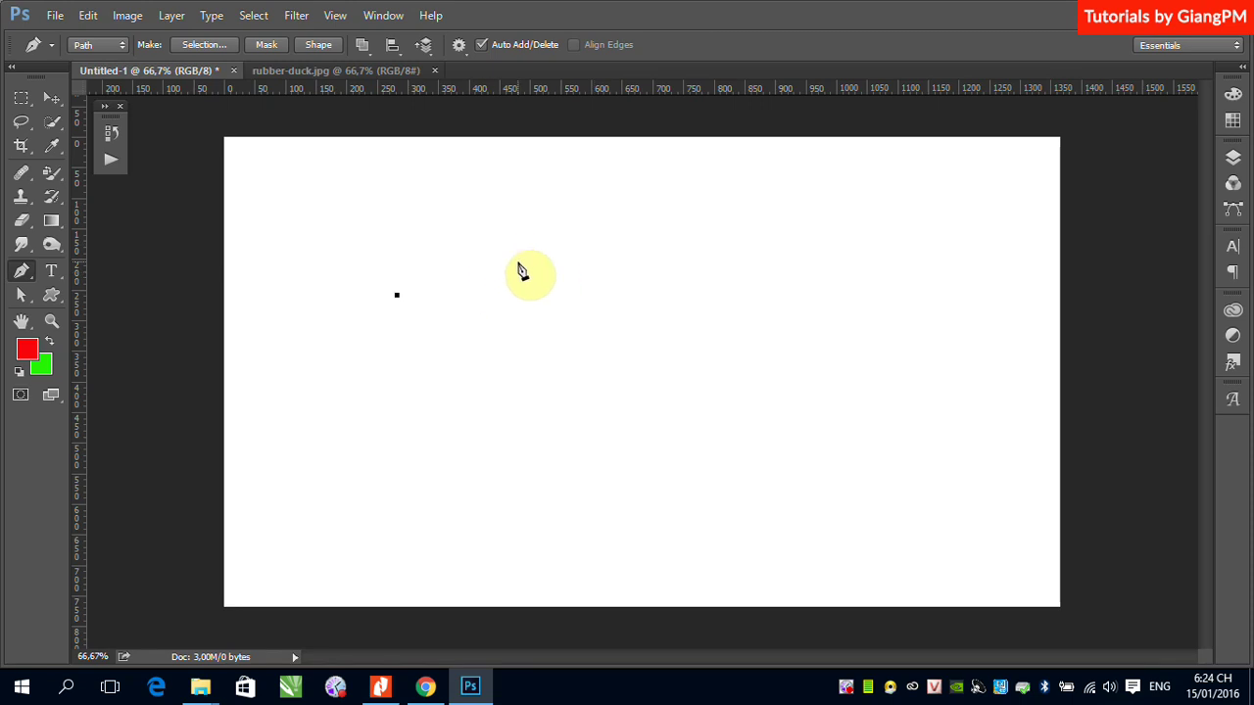
- Add corner anchors running right, down the right side and back left to the lower left
left_click(519, 254)
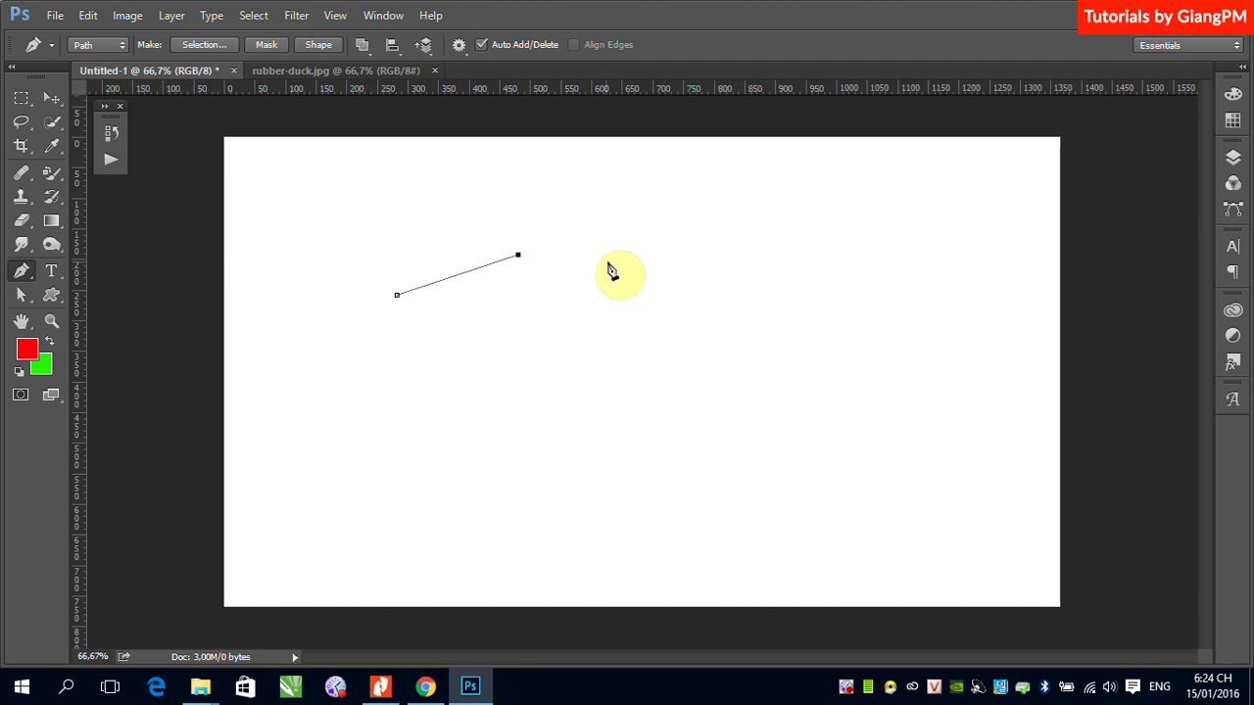
left_click(691, 260)
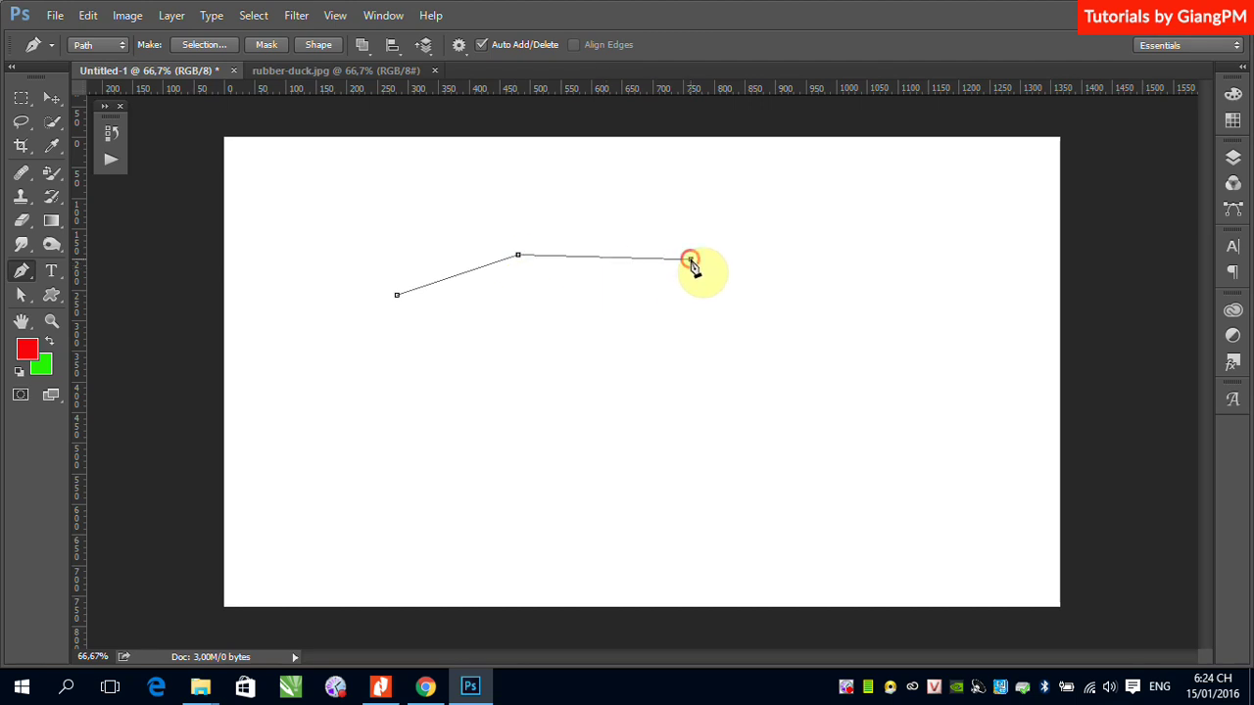
left_click(791, 360)
left_click(808, 478)
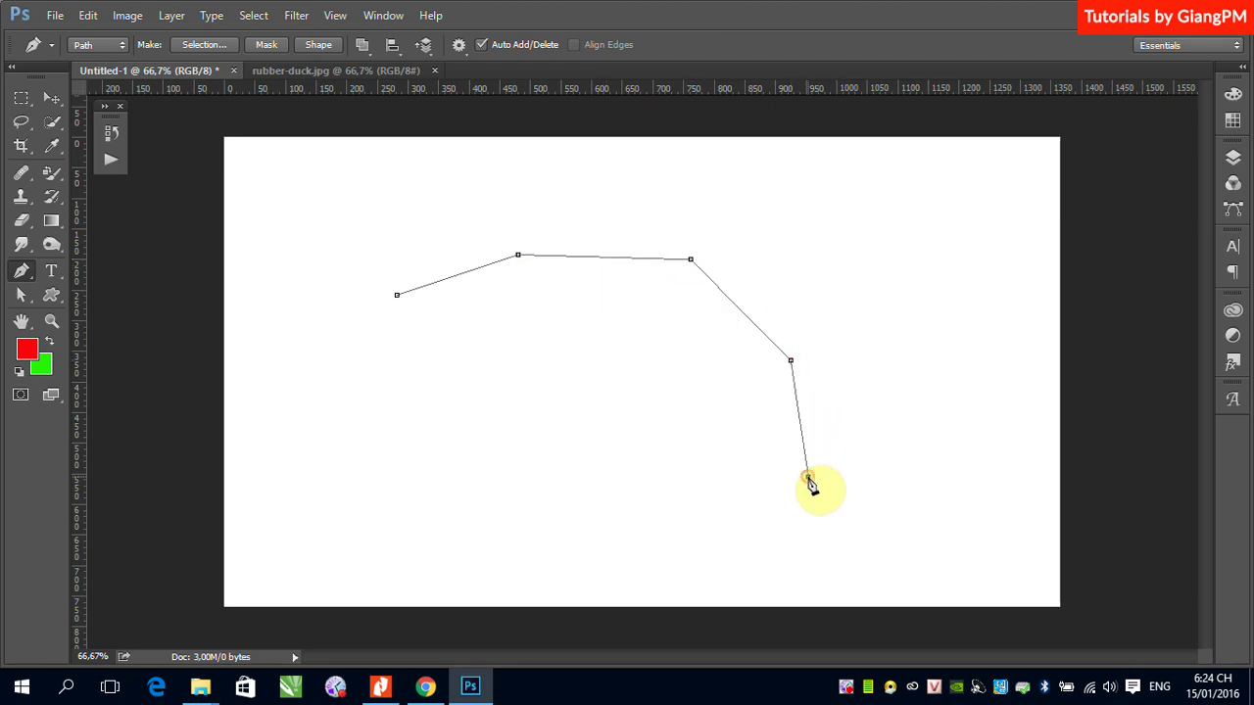
left_click(502, 482)
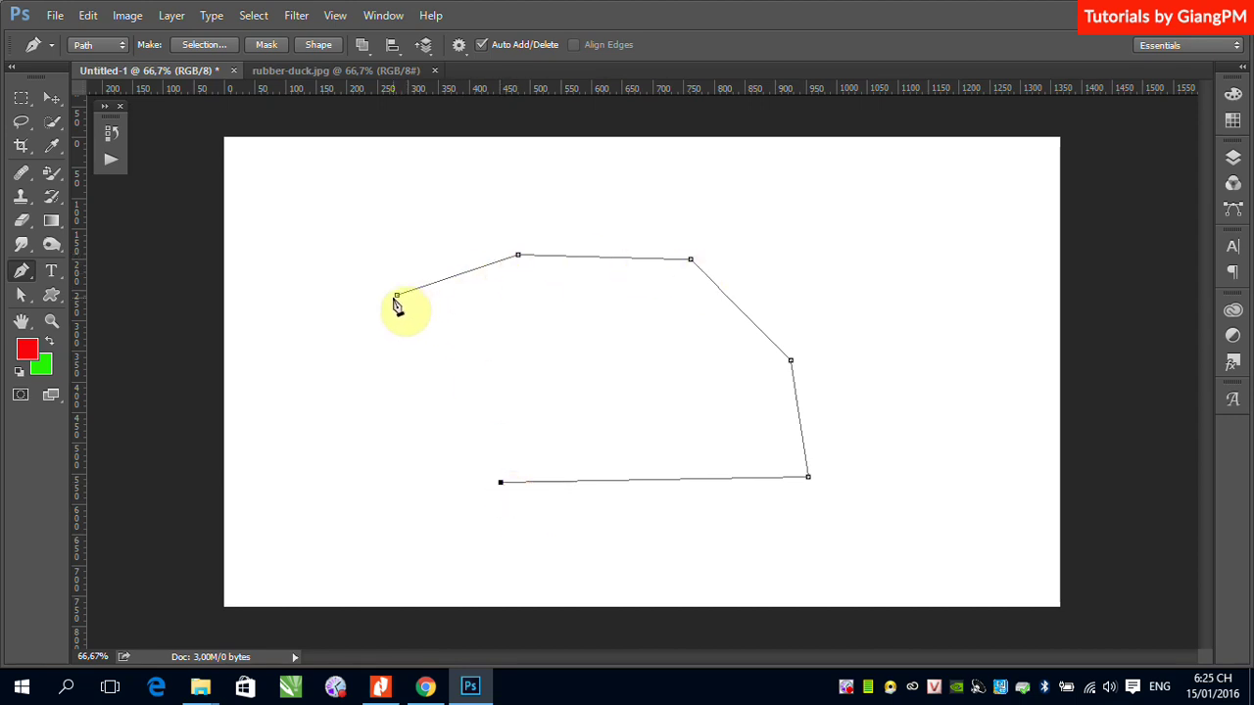
left_click(501, 484)
- Close the path at its starting anchor, then switch to the Move tool to hide the outline
left_click(397, 298)
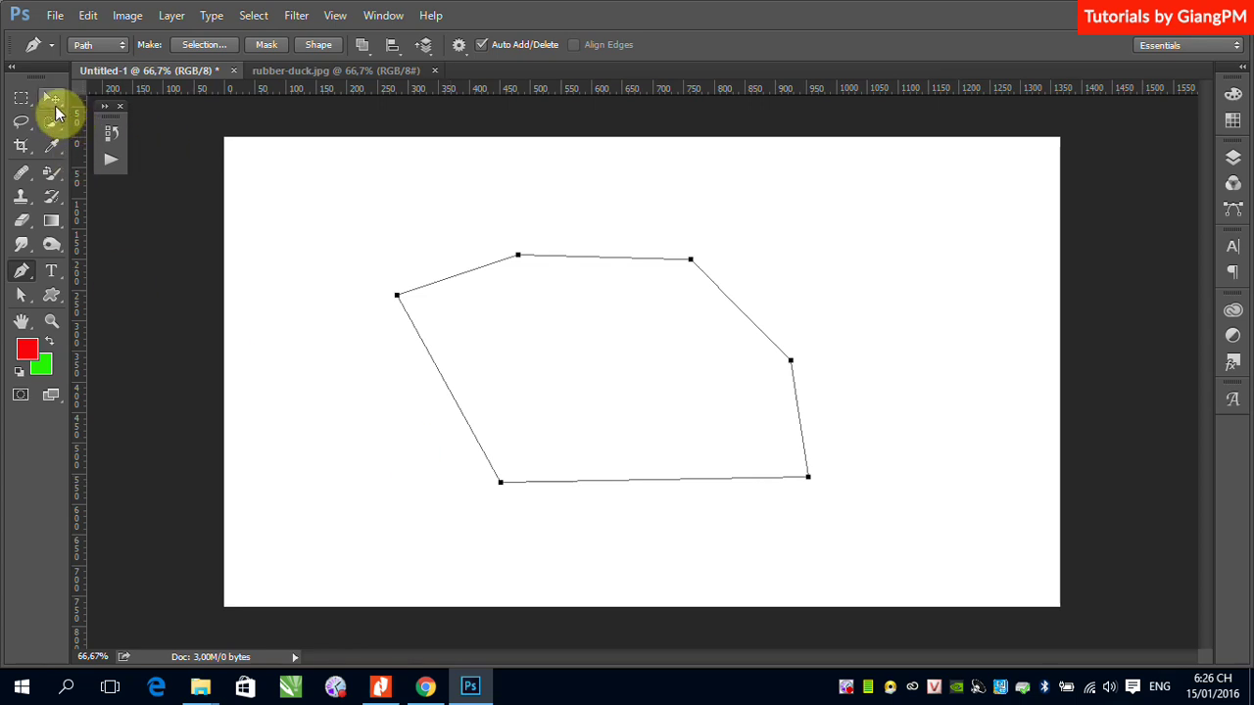
left_click(55, 102)
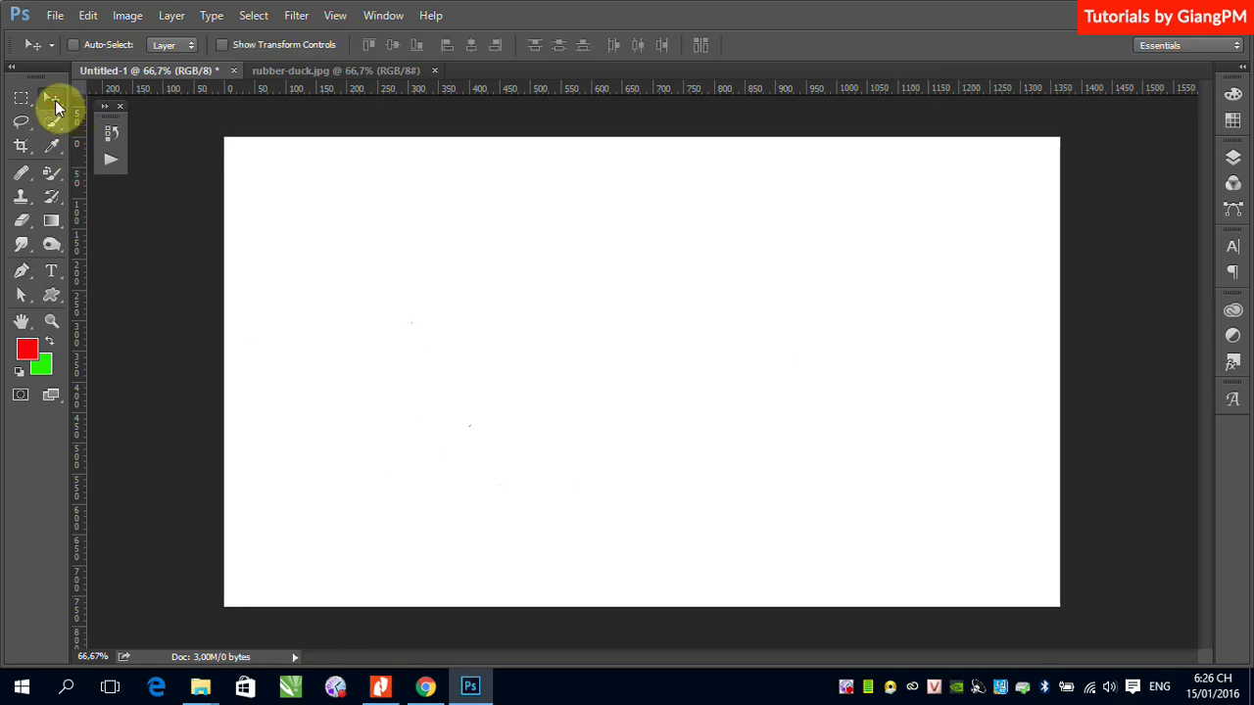
- With the Pen tool, draw a new straight segment from a lower-left anchor toward the centre
left_click(24, 273)
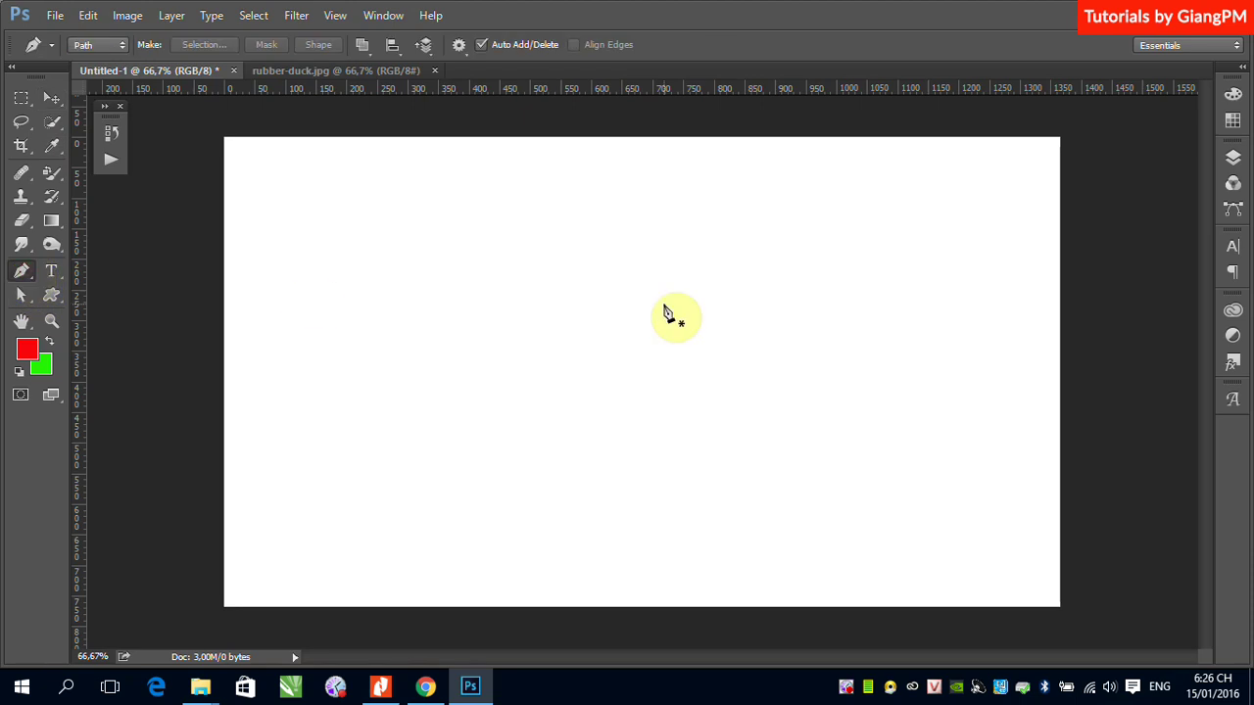
left_click(429, 399)
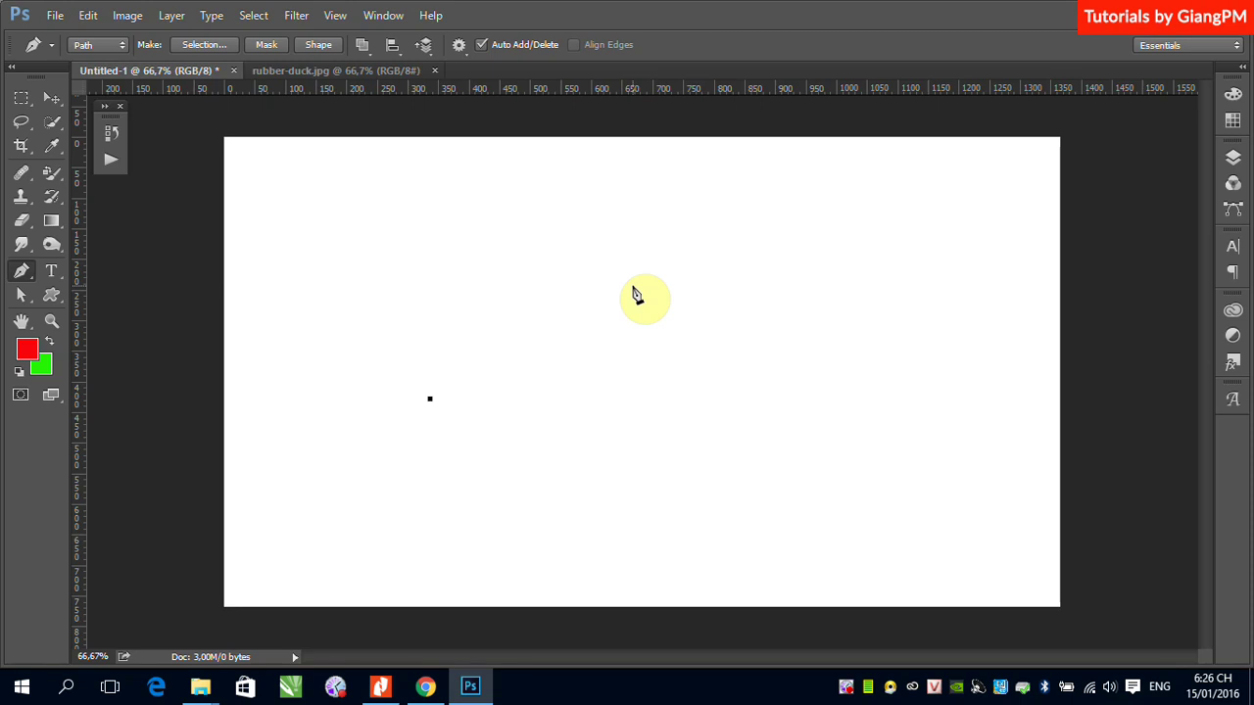
left_click(633, 291)
- Pull long, level direction handles from the second anchor, bending the segment into an arch
left_click_drag(632, 287, 828, 286)
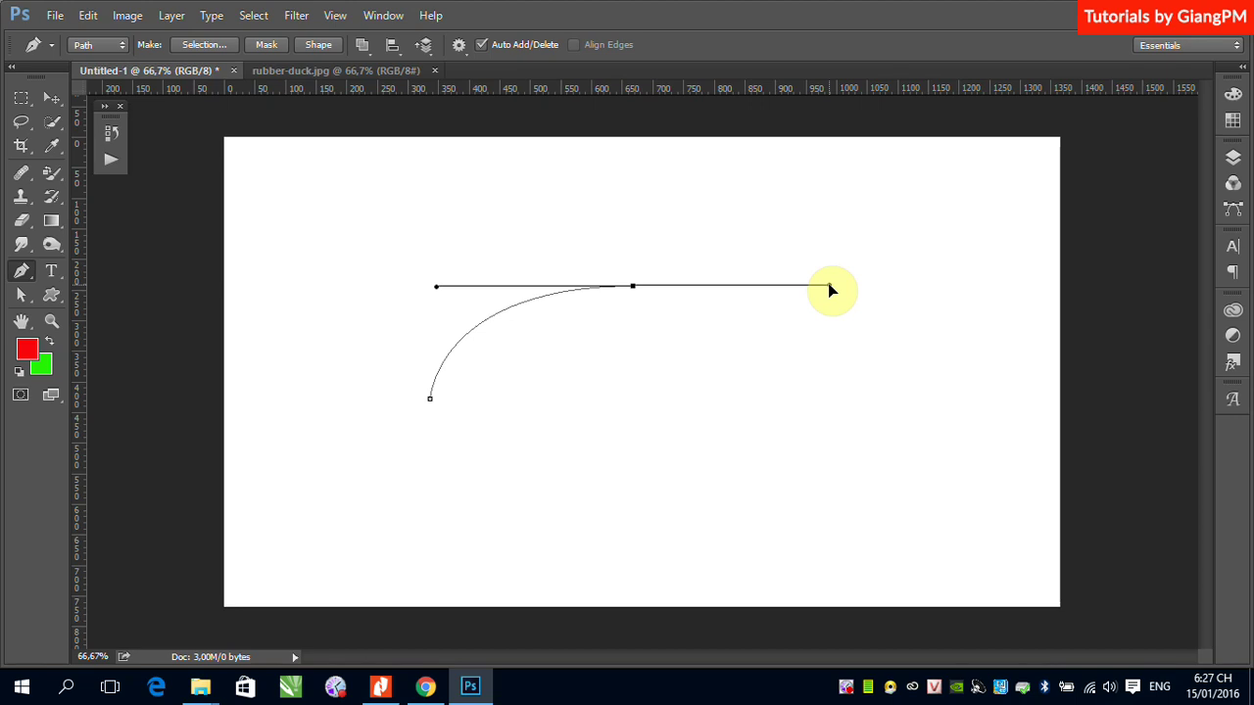
mouse_move(829, 285)
left_mouse_down()
mouse_move(832, 206)
mouse_move(831, 309)
left_mouse_up()
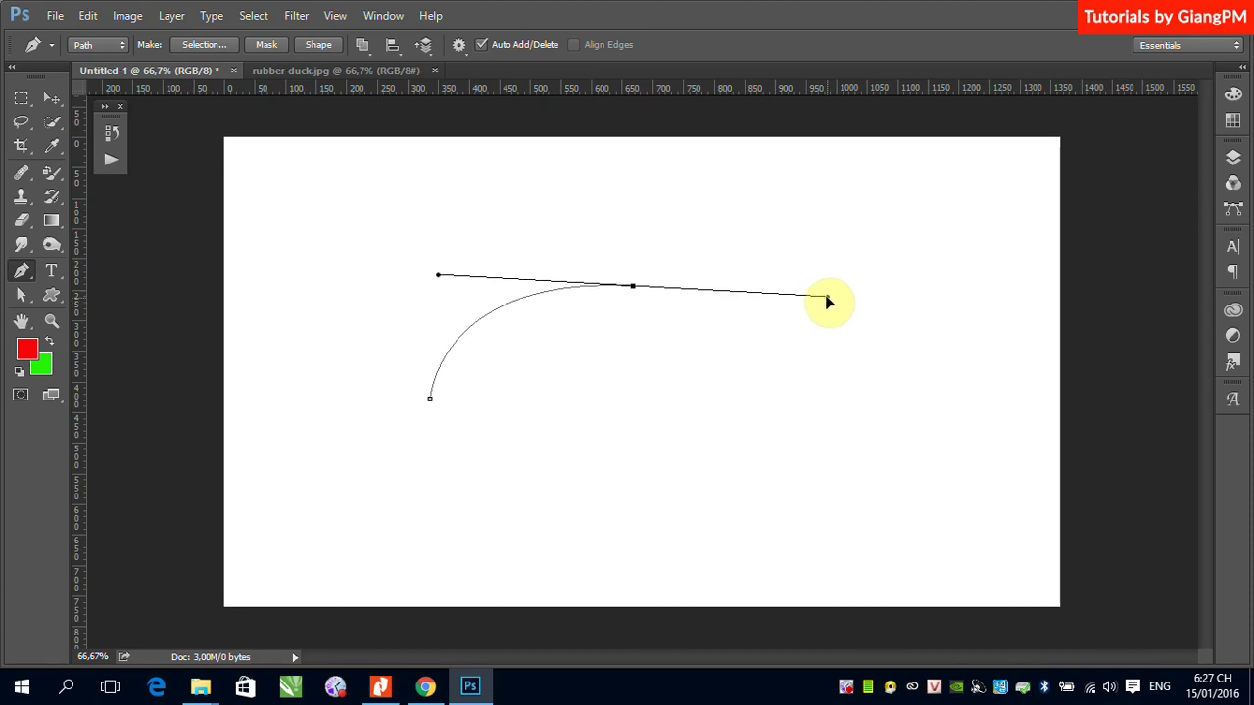
left_click_drag(831, 307, 684, 289)
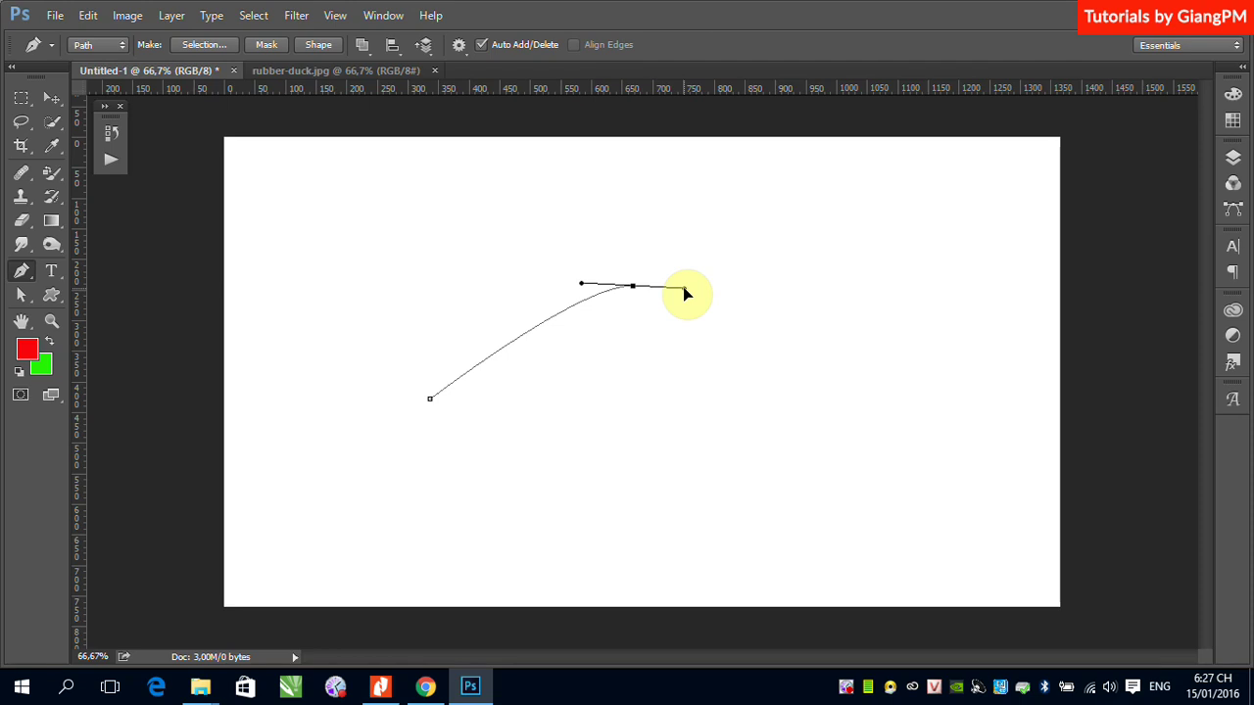
left_click_drag(686, 293, 899, 294)
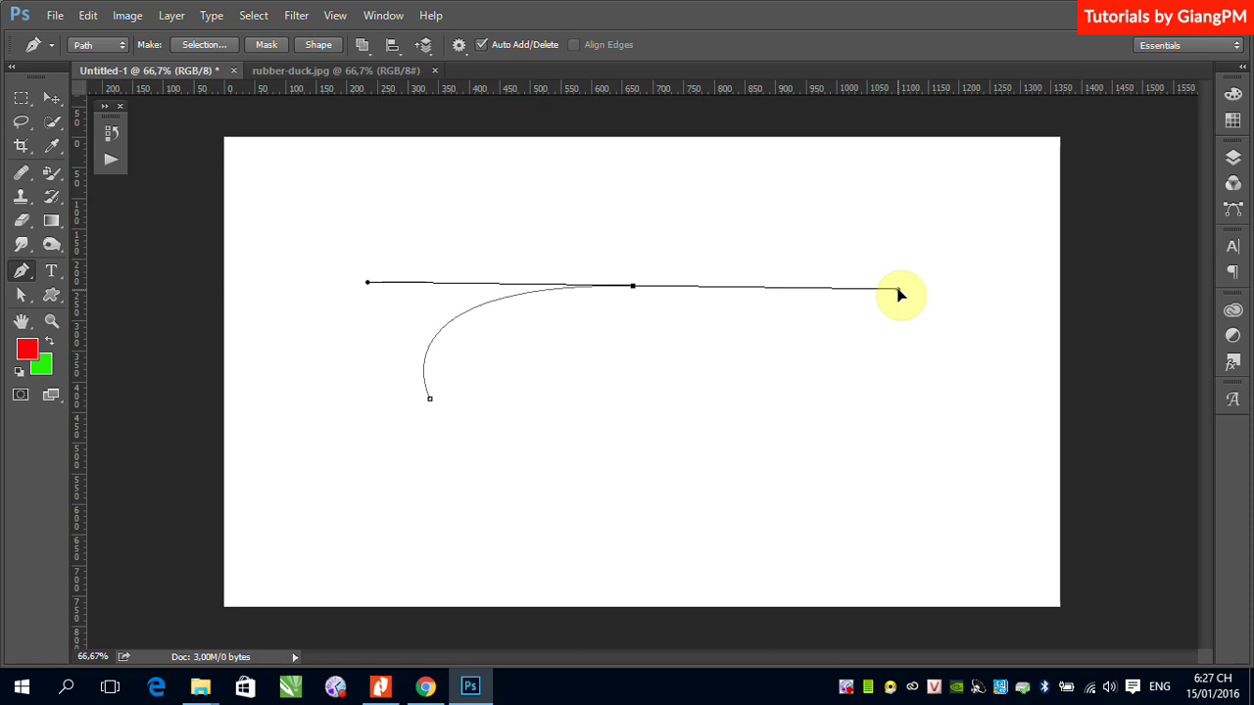
- Swing and resize the second anchor's handles, finishing with short, nearly level handles for a gentle arc
left_click_drag(900, 294, 865, 167)
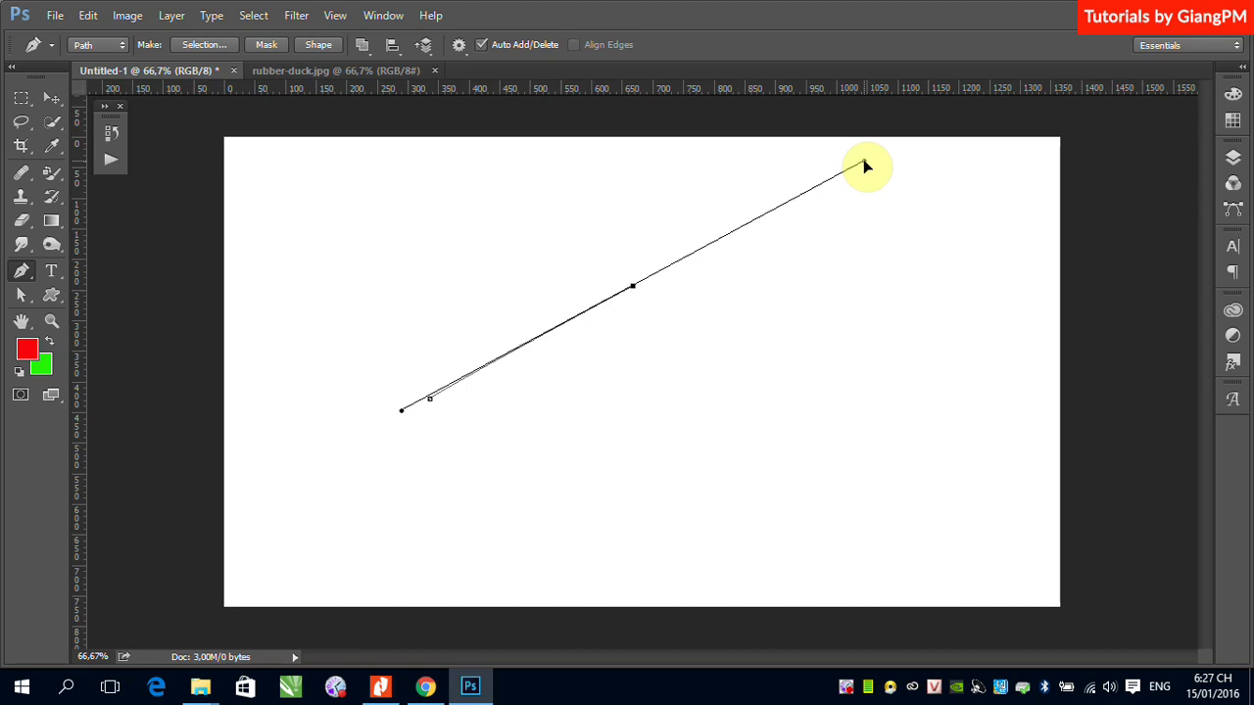
mouse_move(865, 166)
left_mouse_down()
mouse_move(856, 292)
mouse_move(831, 292)
left_mouse_up()
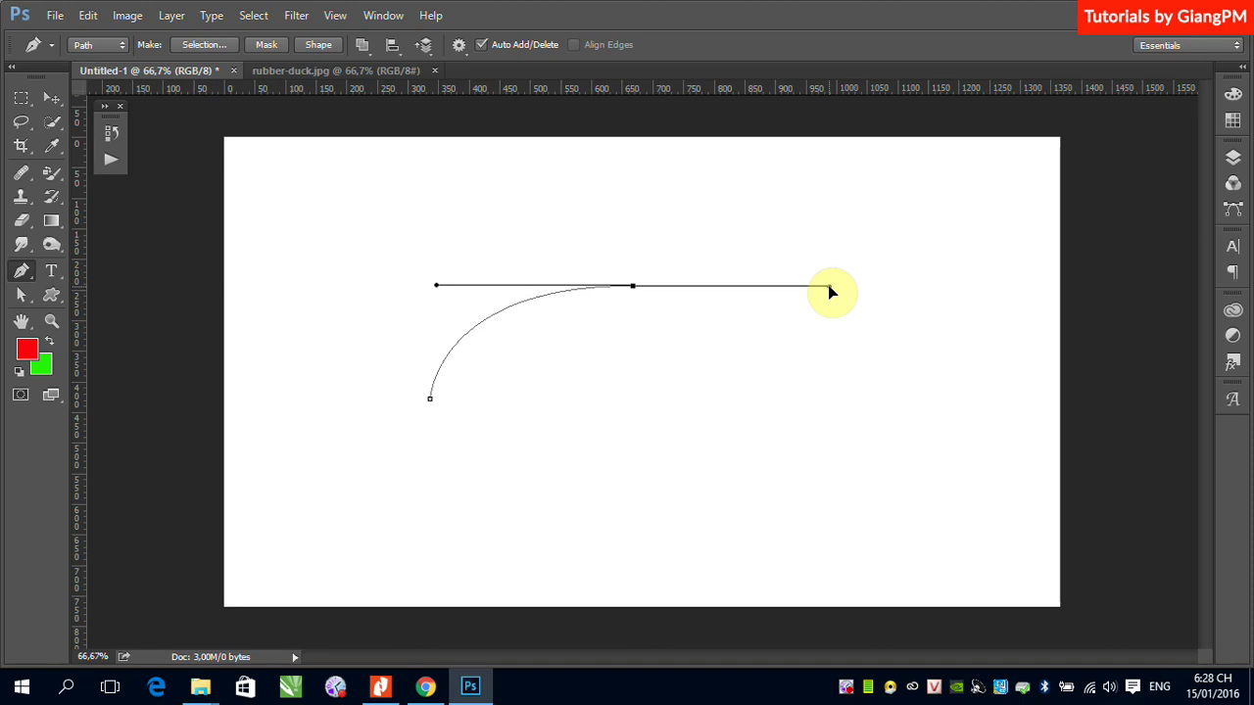
left_click_drag(831, 292, 823, 381)
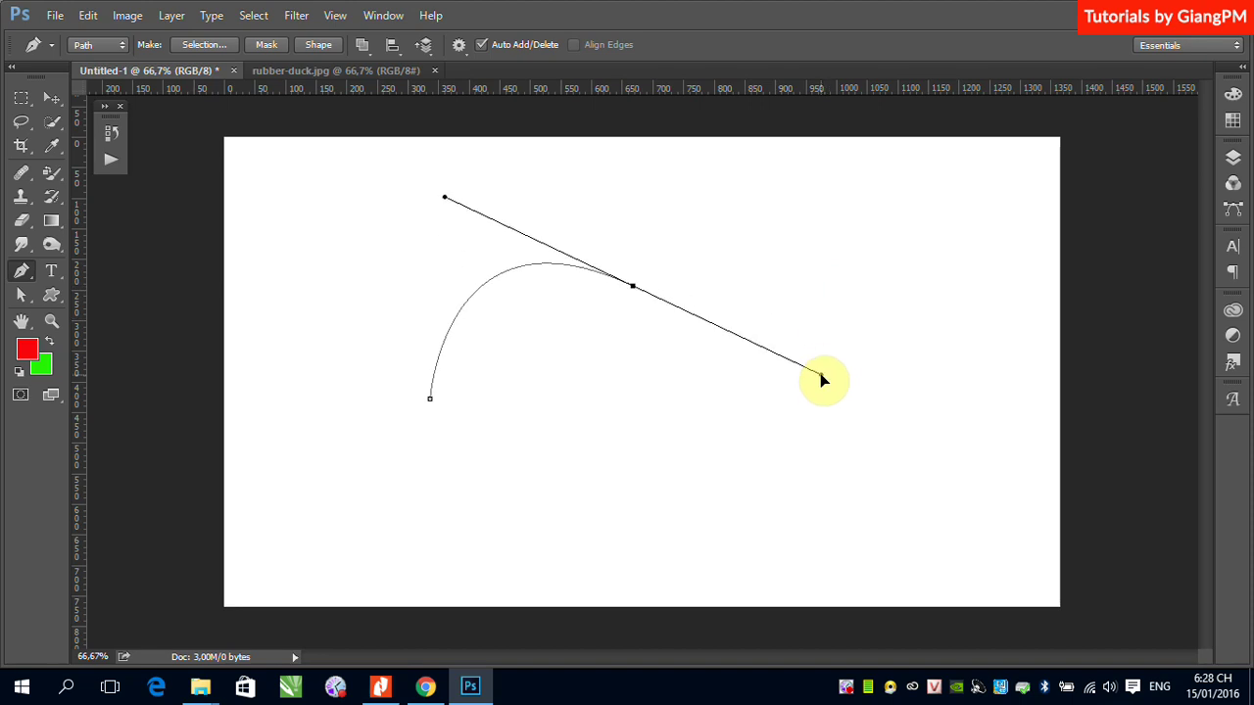
left_click_drag(823, 380, 830, 289)
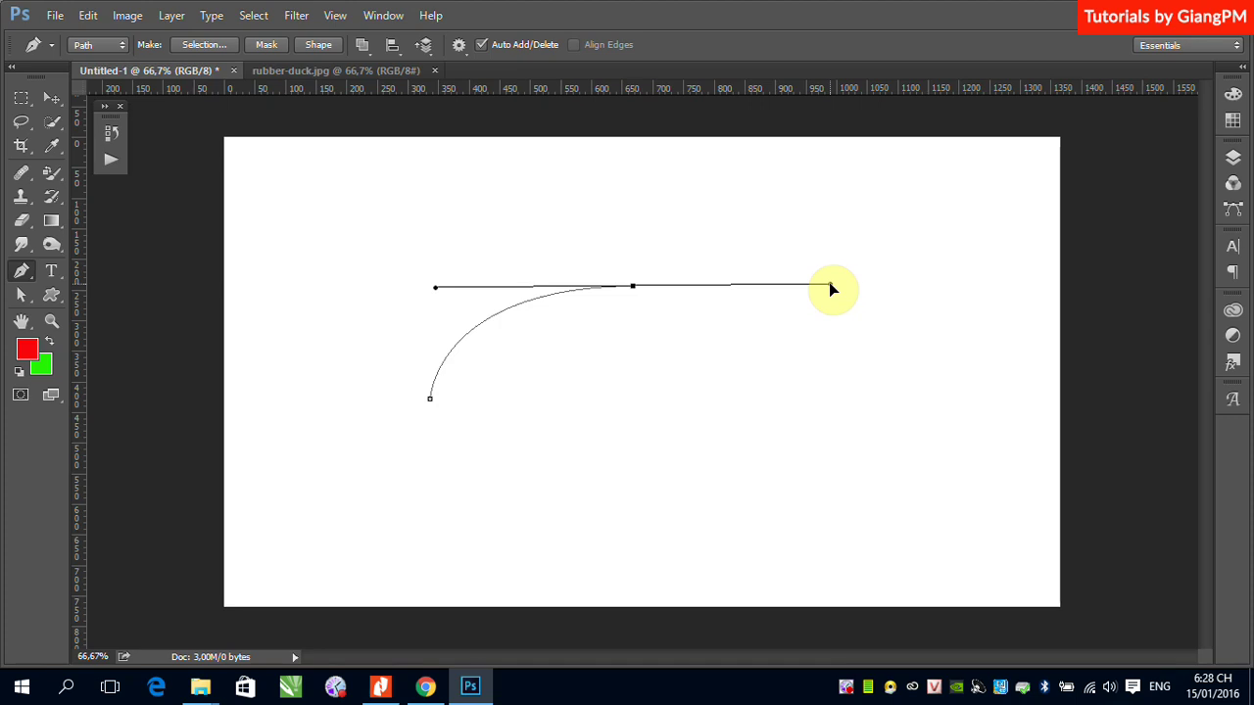
left_click_drag(830, 289, 844, 290)
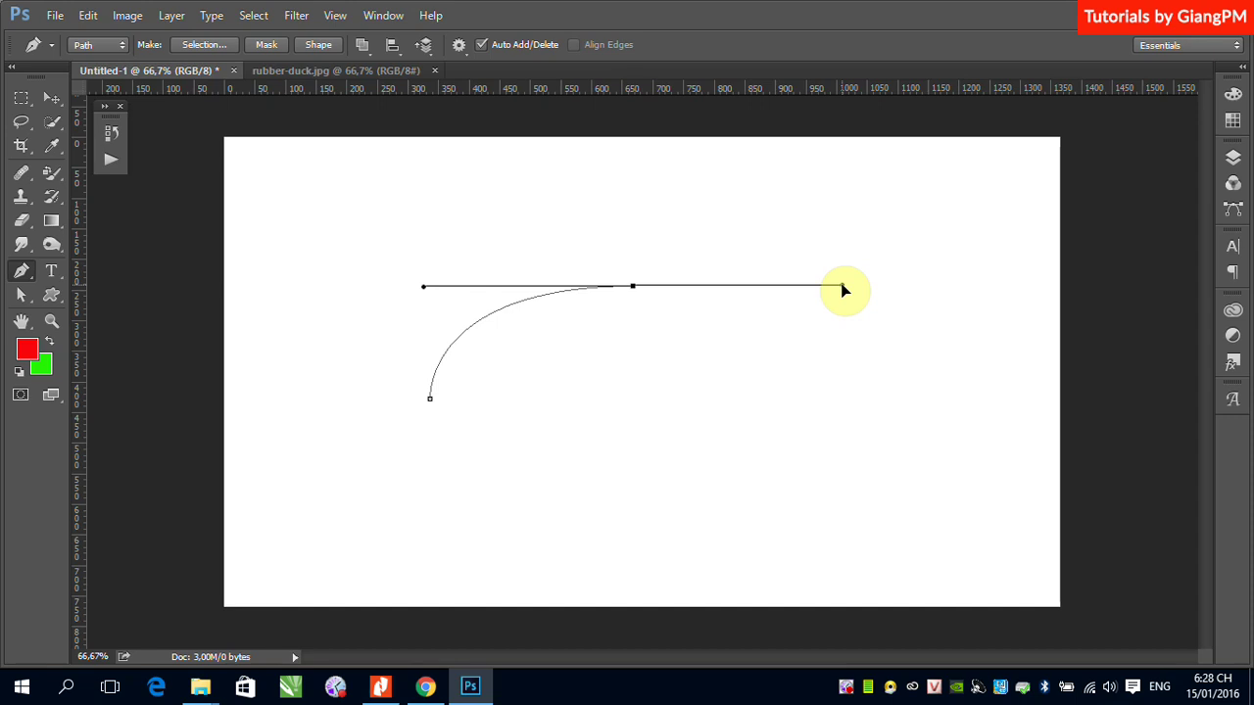
mouse_move(845, 290)
left_mouse_down()
mouse_move(696, 291)
mouse_move(947, 295)
left_mouse_up()
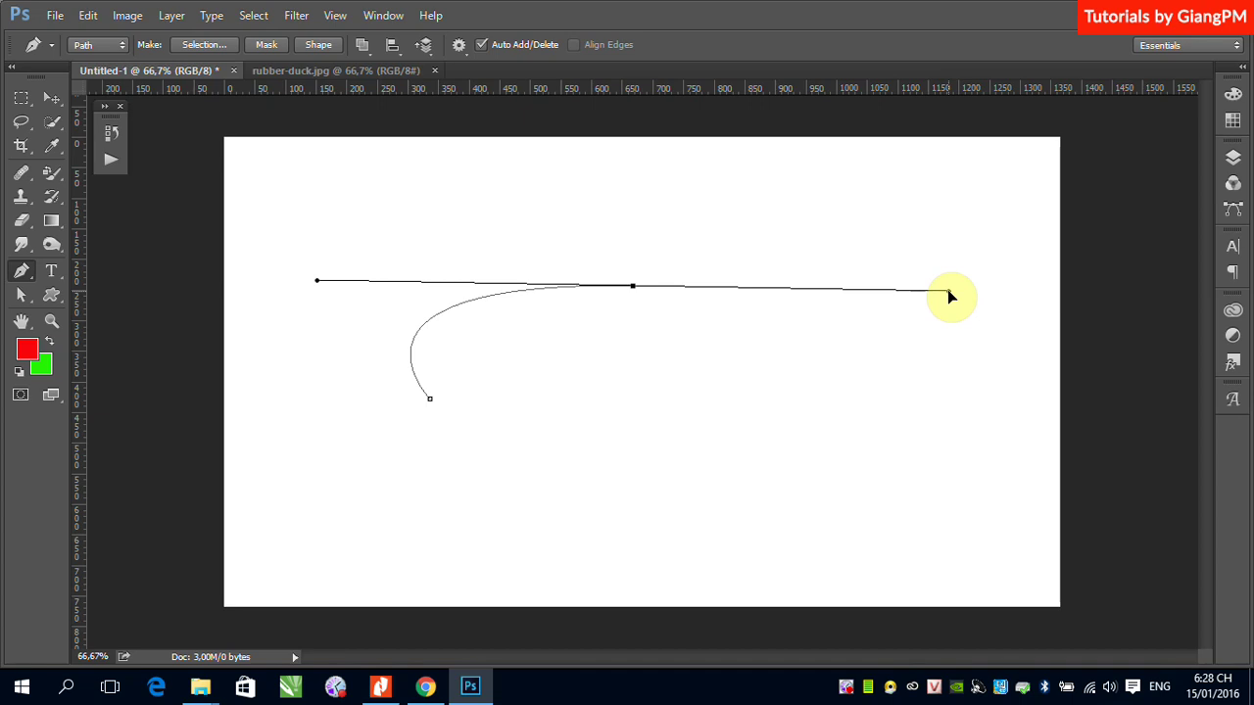
left_click_drag(948, 295, 725, 294)
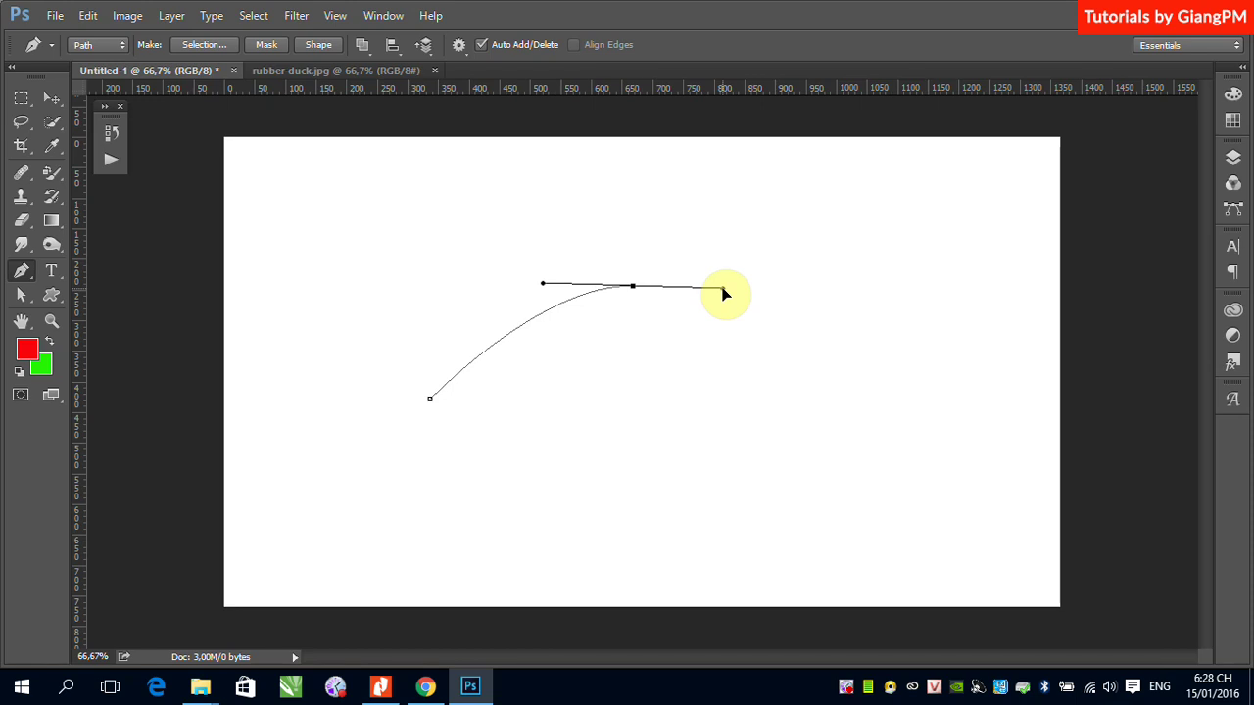
- Level the peak anchor's handles into a smooth arch and add a lower-right anchor
left_click_drag(725, 294, 857, 296)
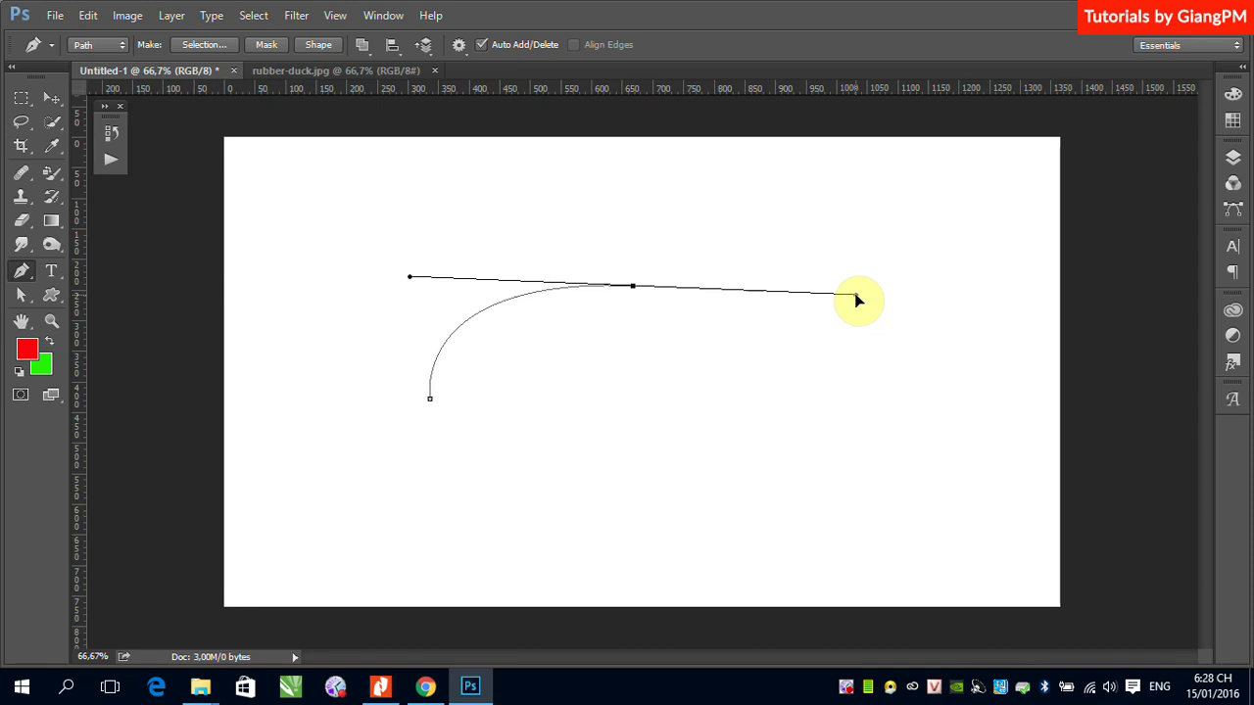
mouse_move(858, 300)
left_mouse_down()
mouse_move(584, 170)
mouse_move(527, 183)
left_mouse_up()
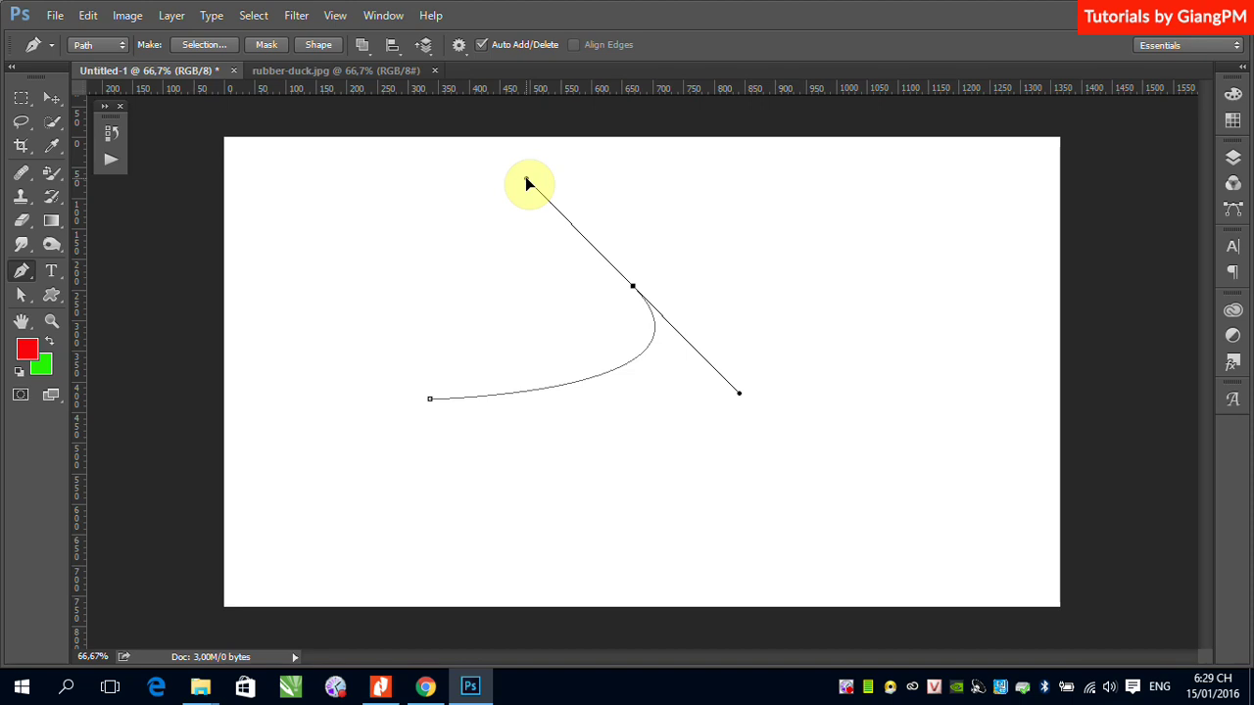
mouse_move(527, 183)
left_mouse_down()
mouse_move(809, 291)
mouse_move(705, 277)
mouse_move(952, 277)
mouse_move(722, 288)
mouse_move(995, 292)
mouse_move(742, 288)
mouse_move(878, 283)
mouse_move(692, 187)
mouse_move(523, 201)
left_mouse_up()
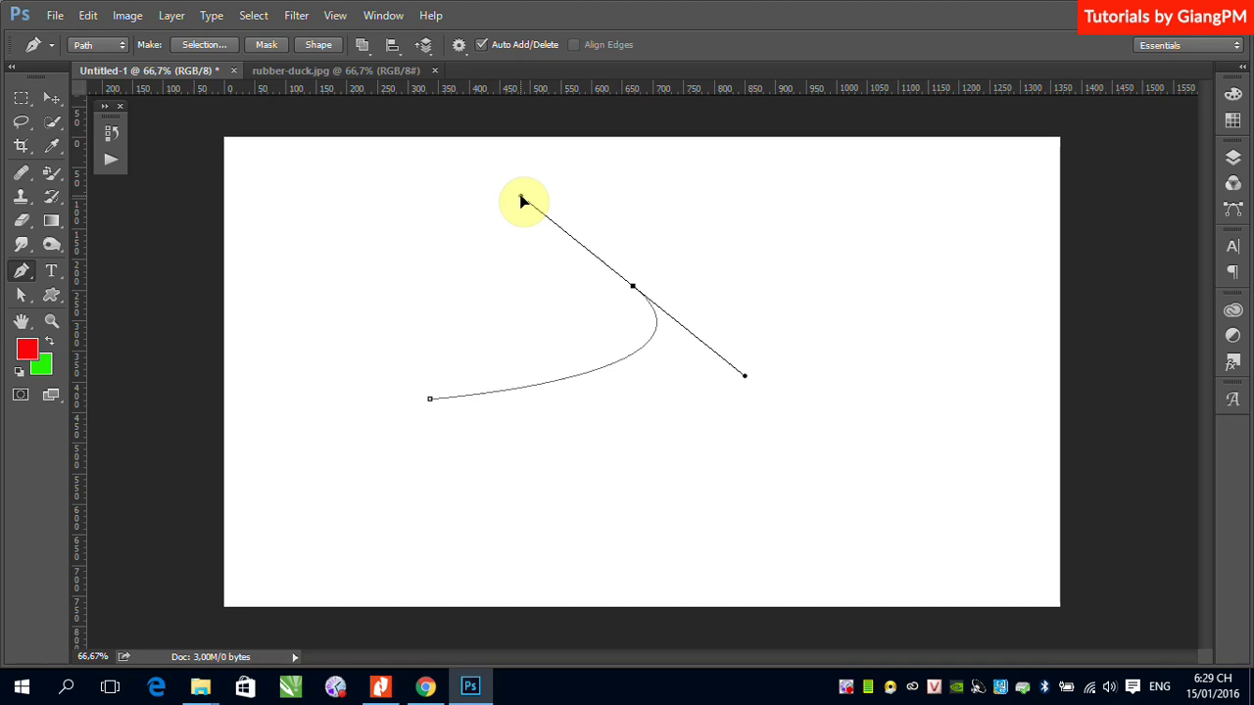
mouse_move(524, 200)
left_mouse_down()
mouse_move(714, 228)
mouse_move(840, 285)
mouse_move(753, 287)
mouse_move(798, 288)
mouse_move(766, 292)
left_mouse_up()
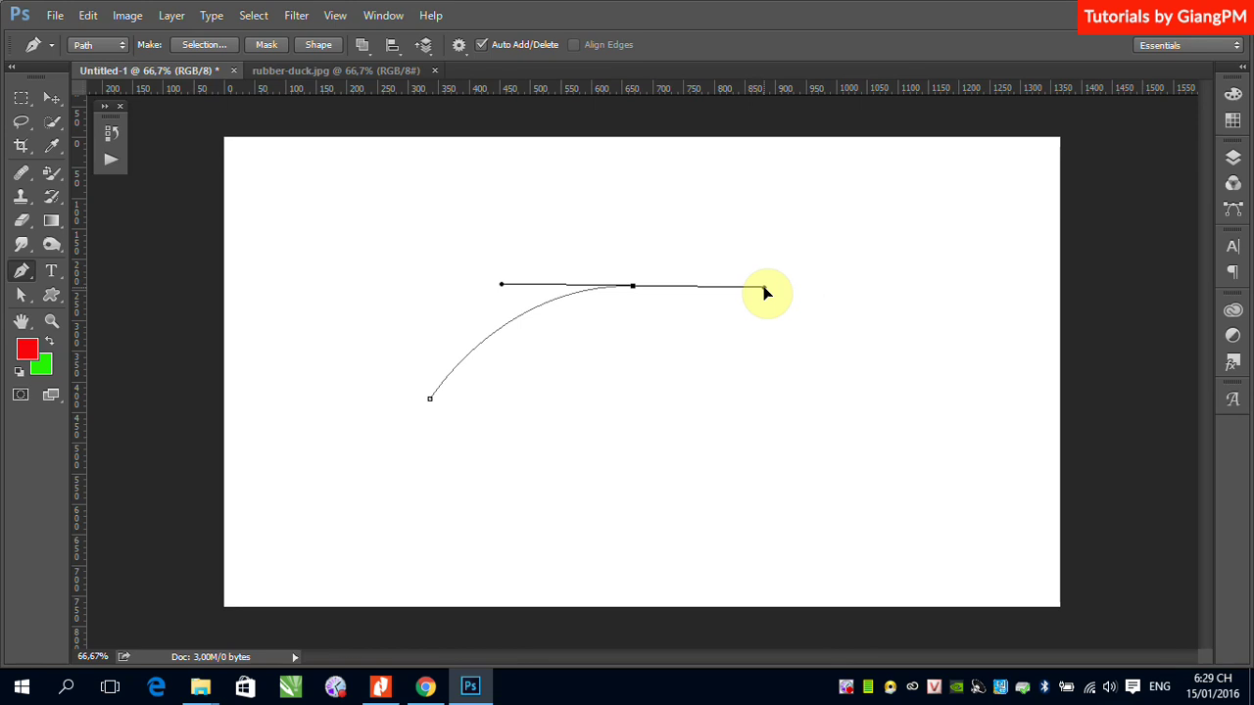
left_click_drag(767, 292, 768, 293)
left_click_drag(768, 293, 775, 283)
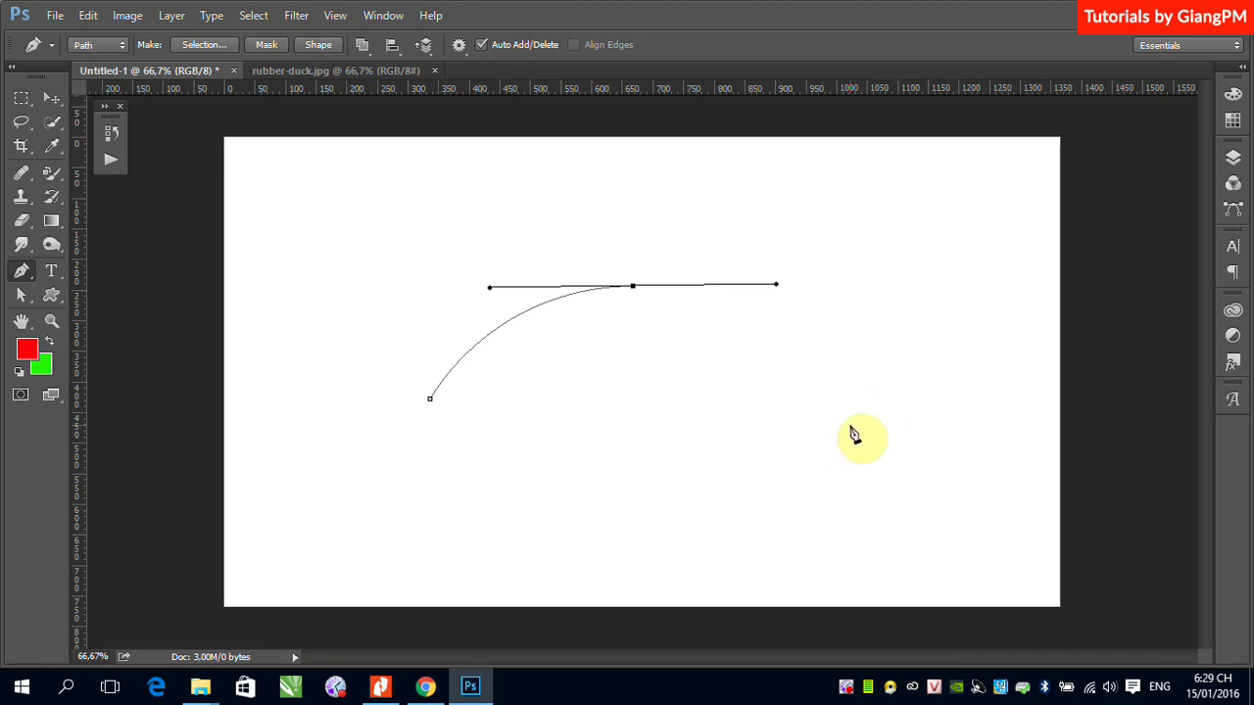
left_click(851, 428)
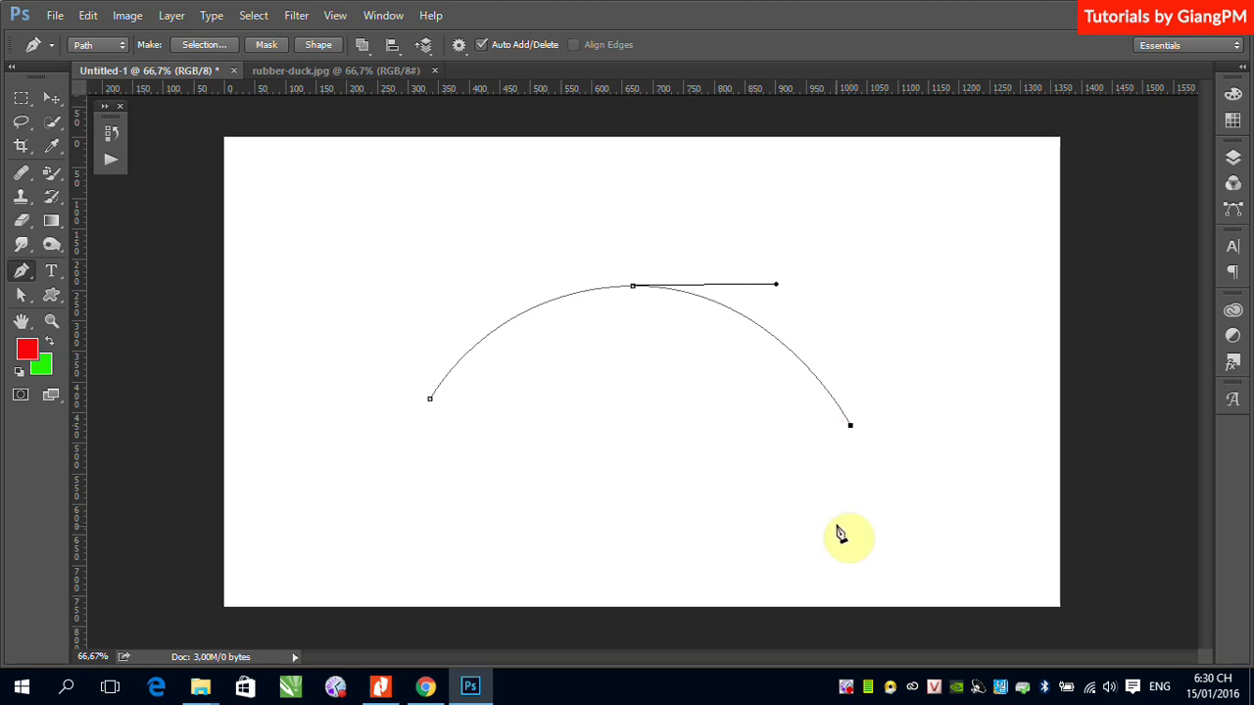
- Add a straight rise to the right, then curved anchors sweeping back left along the bottom
left_click(1005, 348)
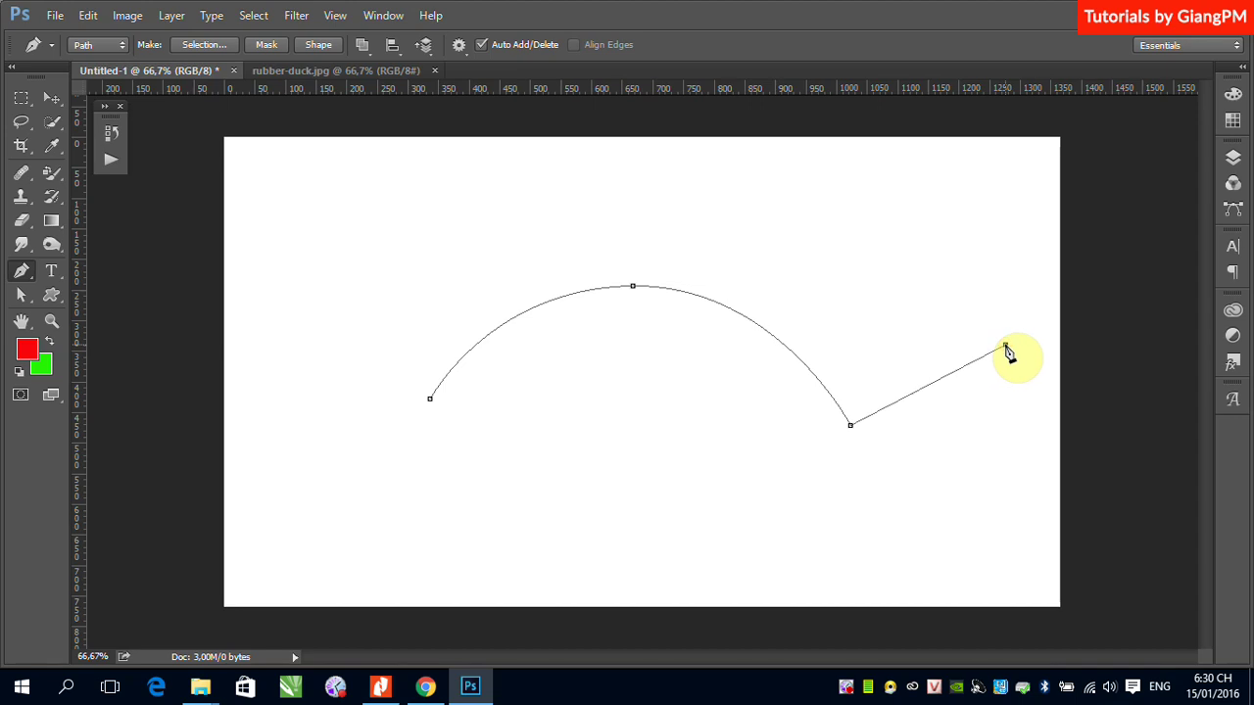
left_click_drag(974, 502, 860, 560)
left_click_drag(549, 504, 478, 438)
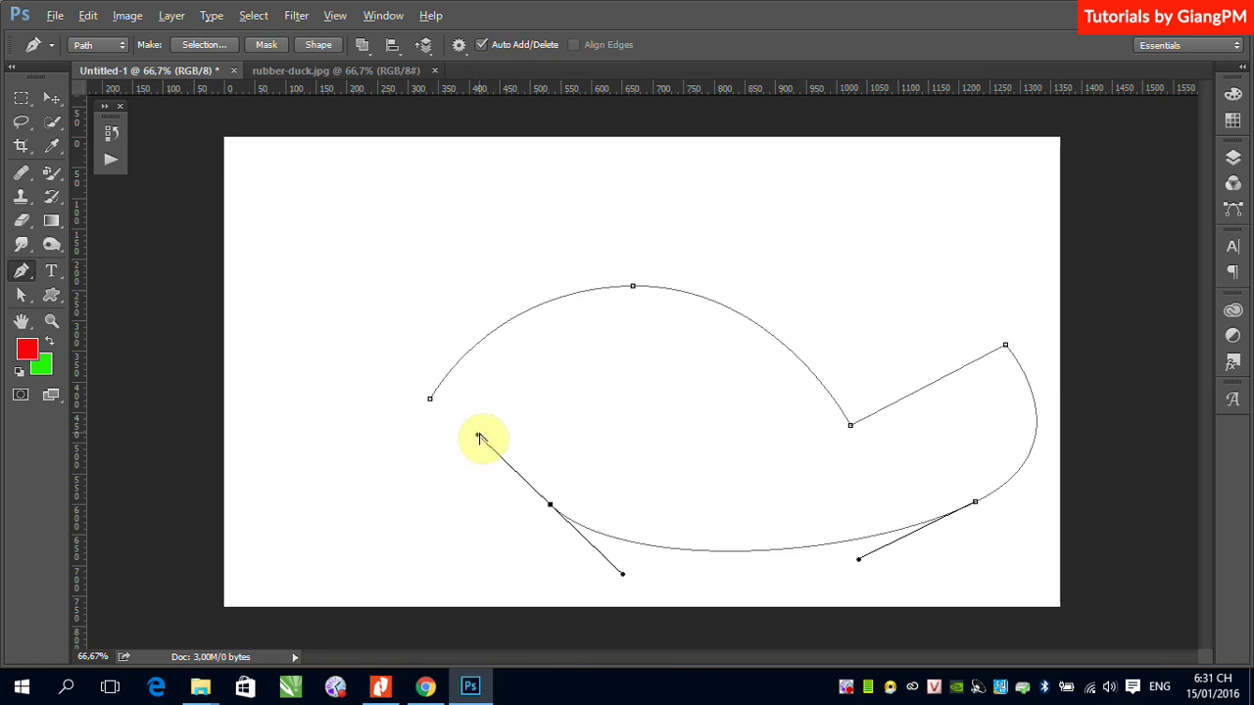
mouse_move(477, 437)
left_mouse_down()
mouse_move(657, 430)
mouse_move(711, 454)
mouse_move(428, 451)
mouse_move(356, 549)
mouse_move(668, 439)
mouse_move(753, 487)
mouse_move(358, 504)
mouse_move(241, 428)
mouse_move(479, 470)
mouse_move(381, 419)
mouse_move(557, 493)
mouse_move(364, 403)
left_mouse_up()
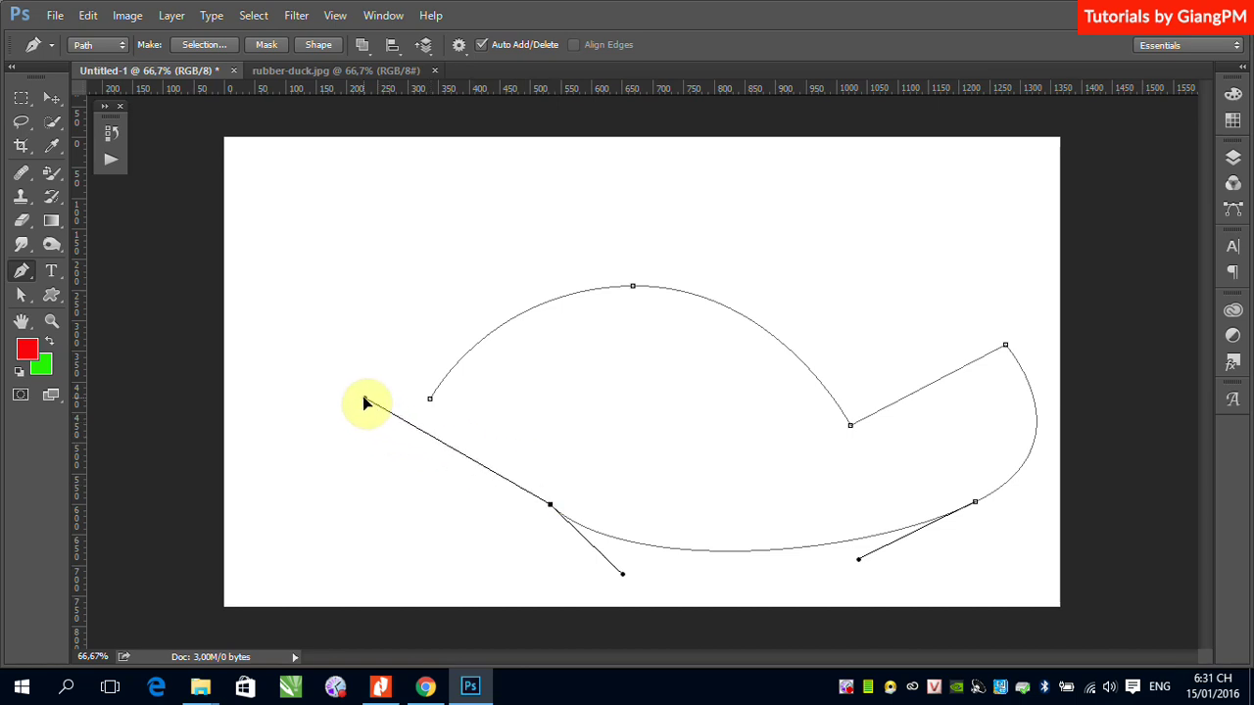
mouse_move(367, 400)
left_mouse_down()
mouse_move(465, 440)
mouse_move(635, 467)
mouse_move(519, 442)
mouse_move(478, 452)
mouse_move(686, 441)
mouse_move(756, 492)
mouse_move(386, 445)
mouse_move(275, 316)
mouse_move(526, 503)
mouse_move(496, 454)
left_mouse_up()
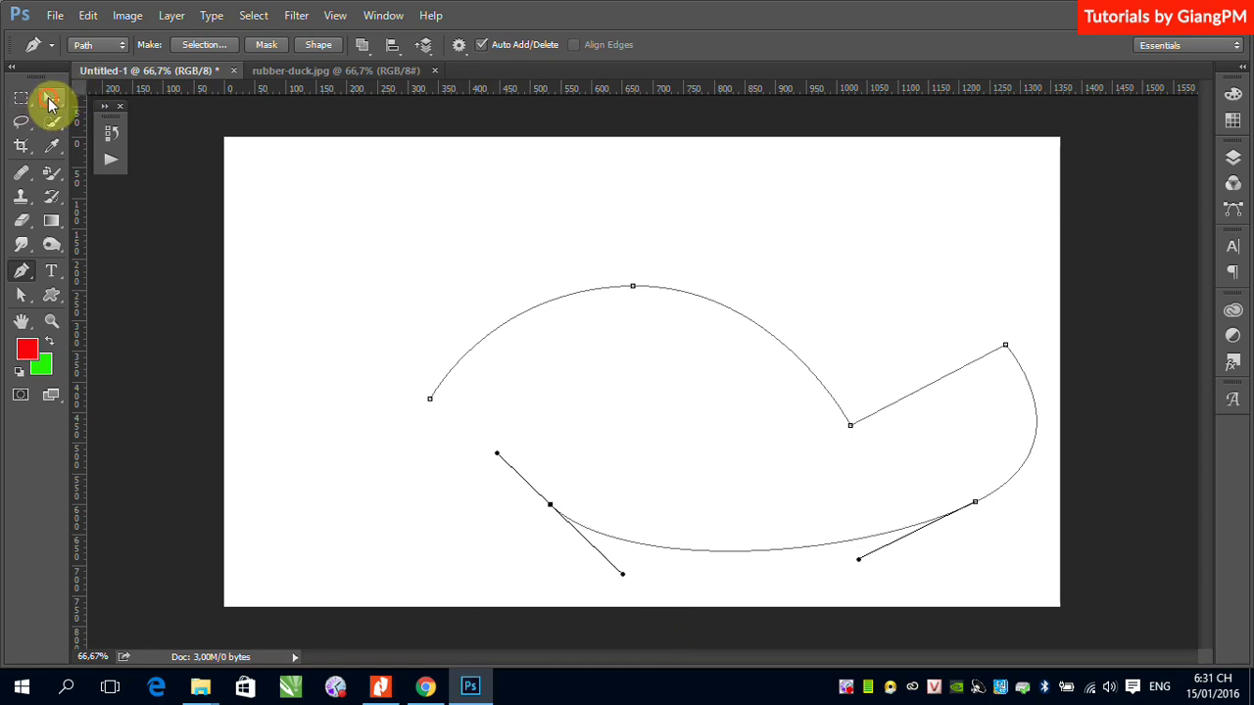
- Select the Move tool and bring the rubber-duck.jpg document to the front
left_click(52, 99)
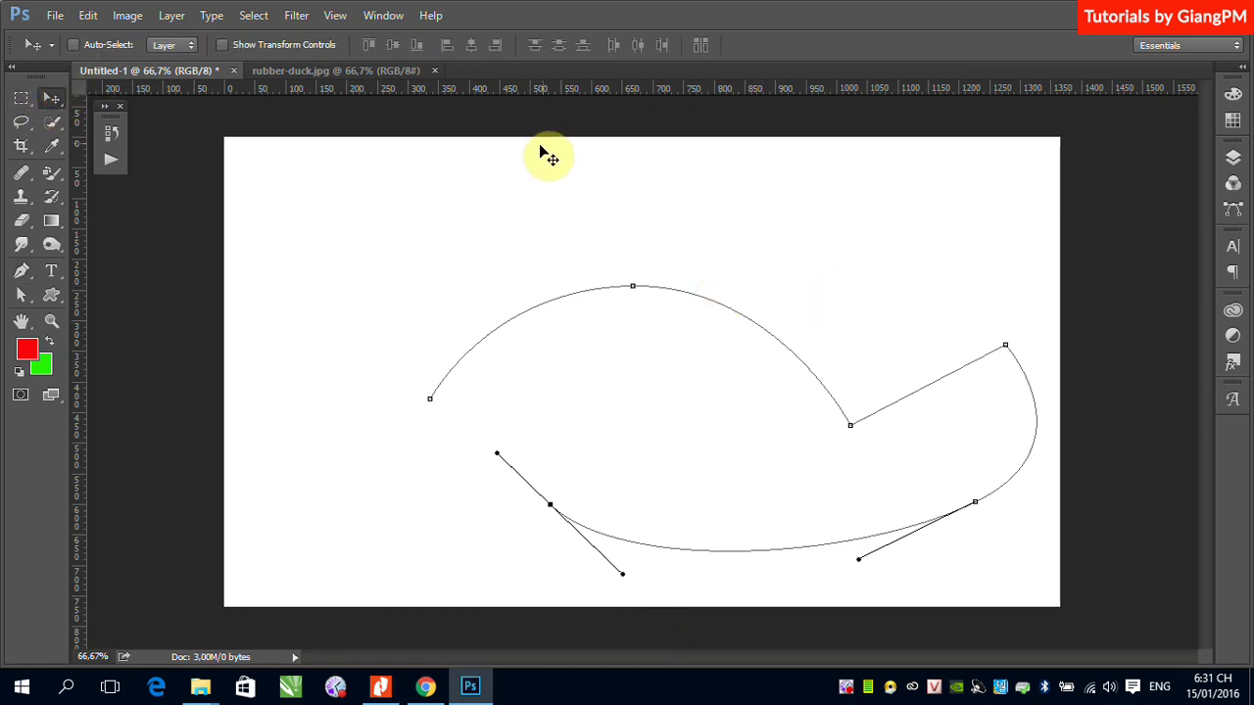
left_click(330, 73)
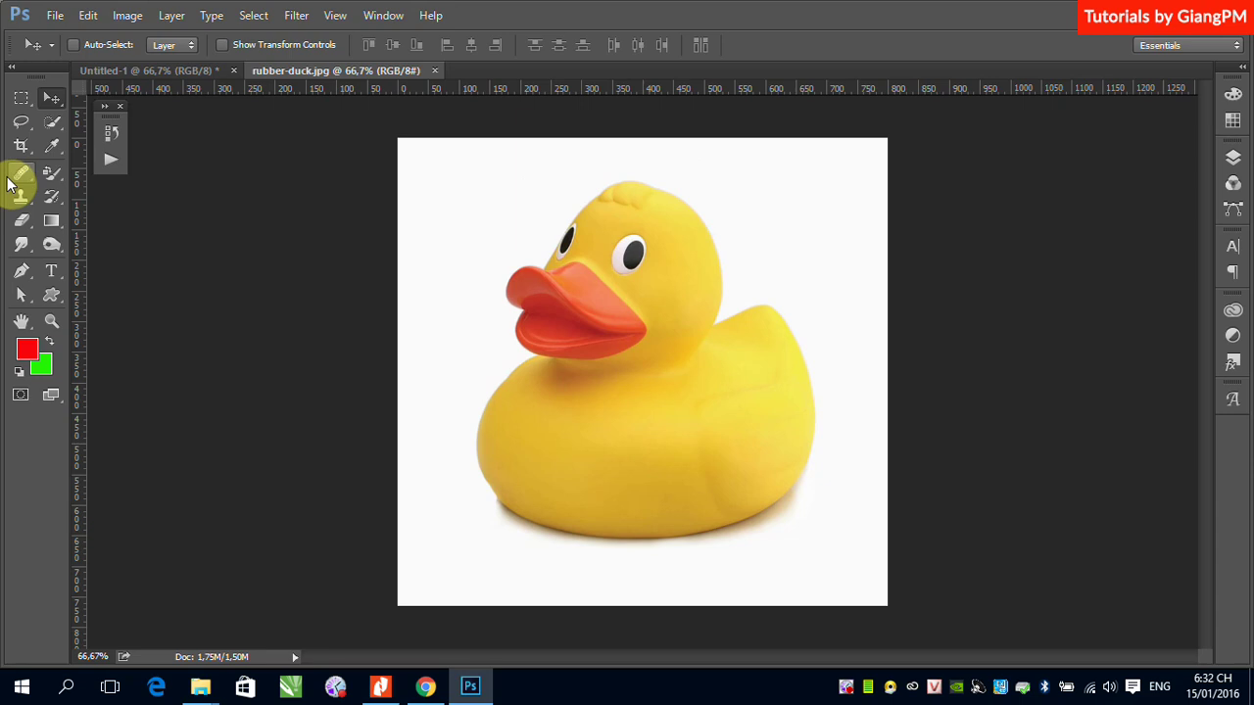
- Select the Pen tool and set its mode to Shape, then back to Path
left_click(24, 275)
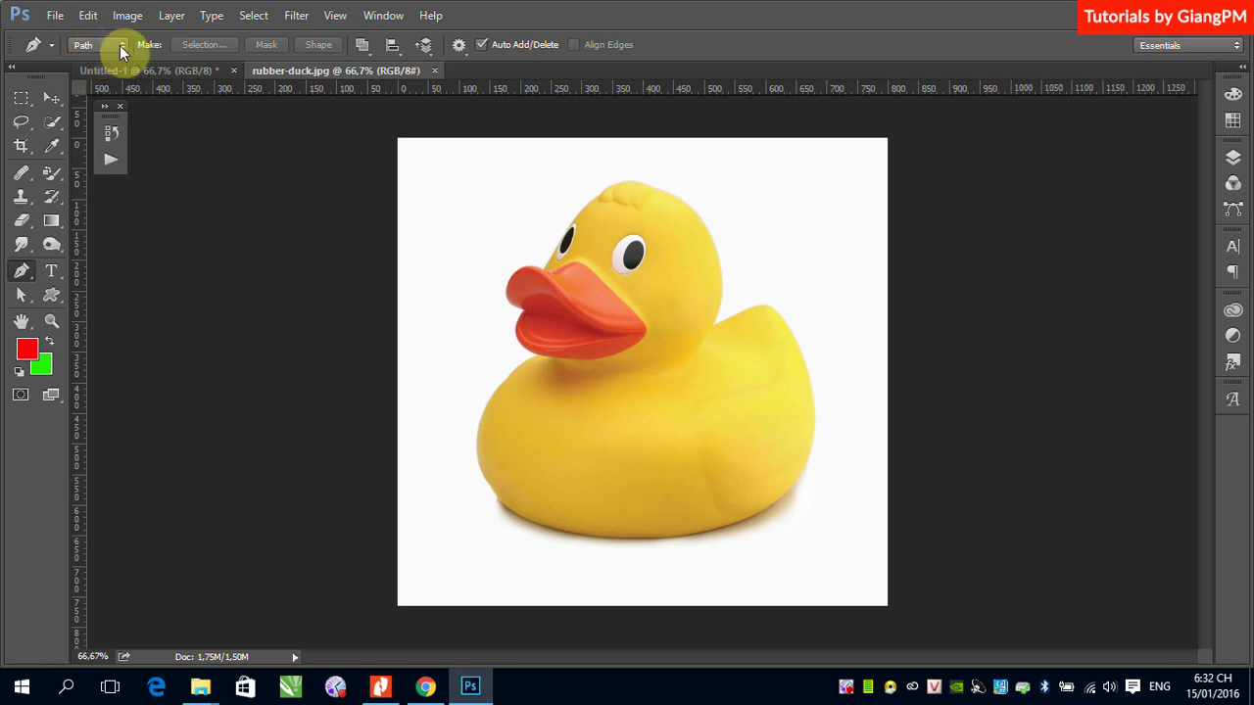
left_click(121, 46)
left_click(104, 64)
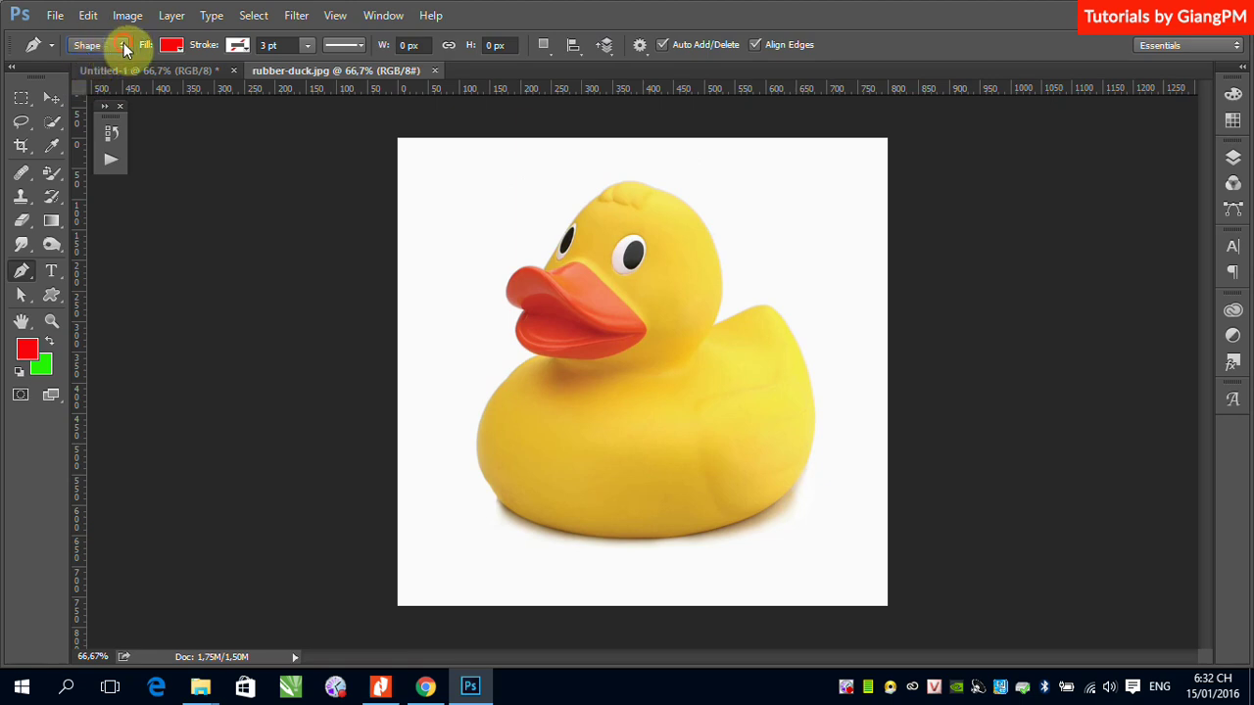
left_click(124, 44)
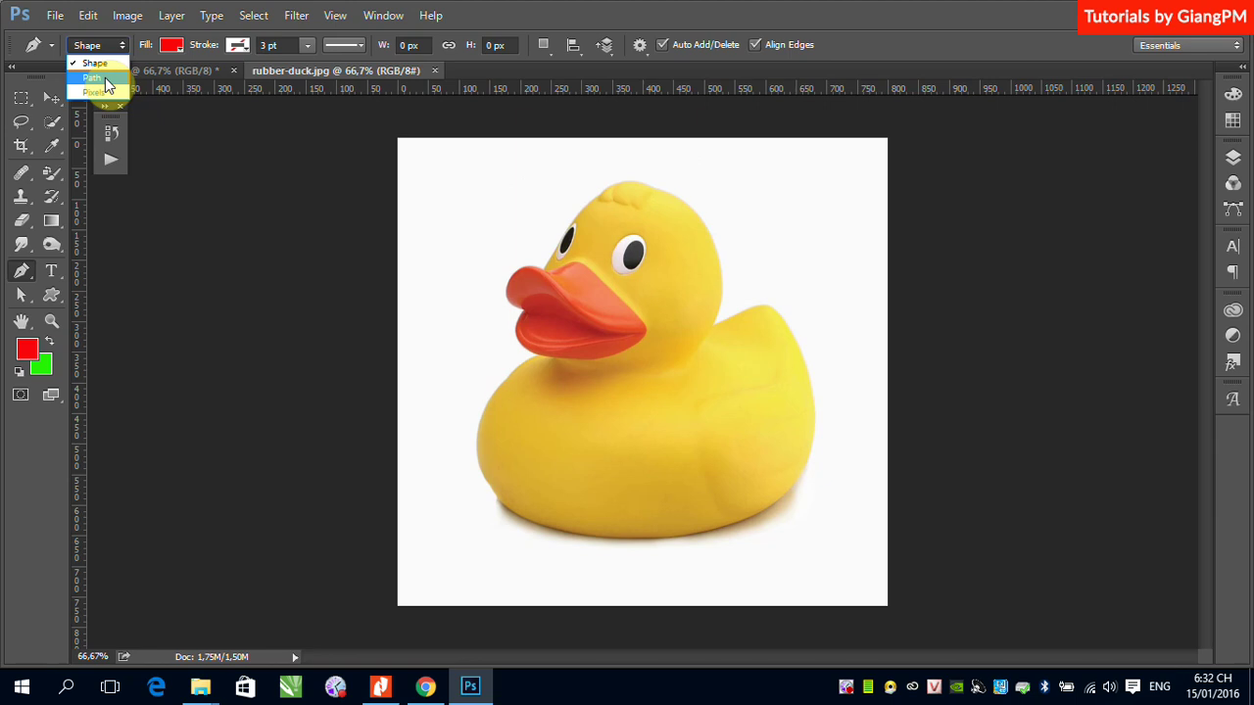
left_click(106, 79)
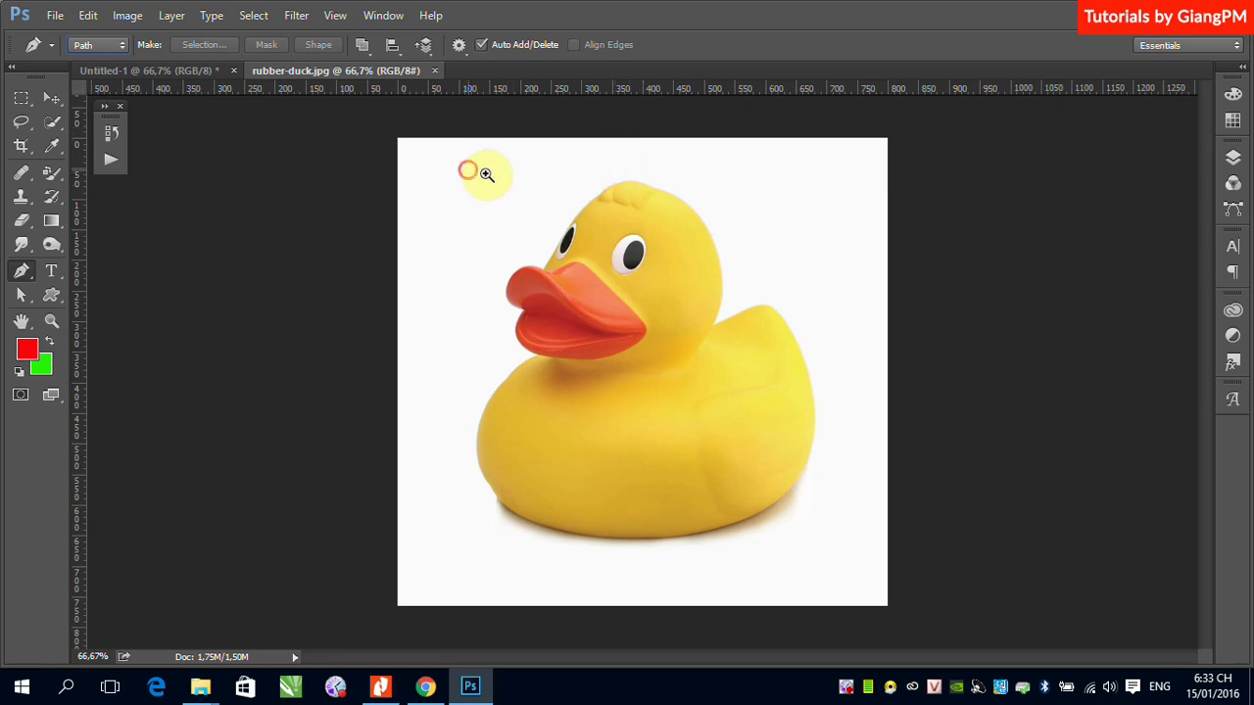
- Zoom in on the duck's head and place the first Pen anchor where the beak meets the head
left_click_drag(468, 171, 821, 358)
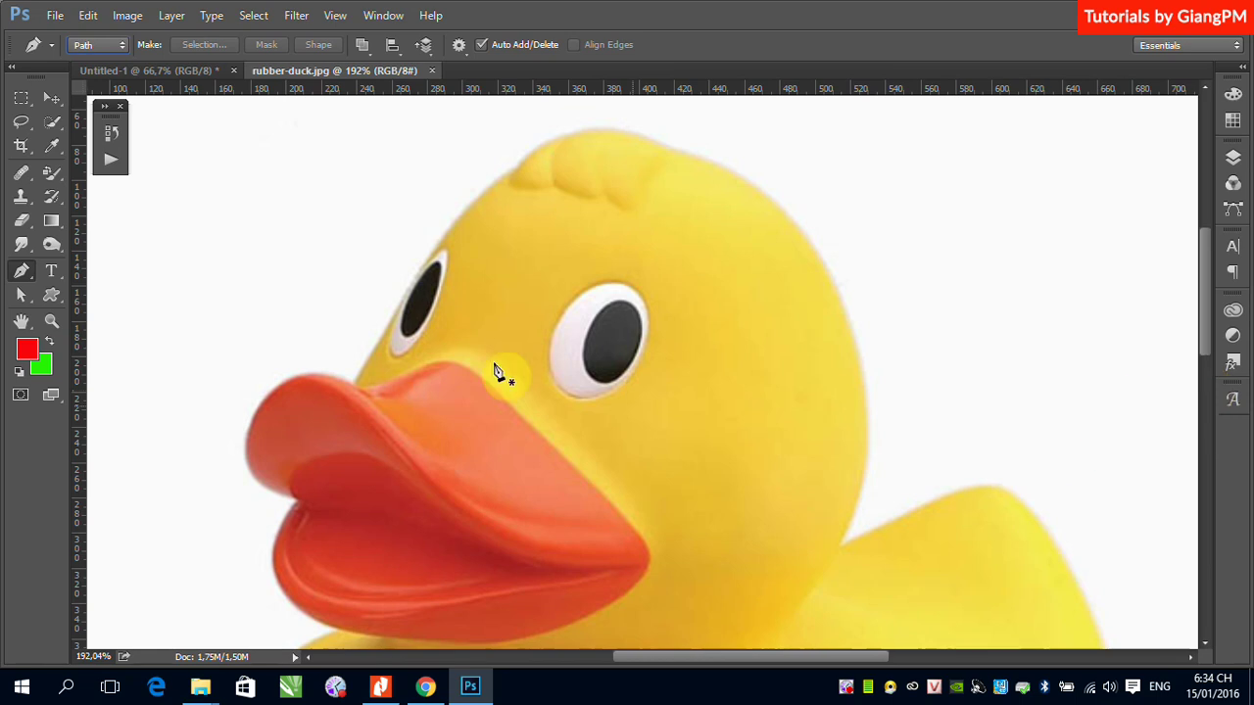
left_click(354, 386)
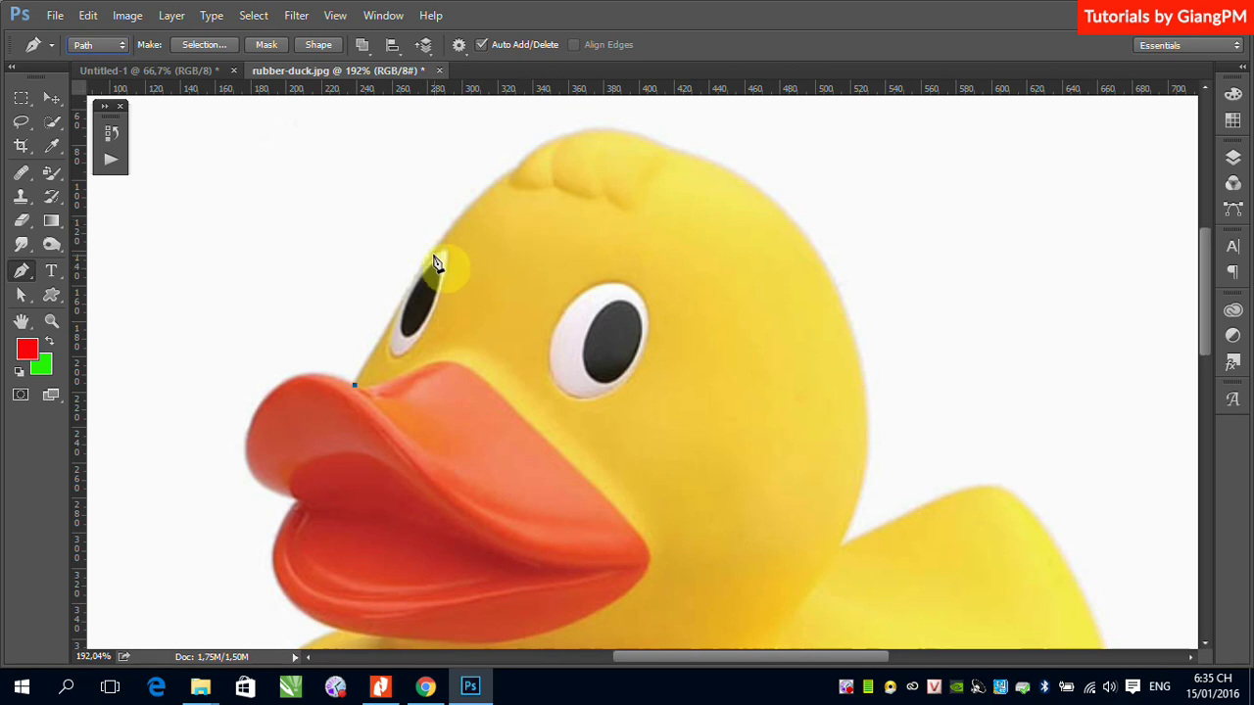
- Add a curved anchor above the eye and shape it to hug the crown of the head
left_click(519, 172)
mouse_move(519, 174)
left_mouse_down()
mouse_move(630, 120)
mouse_move(639, 138)
left_mouse_up()
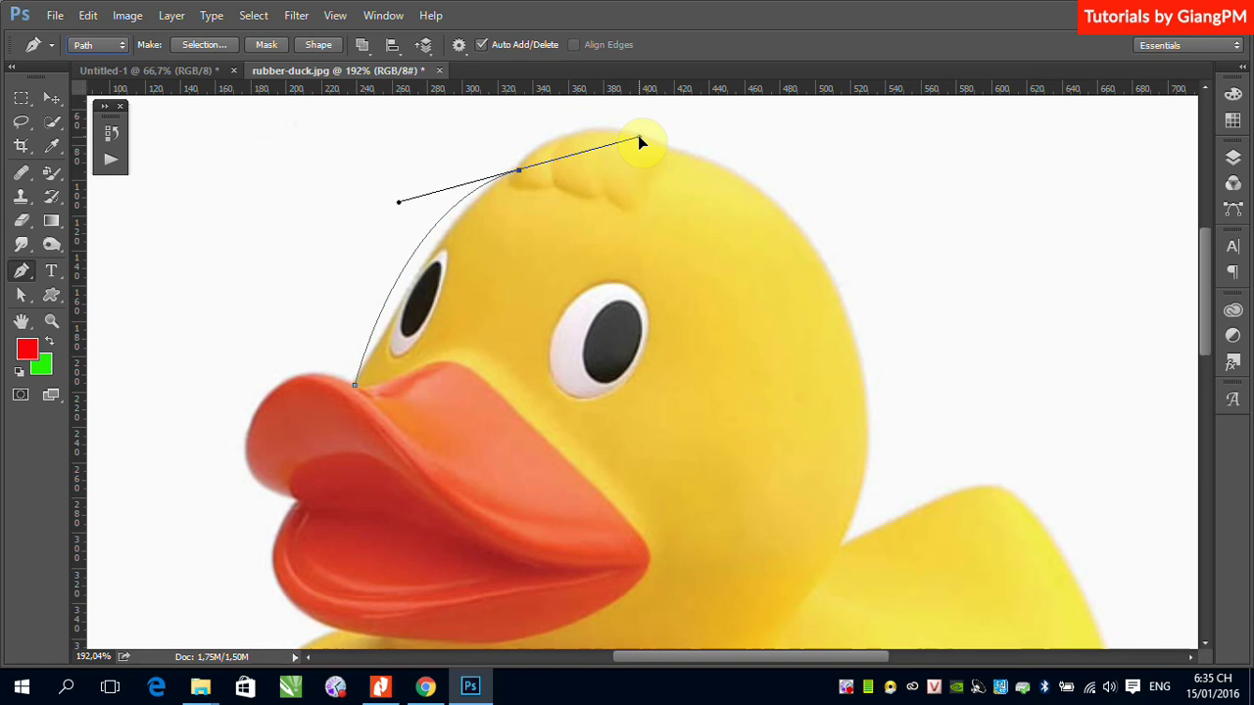
mouse_move(638, 137)
left_mouse_down()
mouse_move(628, 115)
mouse_move(593, 184)
mouse_move(564, 195)
mouse_move(587, 197)
mouse_move(604, 160)
mouse_move(599, 180)
left_mouse_up()
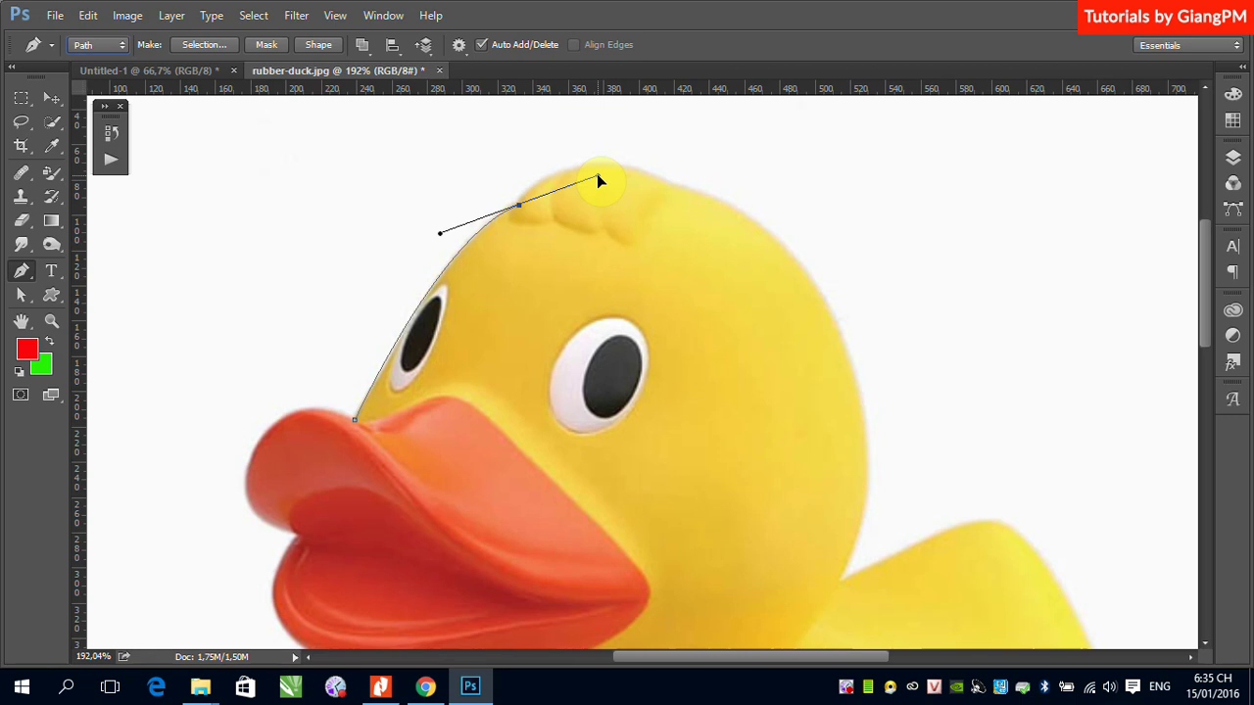
mouse_move(601, 180)
left_mouse_down()
mouse_move(532, 174)
mouse_move(568, 183)
mouse_move(691, 152)
mouse_move(551, 191)
mouse_move(621, 160)
mouse_move(594, 162)
mouse_move(571, 171)
mouse_move(637, 163)
mouse_move(592, 168)
mouse_move(610, 162)
mouse_move(598, 155)
mouse_move(605, 176)
mouse_move(605, 163)
left_mouse_up()
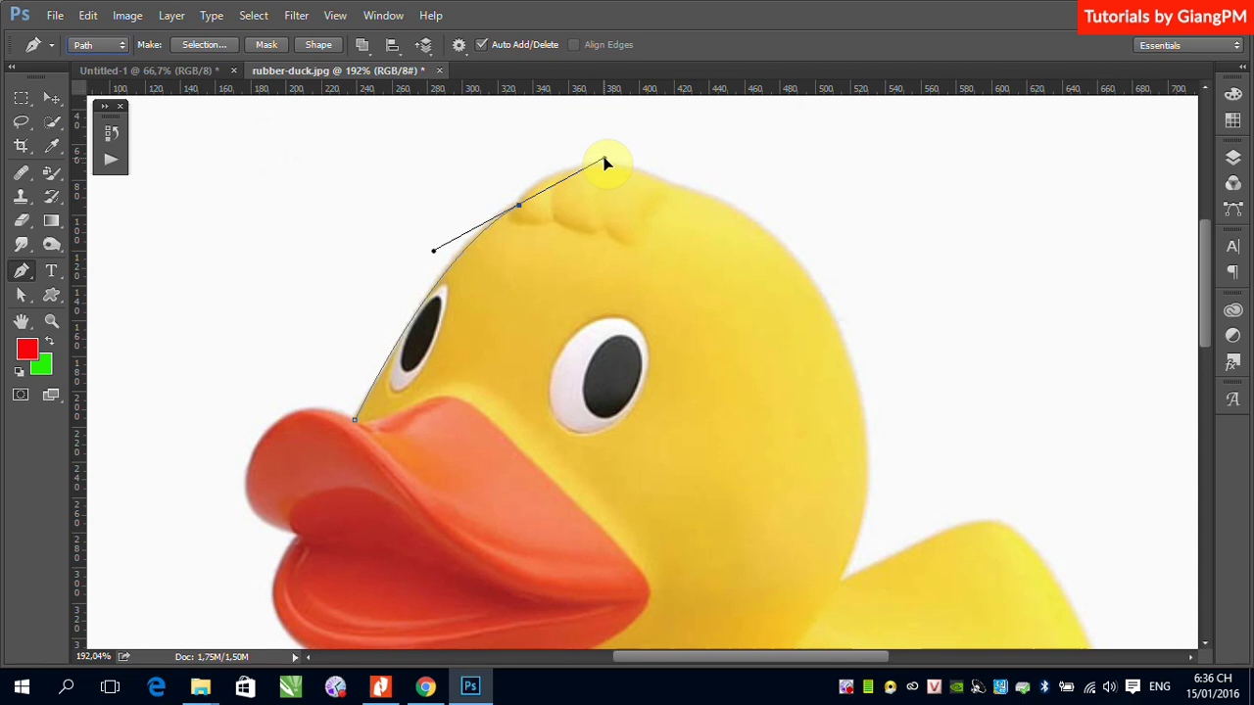
left_click_drag(605, 163, 593, 171)
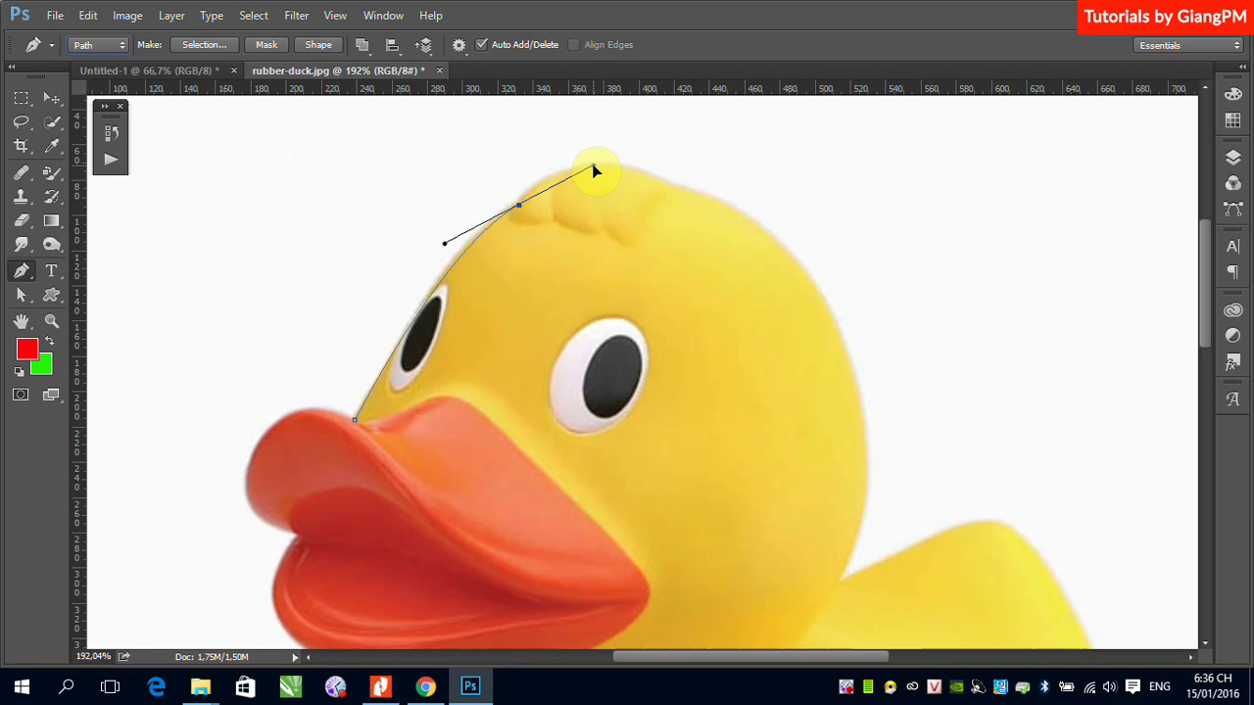
left_click_drag(593, 172, 535, 157)
left_click_drag(535, 156, 540, 175)
left_click(538, 171)
- Add smooth anchors on the head's upper right and down its right edge
mouse_move(682, 186)
left_mouse_down()
mouse_move(746, 240)
mouse_move(759, 236)
mouse_move(747, 235)
left_mouse_up()
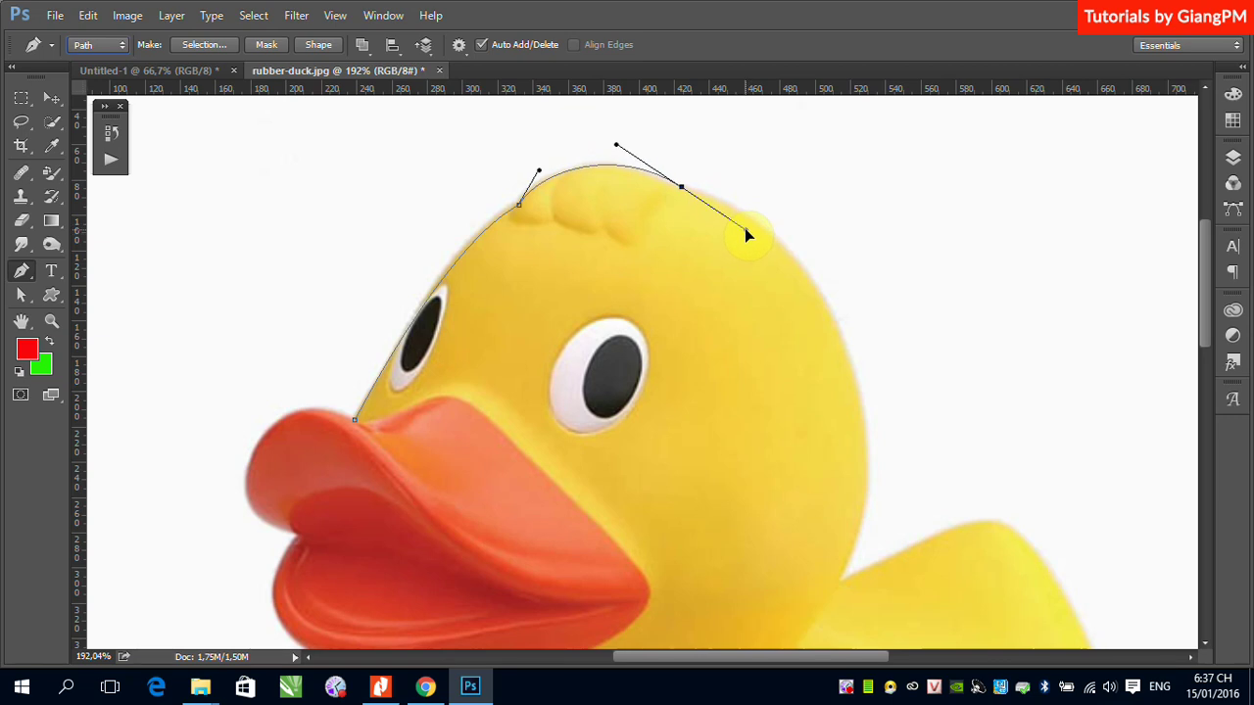
left_click_drag(744, 228, 758, 201)
left_click_drag(757, 202, 756, 205)
left_click_drag(854, 376, 880, 473)
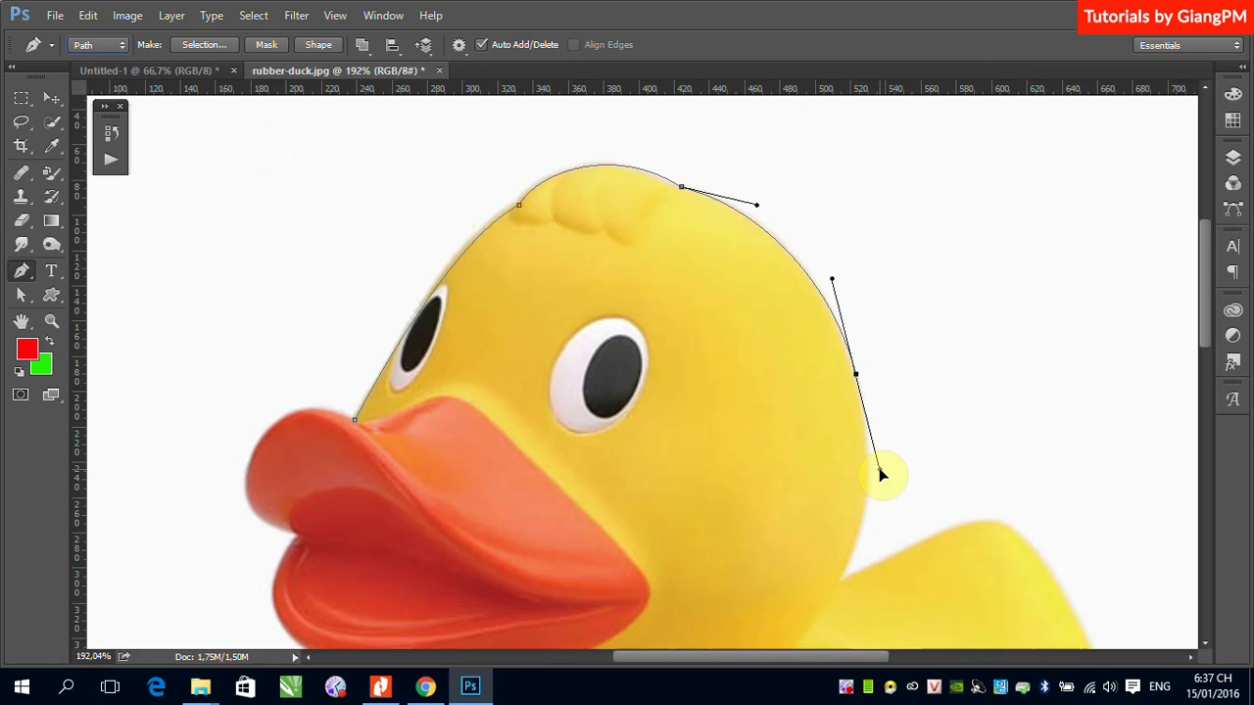
left_click_drag(880, 475, 871, 462)
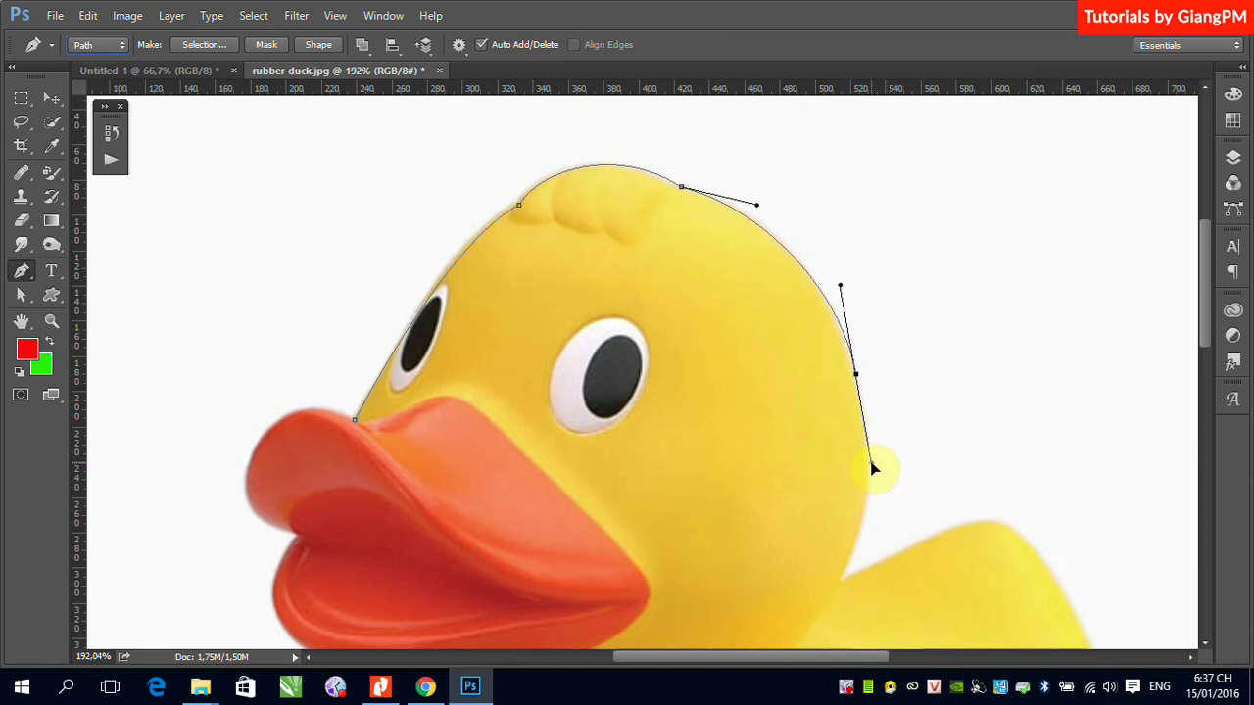
right_click(889, 459)
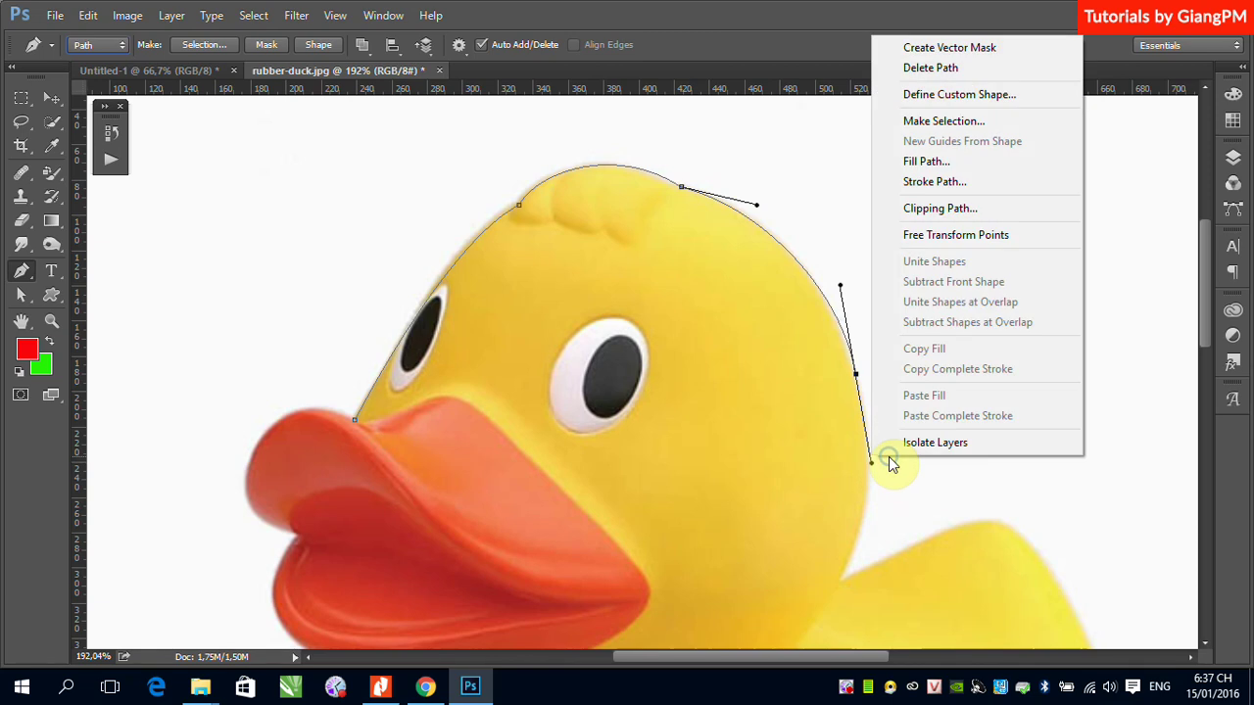
left_click(794, 44)
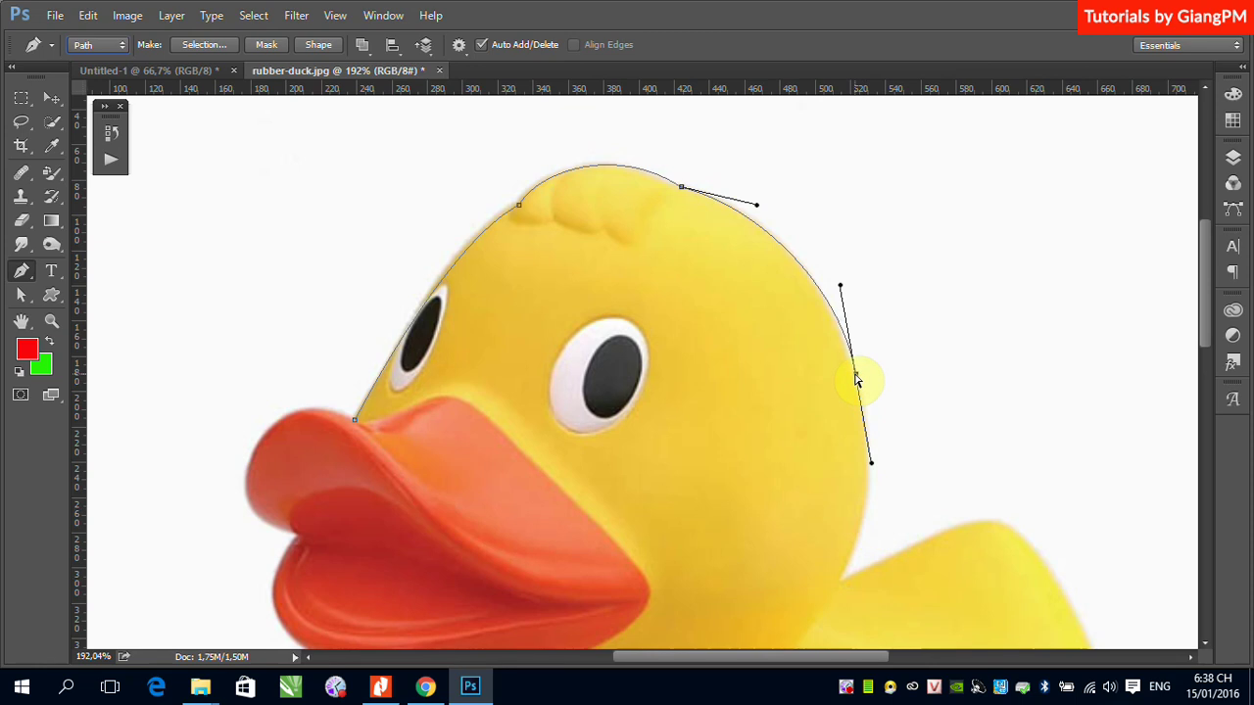
left_click_drag(861, 387, 924, 383)
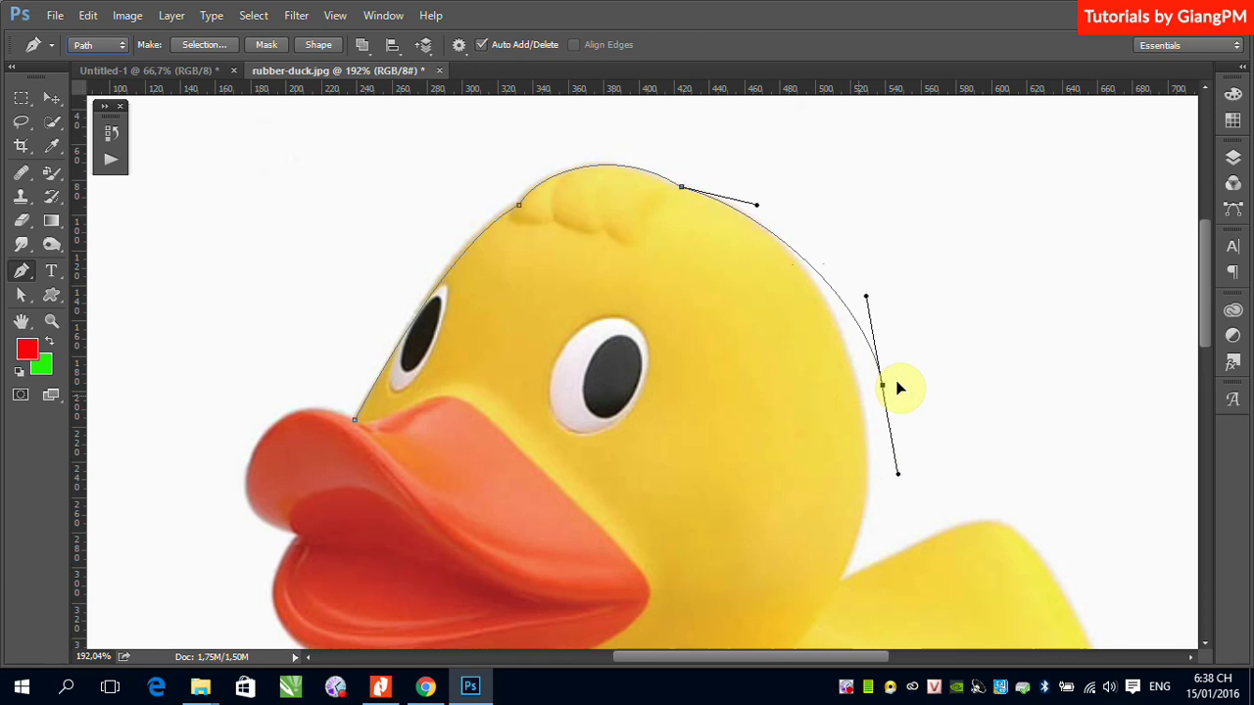
mouse_move(926, 390)
left_mouse_down()
mouse_move(1034, 360)
mouse_move(858, 402)
mouse_move(866, 409)
mouse_move(855, 381)
left_mouse_up()
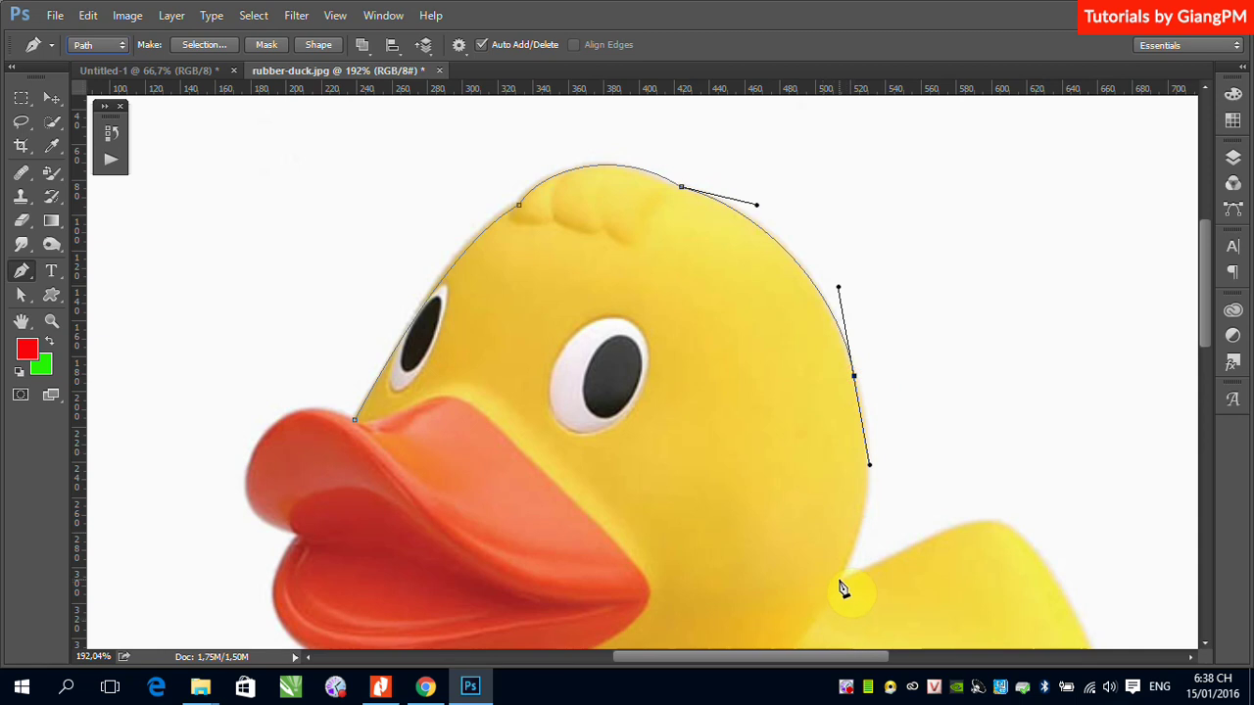
- Add curved anchors down the back of the head to the neck, panning to reveal the back
mouse_move(839, 582)
left_mouse_down()
mouse_move(798, 647)
mouse_move(781, 642)
mouse_move(799, 633)
left_mouse_up()
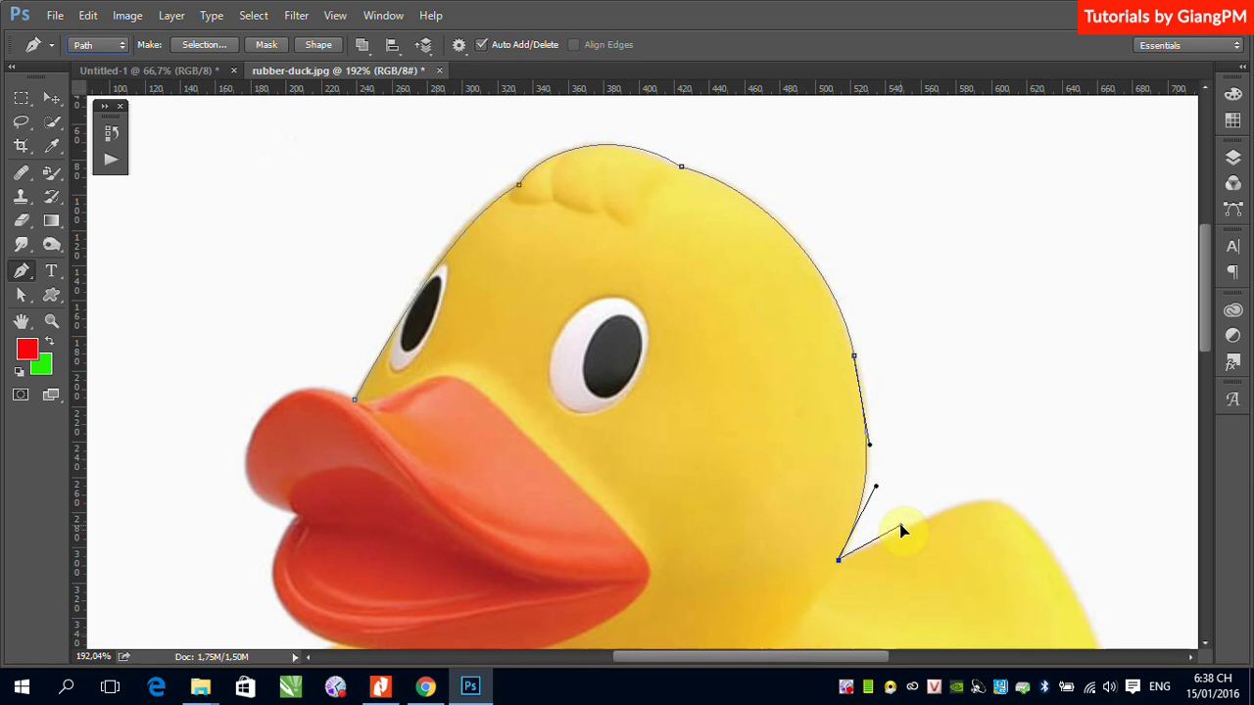
left_click_drag(901, 530, 901, 529)
mouse_move(986, 519)
left_mouse_down()
mouse_move(926, 388)
mouse_move(989, 392)
mouse_move(979, 381)
left_mouse_up()
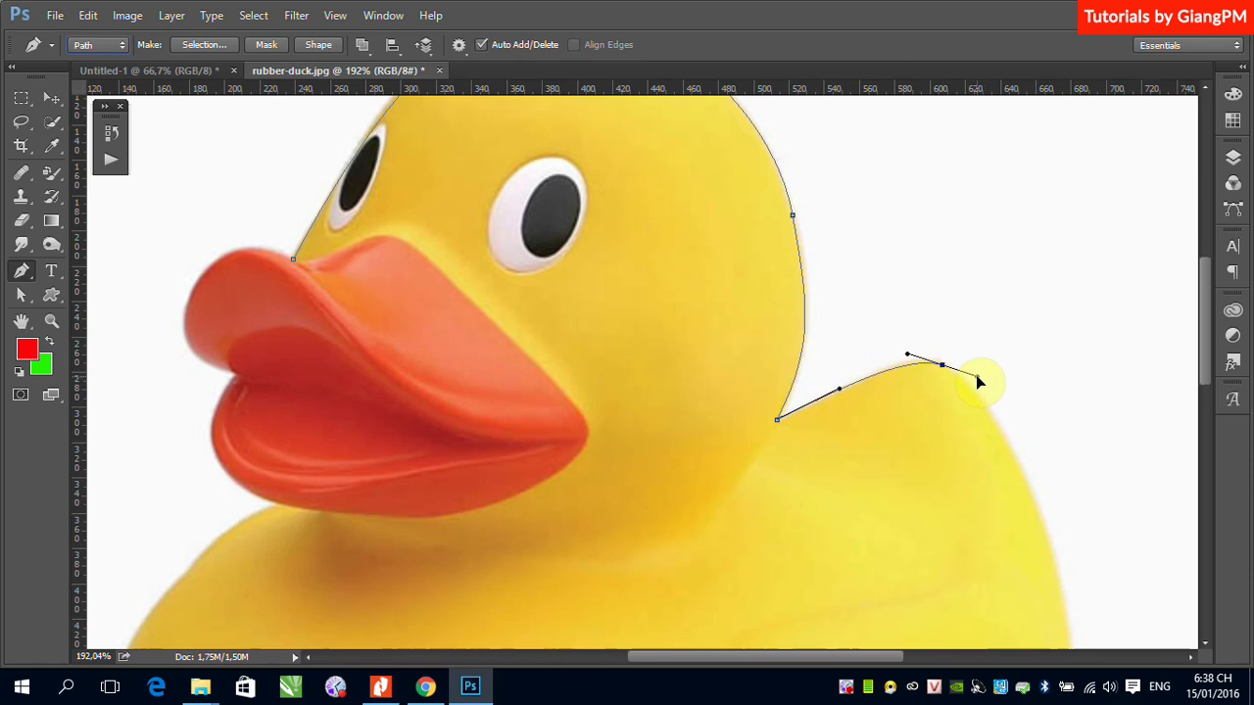
left_click_drag(1024, 550, 937, 344)
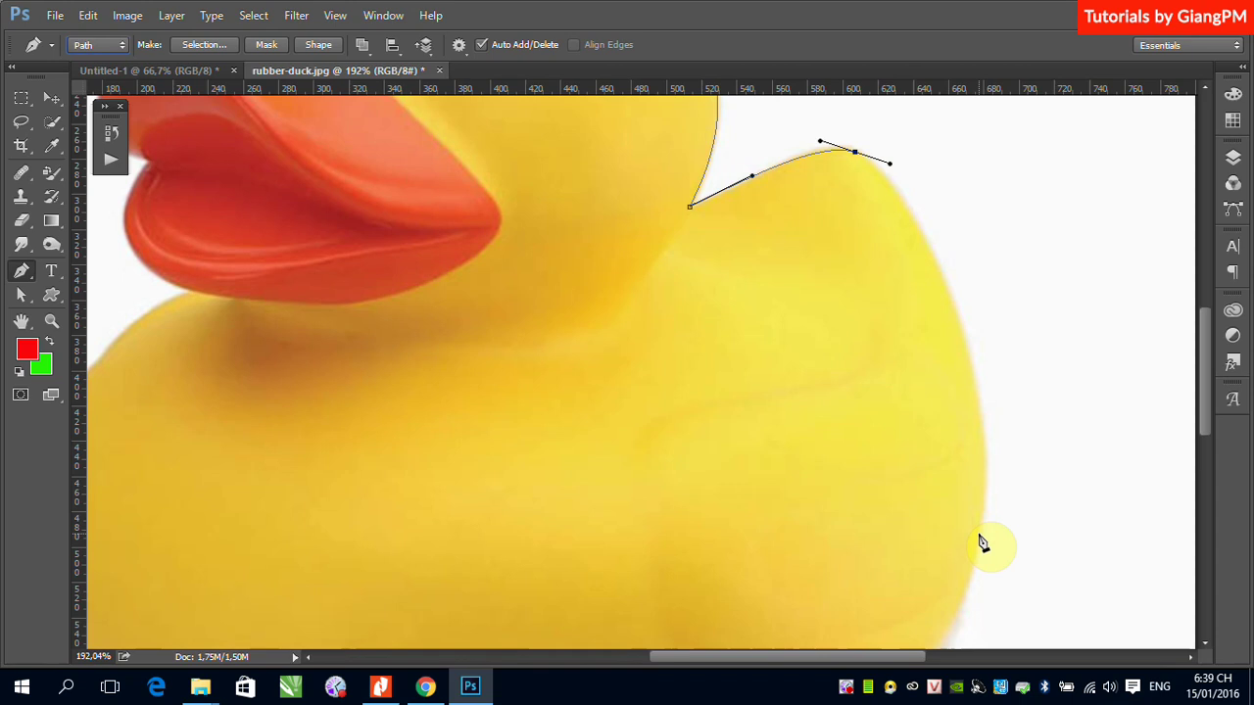
- At 100% zoom, add curved anchors down the duck's right side and along its bottom to the lower-left
key("ctrl+1")
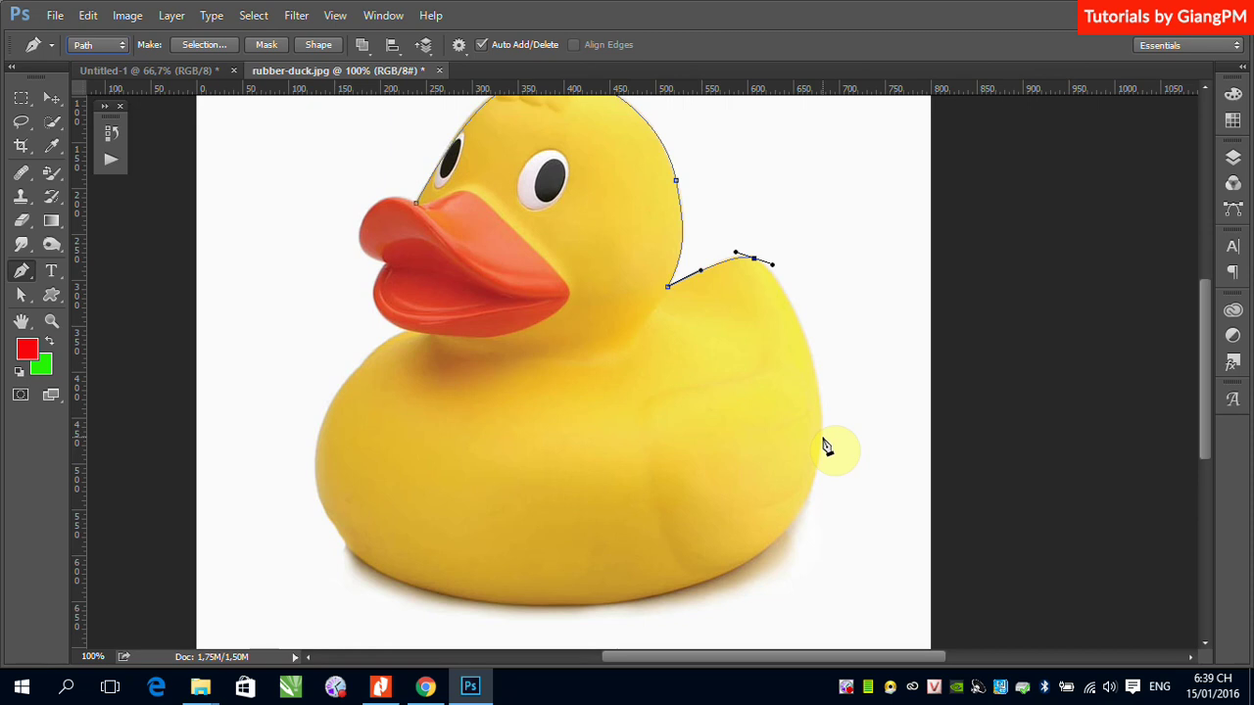
left_click(796, 516)
mouse_move(796, 518)
left_mouse_down()
mouse_move(734, 642)
mouse_move(733, 616)
left_mouse_up()
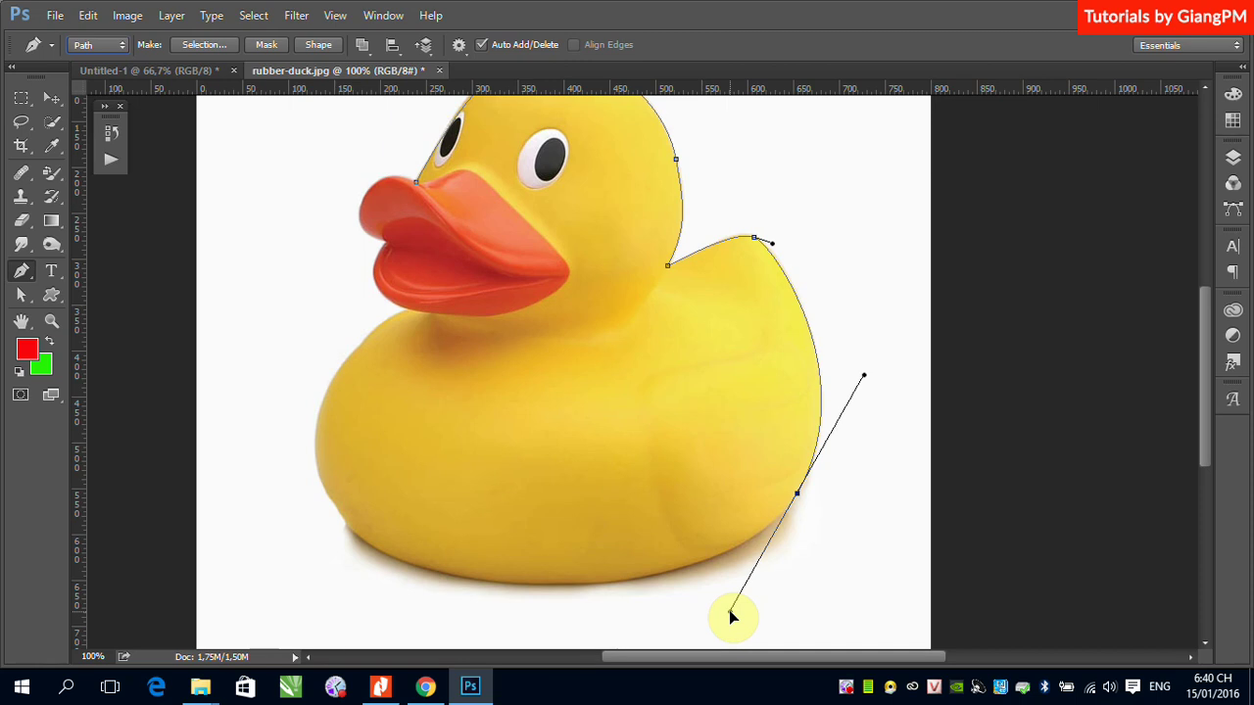
left_click(770, 533)
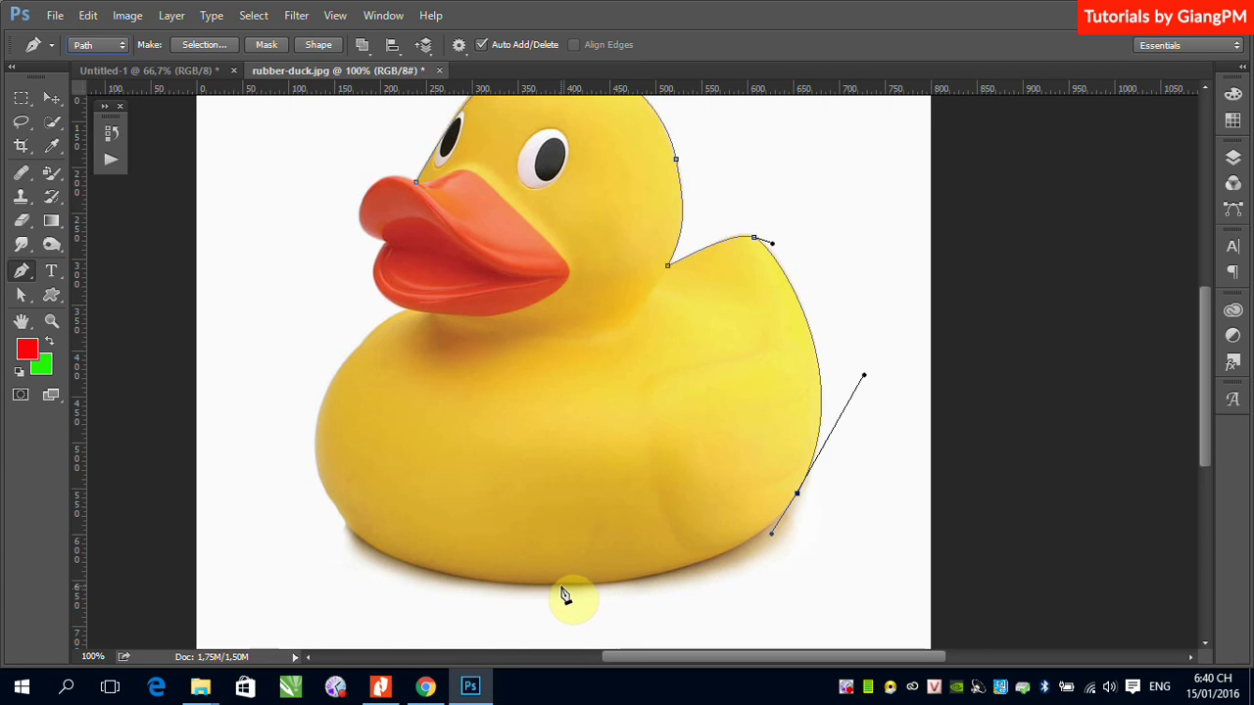
mouse_move(563, 584)
left_mouse_down()
mouse_move(411, 598)
mouse_move(448, 594)
left_mouse_up()
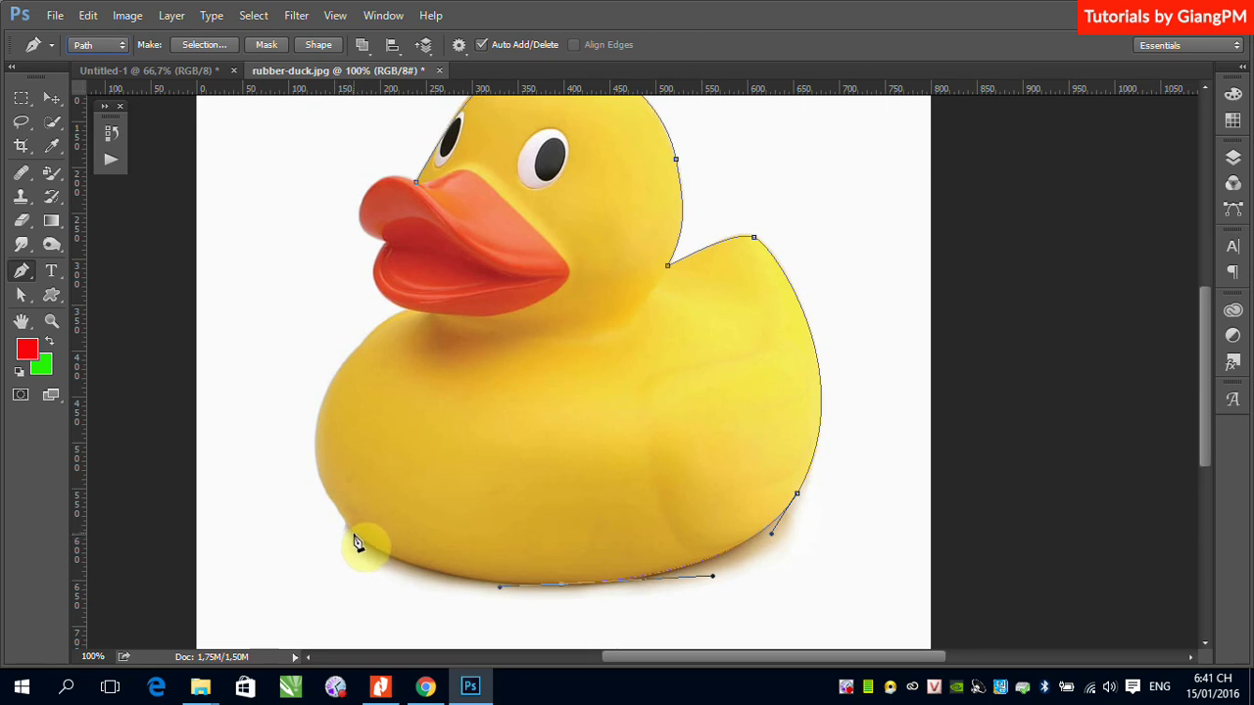
left_click_drag(356, 538, 279, 499)
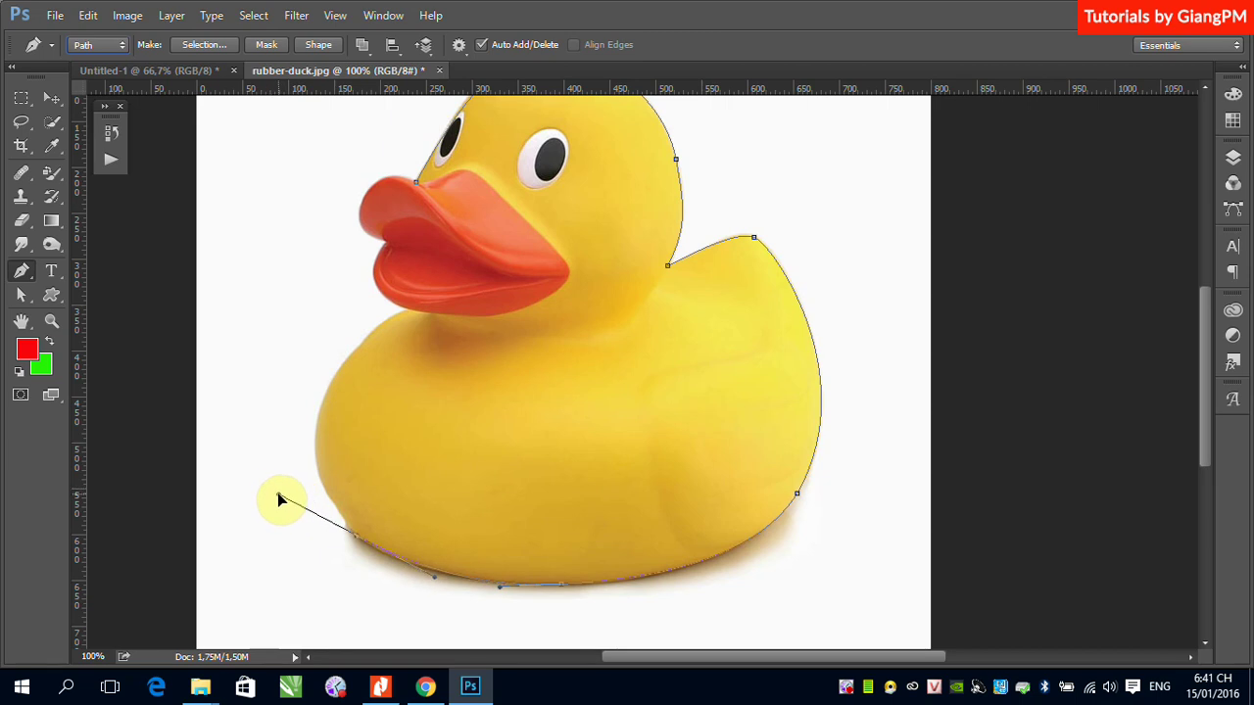
left_click_drag(279, 500, 338, 531)
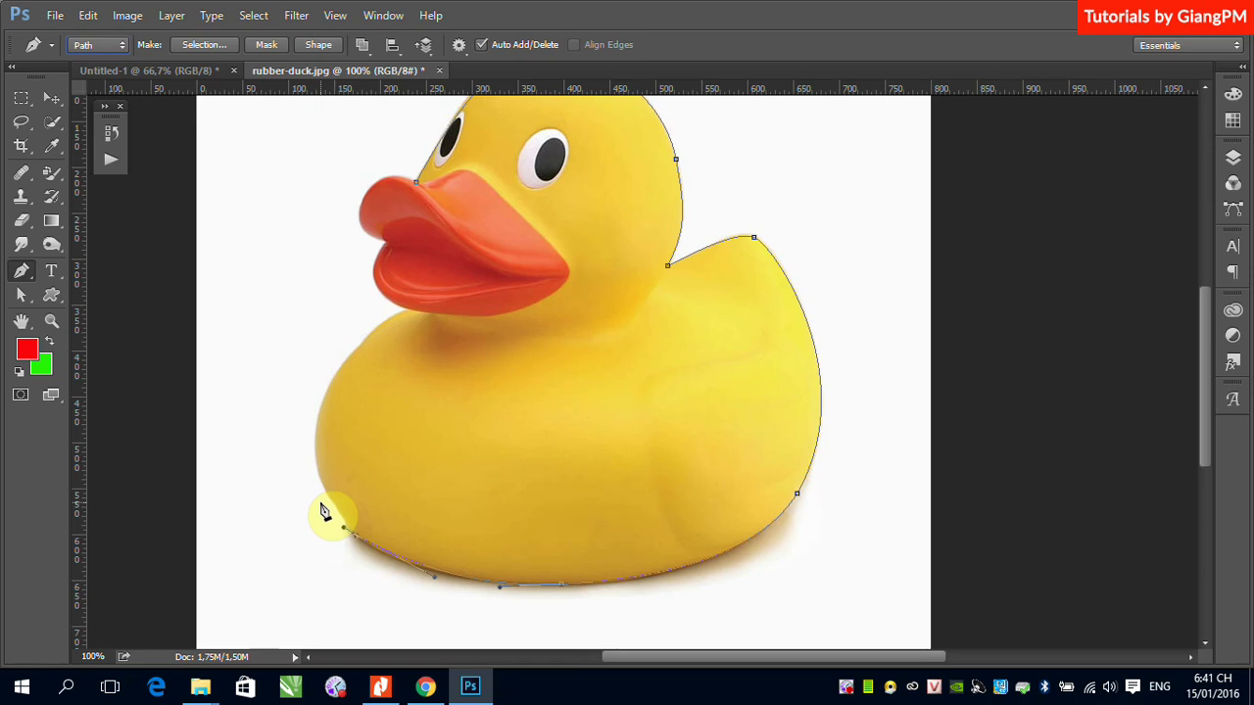
- Add curved anchors up the duck's left front and chest toward the chin
left_click(314, 438)
left_click_drag(314, 438, 321, 395)
left_click_drag(364, 345, 385, 340)
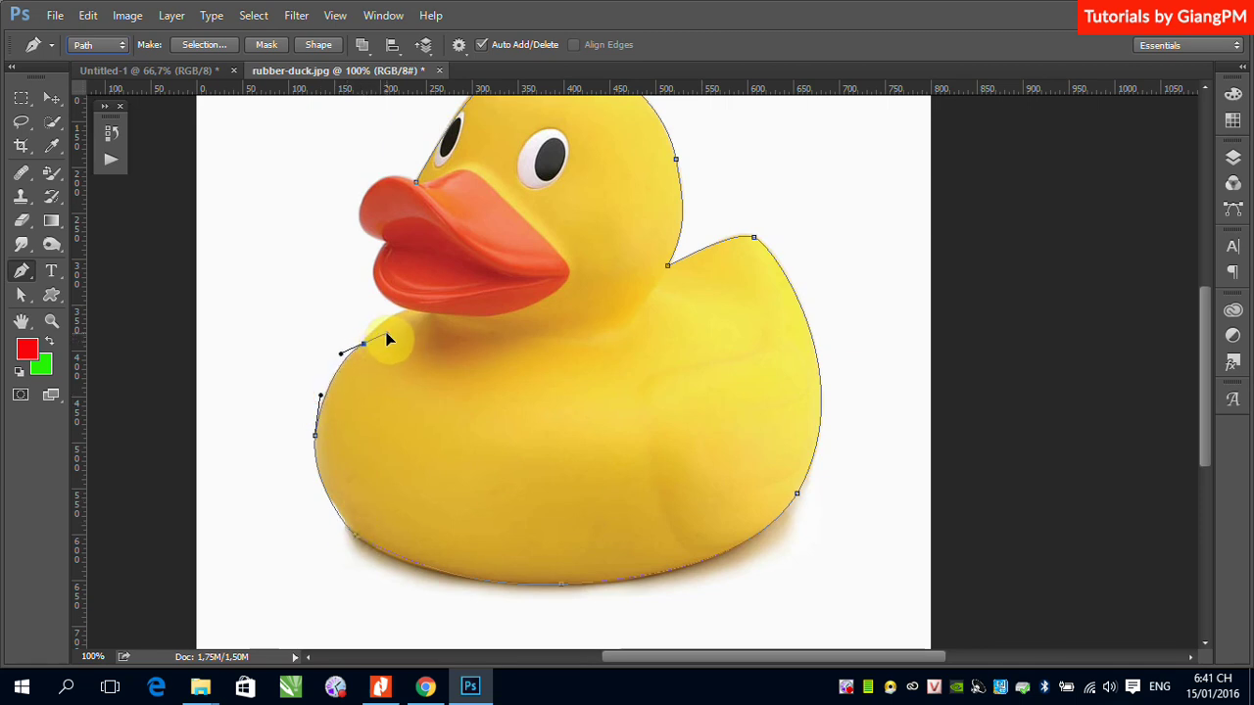
left_click_drag(385, 337, 370, 332)
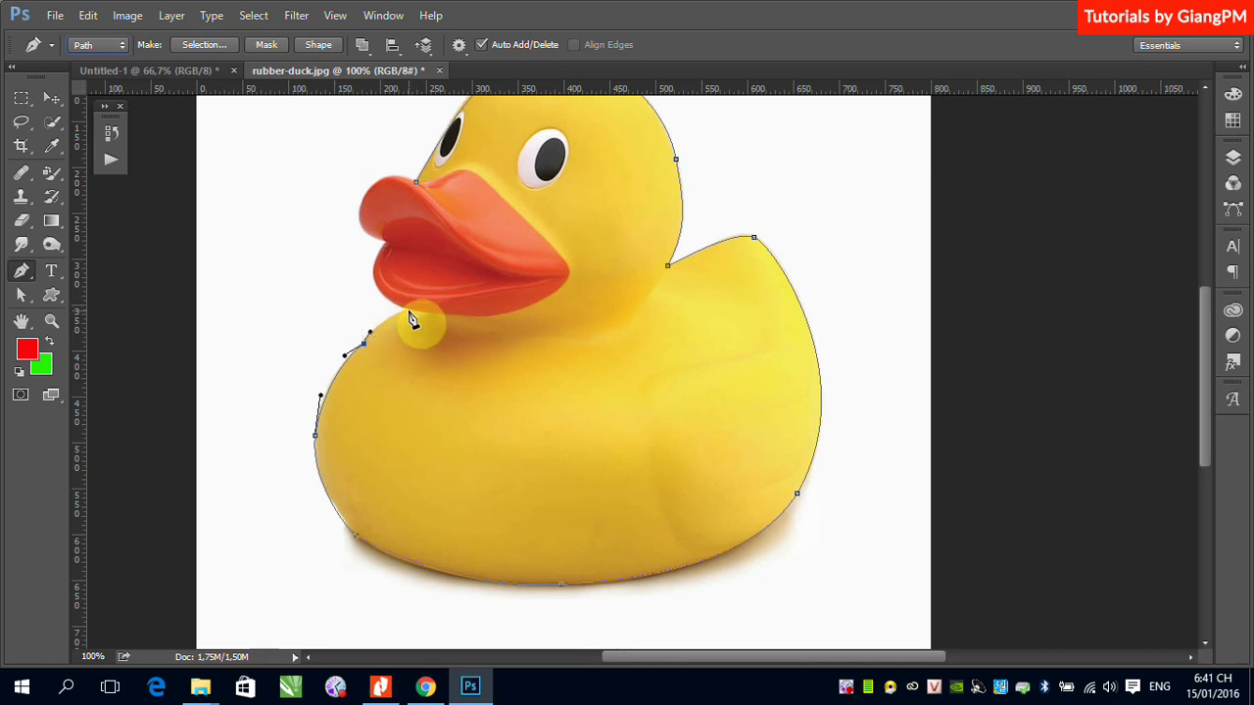
left_click(410, 312)
left_click_drag(433, 304, 427, 305)
left_click_drag(427, 306, 377, 303)
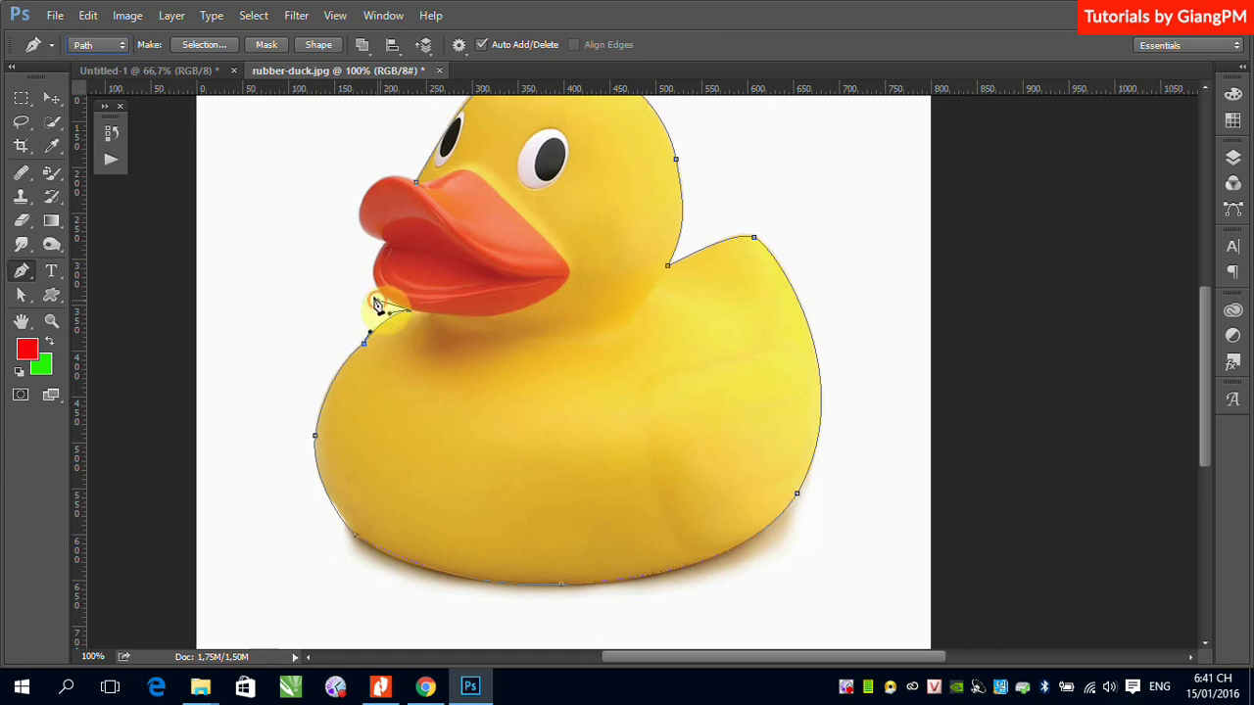
- Curve the path under and around the beak tip and close it at the first anchor
left_click_drag(386, 243, 411, 211)
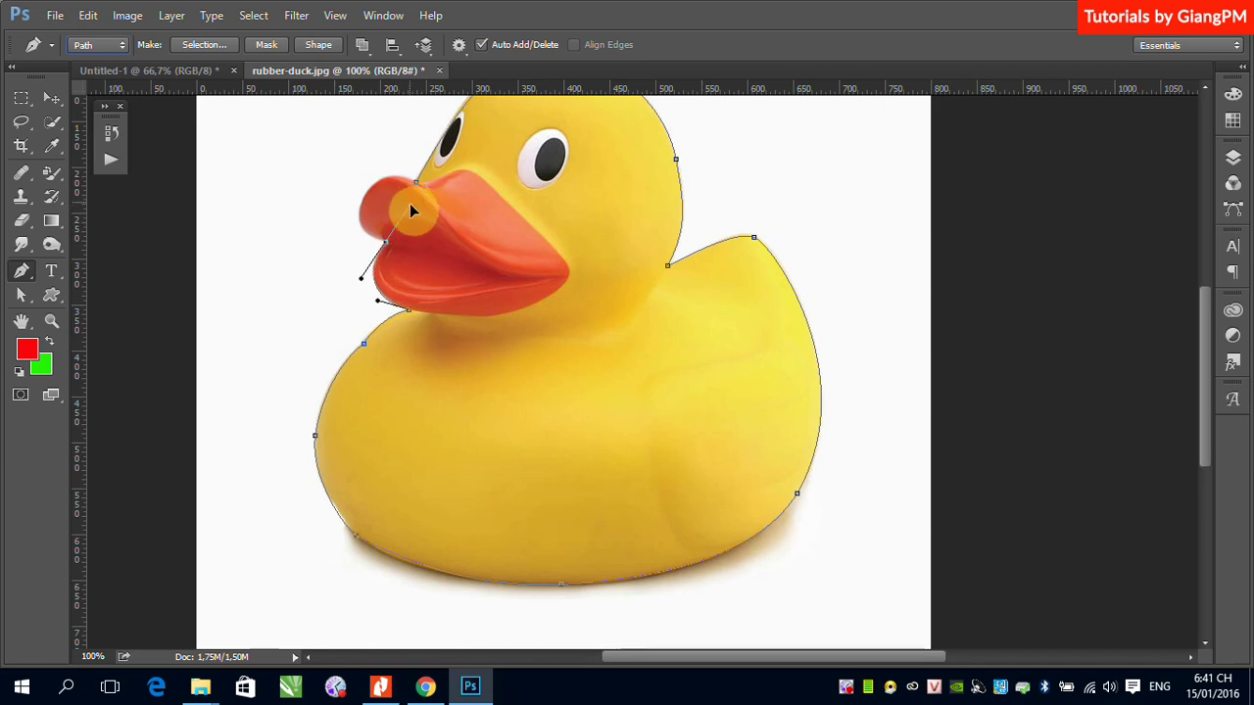
mouse_move(409, 211)
left_mouse_down()
mouse_move(353, 242)
mouse_move(367, 239)
left_mouse_up()
left_click_drag(427, 168, 434, 145)
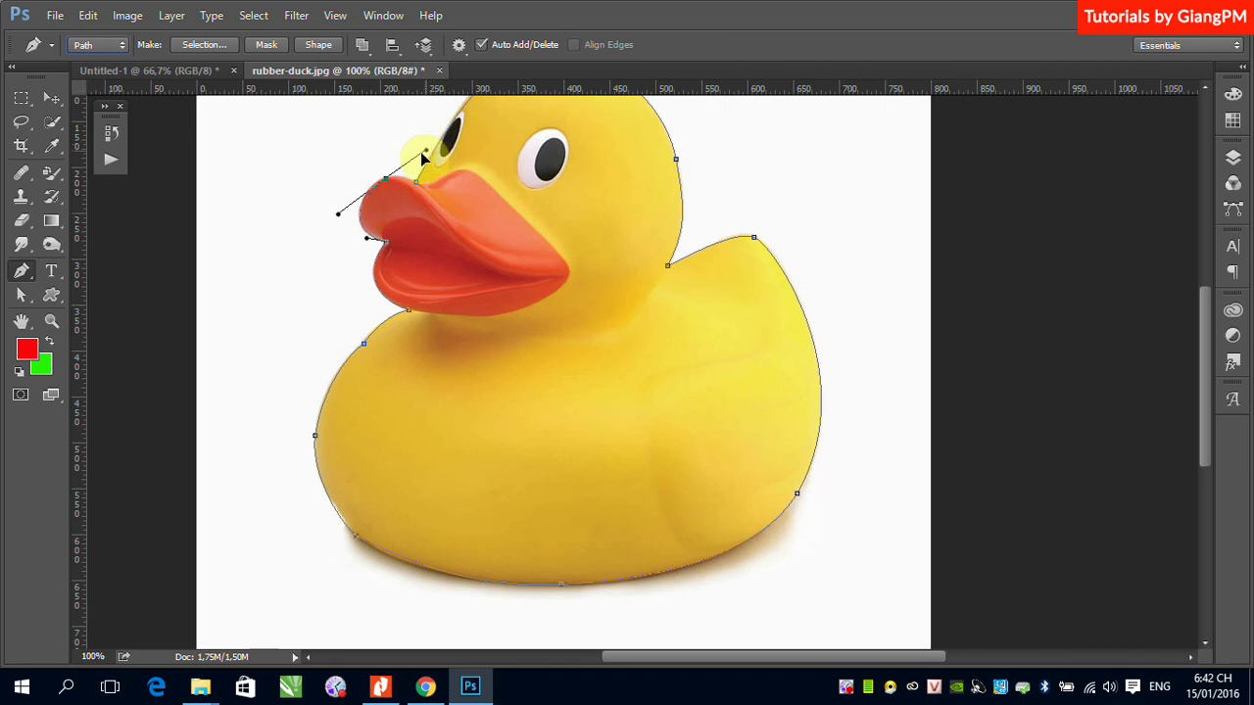
left_click(388, 178, "alt")
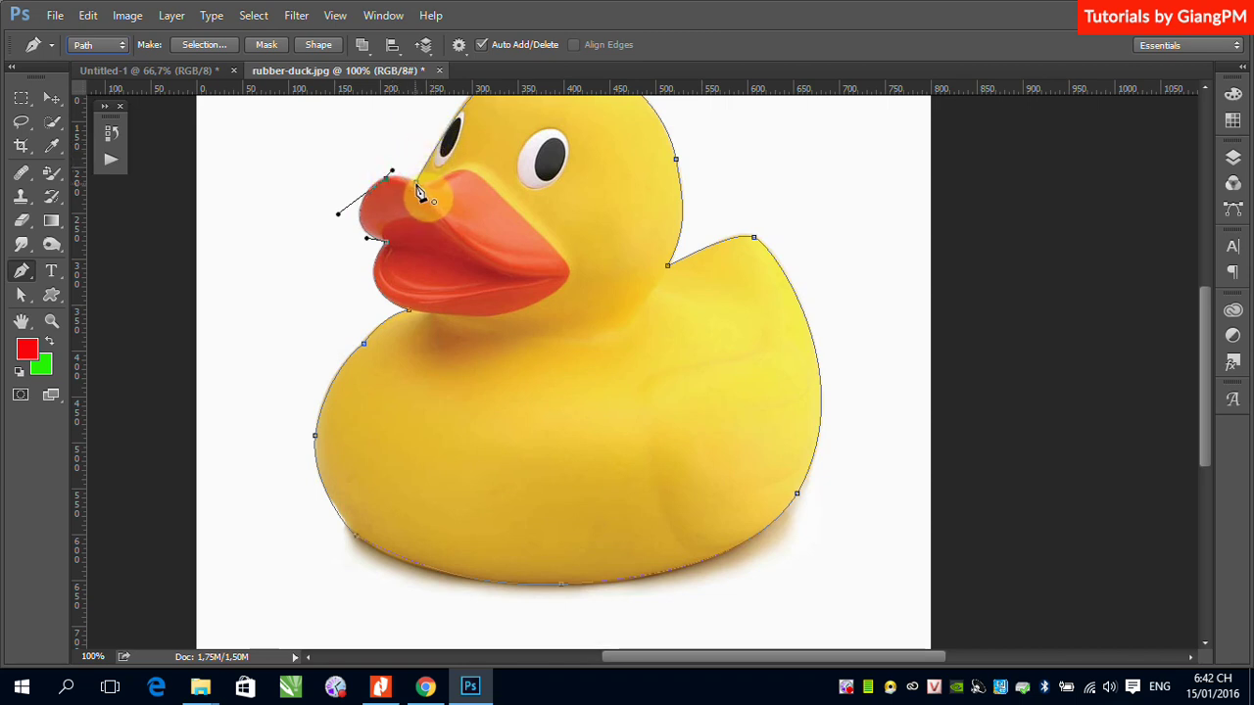
left_click(417, 184)
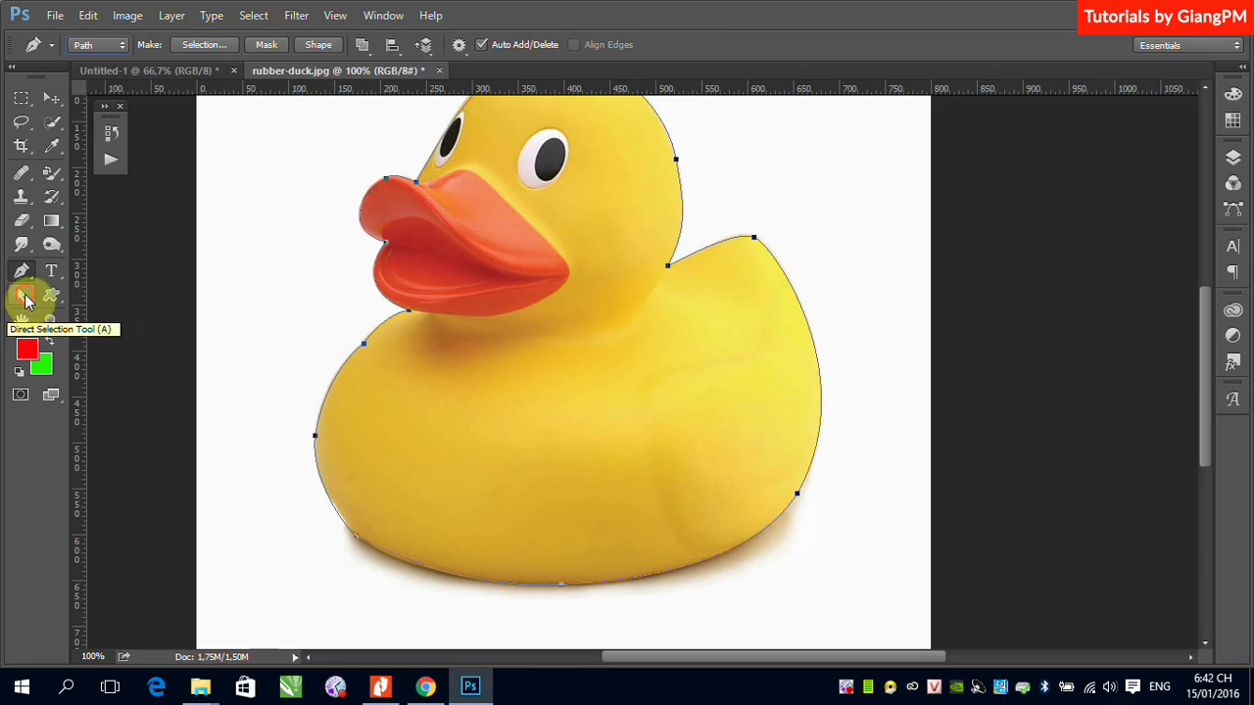
- Show the Path Selection and Pen tool flyouts to reach the Add Anchor Point tool
left_click(25, 300)
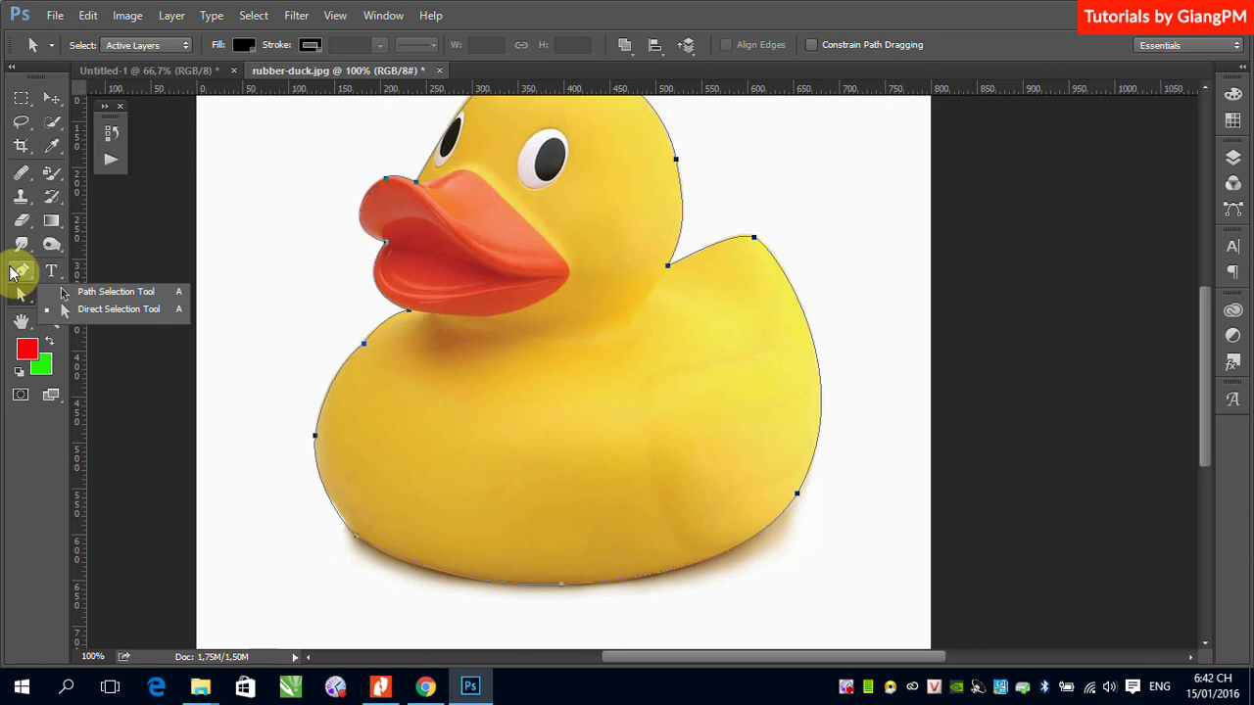
left_click(20, 272)
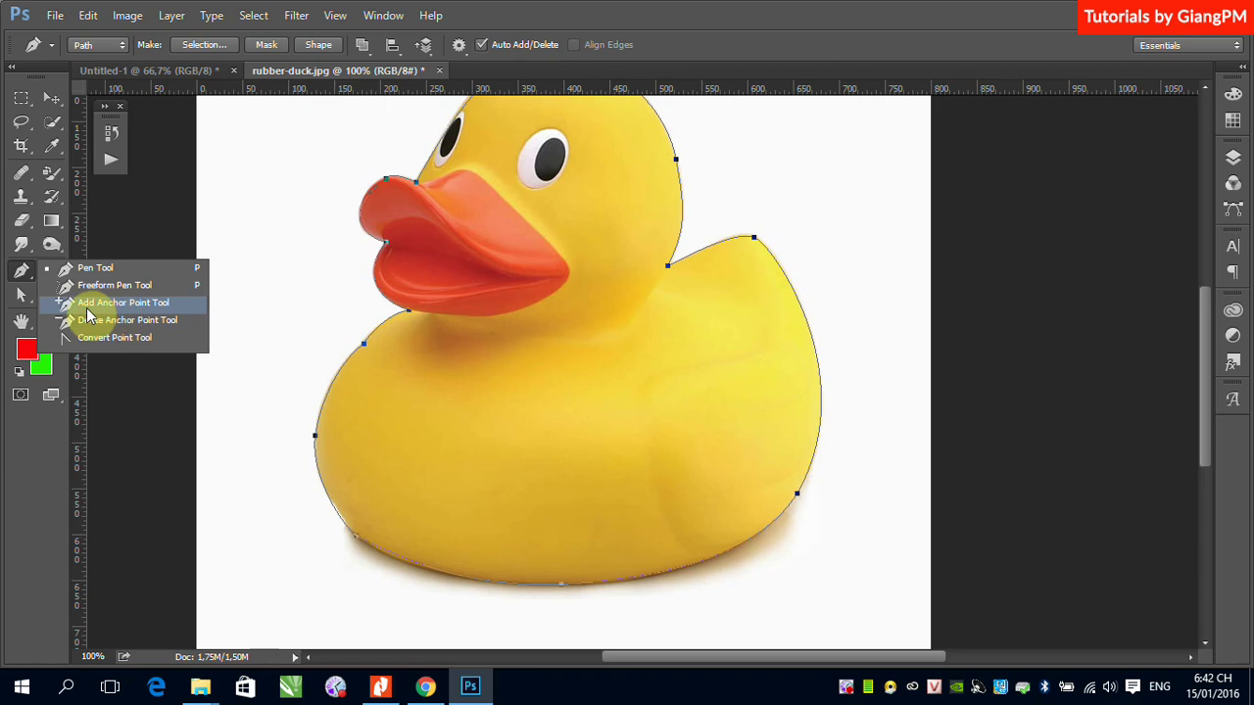
- Add an extra anchor point on the duck path's lower-right curve
left_click(88, 315)
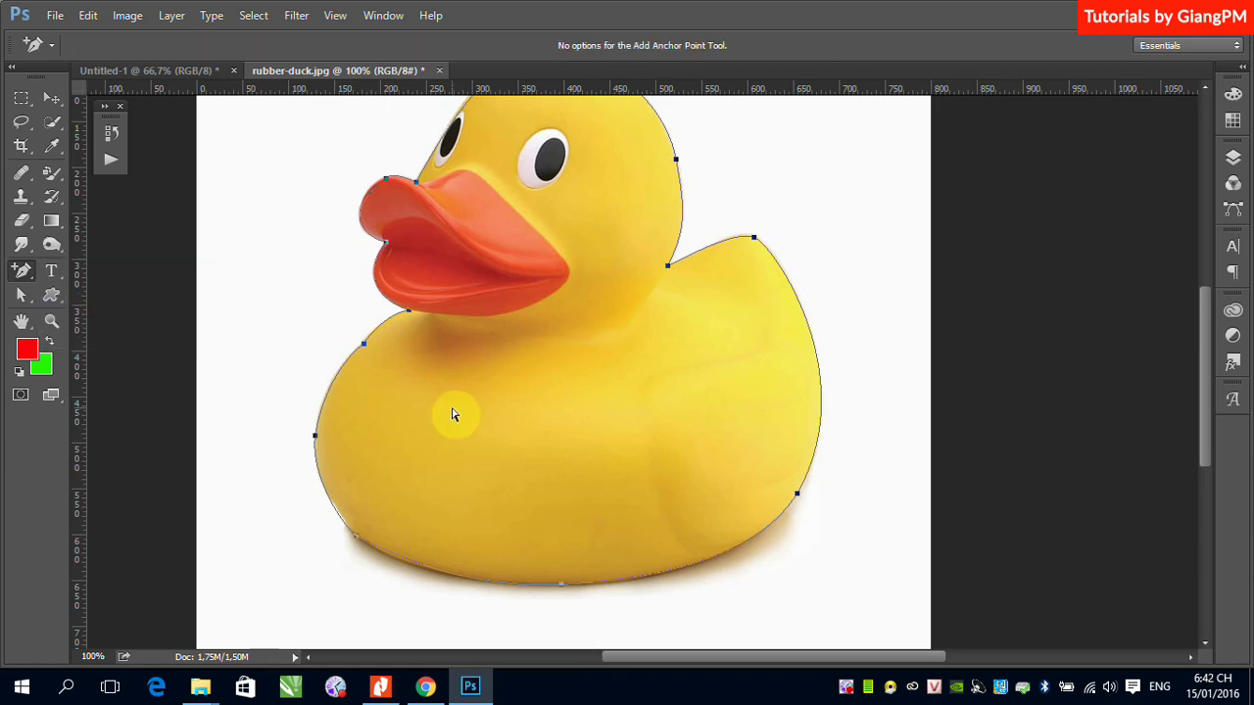
left_click(704, 571)
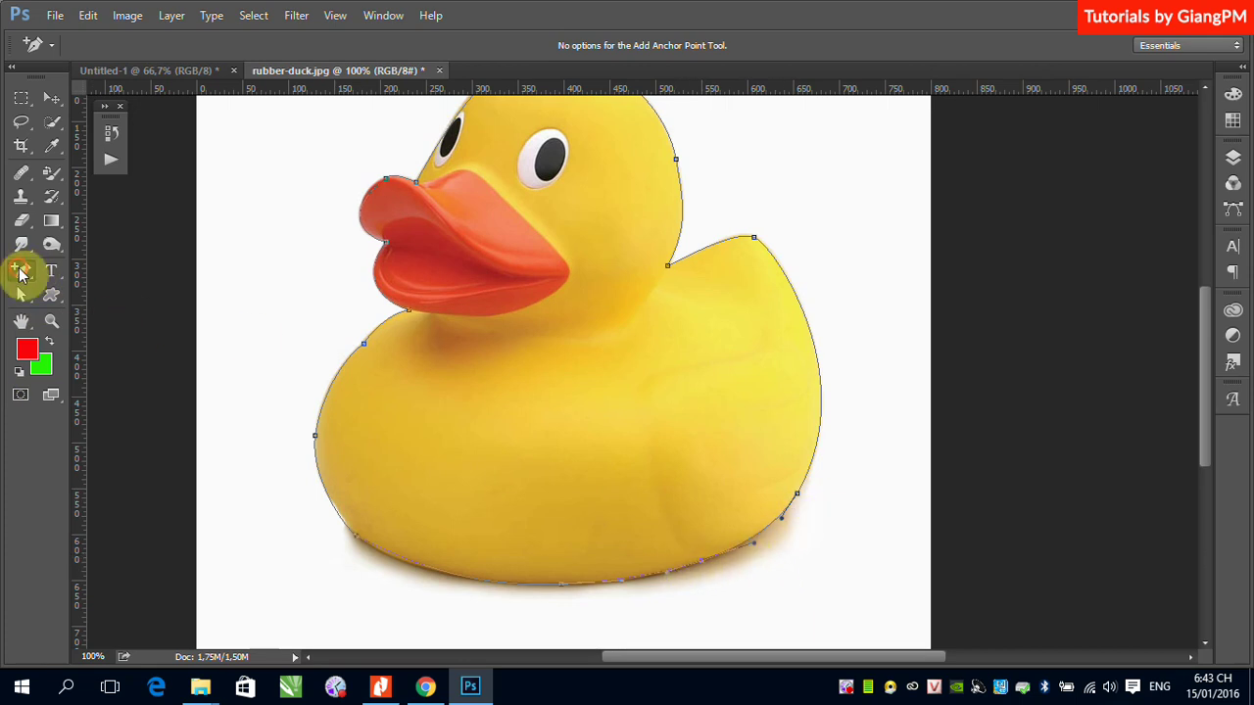
left_click(21, 271)
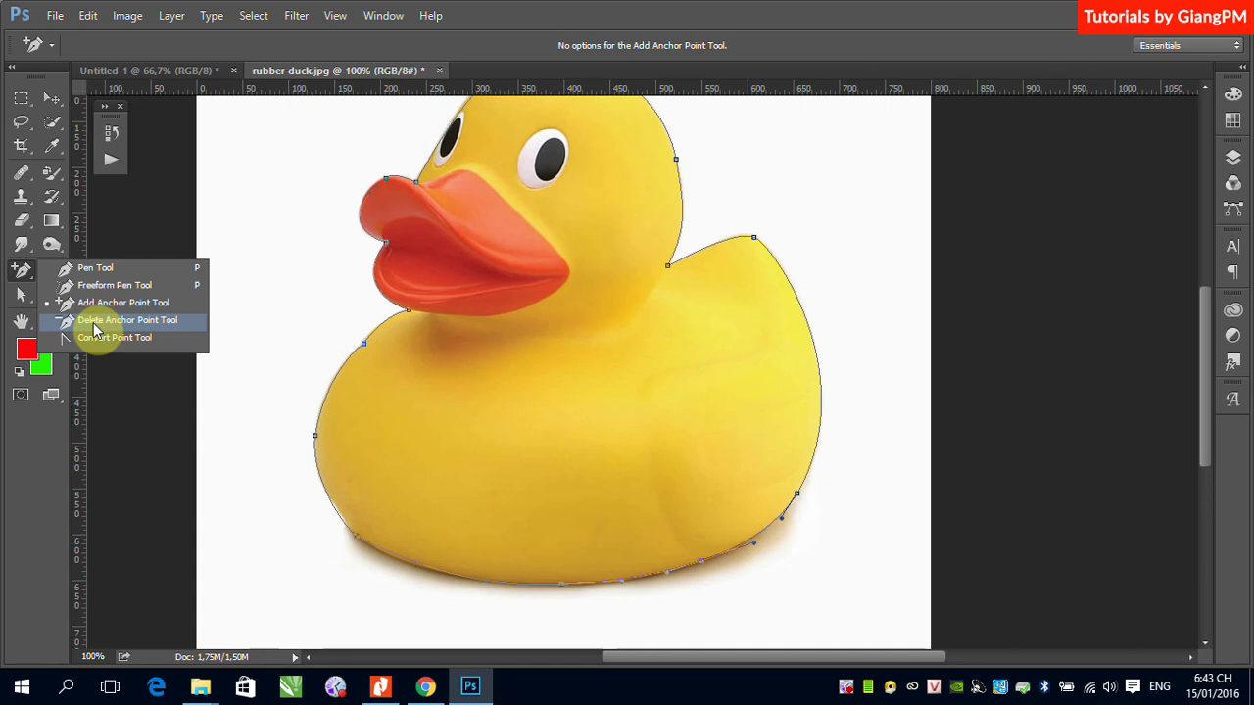
- Delete the surplus anchor on the duck path's lower-right edge with the Delete Anchor Point tool
left_click(93, 322)
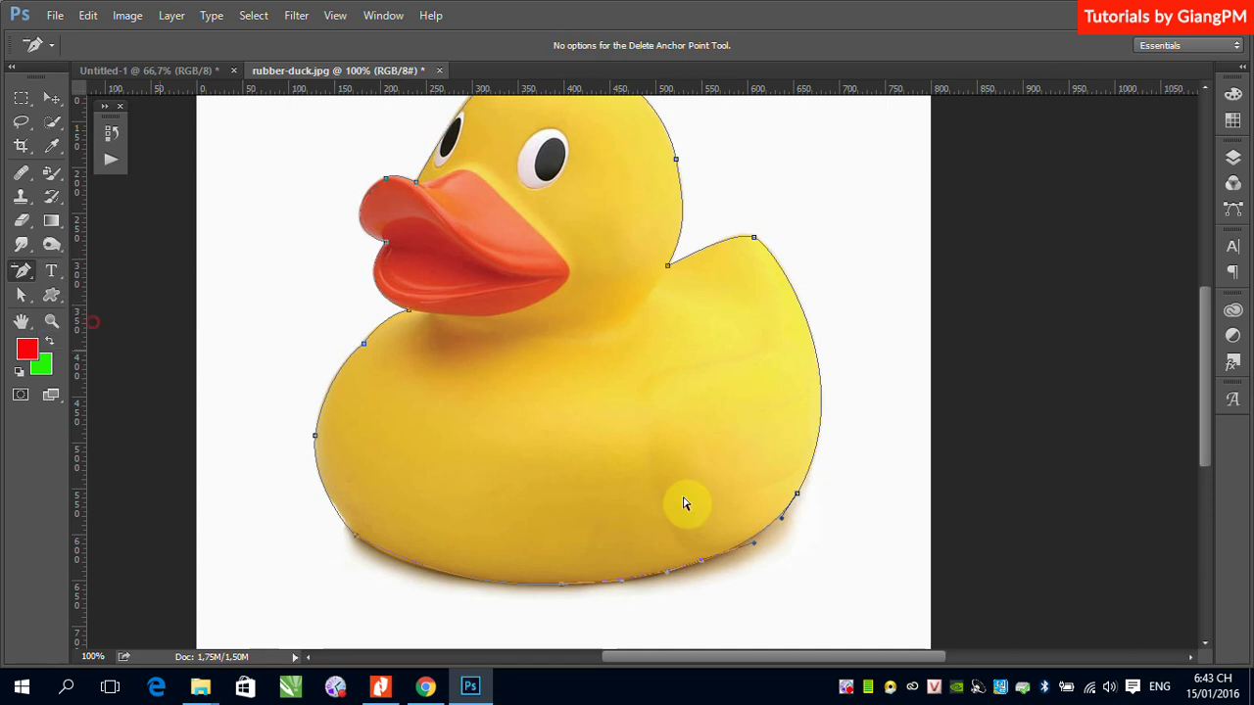
left_click(706, 568)
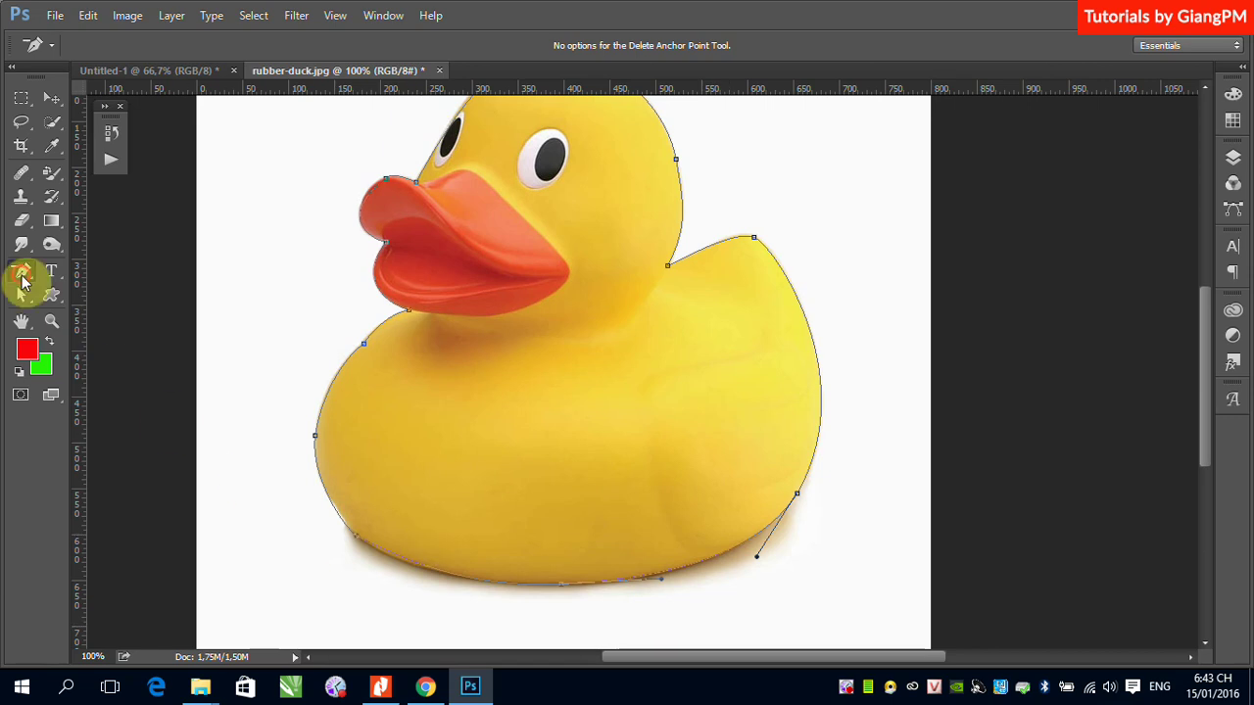
right_click(22, 270)
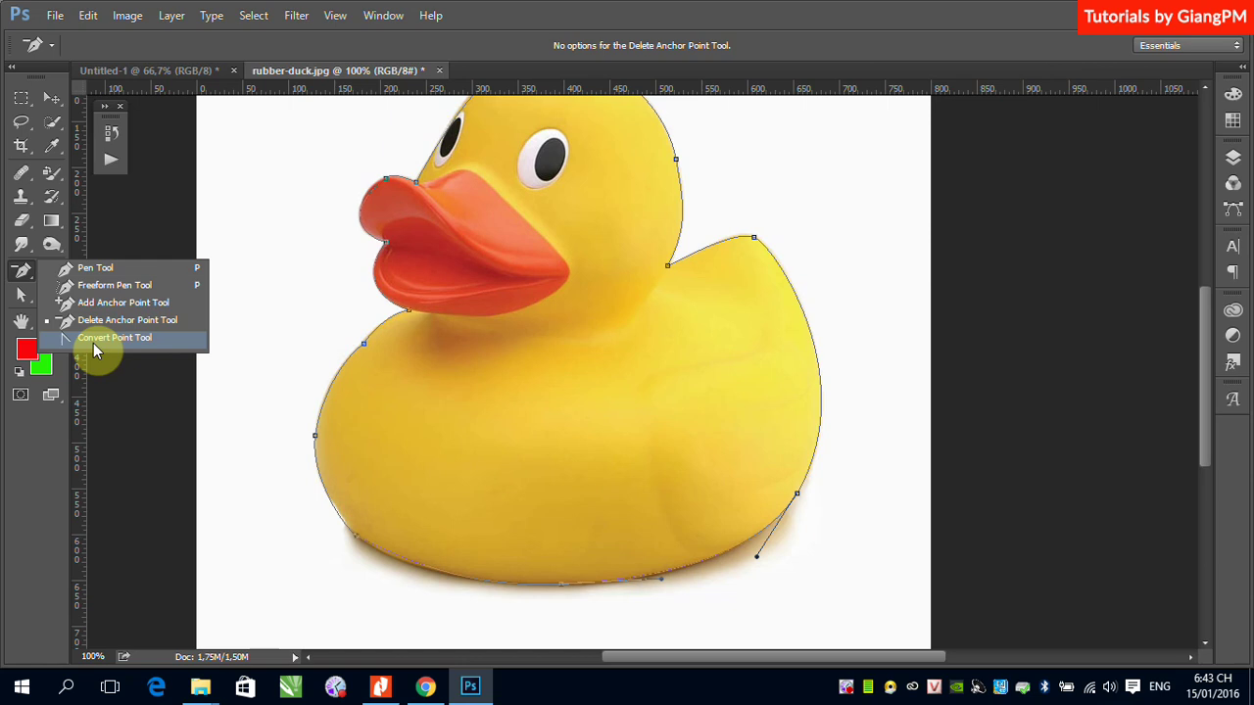
- With the Convert Point tool, reshape the lower-right anchor into a smooth curve fitting the duck
left_click(94, 343)
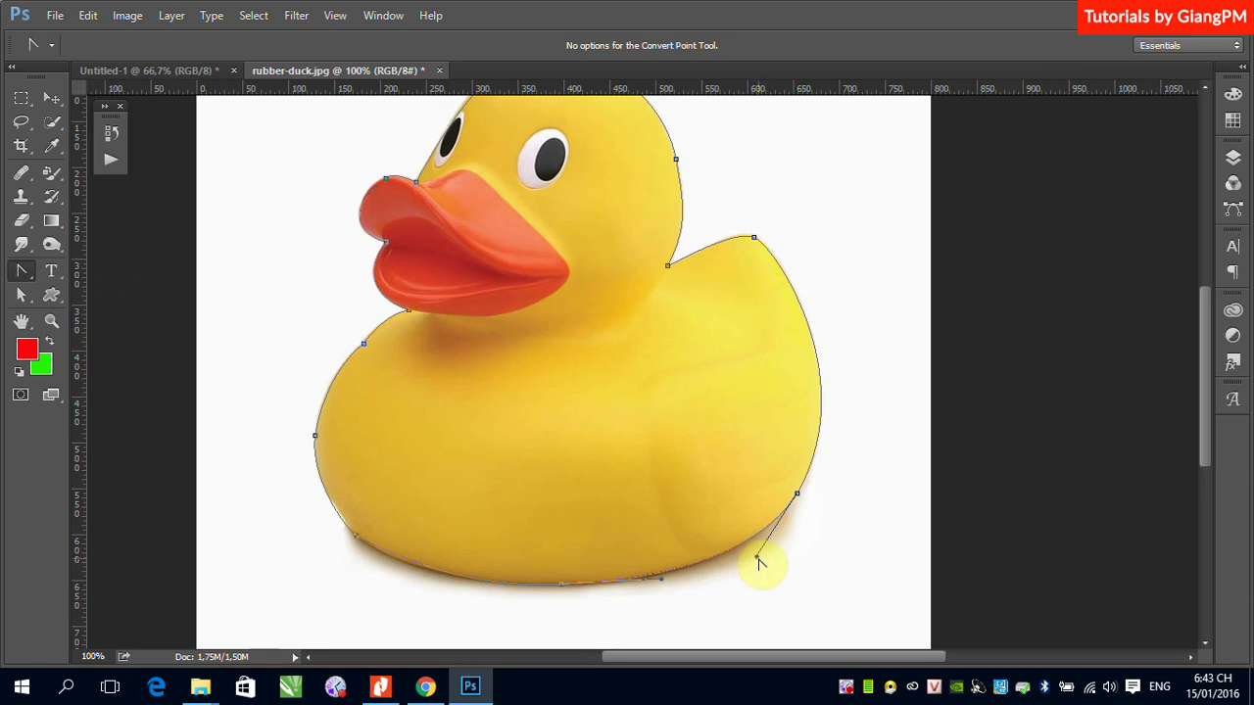
left_click_drag(758, 559, 829, 546)
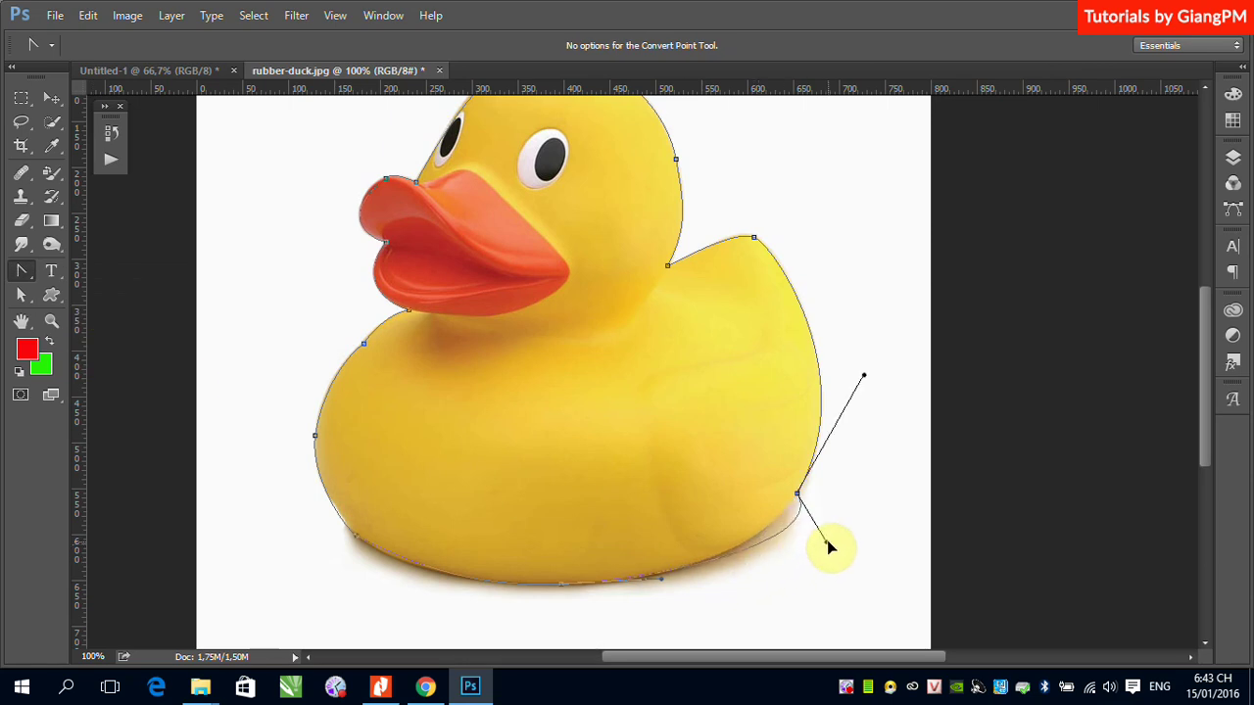
mouse_move(829, 547)
left_mouse_down()
mouse_move(699, 597)
mouse_move(734, 587)
mouse_move(754, 562)
left_mouse_up()
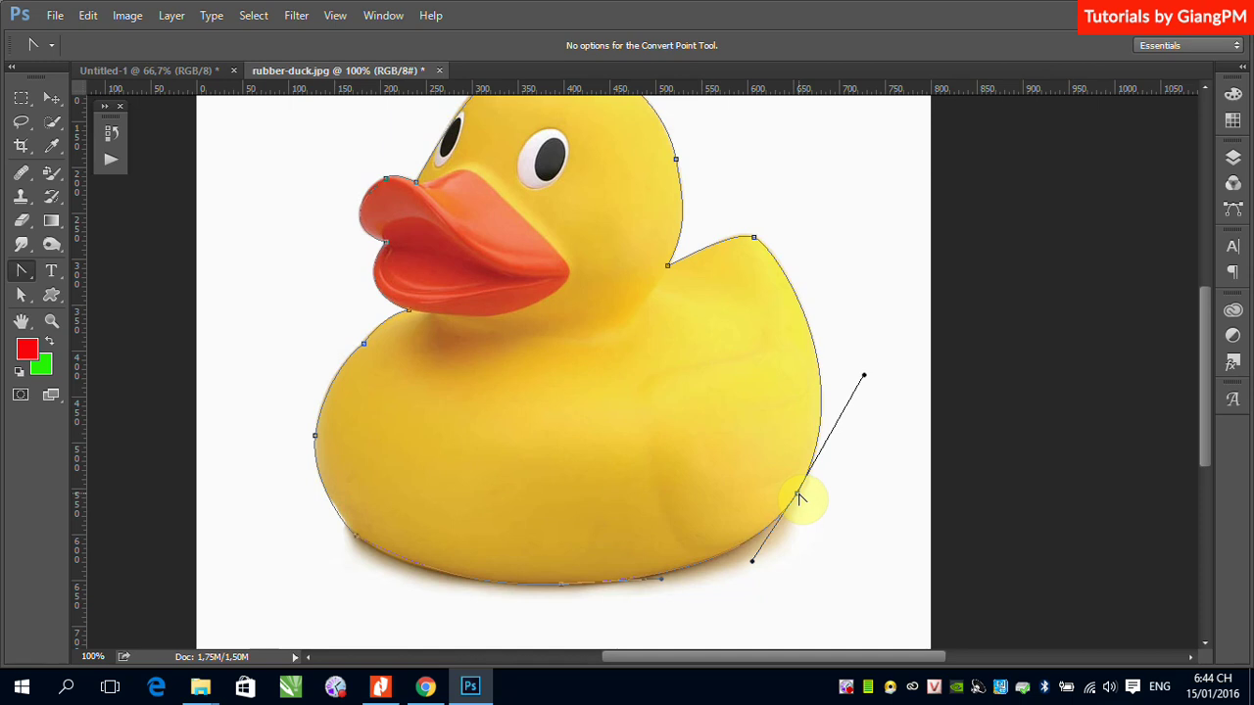
left_click(798, 495)
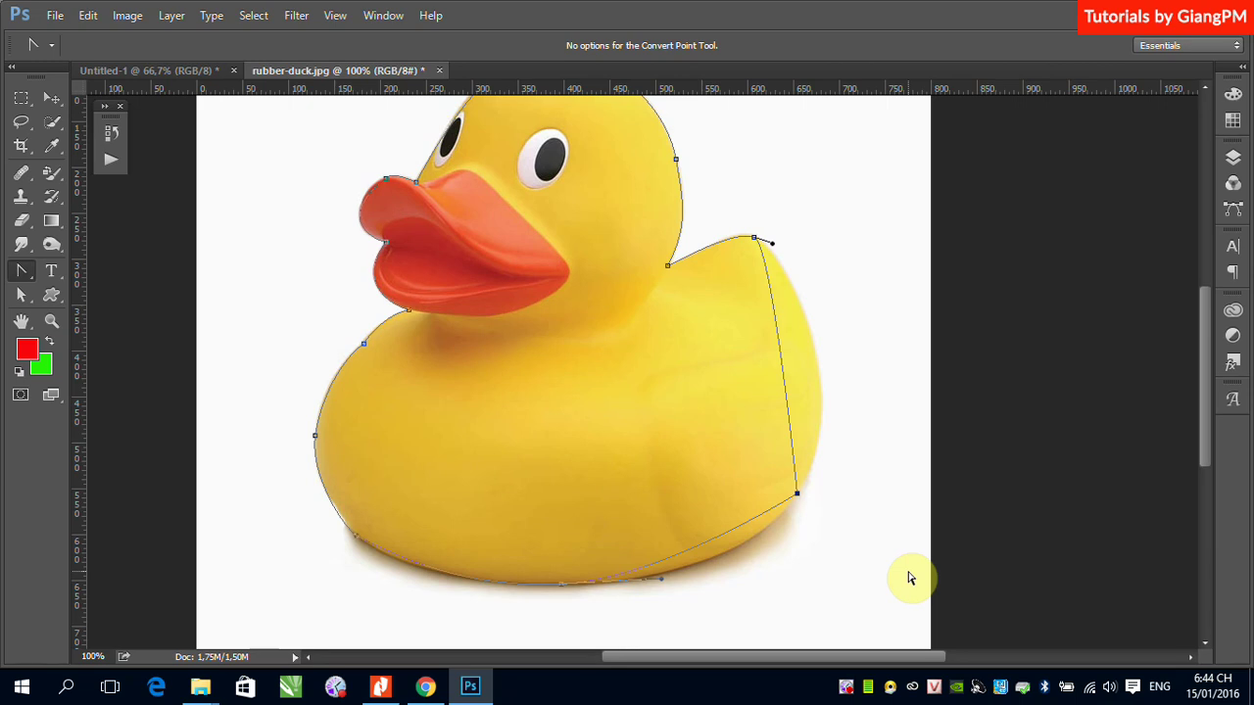
left_click(797, 496)
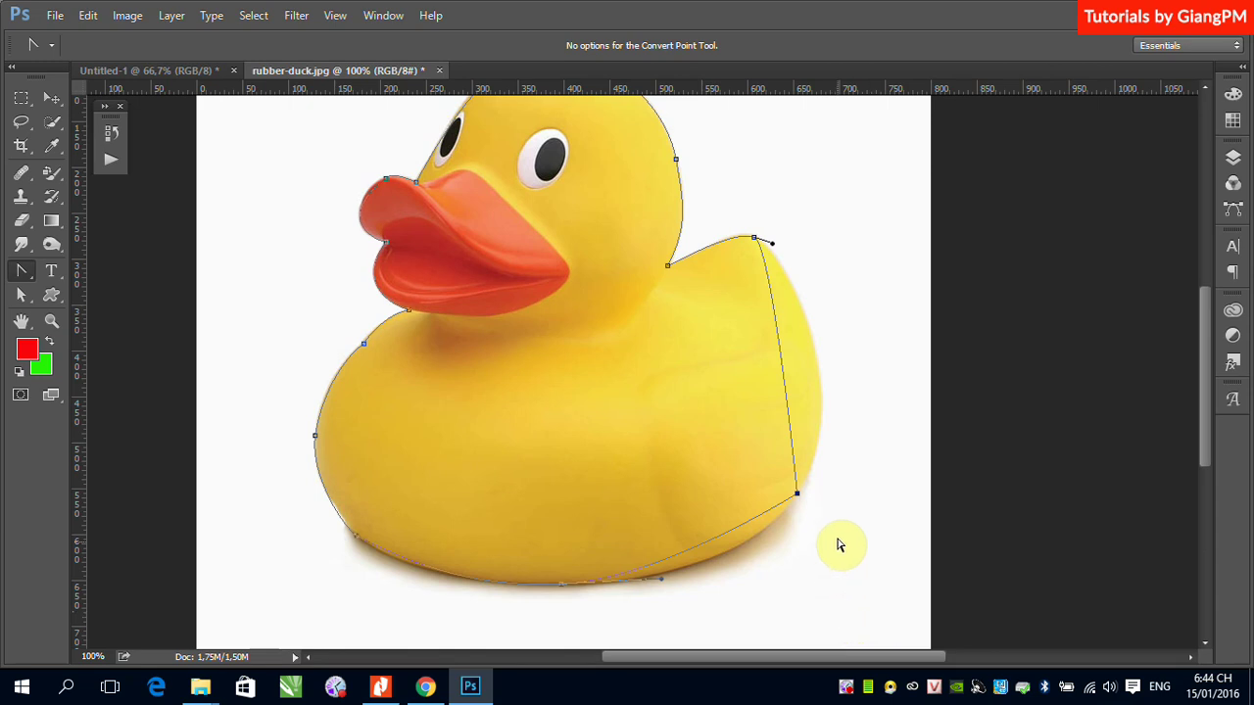
mouse_move(796, 494)
left_mouse_down()
mouse_move(757, 568)
mouse_move(726, 576)
left_mouse_up()
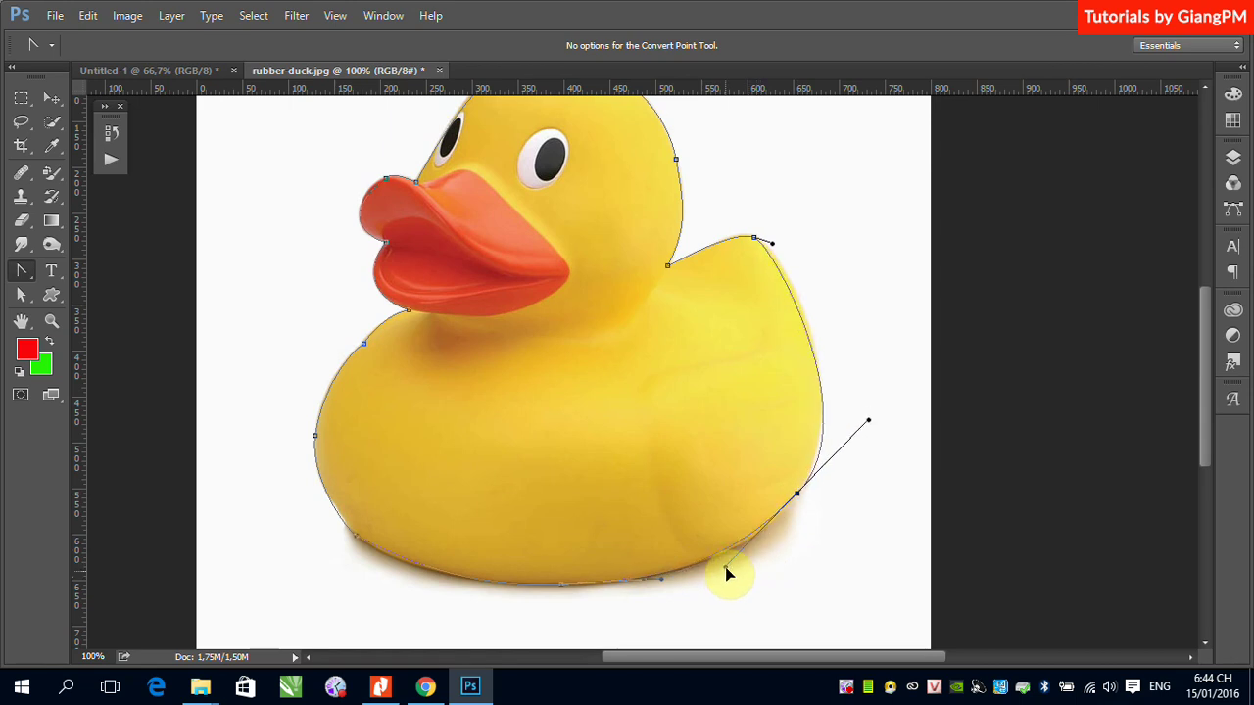
mouse_move(726, 577)
left_mouse_down()
mouse_move(755, 573)
mouse_move(743, 565)
left_mouse_up()
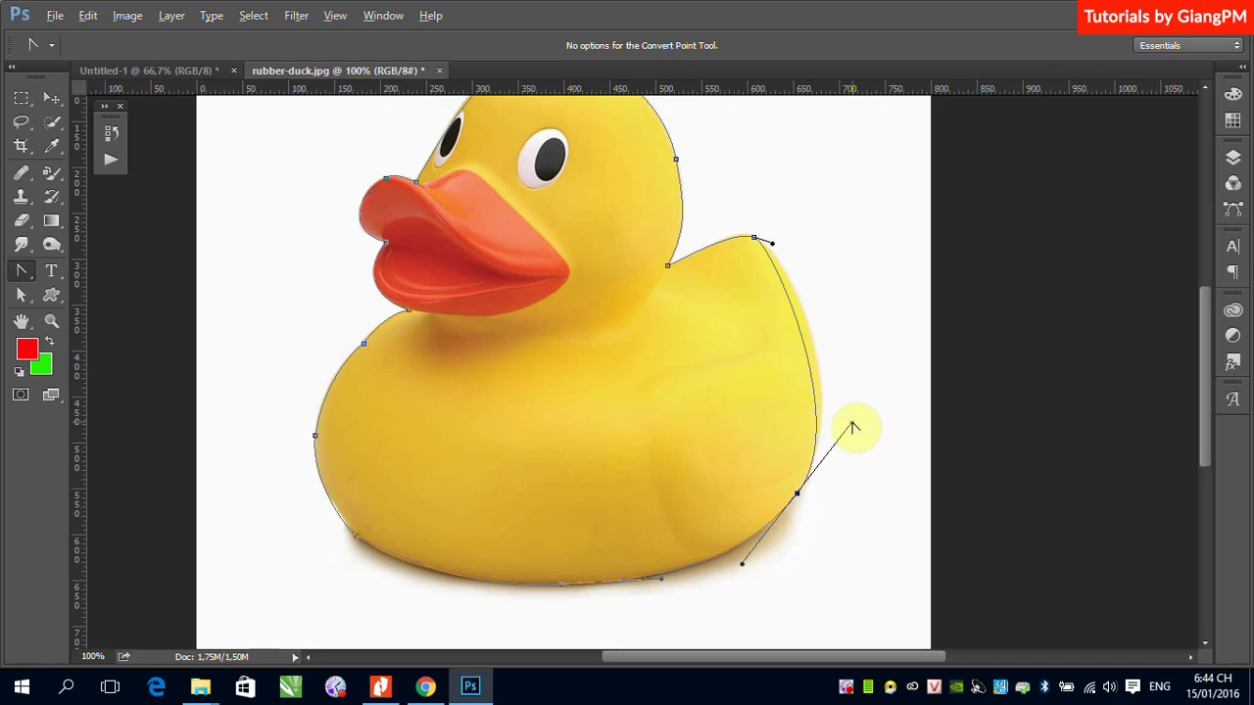
left_click_drag(853, 424, 863, 380)
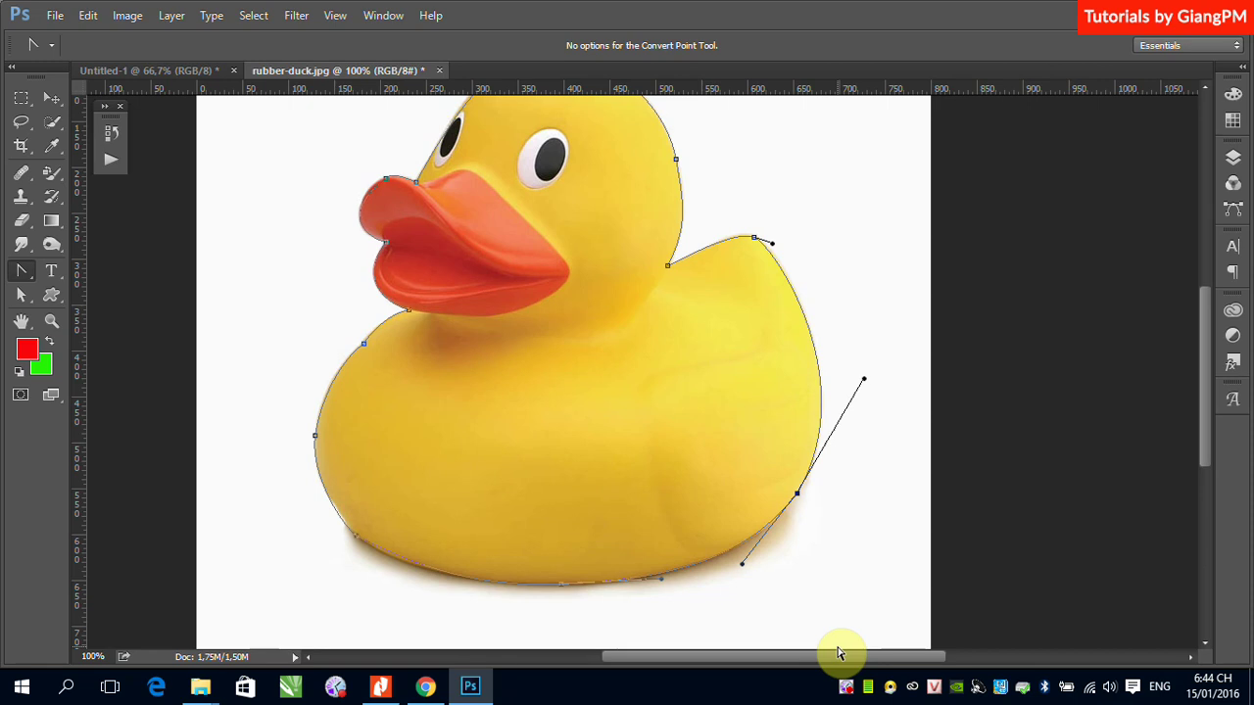
- Zoom out to see the whole duck and switch to the Move tool
left_click(24, 108)
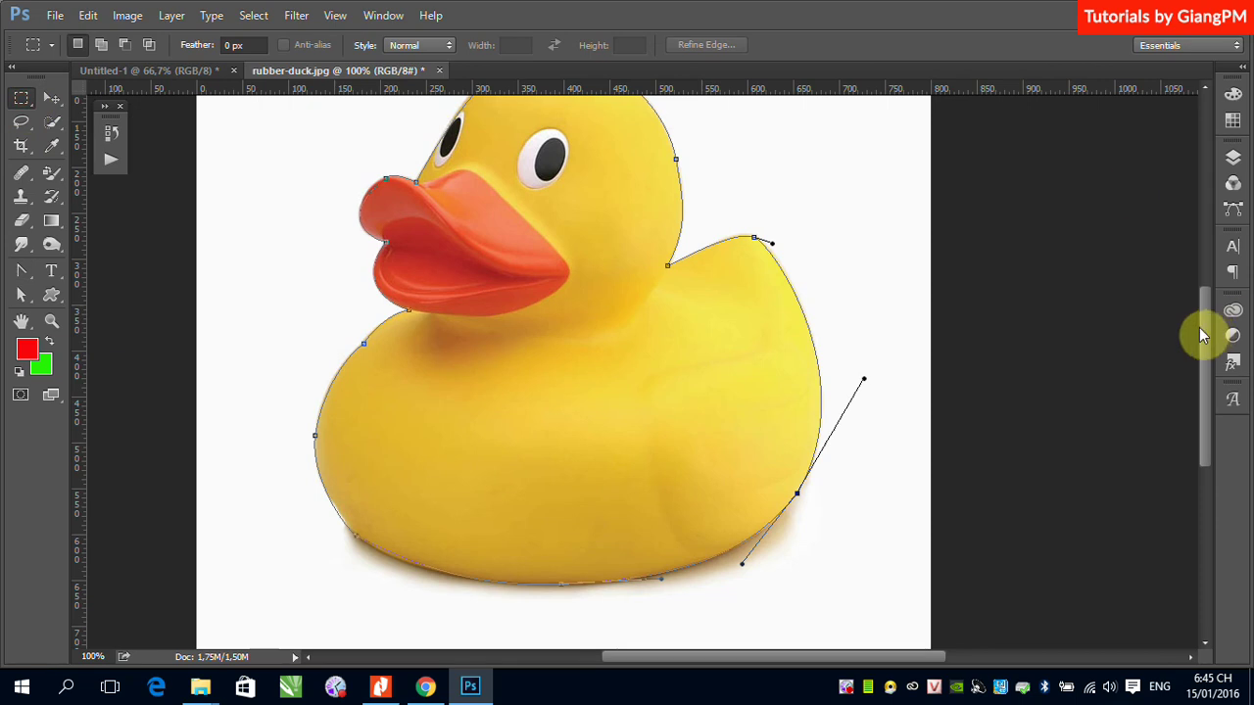
scroll(1209, 327, "up", 2)
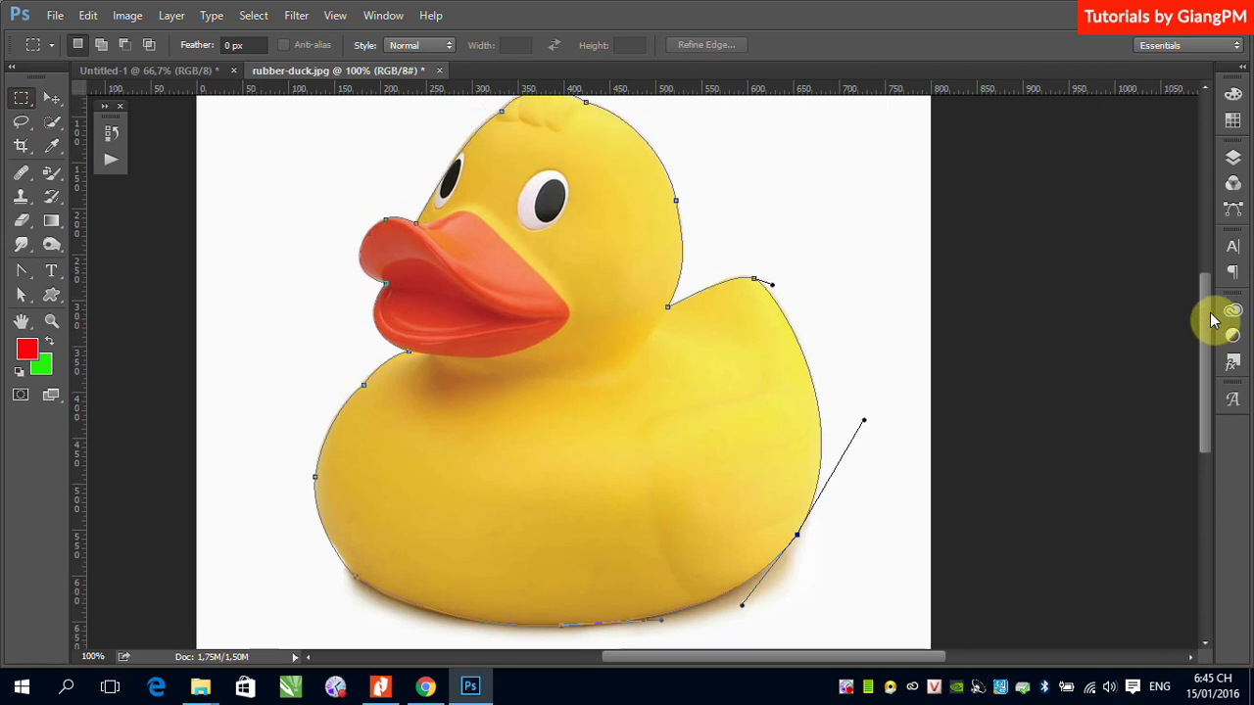
key("ctrl+minus")
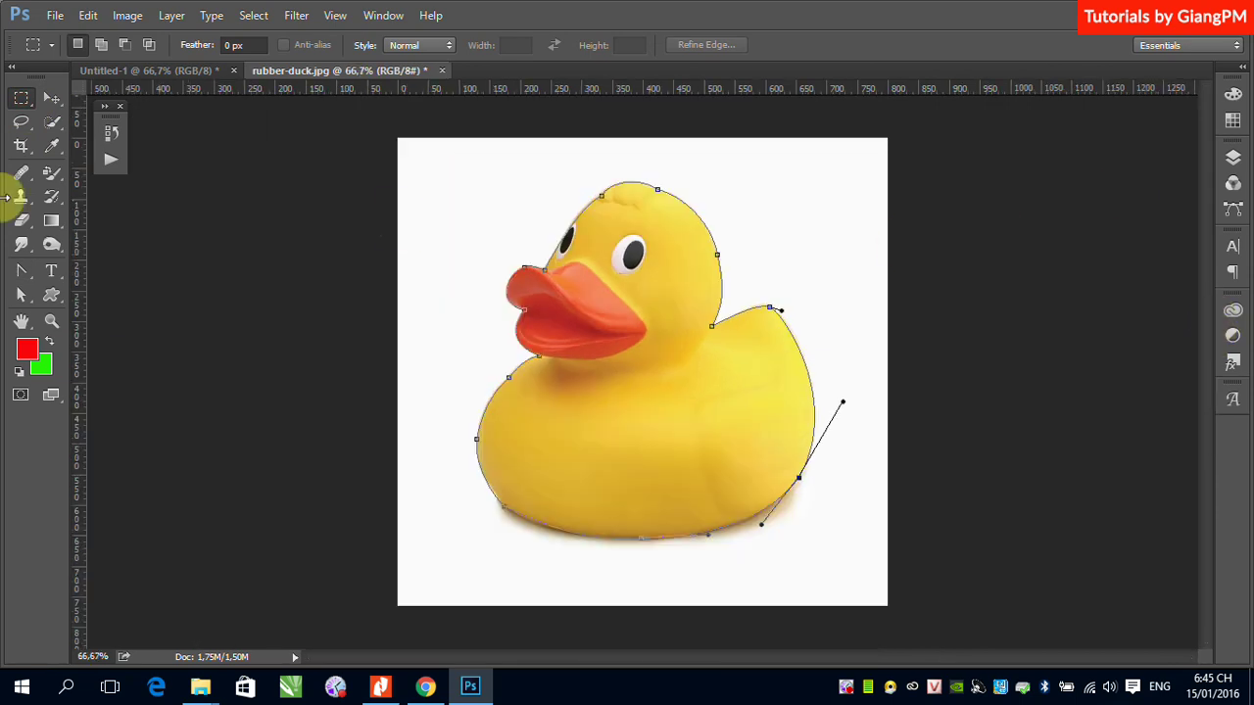
left_click(52, 99)
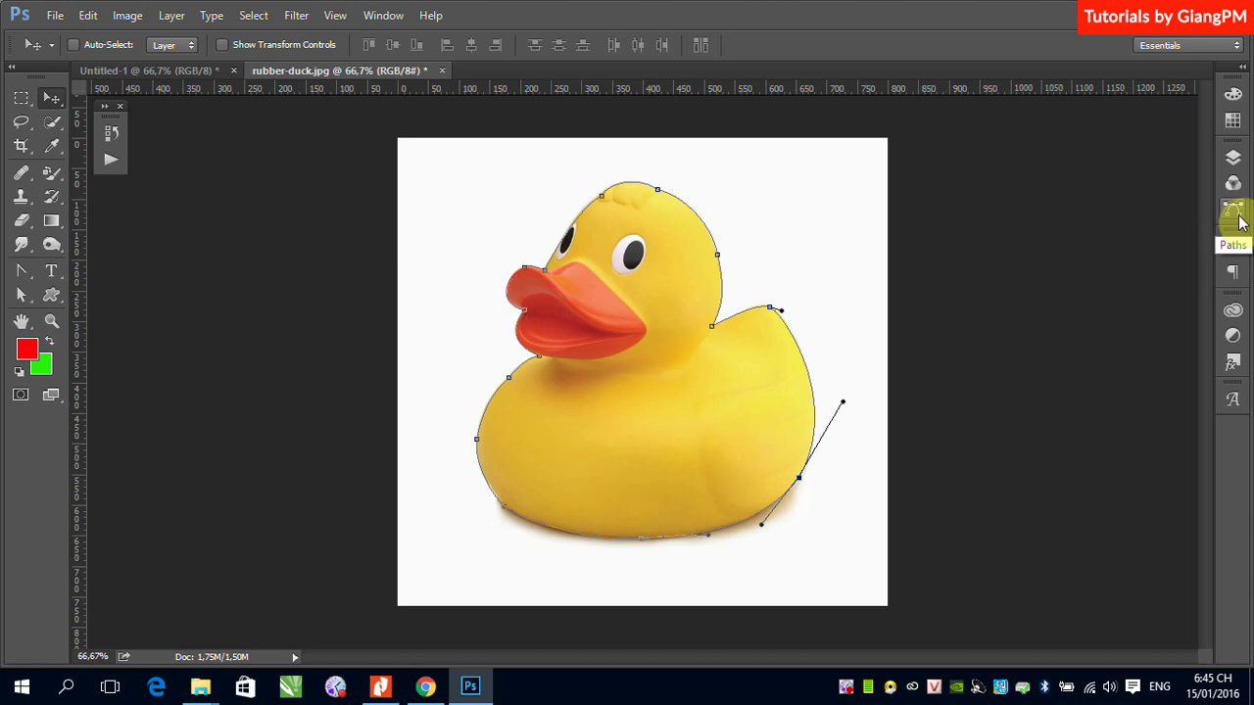
- Show the Paths panel, enlarge it, and reactivate the Work Path outlining the duck
left_click(1236, 214)
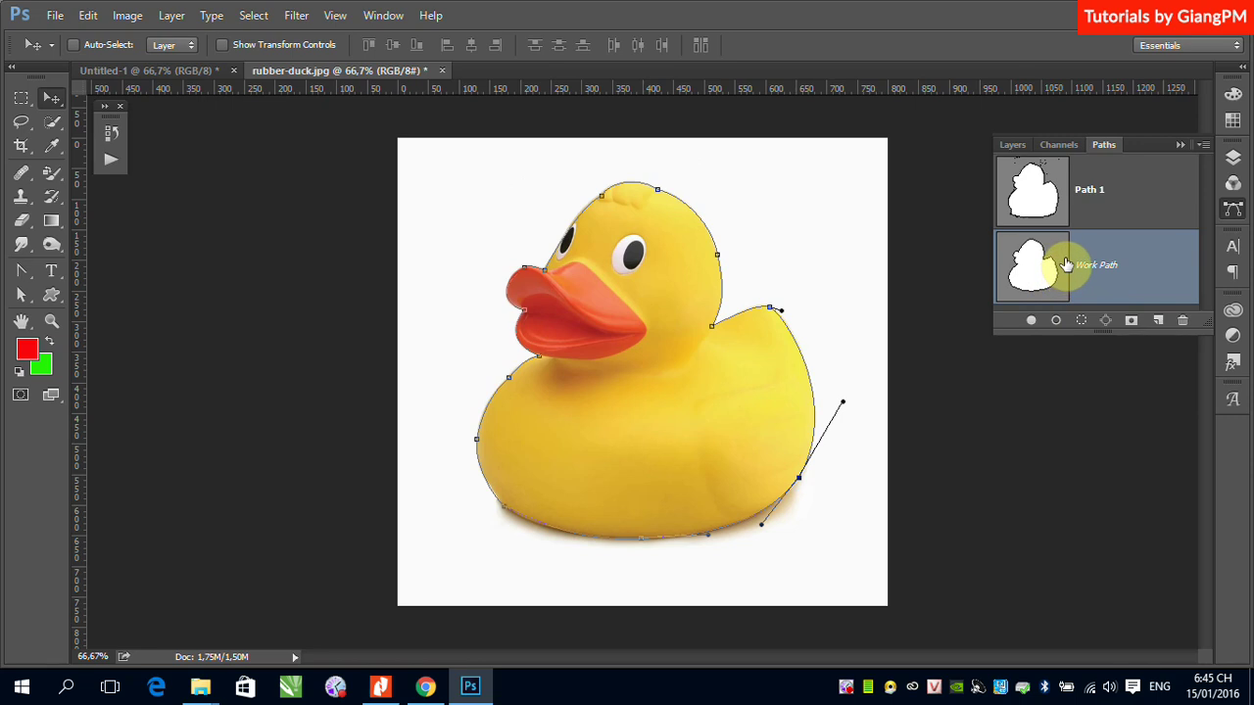
left_click_drag(1201, 335, 1190, 437)
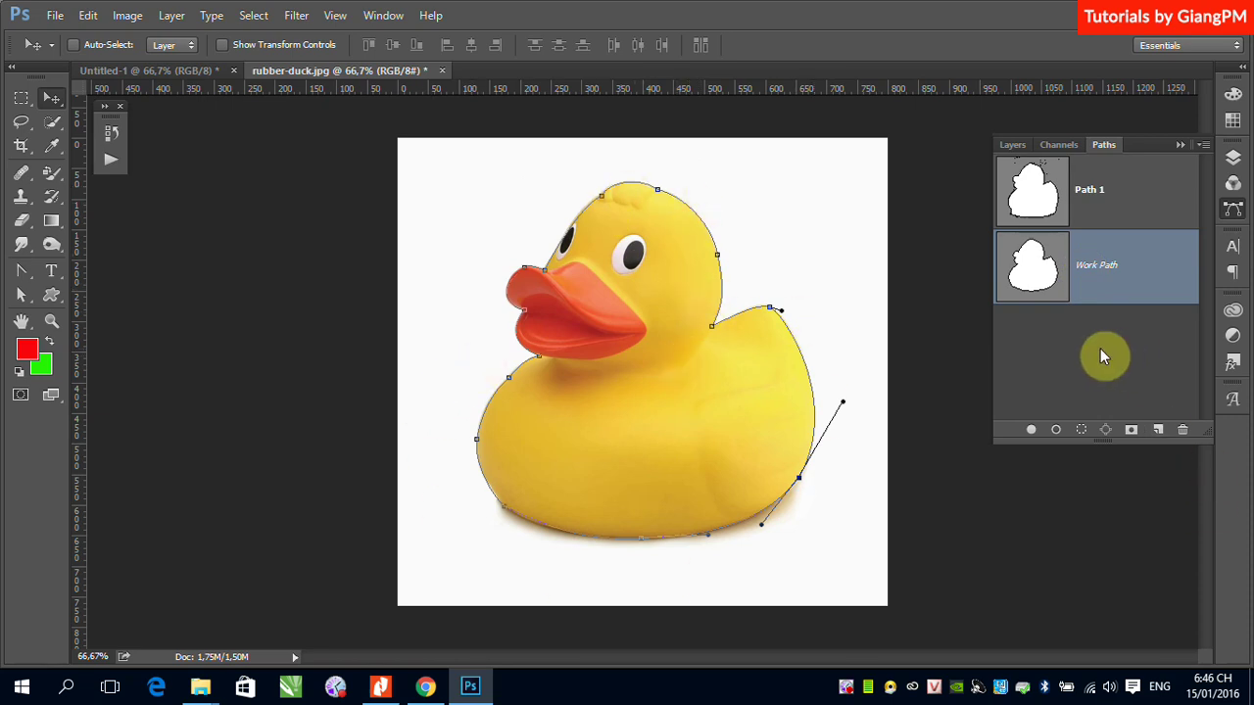
left_click(1123, 363)
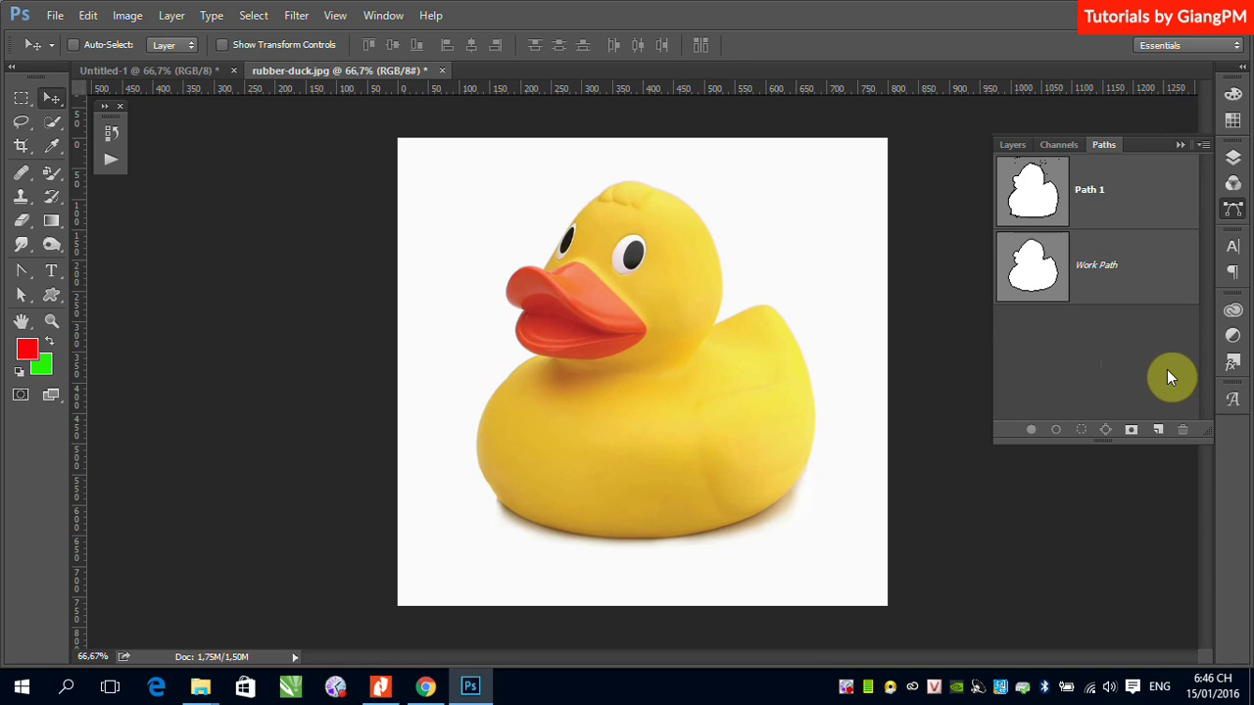
left_click(1106, 274)
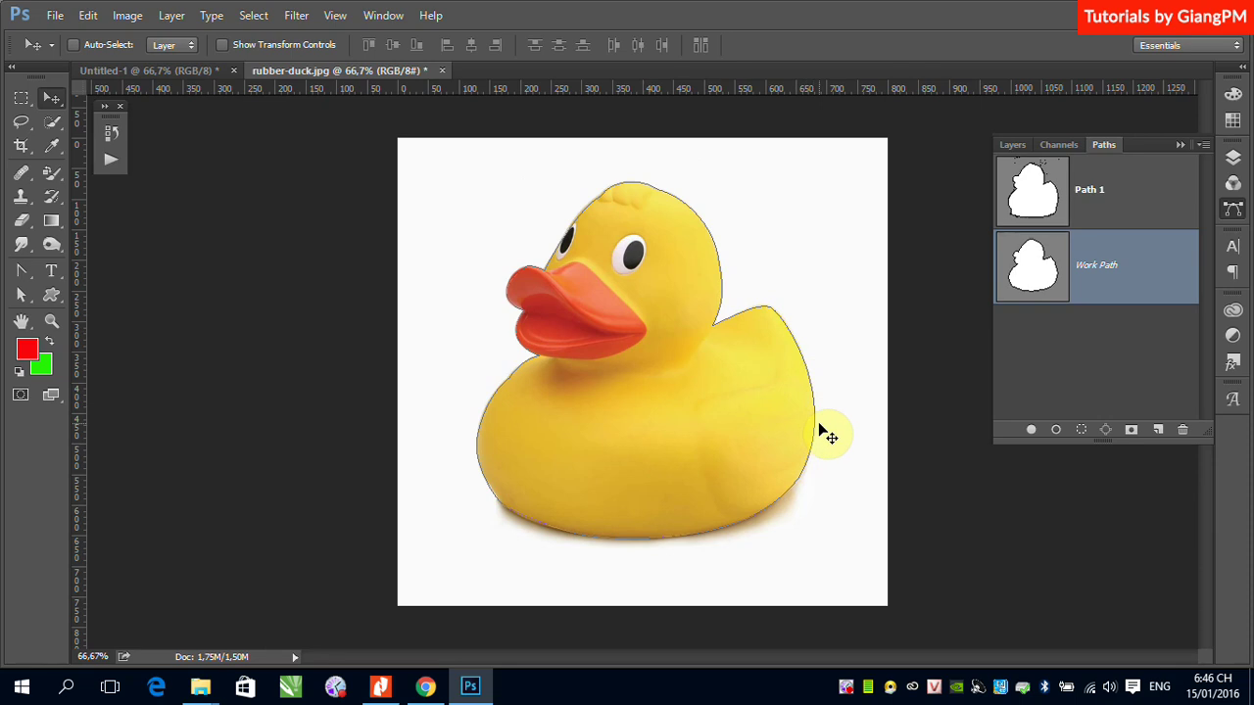
left_click(21, 294)
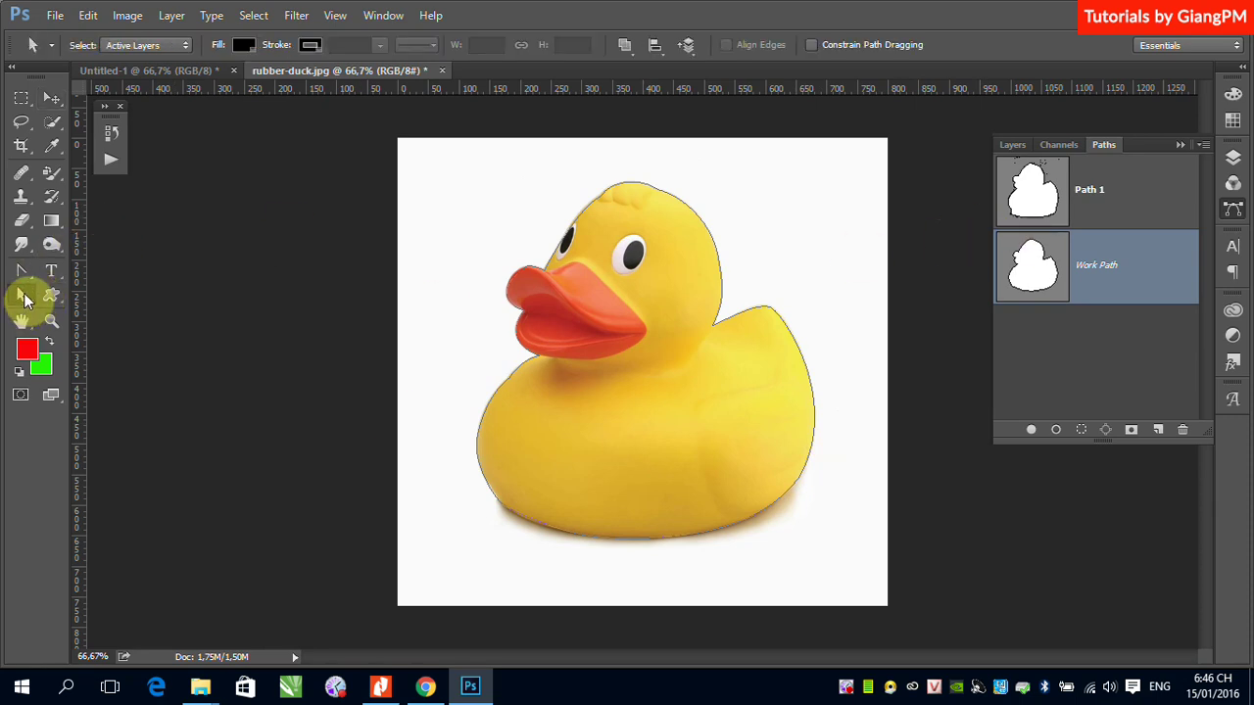
- Pick the Direct Selection Tool from the path selection flyout in the toolbar
left_click(23, 275)
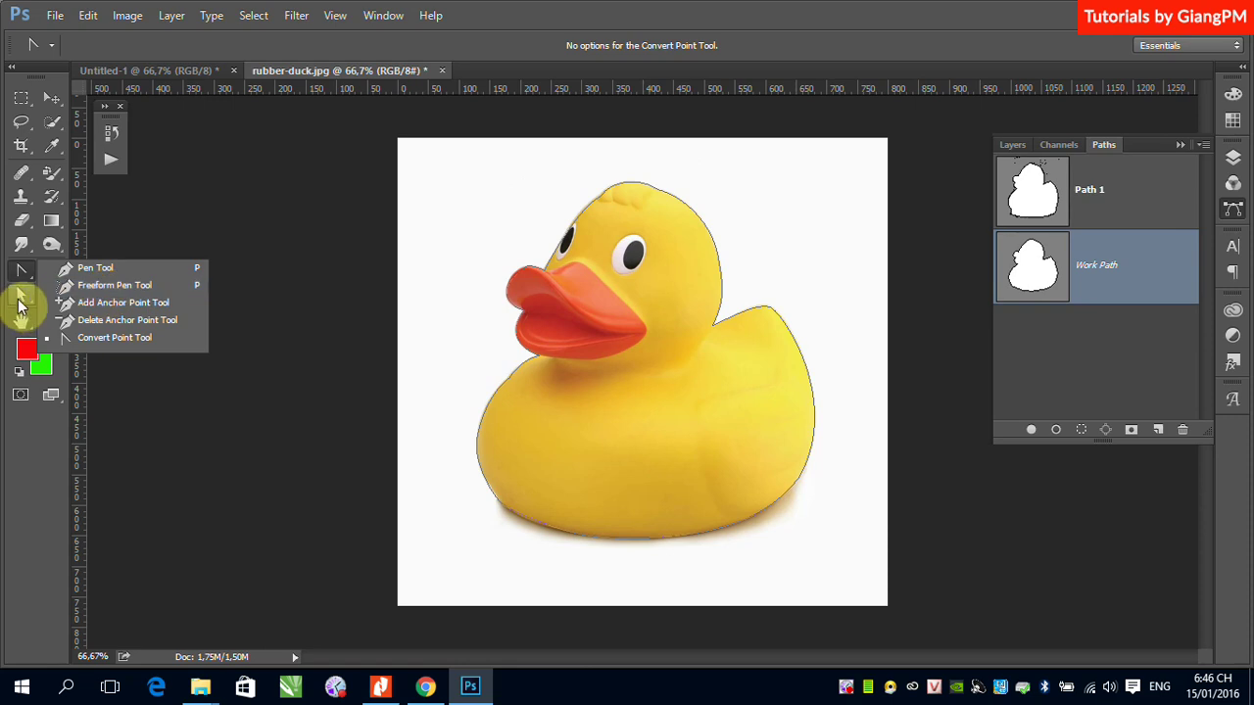
left_click(22, 299)
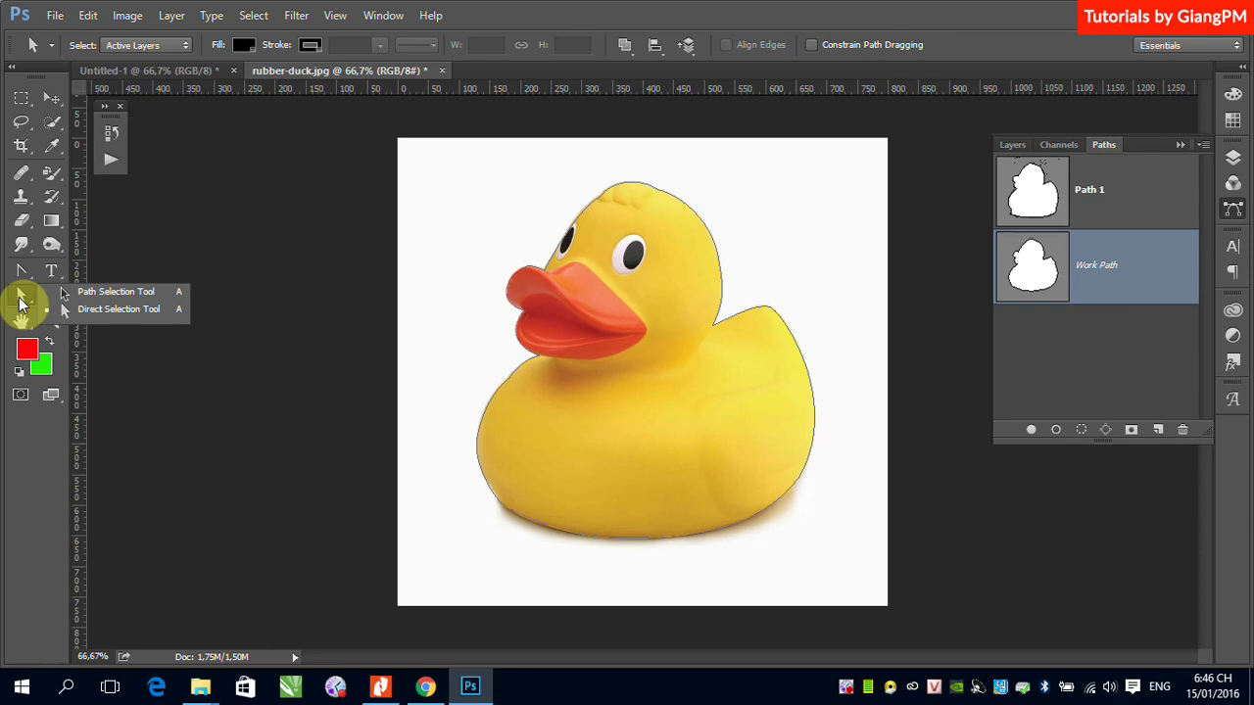
left_click(91, 307)
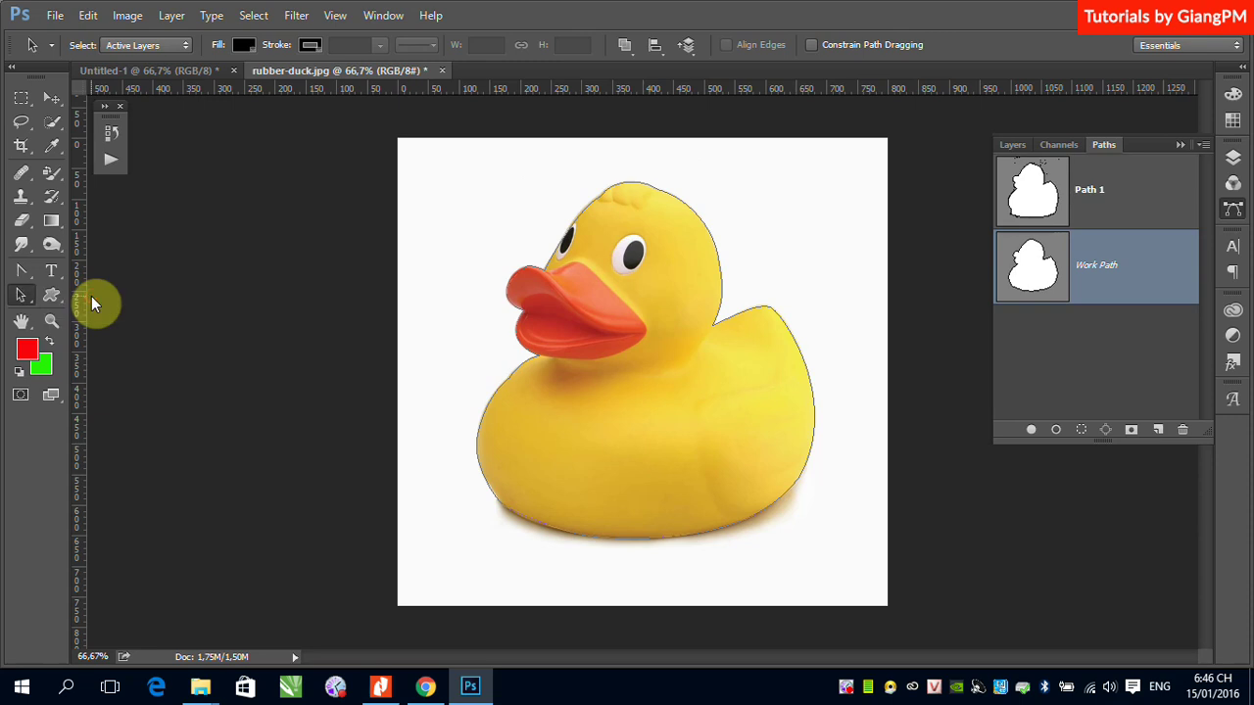
- Drag the duck's Work Path off the duck and back into place, then open the Edit menu
left_click(688, 205)
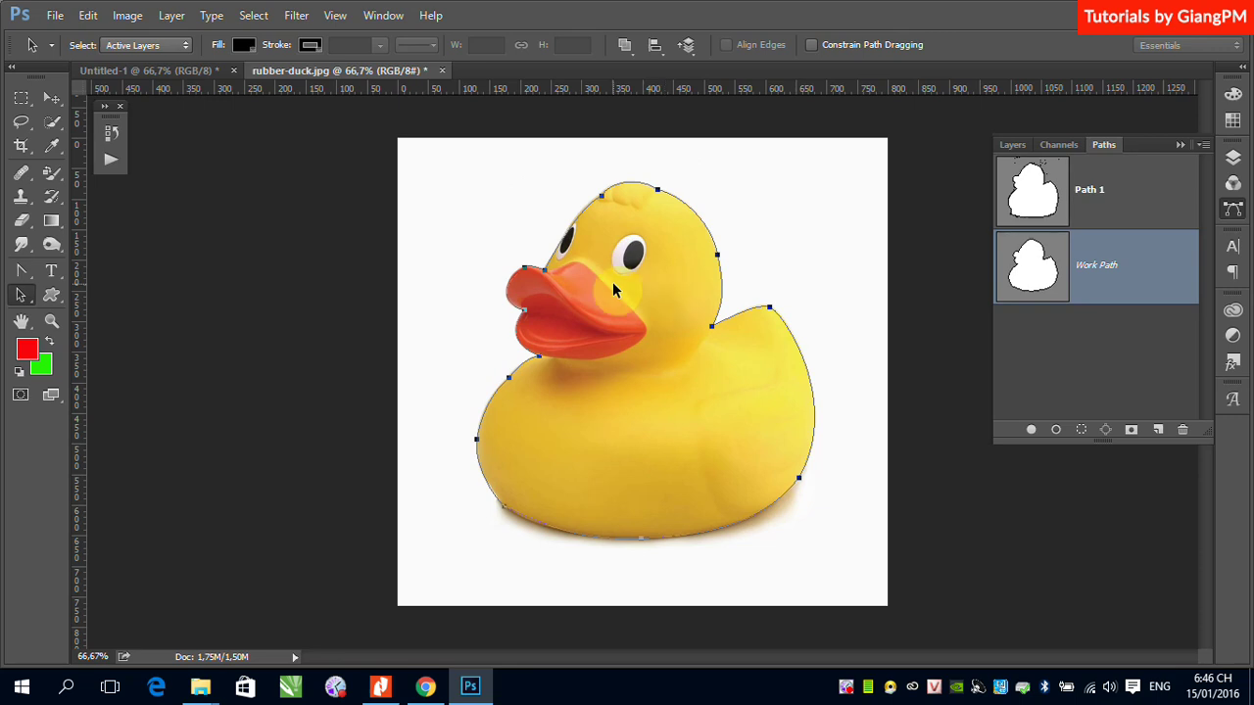
mouse_move(701, 219)
left_mouse_down()
mouse_move(837, 193)
mouse_move(481, 252)
mouse_move(448, 246)
mouse_move(767, 221)
left_mouse_up()
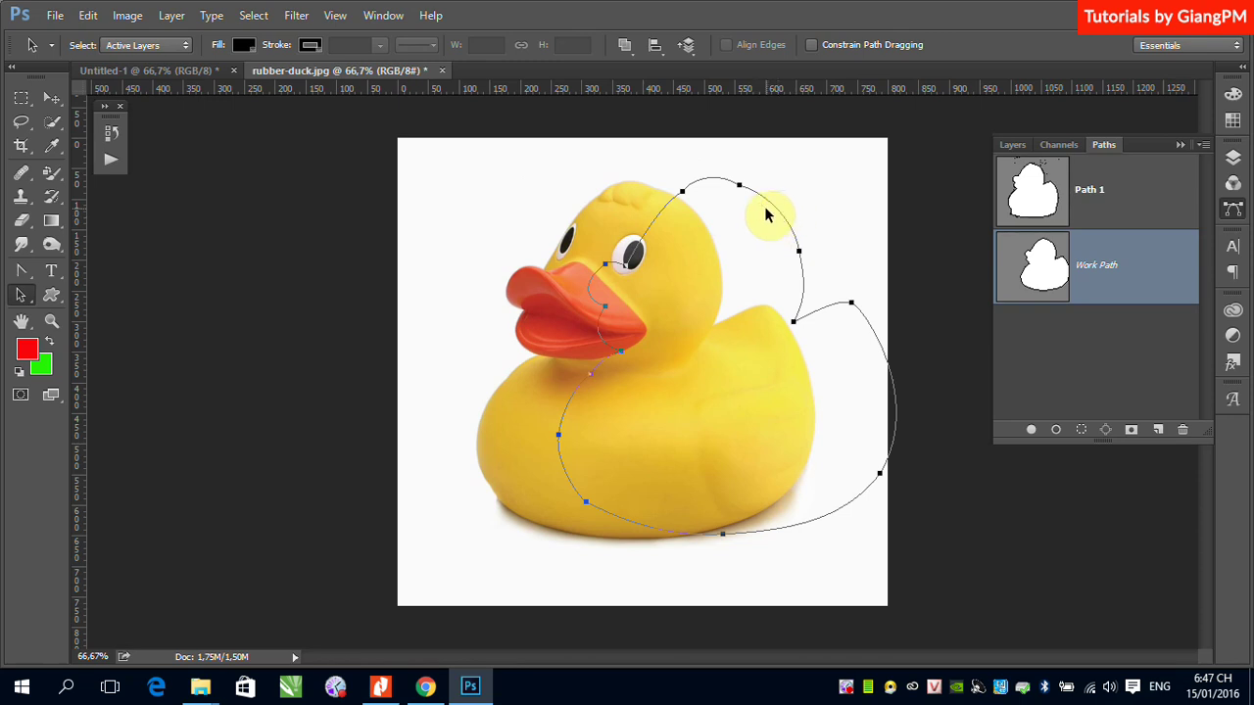
left_click(765, 214)
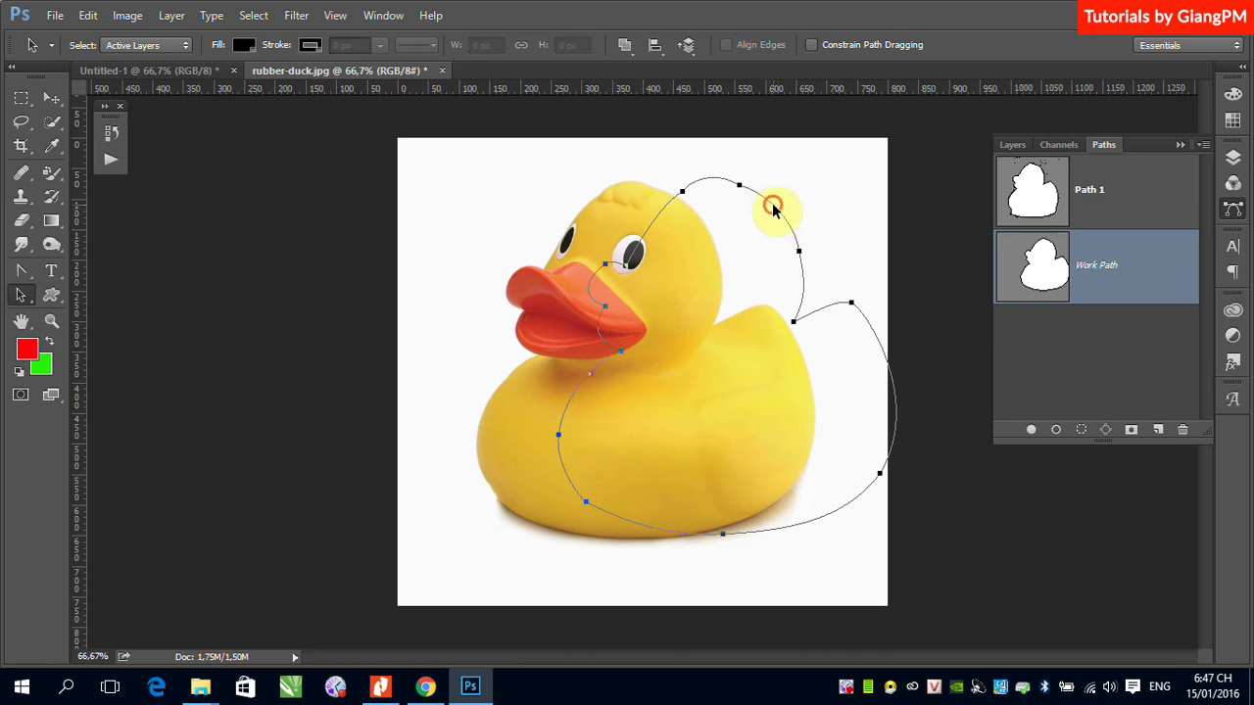
left_click_drag(765, 214, 691, 209)
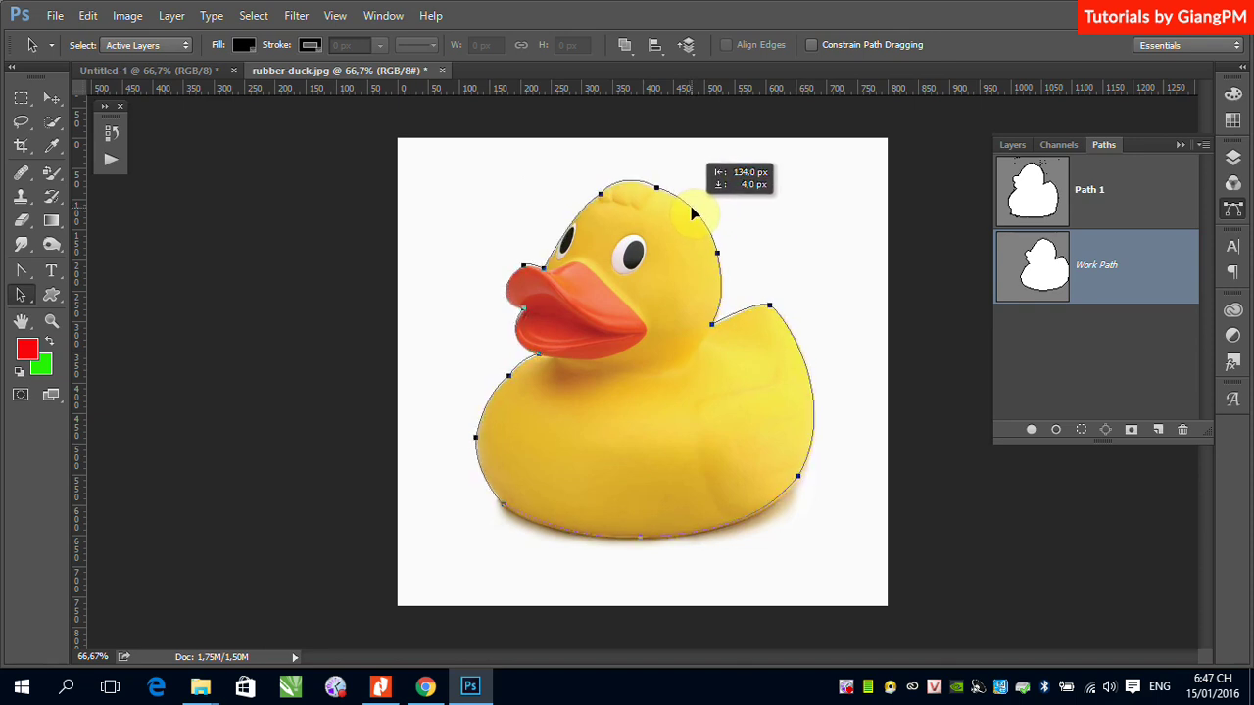
left_click_drag(691, 208, 692, 205)
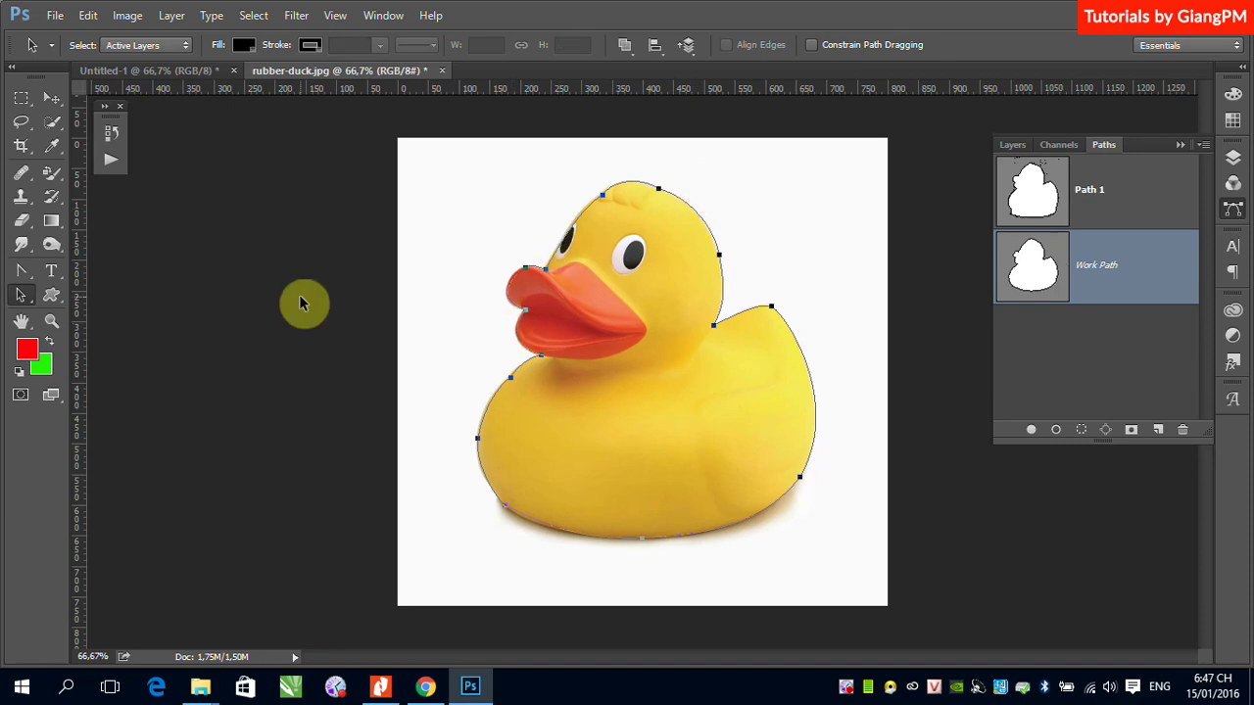
left_click(87, 15)
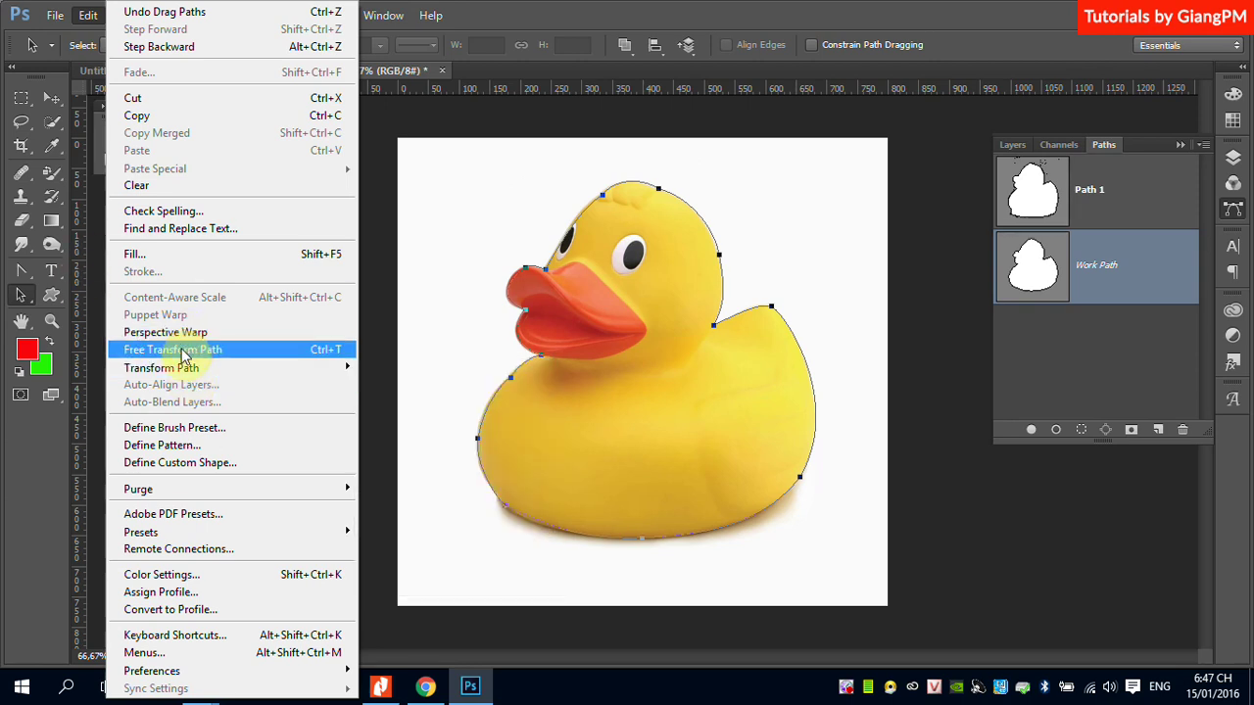
- Free-transform the duck path smaller from its top-right corner, then delete the Work Path
left_click(187, 350)
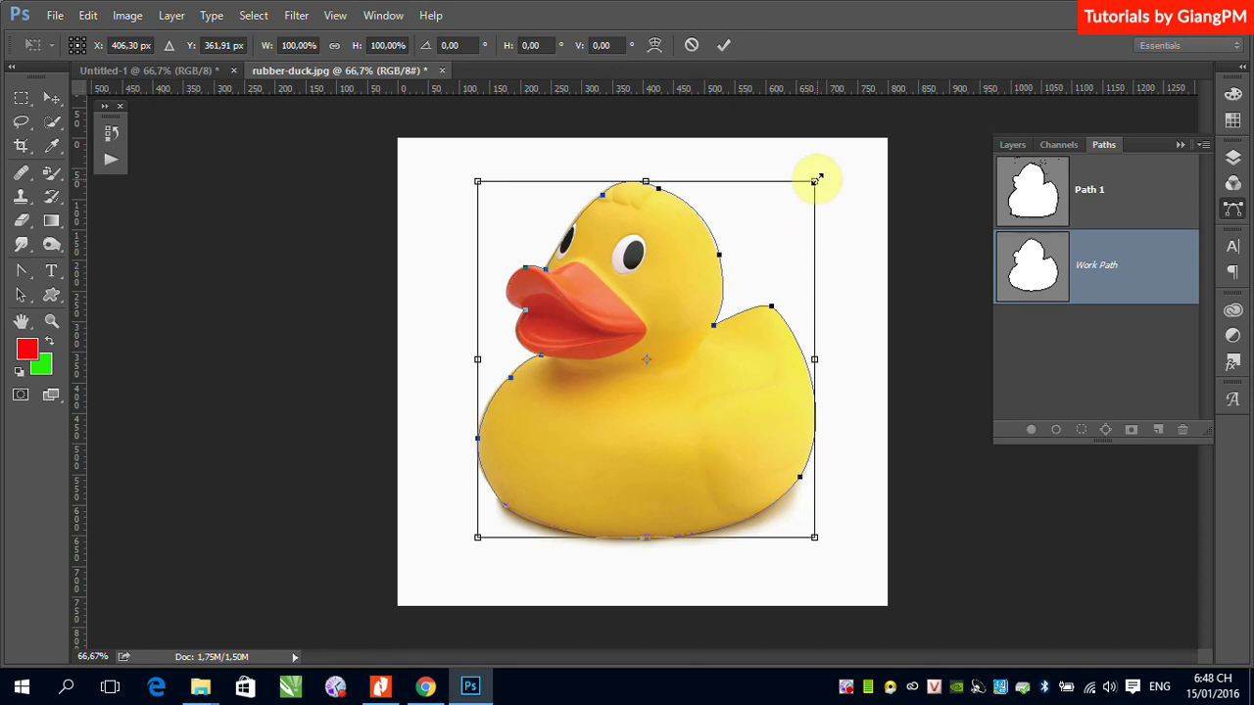
mouse_move(814, 181)
left_mouse_down()
mouse_move(751, 241)
mouse_move(809, 223)
left_mouse_up()
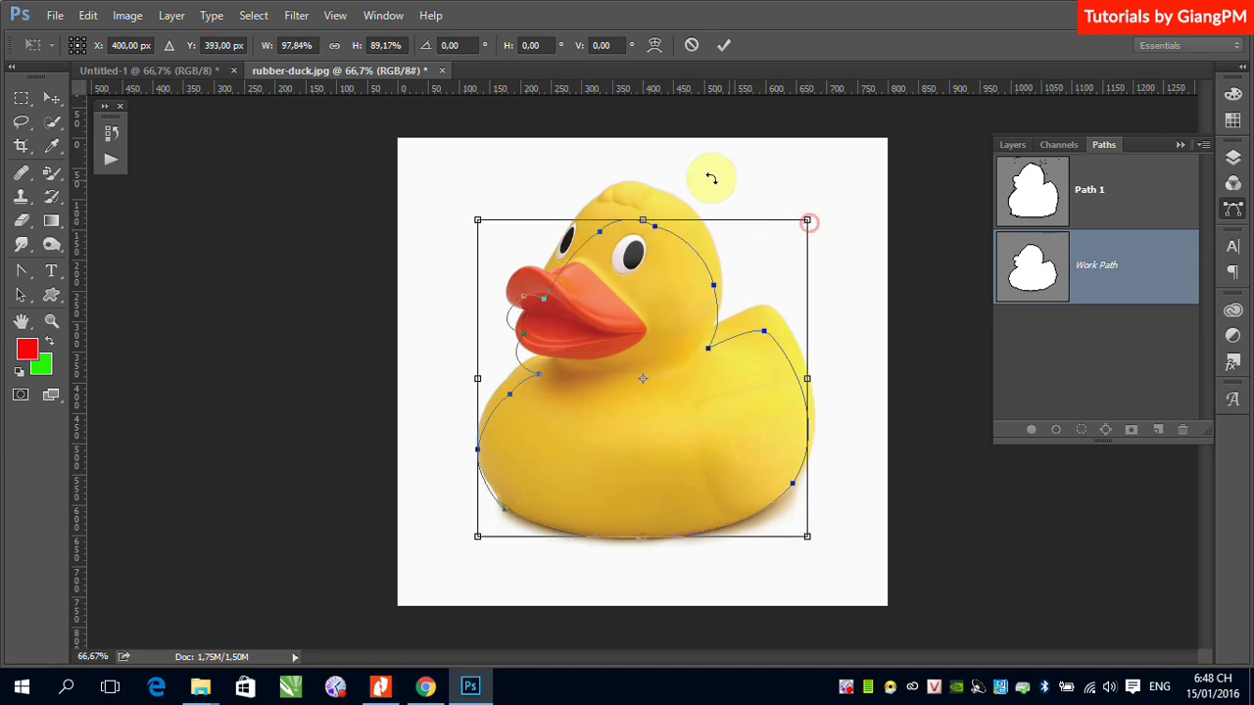
key("Return")
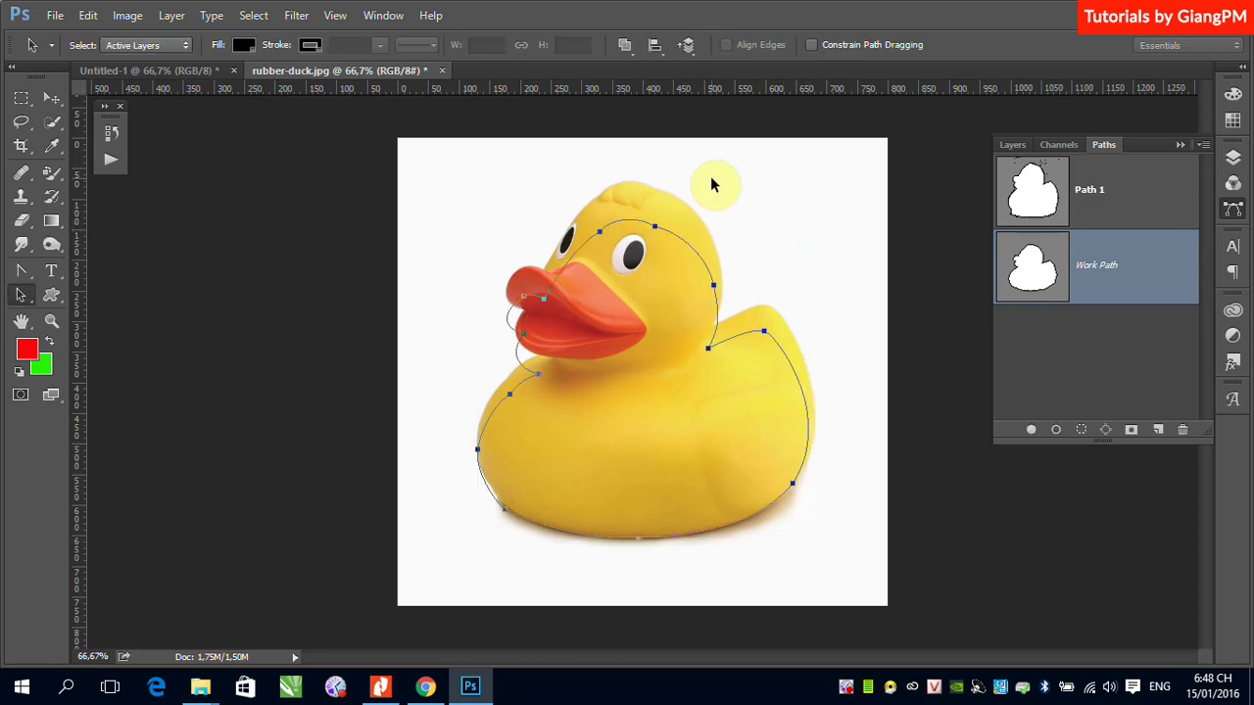
key("Delete")
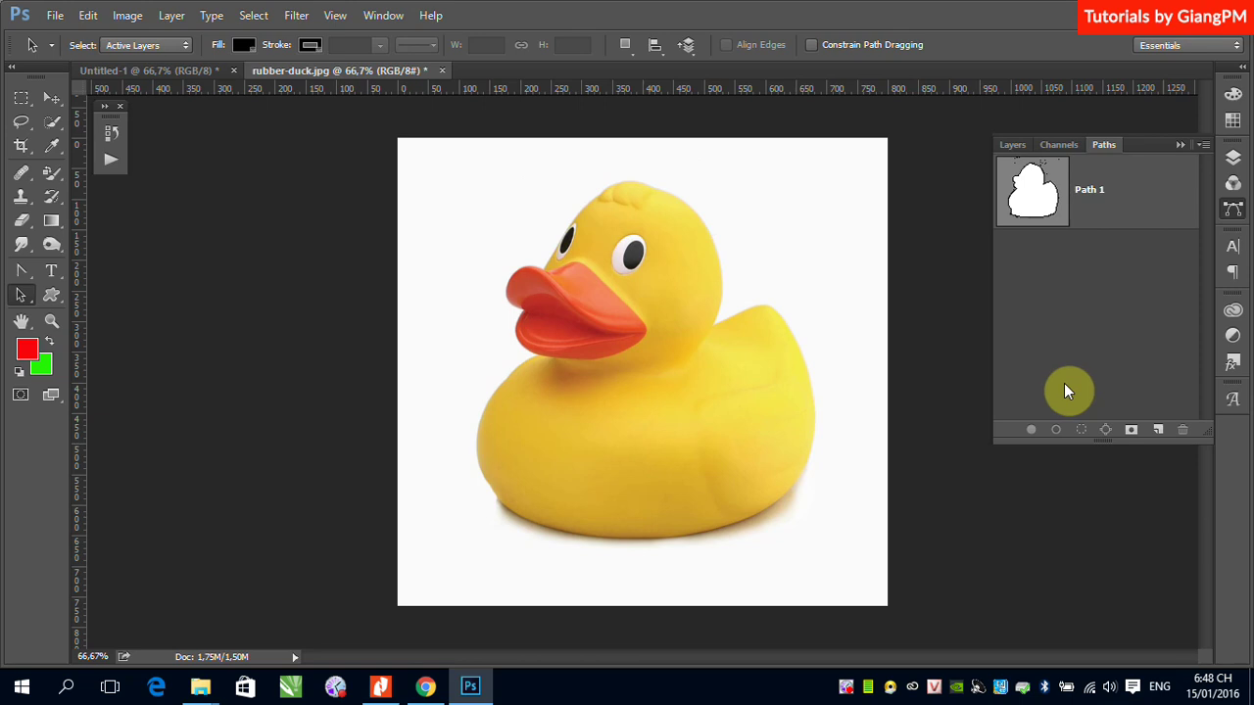
- Undo the deletion and shrink so the Work Path fits the duck, using the Path Selection Tool
key("ctrl+z")
key("ctrl+alt+z")
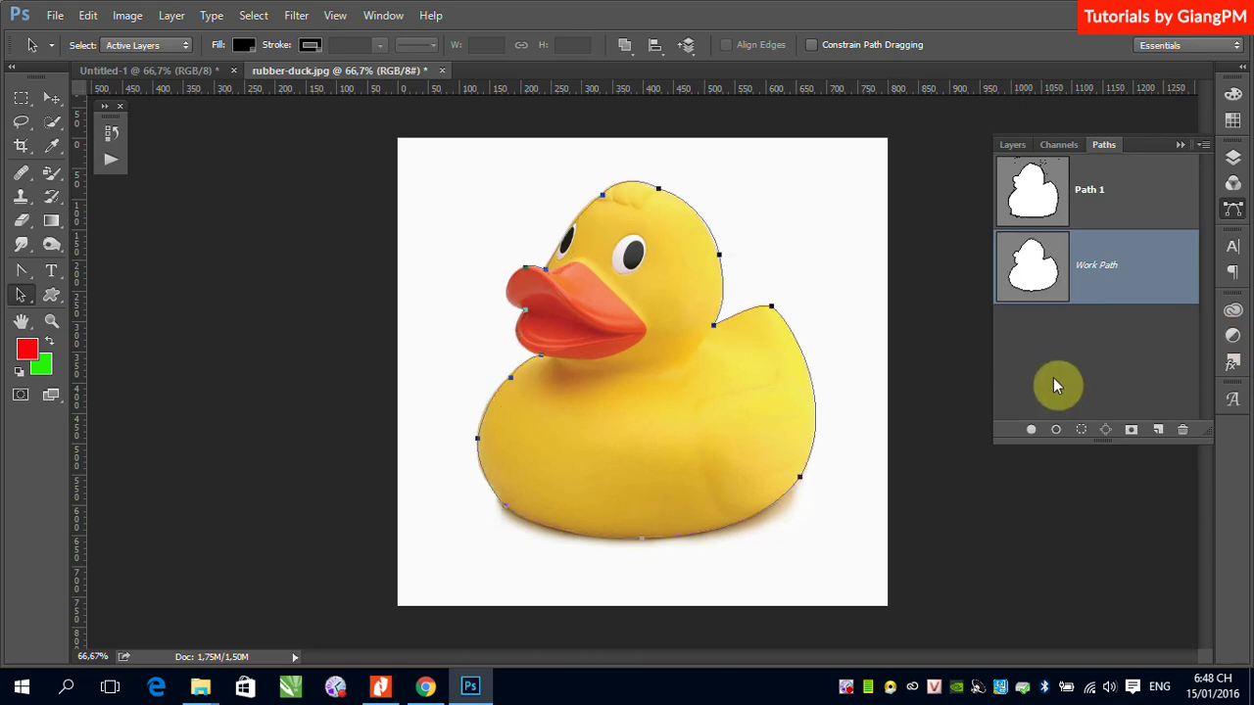
right_click(20, 294)
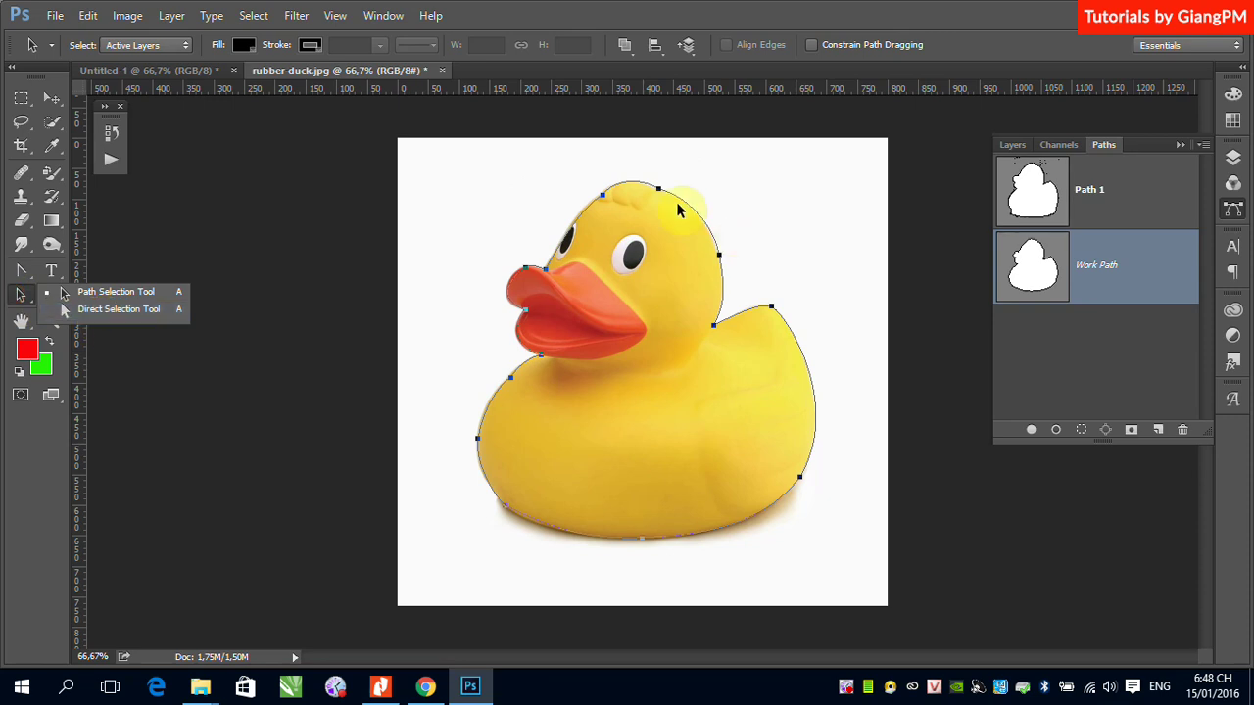
left_click(106, 293)
- Deselect and reselect the Work Path so it outlines the duck again
left_click(1151, 366)
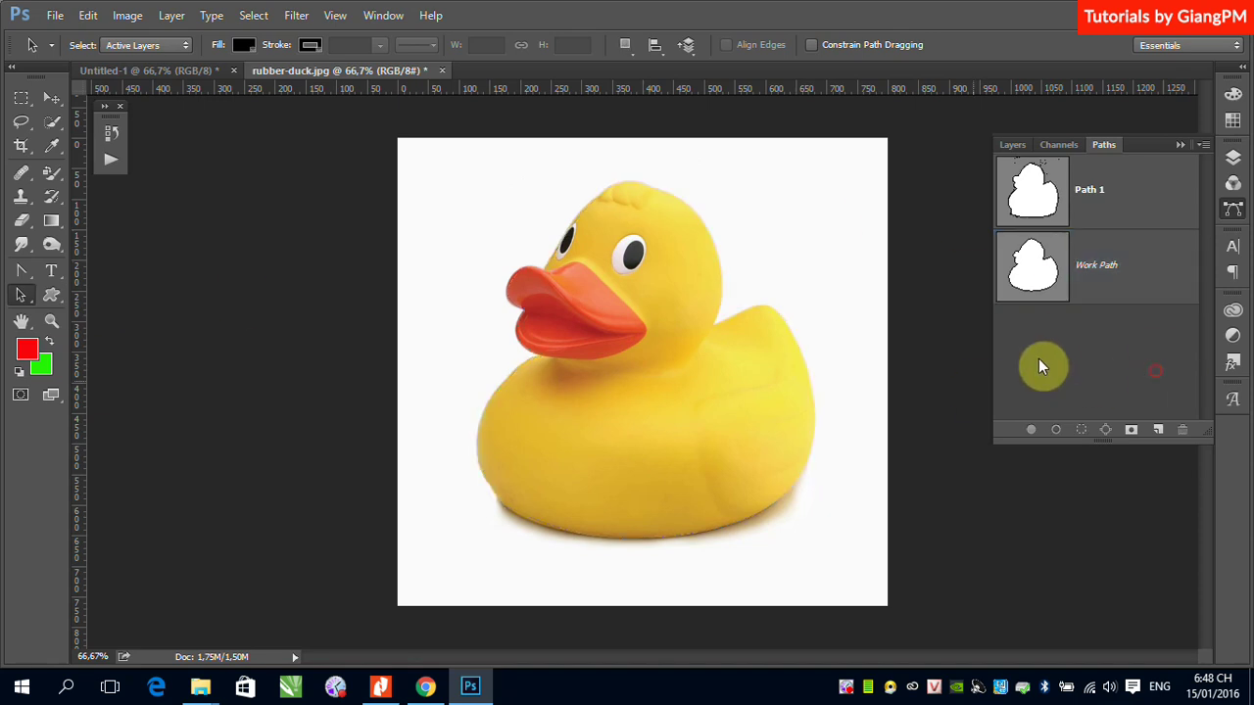
left_click(1159, 272)
left_click(698, 218)
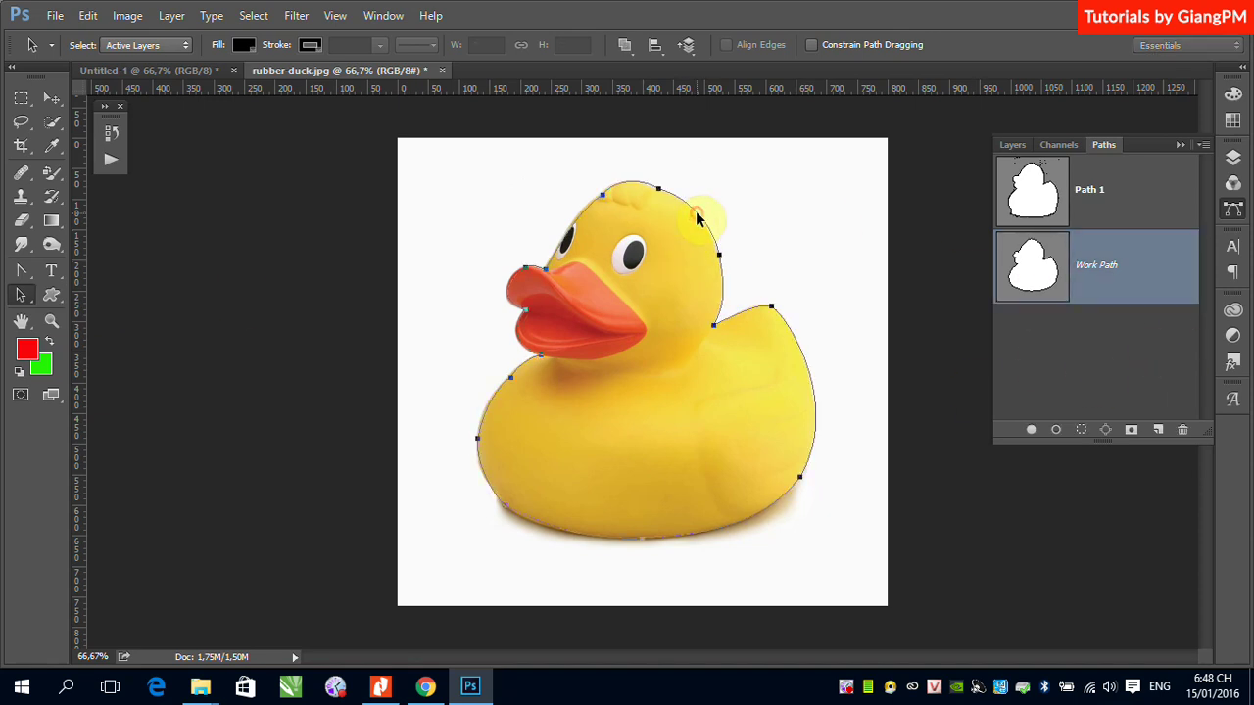
right_click(21, 297)
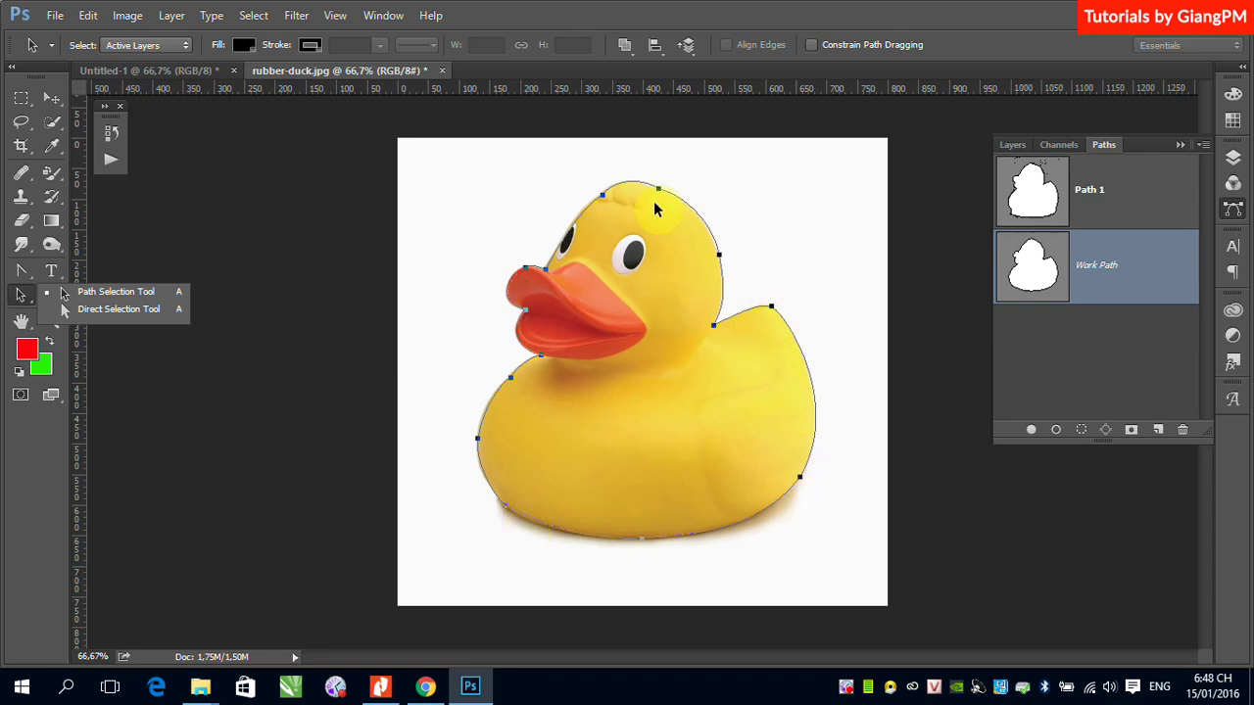
- With the Direct Selection Tool, select the Work Path to show its anchors and handles
left_click(93, 310)
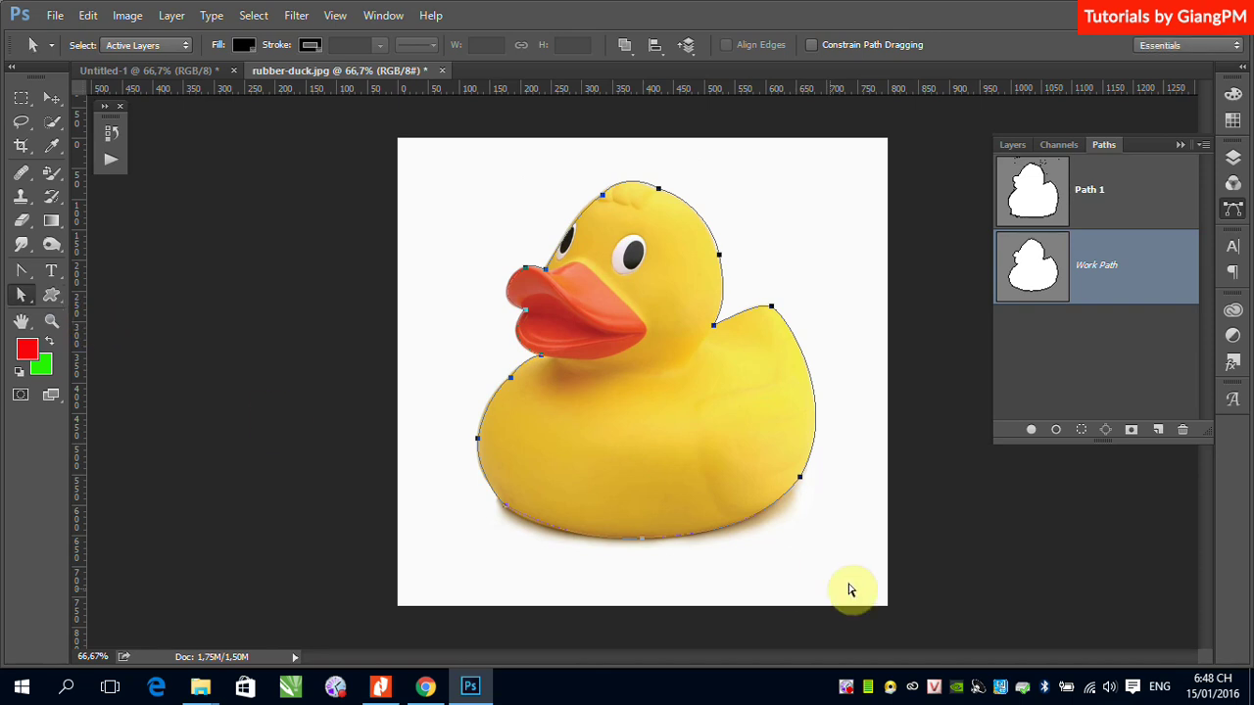
left_click(1151, 328)
left_click(1136, 289)
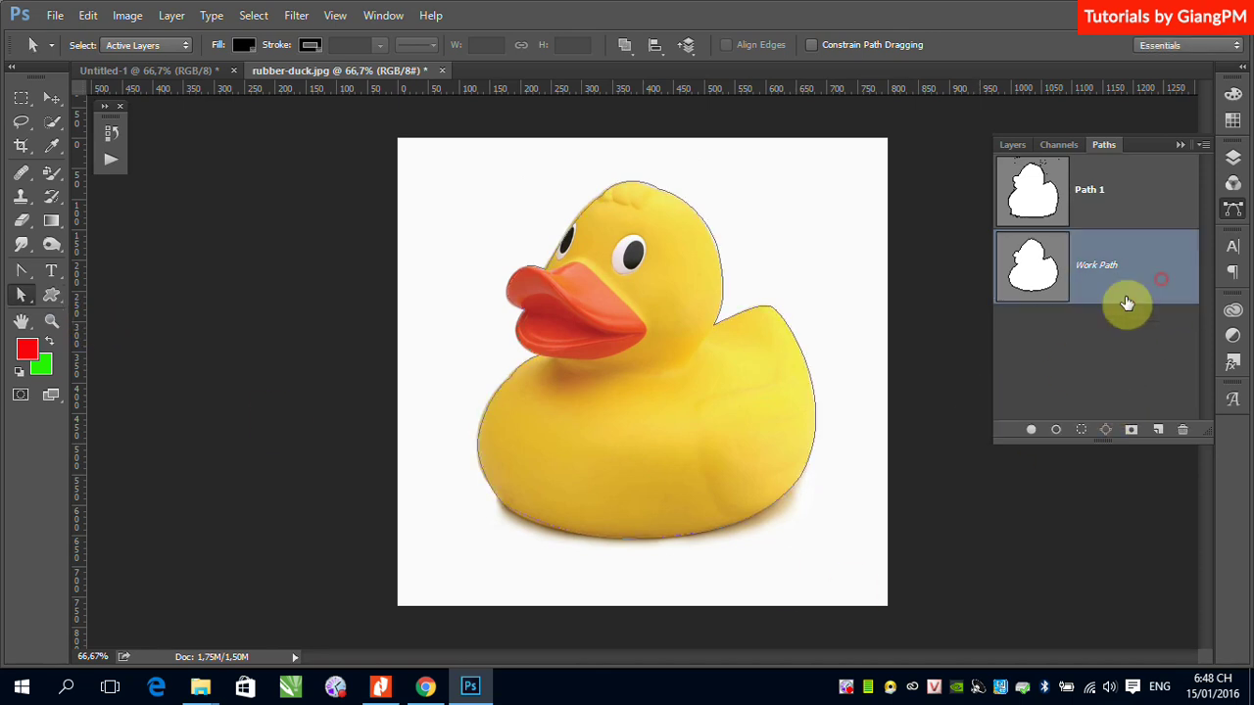
left_click(723, 282)
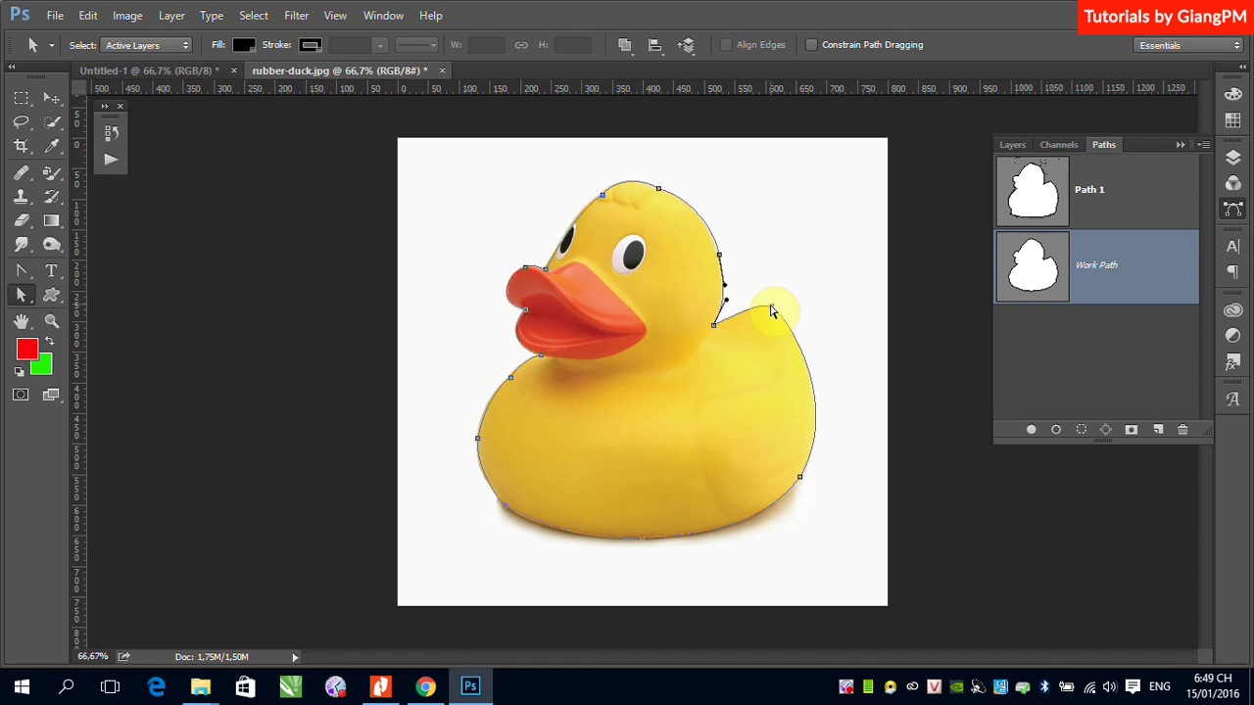
- Move the anchor on the duck's back and pull its handle to bulge the curve outward
left_click(770, 309)
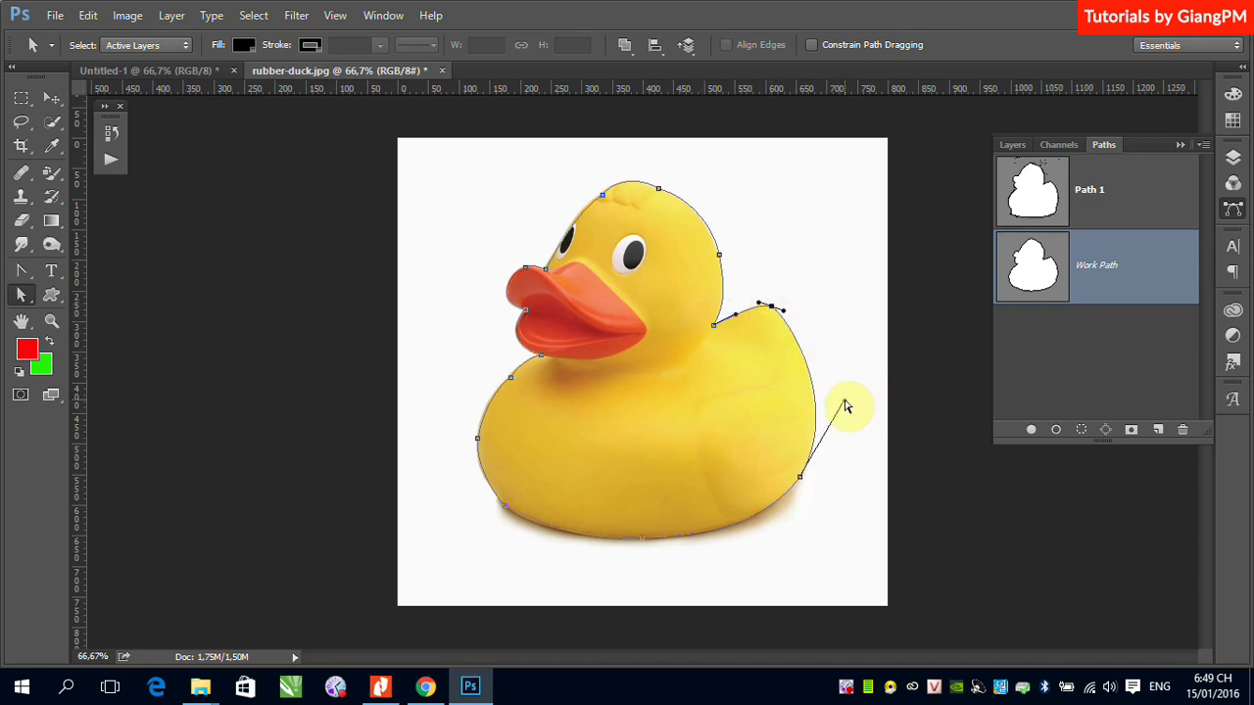
left_click(771, 309)
mouse_move(771, 309)
left_mouse_down()
mouse_move(853, 232)
mouse_move(876, 314)
mouse_move(790, 323)
mouse_move(705, 361)
mouse_move(832, 316)
mouse_move(840, 297)
mouse_move(770, 311)
left_mouse_up()
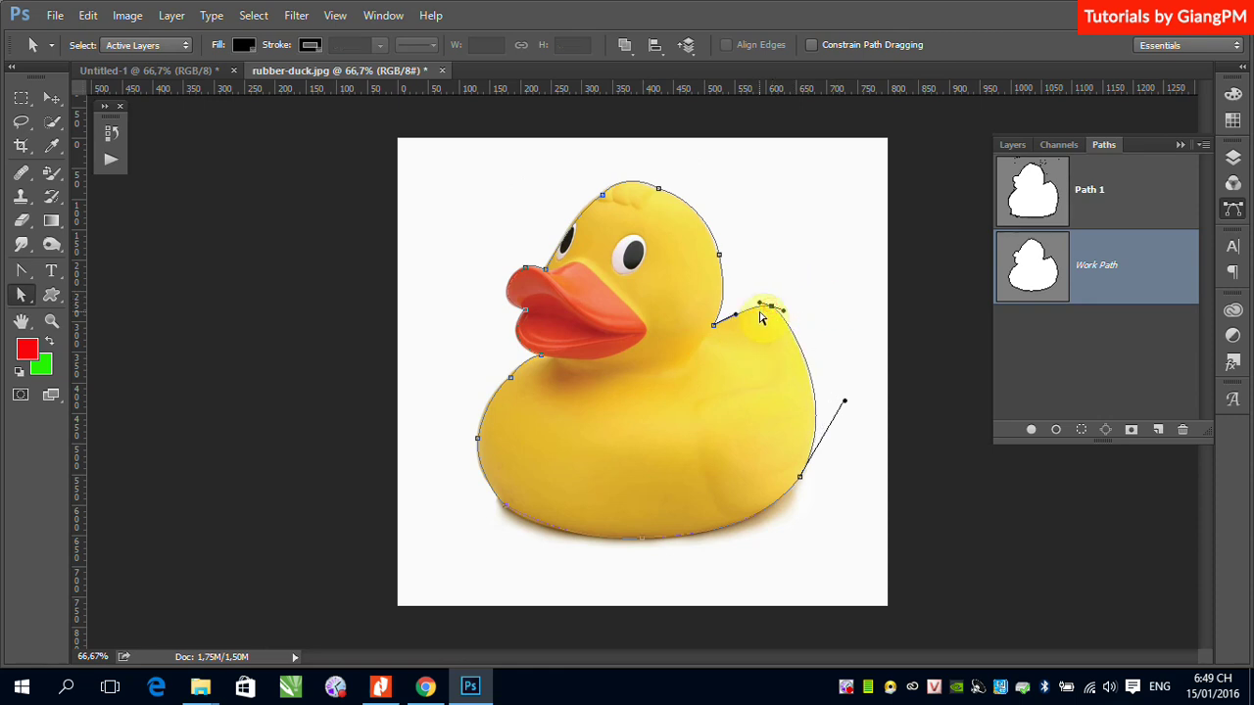
mouse_move(783, 311)
left_mouse_down()
mouse_move(862, 334)
mouse_move(783, 311)
left_mouse_up()
- Deselect and reselect the Work Path in the Paths panel to restore its duck outline
left_click(1027, 367)
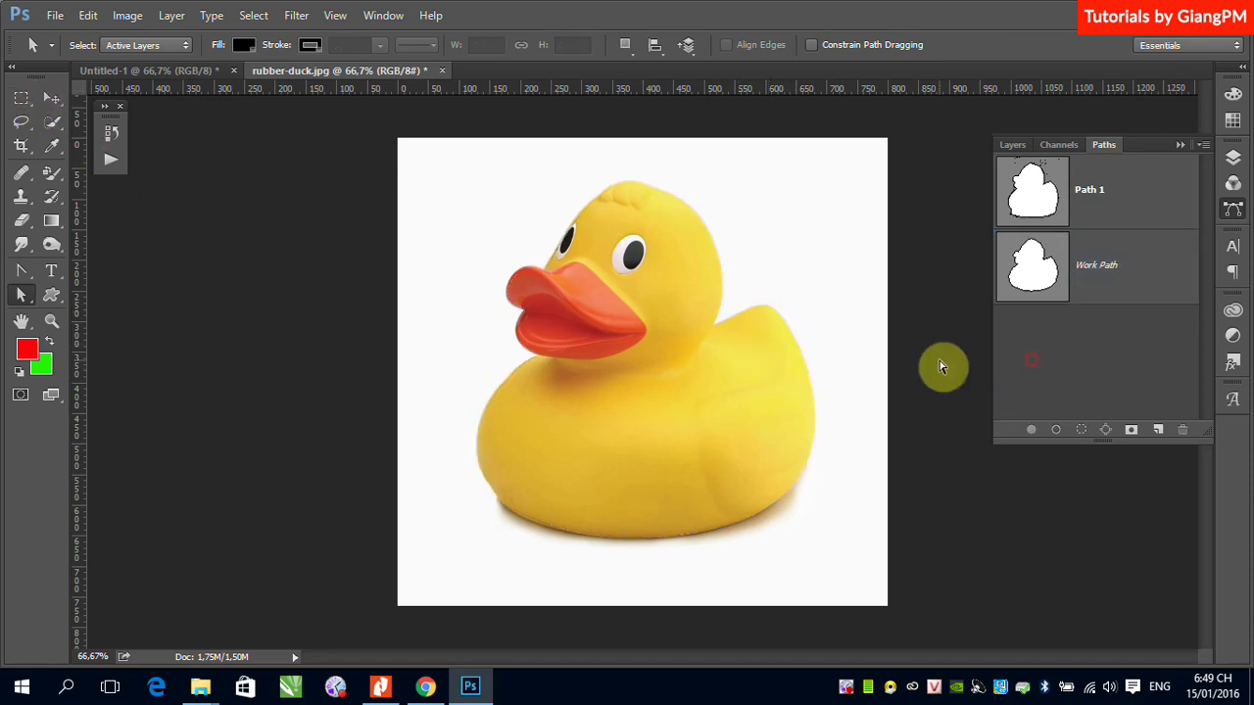
left_click(1119, 281)
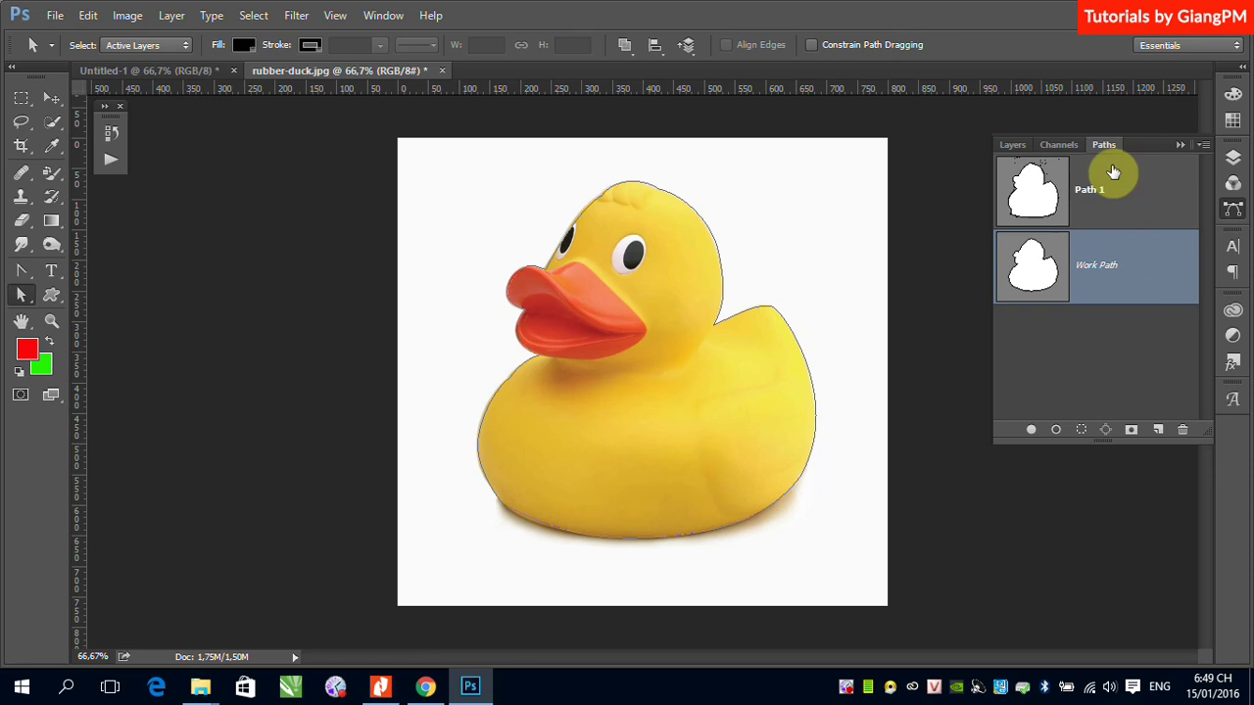
- Fill the Work Path with the red Foreground Color in Multiply mode
right_click(1137, 285)
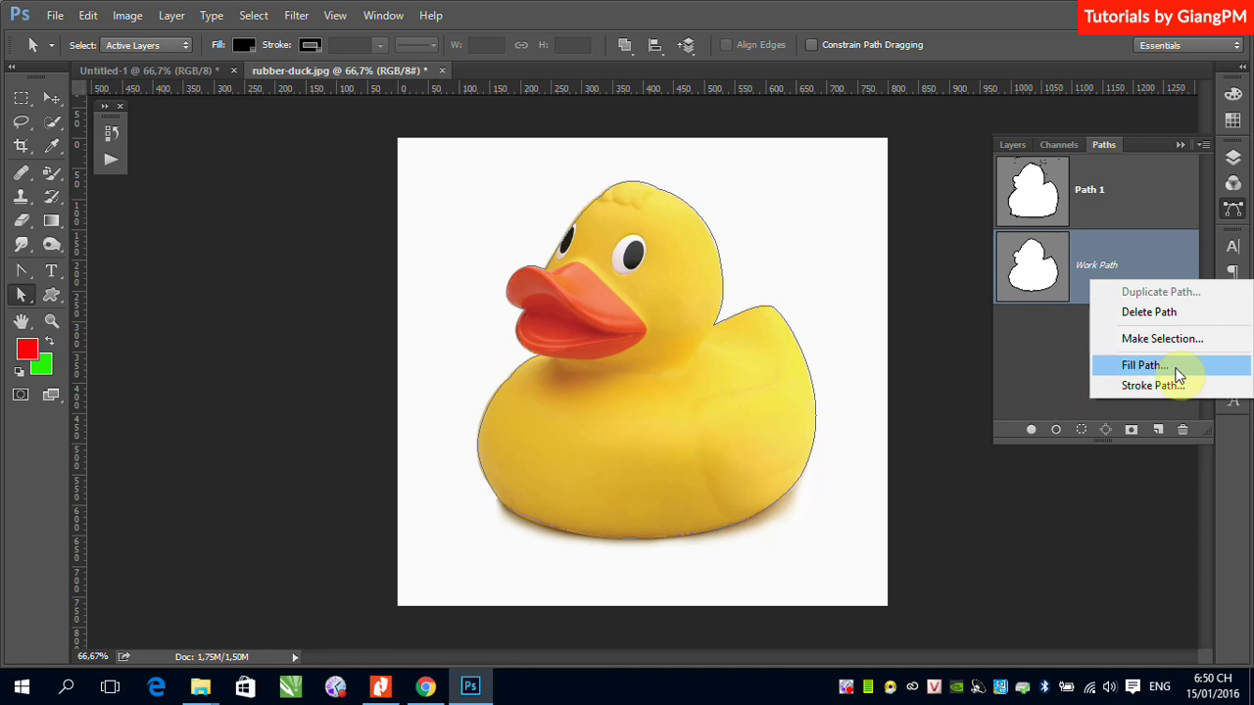
left_click(1142, 366)
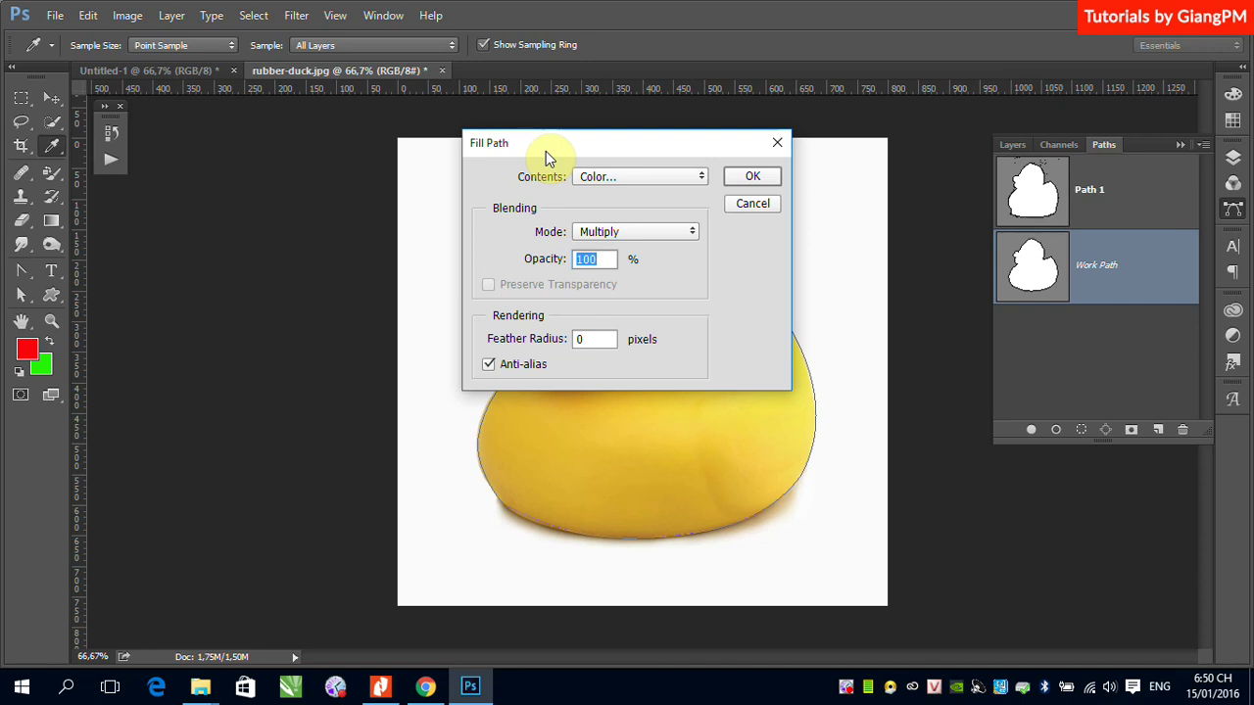
left_click(701, 178)
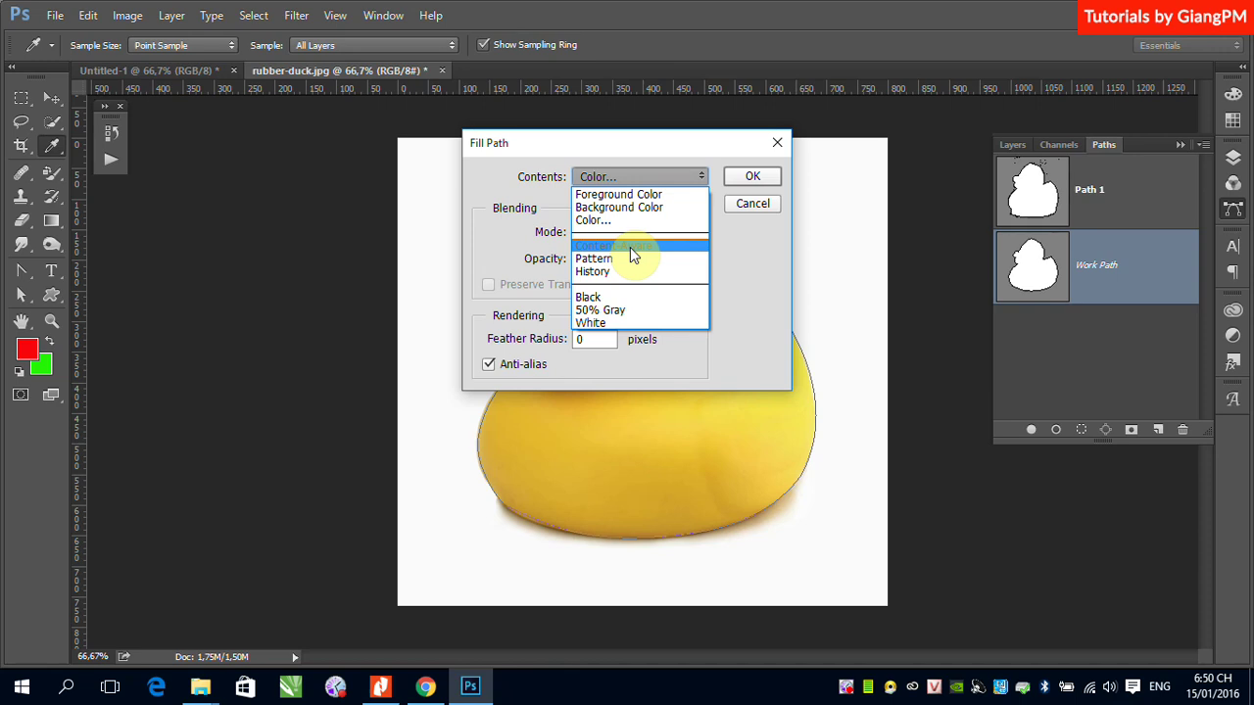
left_click(617, 194)
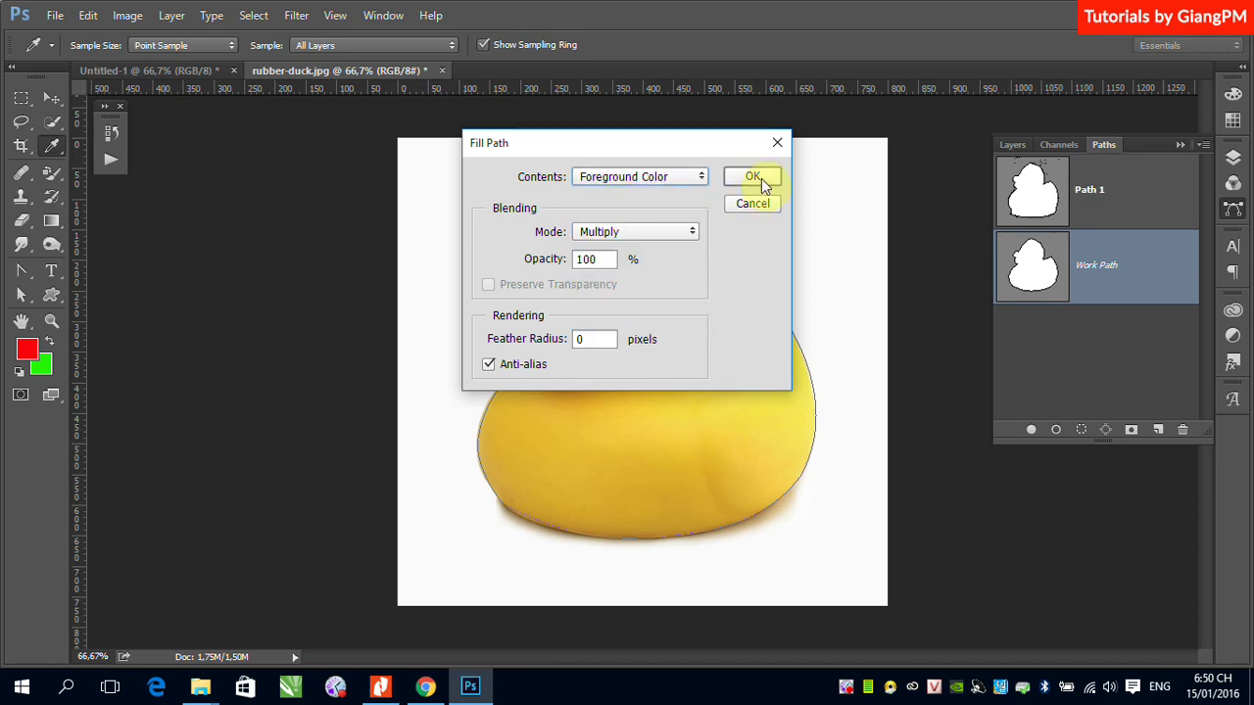
left_click(762, 181)
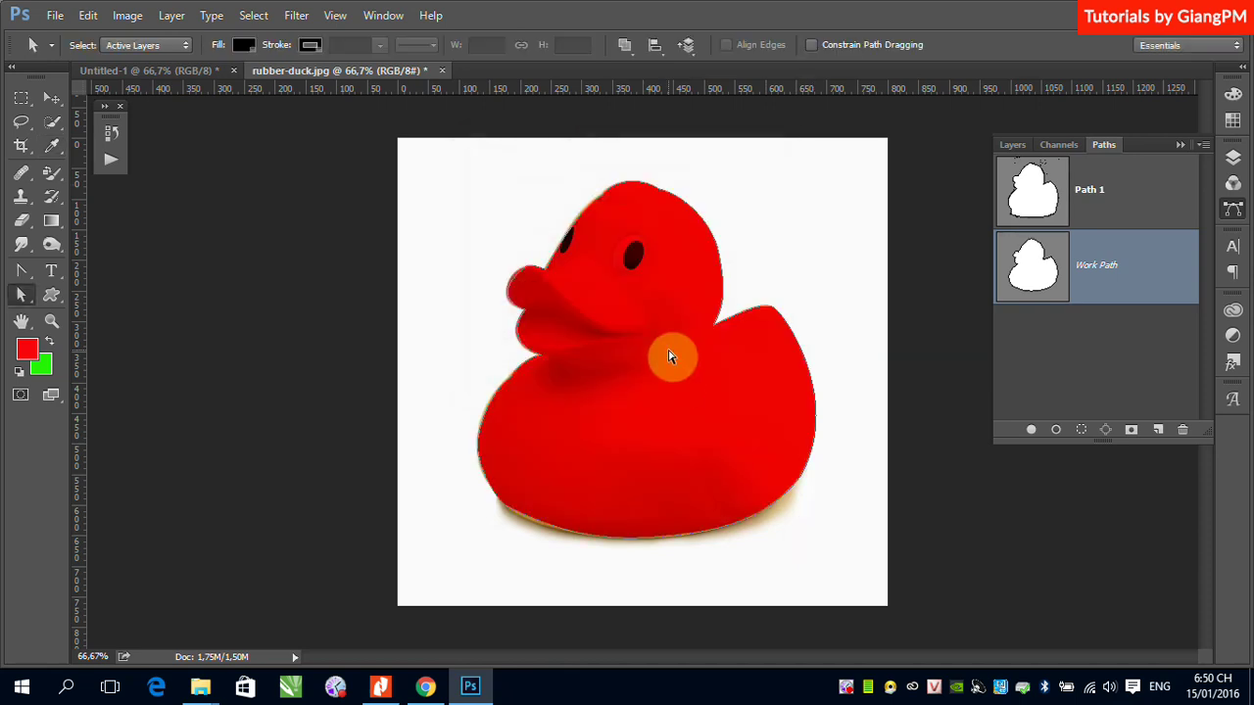
- Fill the Work Path with Background Color in Multiply mode, then undo both fills back to yellow
right_click(1136, 266)
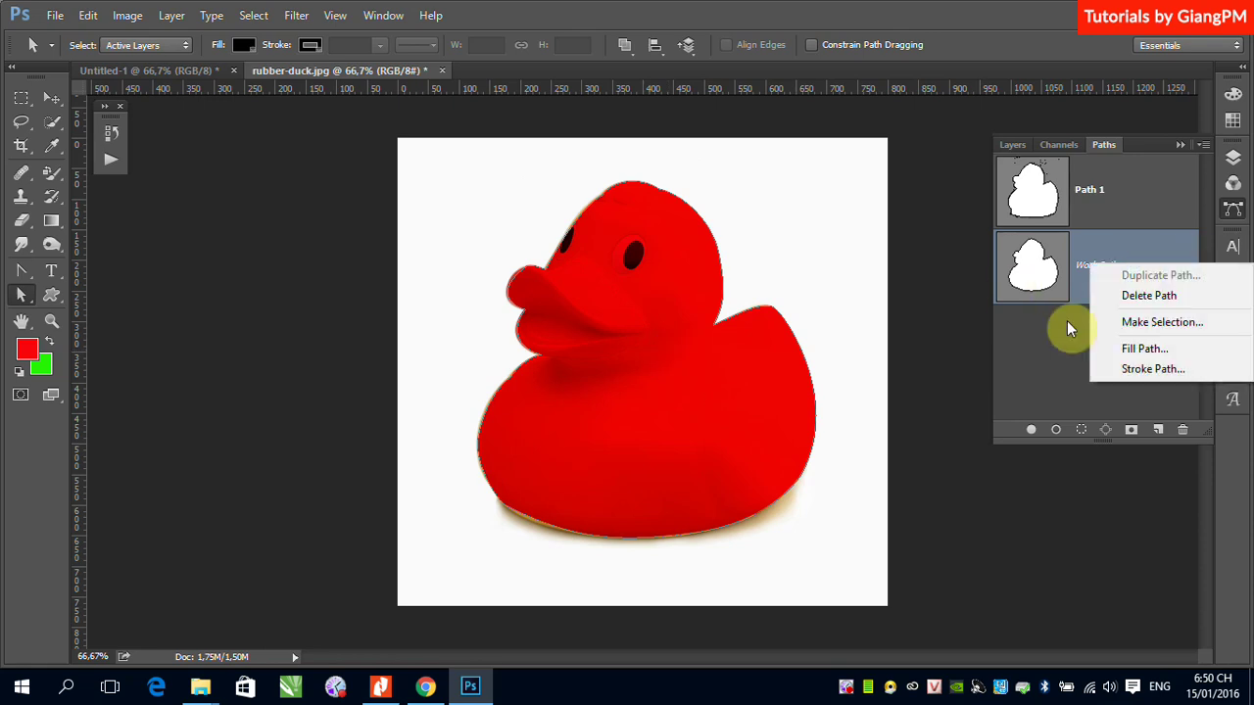
left_click(1156, 348)
left_click(701, 179)
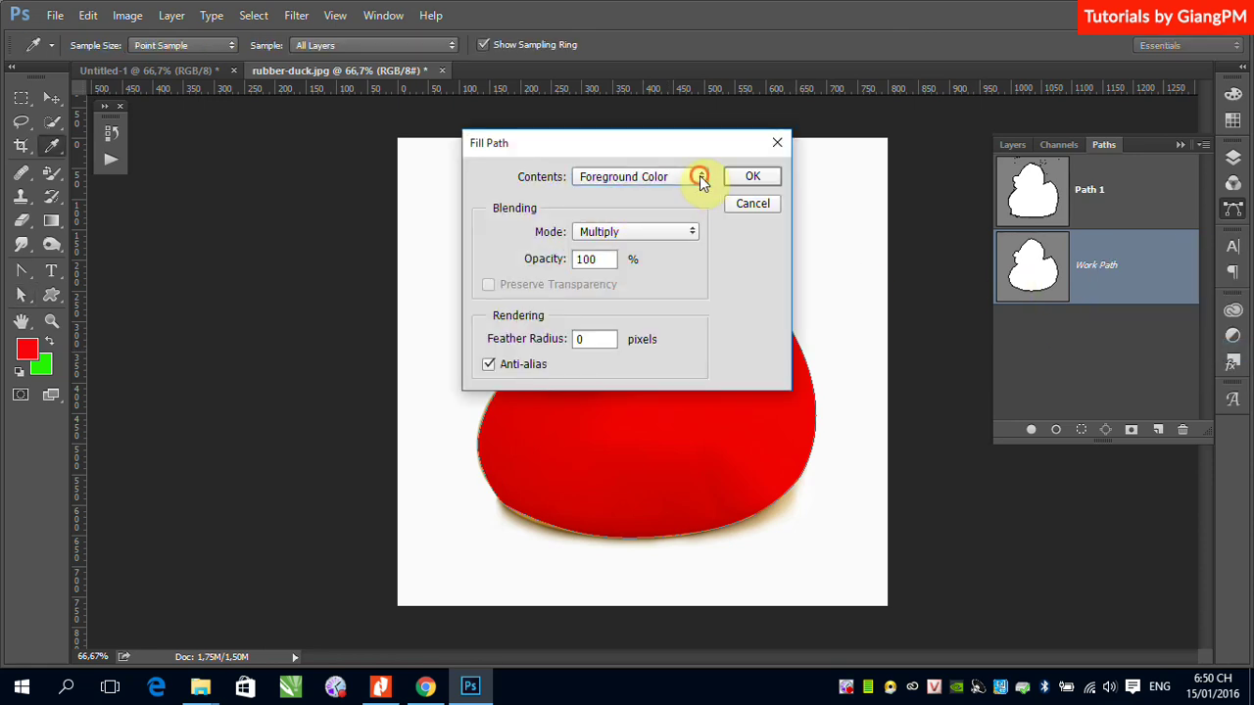
left_click(641, 204)
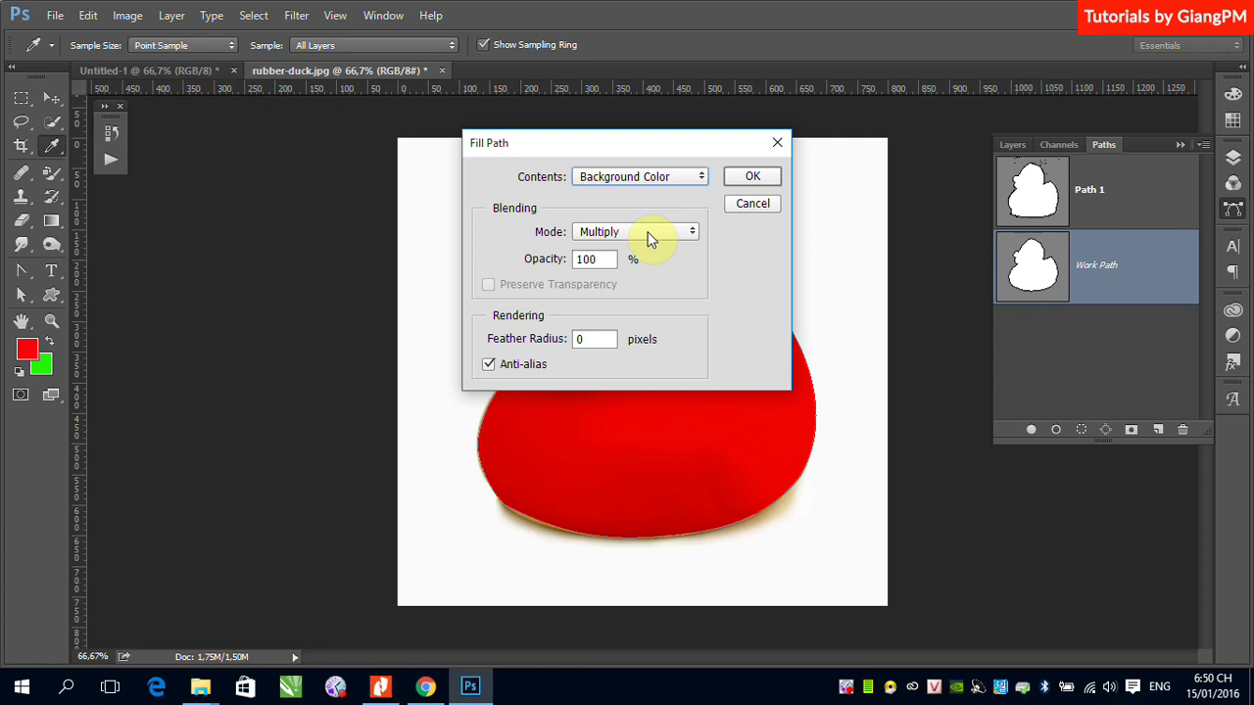
left_click(752, 176)
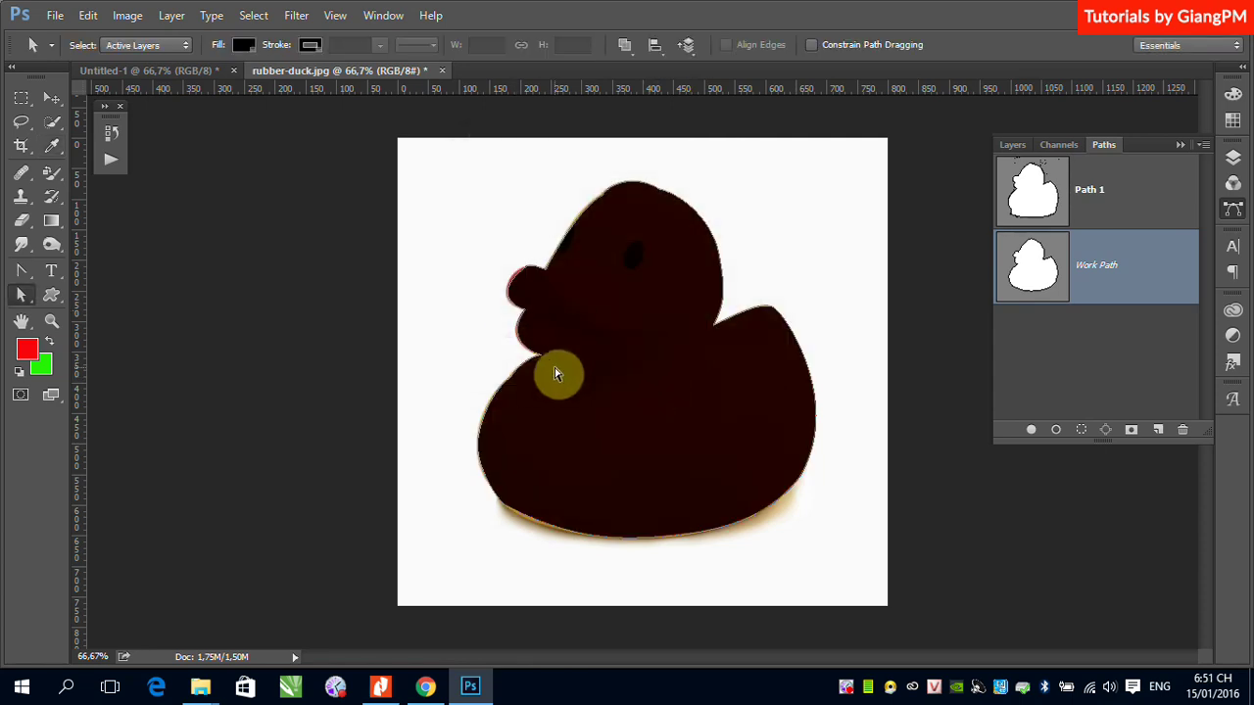
key("ctrl+alt+z")
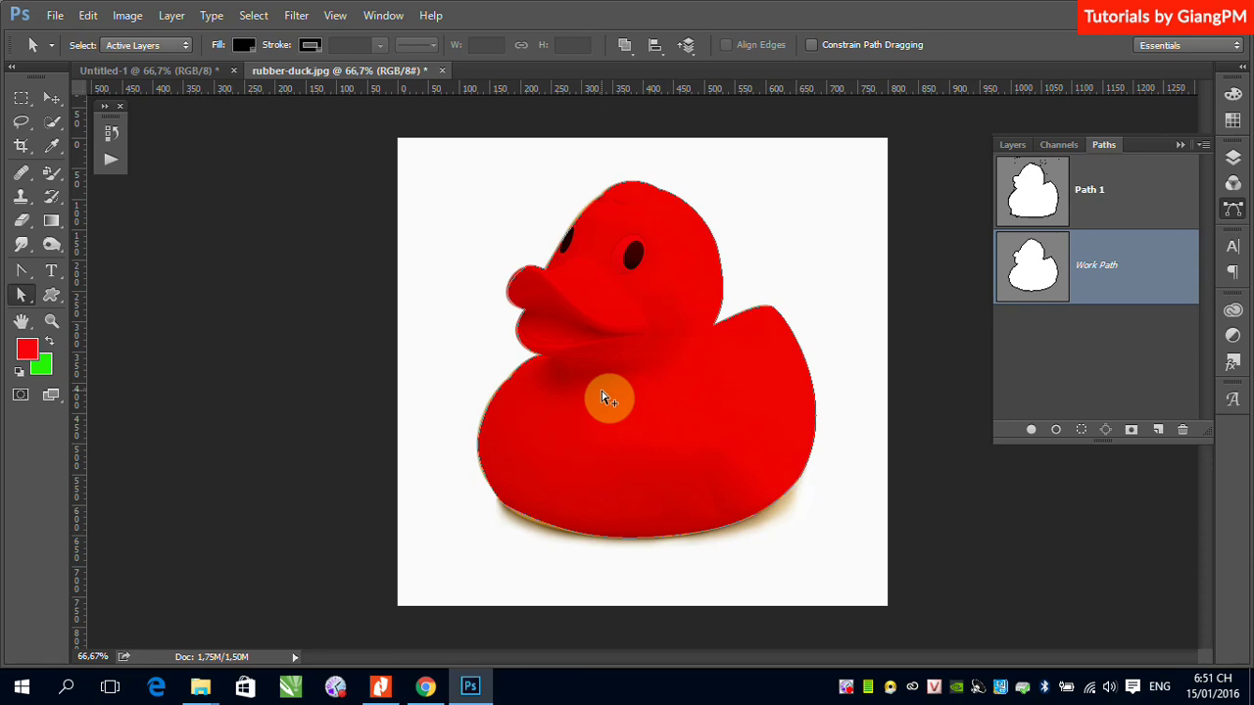
key("ctrl+alt+z")
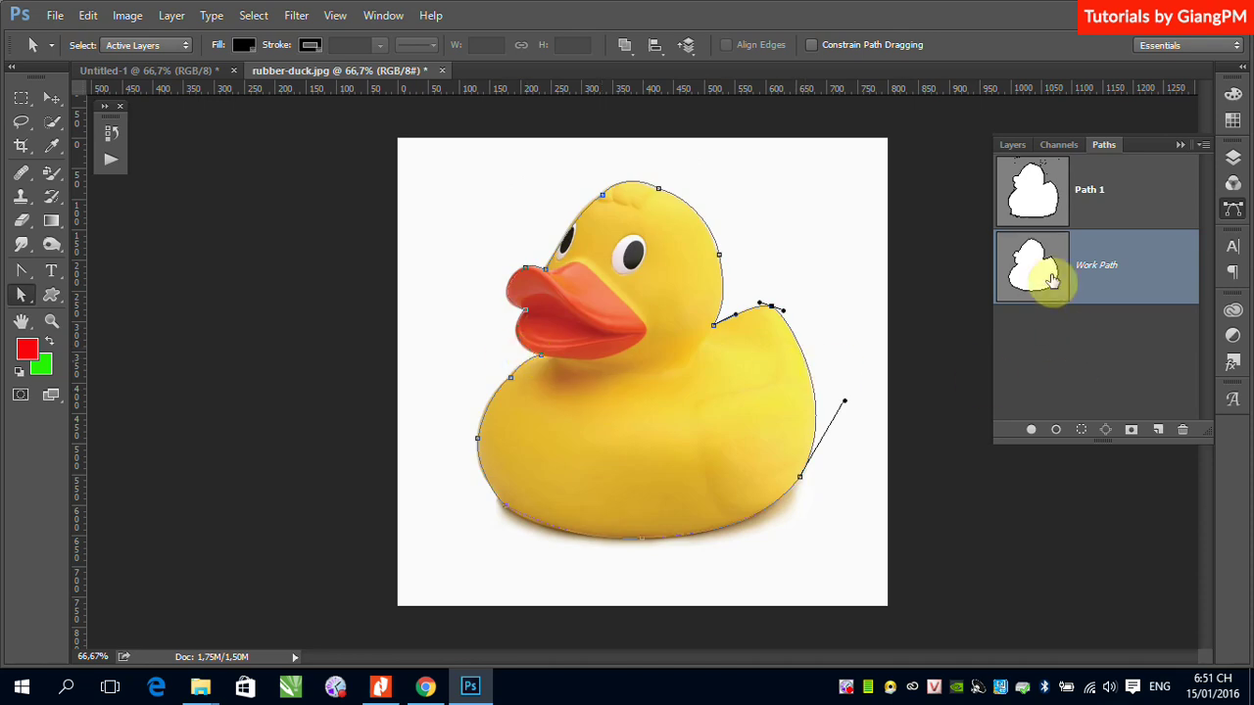
- Fill the Work Path with the red Foreground Color in Normal mode
right_click(1101, 273)
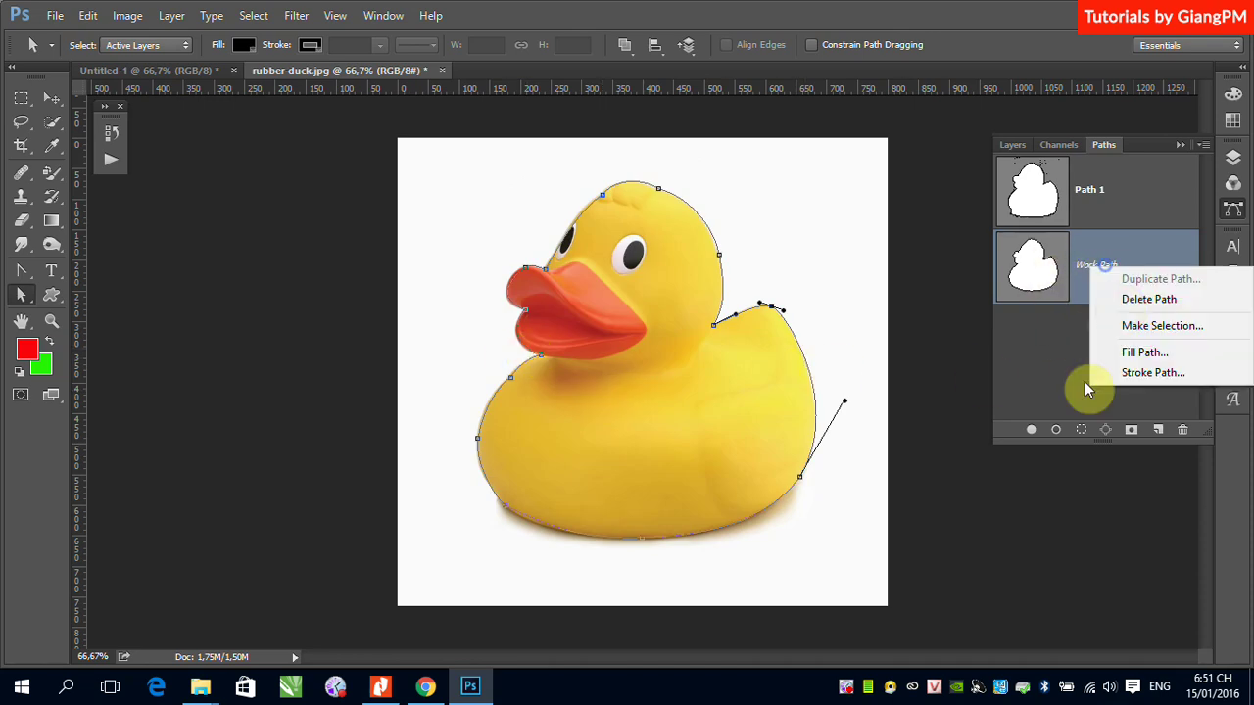
left_click(1137, 355)
left_click(692, 232)
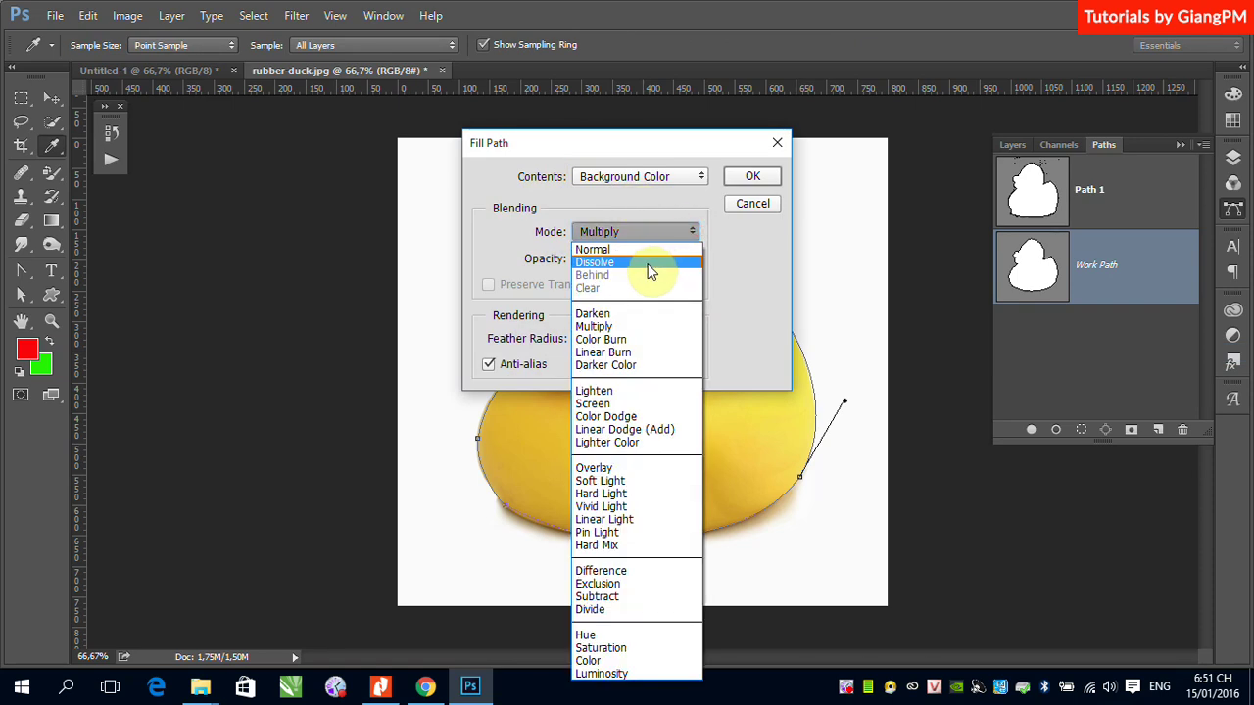
left_click(635, 251)
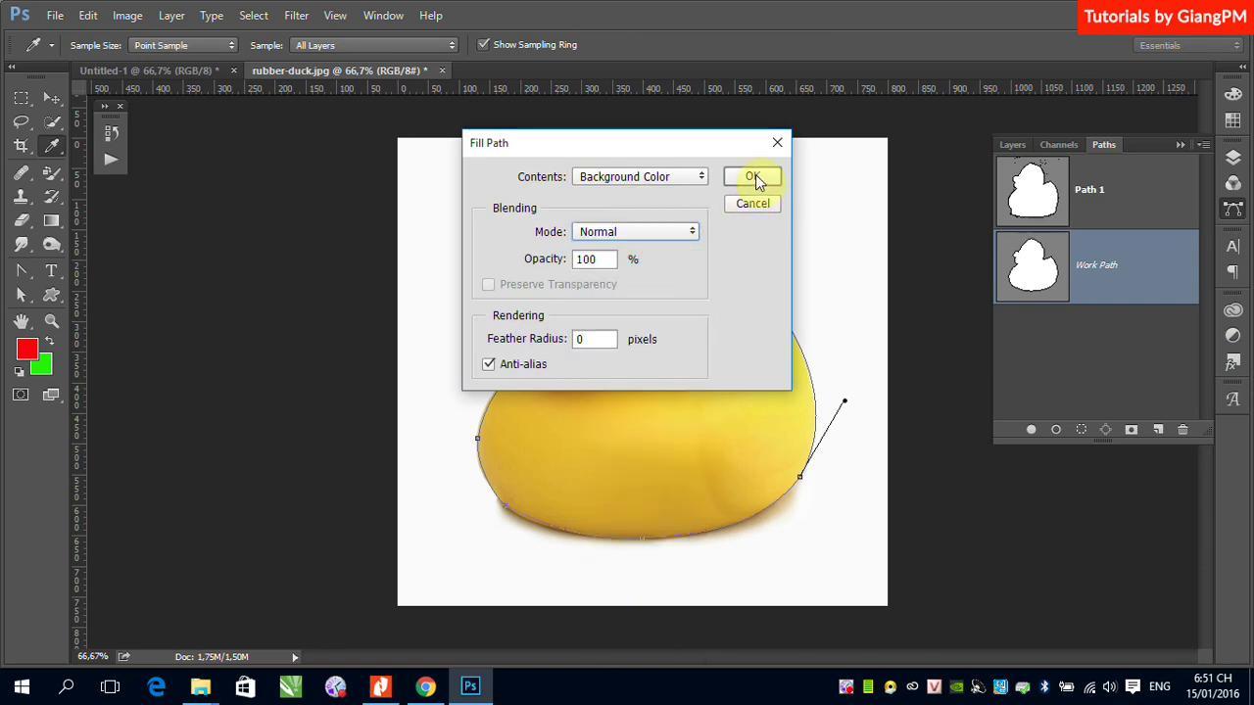
left_click(685, 176)
left_click(630, 186)
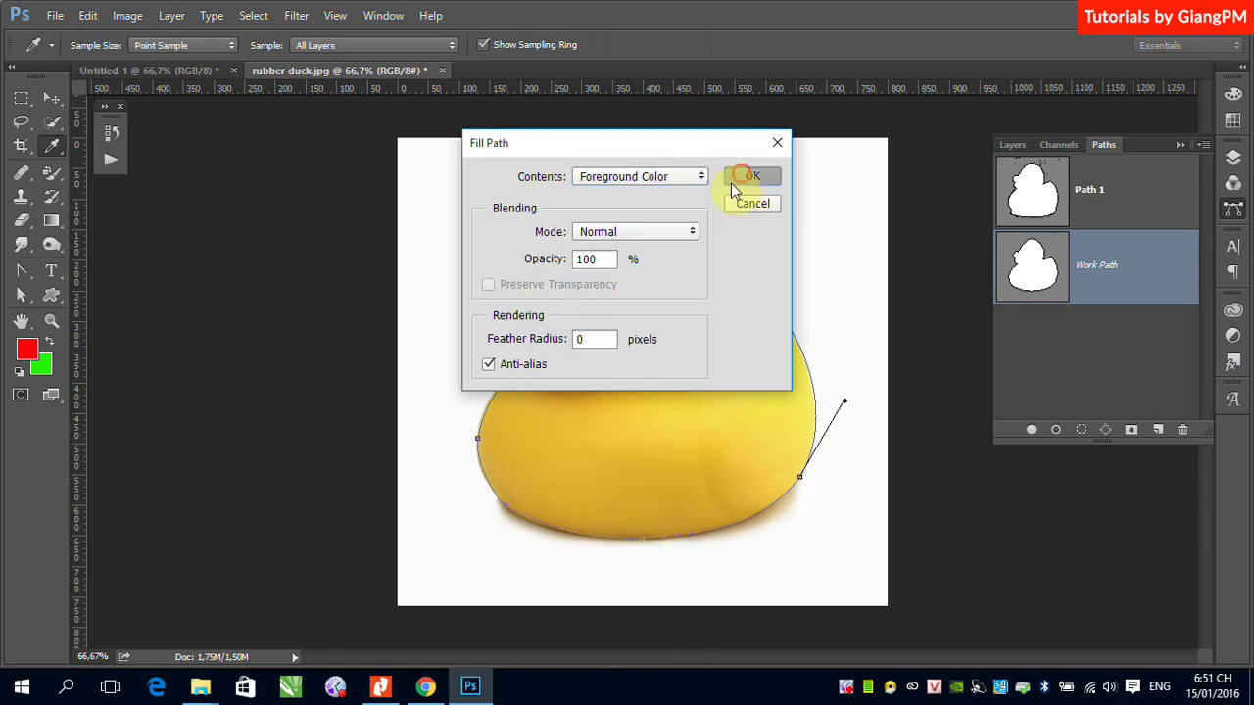
left_click(750, 178)
- Fill the Work Path with the green Background Color
right_click(1124, 269)
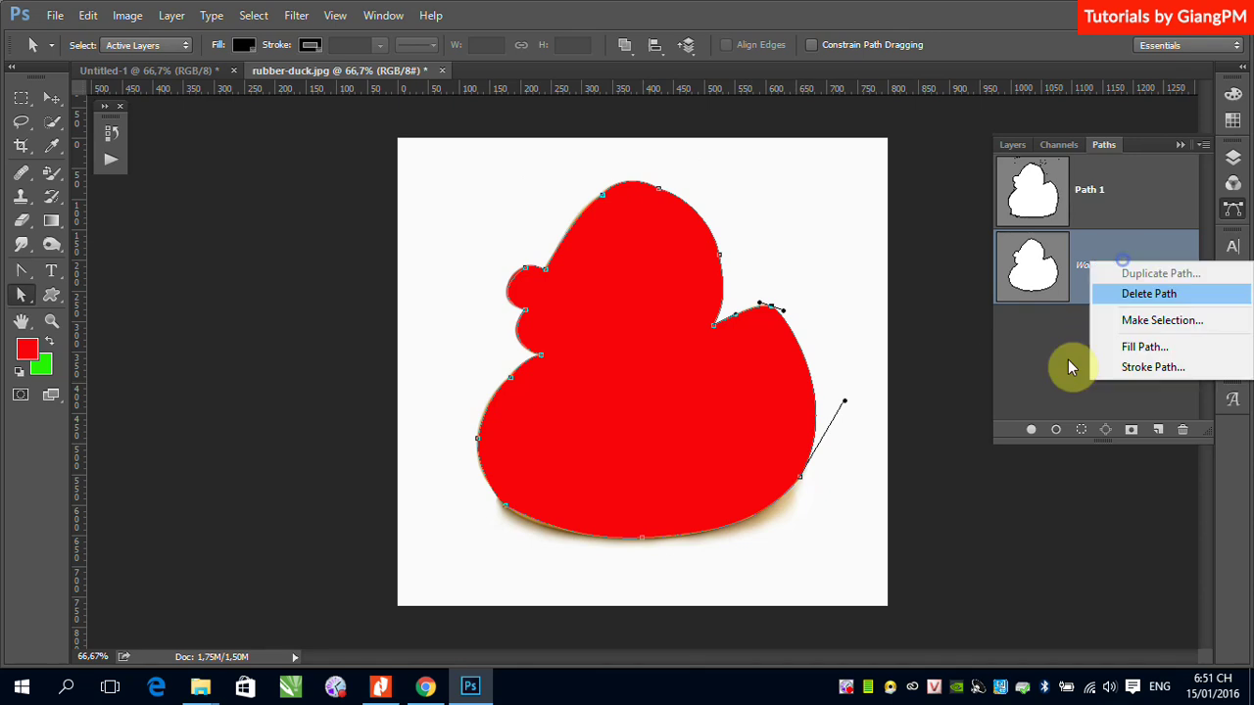
left_click(1147, 348)
left_click(683, 178)
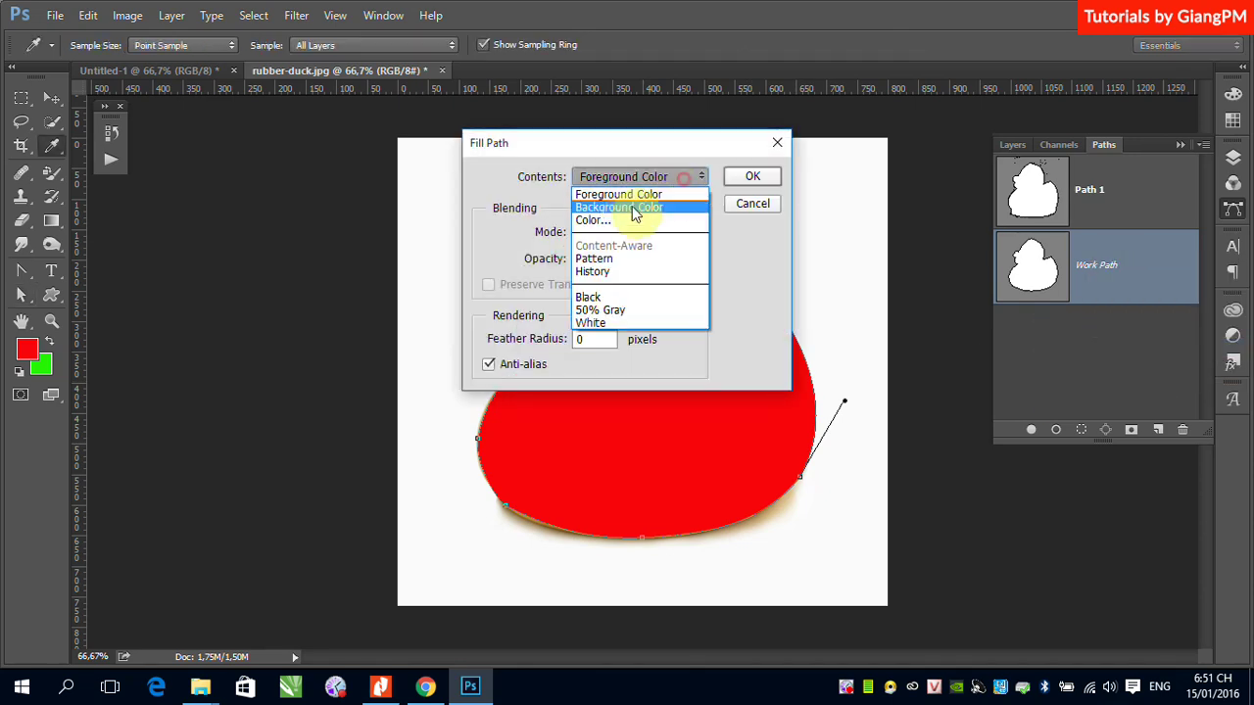
left_click(620, 210)
left_click(753, 177)
key("a")
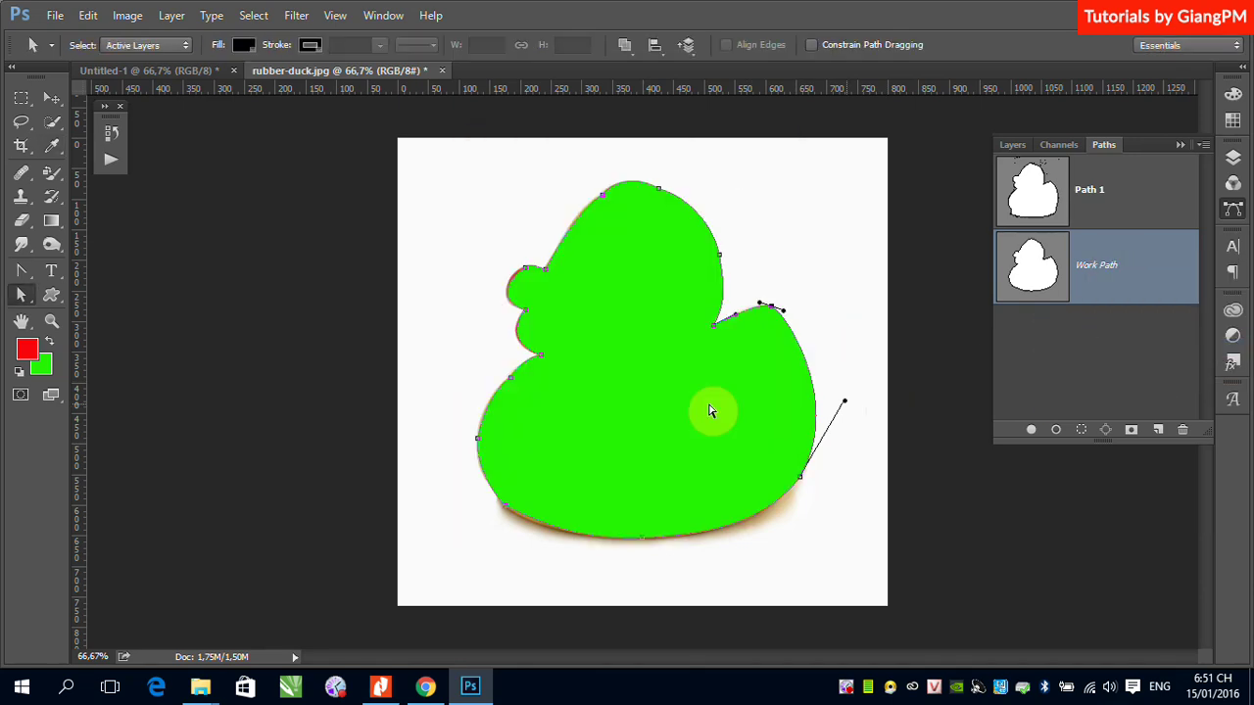
- Fill the Work Path with a custom magenta colour chosen in the Color Picker
right_click(1149, 262)
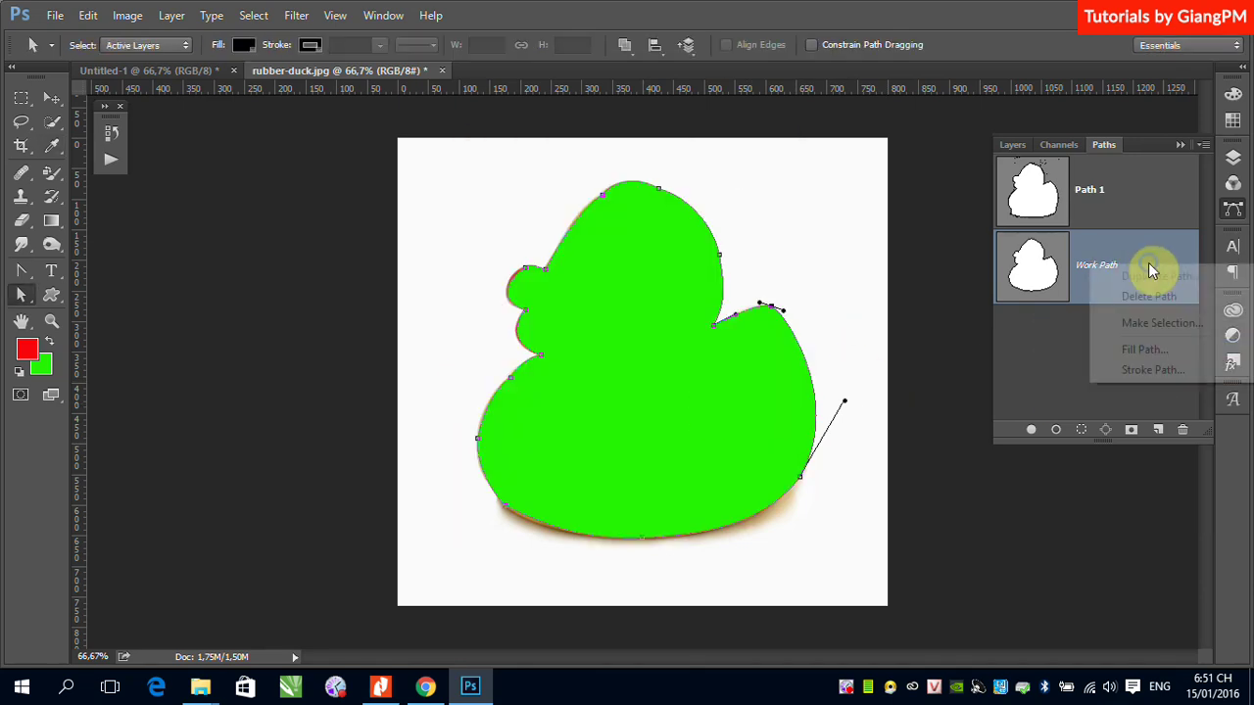
left_click(1131, 348)
left_click(639, 177)
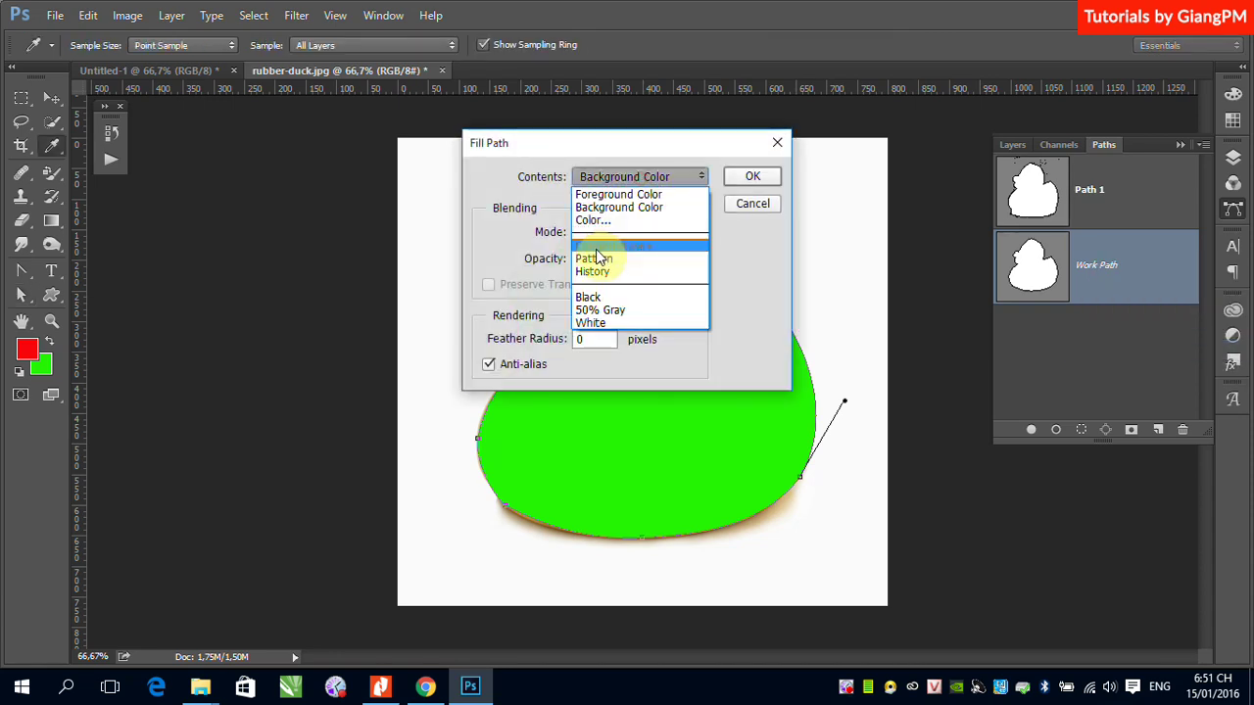
left_click(600, 223)
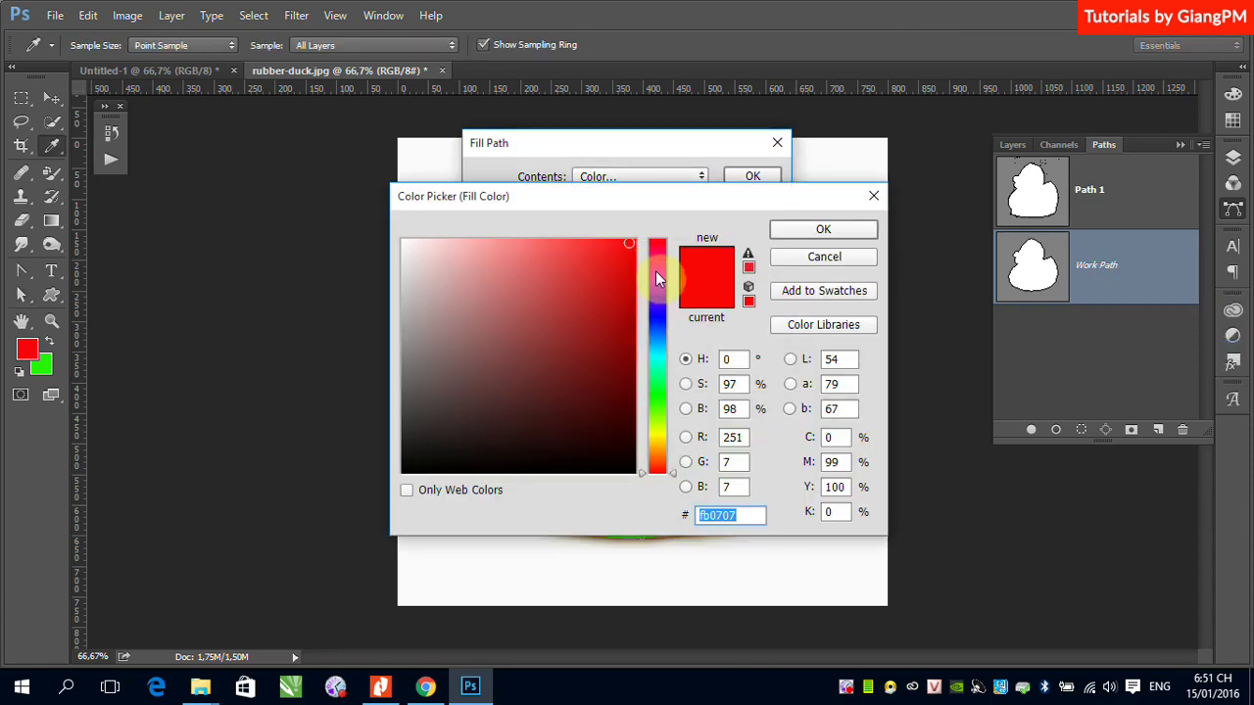
left_click(656, 276)
left_click(823, 229)
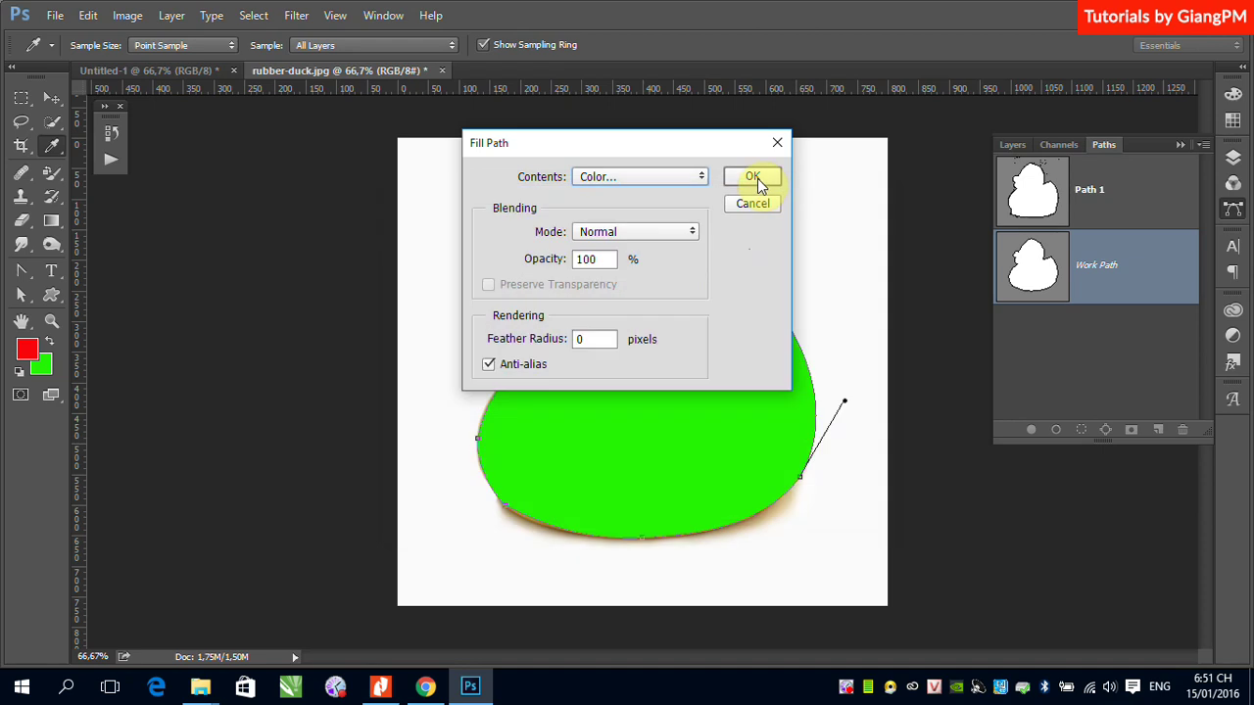
left_click(752, 176)
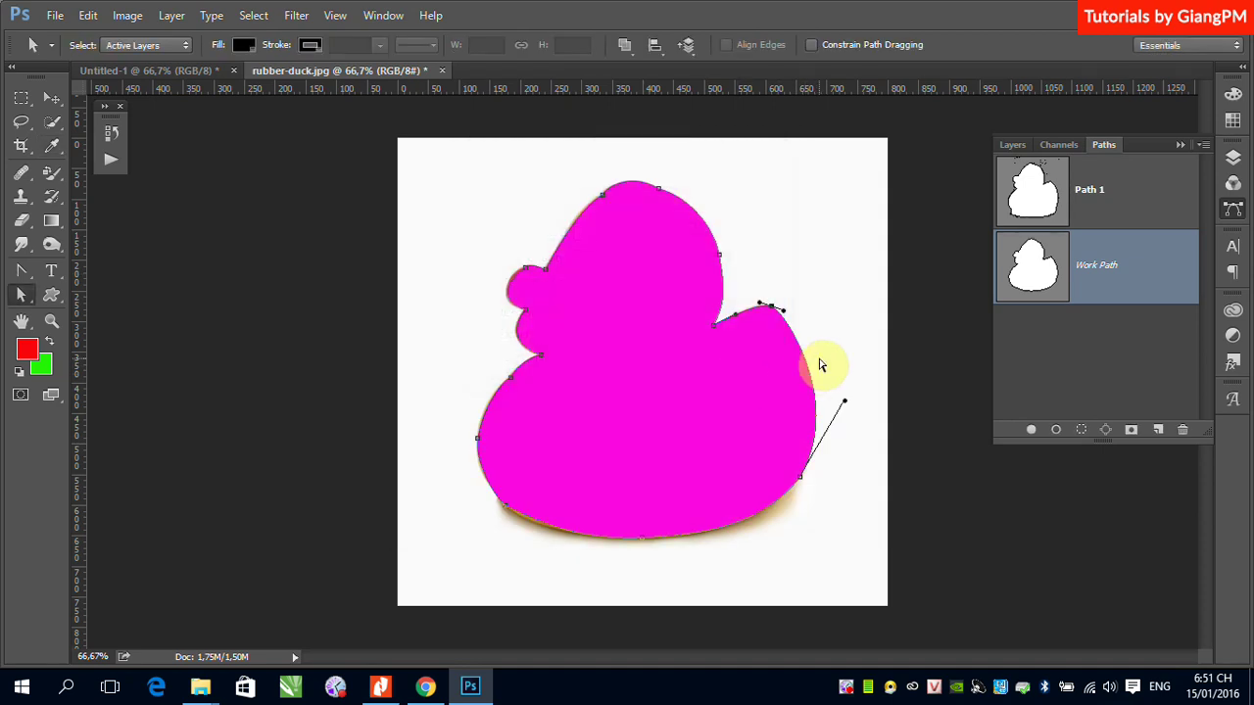
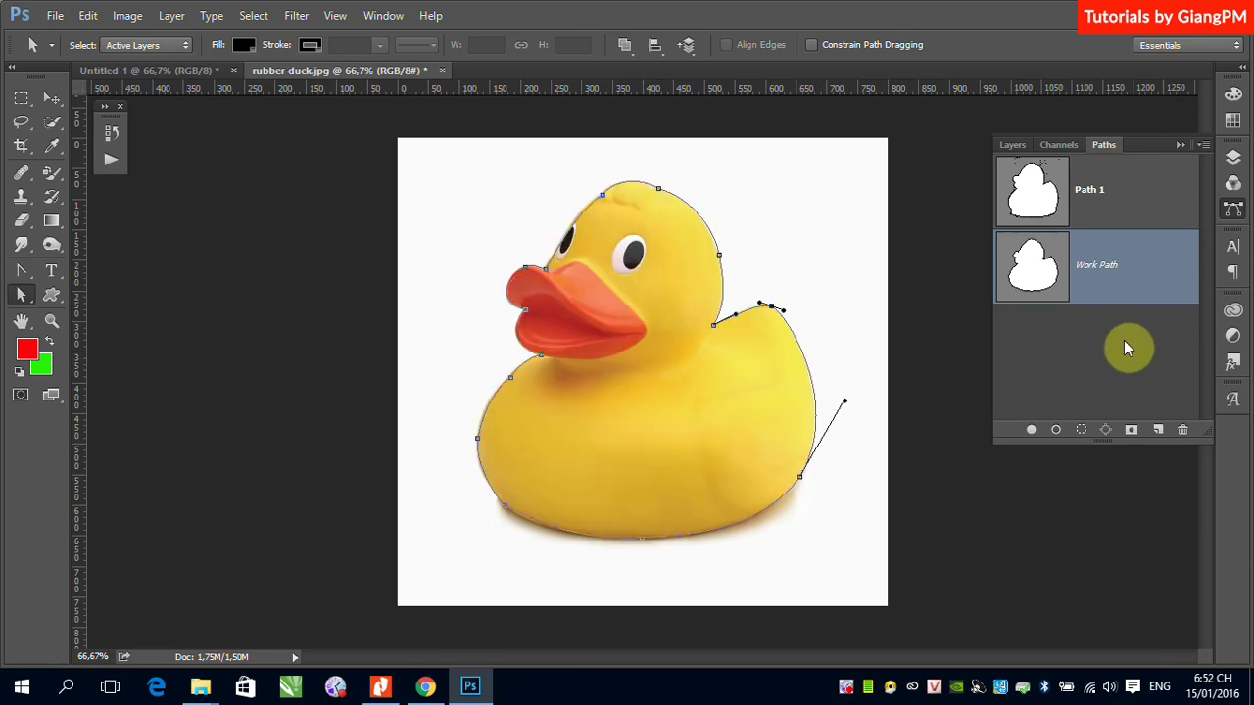
- On Untitled-1, select and delete all anchors of the curved work path until none remain
right_click(1150, 276)
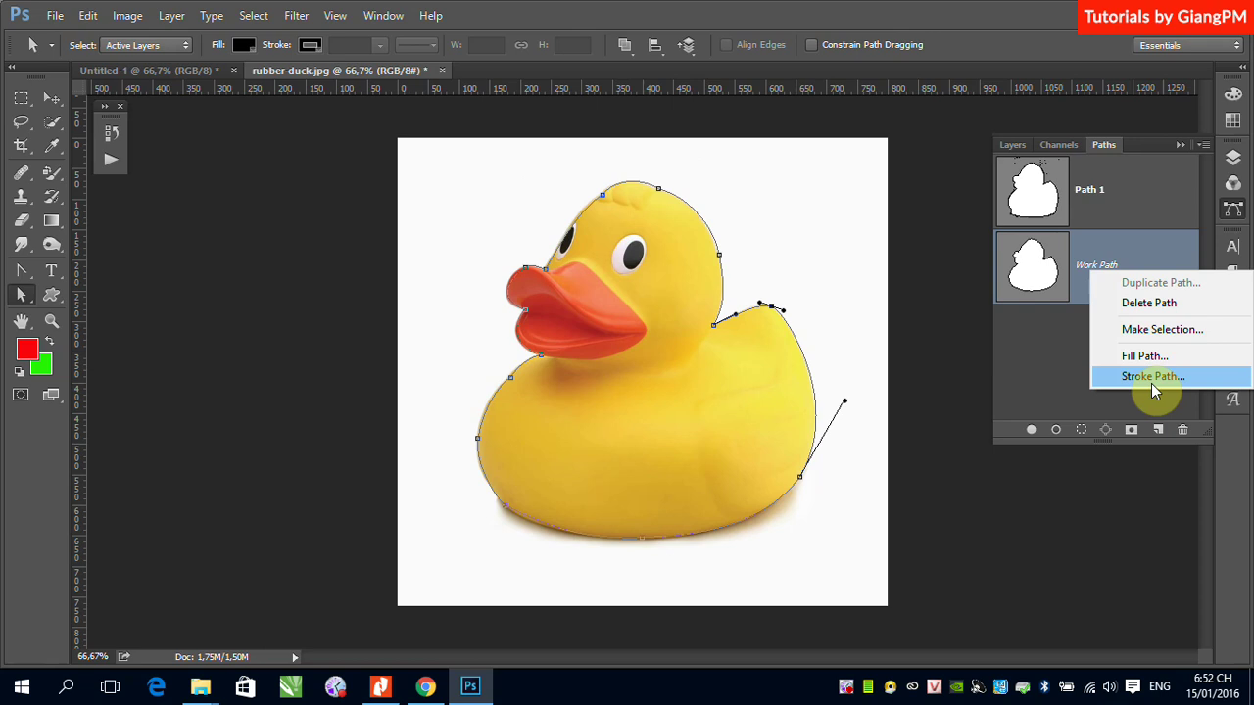
left_click(153, 72)
left_click(160, 76)
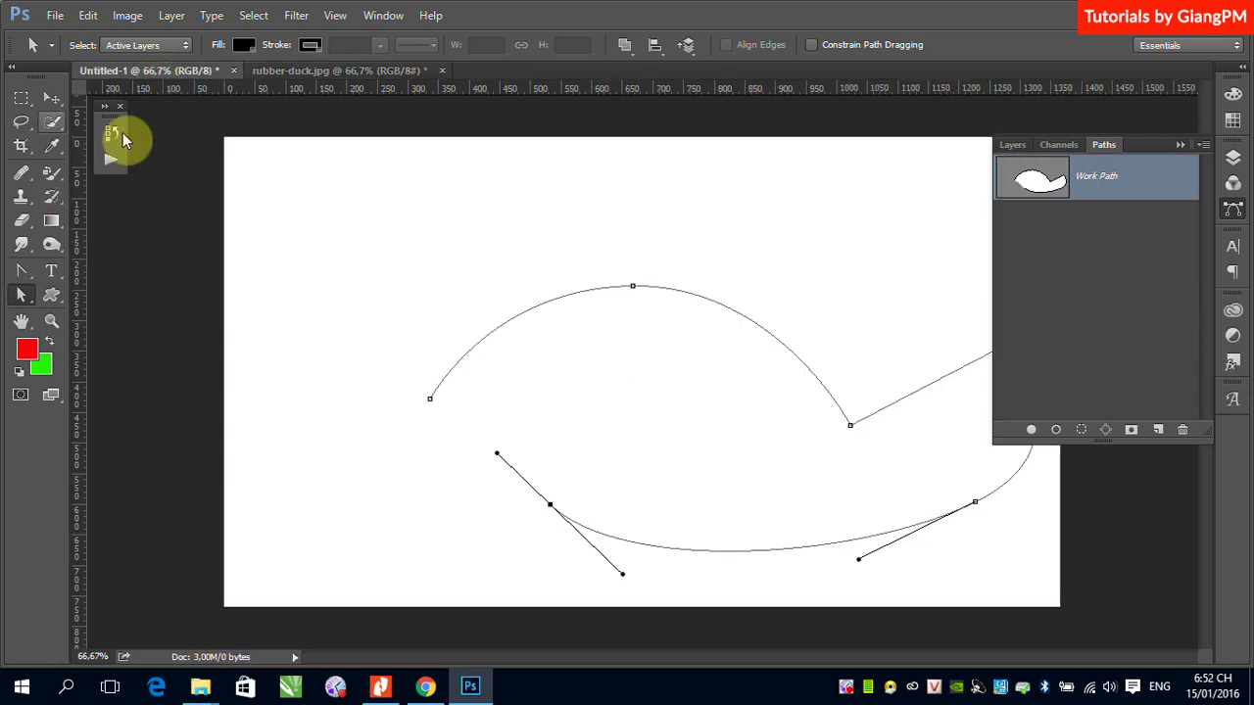
left_click(484, 242)
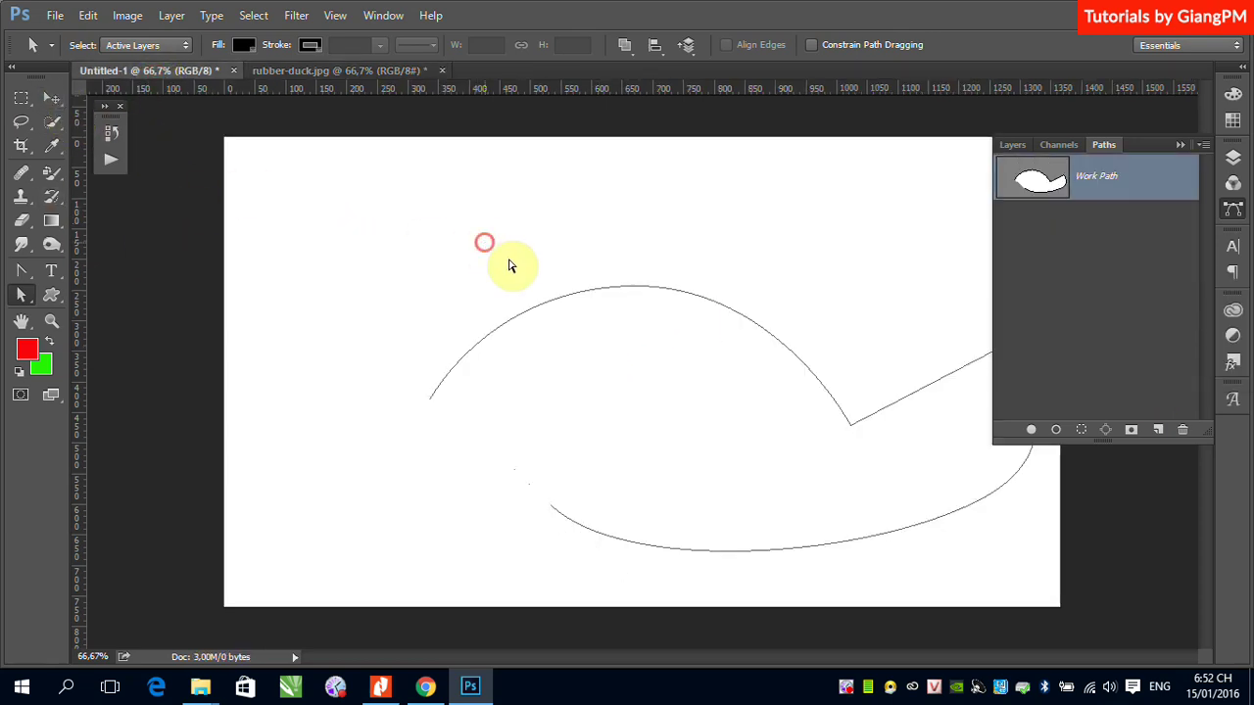
left_click_drag(547, 256, 683, 534)
key("Delete")
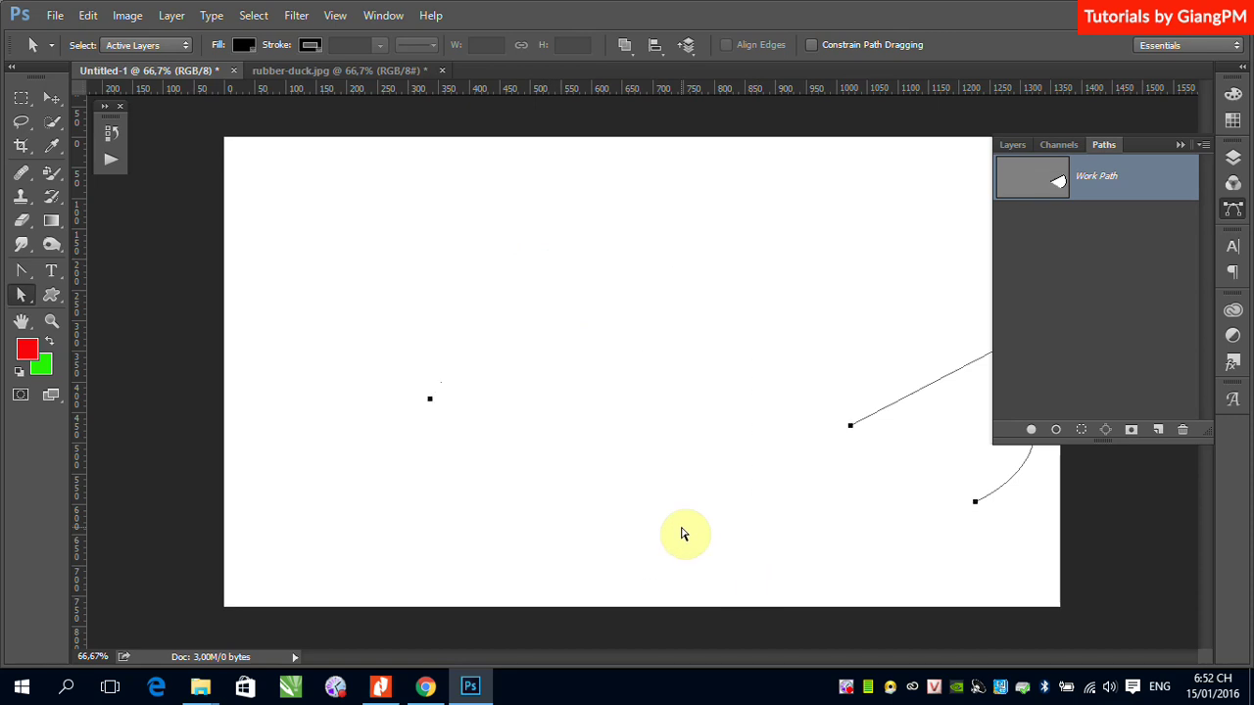
left_click_drag(854, 340, 1019, 570)
key("Delete")
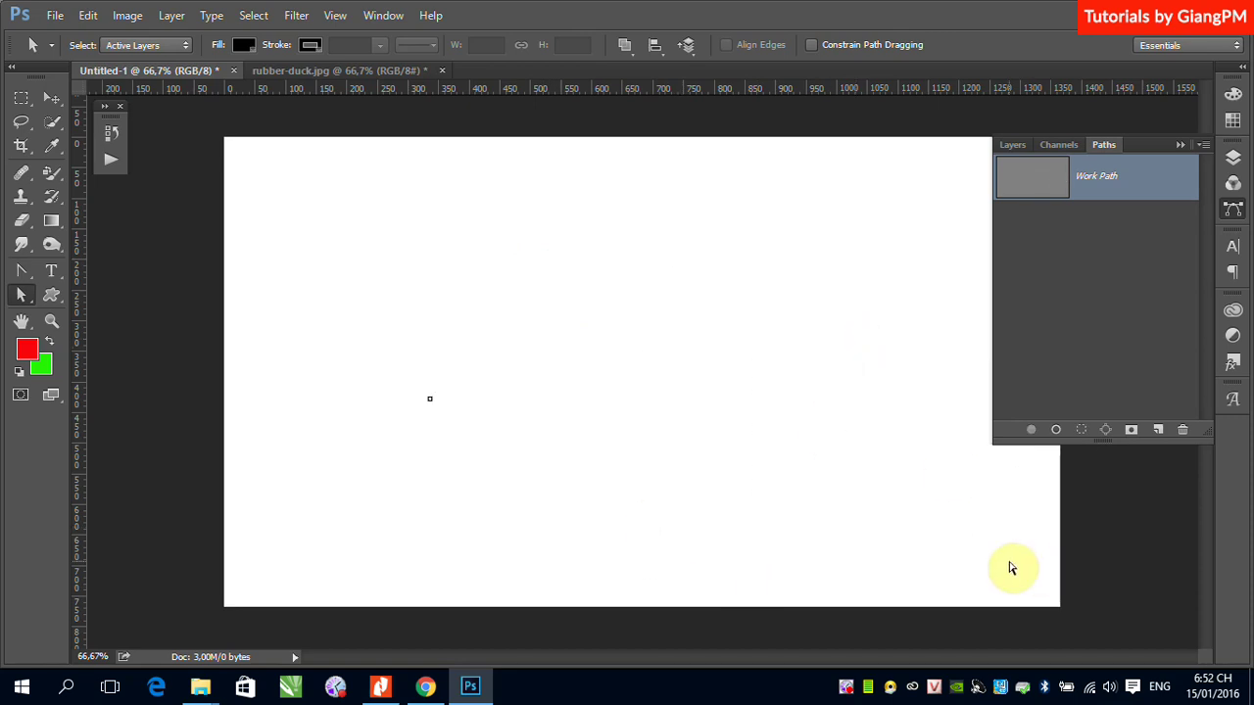
left_click_drag(381, 344, 525, 533)
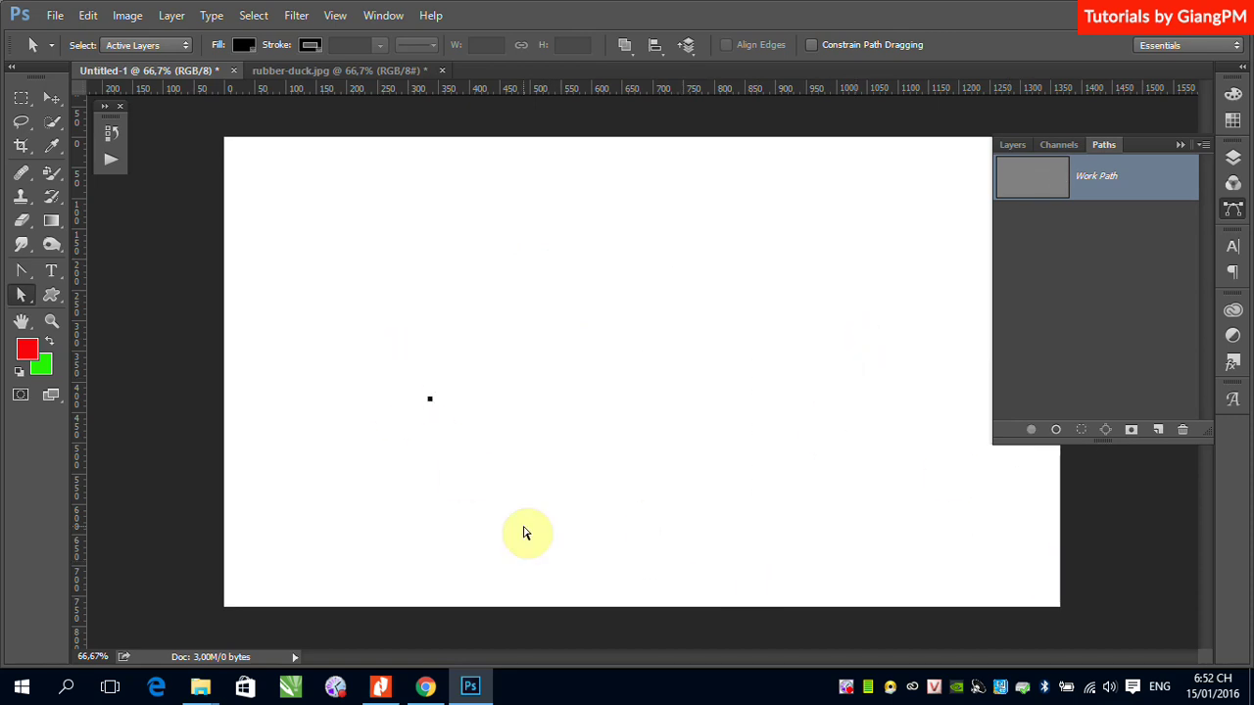
key("Delete")
- Stroke a rectangular marquee on Untitled-1 with a 2 px red Inside stroke, then return to rubber-duck.jpg
left_click(22, 98)
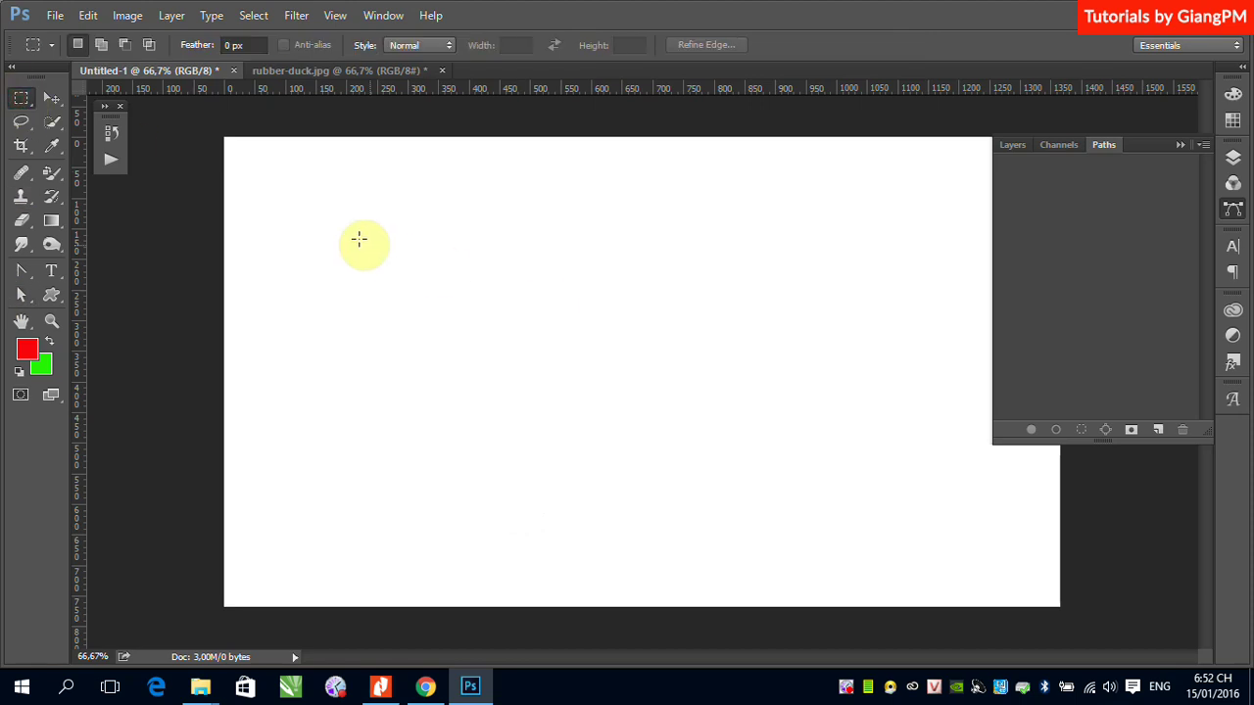
left_click_drag(359, 239, 709, 472)
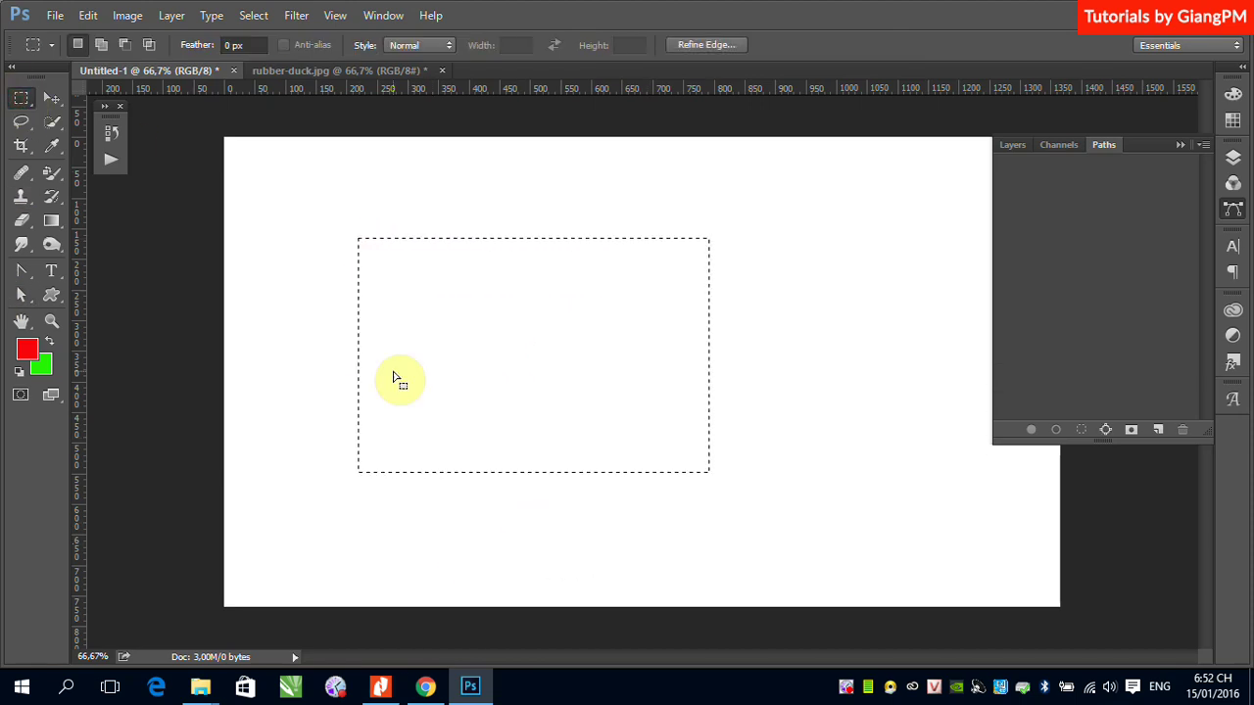
left_click(88, 17)
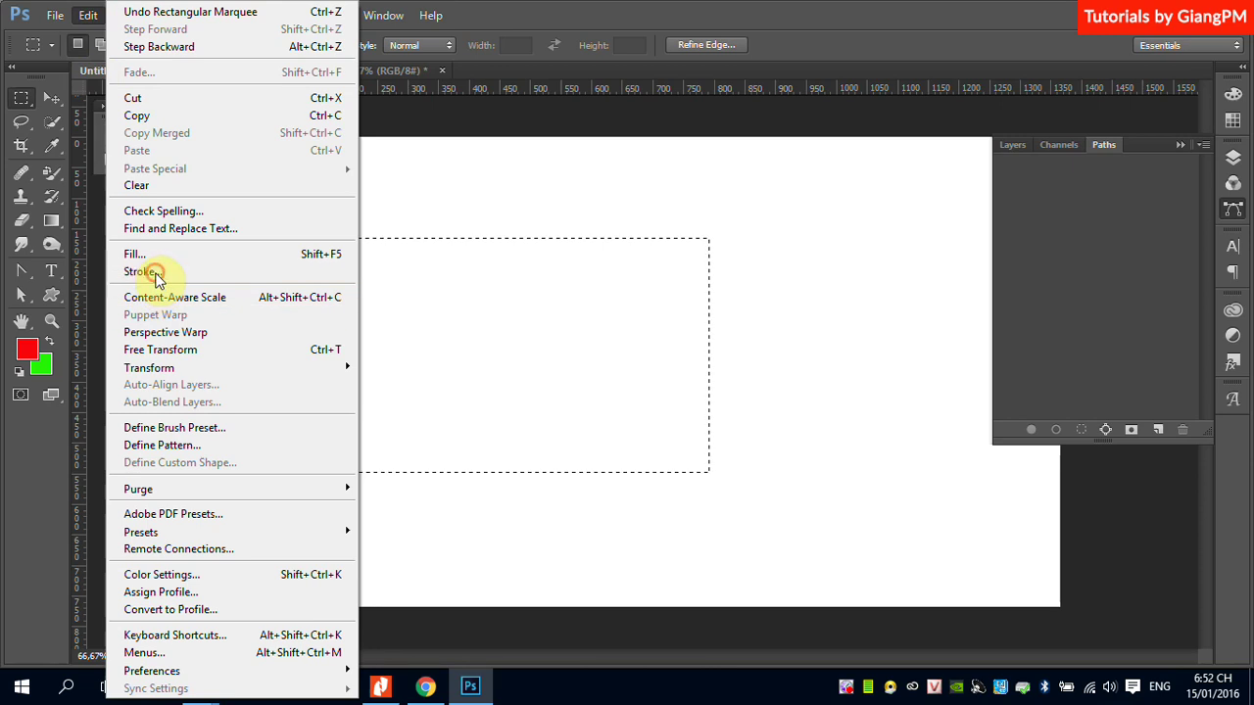
left_click(157, 275)
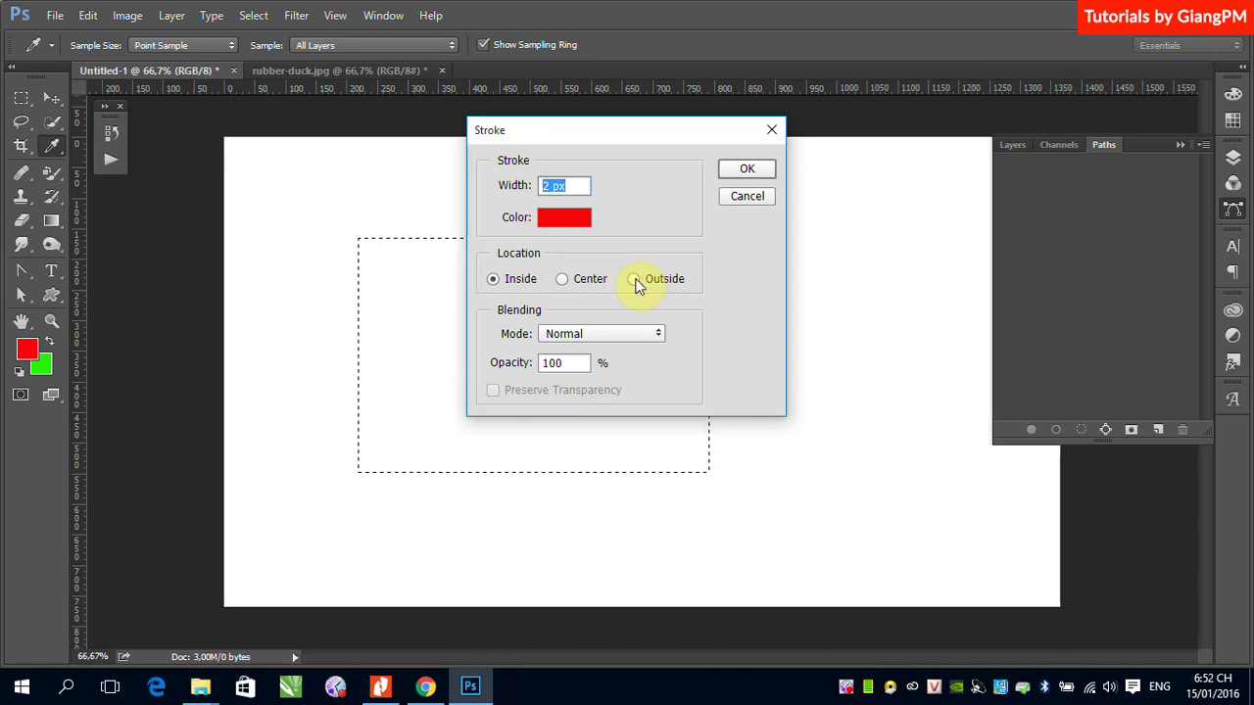
left_click(748, 170)
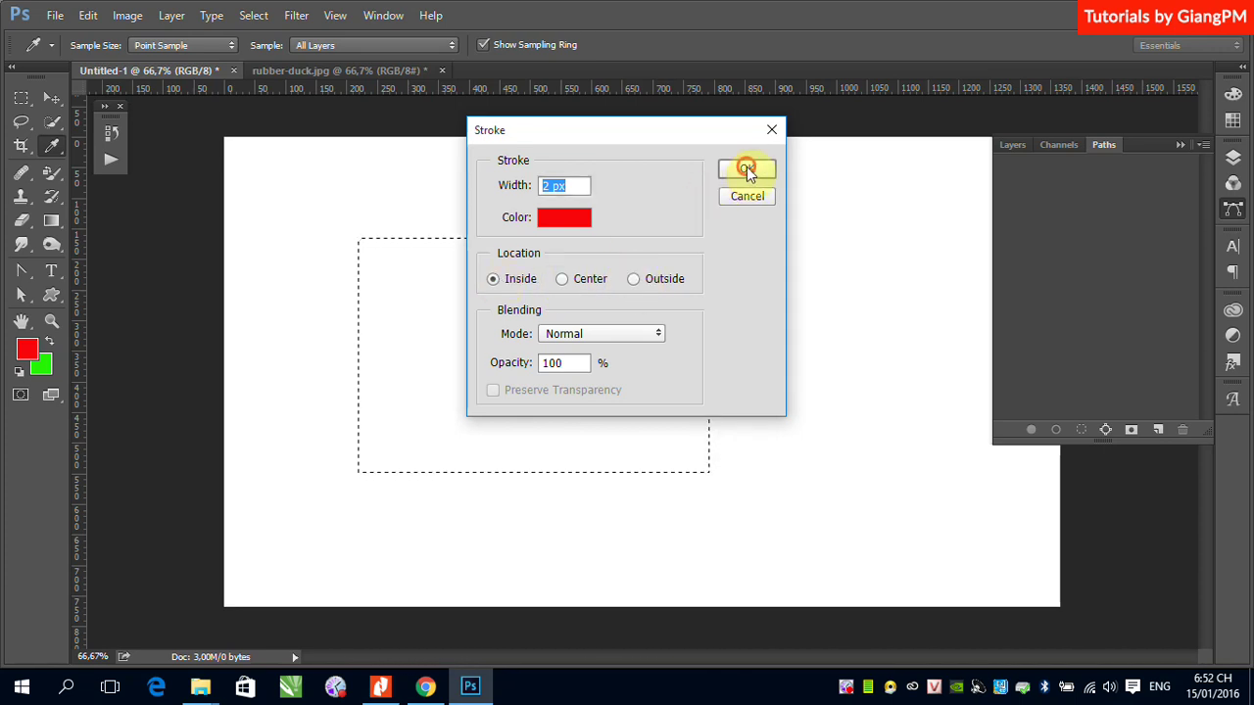
key("m")
left_click_drag(354, 224, 392, 269)
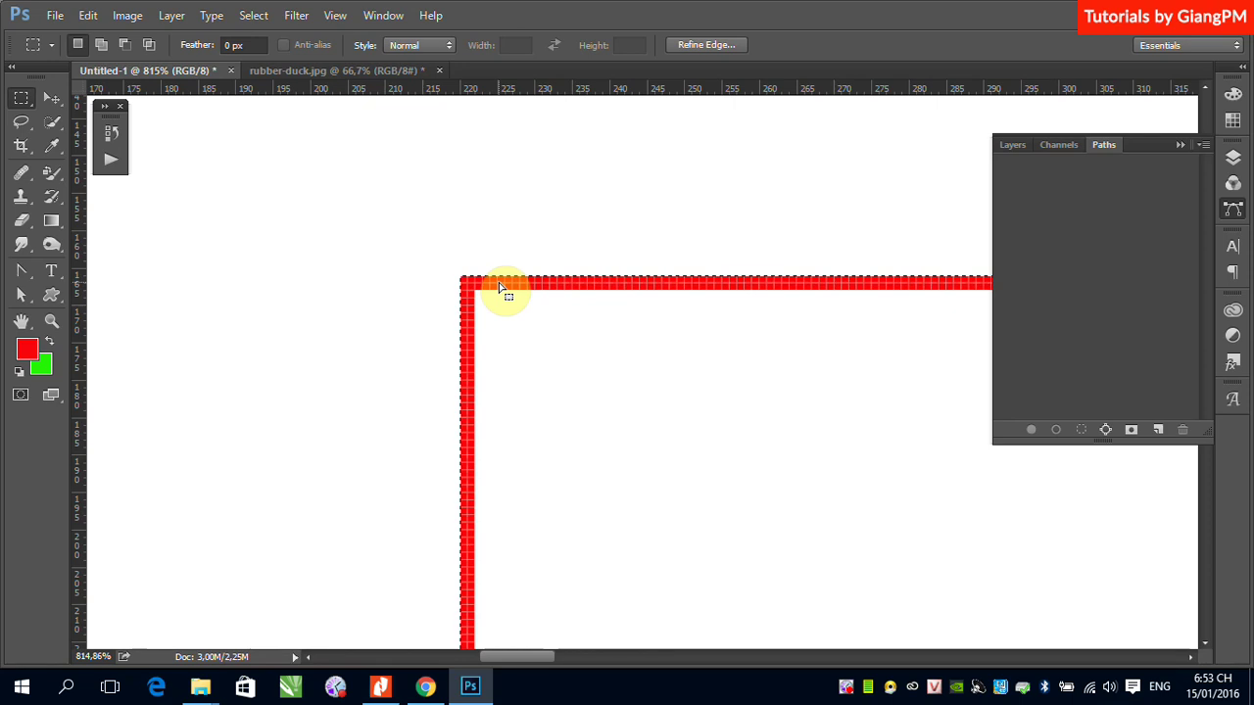
left_click(370, 69)
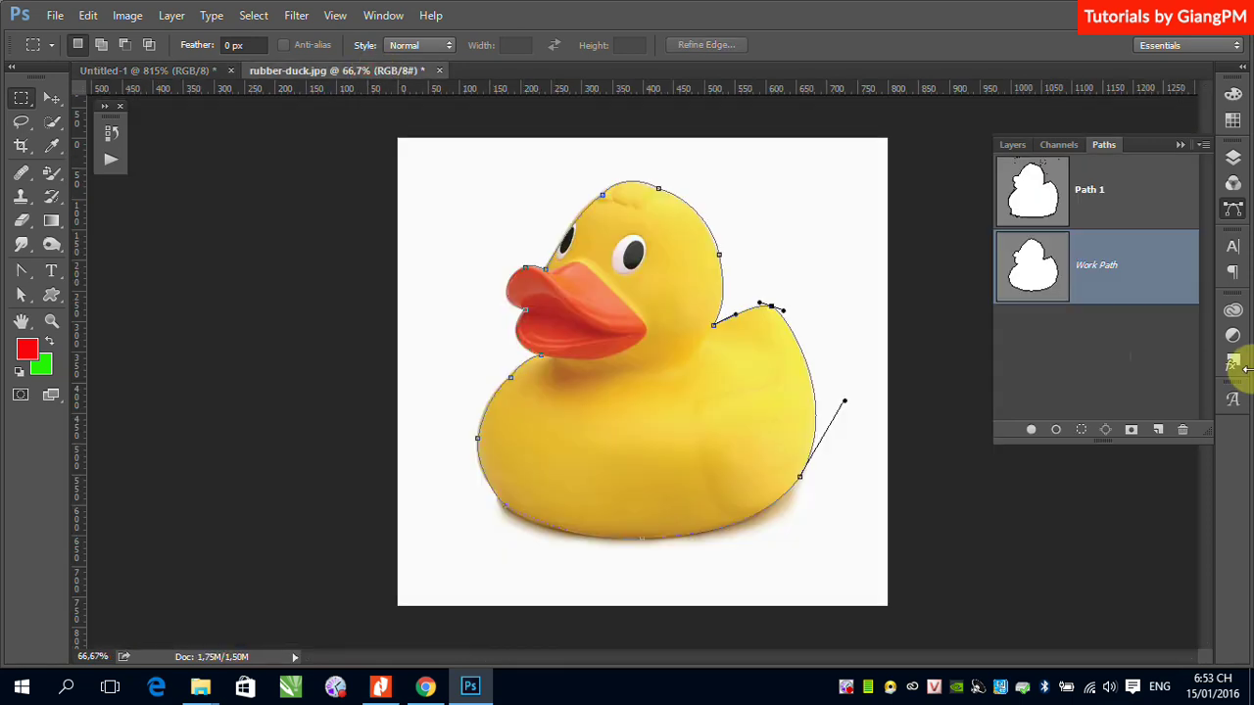
- Stroke the duck's Work Path in red using Stroke Path with Tool set to Pencil
right_click(1131, 291)
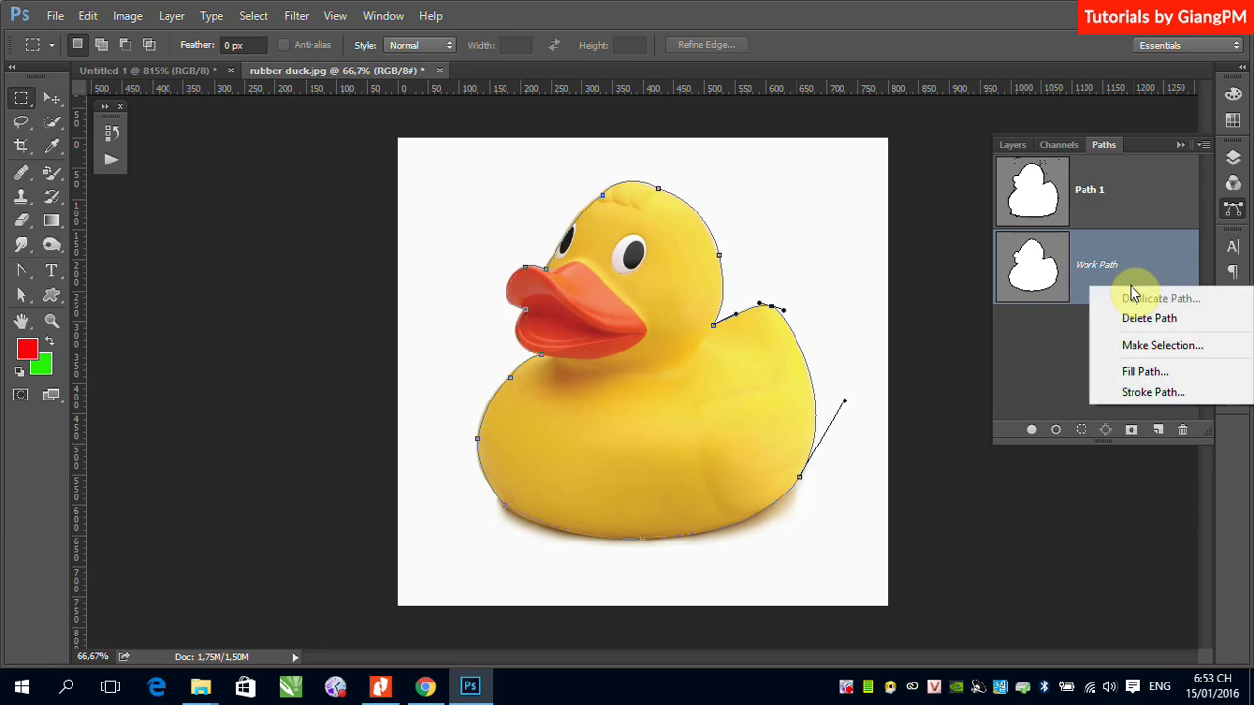
left_click(1141, 394)
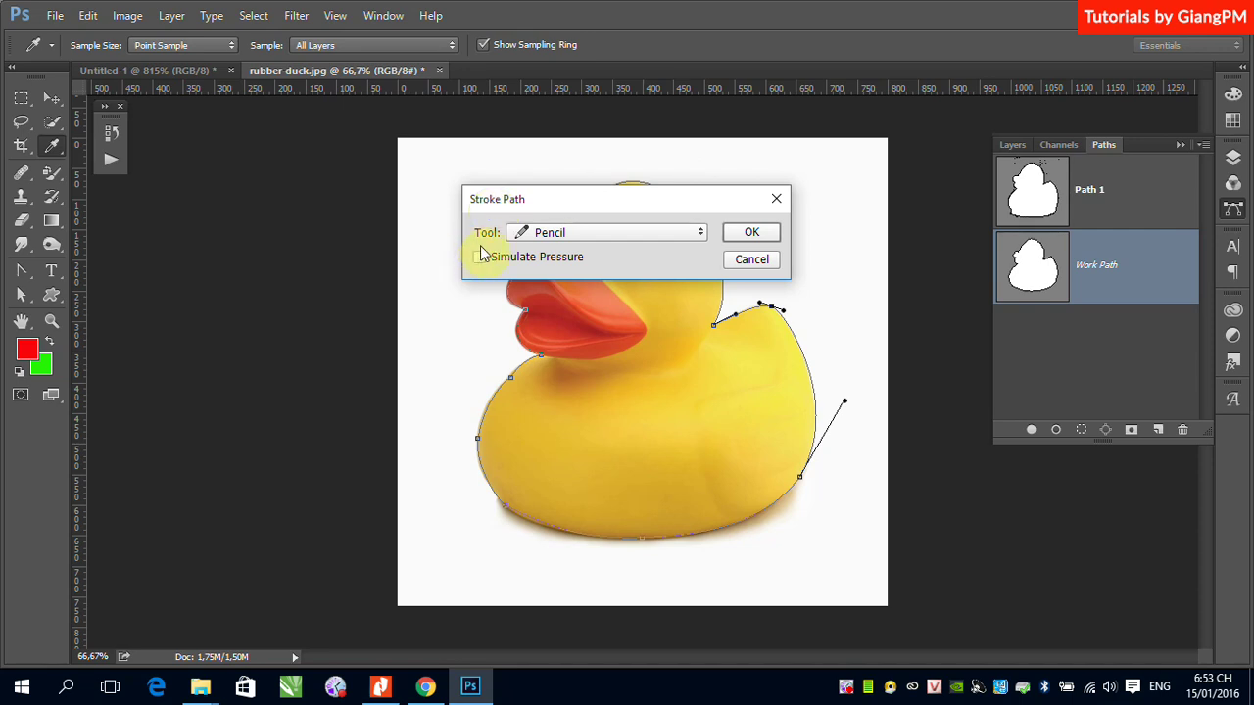
left_click(700, 233)
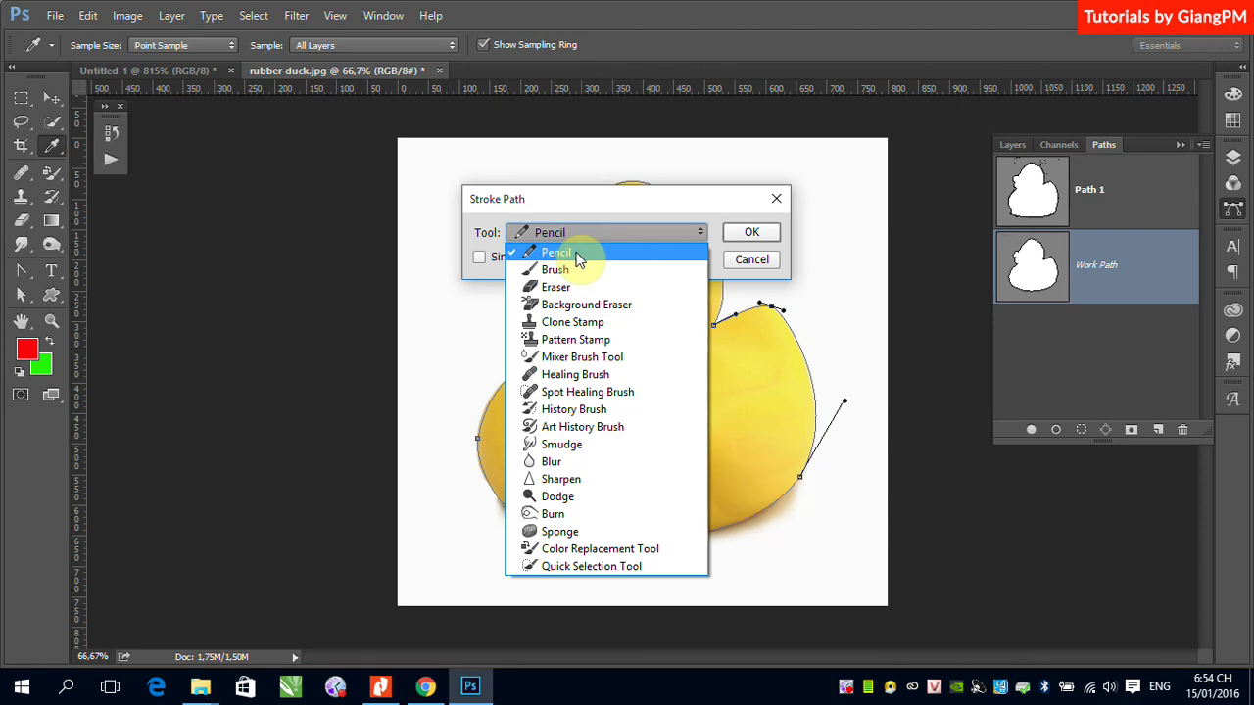
left_click(576, 253)
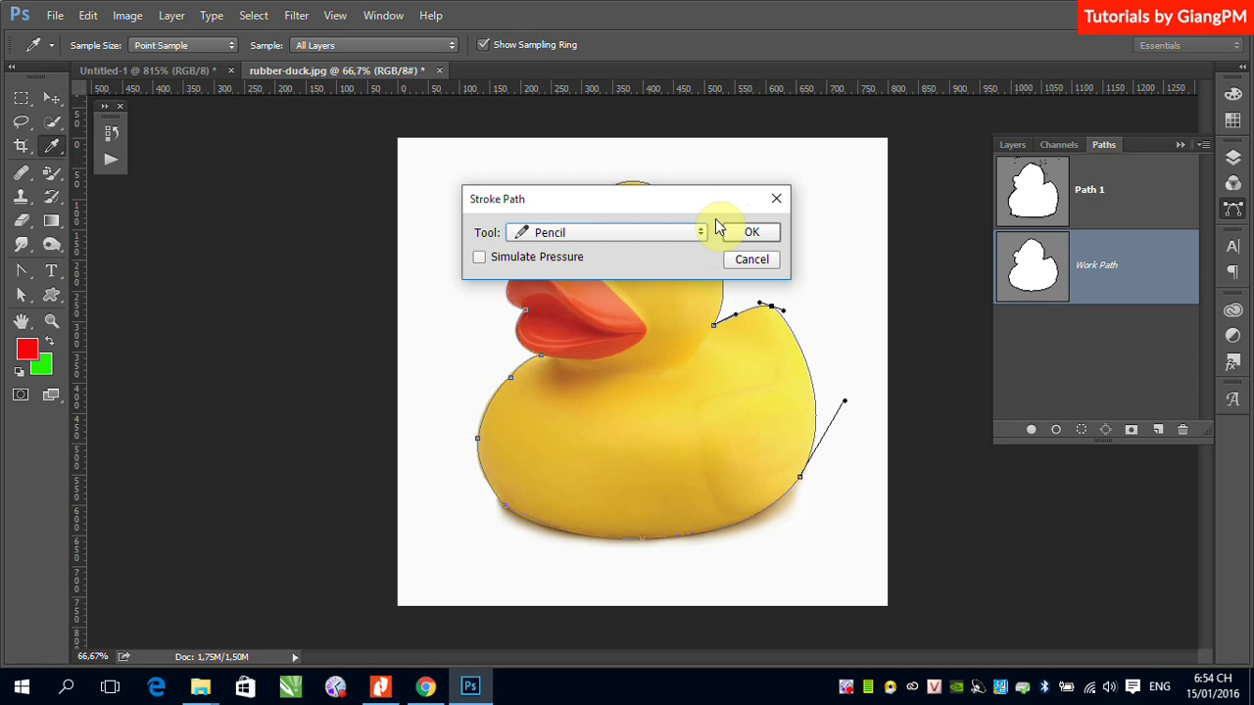
left_click(755, 237)
key("m")
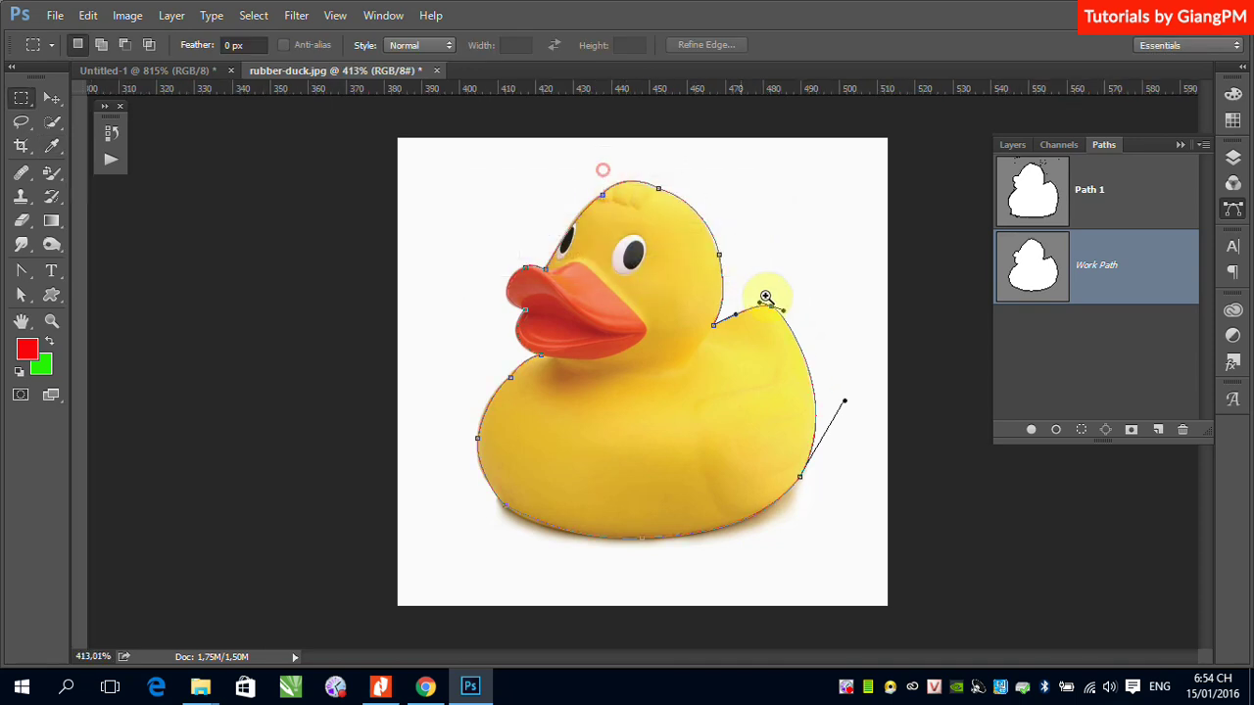
- Zoom in on the duck's head and undo the red pencil stroke
left_click_drag(603, 171, 1119, 368)
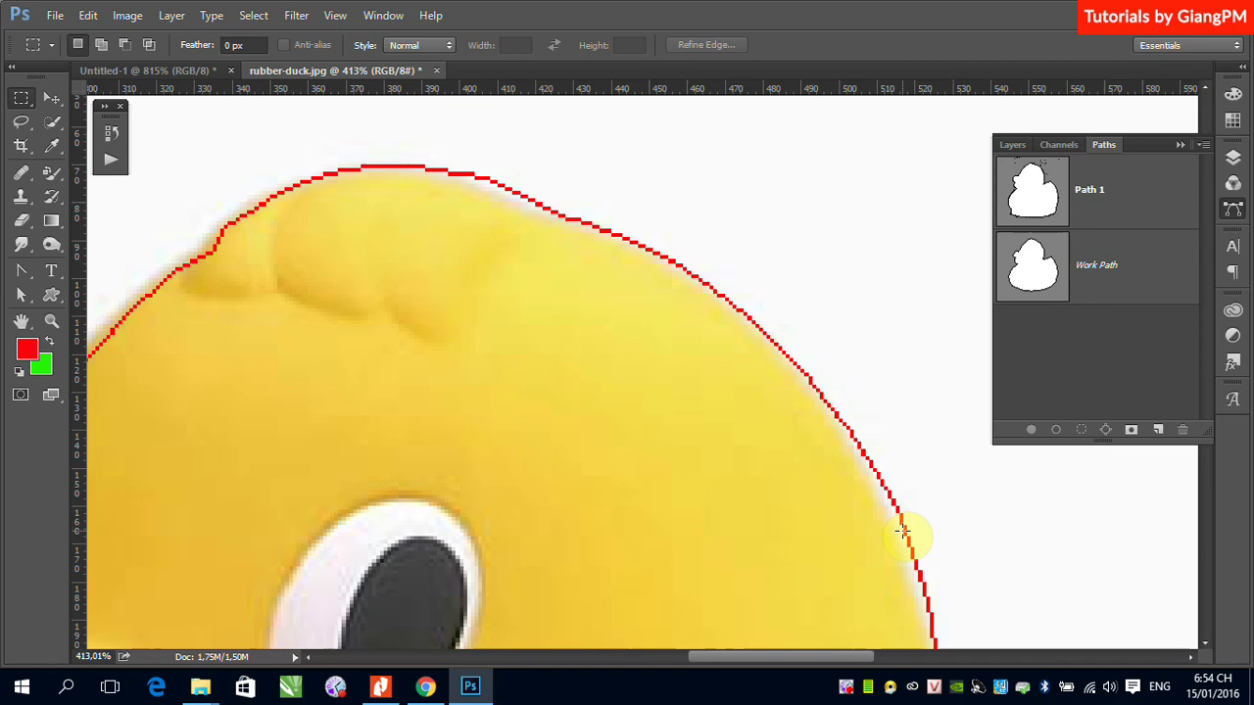
key("ctrl+alt+z")
key("ctrl+alt+z")
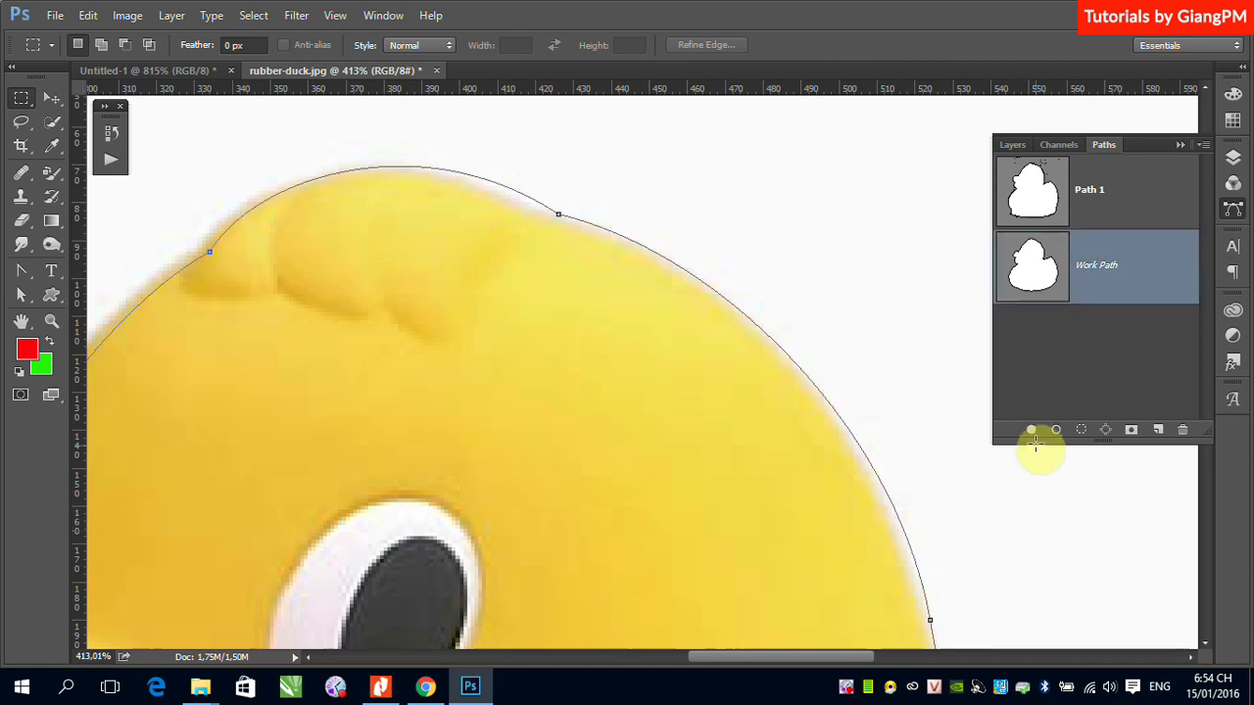
left_click(52, 174)
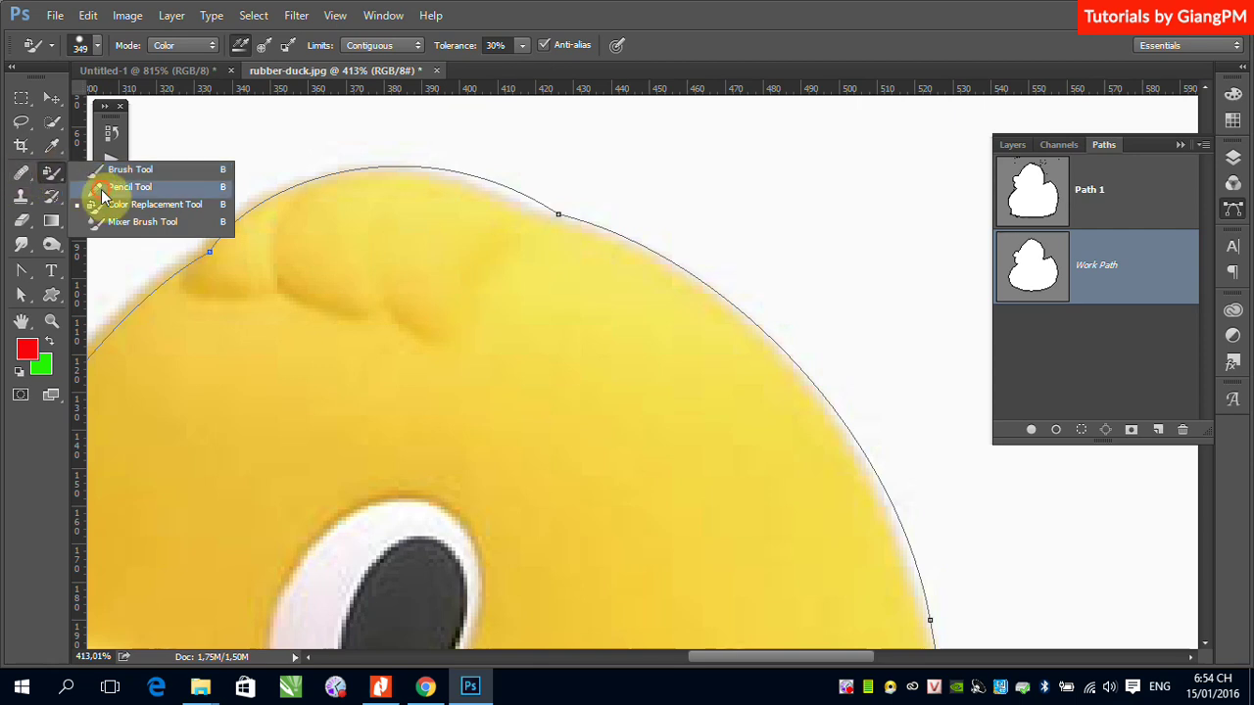
- Select the Pencil tool and set its size to 21 px
left_click(102, 187)
left_click(95, 45)
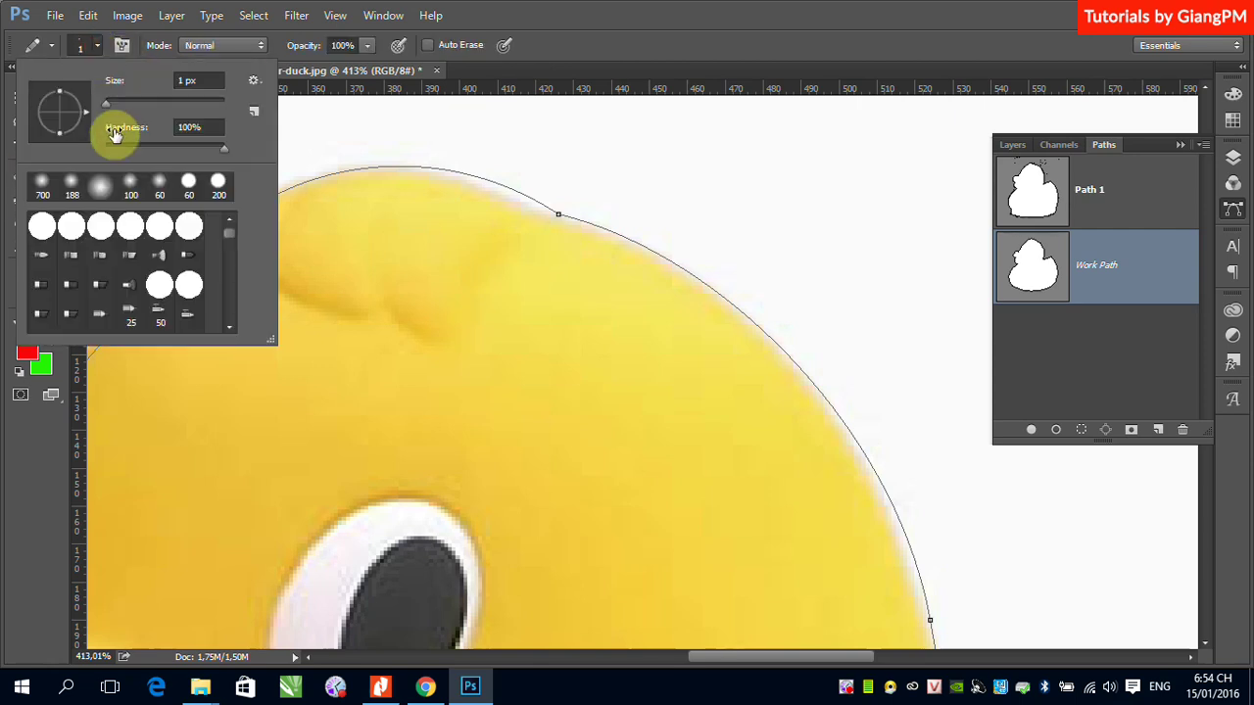
left_click_drag(107, 104, 118, 108)
left_click(567, 10)
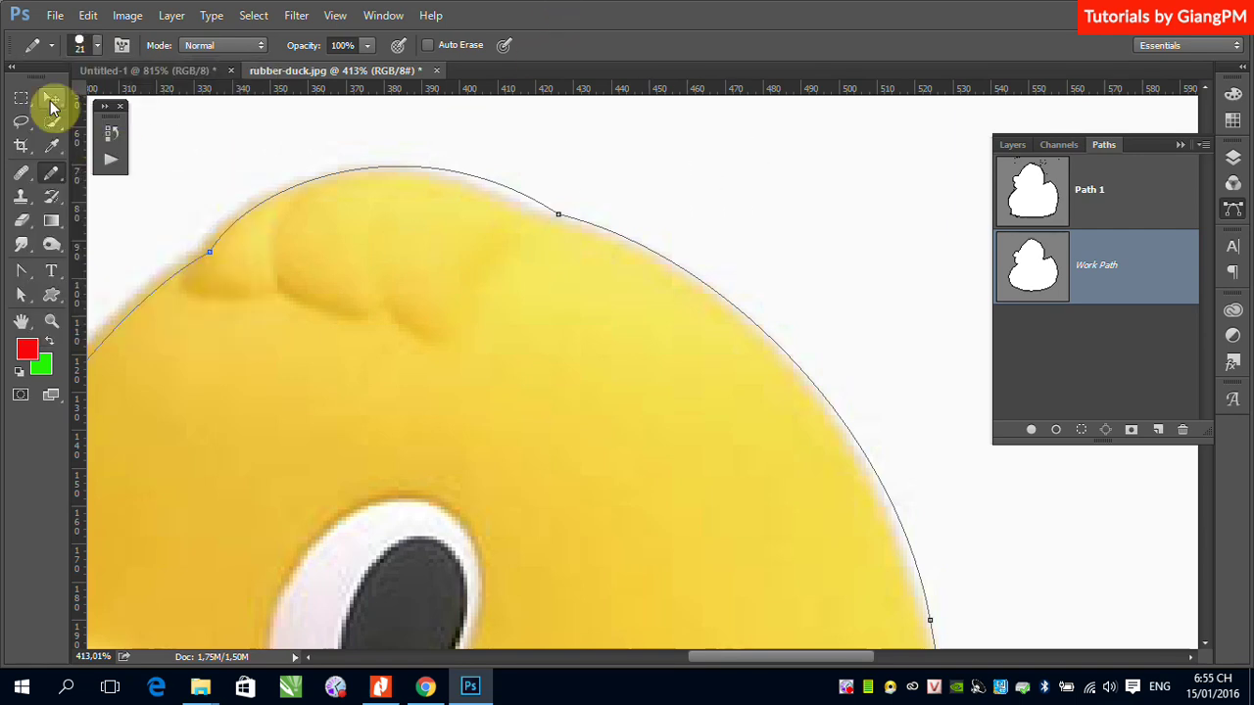
- Stroke the Work Path with the 21 px pencil, then undo the thick red stroke
left_click(52, 102)
right_click(1120, 280)
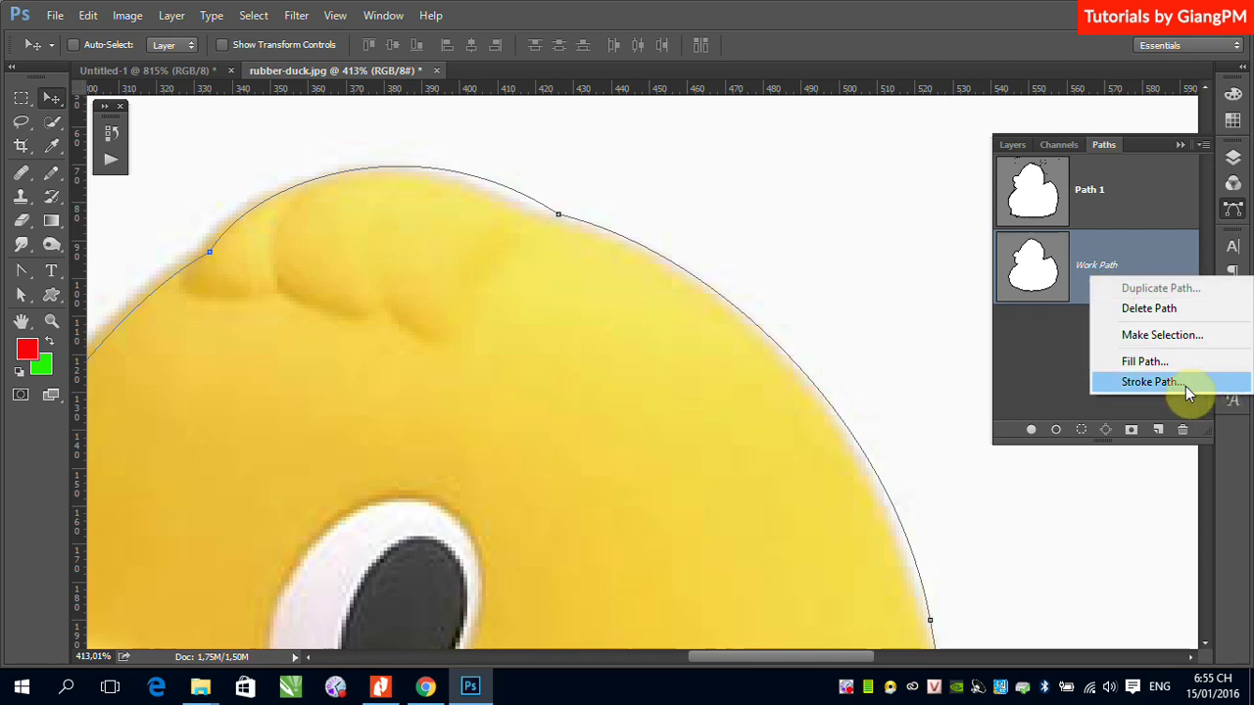
left_click(1187, 392)
left_click(748, 234)
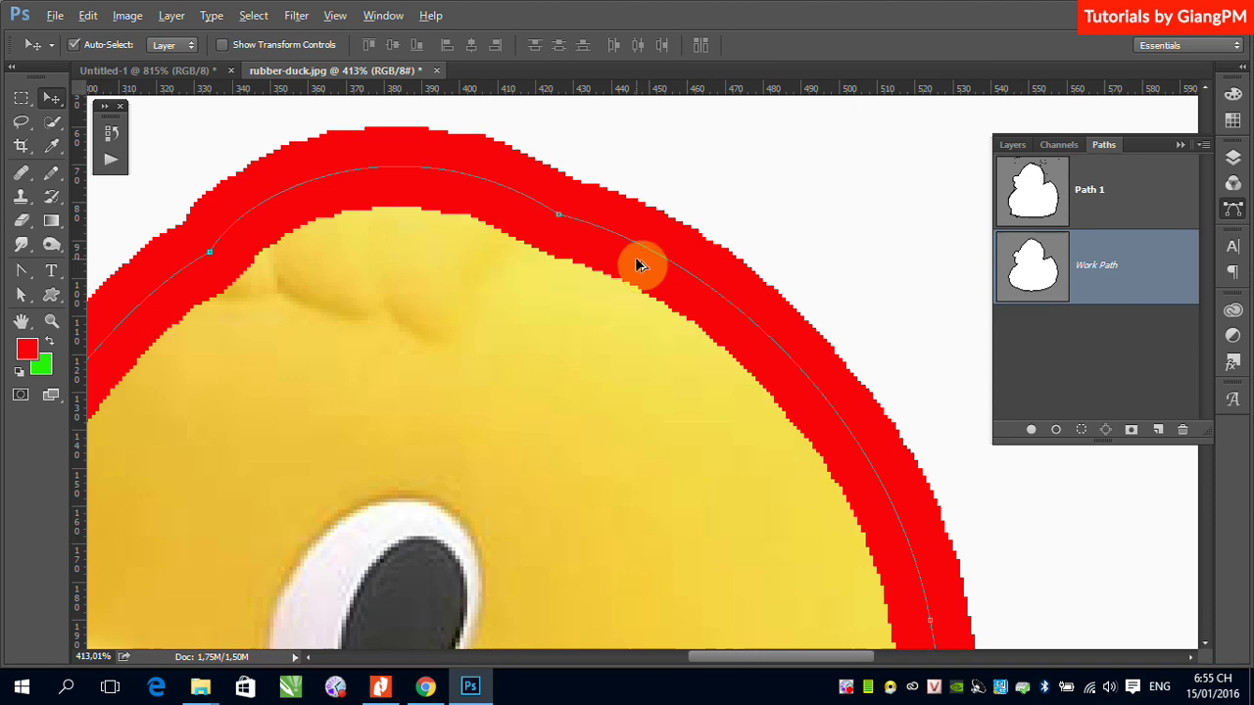
key("ctrl+z")
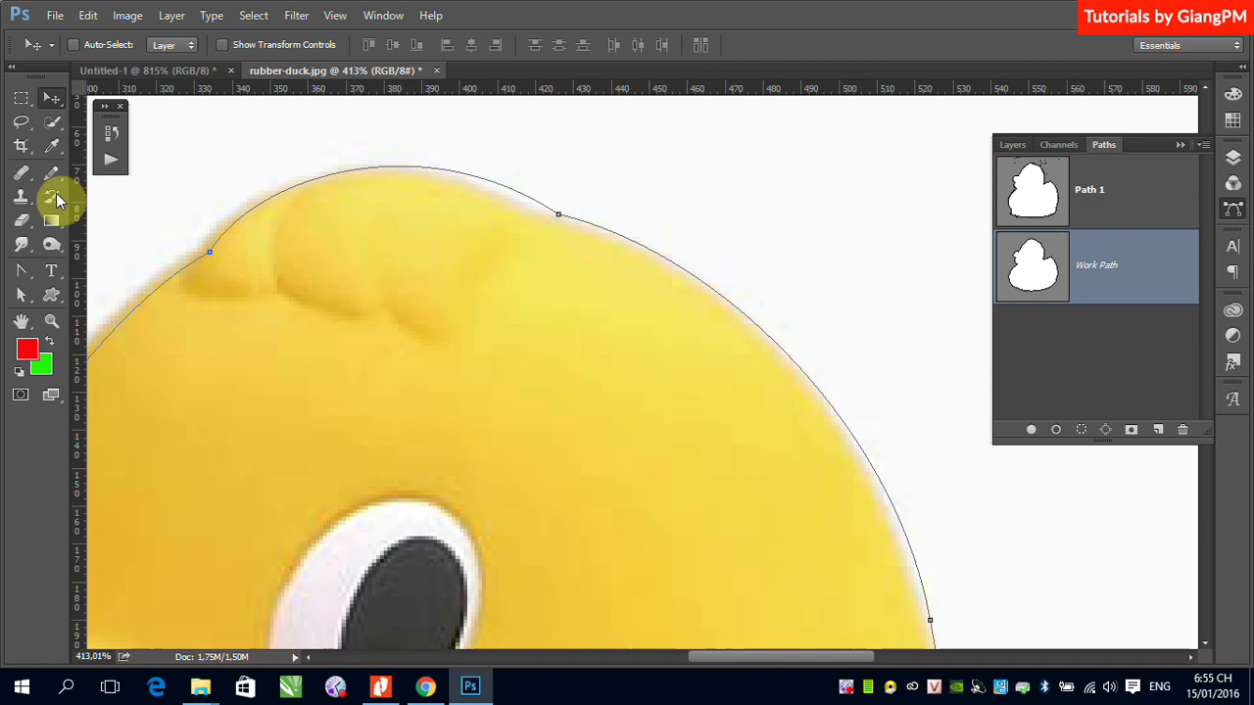
- Select the Brush tool and set it to 5 px size with 0 hardness
right_click(55, 181)
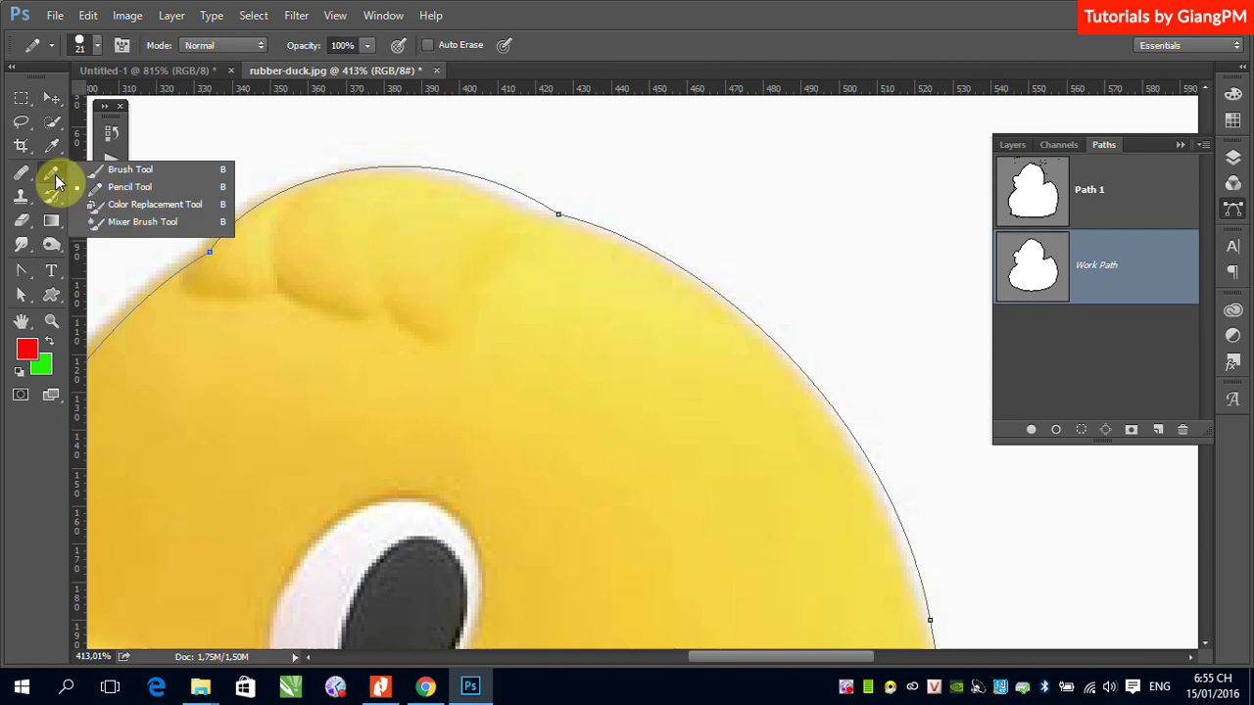
left_click(152, 173)
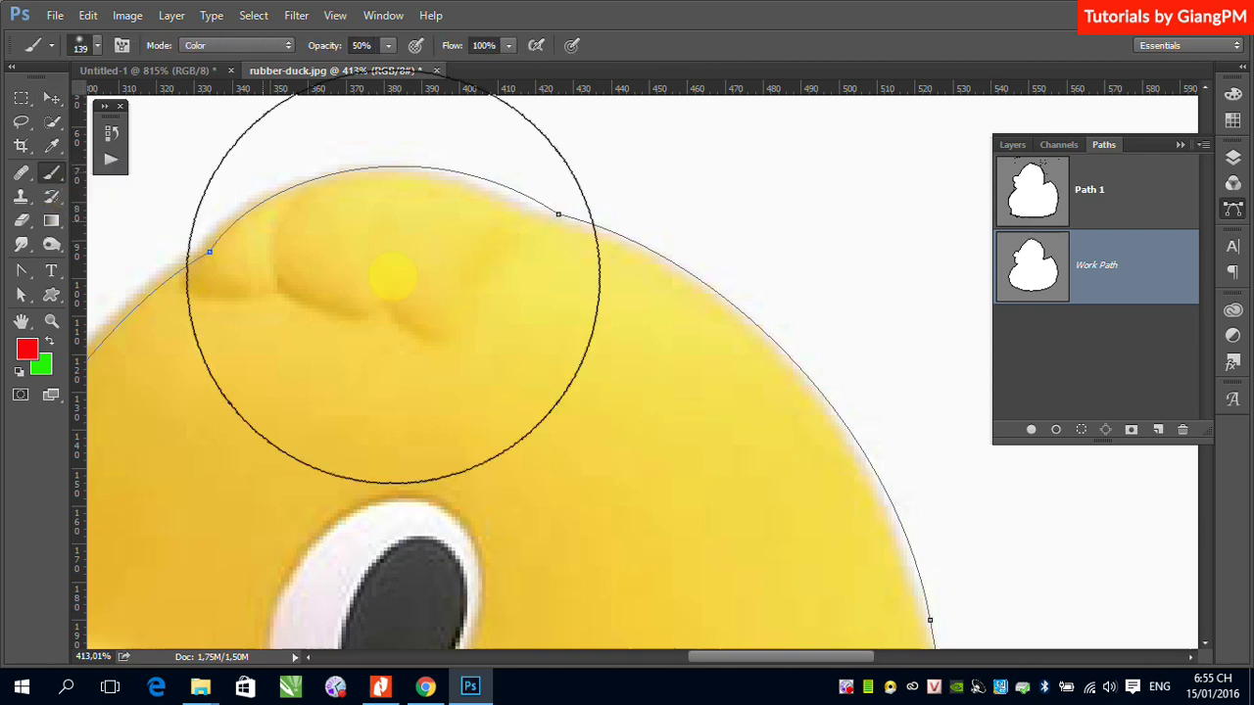
left_click(90, 45)
left_click(191, 81)
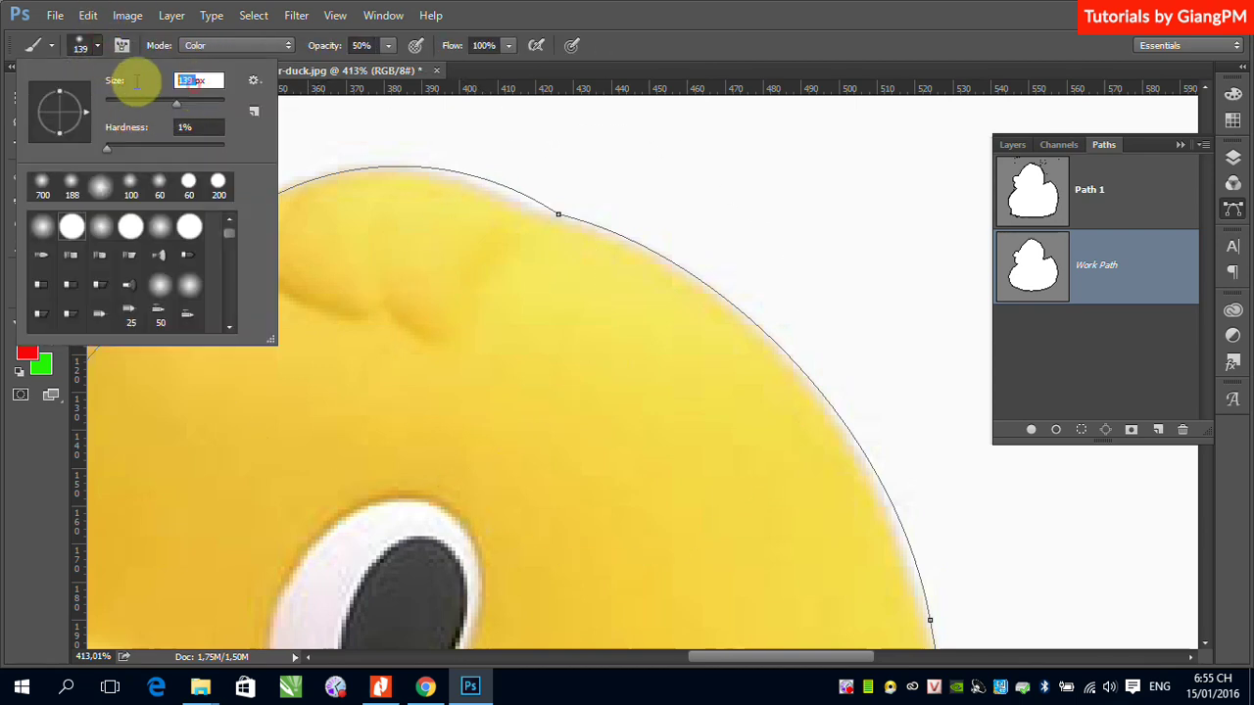
type("5")
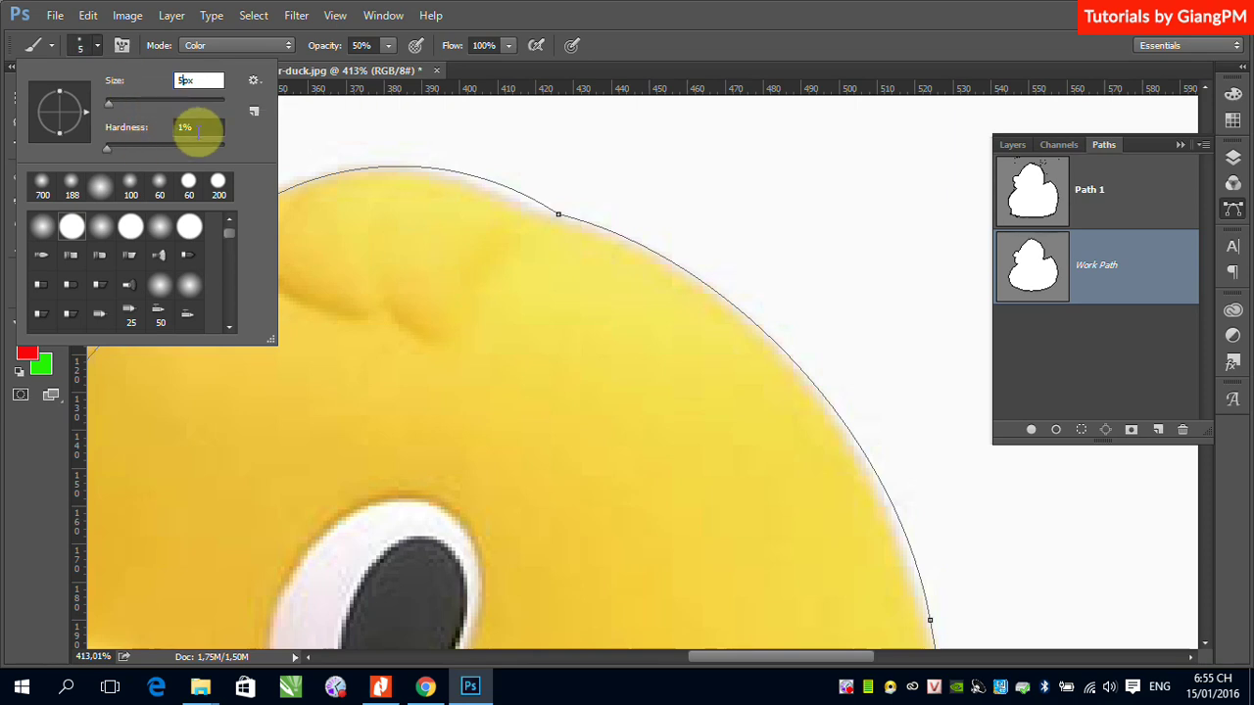
key("Tab")
type("0")
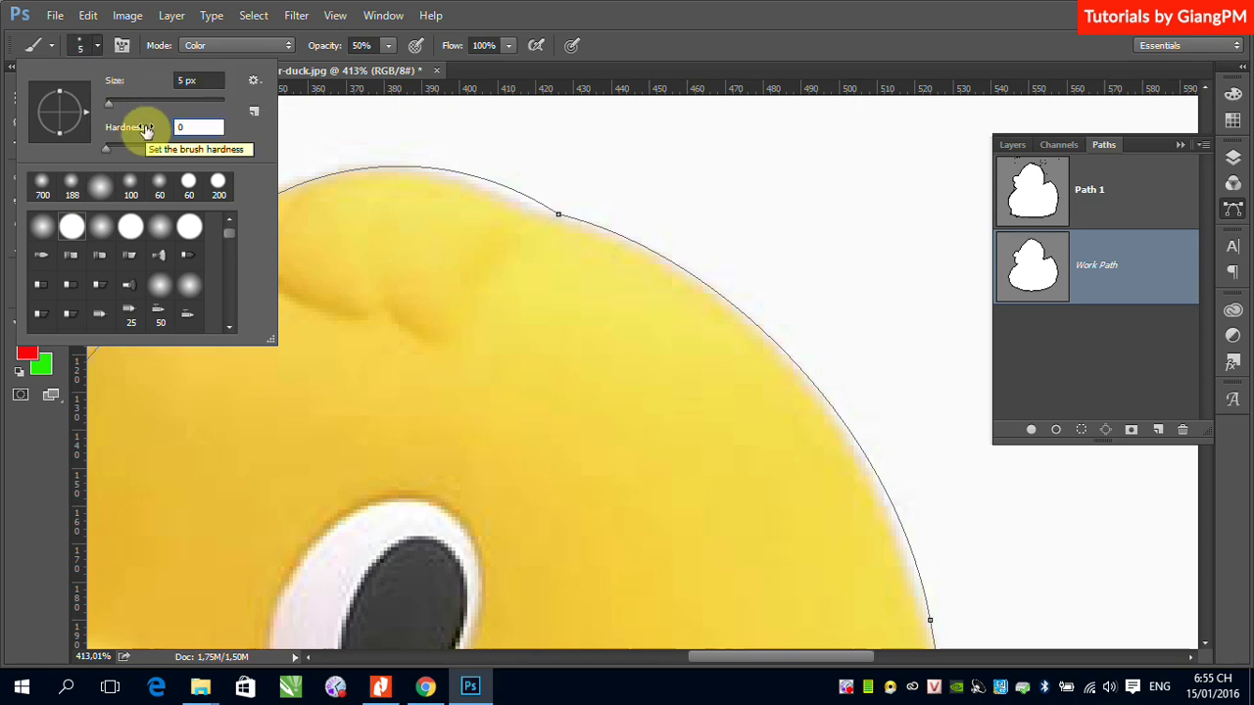
left_click(813, 15)
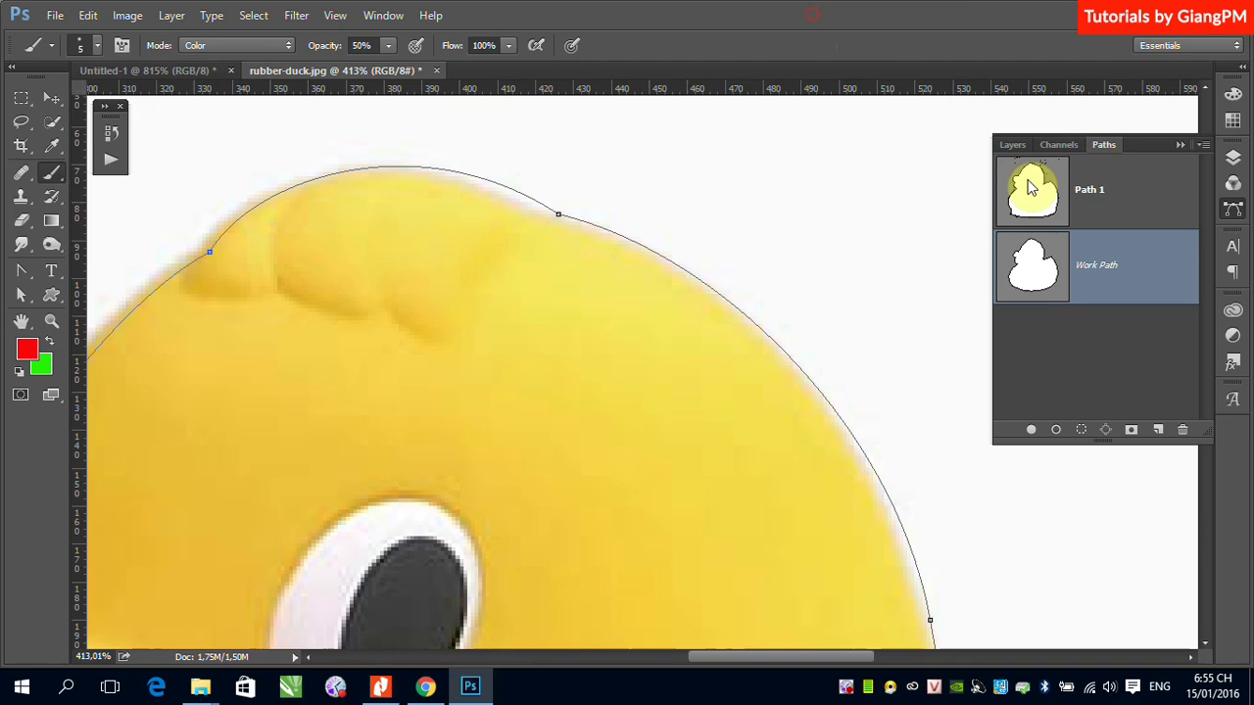
- Stroke the Work Path using the Brush instead of the Pencil
right_click(1120, 285)
left_click(1154, 388)
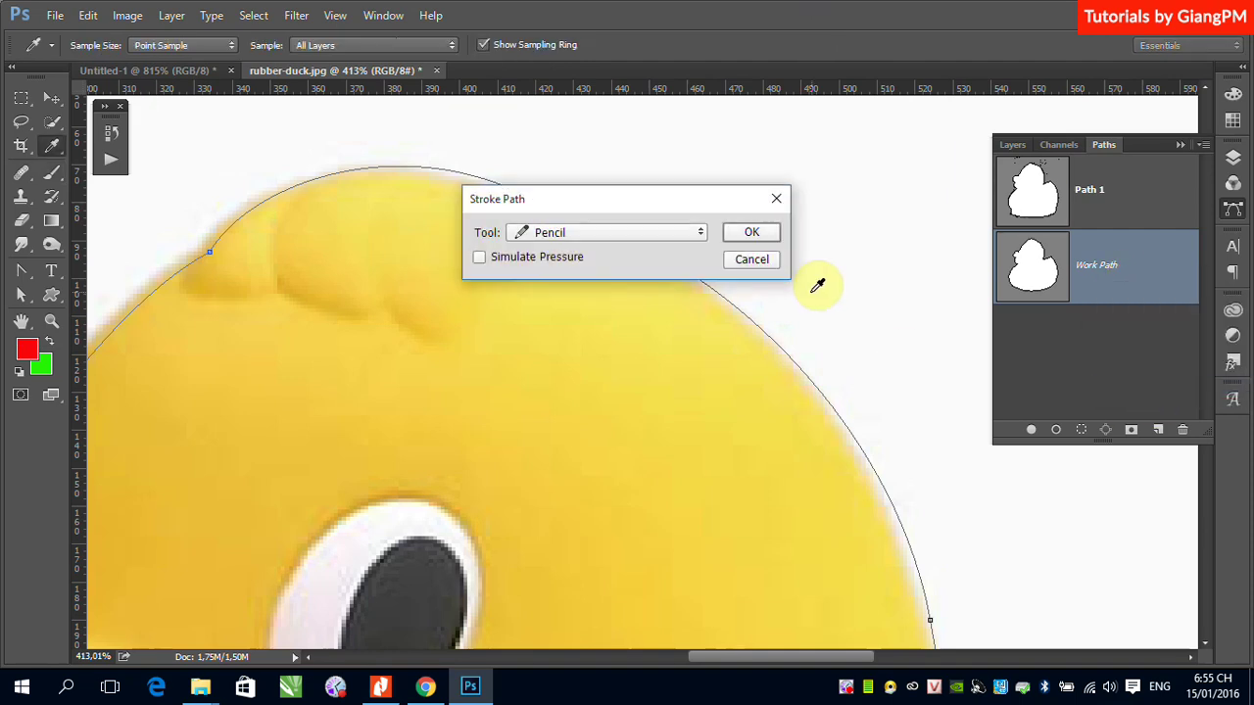
left_click(701, 233)
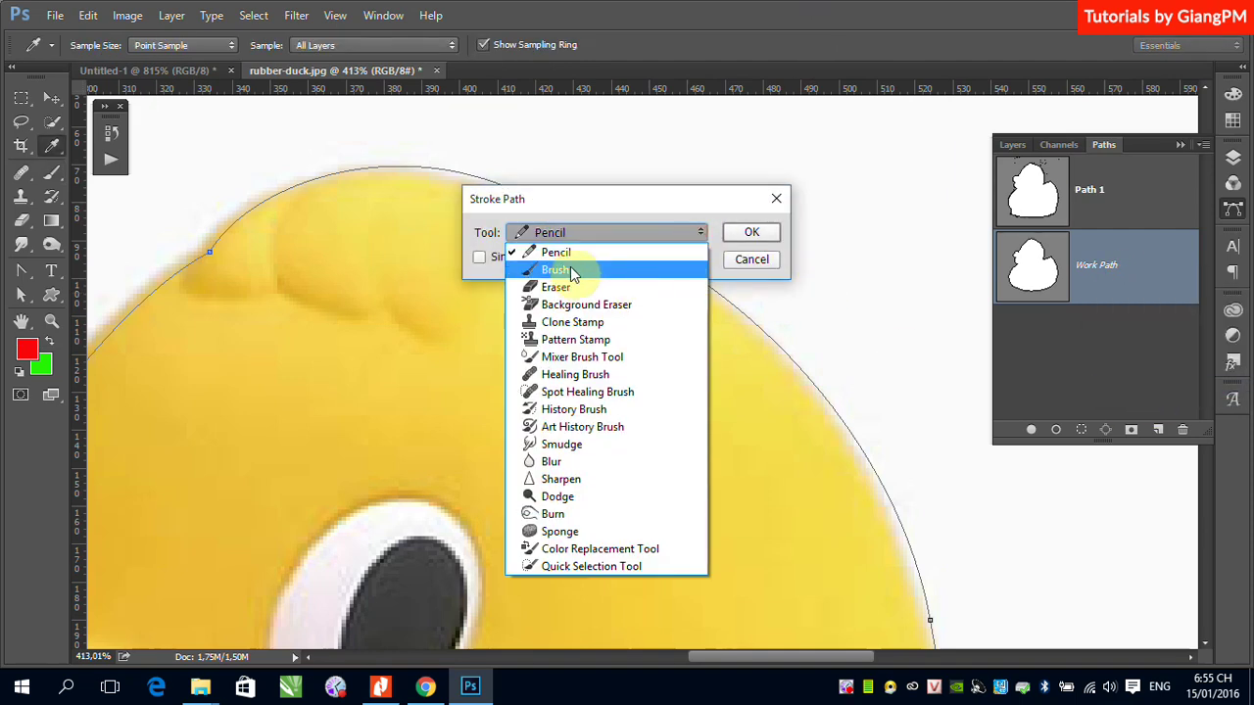
left_click(576, 273)
left_click(750, 236)
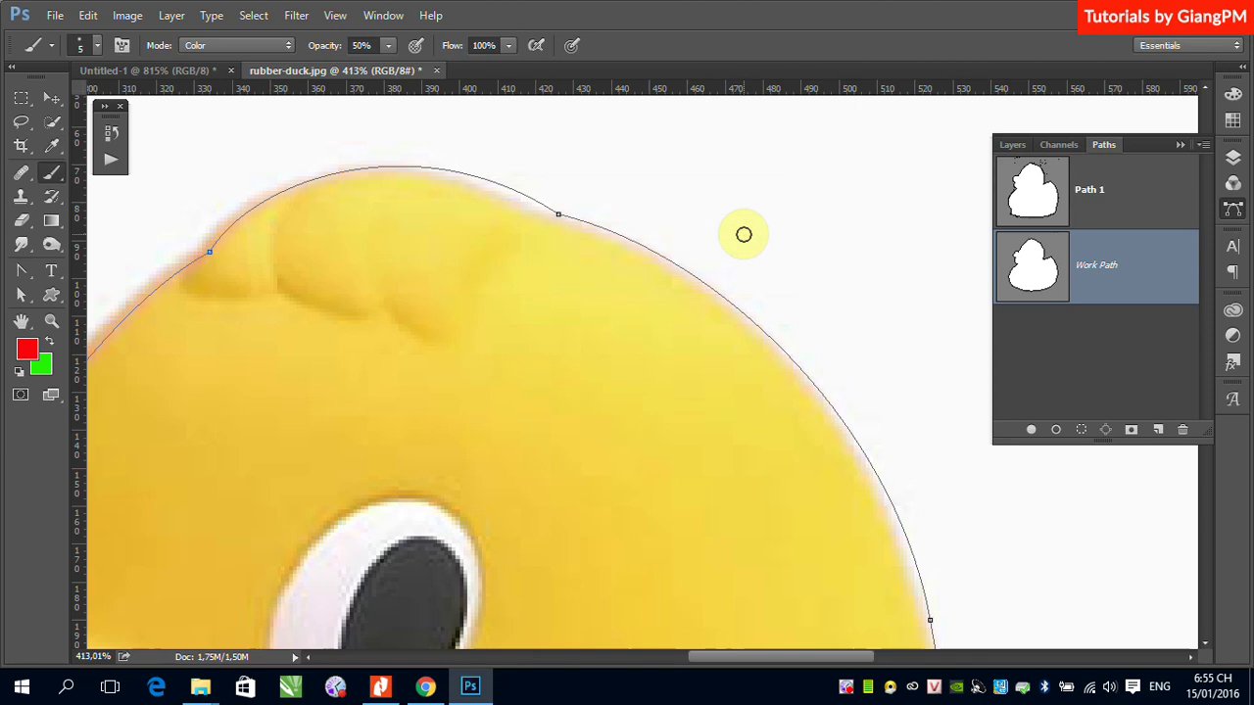
- Set brush opacity to 100% and mode to Normal, then stroke the Work Path again
left_click(388, 46)
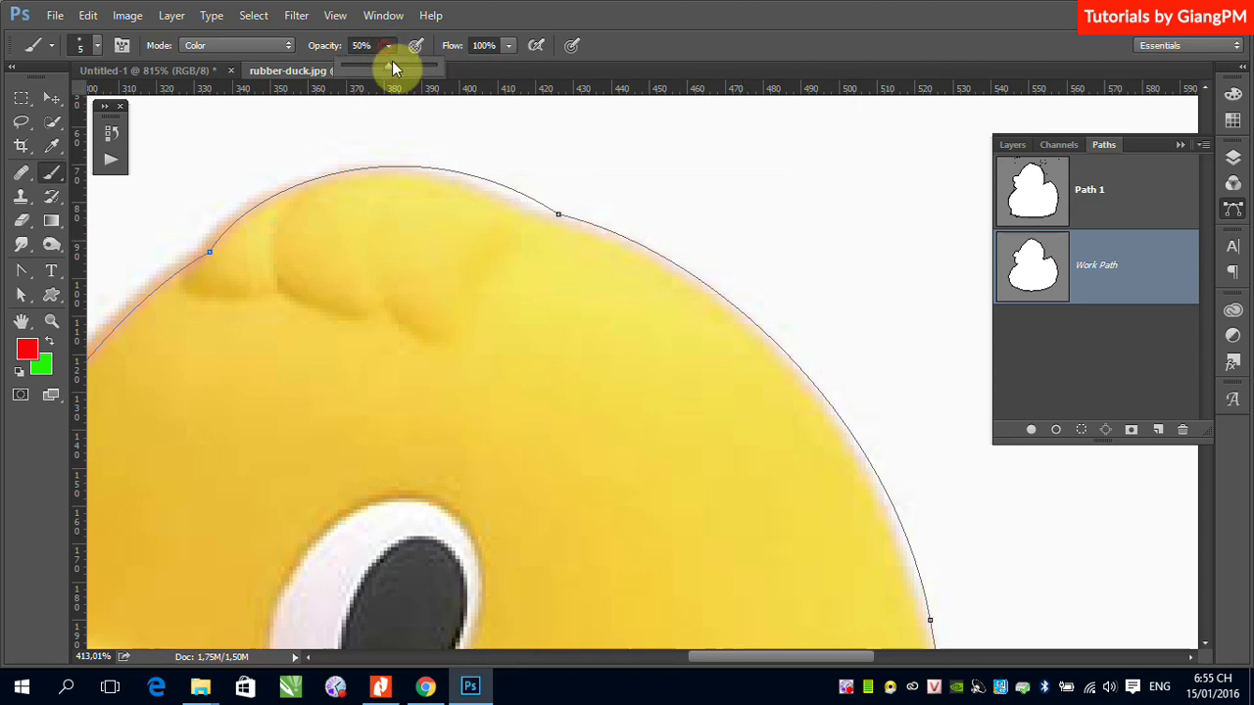
left_click_drag(388, 66, 446, 68)
left_click(284, 46)
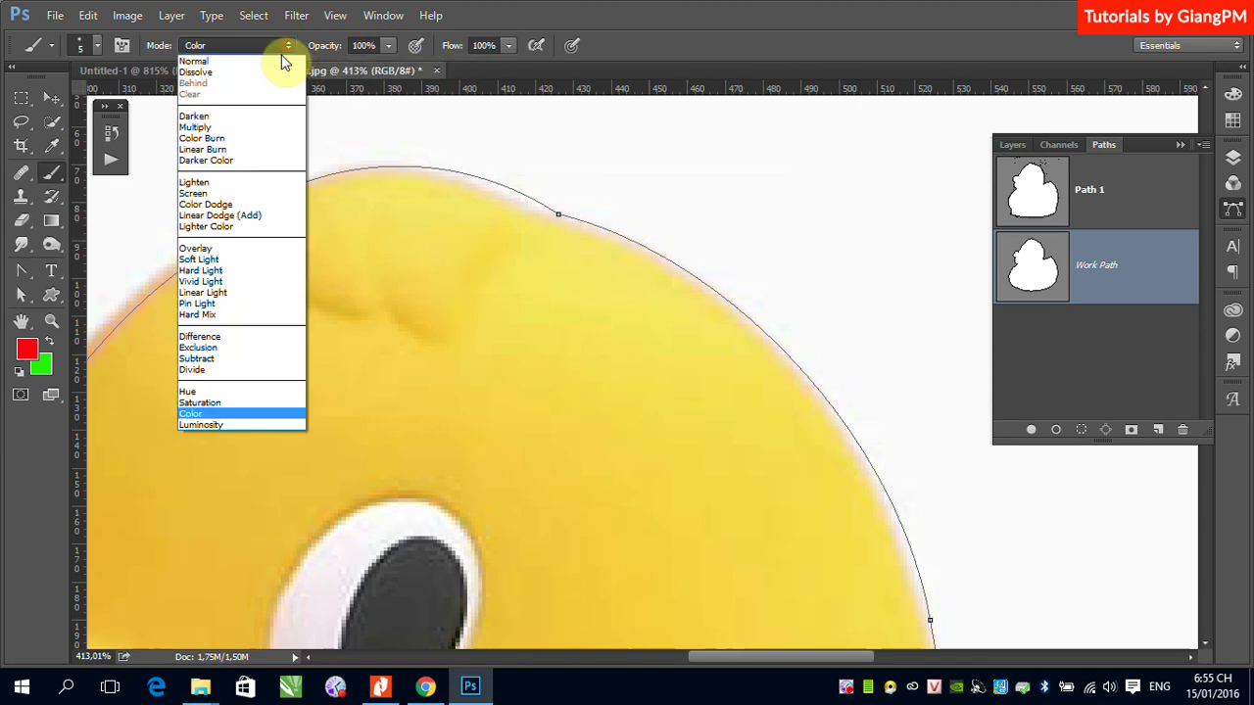
left_click(195, 60)
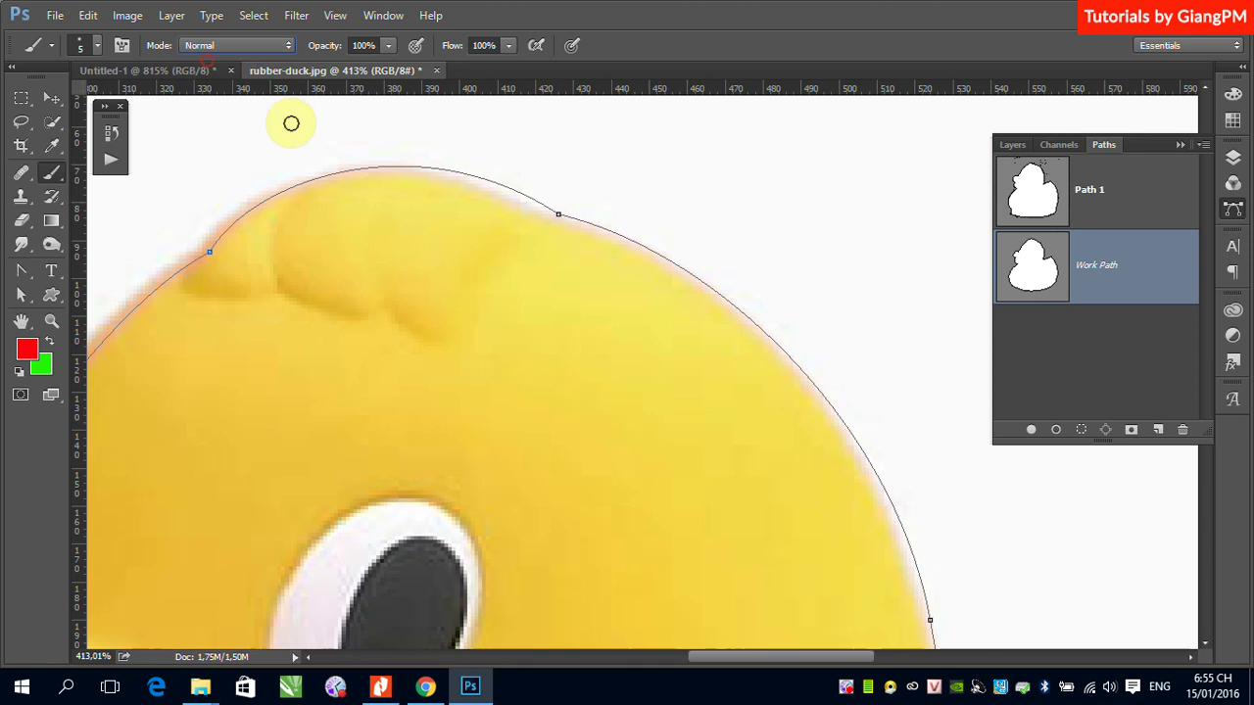
right_click(53, 173)
left_click(769, 20)
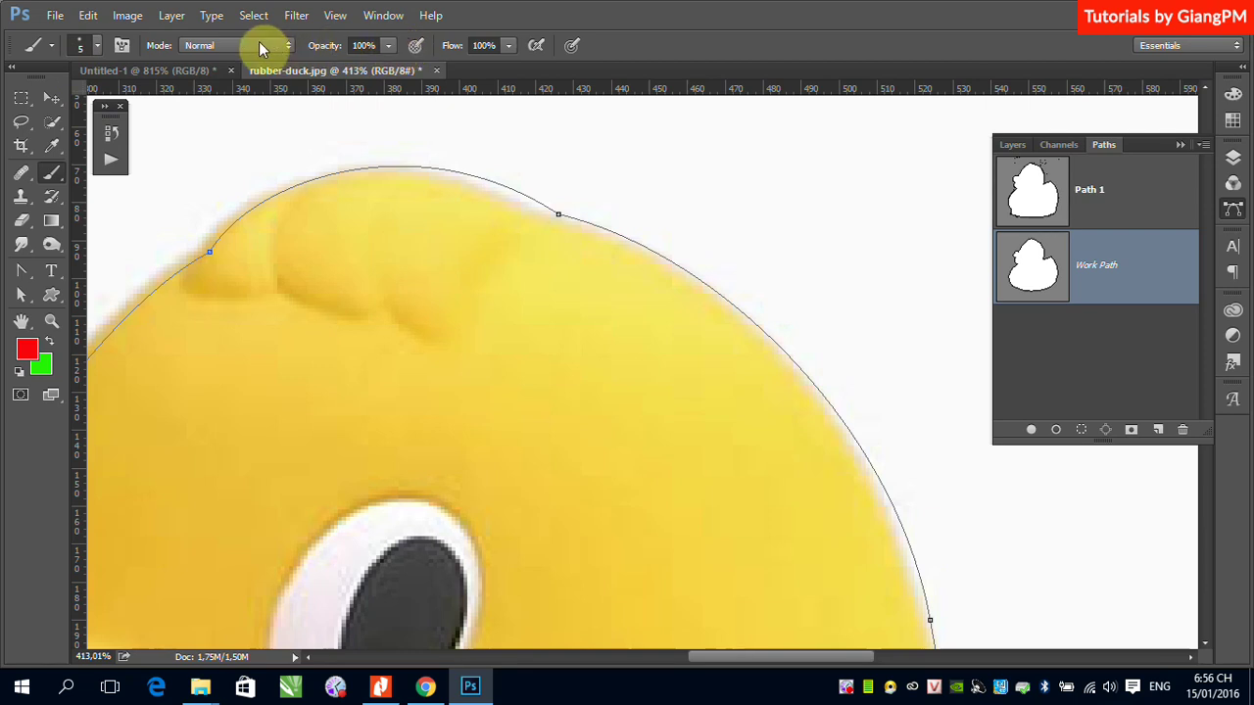
right_click(1140, 284)
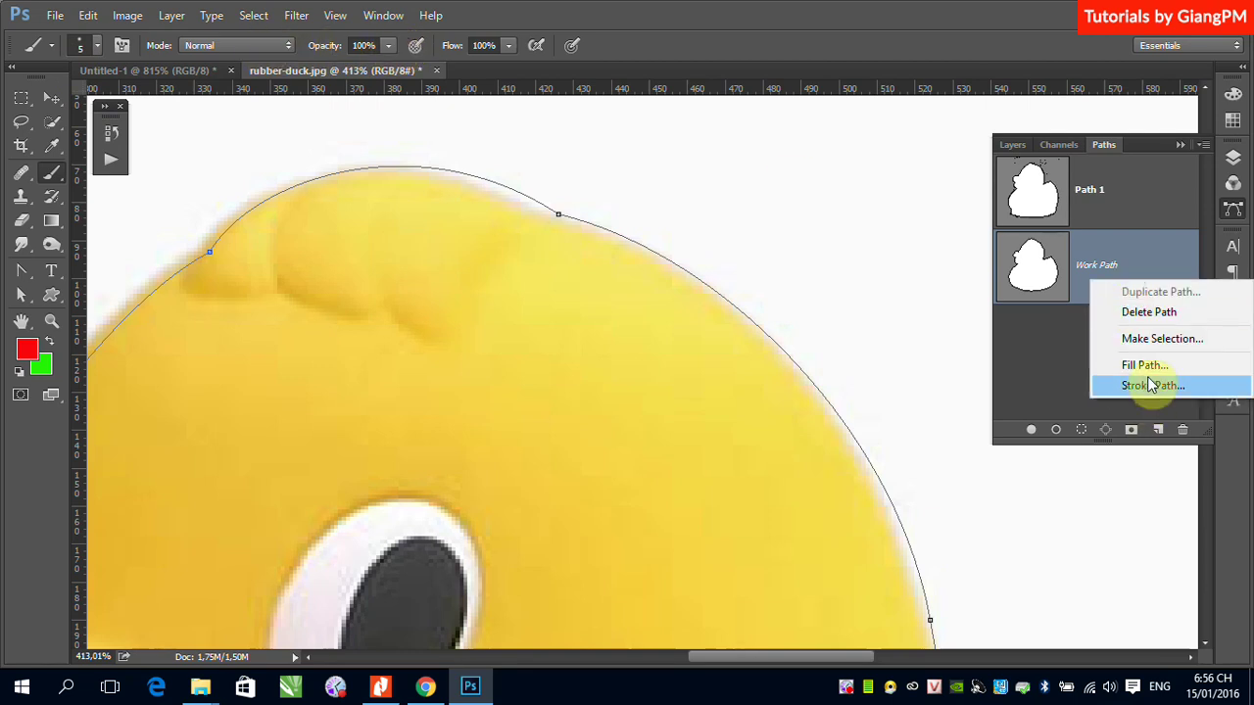
left_click(1153, 385)
left_click(751, 234)
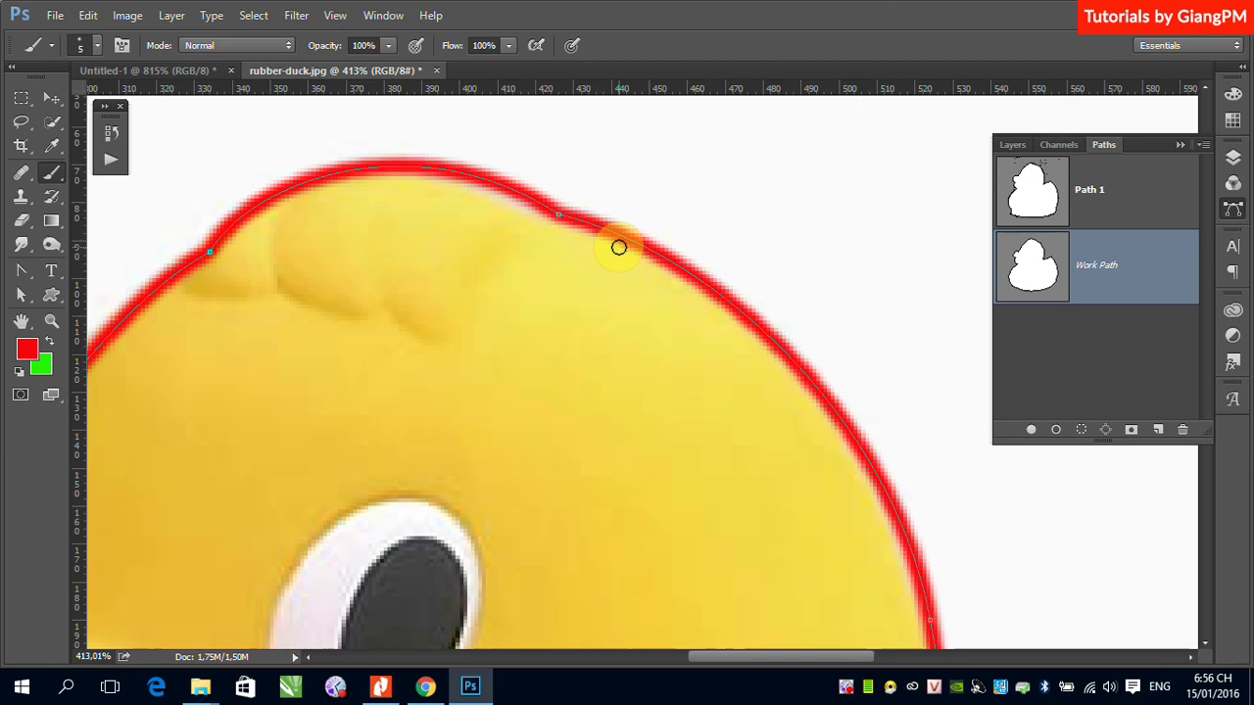
- Select the Eraser and set it to 20 px size with 0% hardness
left_click(21, 221)
left_click(97, 45)
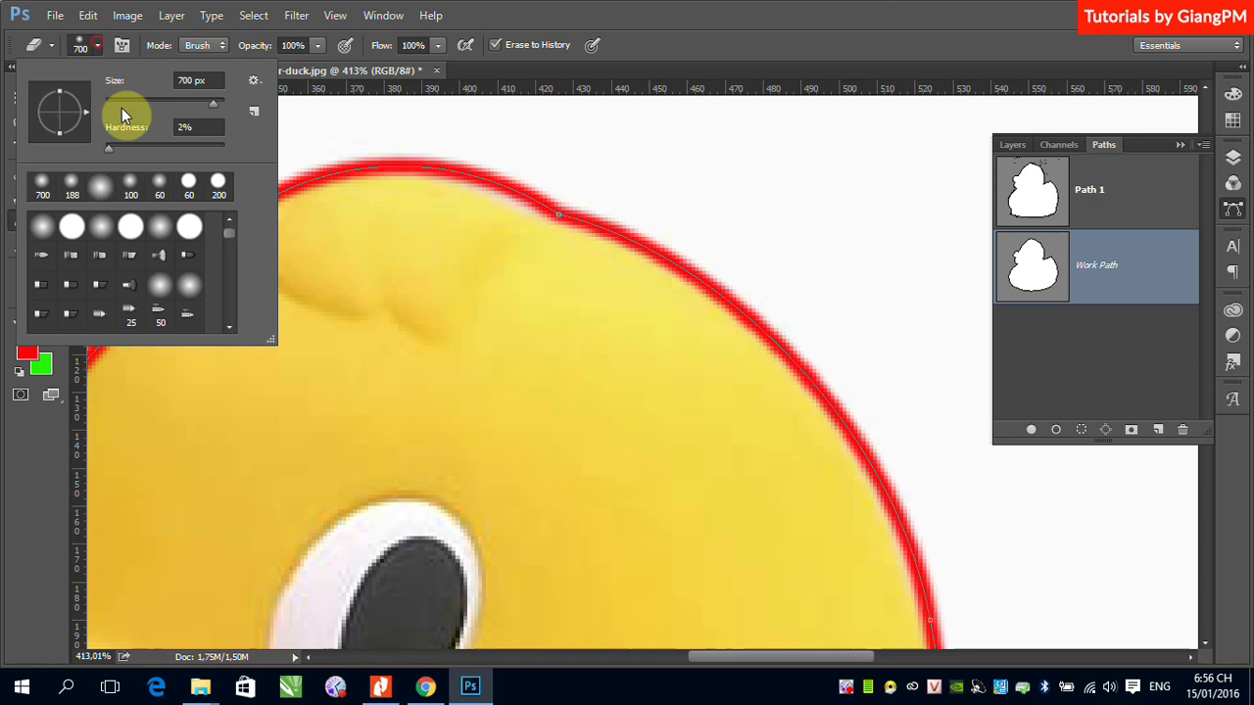
left_click_drag(207, 101, 122, 106)
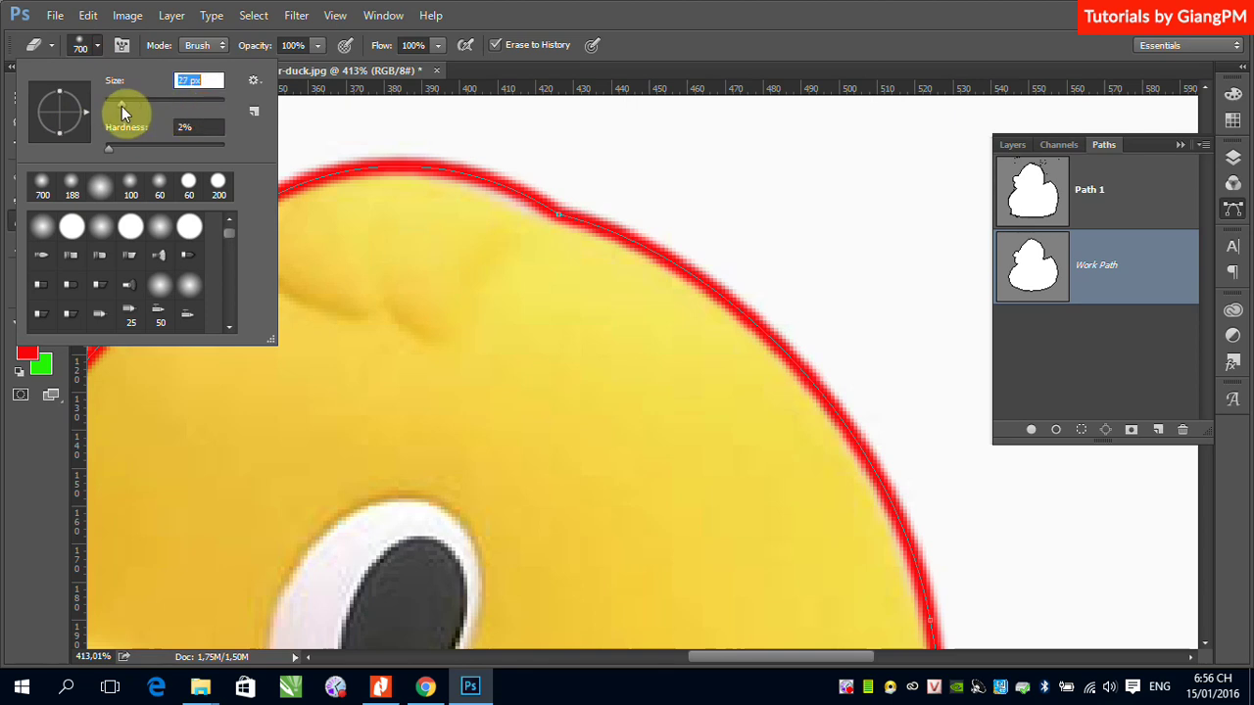
left_click(196, 81)
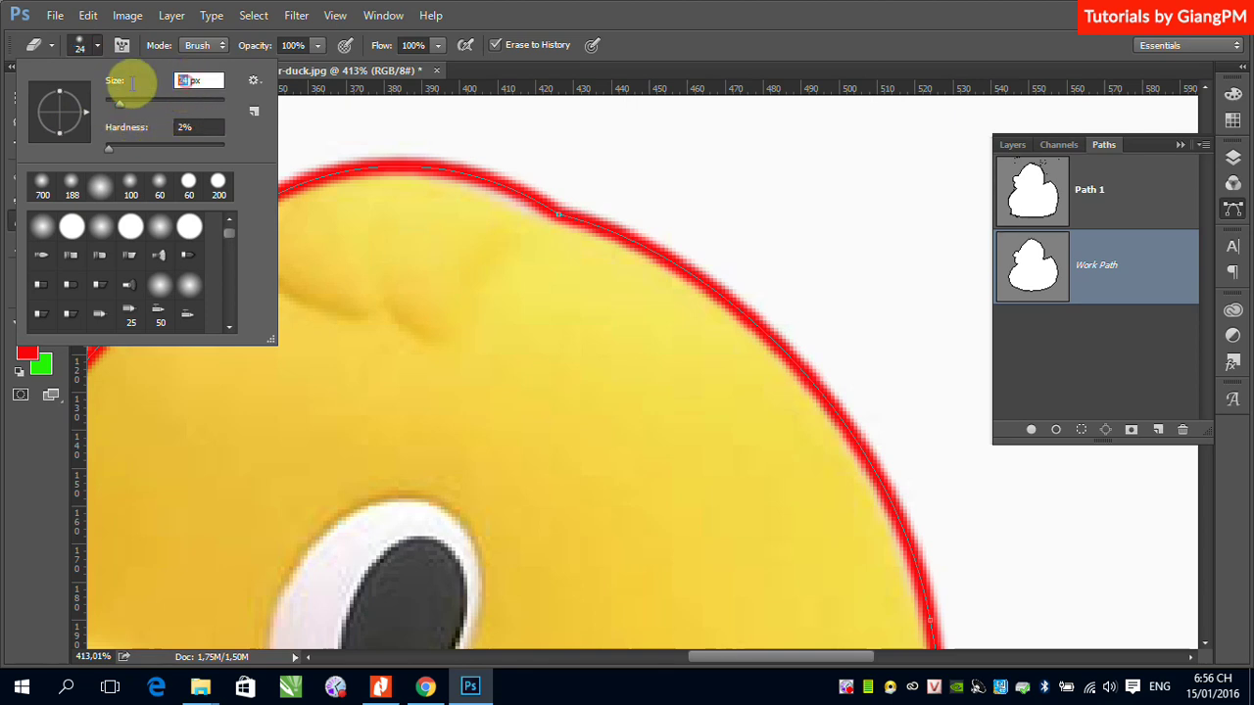
key("BackSpace")
key("BackSpace")
type("1")
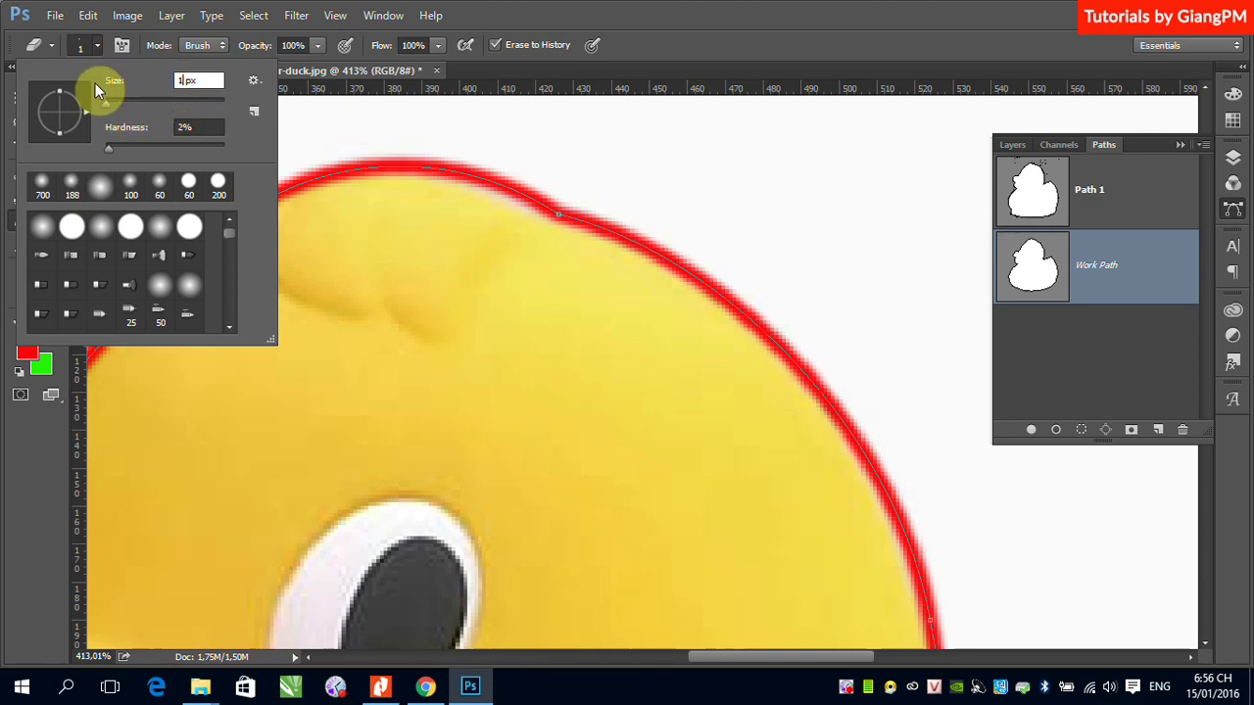
key("BackSpace")
type("20")
left_click_drag(110, 147, 99, 148)
left_click(637, 44)
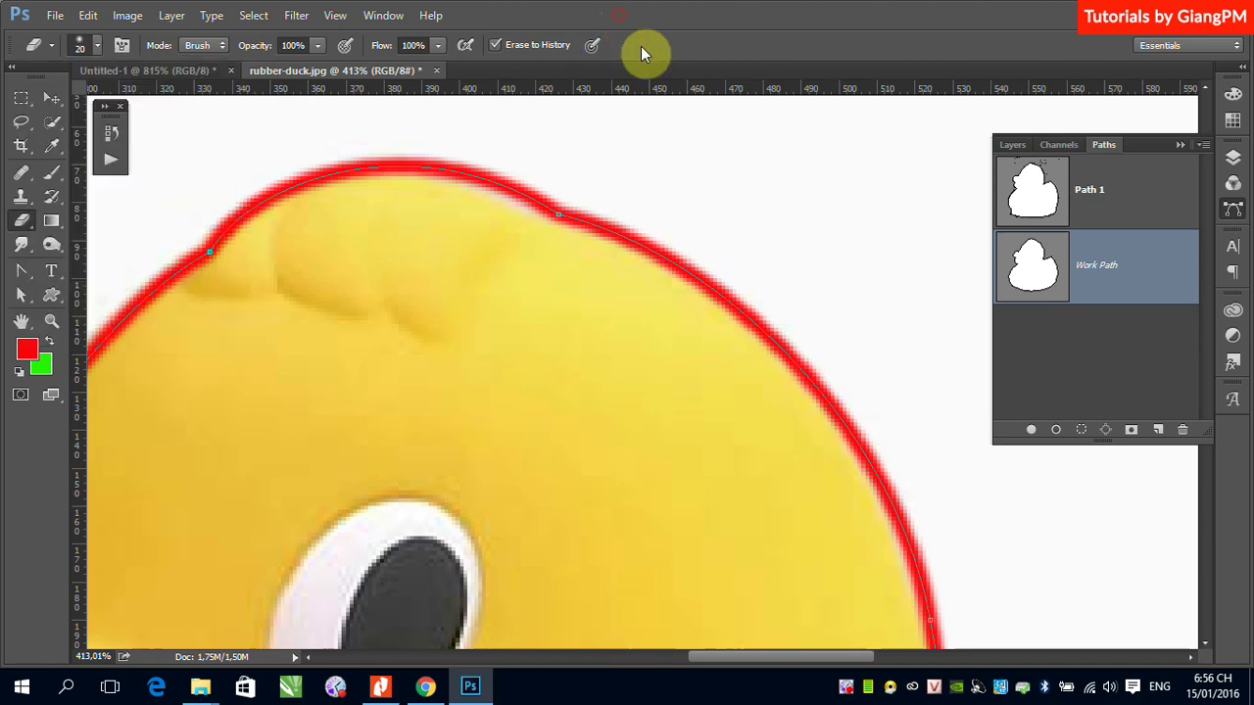
- Stroke the Work Path with the Eraser to wipe the red outline
right_click(1140, 284)
left_click(1114, 265)
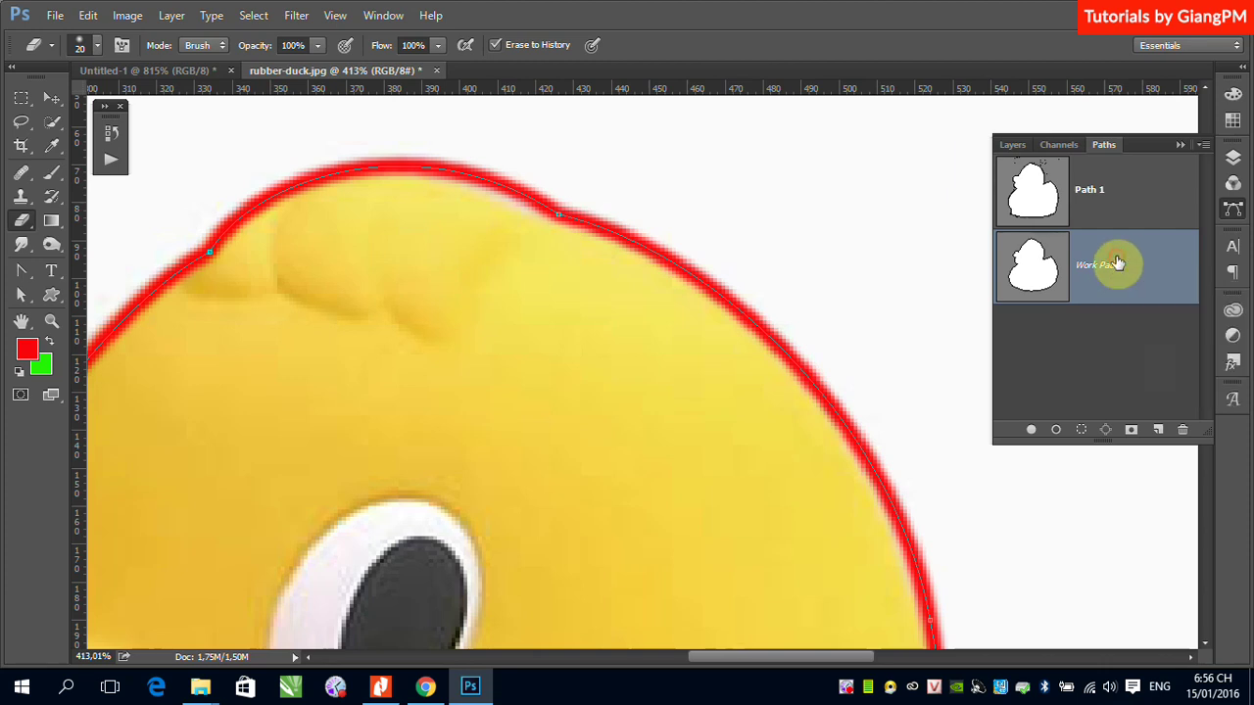
right_click(1133, 288)
left_click(1153, 391)
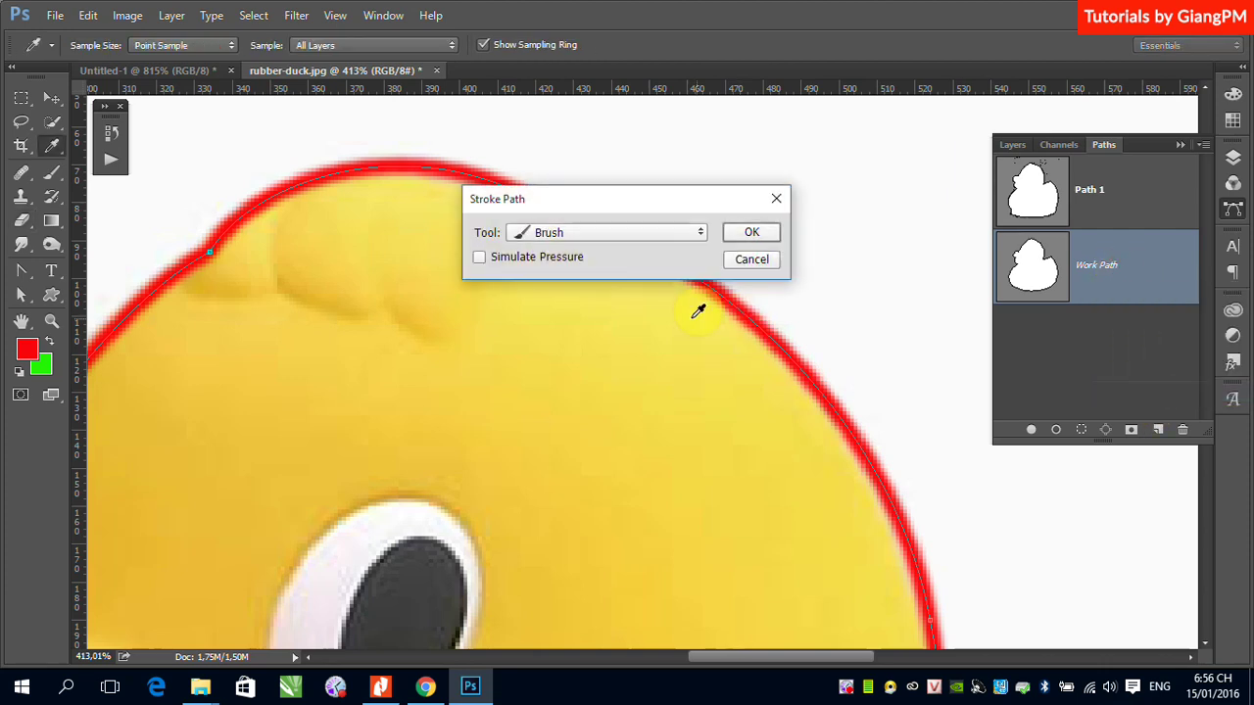
left_click(700, 234)
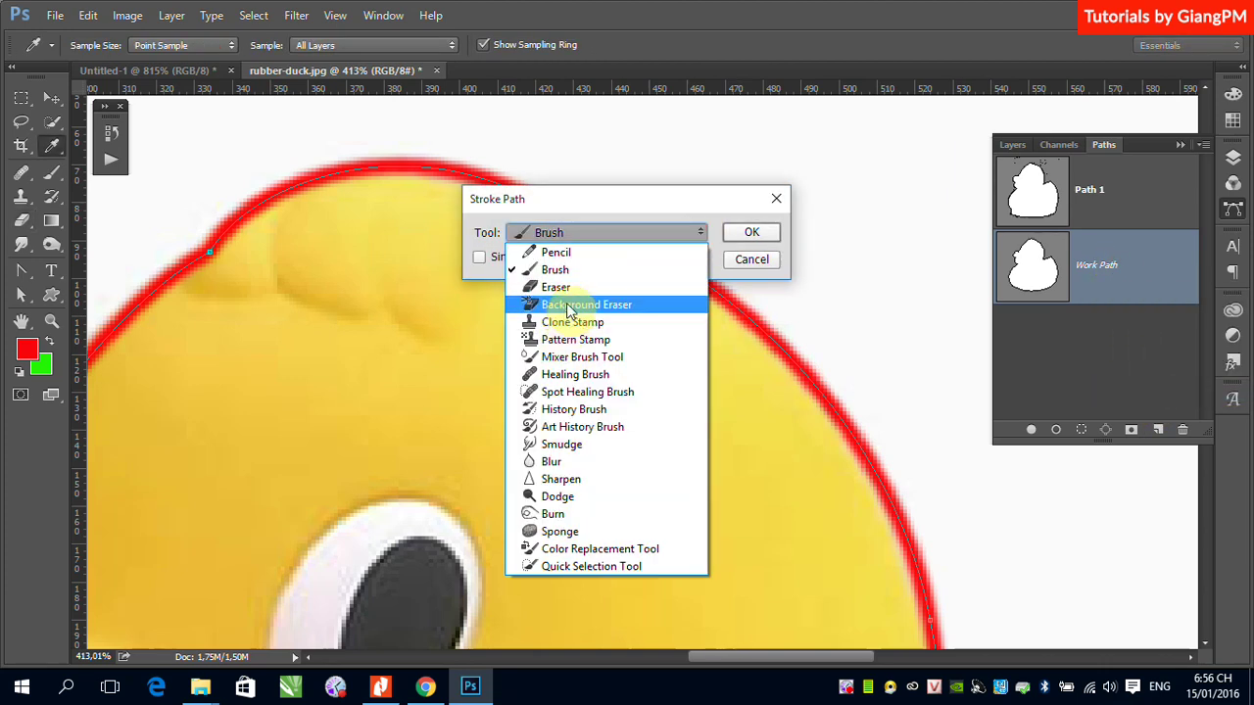
left_click(558, 287)
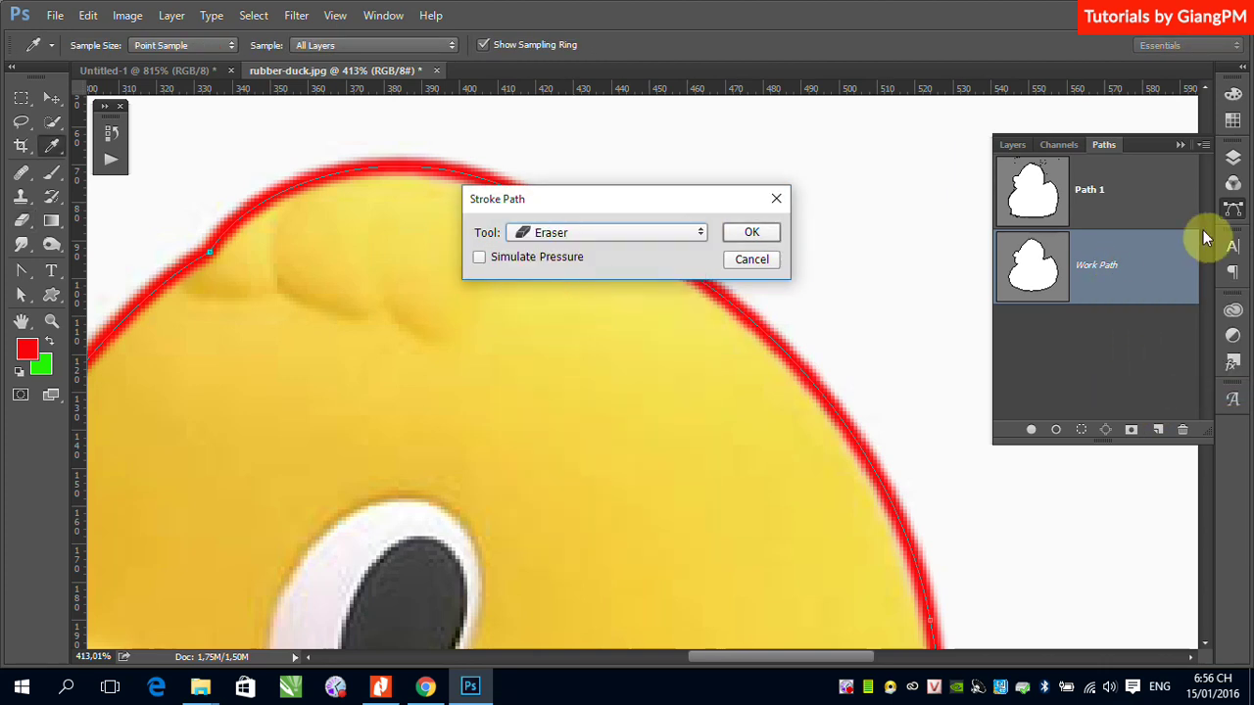
left_click(754, 233)
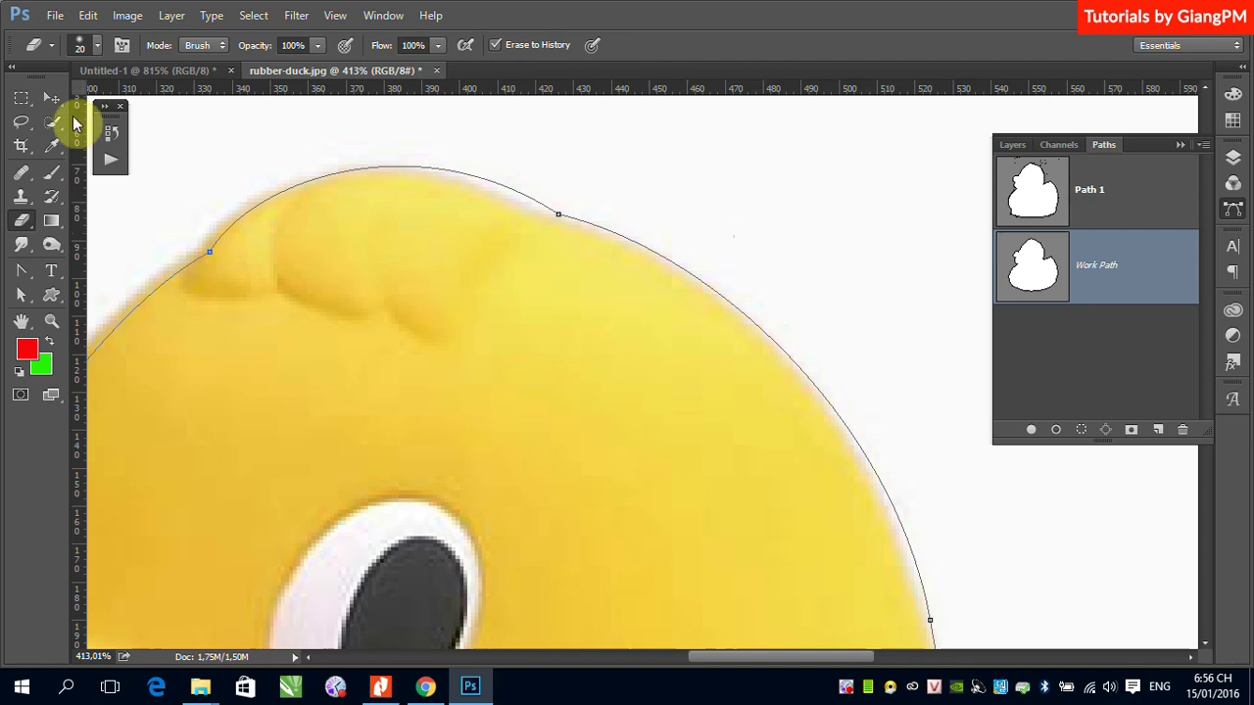
- With the Move tool active, use Make Selection on the Work Path with 0 px feather radius
left_click(52, 98)
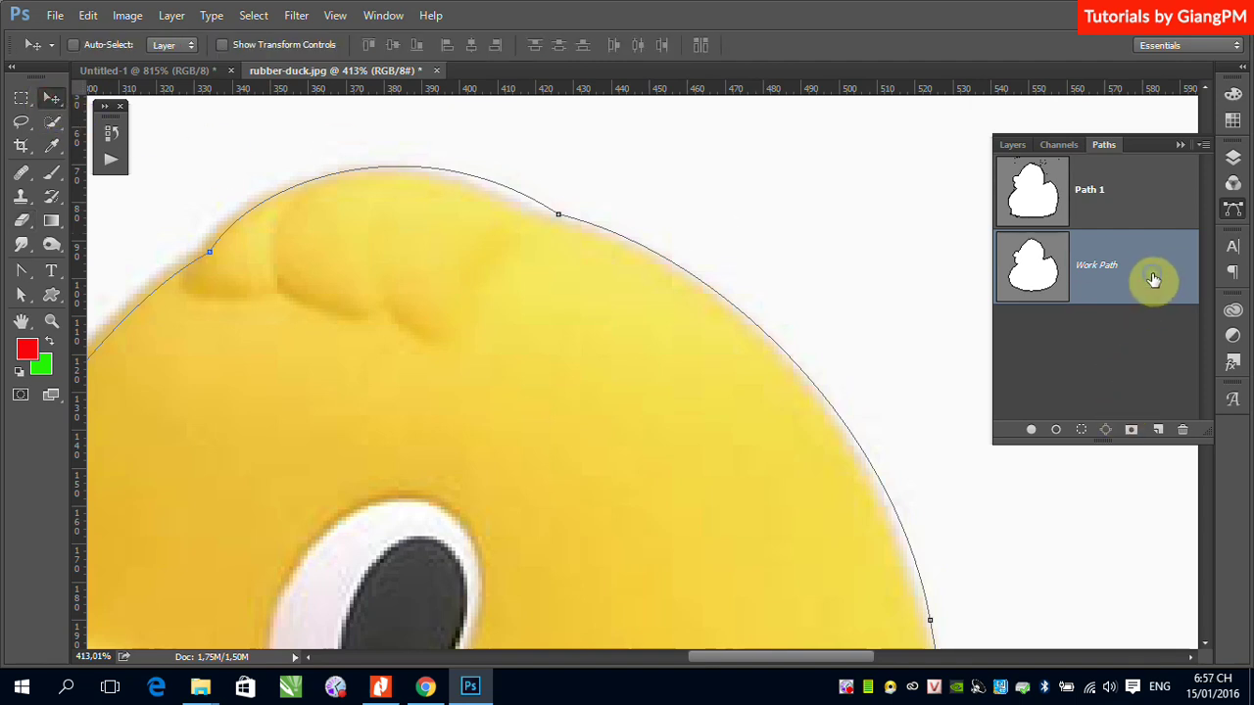
right_click(1154, 280)
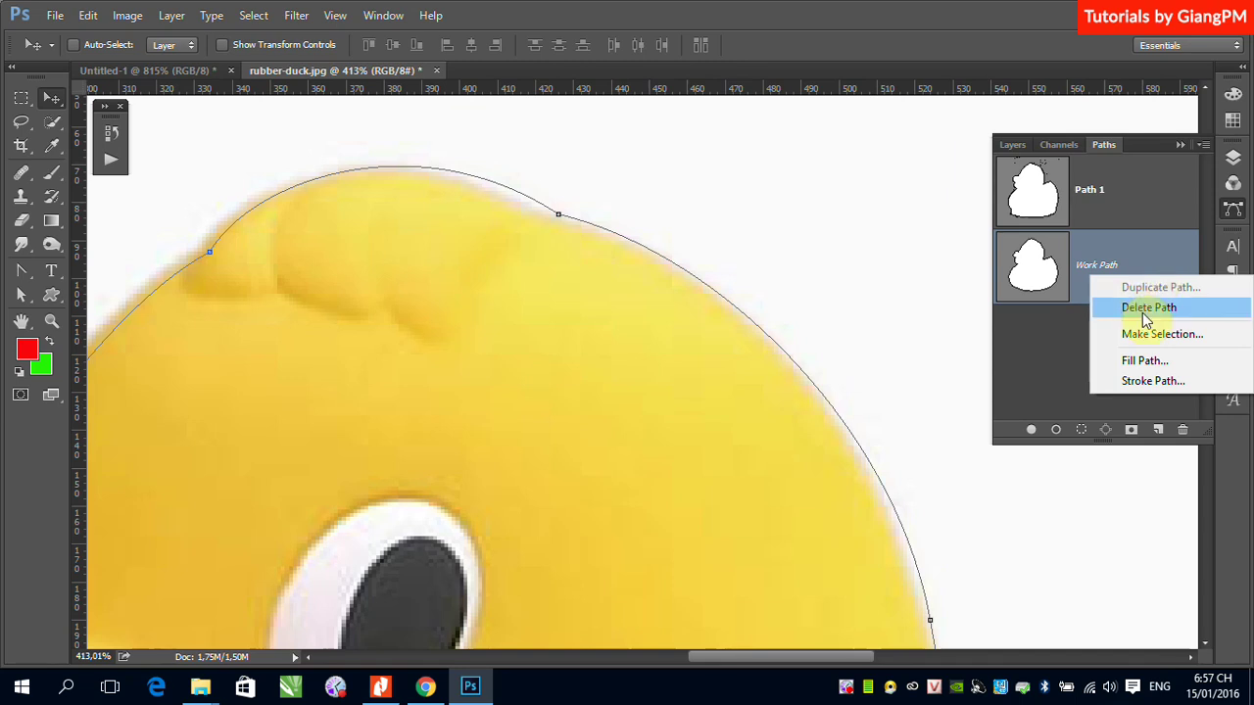
left_click(1136, 266)
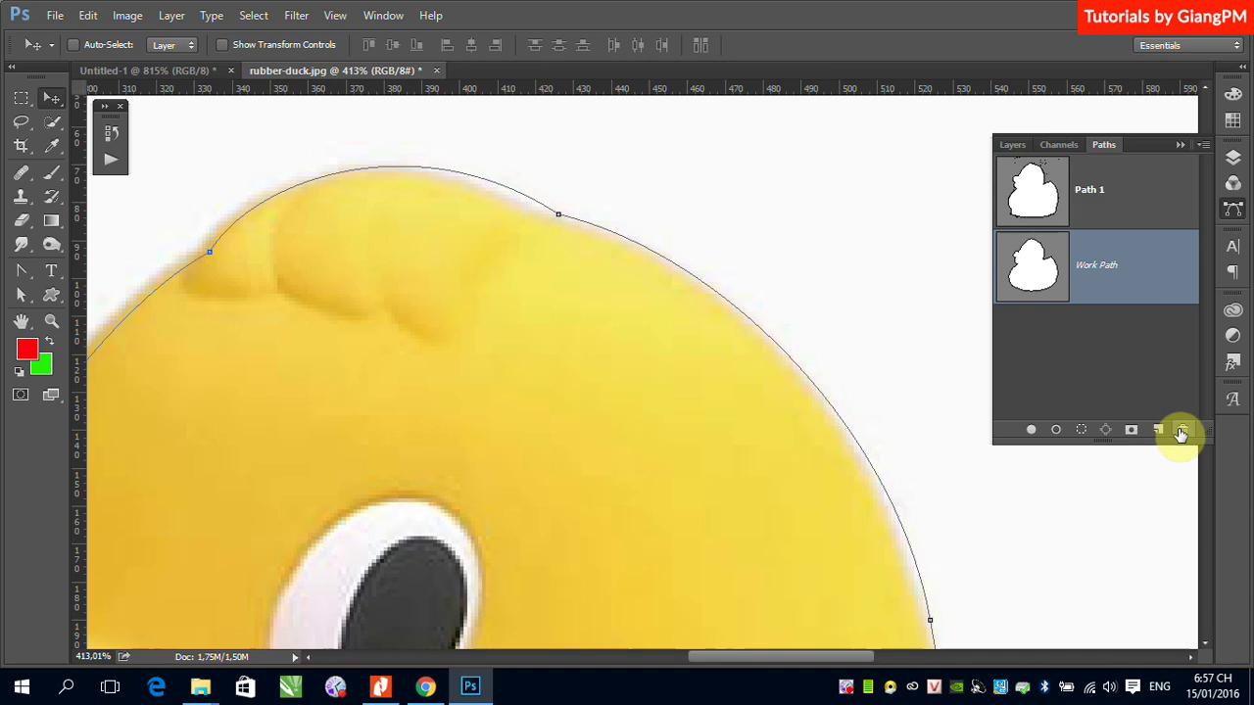
right_click(1160, 279)
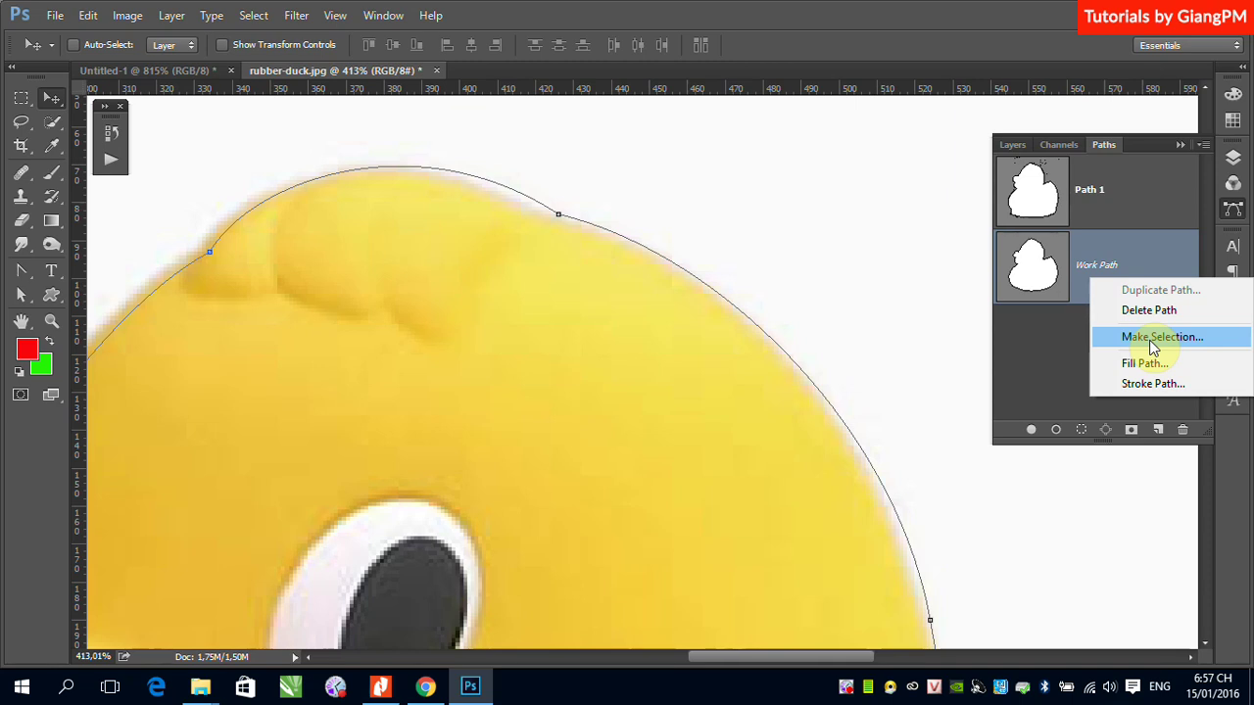
left_click(1151, 343)
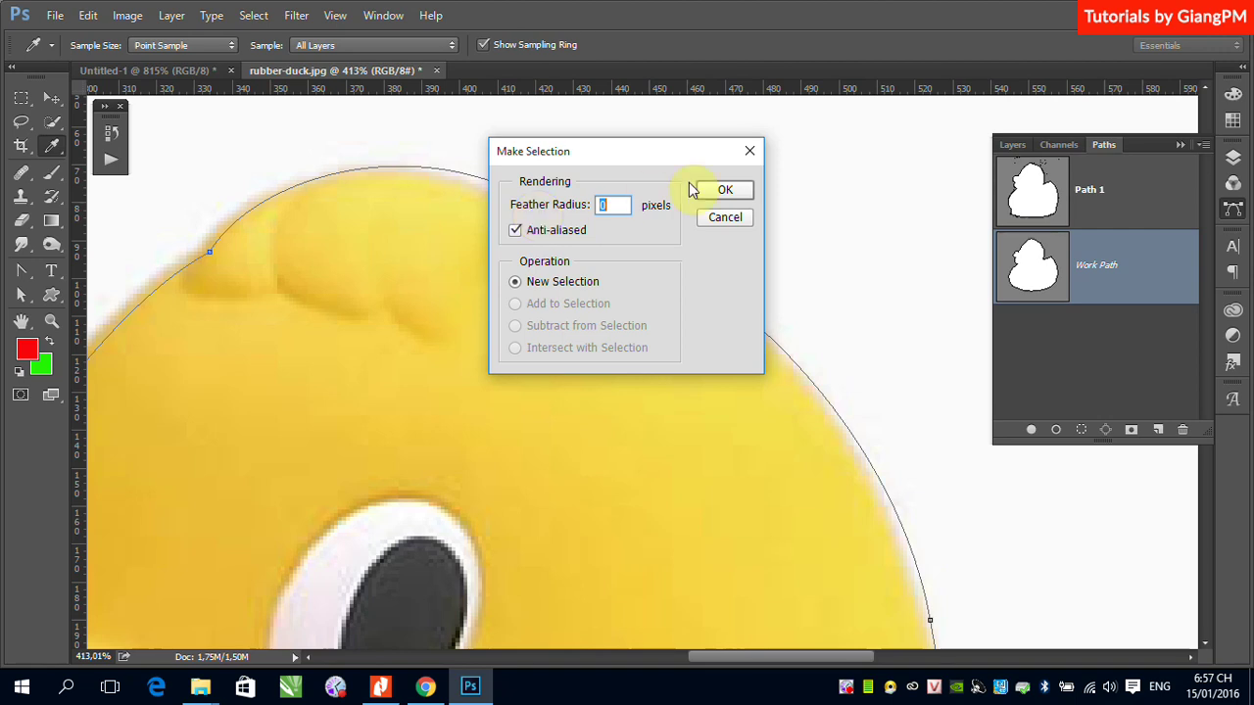
left_click(737, 192)
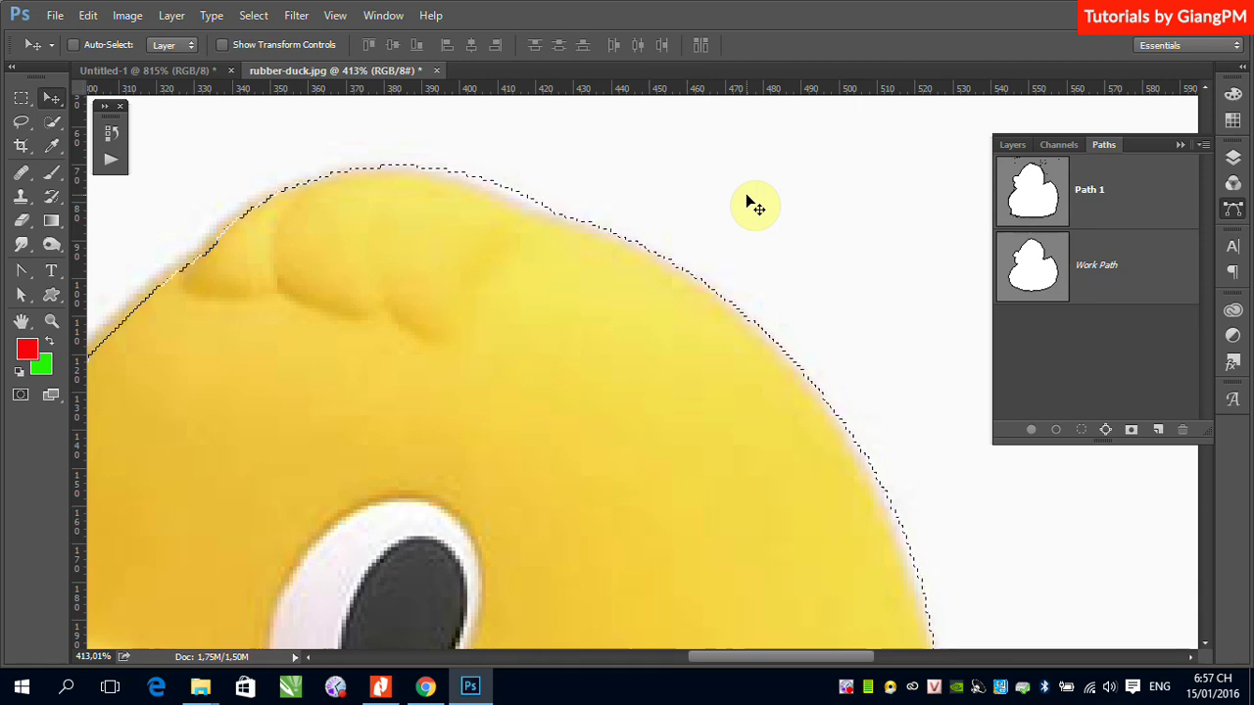
key("ctrl+z")
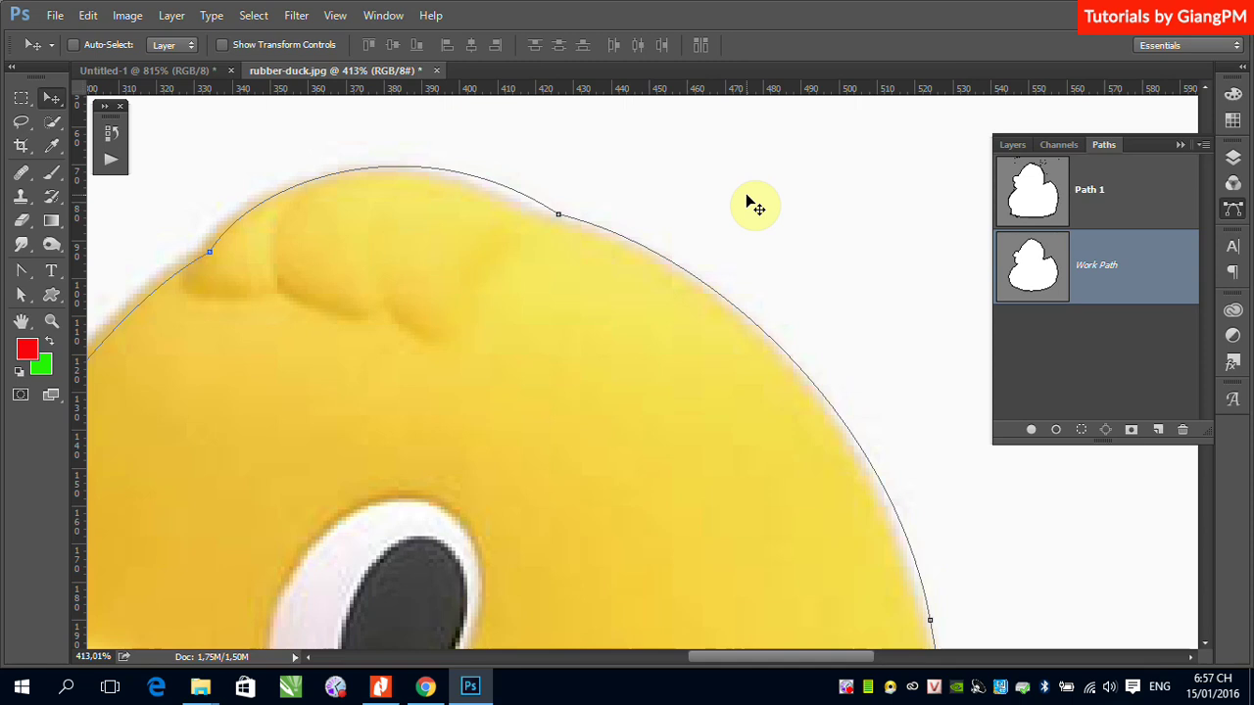
left_click(1164, 397)
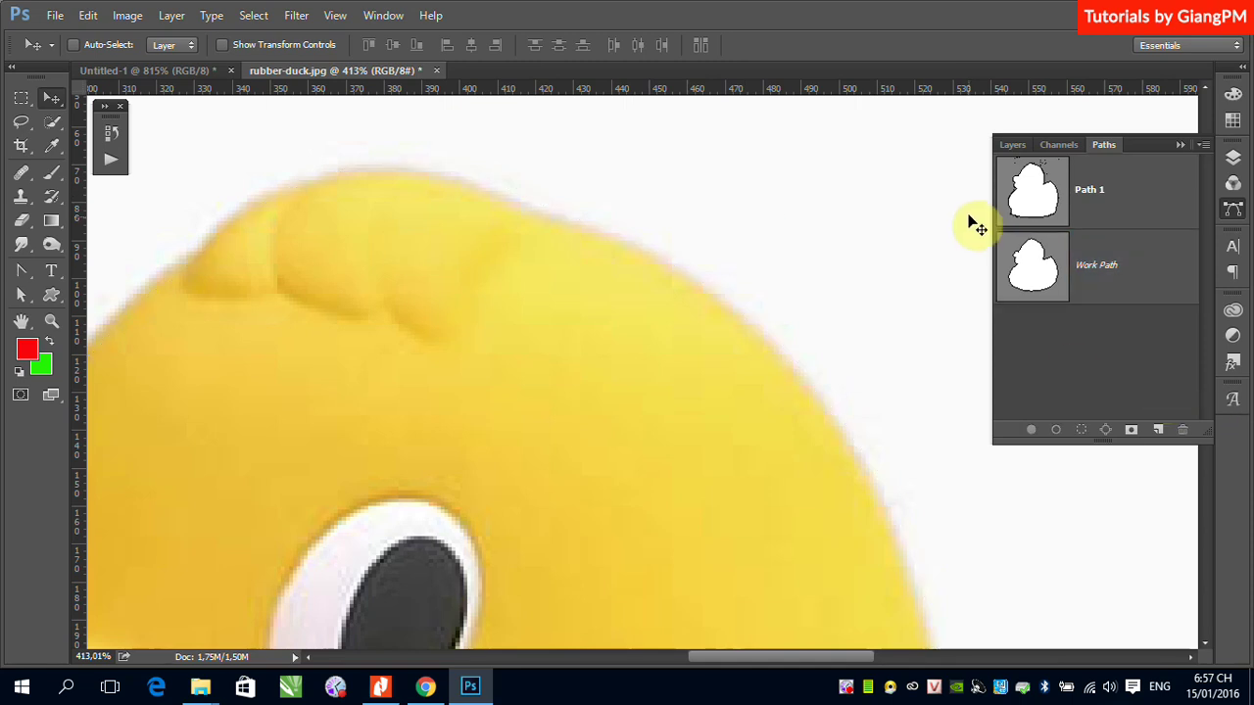
left_click(1099, 271)
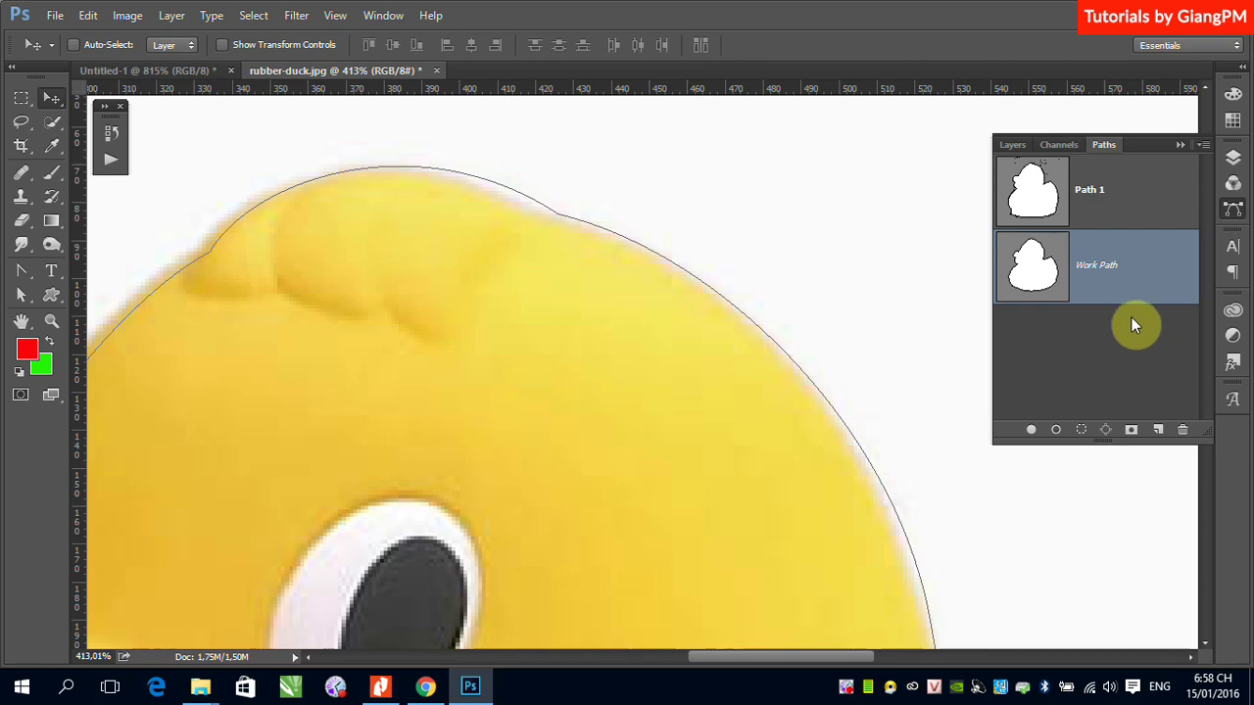
right_click(1156, 284)
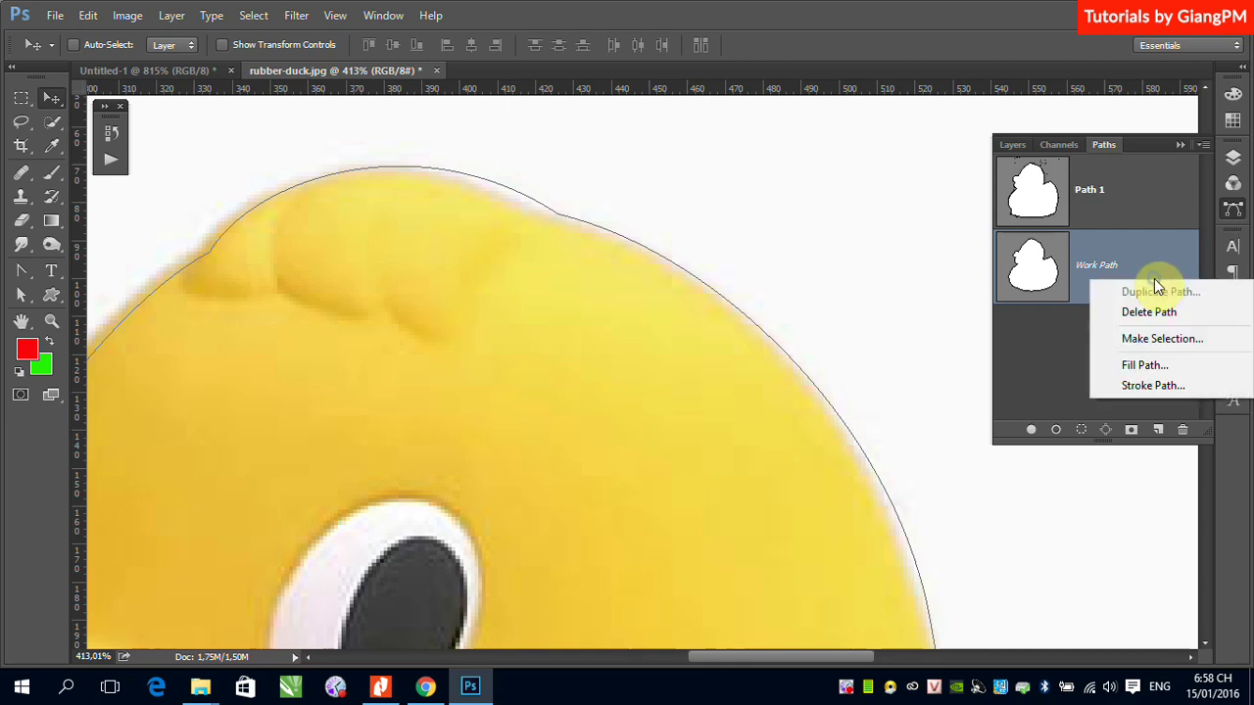
left_click(1029, 341)
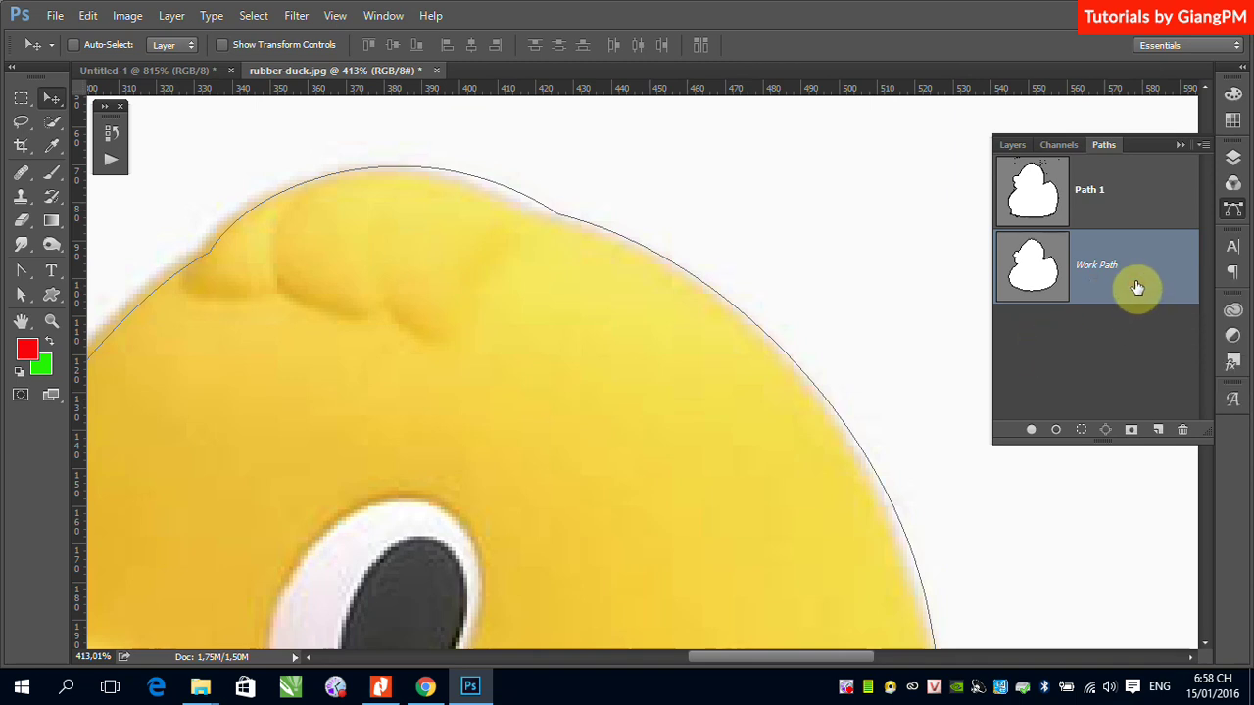
key("ctrl")
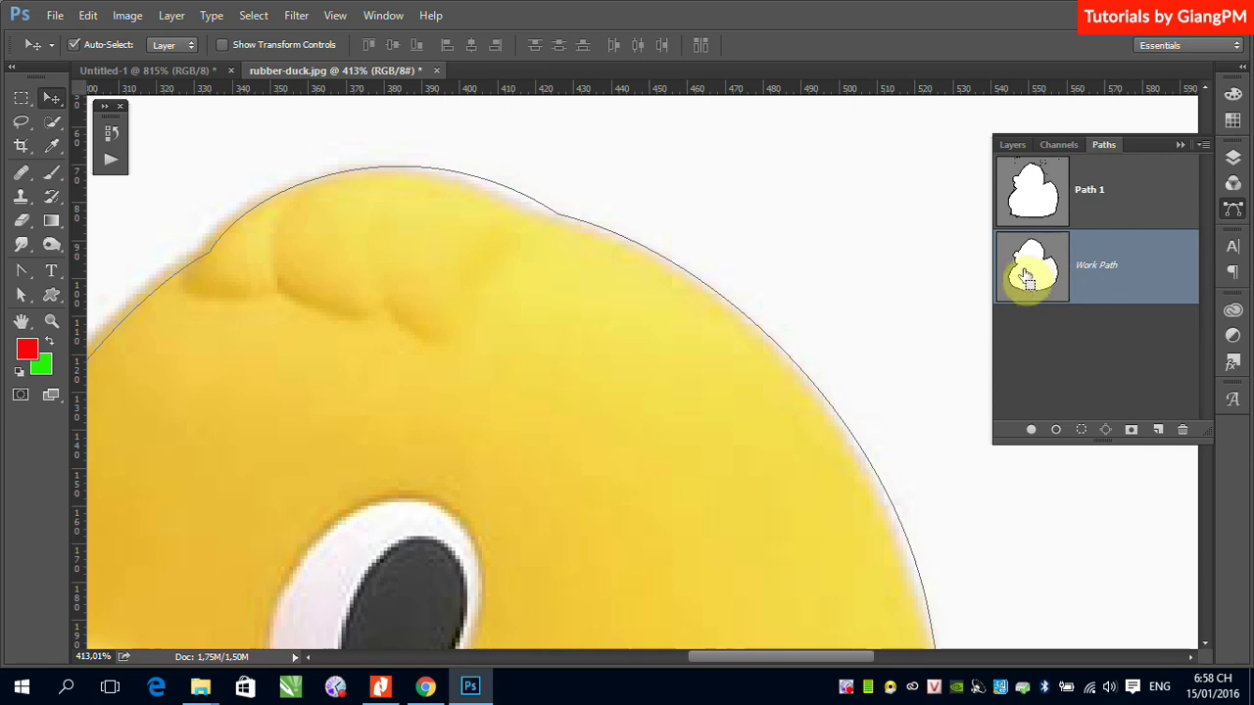
left_click(1029, 278, "ctrl")
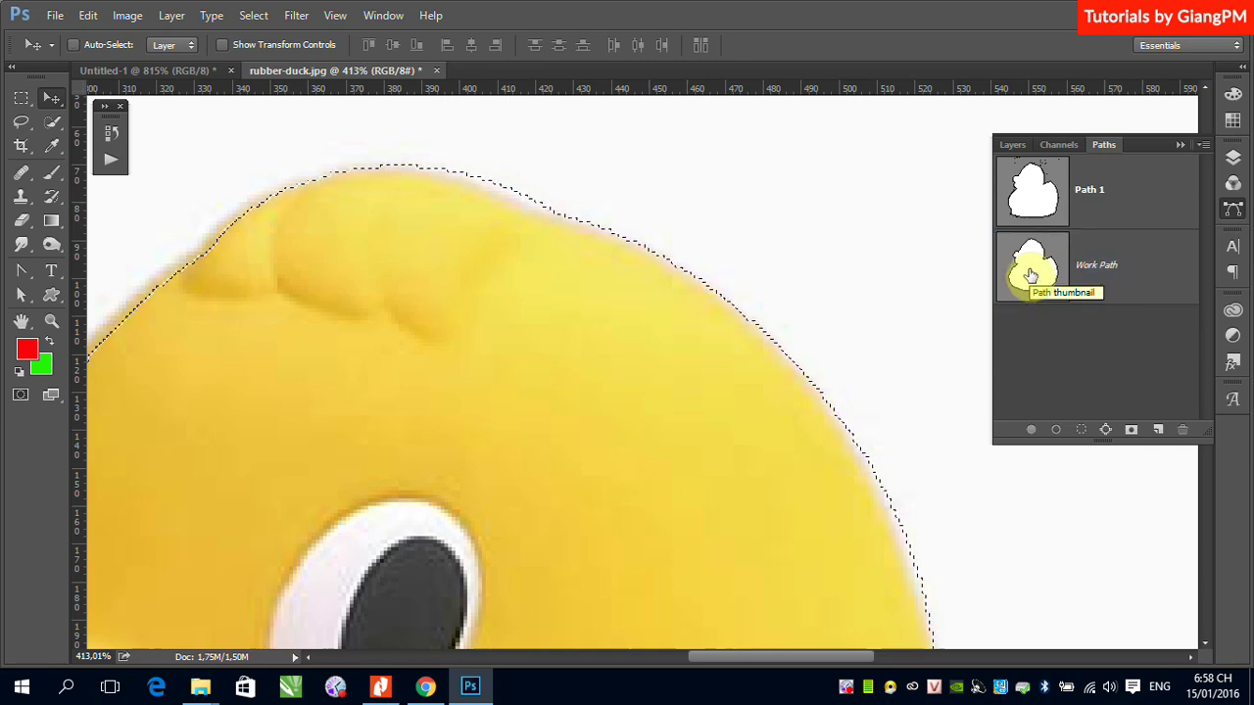
key("ctrl")
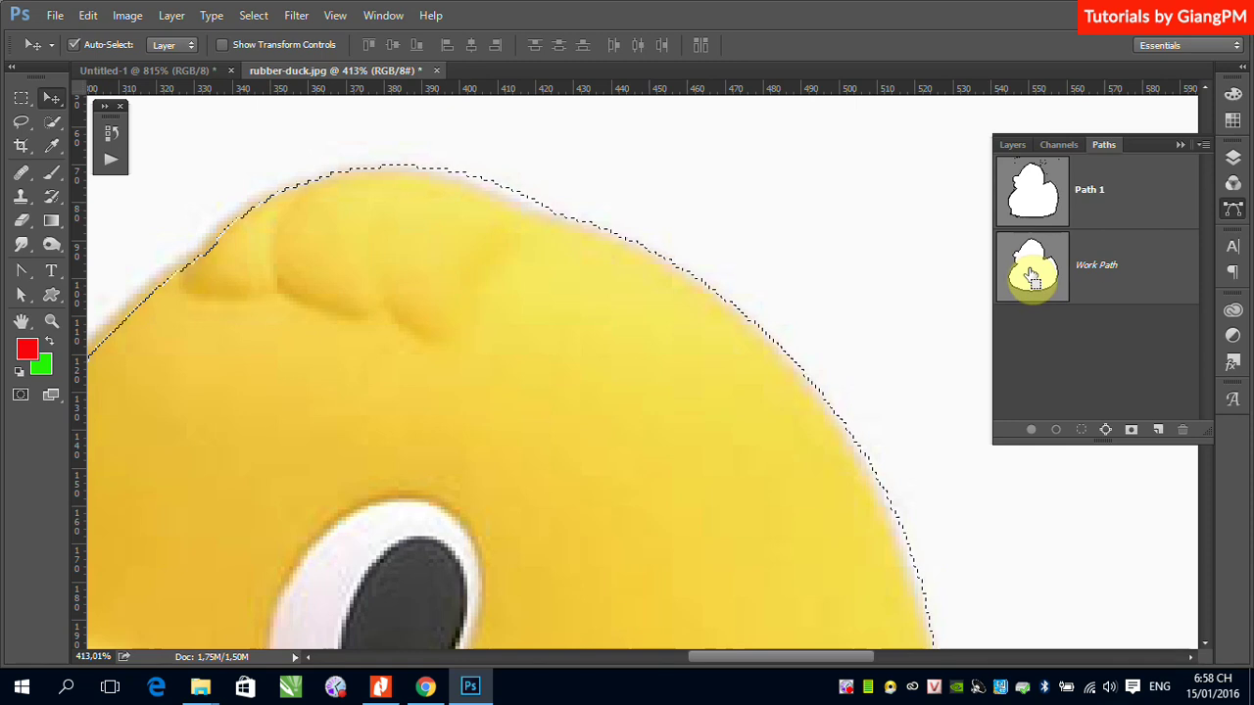
key("ctrl+d")
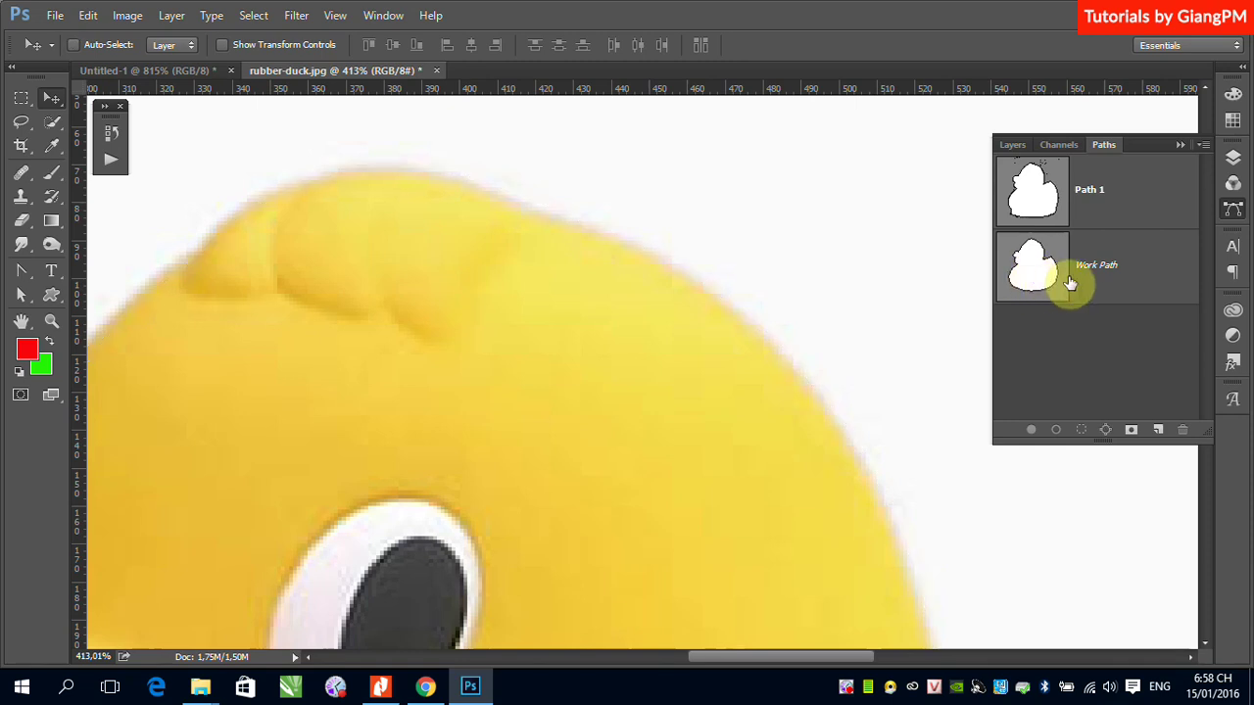
left_click(1070, 284)
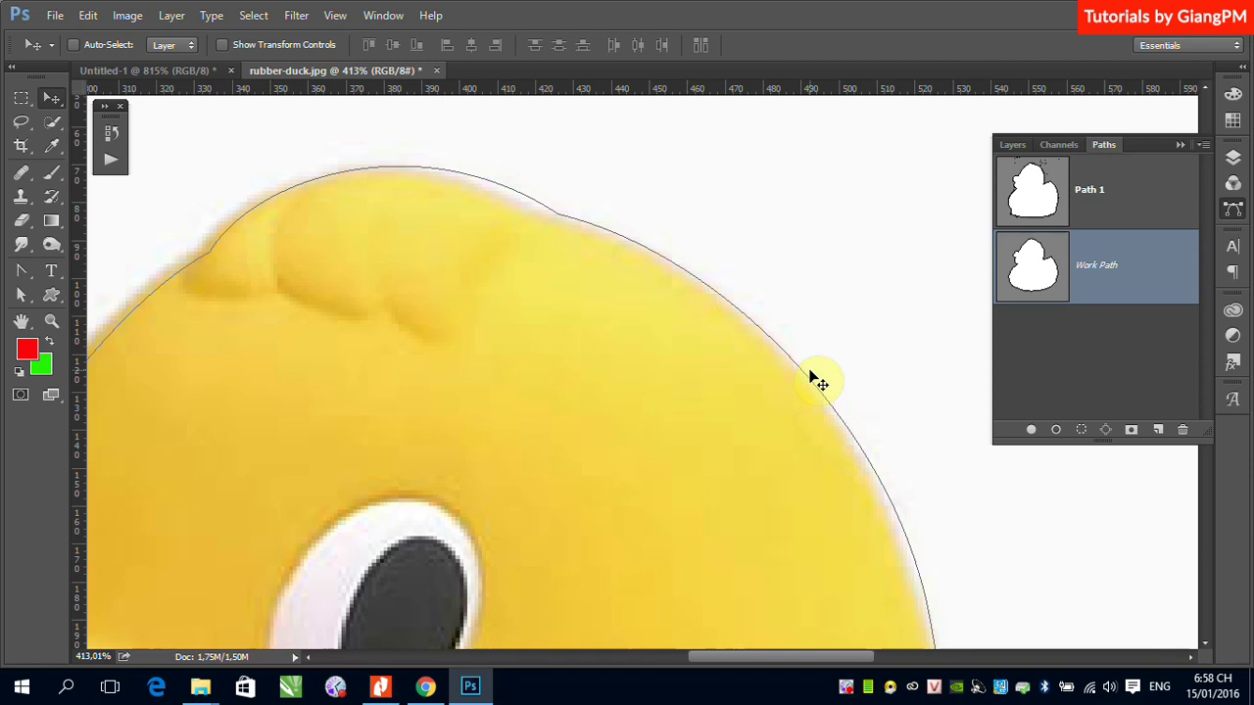
key("ctrl+Return")
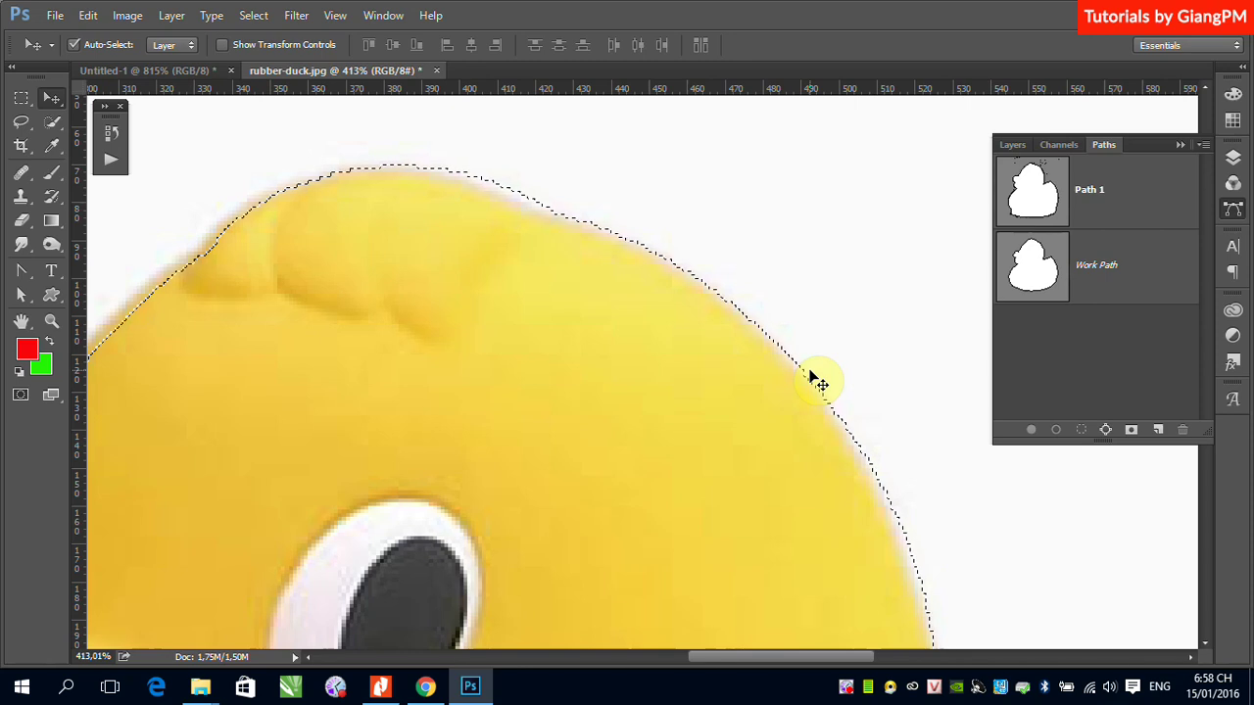
key("ctrl+d")
left_click(1097, 286)
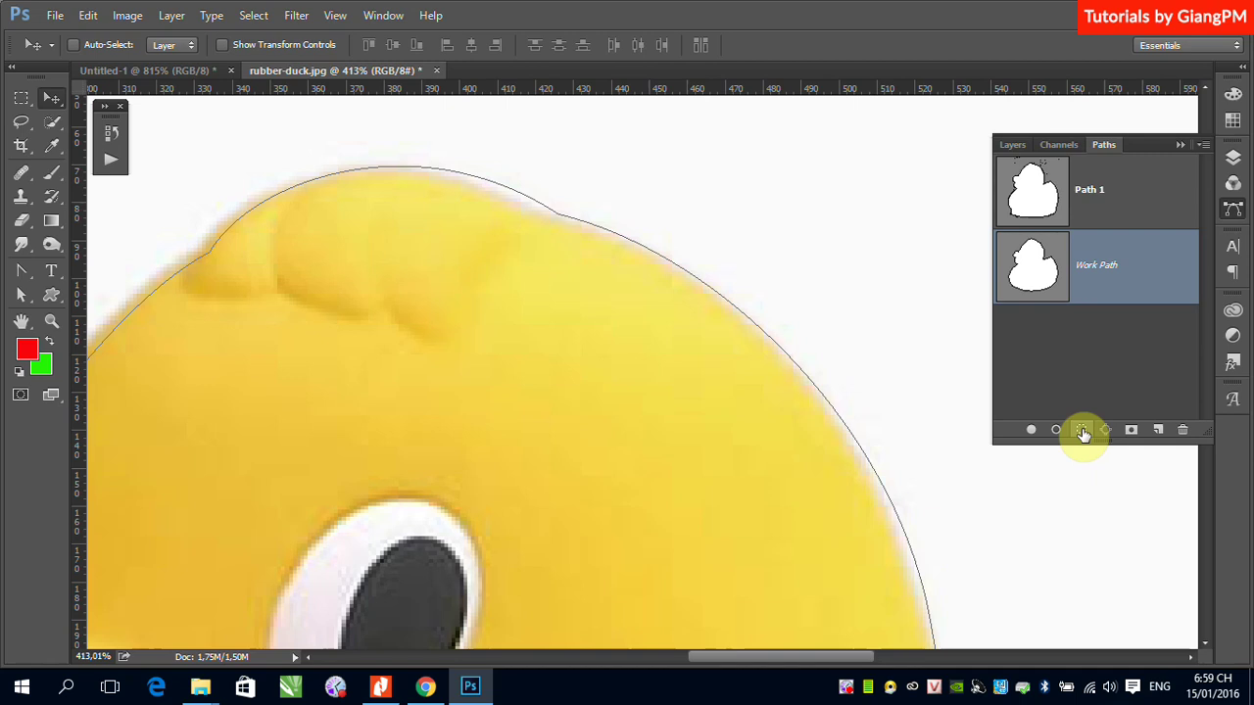
- Load the duck path as a selection, reactivate Work Path, and open the Paths panel menu
left_click(1082, 431)
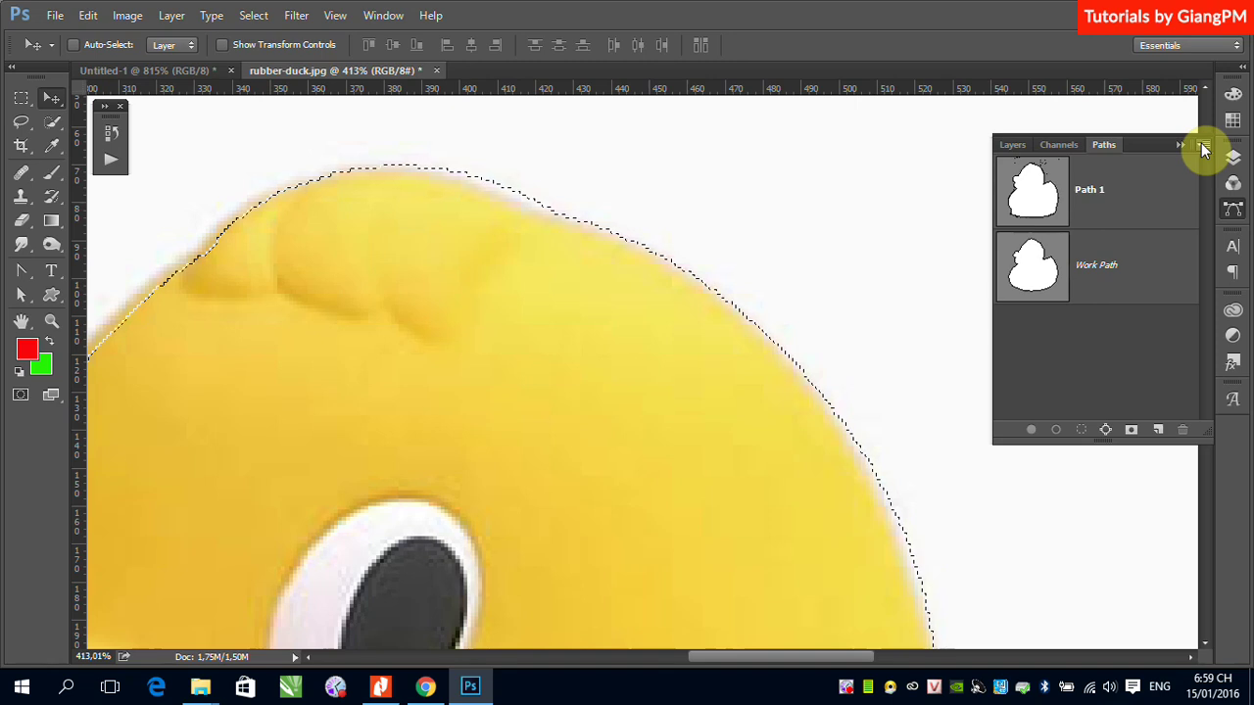
left_click(1204, 146)
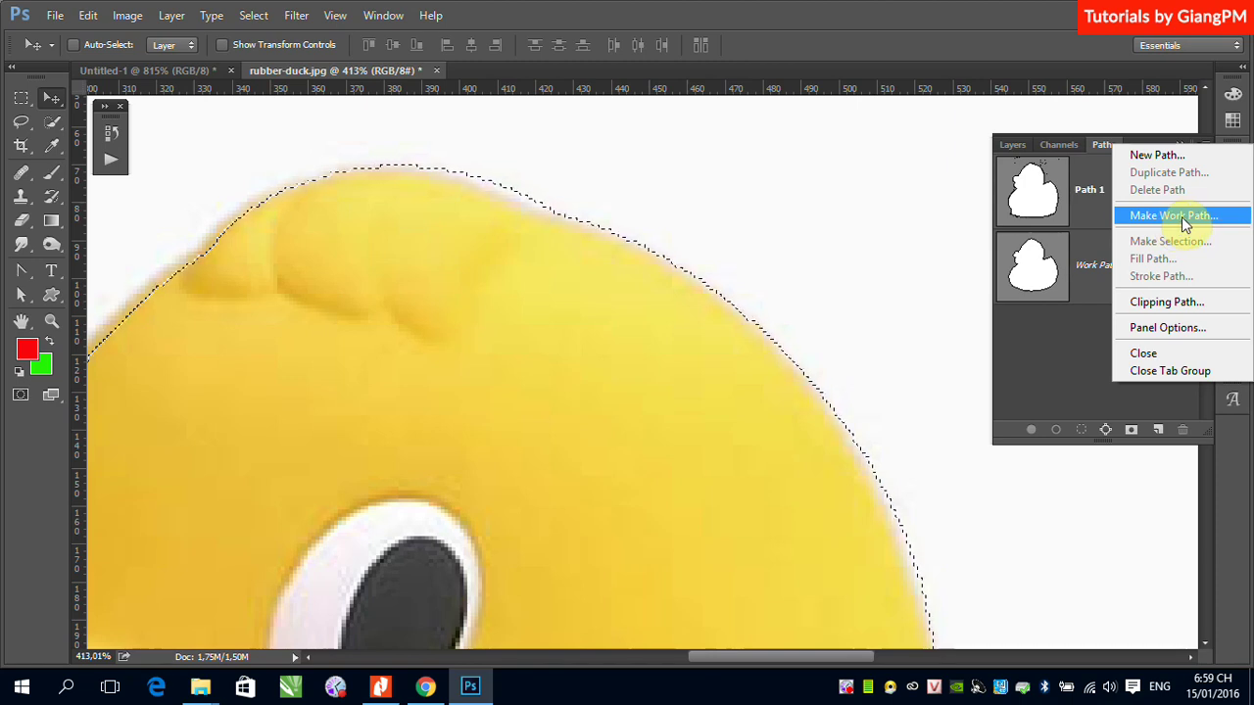
left_click(1026, 391)
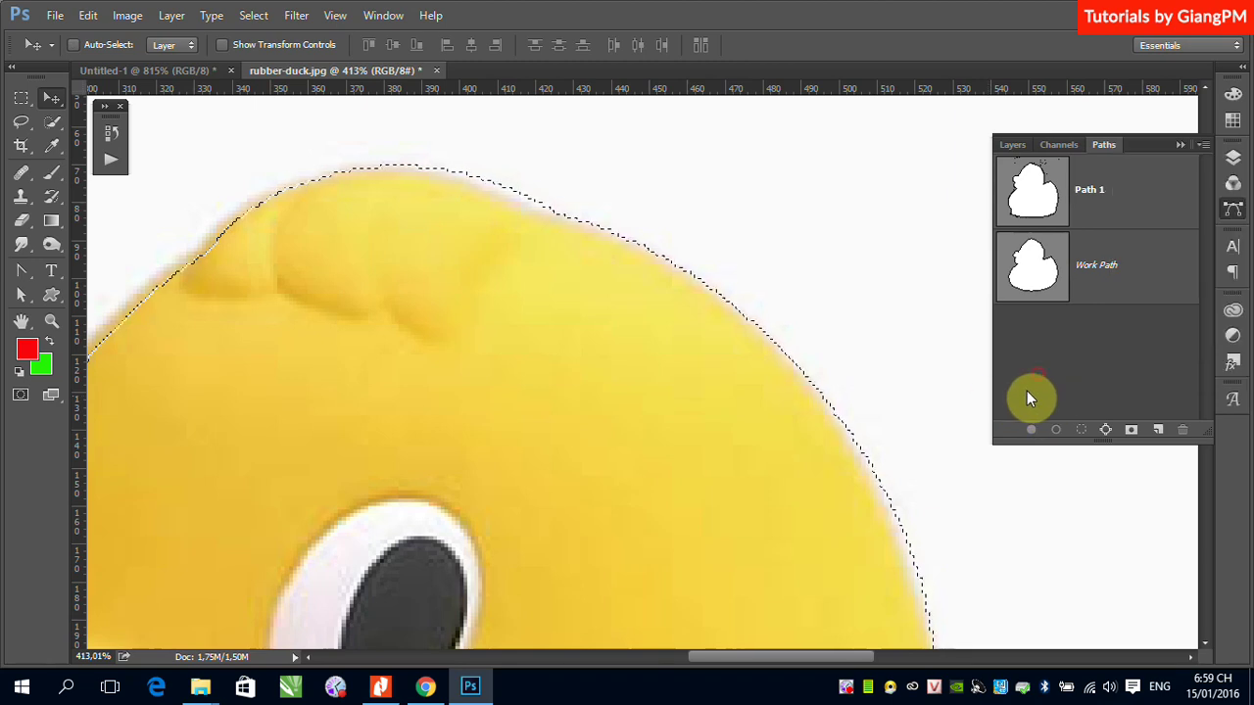
left_click(1104, 266)
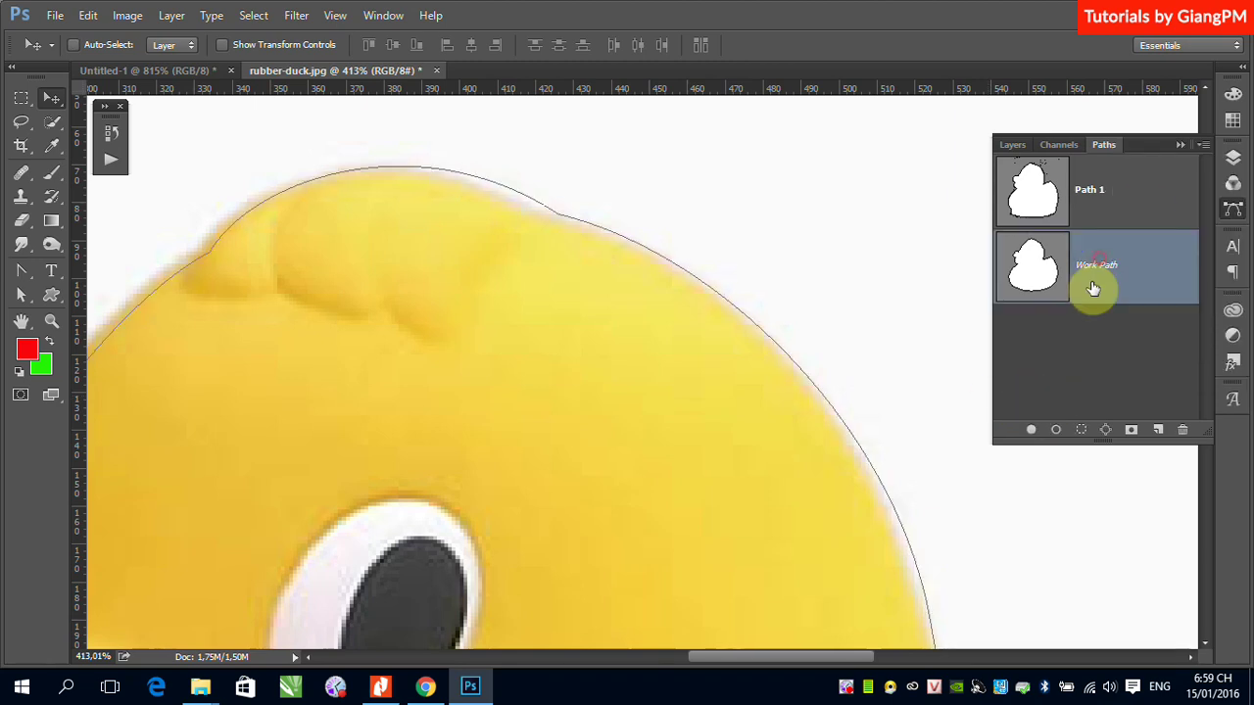
left_click(1203, 145)
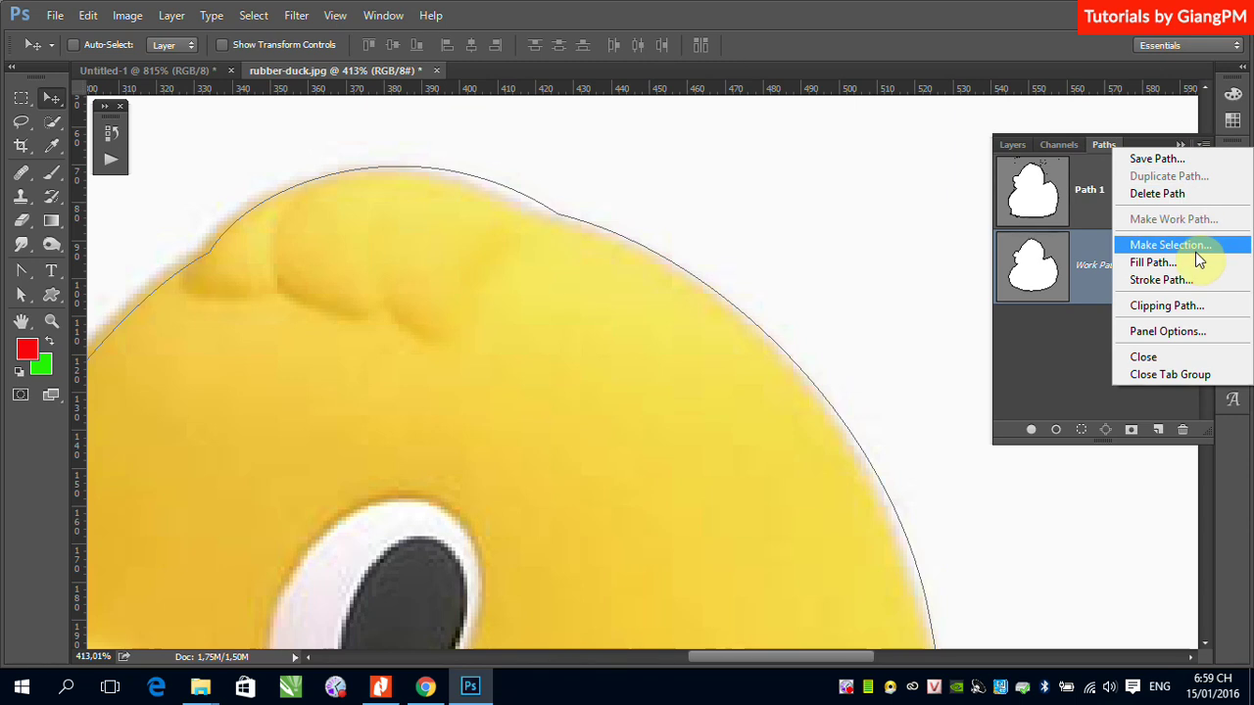
right_click(1097, 286)
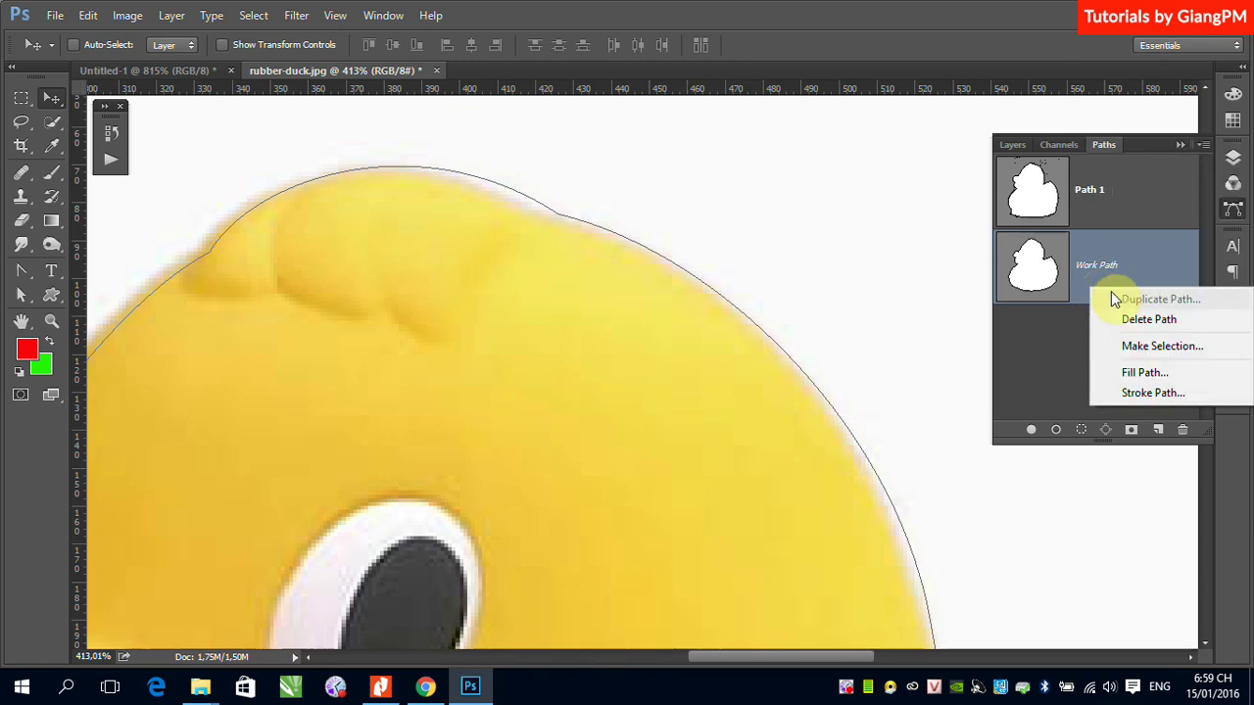
left_click(1204, 149)
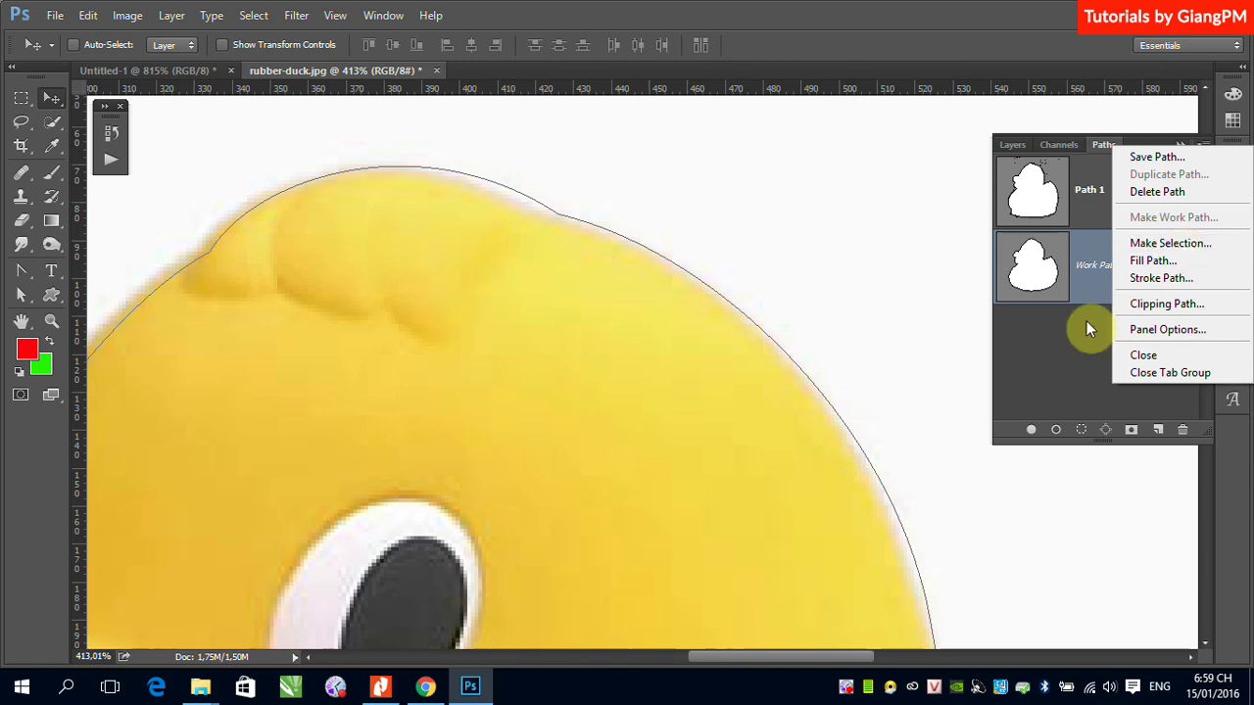
- Dismiss the Paths panel menu without choosing any command
left_click(1065, 351)
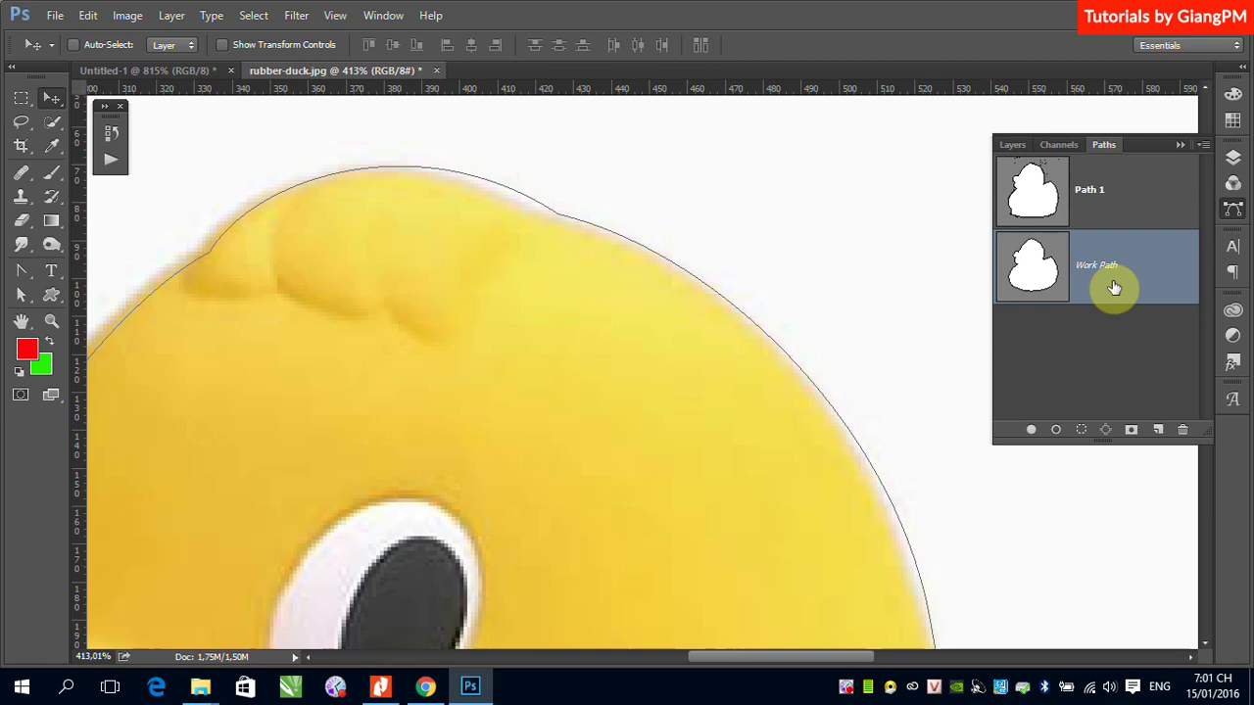
- Fill the duck's Work Path with solid magenta, then undo the fill
right_click(1148, 267)
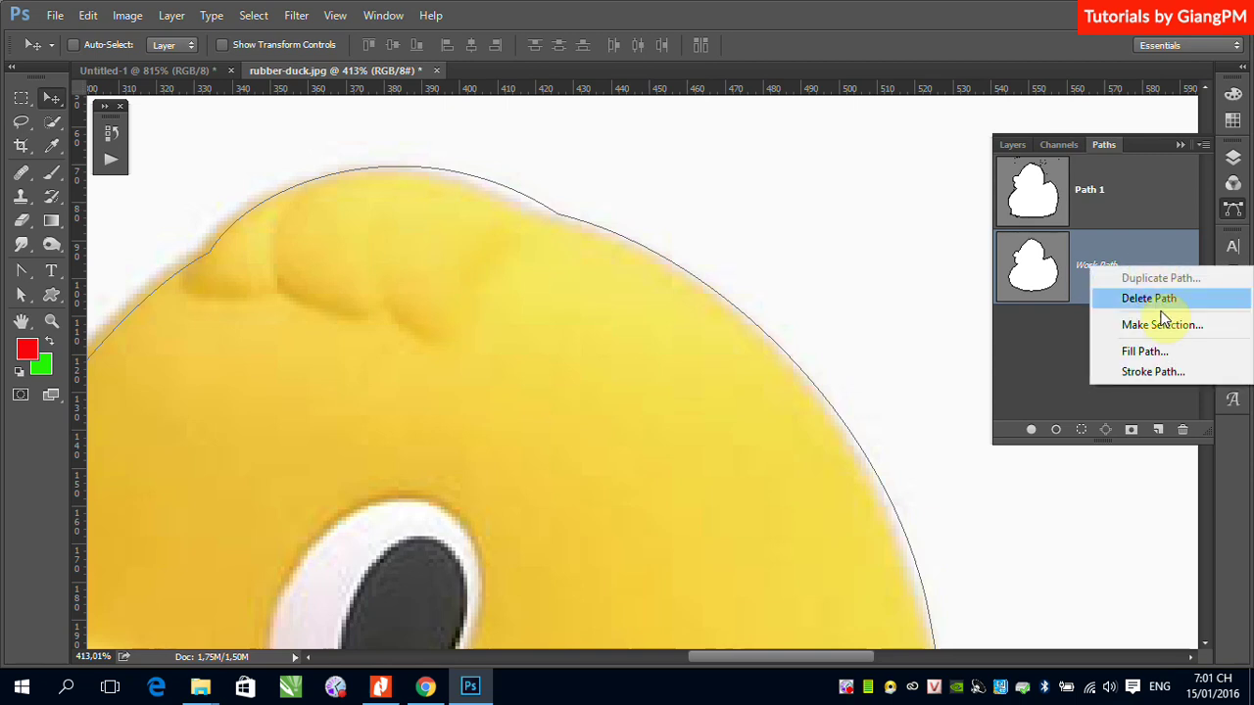
left_click(1159, 353)
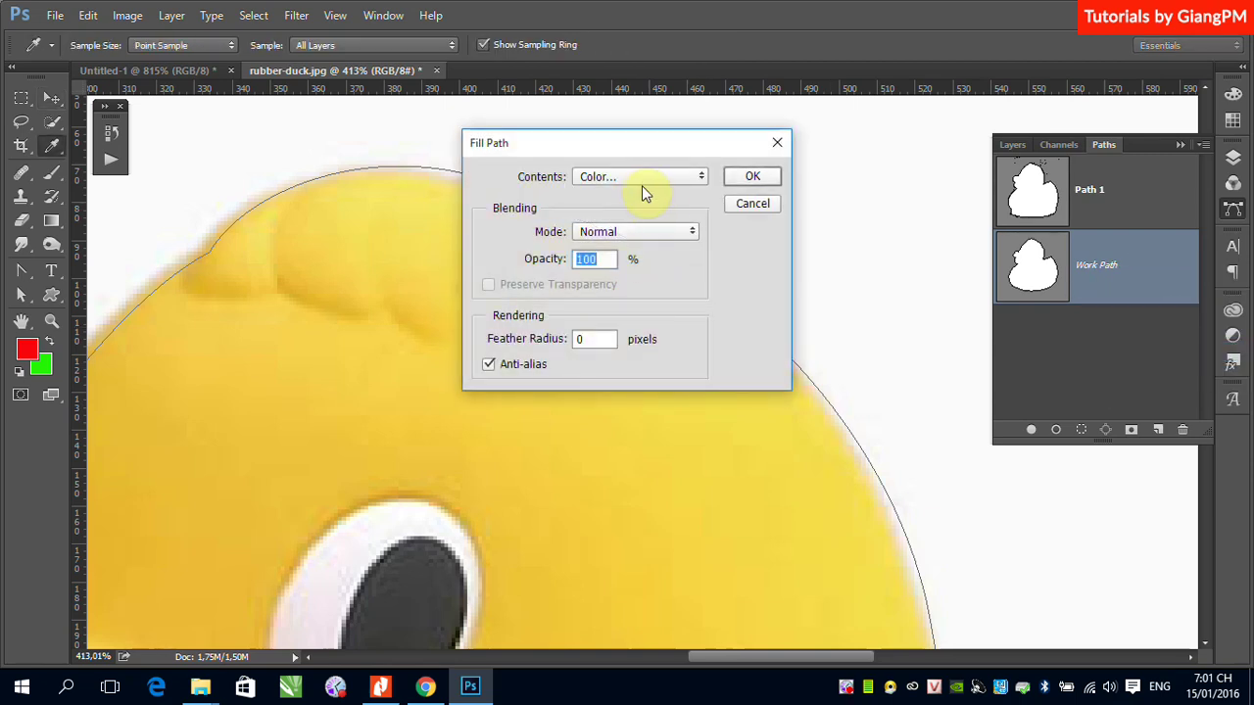
left_click(750, 176)
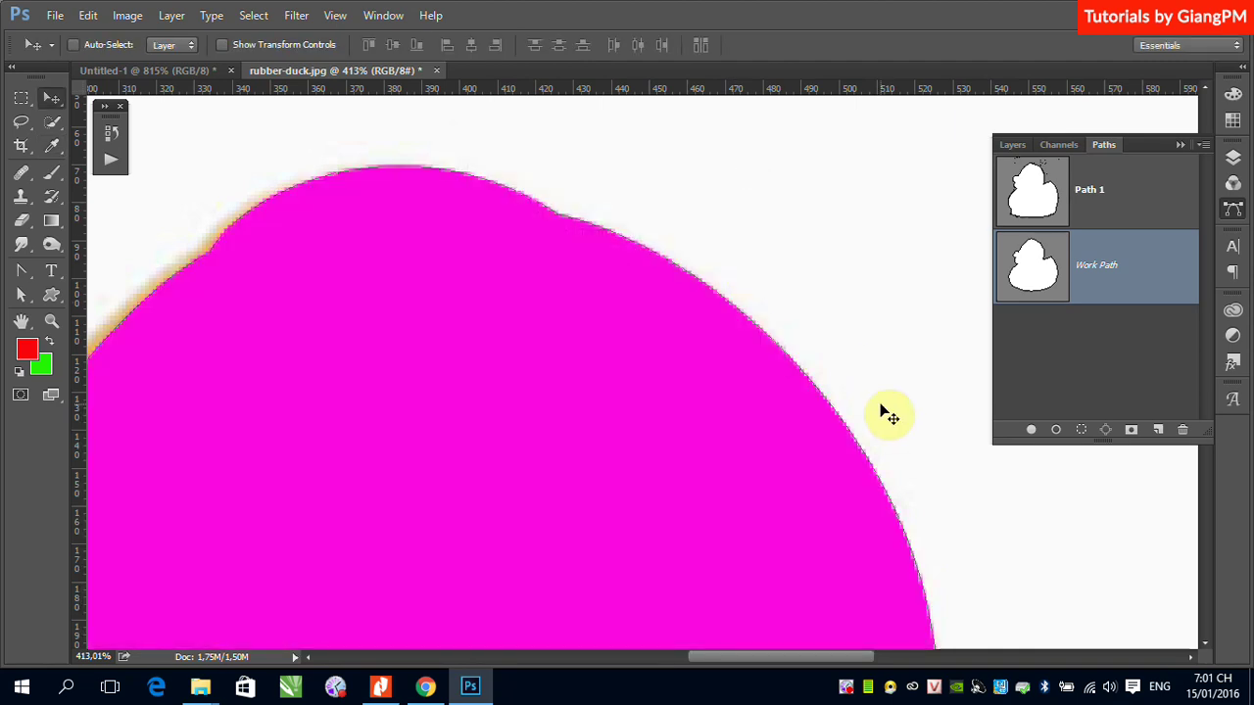
scroll(889, 416, "down", 5)
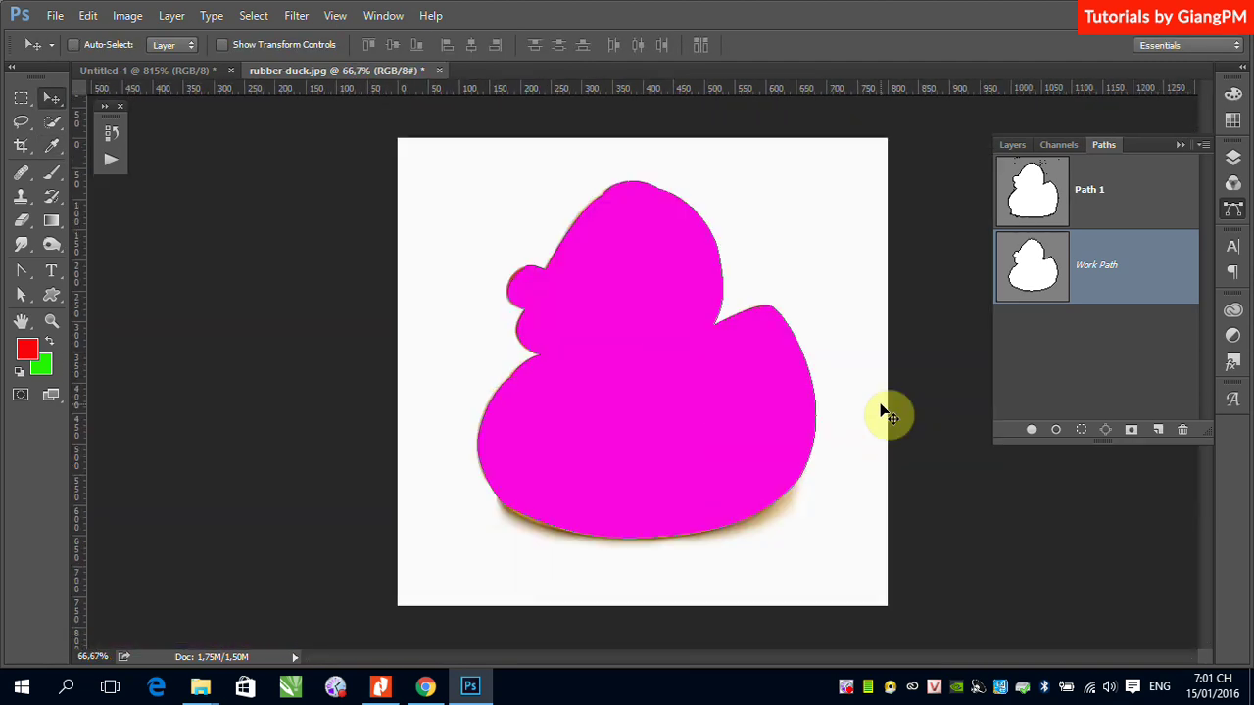
key("ctrl+z")
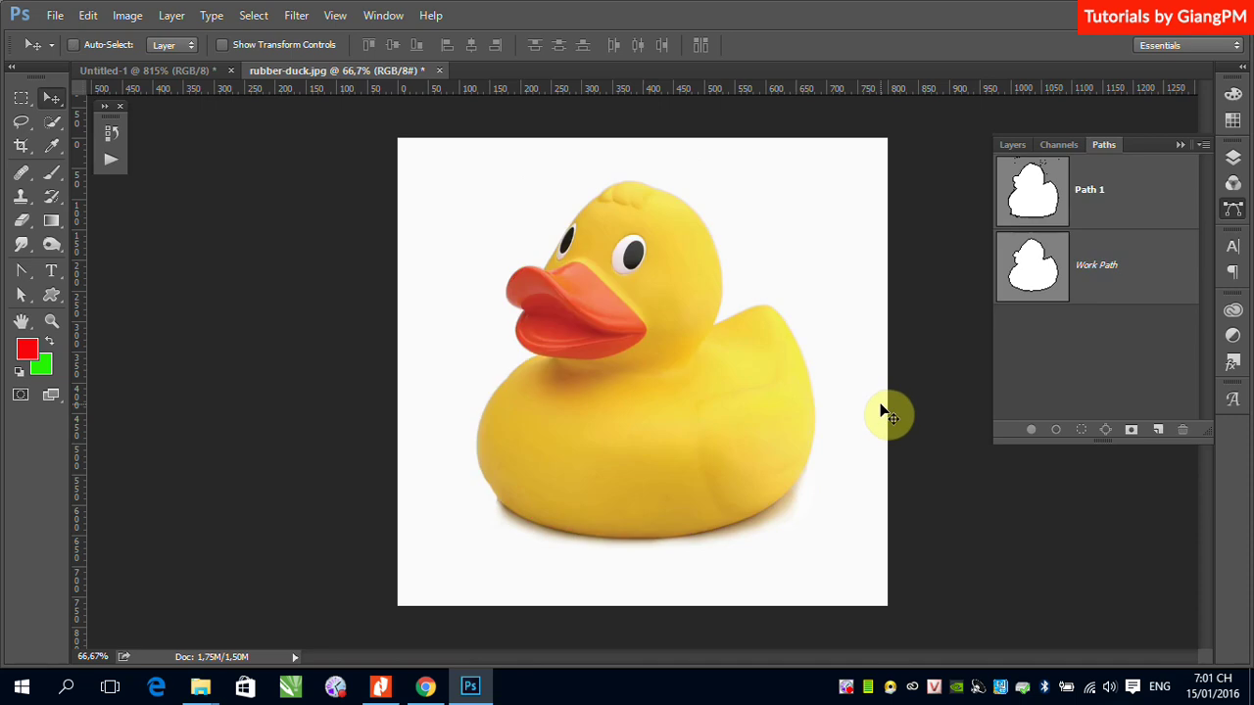
- Refill the Work Path in Color blend mode to tint the duck pink, then hide the path
left_click(1113, 271)
right_click(1140, 283)
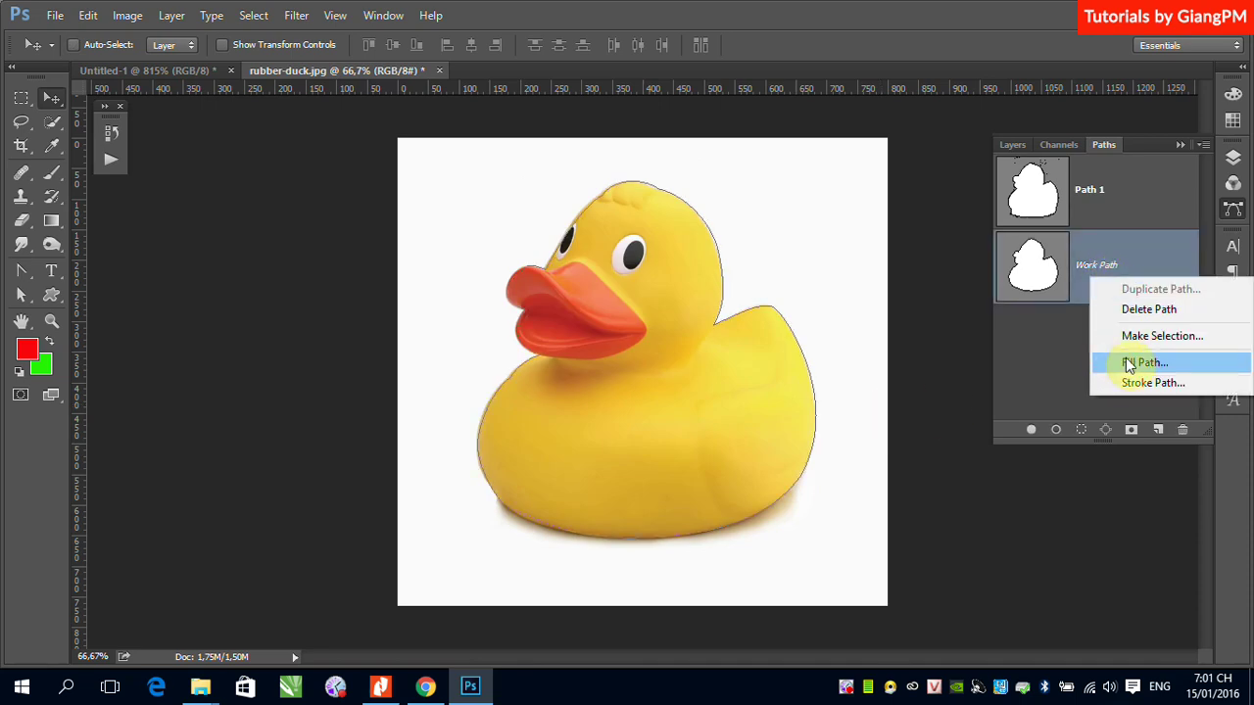
left_click(1058, 359)
left_click(640, 232)
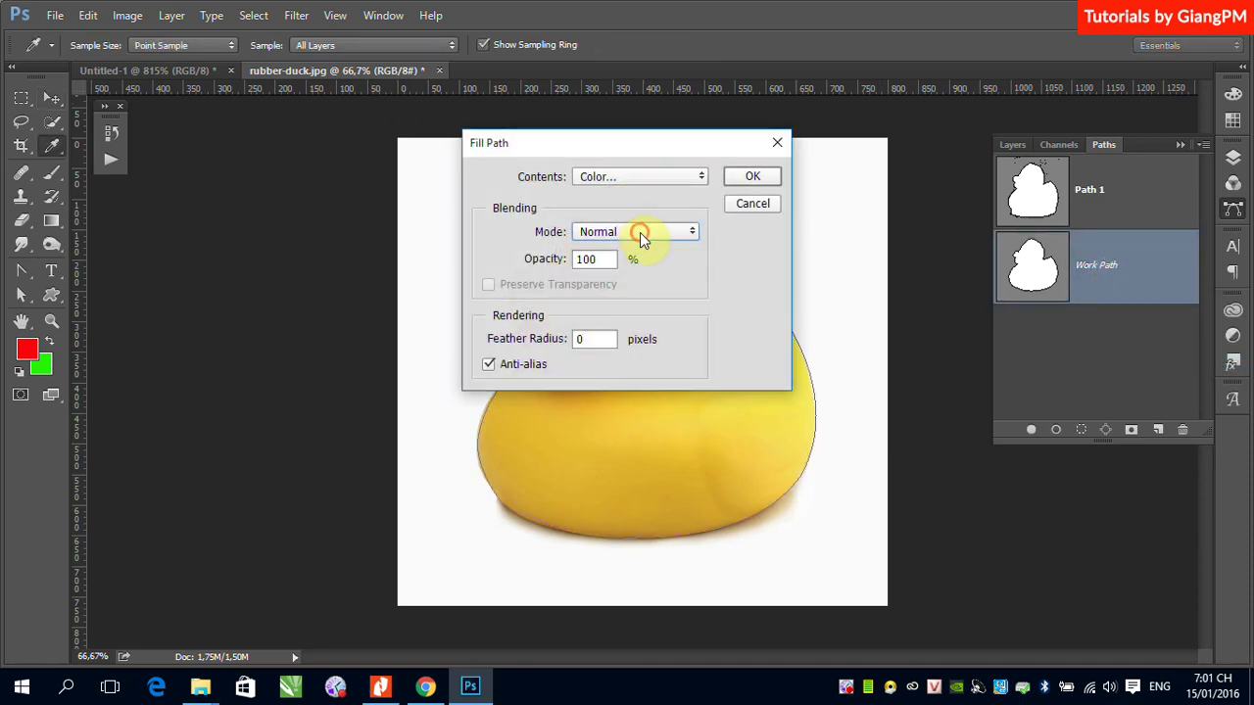
left_click(632, 662)
left_click(768, 173)
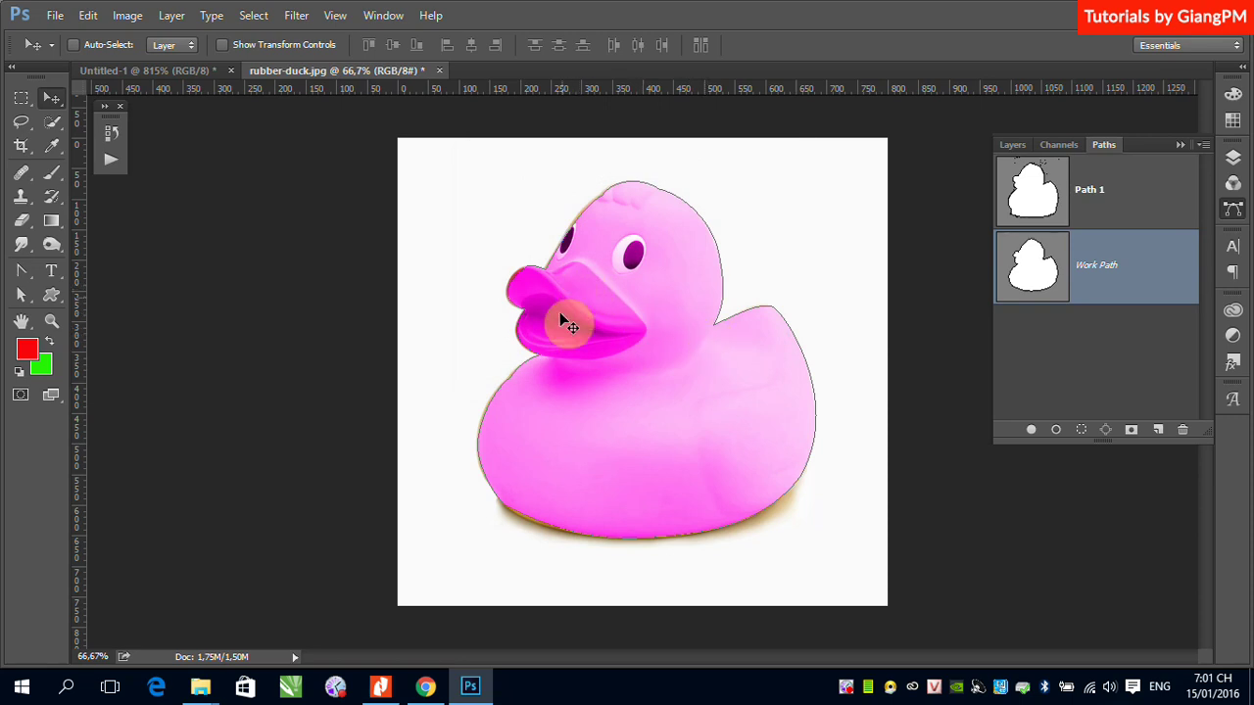
left_click(657, 494)
left_click(1133, 368)
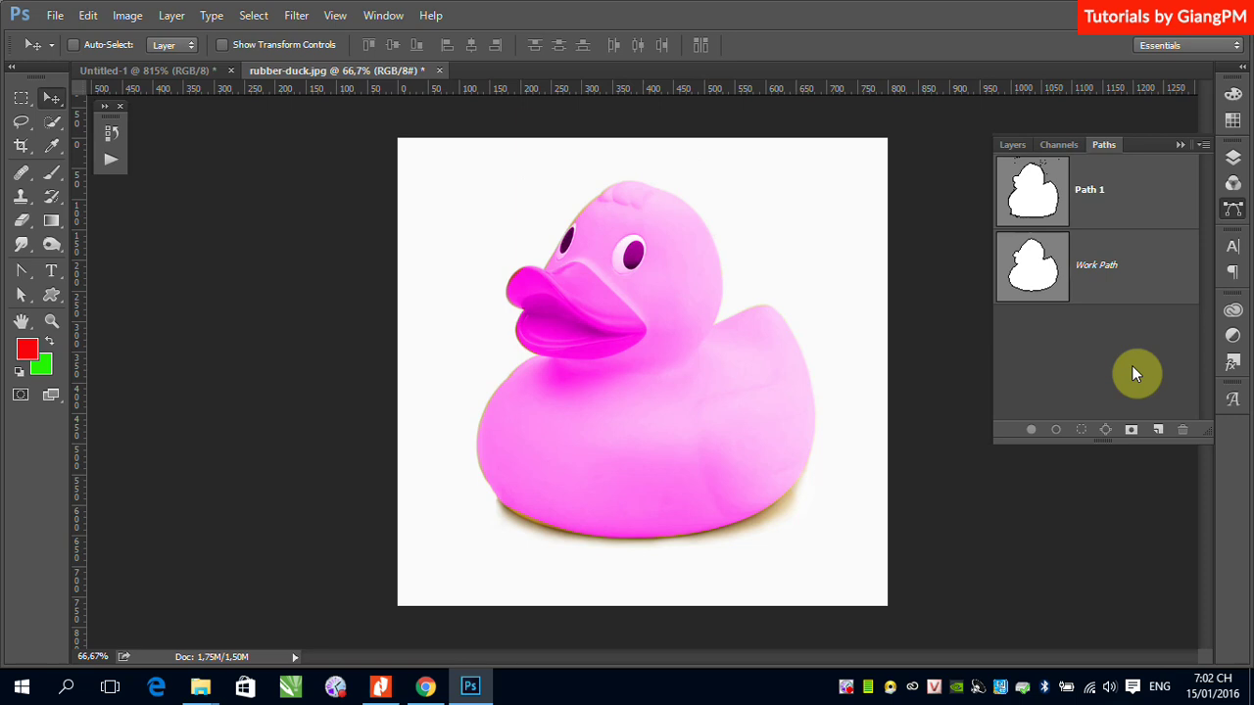
right_click(1137, 278)
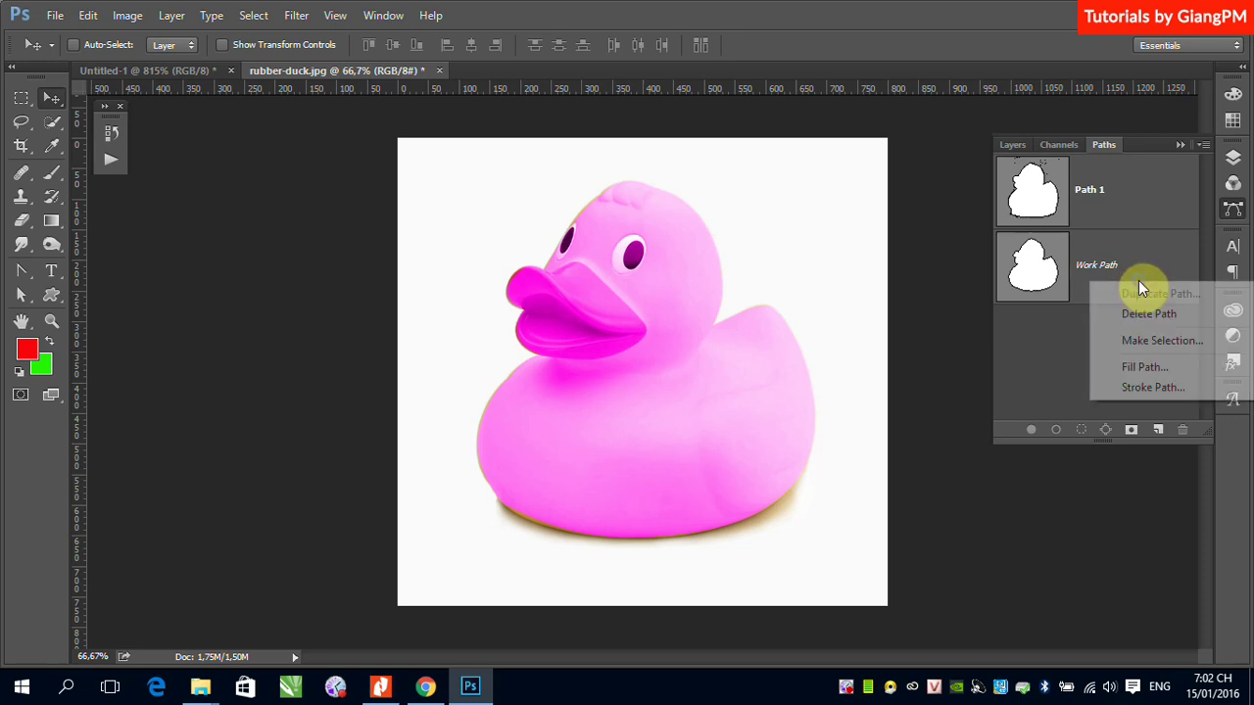
left_click(1161, 341)
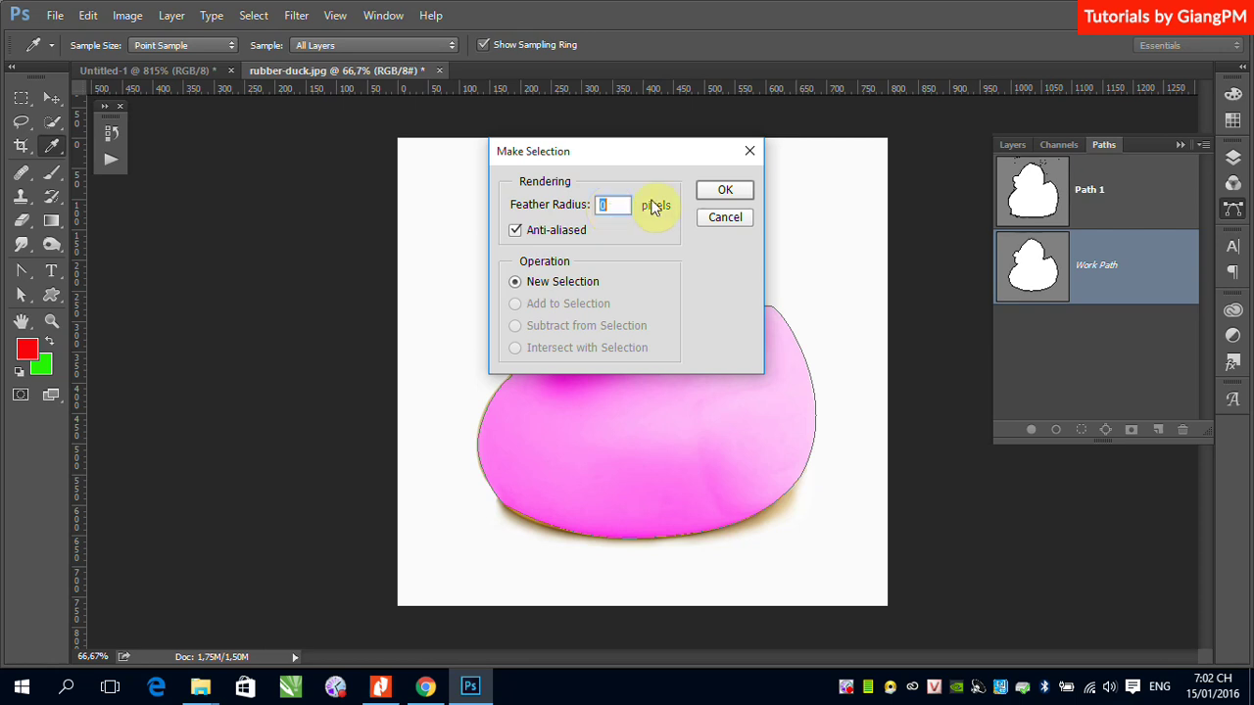
left_click(725, 216)
left_click(1100, 358)
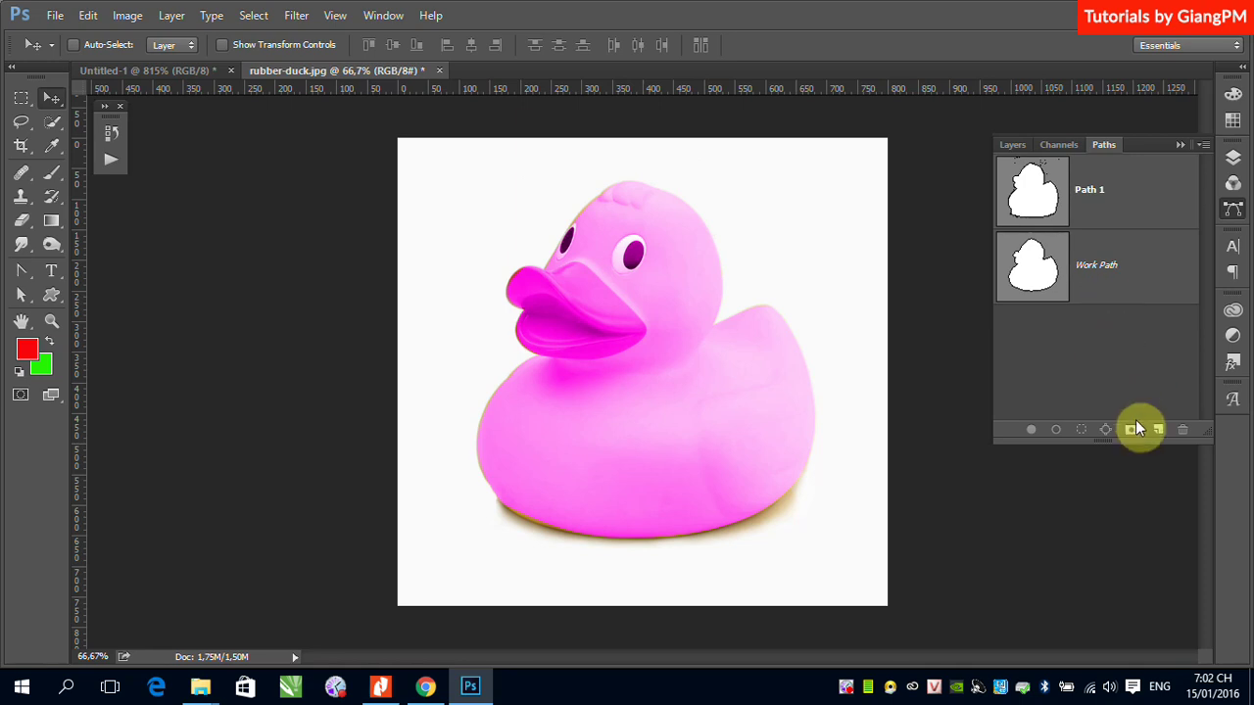
- Drop the pink tint, zoom onto the beak, and quick-select the whole beak
key("Escape")
key("ctrl")
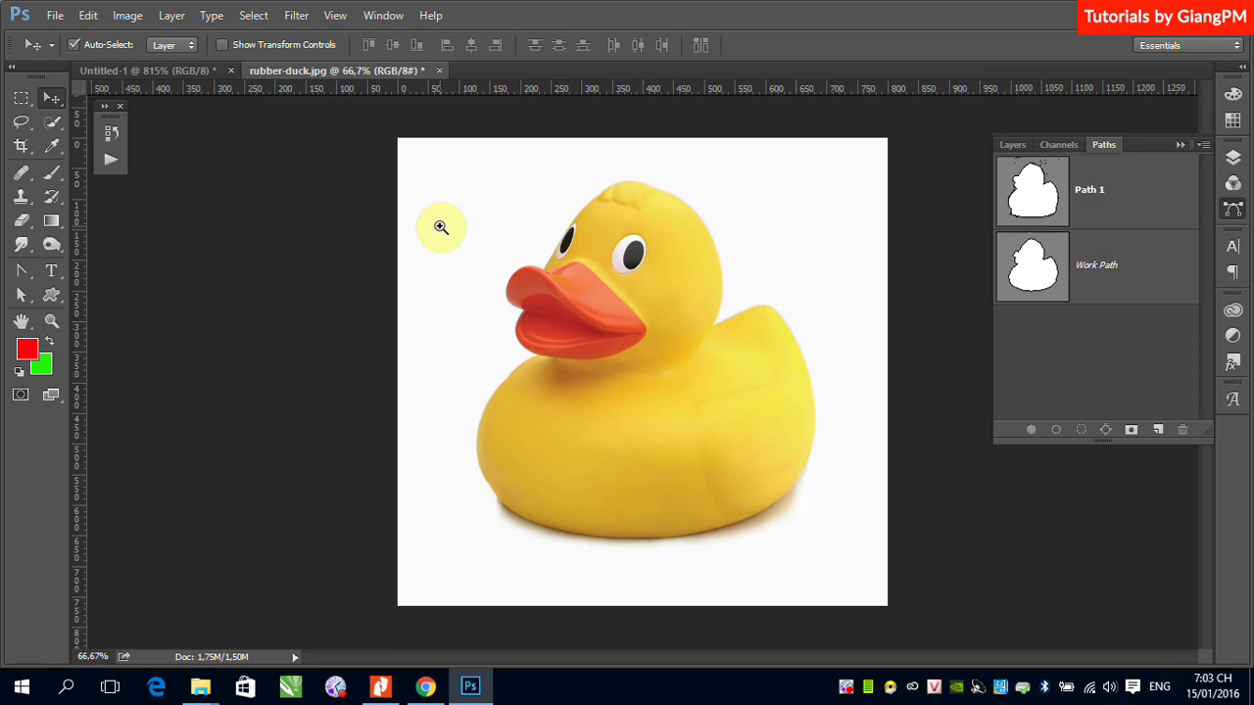
left_click_drag(440, 225, 873, 442)
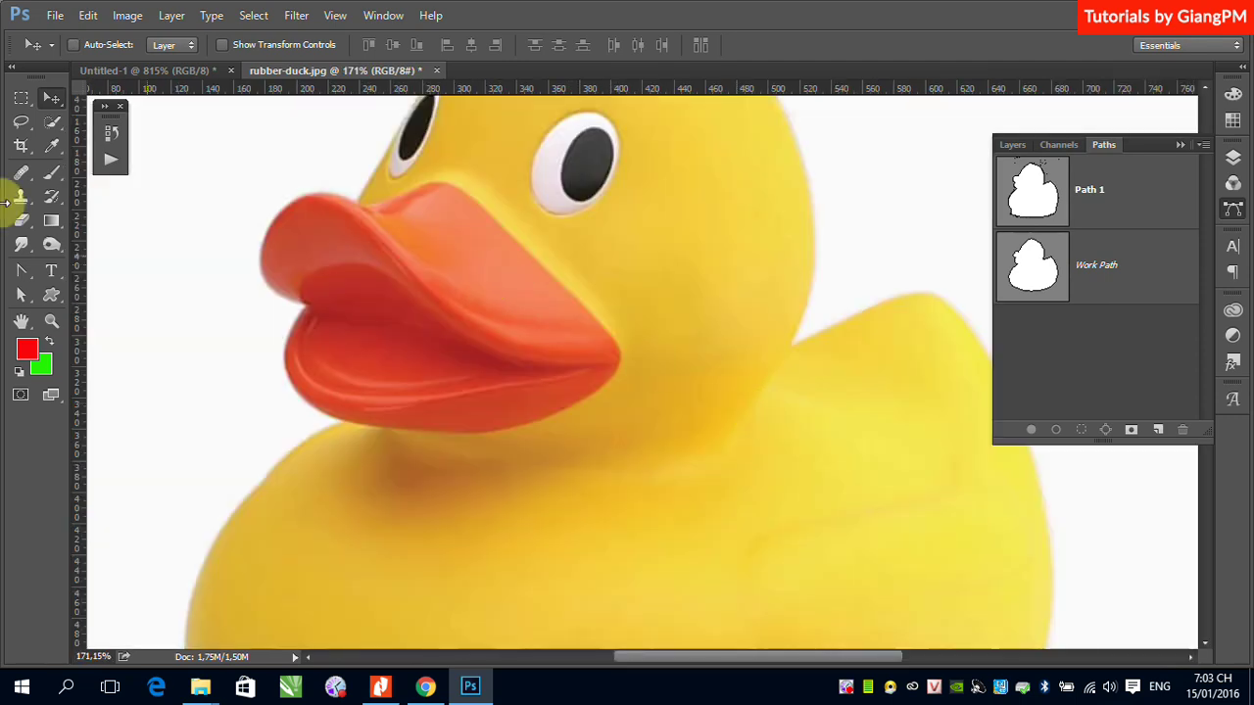
left_click(52, 127)
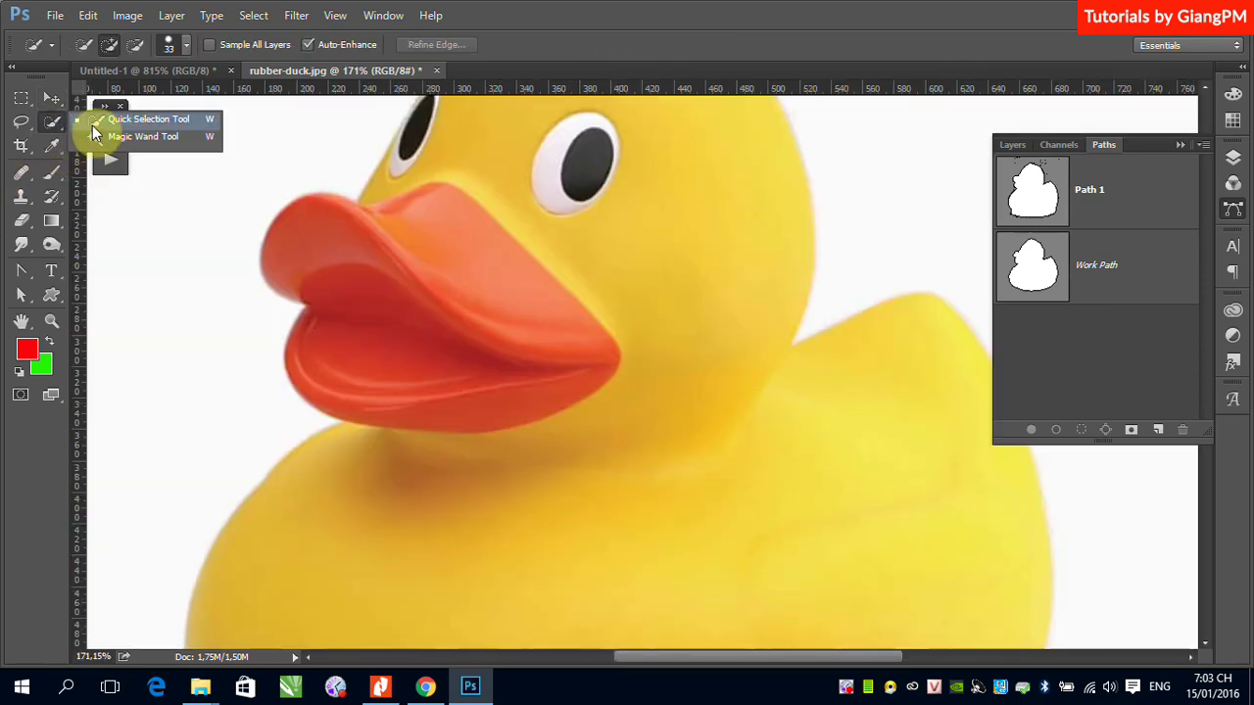
left_click(101, 119)
left_click(434, 238)
left_click_drag(474, 277, 412, 342)
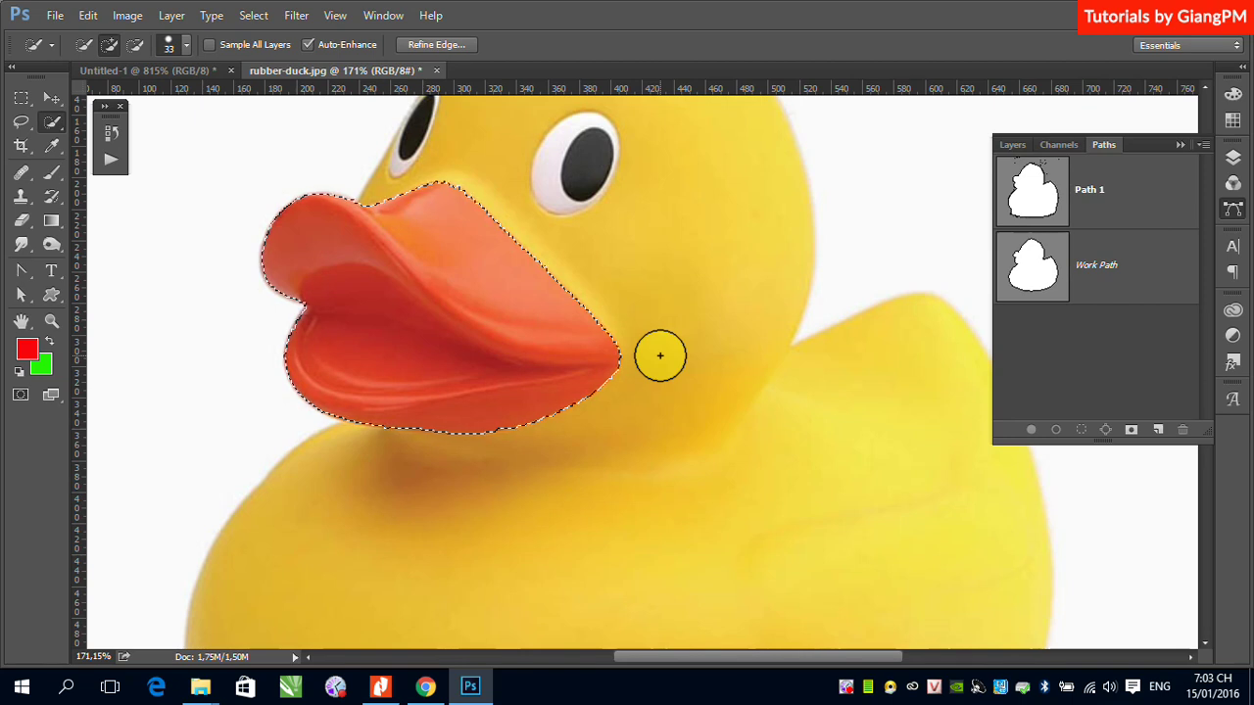
- Invert the beak to cyan-blue, deselect, and view at 100%
key("ctrl+i")
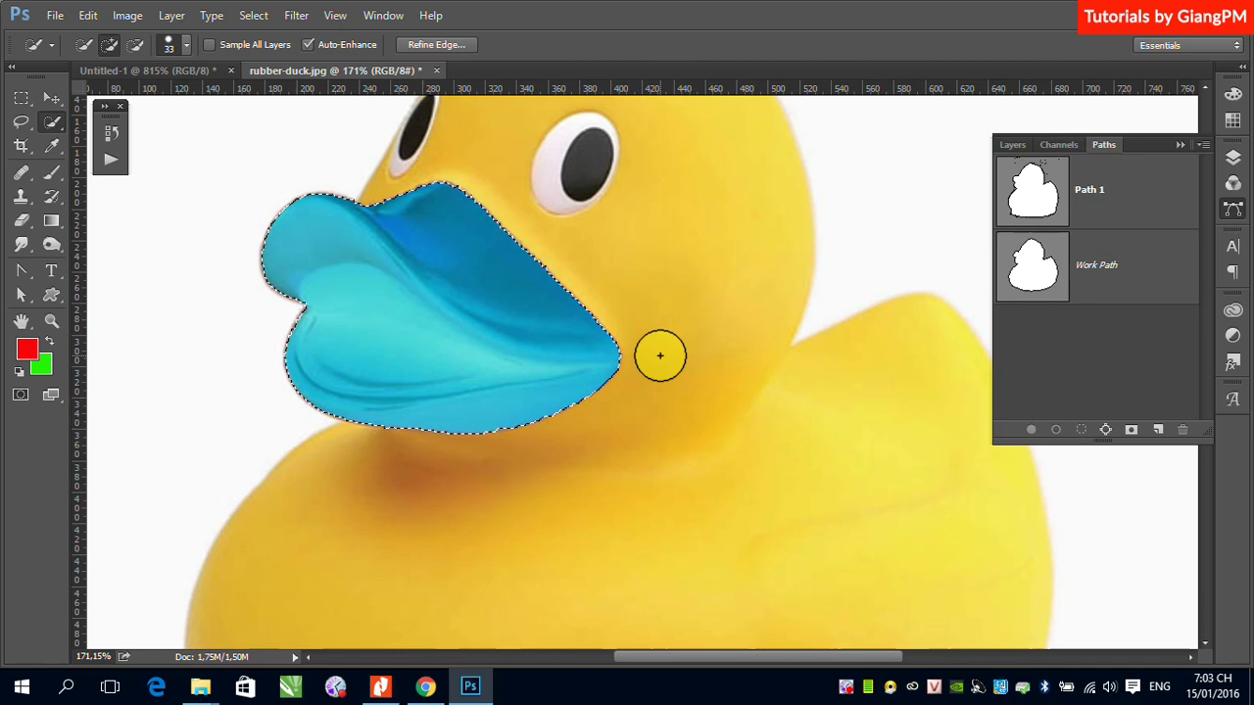
key("ctrl+d")
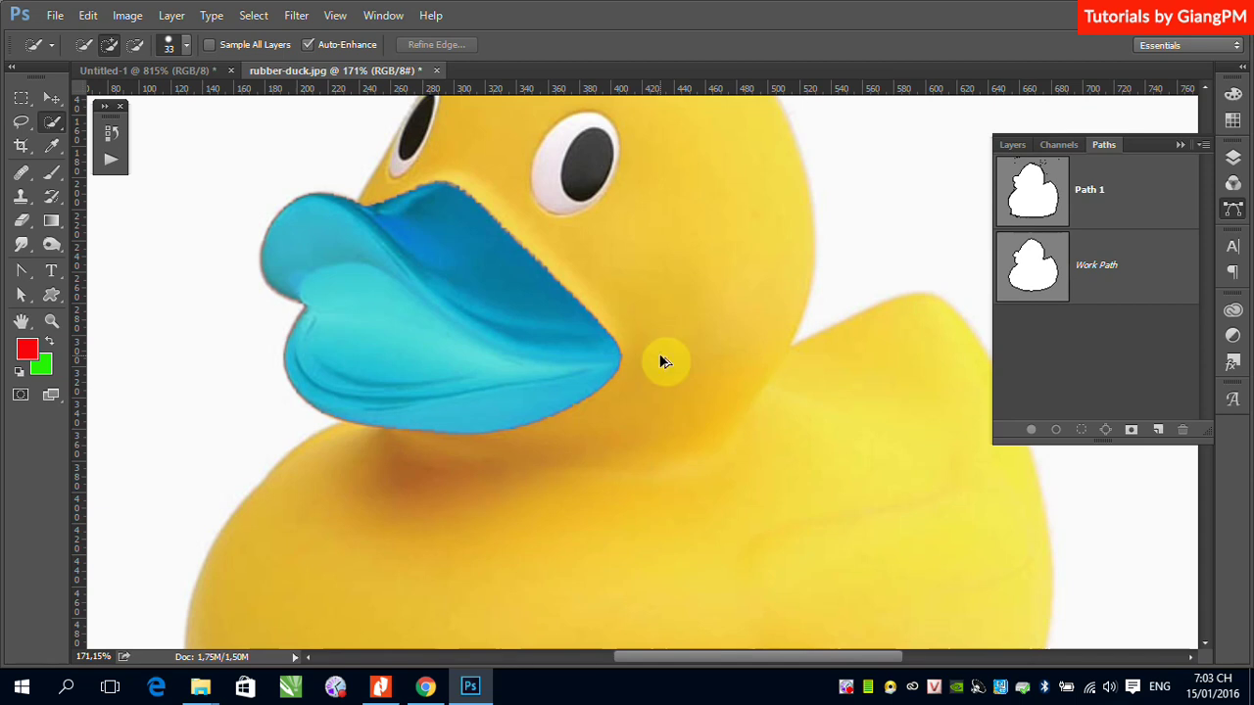
key("ctrl+1")
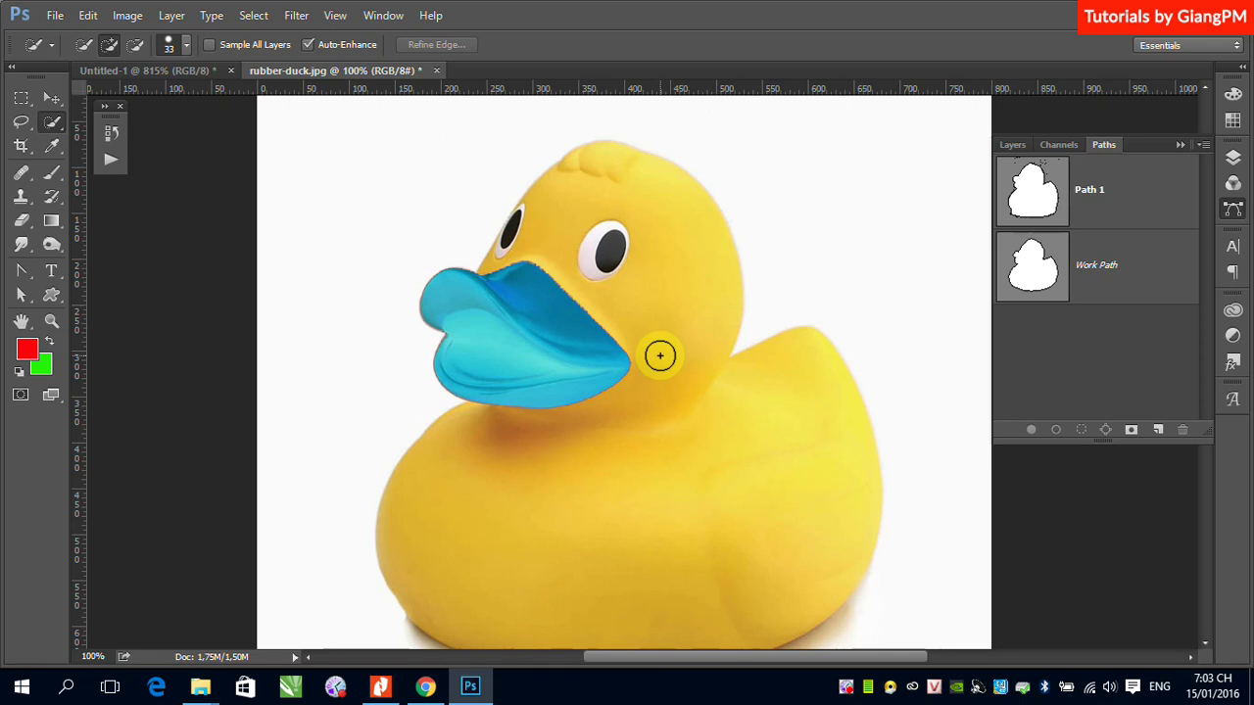
- Quick-select the cyan beak and undo the inversion so it is orange again
mouse_move(497, 311)
left_mouse_down()
mouse_move(447, 302)
mouse_move(562, 373)
left_mouse_up()
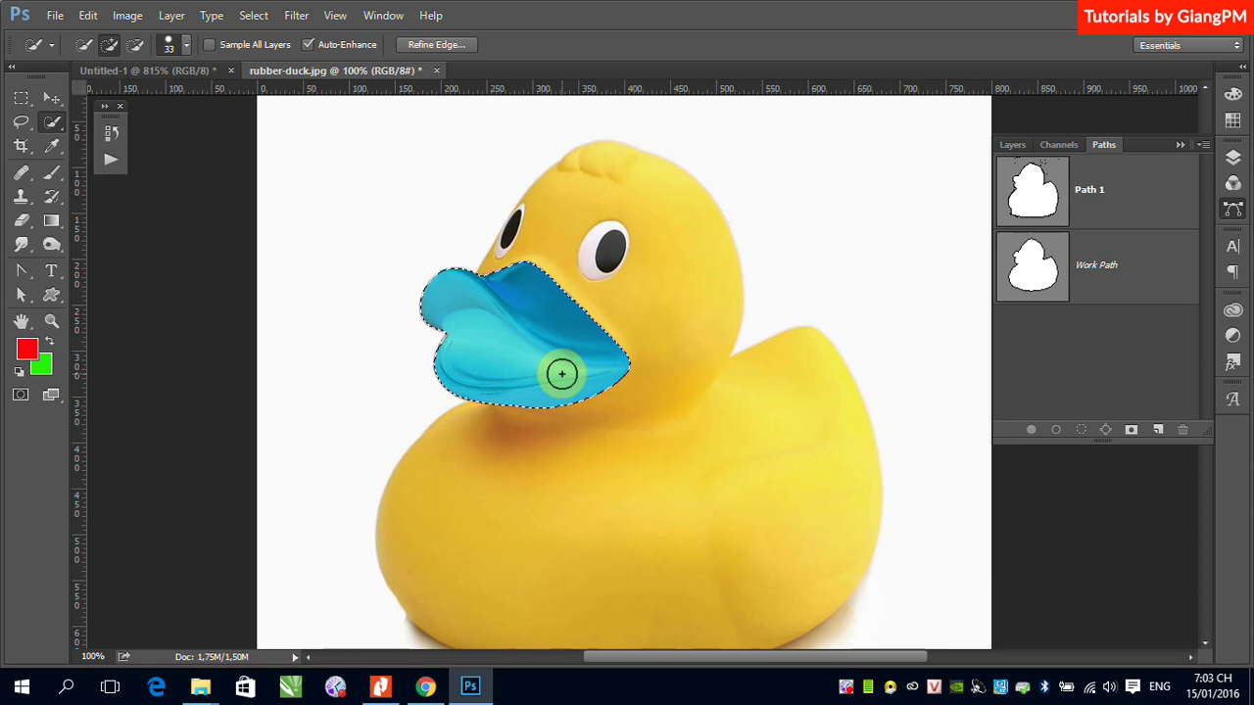
key("ctrl+z")
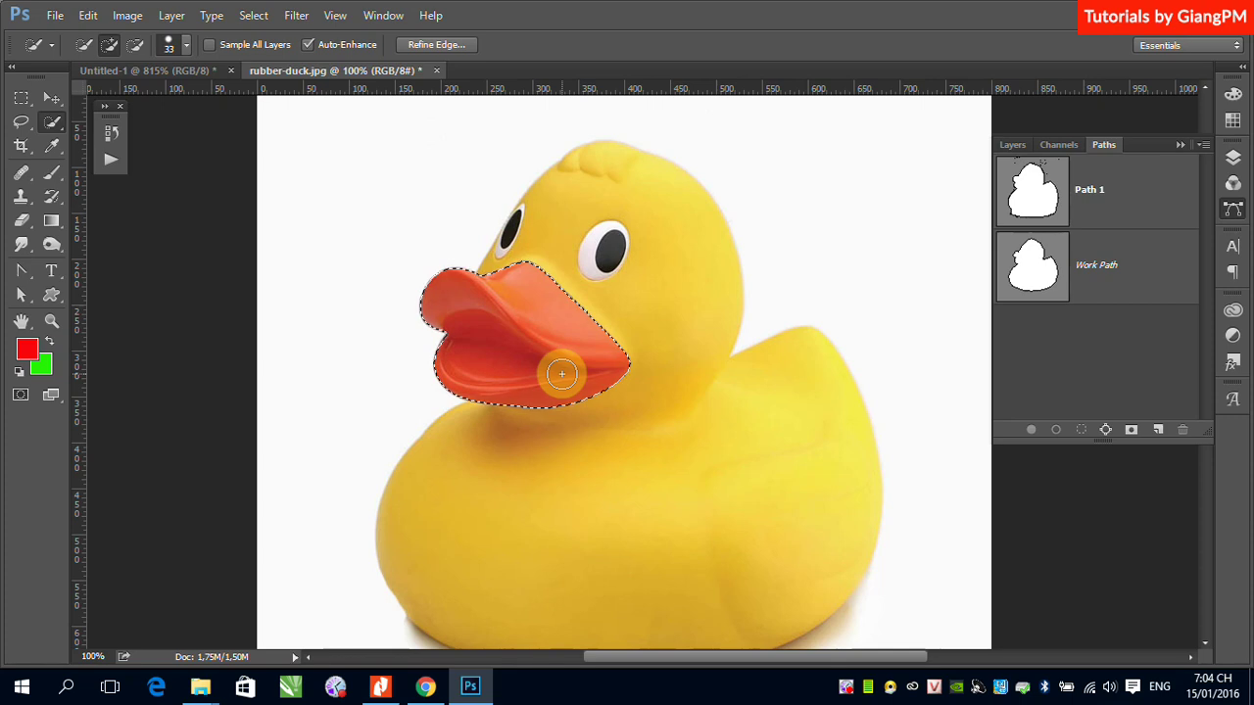
- Save the beak selection as a channel named 'mo', then deselect
left_click(253, 16)
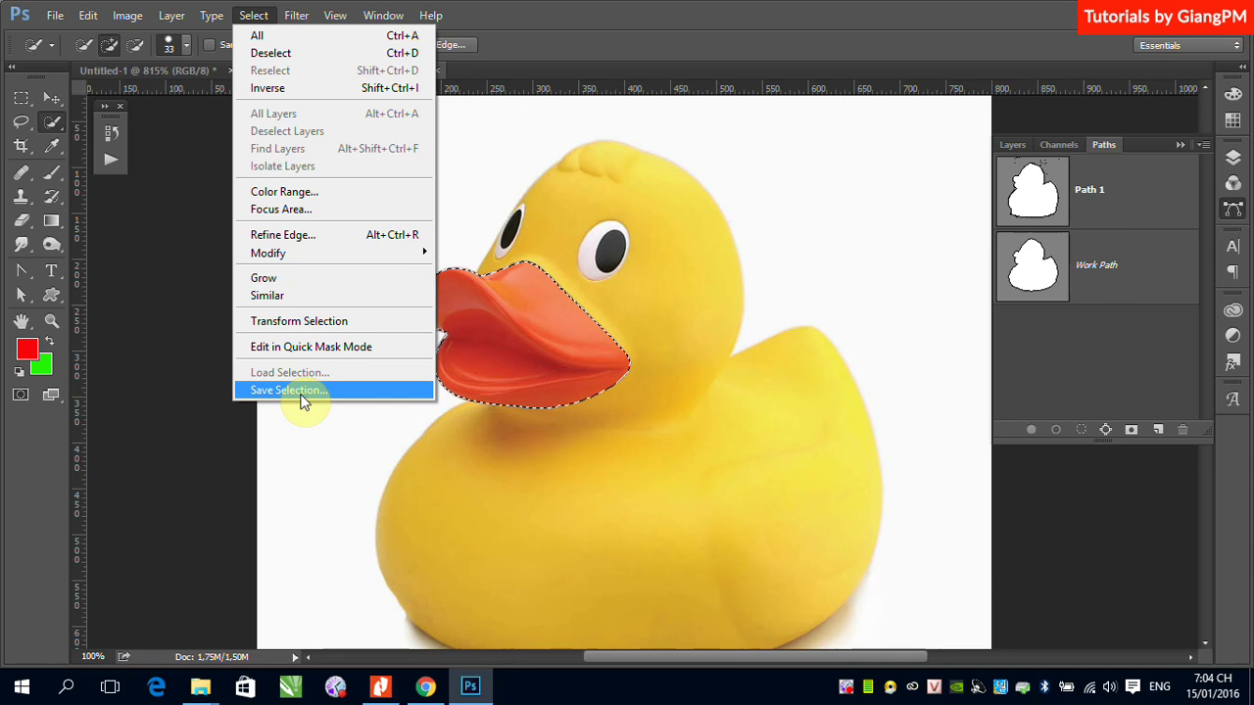
left_click(289, 390)
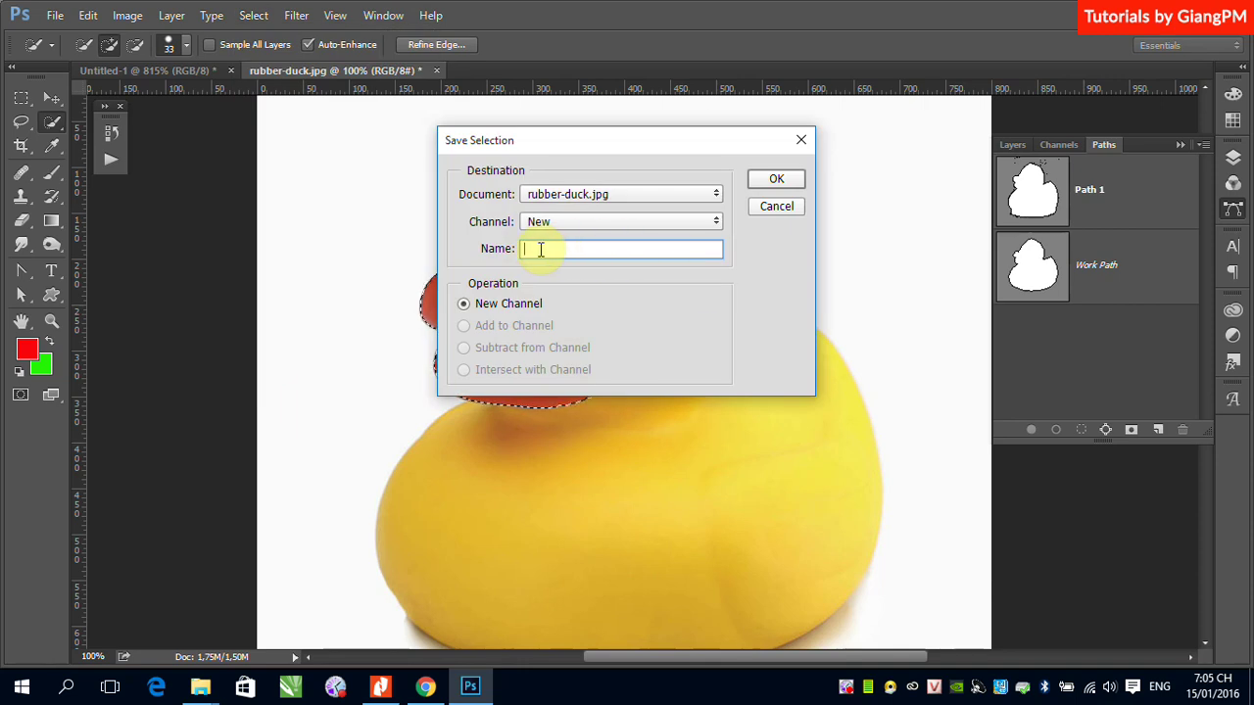
type("mo")
left_click(789, 184)
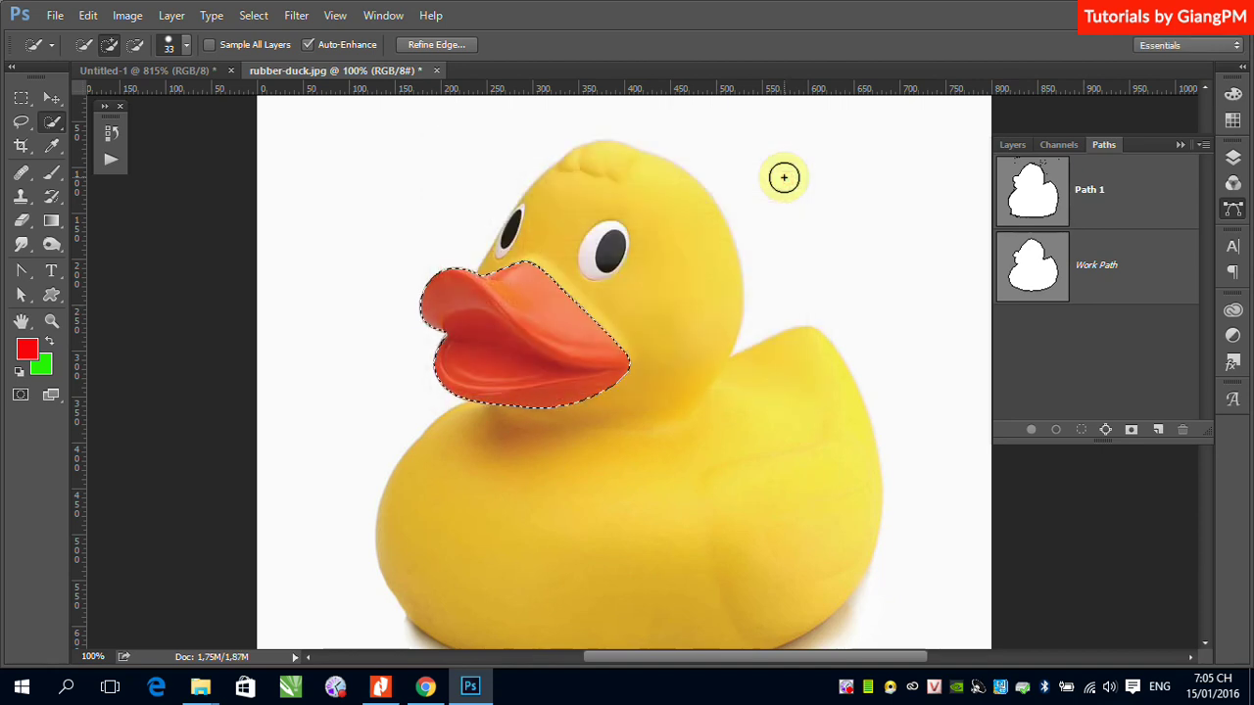
key("ctrl+d")
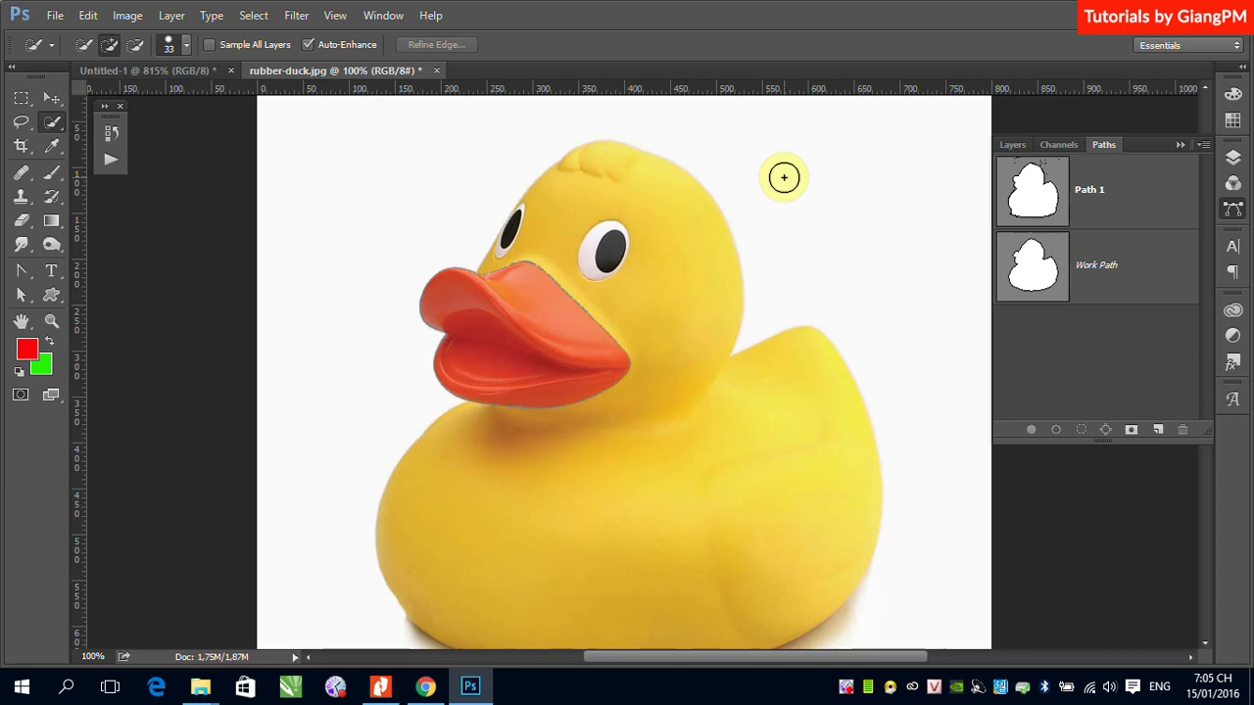
- Load the selection from channel 'mo' to reselect the orange beak
left_click(256, 16)
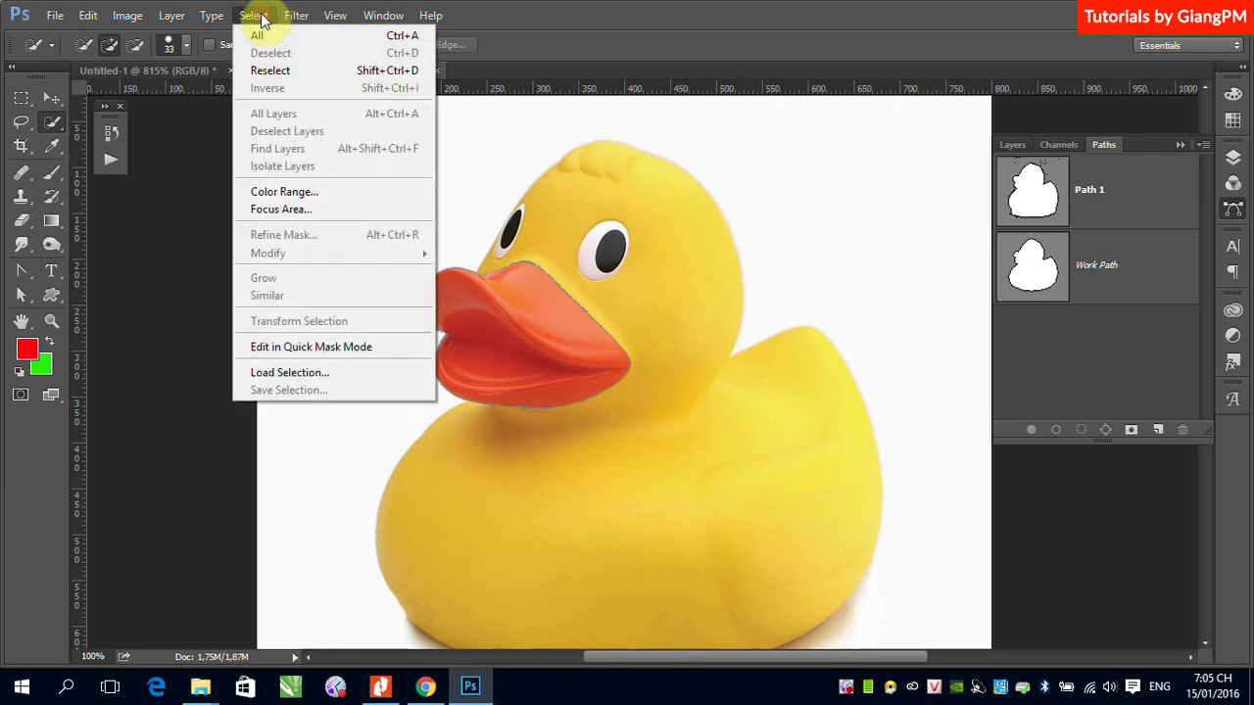
left_click(311, 375)
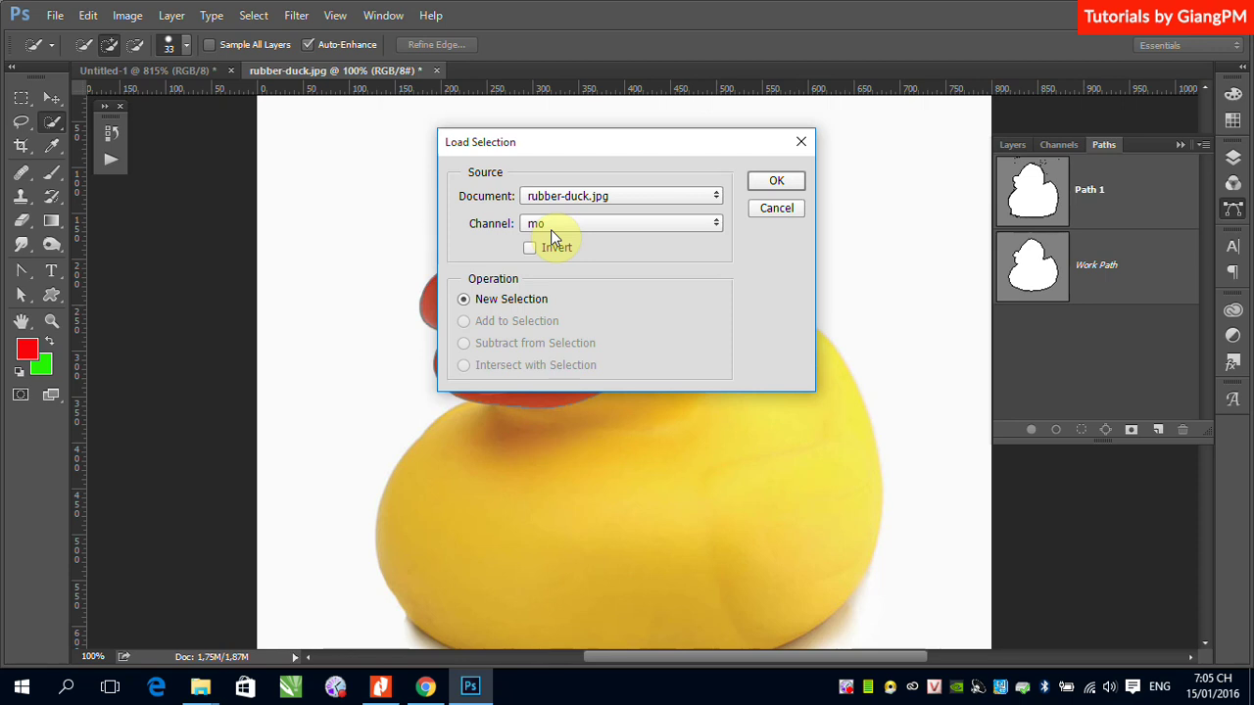
left_click(776, 180)
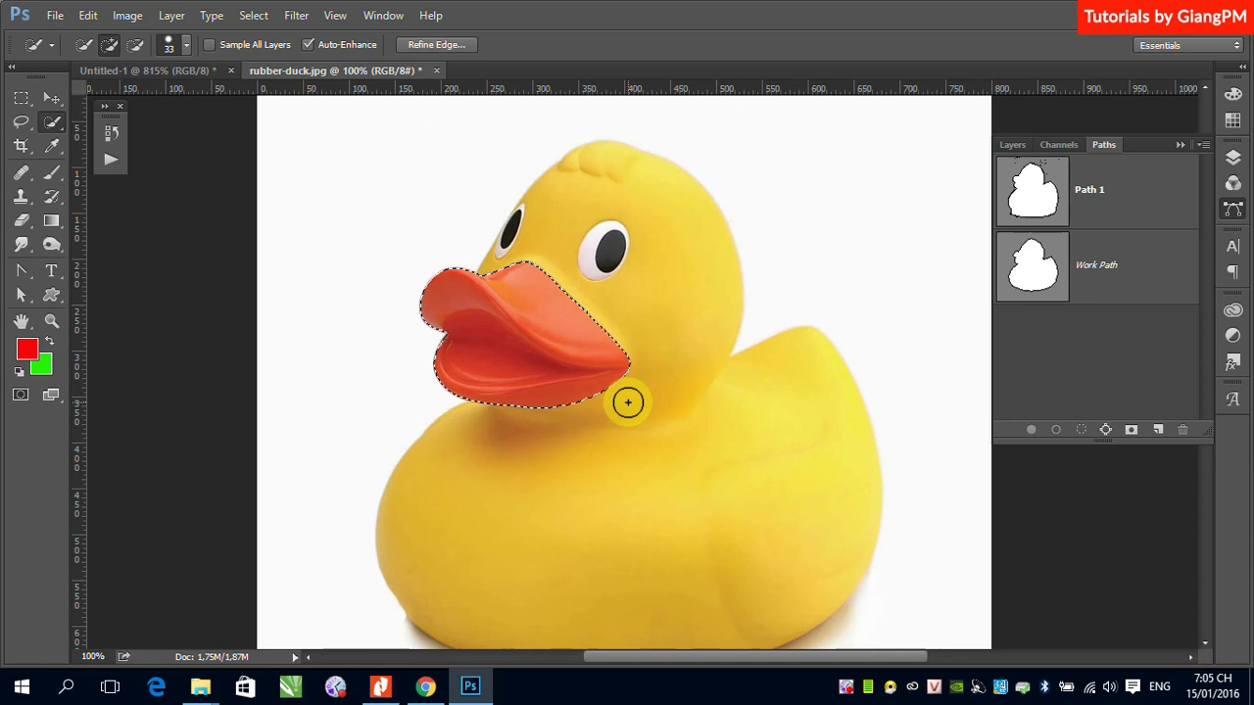
- Deselect, then quick-select the duck's head, neck, back and body
key("ctrl+d")
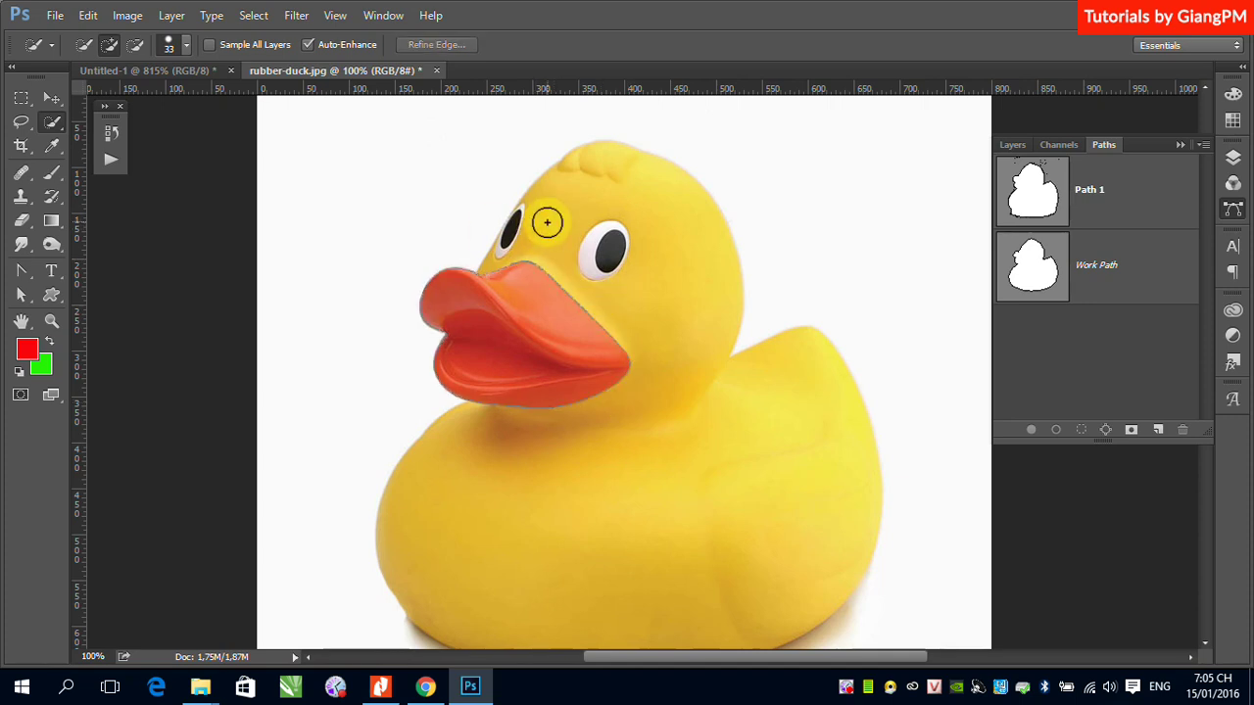
mouse_move(548, 222)
left_mouse_down()
mouse_move(638, 195)
mouse_move(689, 221)
mouse_move(692, 257)
mouse_move(653, 311)
mouse_move(672, 418)
left_mouse_up()
left_click(760, 435)
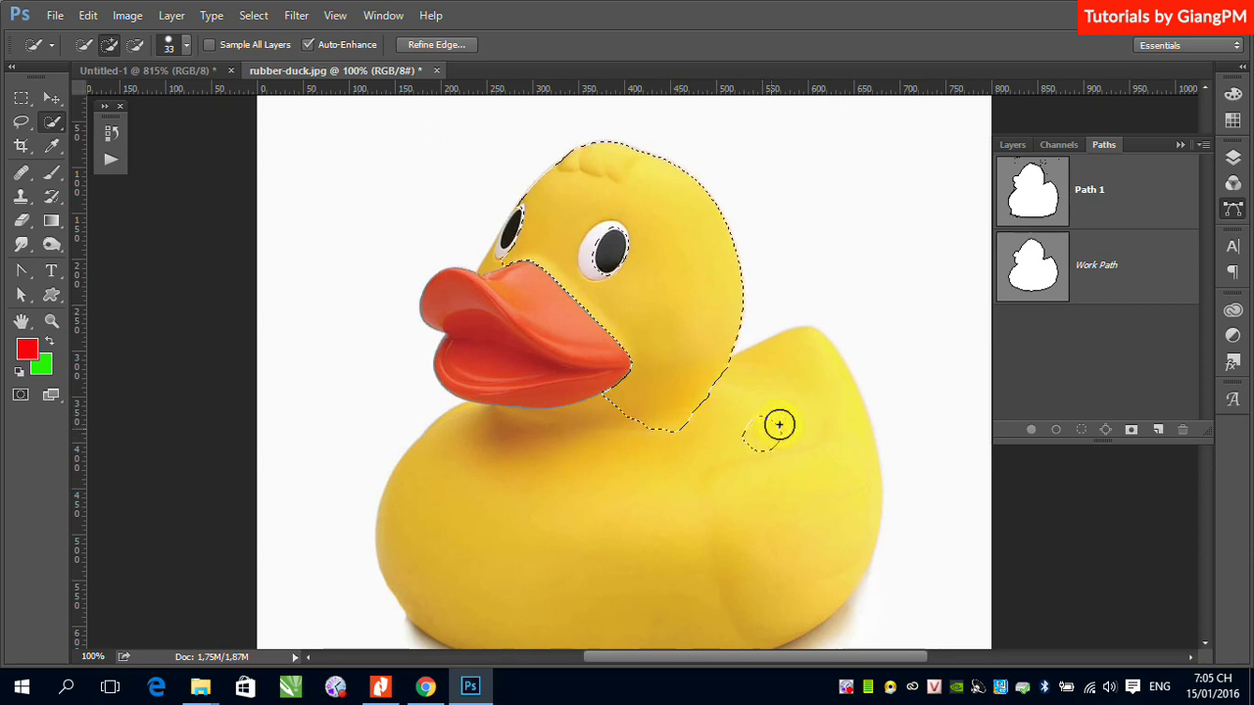
left_click(797, 375)
left_click(787, 519)
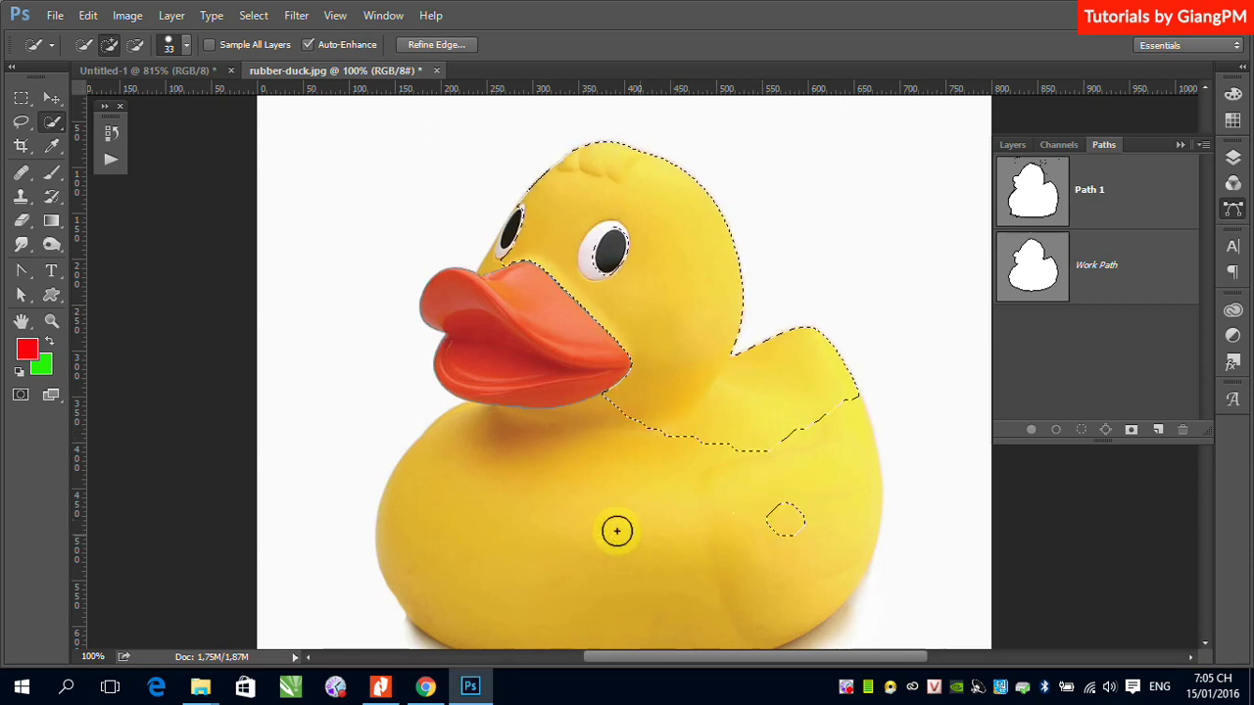
left_click_drag(577, 529, 607, 473)
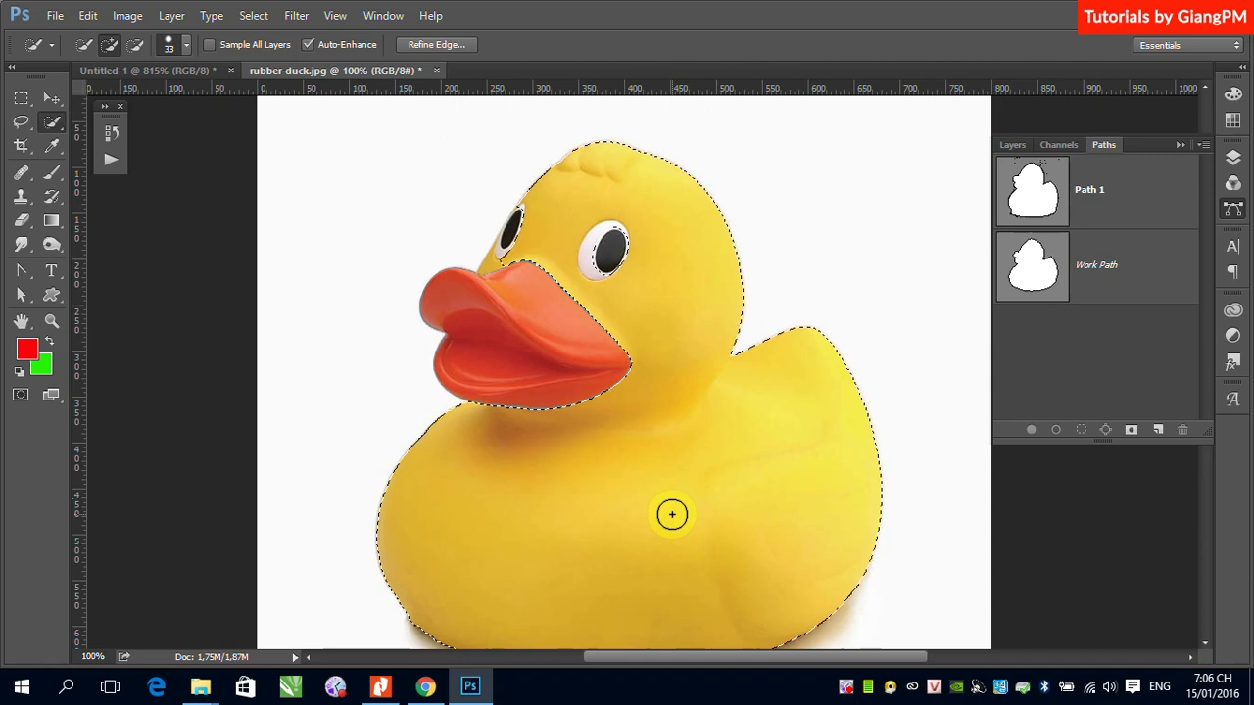
scroll(671, 514, "down", 2)
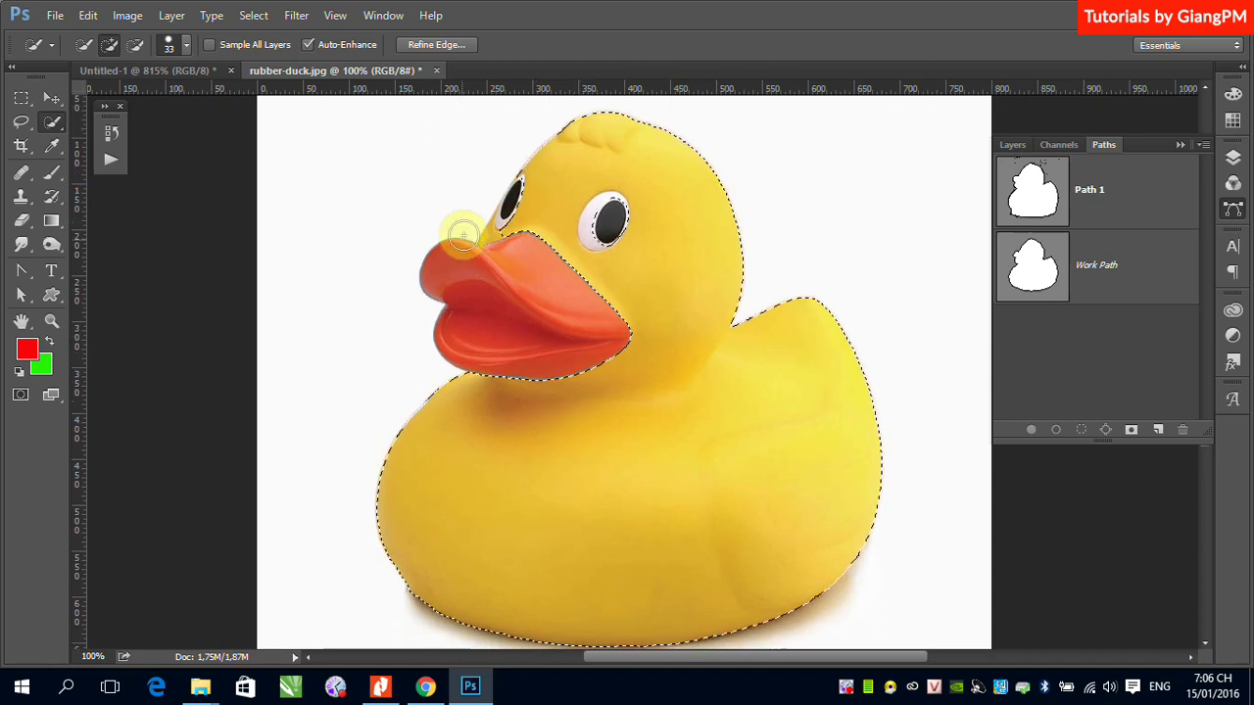
scroll(548, 285, "up", 10)
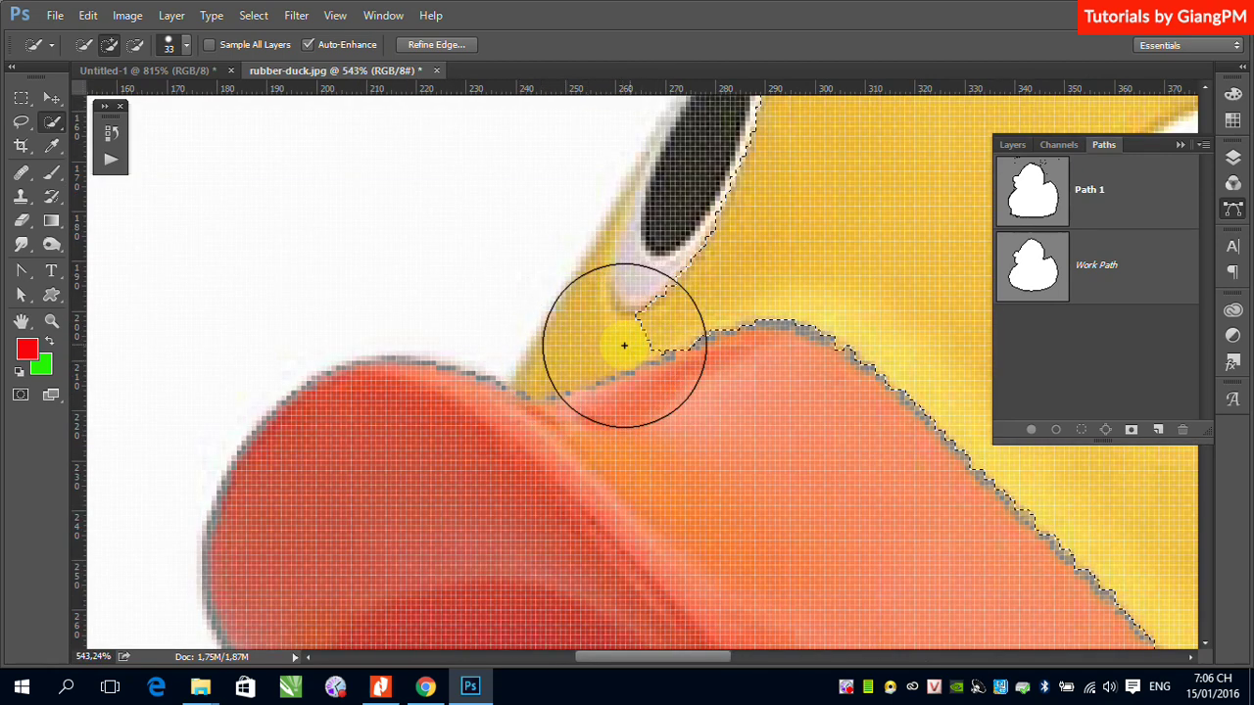
key("shift+F5")
left_click(465, 245)
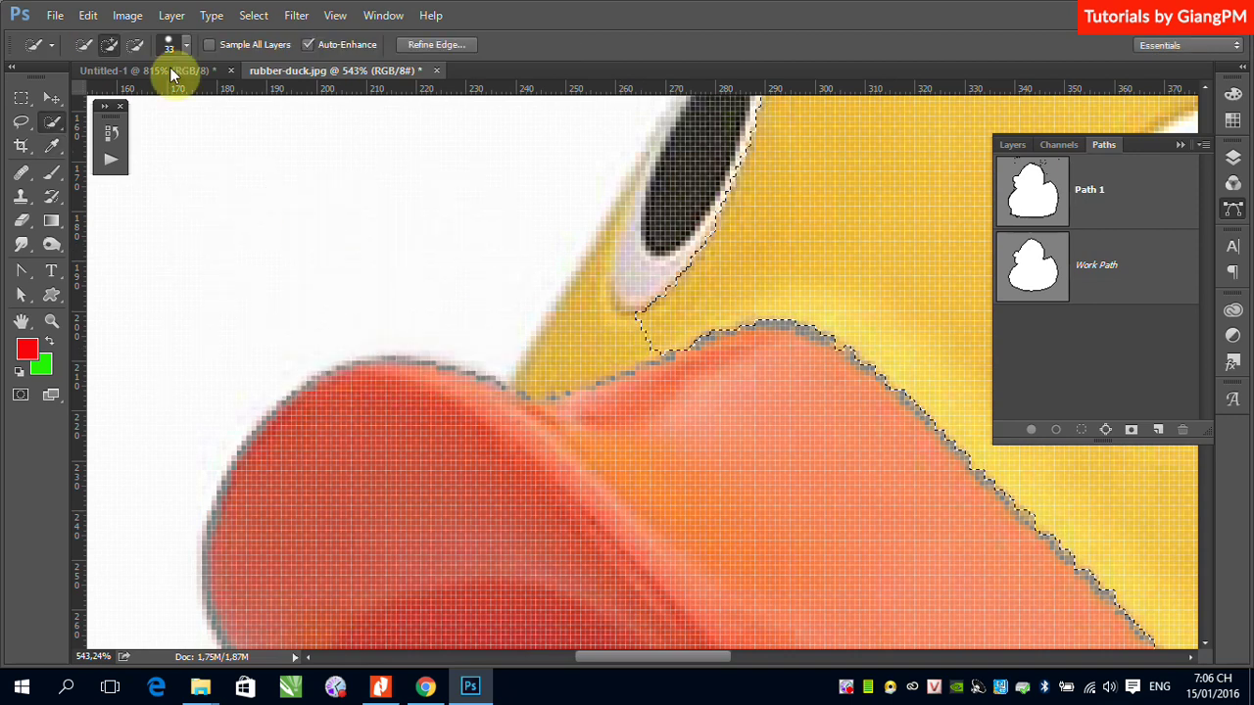
- With a 10 px brush, add the edge above the beak and subtract the eye highlight
left_click(182, 46)
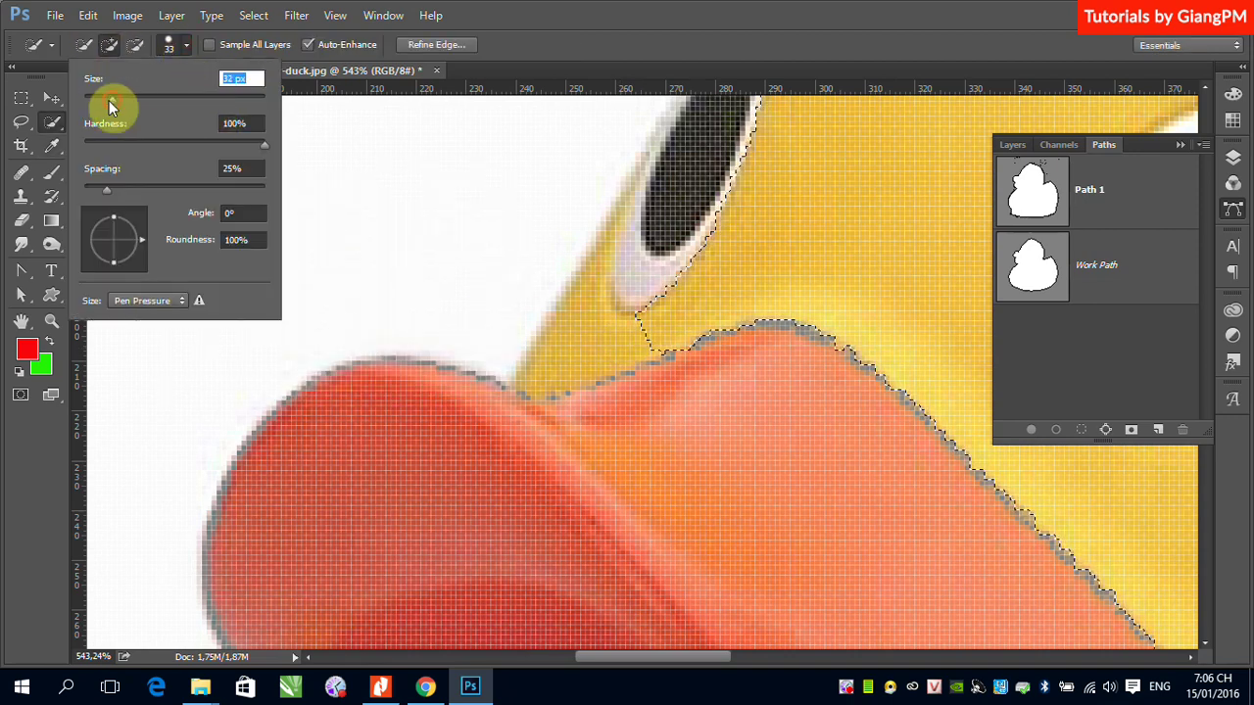
left_click_drag(109, 100, 93, 100)
left_click(578, 345)
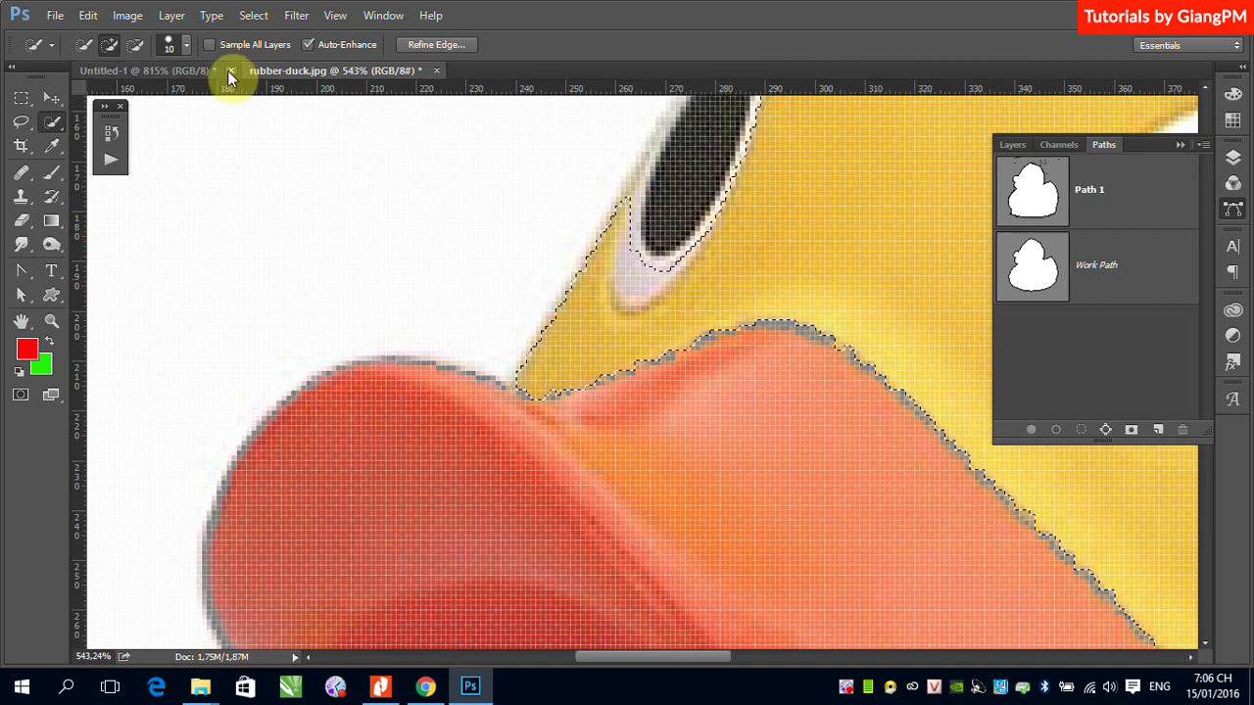
left_click(135, 44)
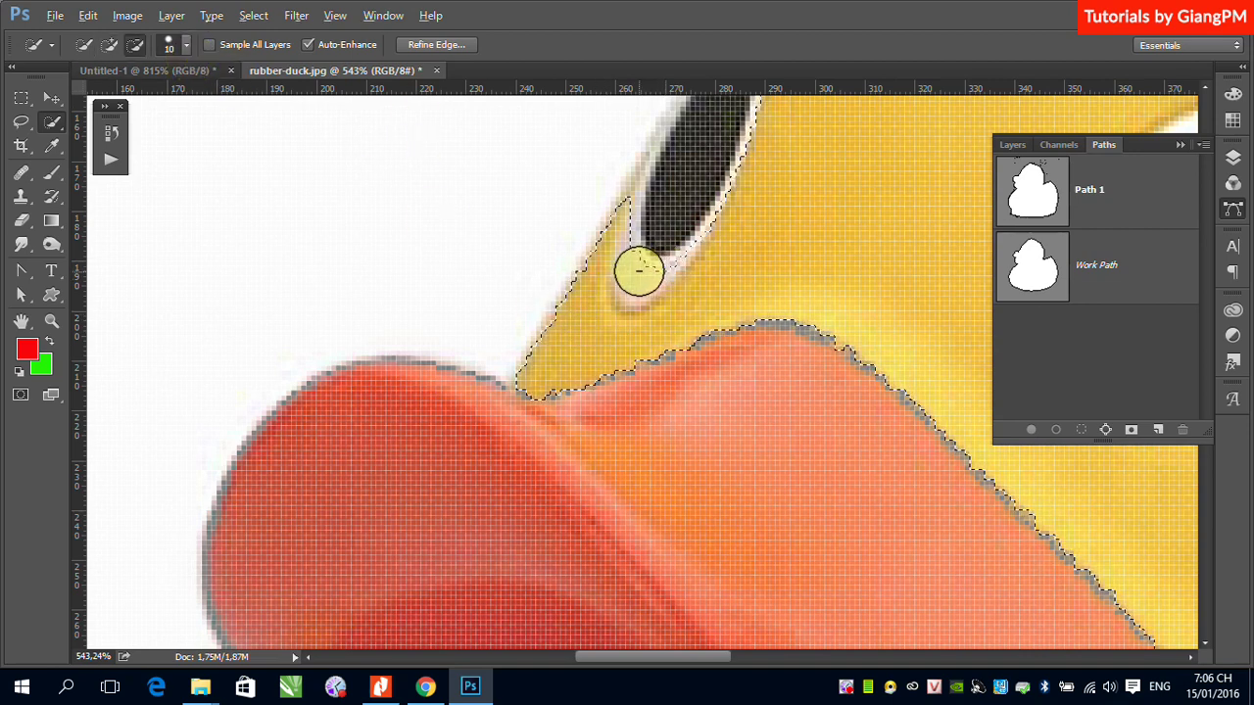
left_click_drag(639, 271, 651, 226)
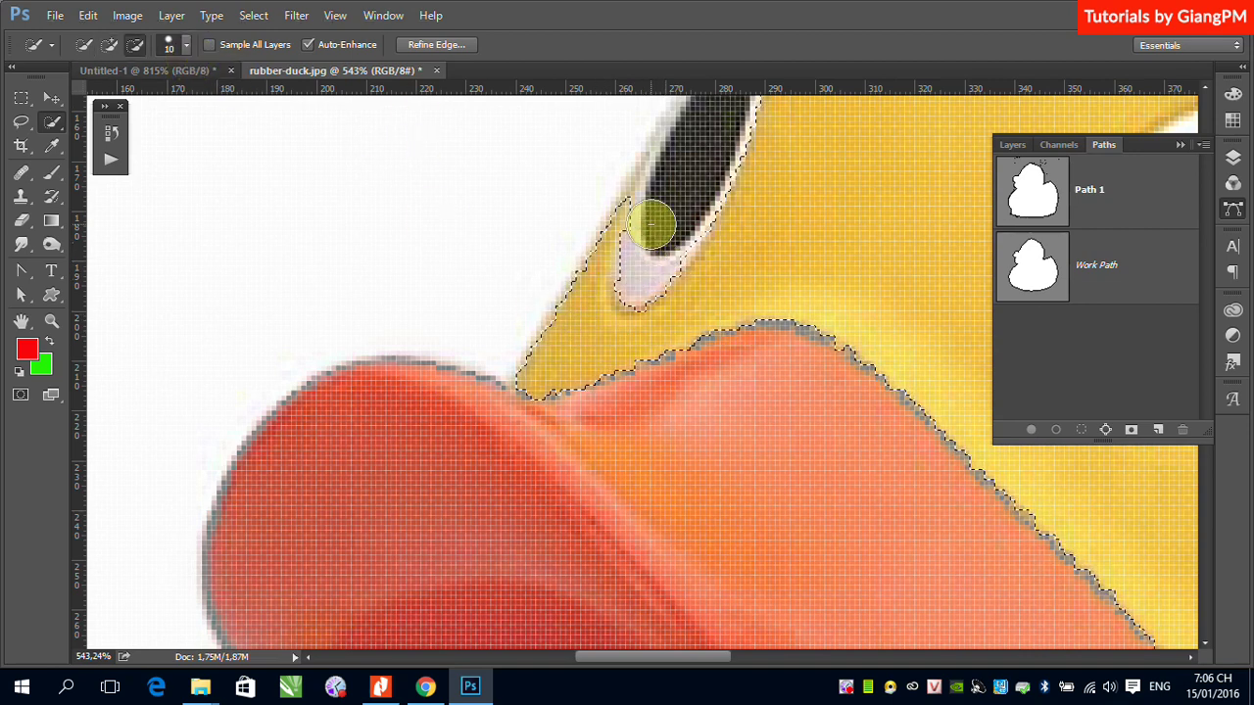
key("shift")
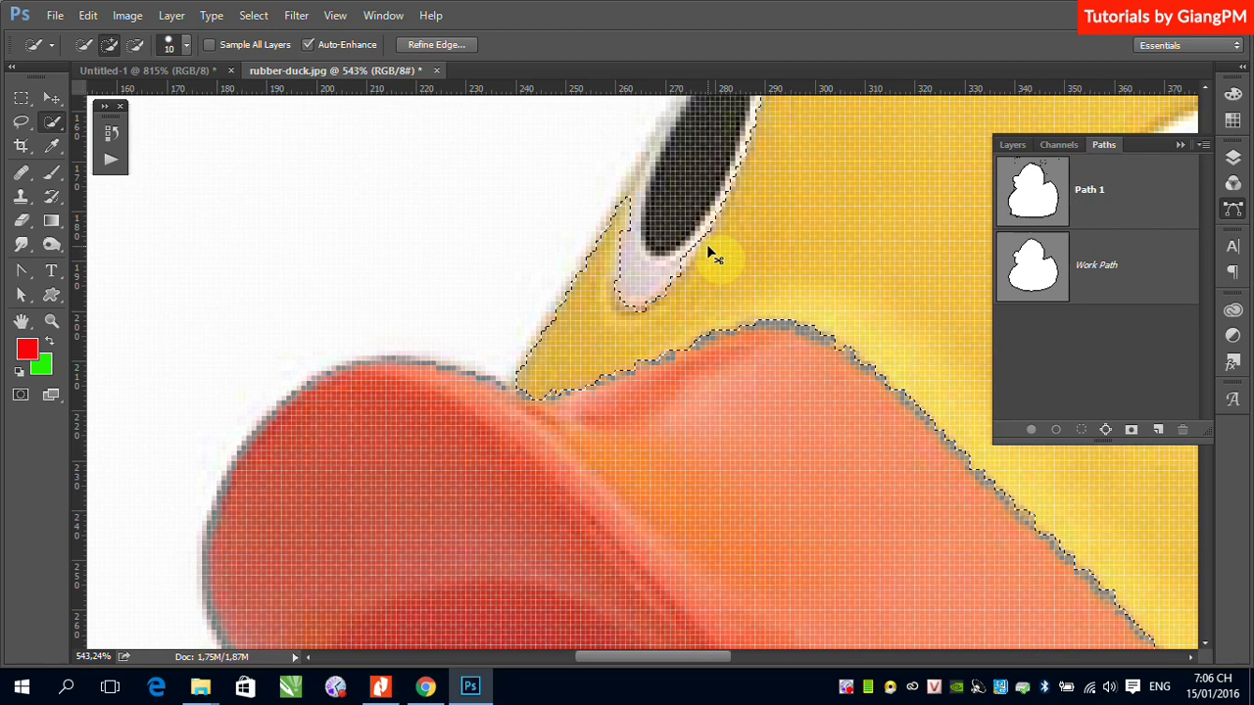
key("ctrl+minus")
key("ctrl+minus")
key("ctrl+minus")
key("ctrl+minus")
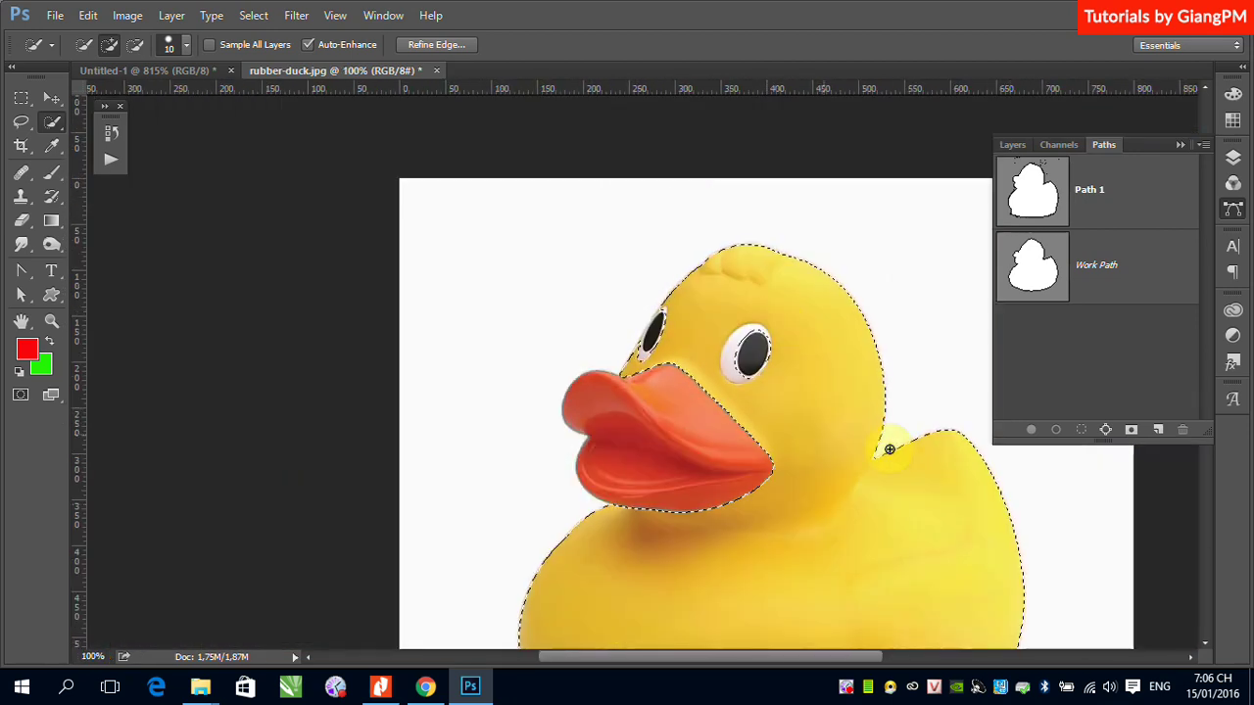
- Save the duck-body selection as a channel named 'tha', then deselect
left_click(253, 17)
mouse_move(294, 253)
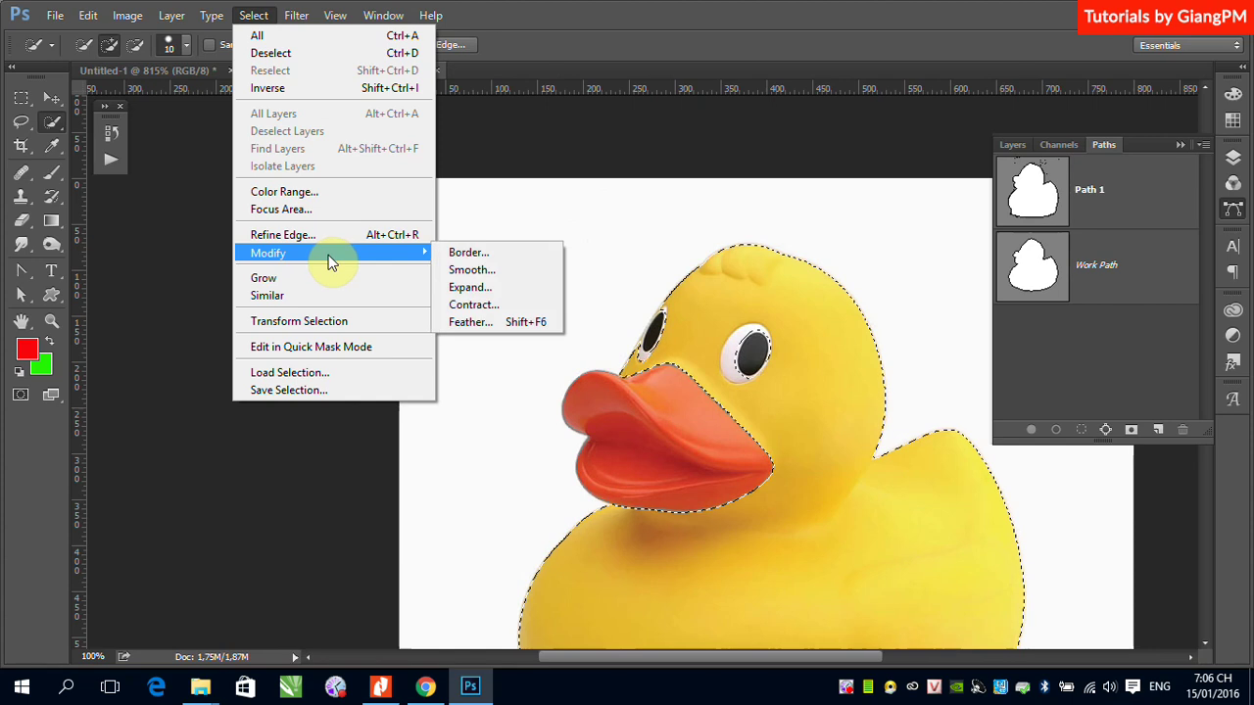
left_click(297, 390)
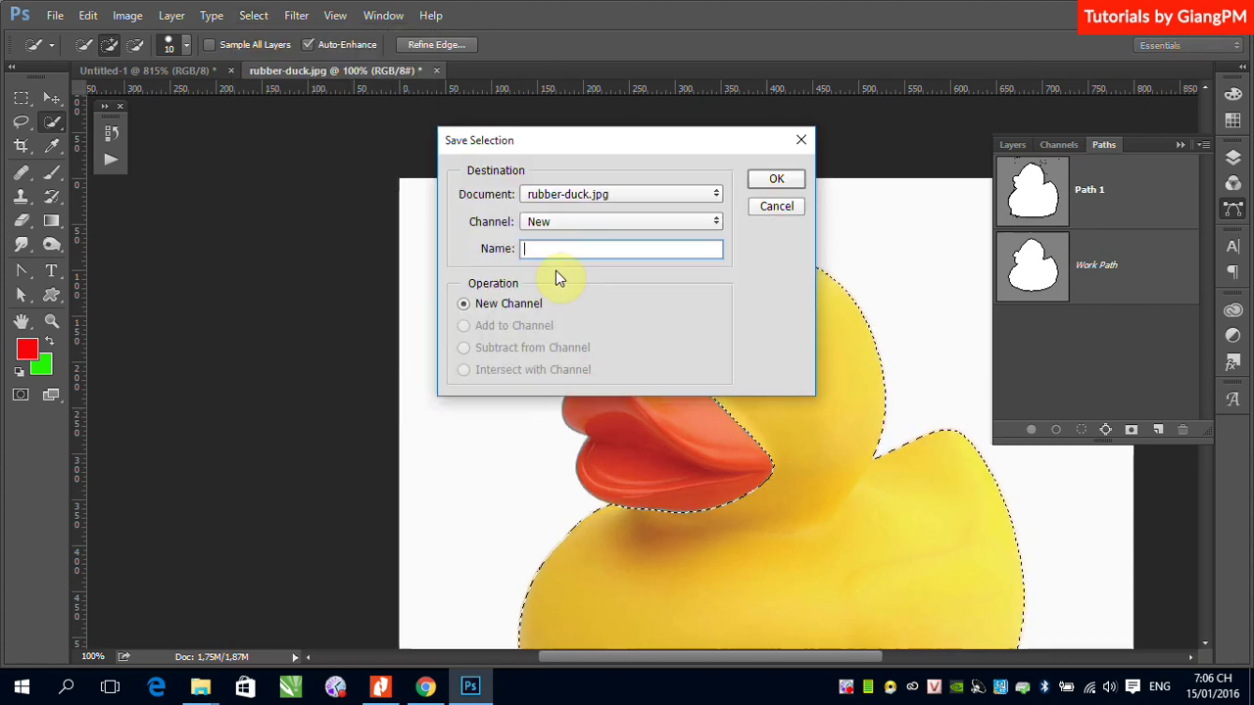
type("ta")
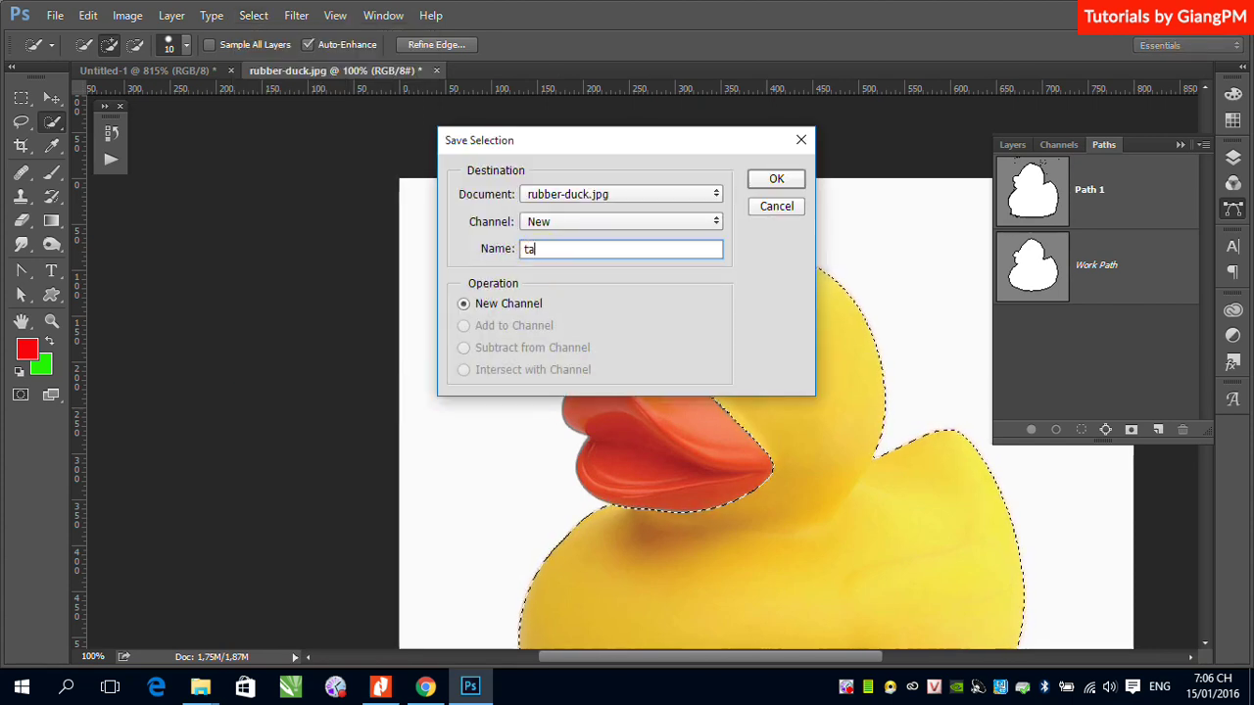
key("BackSpace")
type("ha")
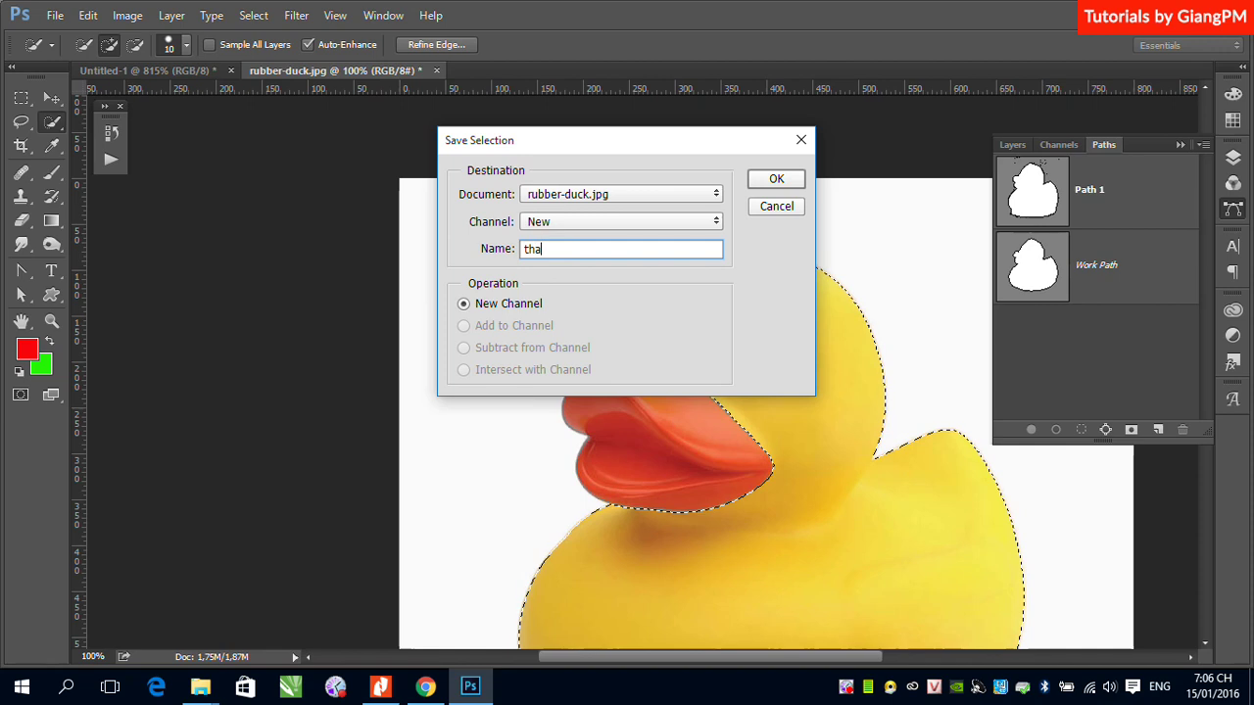
key("Return")
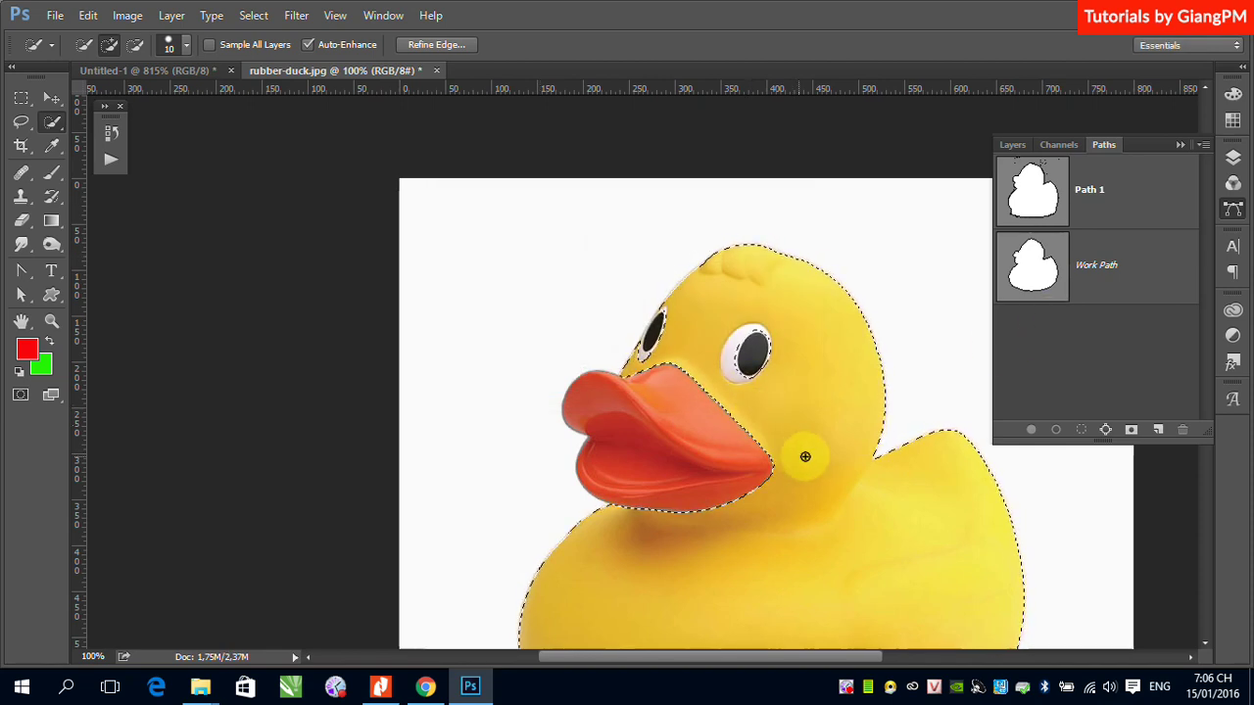
mouse_move(806, 457)
left_mouse_down()
mouse_move(762, 378)
mouse_move(694, 314)
left_mouse_up()
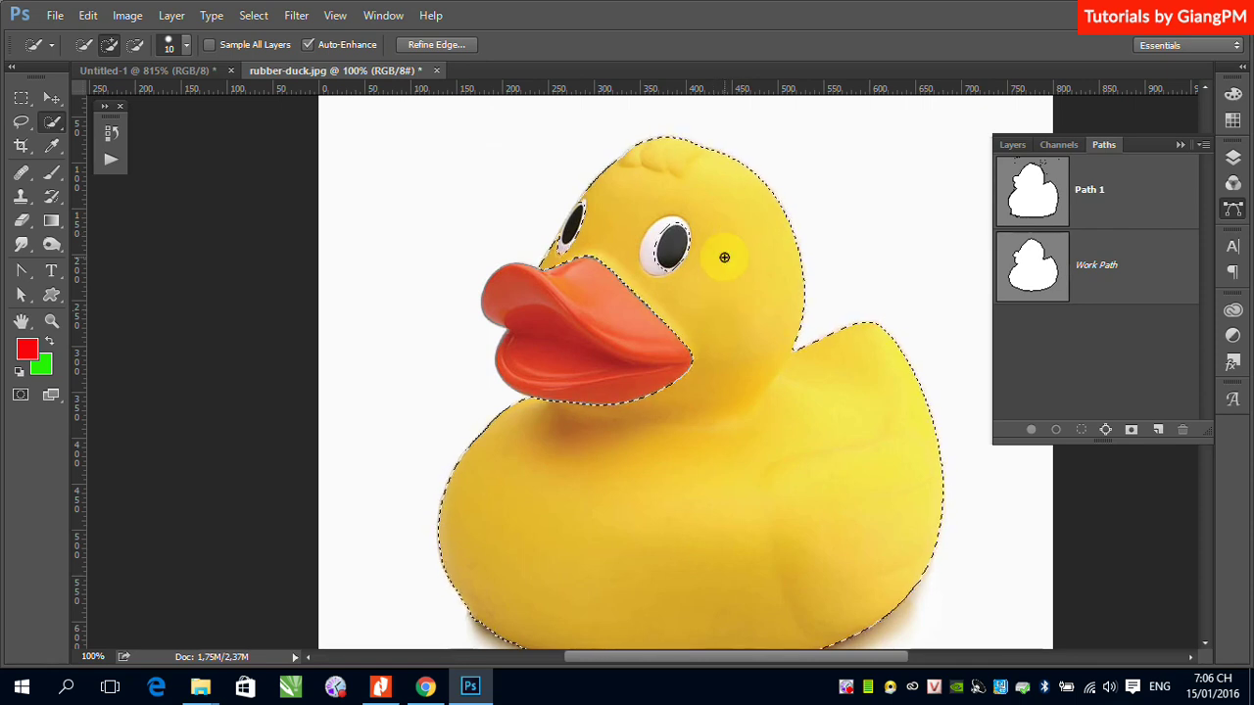
key("ctrl+d")
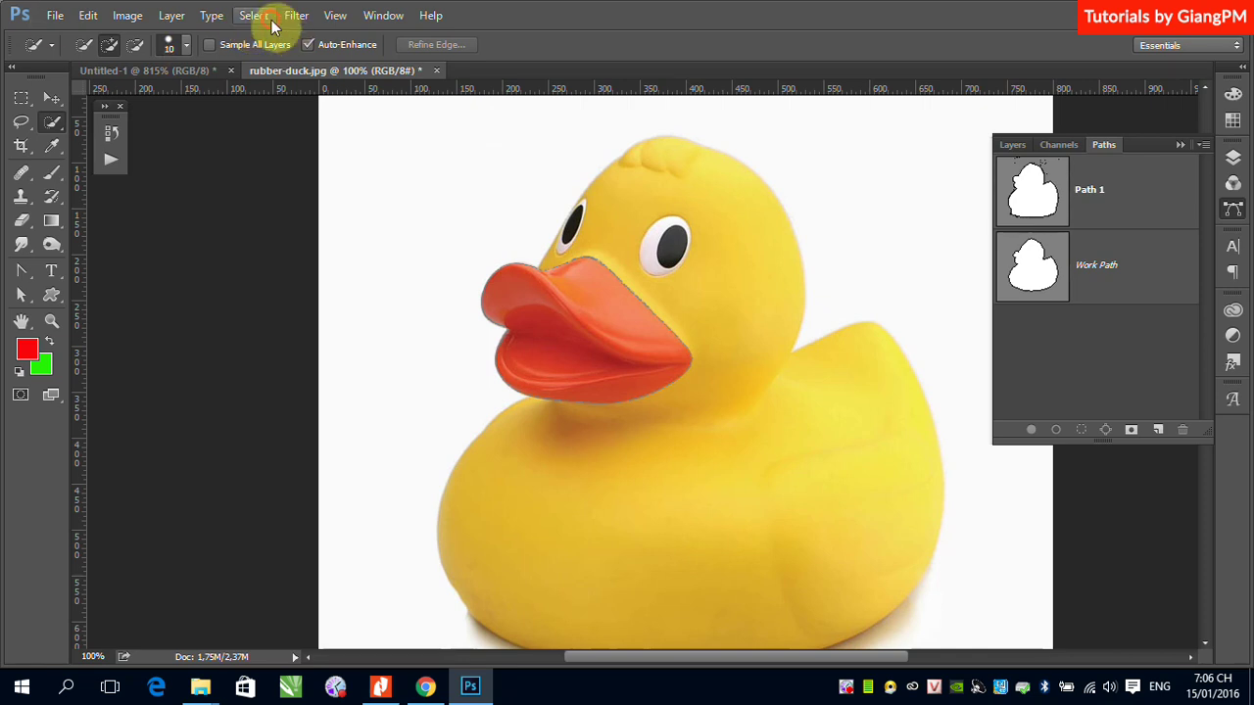
left_click(254, 18)
left_click(345, 379)
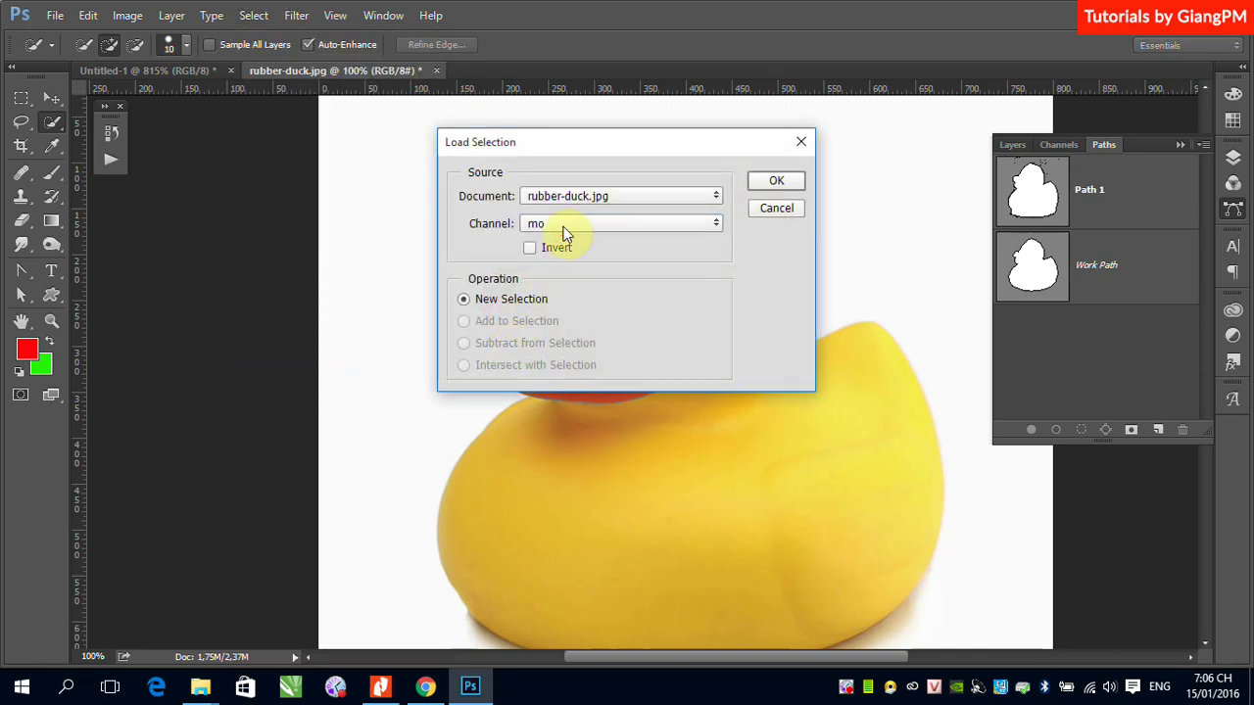
left_click(564, 224)
left_click(559, 253)
left_click(776, 181)
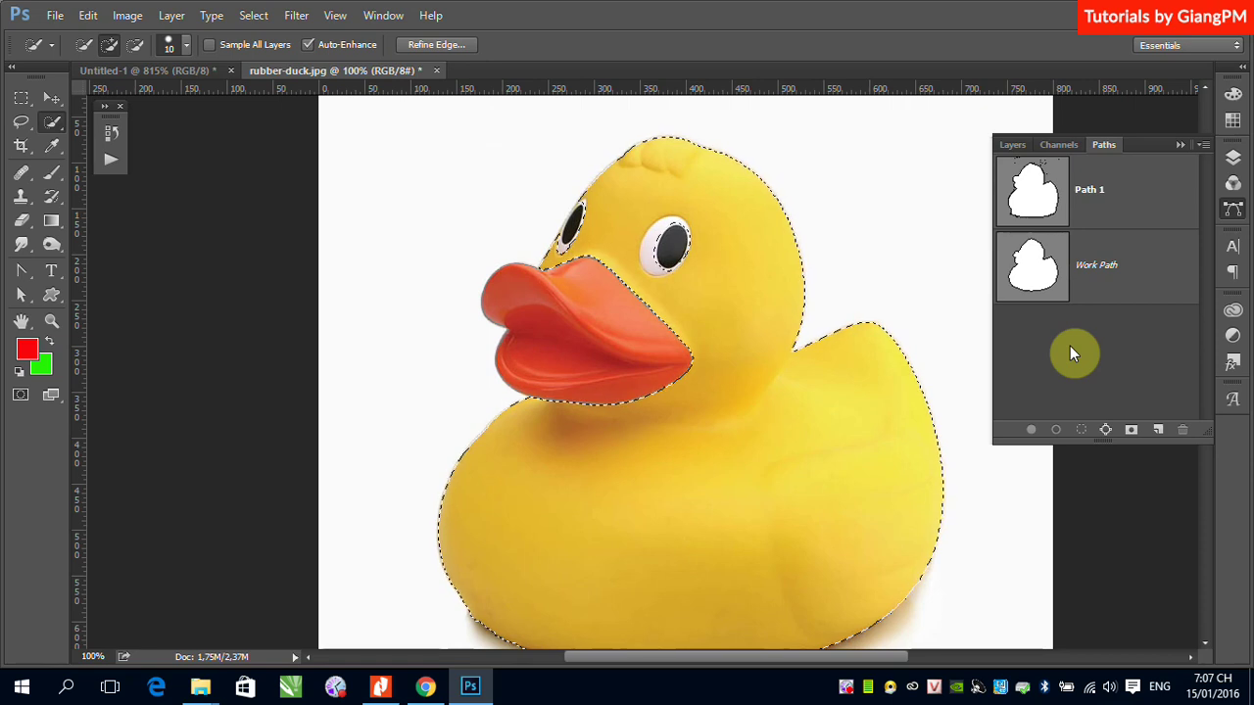
key("ctrl+d")
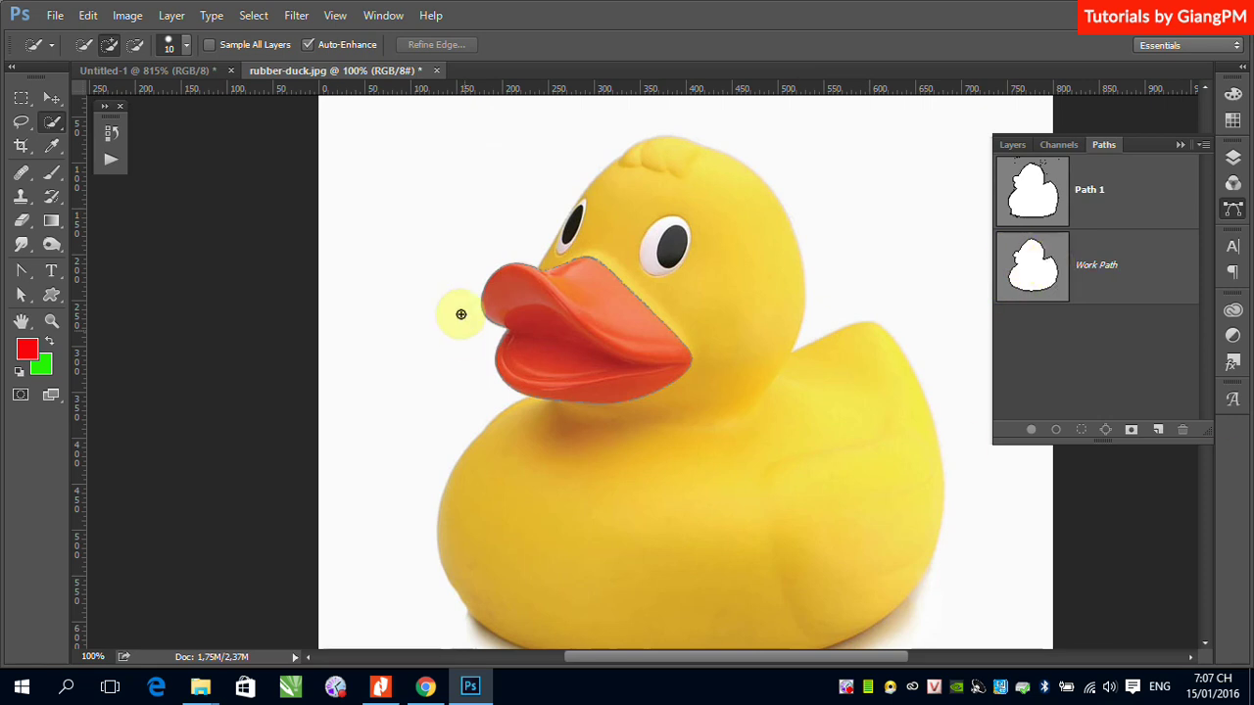
- Create a new empty path and ready the Pen Tool, zoomed onto the beak
left_click(1158, 431)
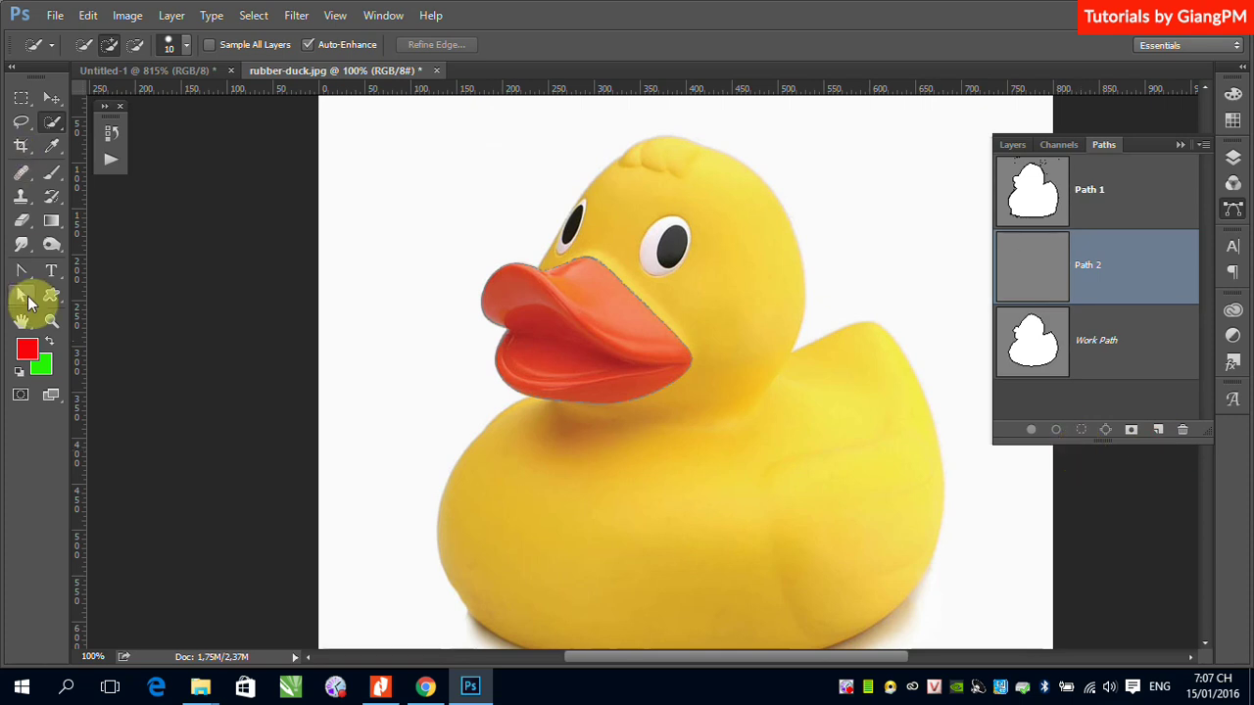
left_click(23, 296)
right_click(22, 272)
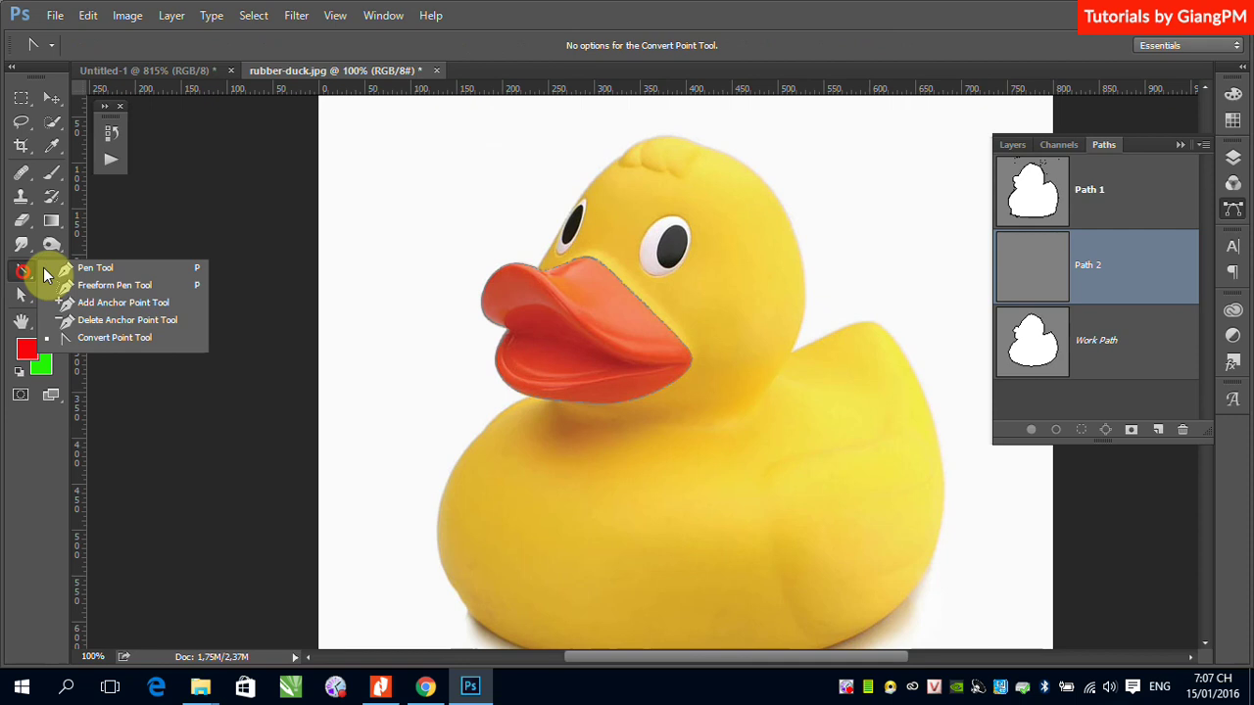
left_click(98, 265)
left_click_drag(434, 229, 819, 453)
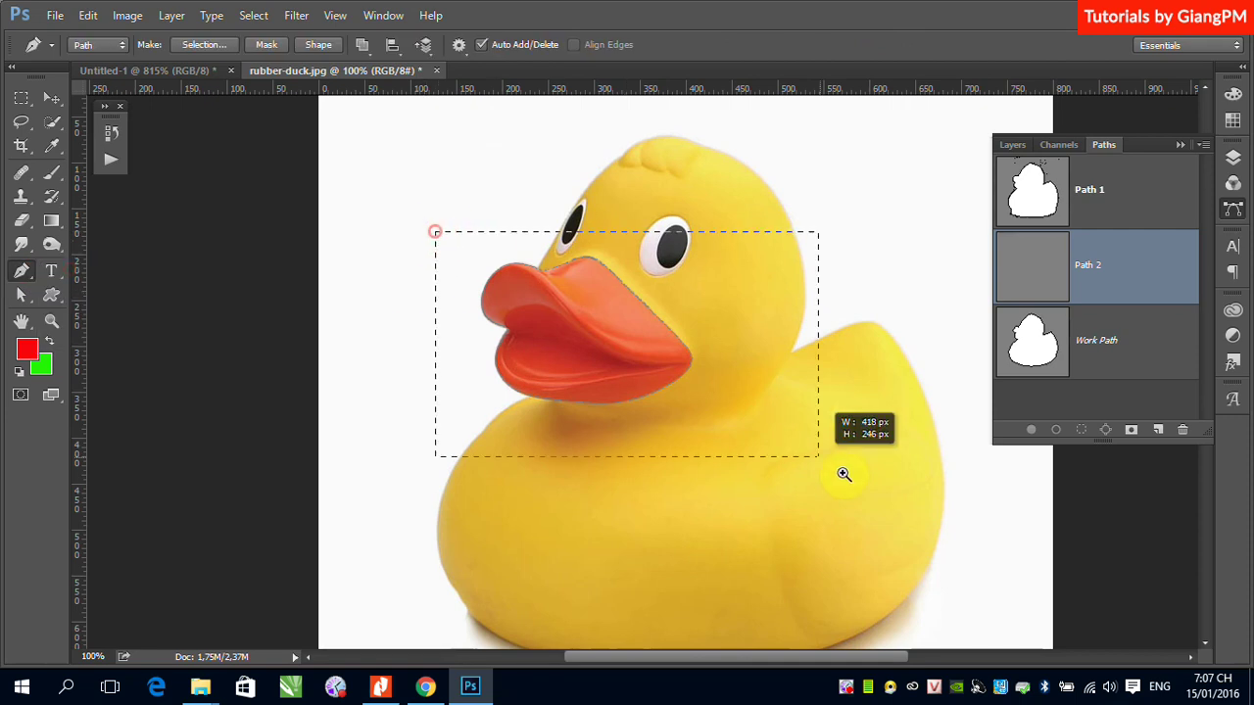
- Trace the beak's left, top, right and bottom edges with curved pen anchors
left_click(345, 321)
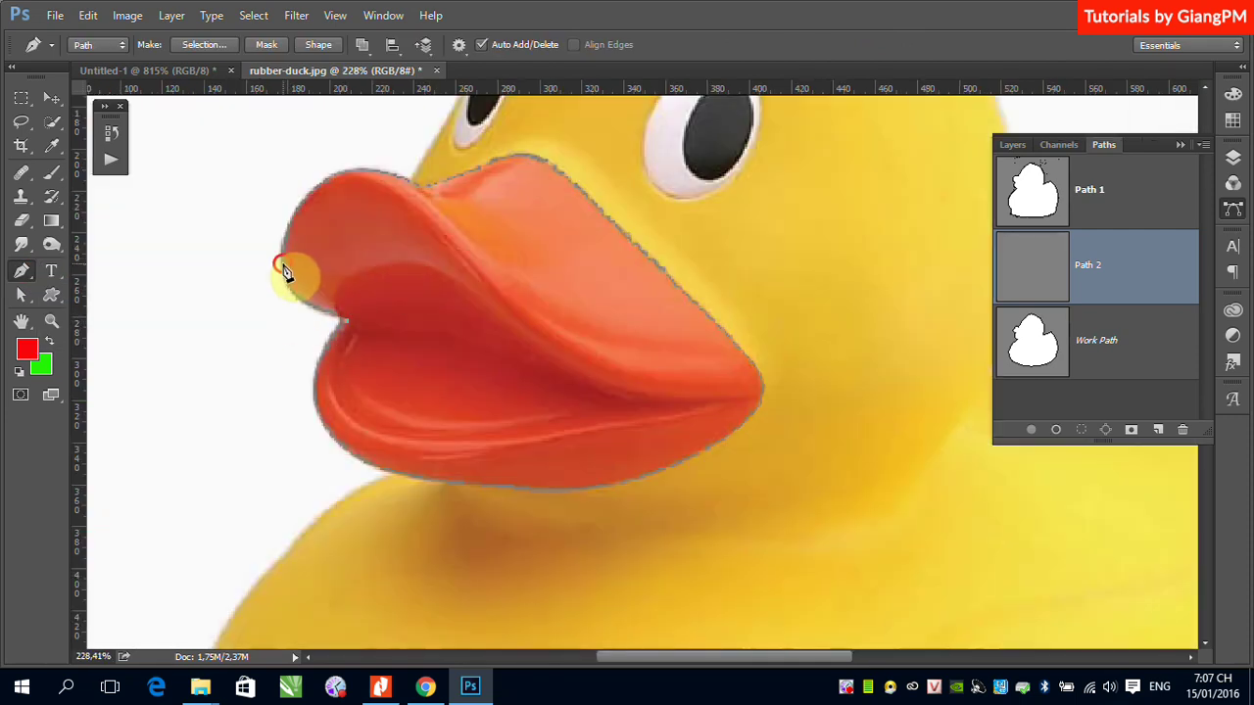
left_click_drag(283, 315, 282, 228)
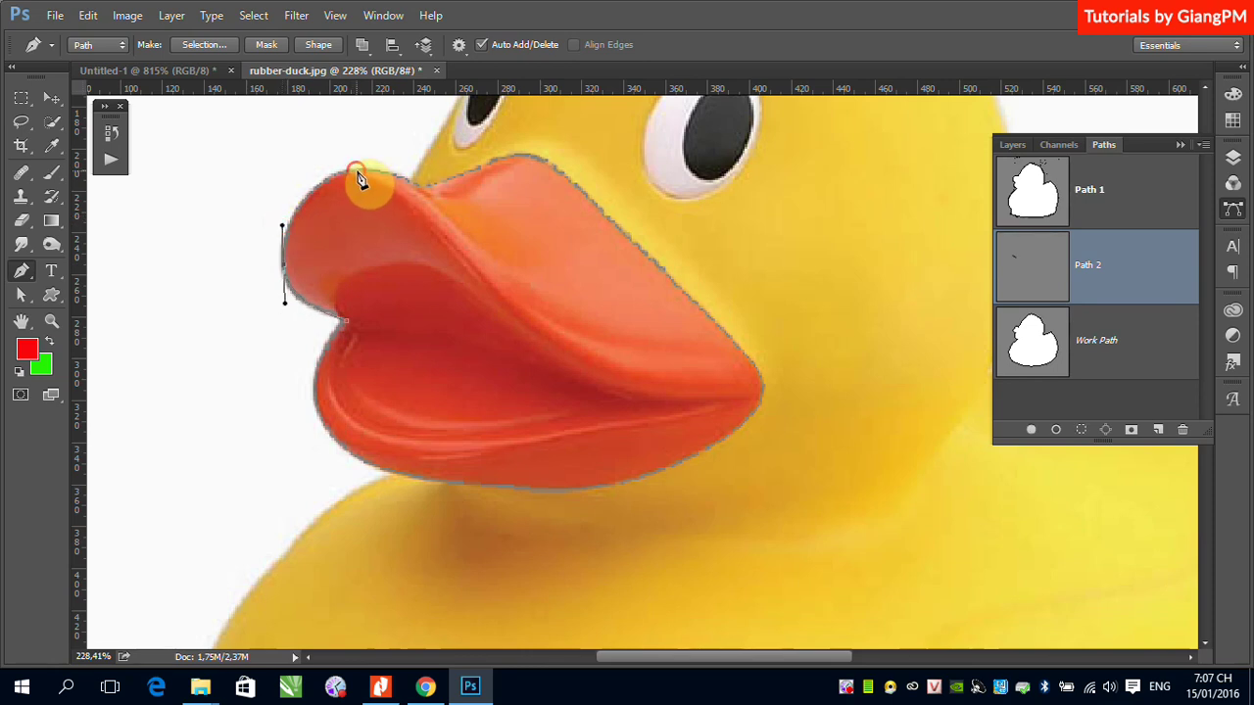
left_click_drag(357, 173, 402, 175)
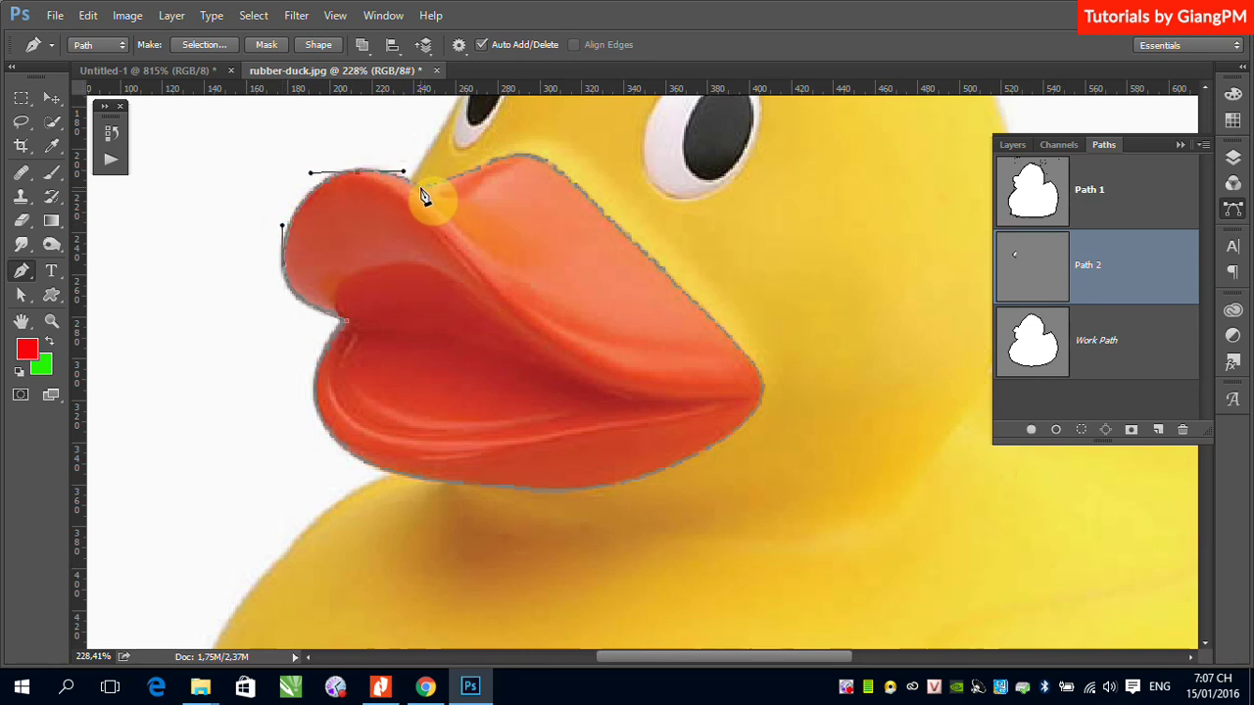
left_click(436, 186)
left_click_drag(526, 154, 555, 157)
left_click(685, 292)
left_click(732, 338)
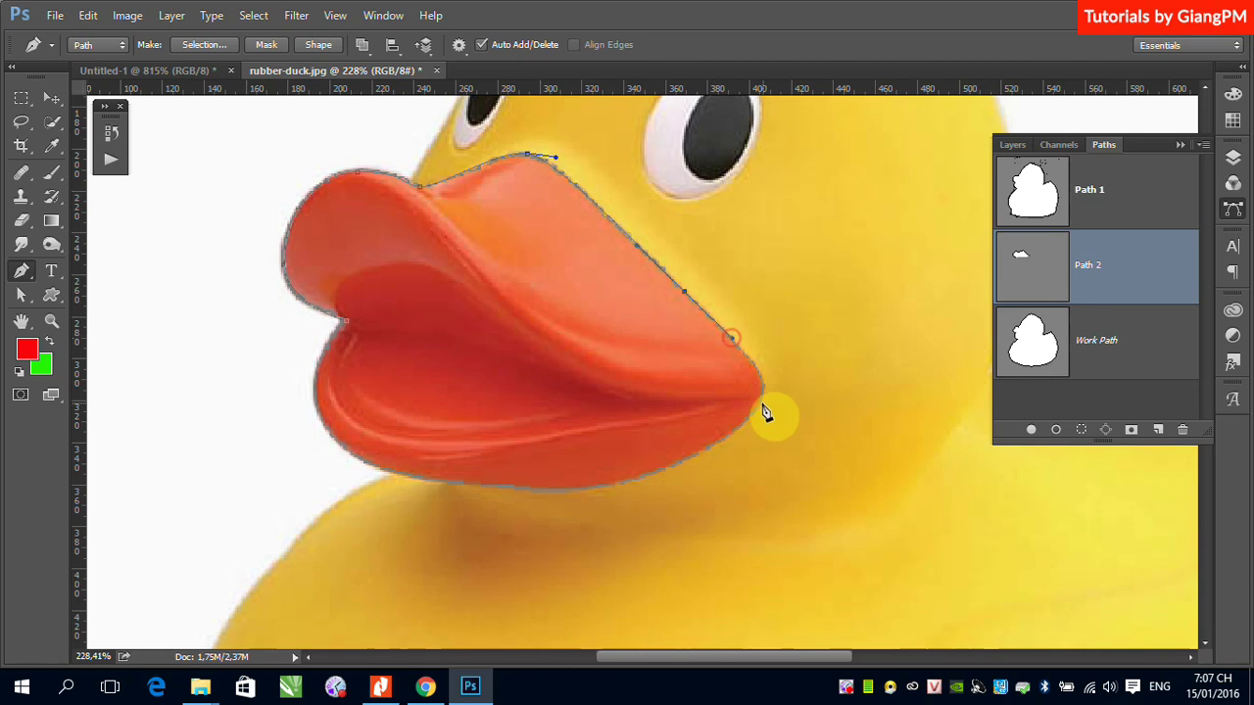
left_click_drag(764, 384, 755, 439)
mouse_move(488, 487)
left_mouse_down()
mouse_move(322, 495)
mouse_move(366, 461)
mouse_move(333, 476)
left_mouse_up()
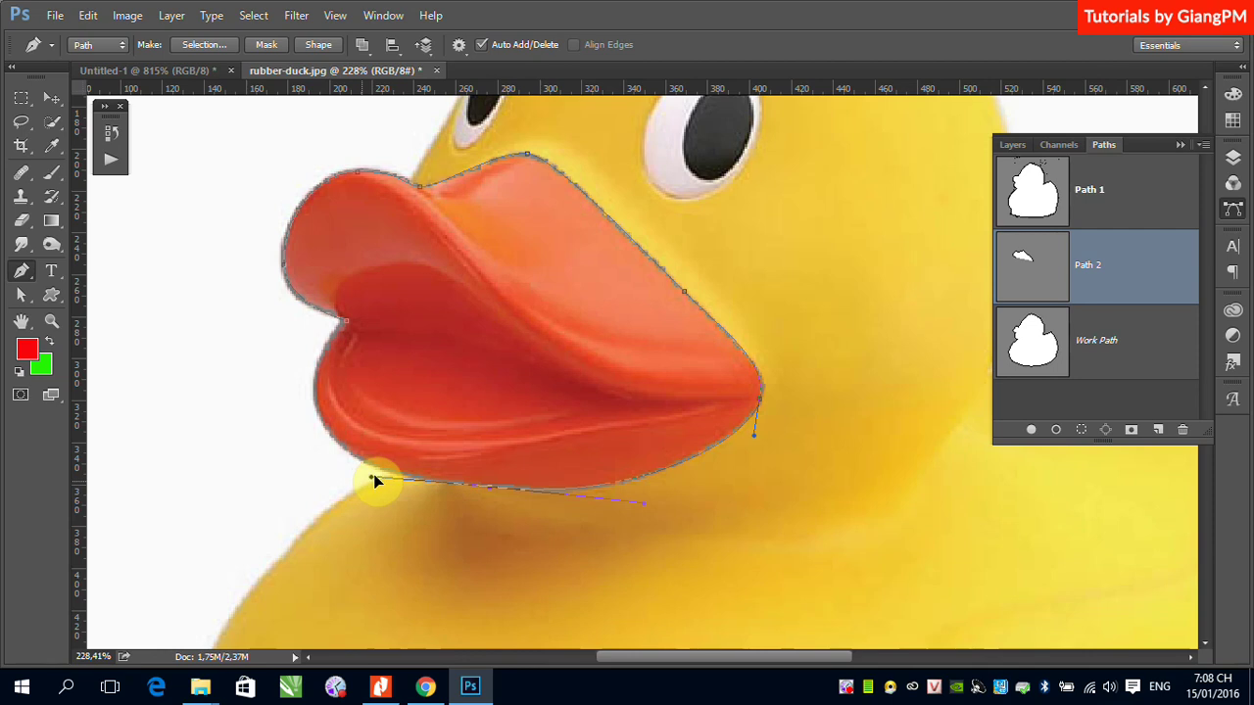
left_click(397, 474)
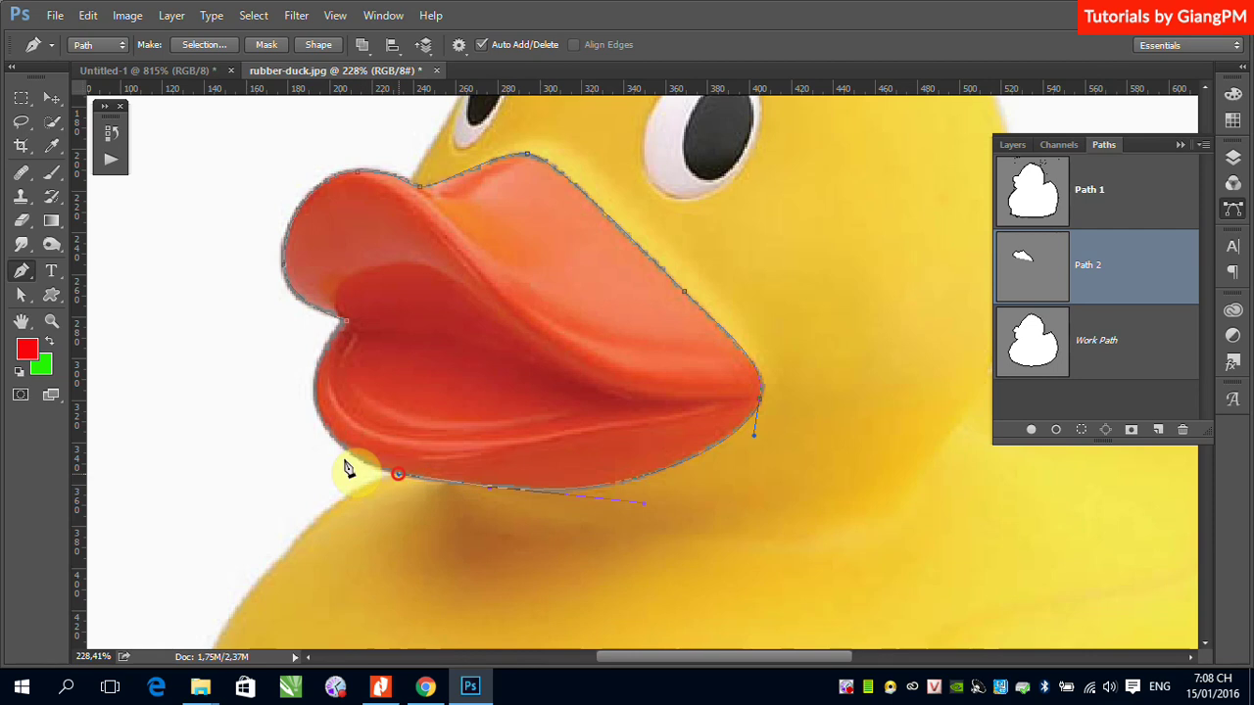
- Adjust the inner-corner and lower beak curves to fit the beak's edge
left_click(345, 323, "ctrl")
left_click_drag(430, 226, 439, 227)
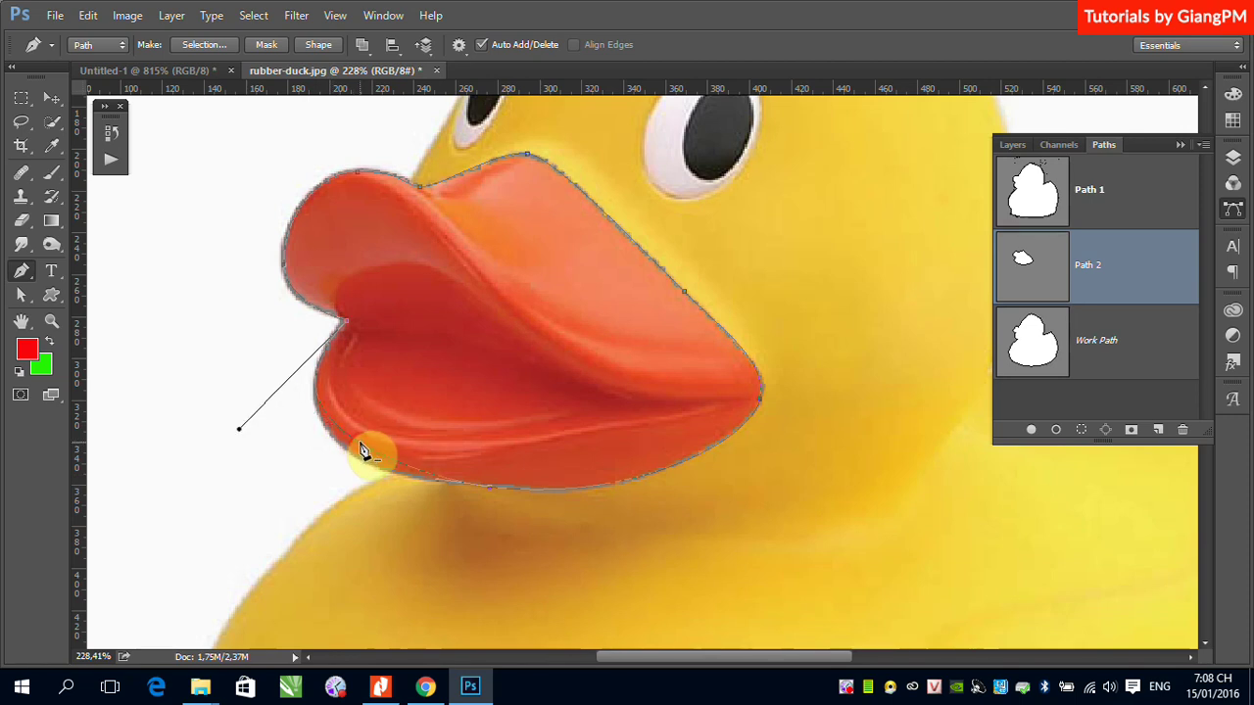
left_click_drag(362, 450, 358, 458)
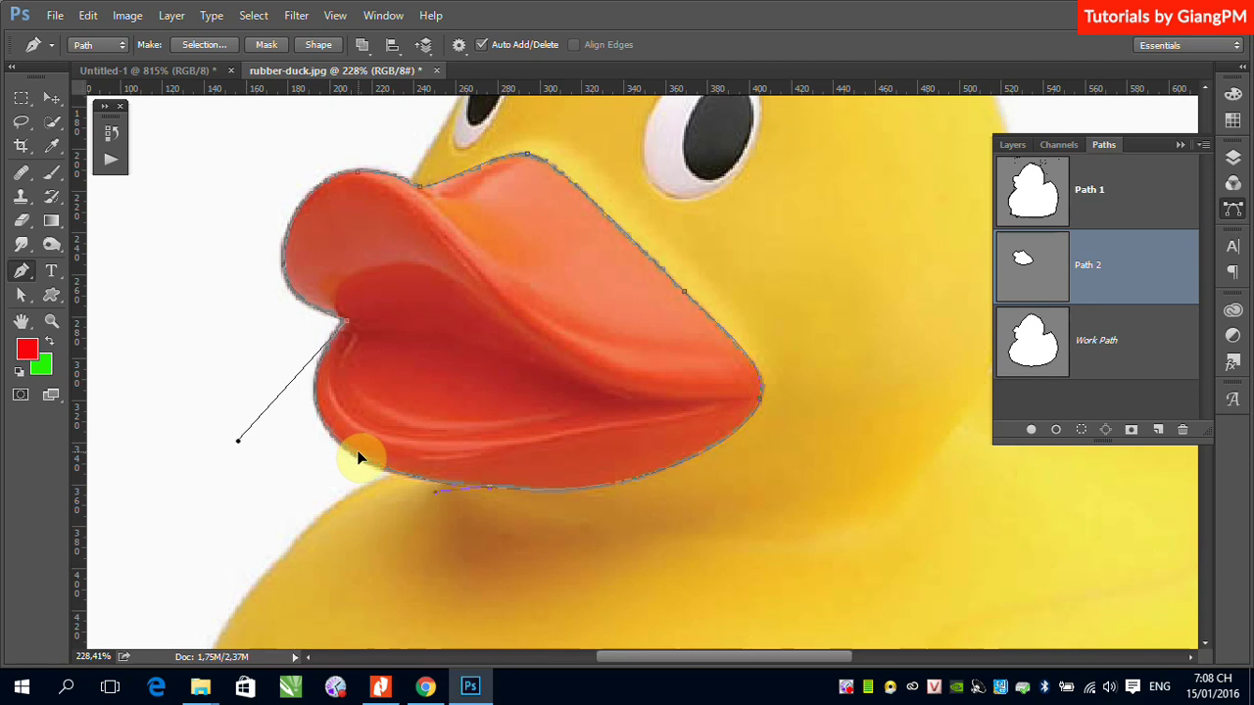
left_click_drag(358, 457, 359, 455)
- Rename Path 2 to 'mo', test-load it as a beak selection, then deselect
double_click(1085, 267)
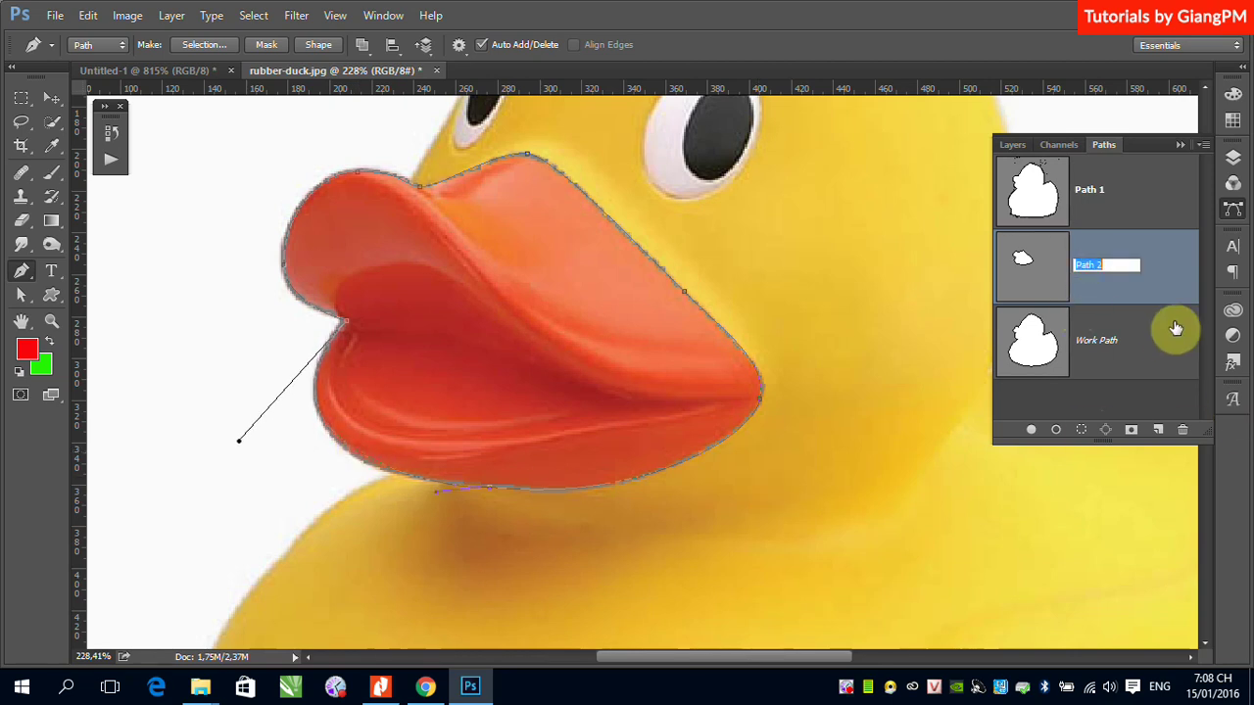
type("mo")
key("Return")
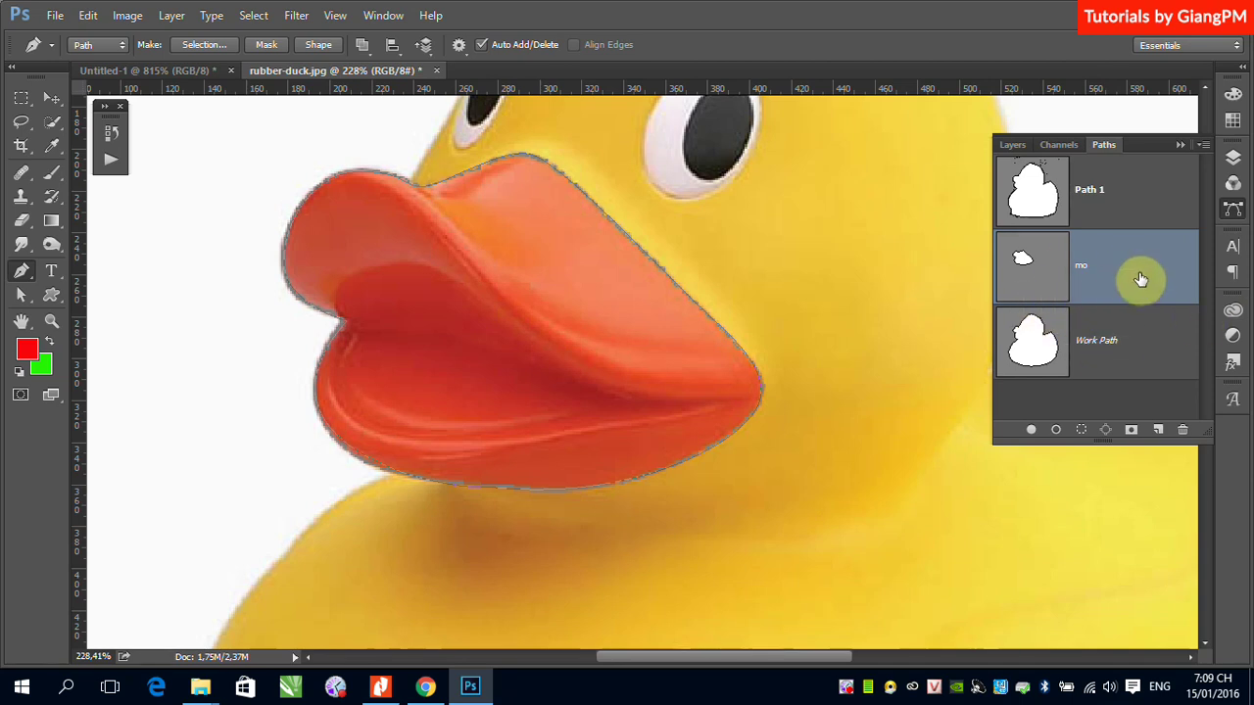
left_click(1021, 265, "ctrl")
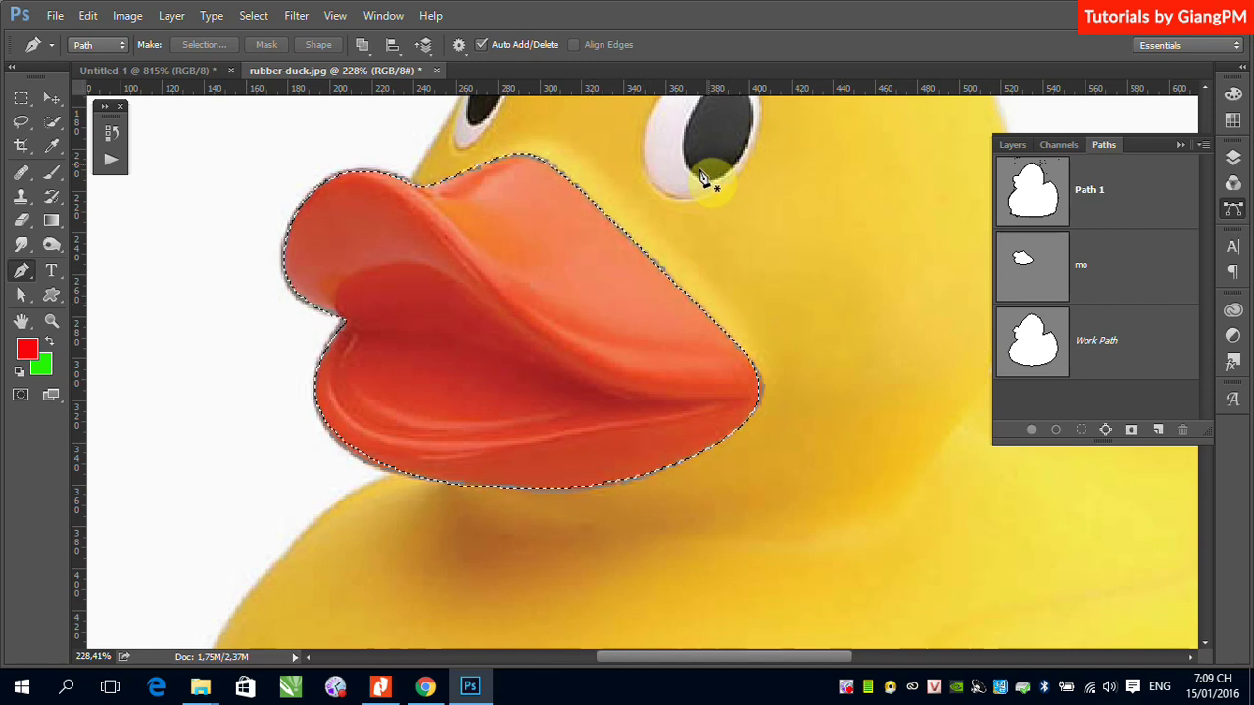
mouse_move(700, 186)
left_mouse_down()
mouse_move(630, 395)
mouse_move(556, 293)
left_mouse_up()
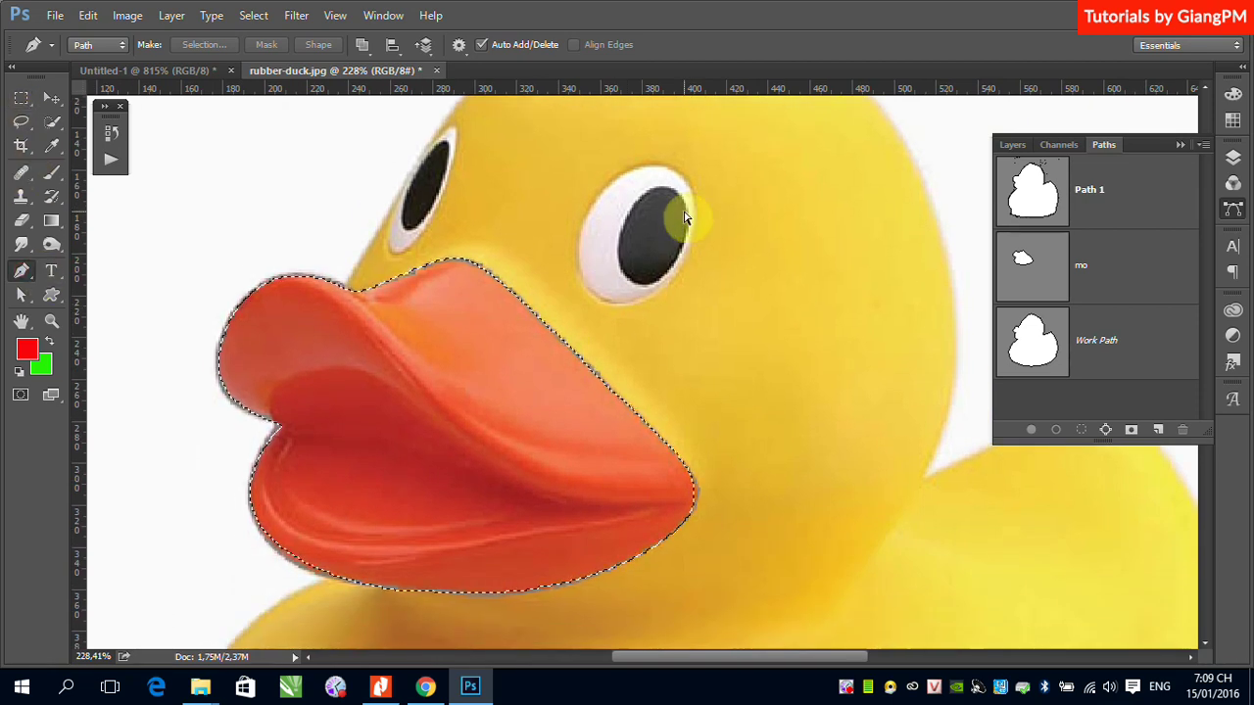
key("ctrl+d")
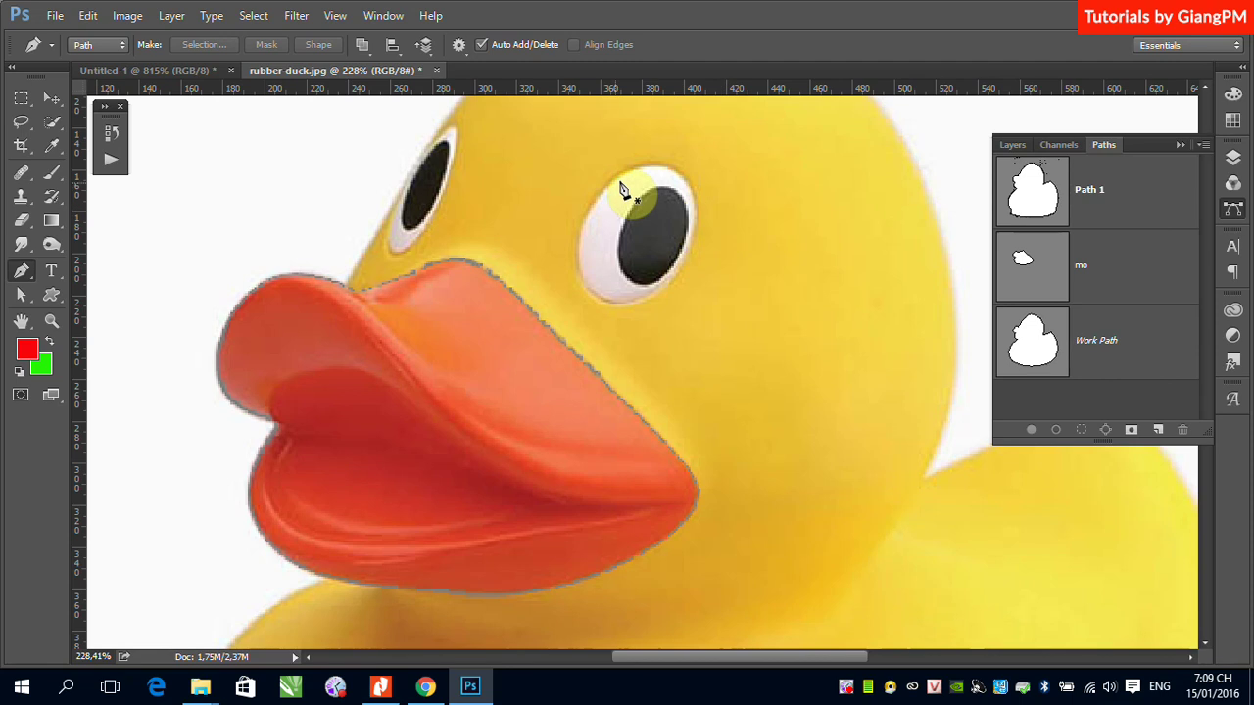
- Undo a stray anchor, create a new path, and outline the right eye with curves
left_click(657, 166)
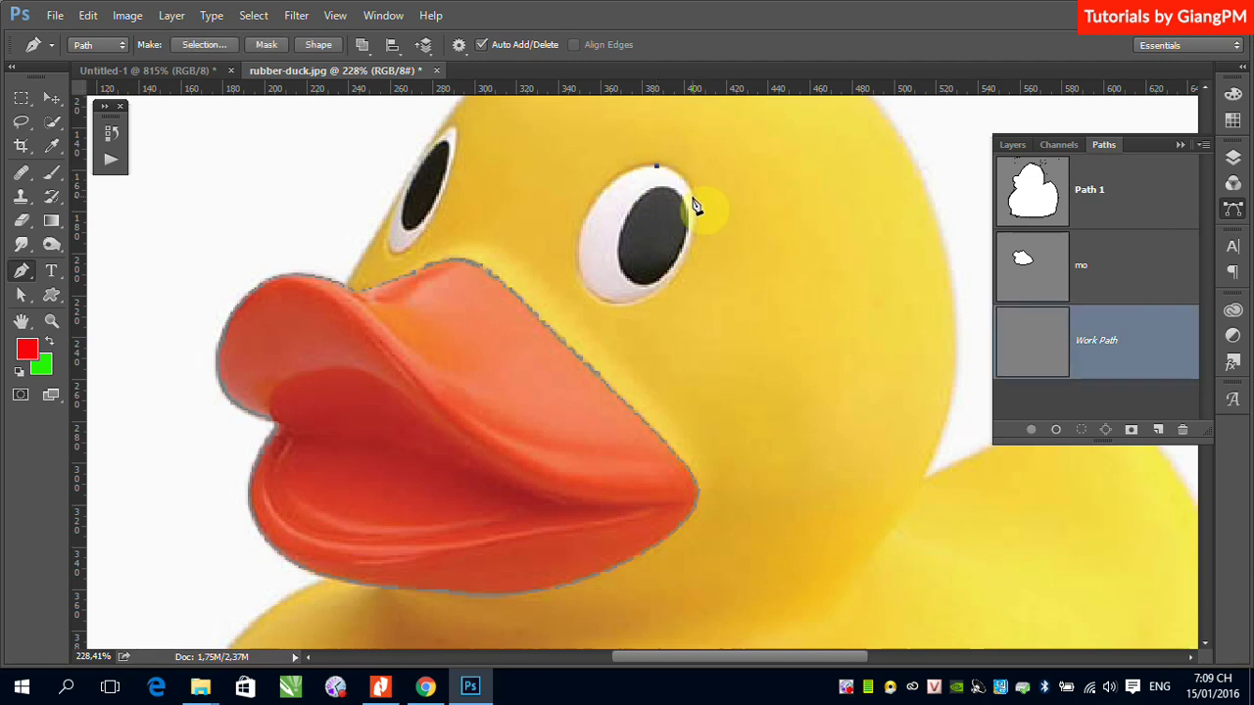
key("ctrl+z")
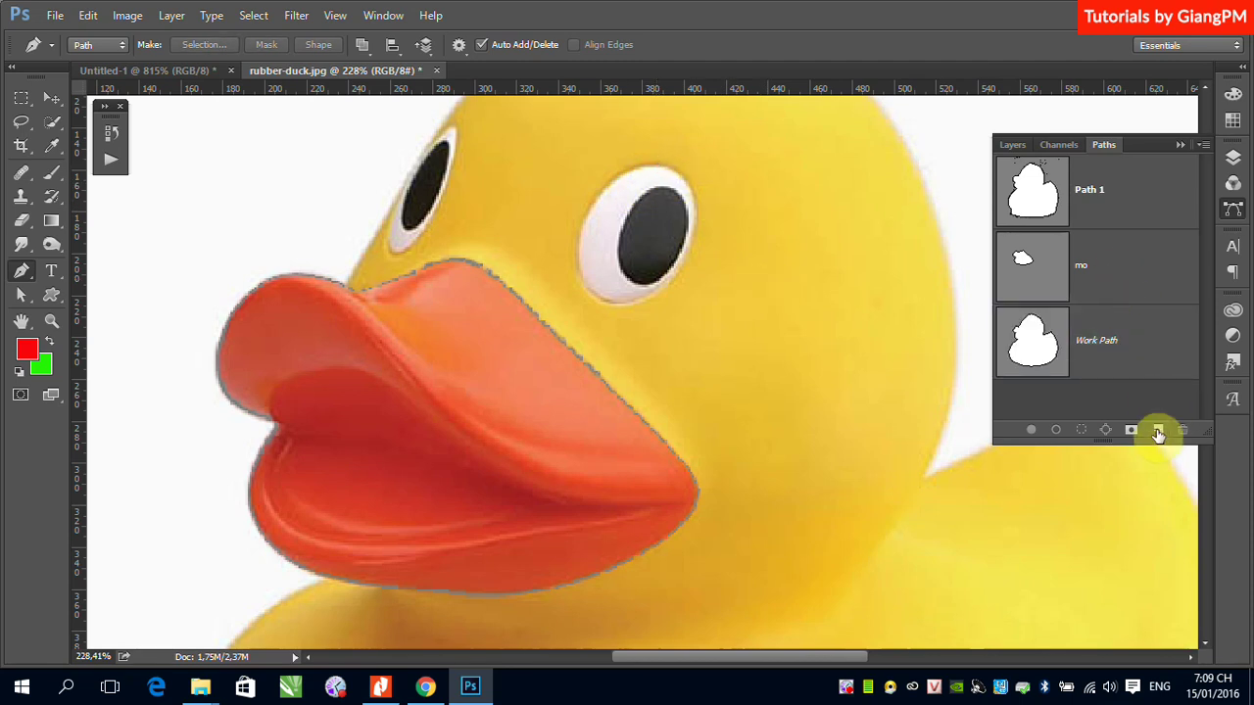
left_click(1158, 431)
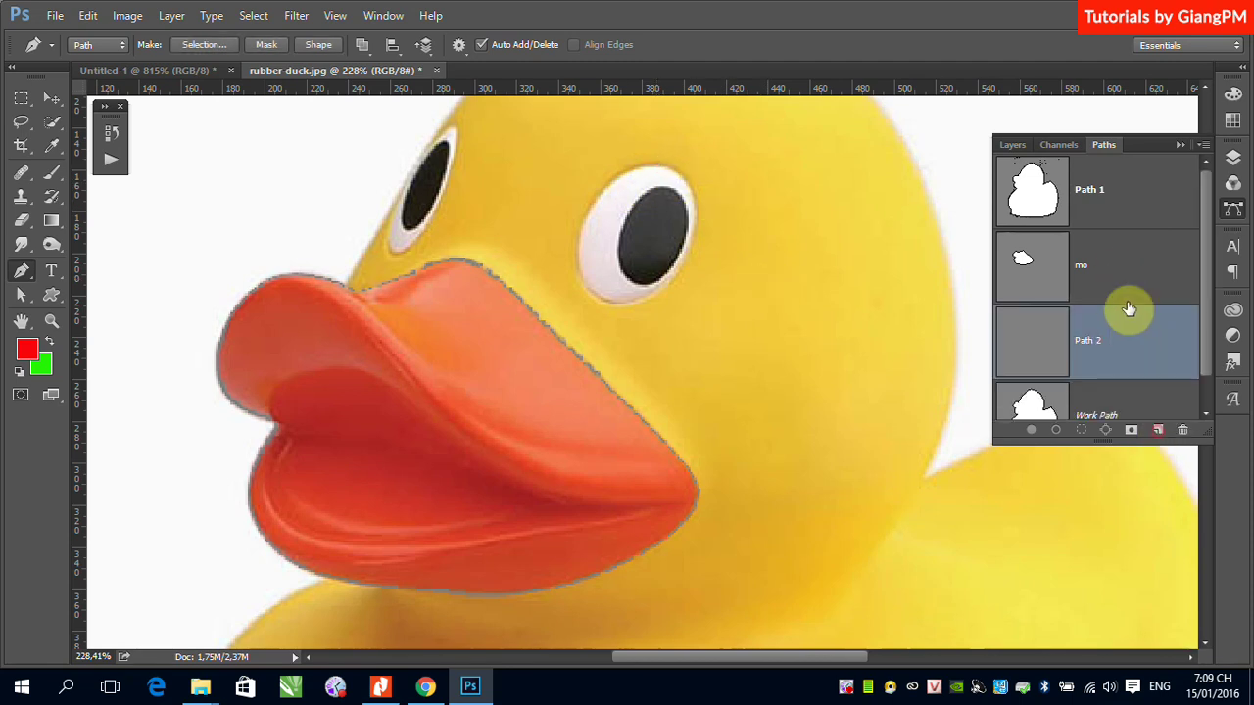
left_click(668, 166)
left_click_drag(691, 271, 694, 263)
left_click_drag(607, 306, 561, 296)
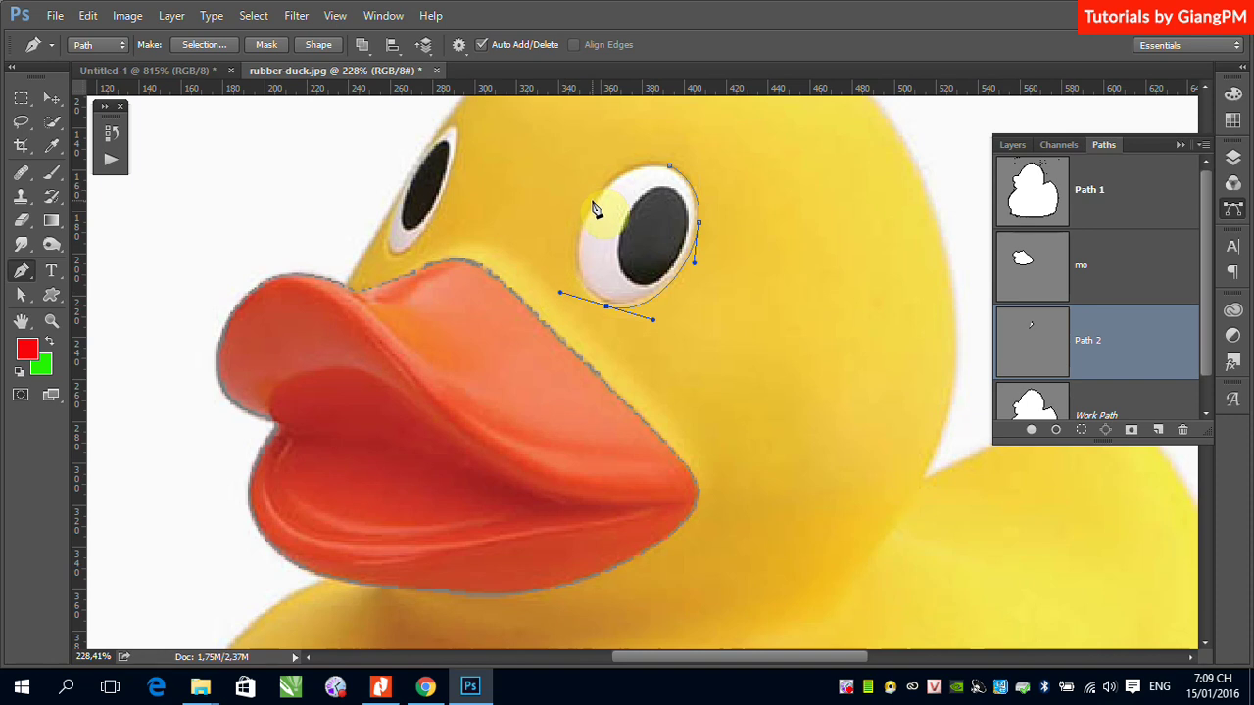
mouse_move(592, 201)
left_mouse_down()
mouse_move(609, 180)
mouse_move(707, 174)
left_mouse_up()
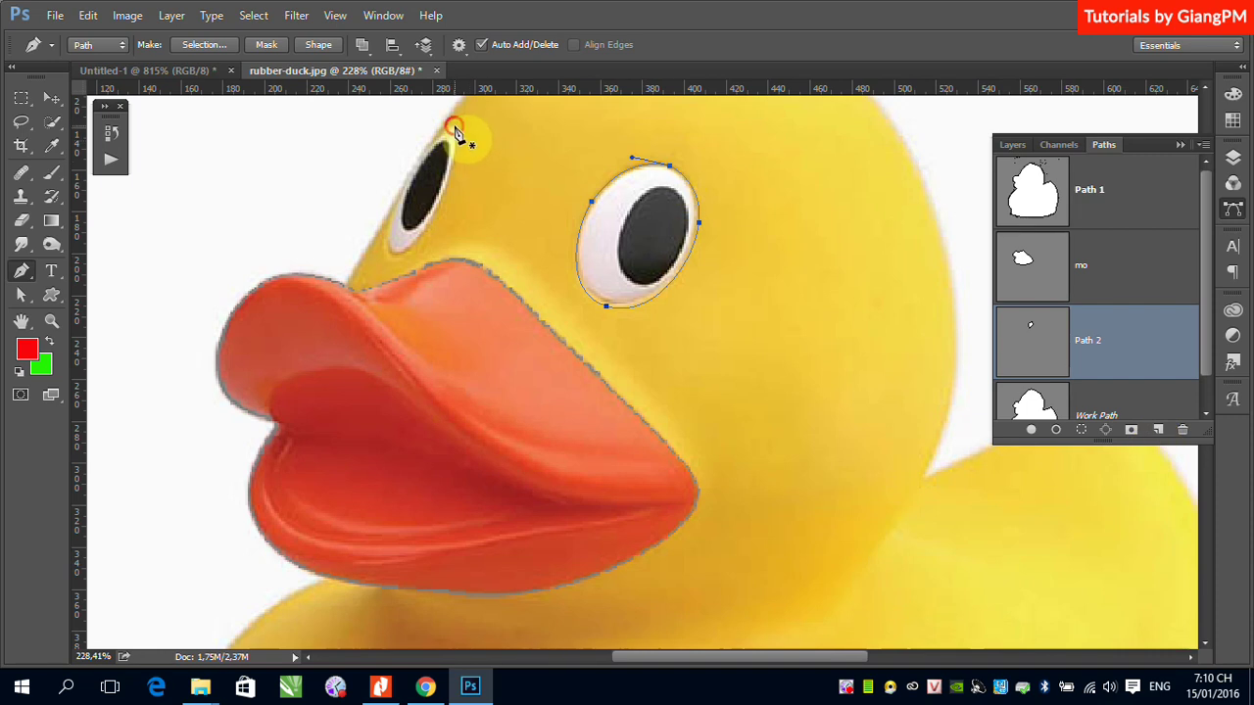
- Outline the left eye with curved pen anchors in the same path
left_click(455, 126)
left_click_drag(409, 245, 376, 253)
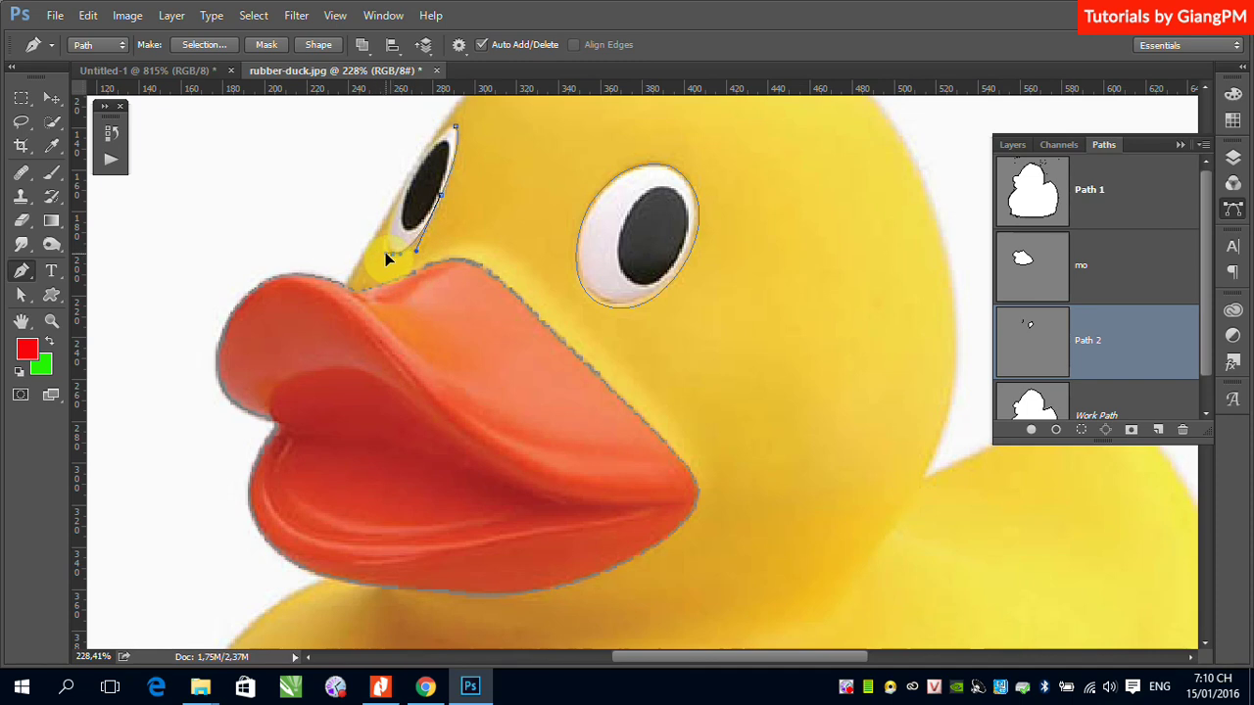
left_click(387, 258, "alt")
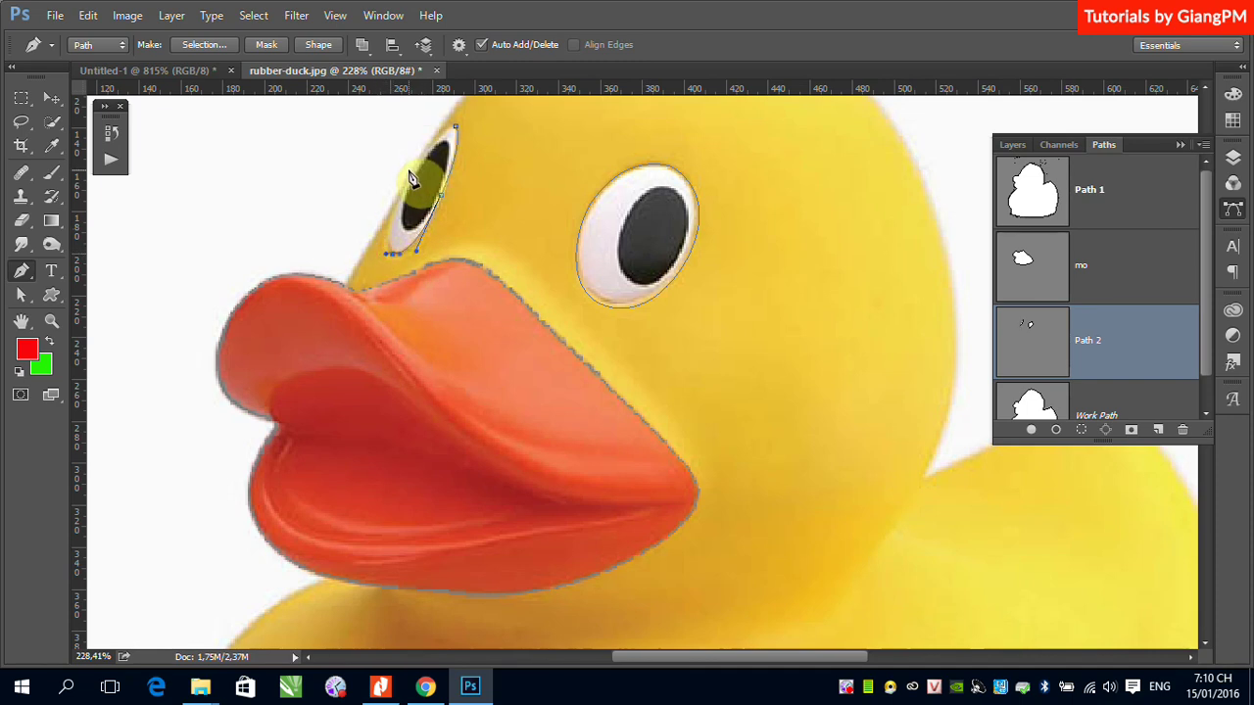
left_click_drag(413, 182, 440, 134)
- Rename the eye path to 'mat'
double_click(1090, 340)
type("m")
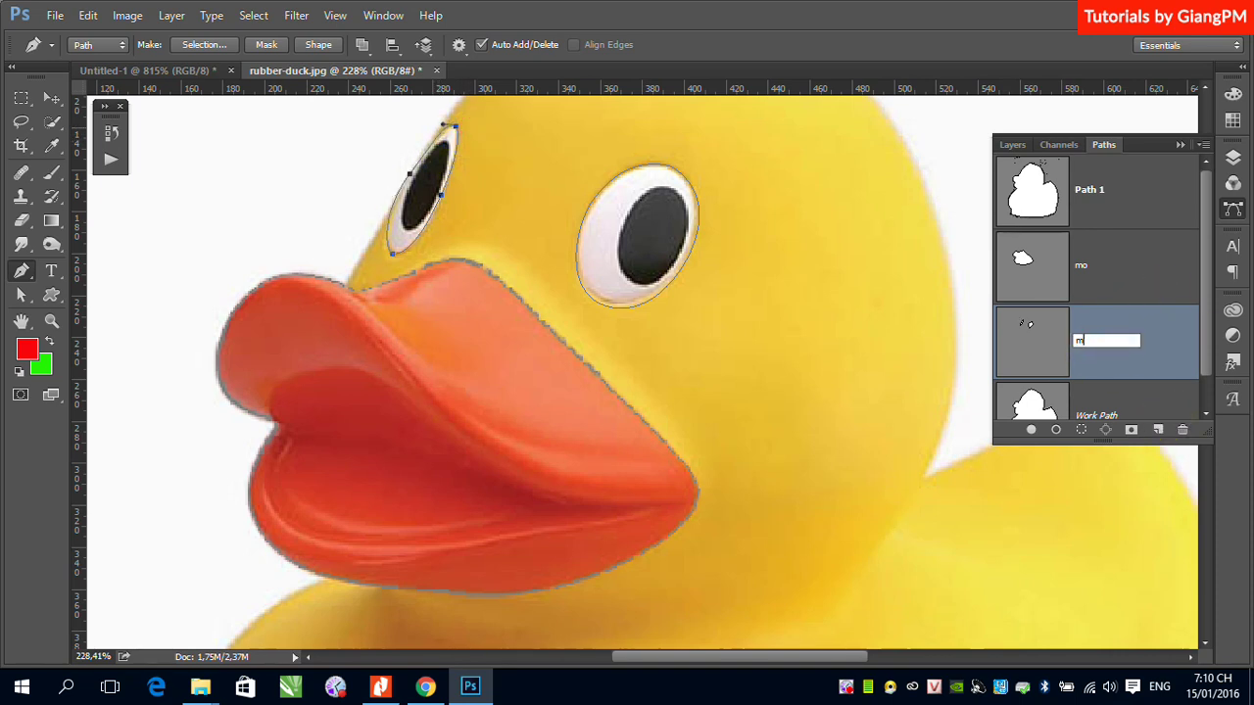
type("at")
left_click(1156, 343)
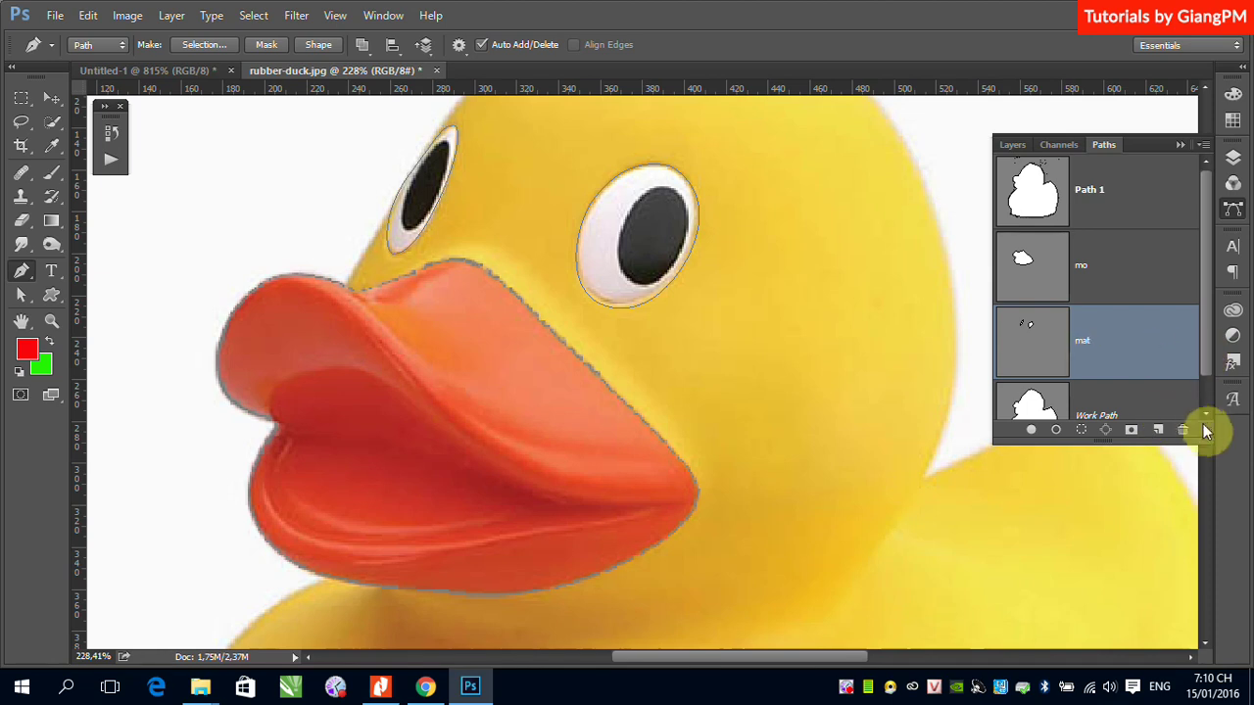
- Fit the duck on screen and load its Work Path outline as a selection
left_click_drag(1208, 441, 1209, 495)
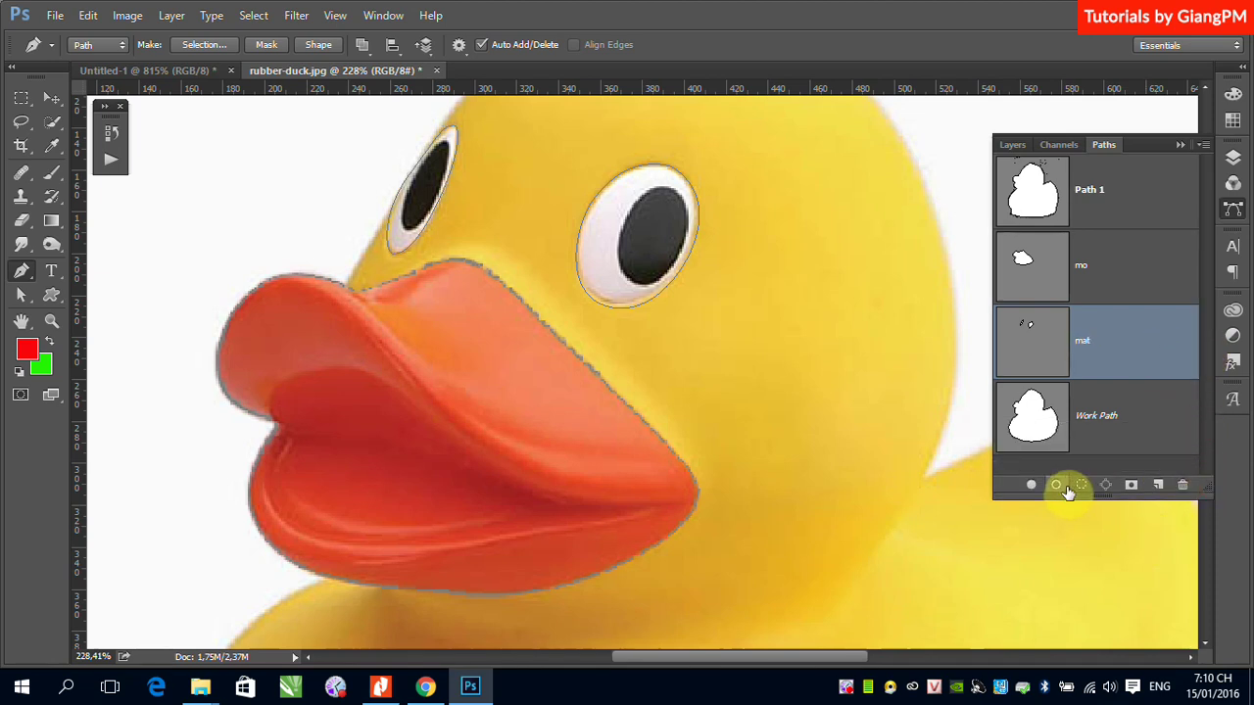
key("ctrl+0")
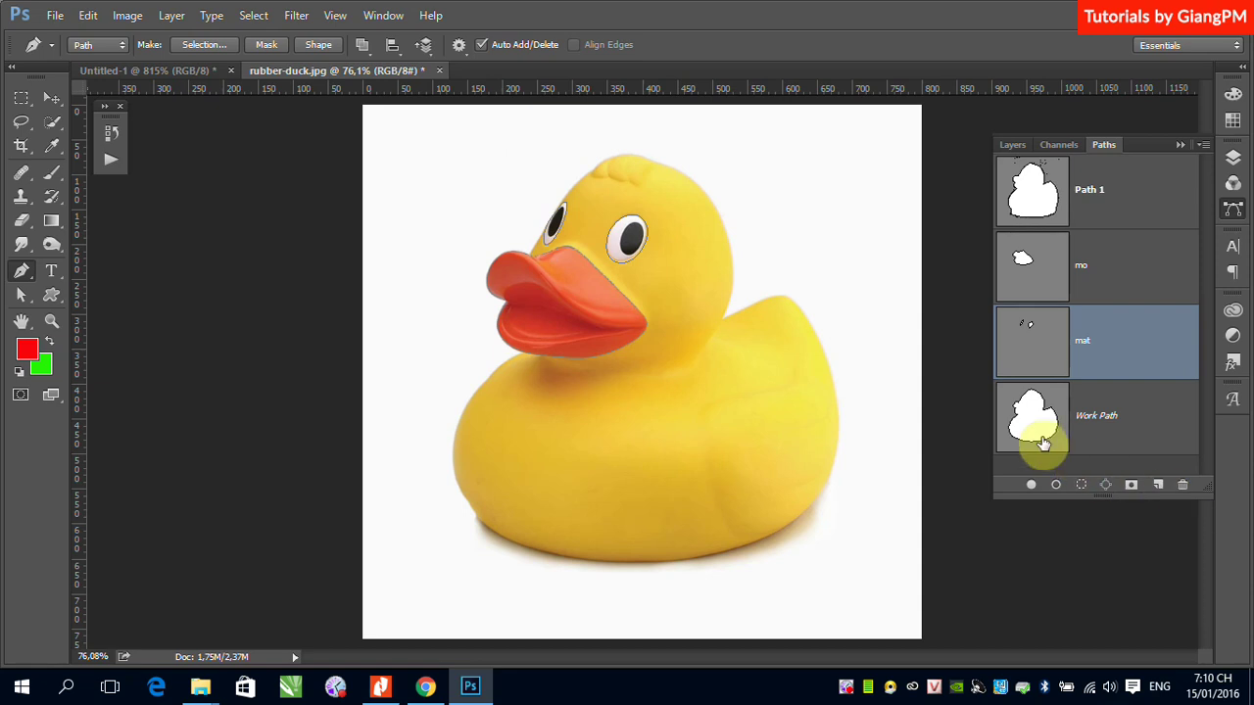
left_click(1027, 426, "ctrl")
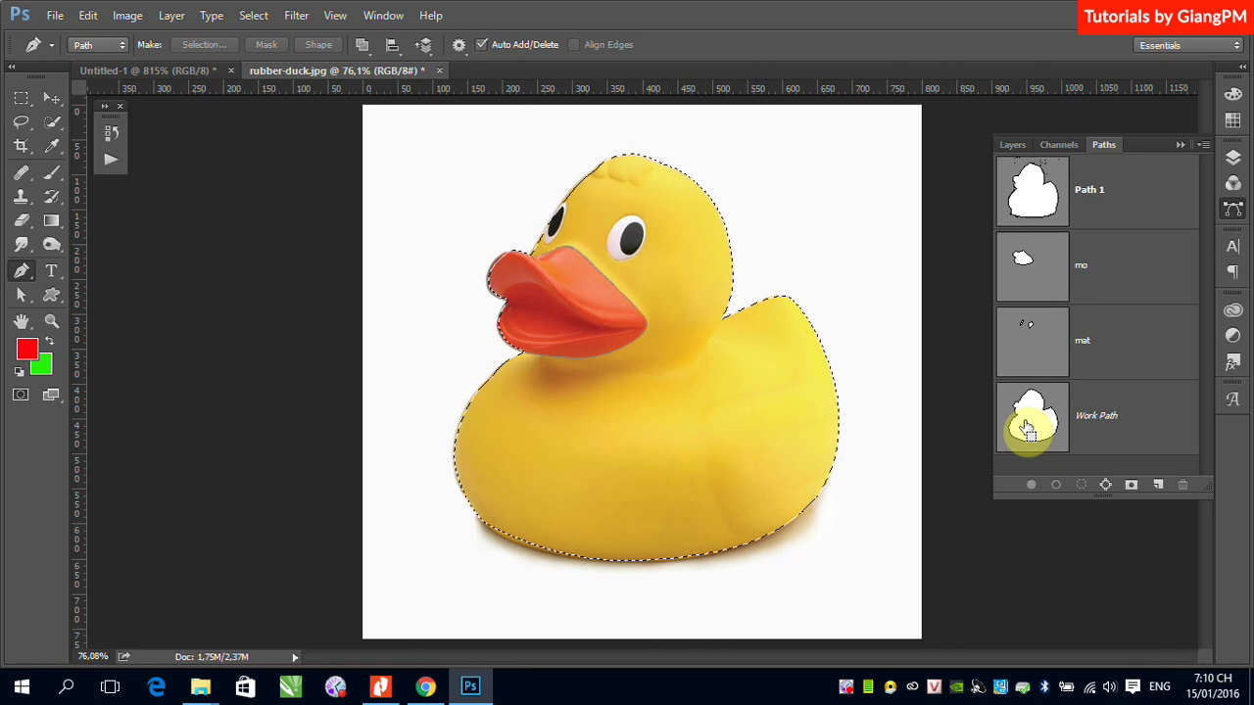
- Subtract the 'mo' beak path and 'mat' eye path from the duck selection
left_click(1022, 266, "ctrl+alt")
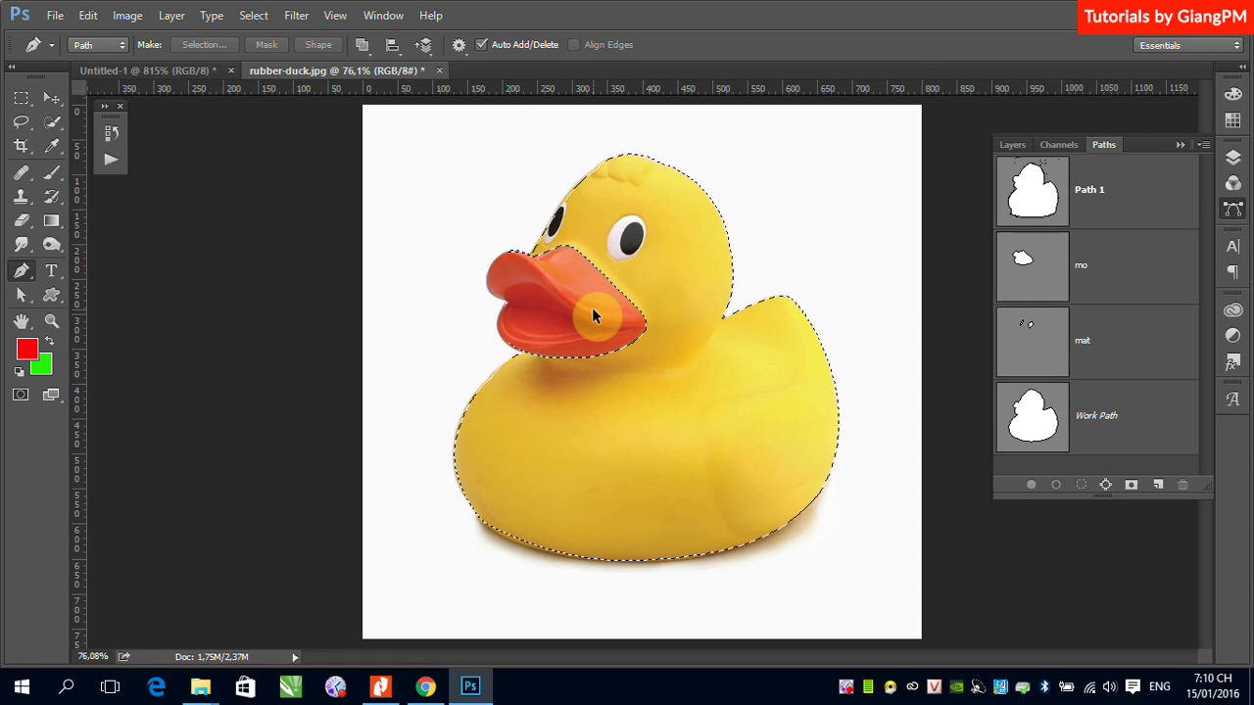
left_click(1009, 348, "ctrl+alt")
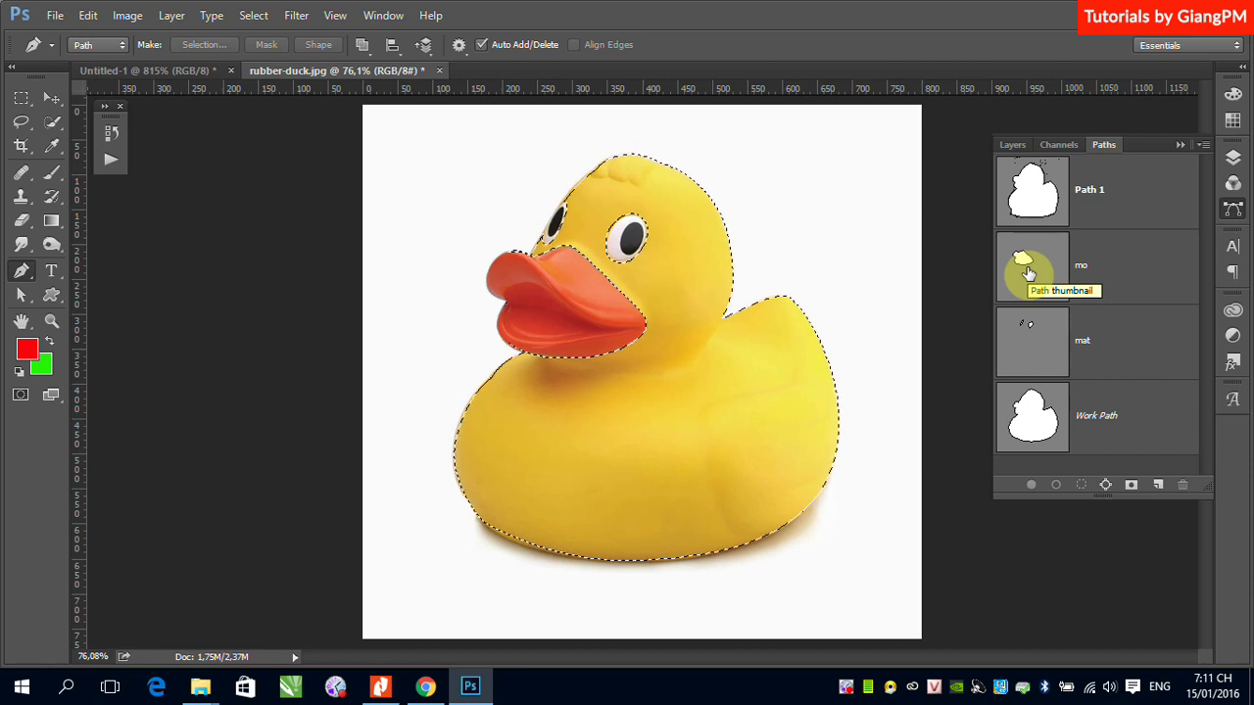
left_click(1027, 274)
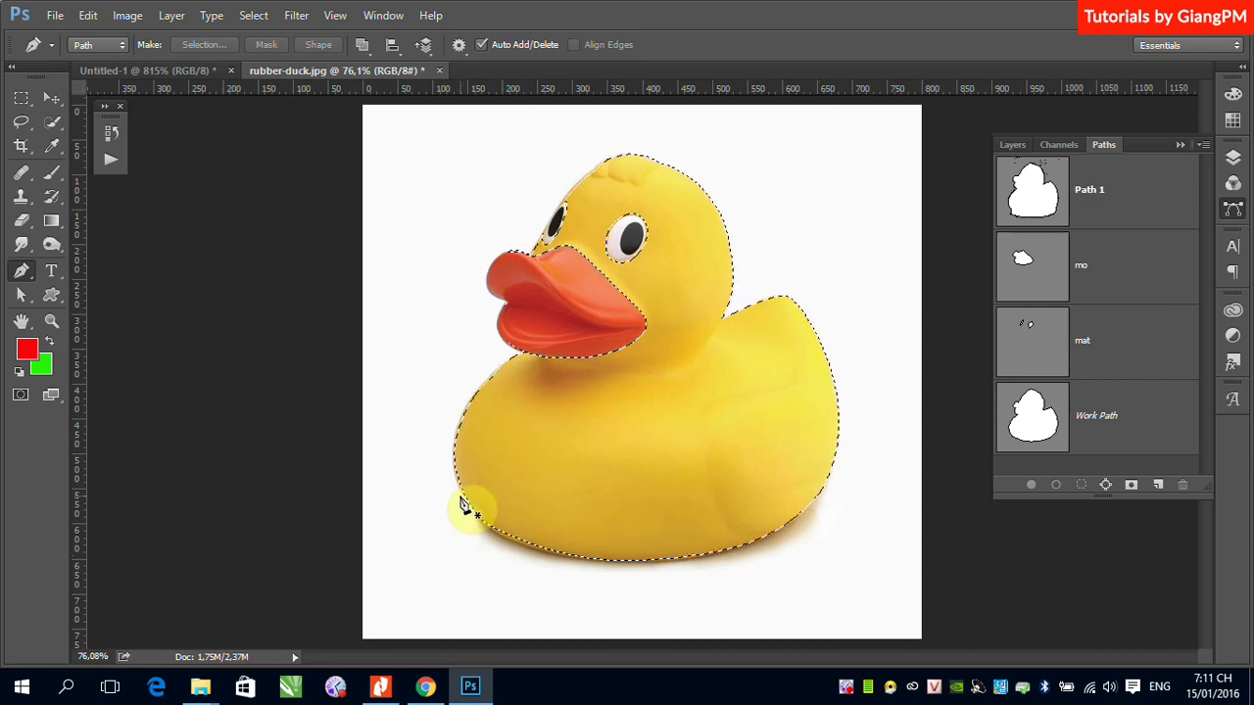
- Clear the body-only selection and reload the duck's Work Path as a fresh selection
left_click(254, 15)
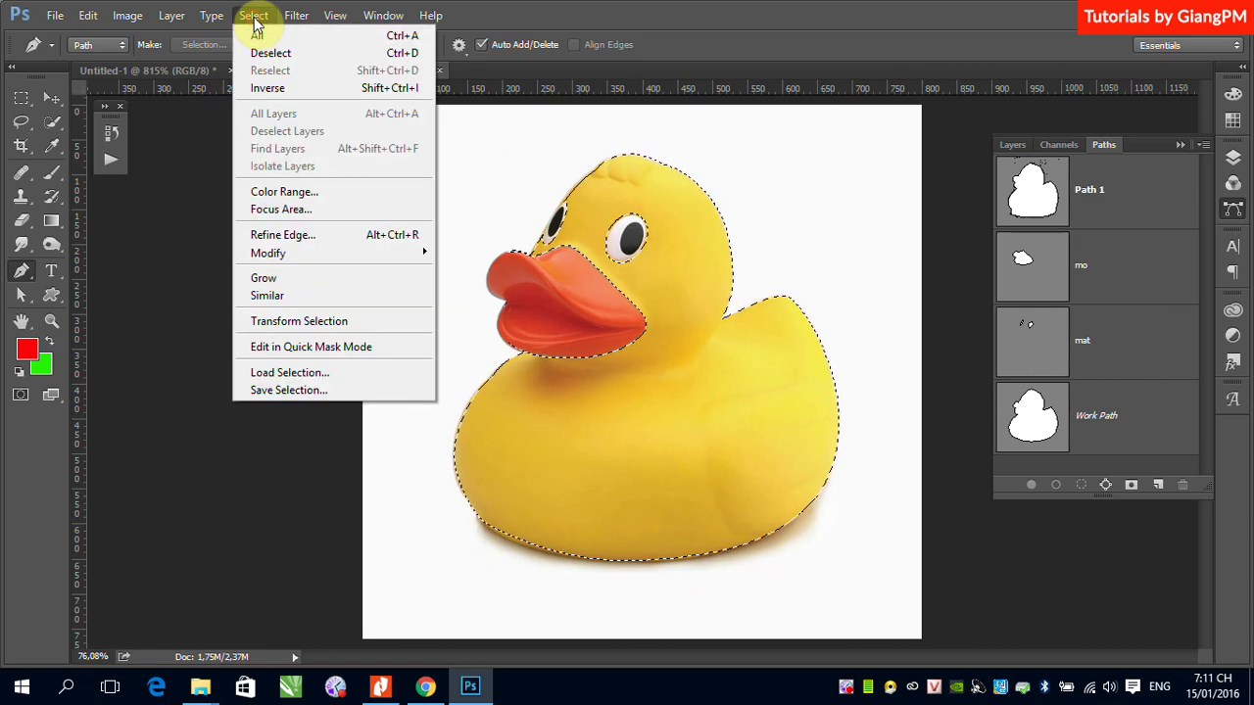
left_click(284, 373)
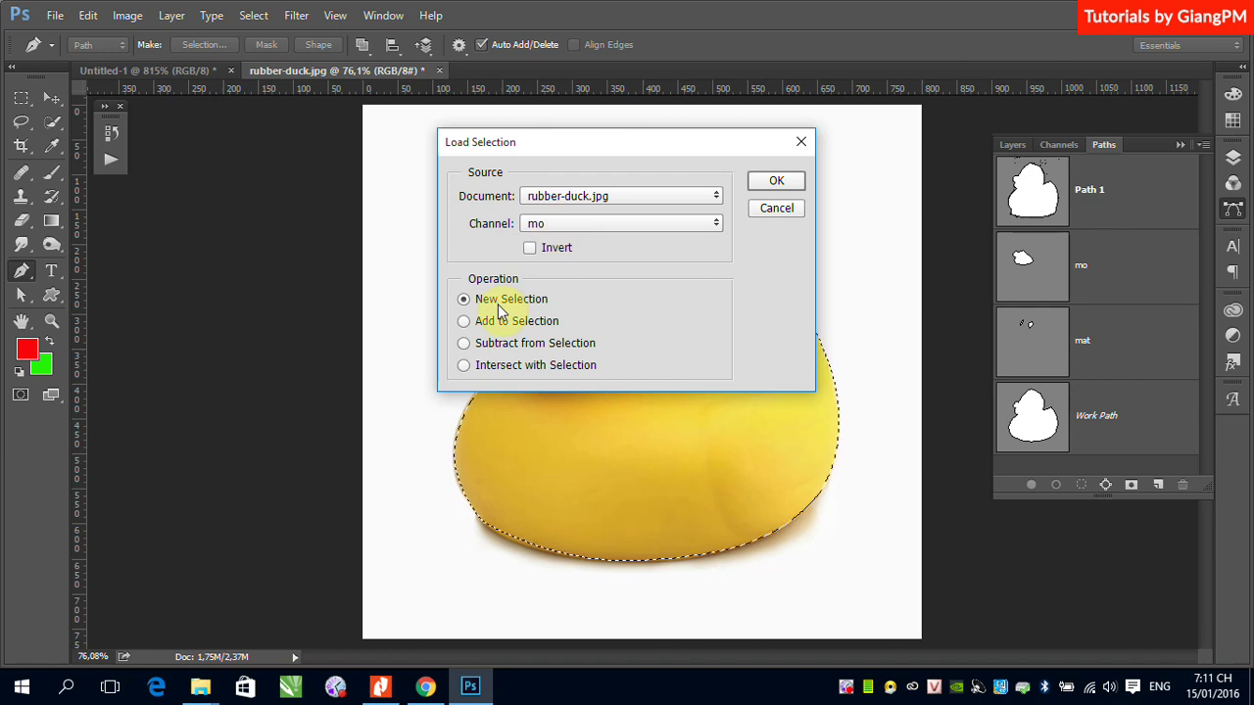
left_click(776, 209)
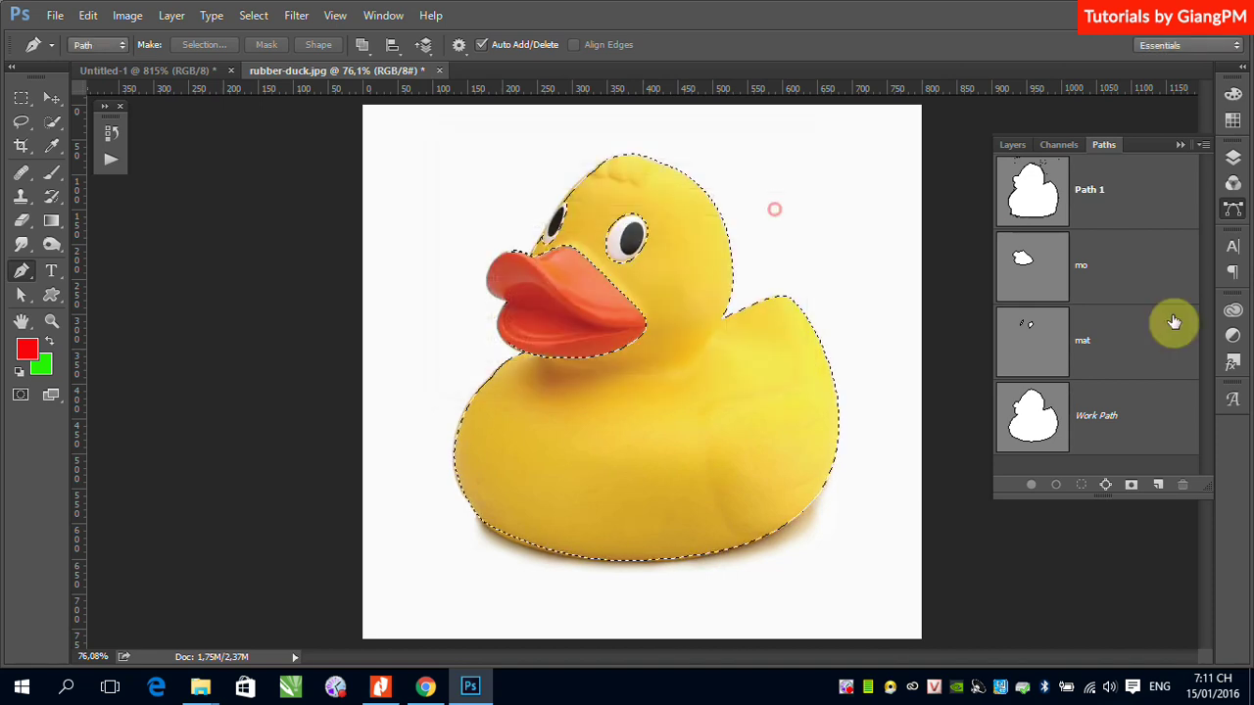
key("ctrl+d")
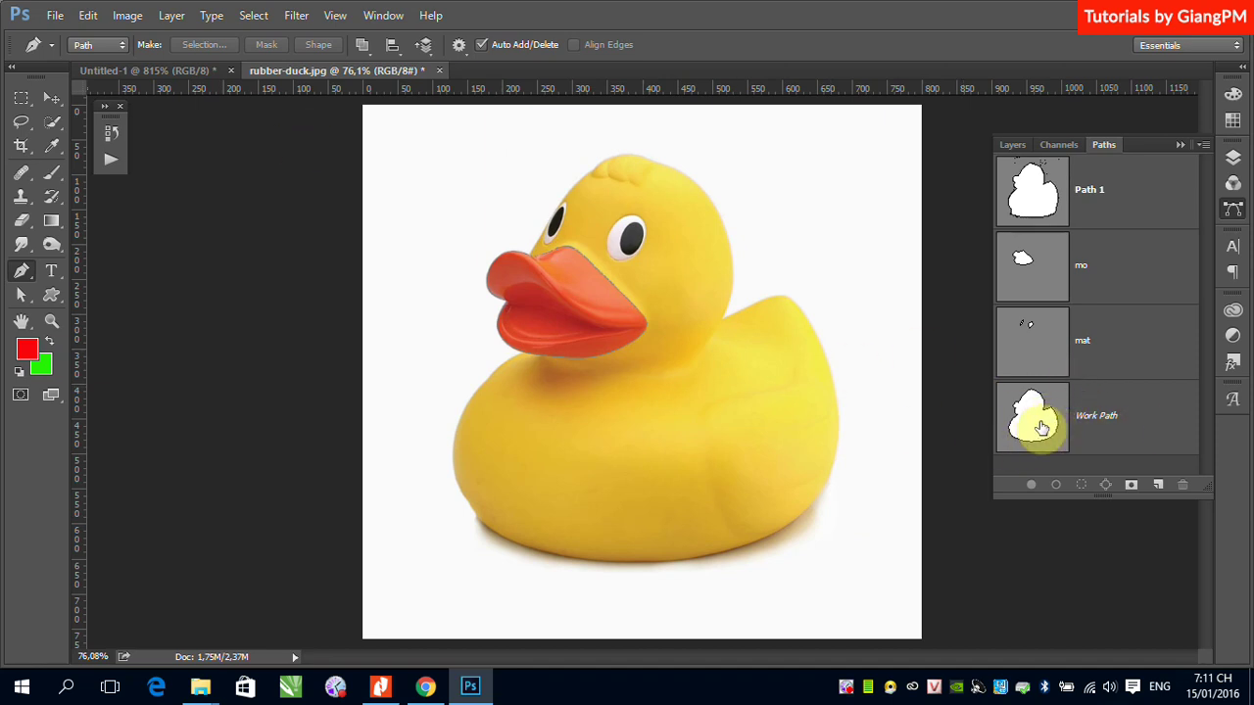
left_click(1039, 423, "ctrl")
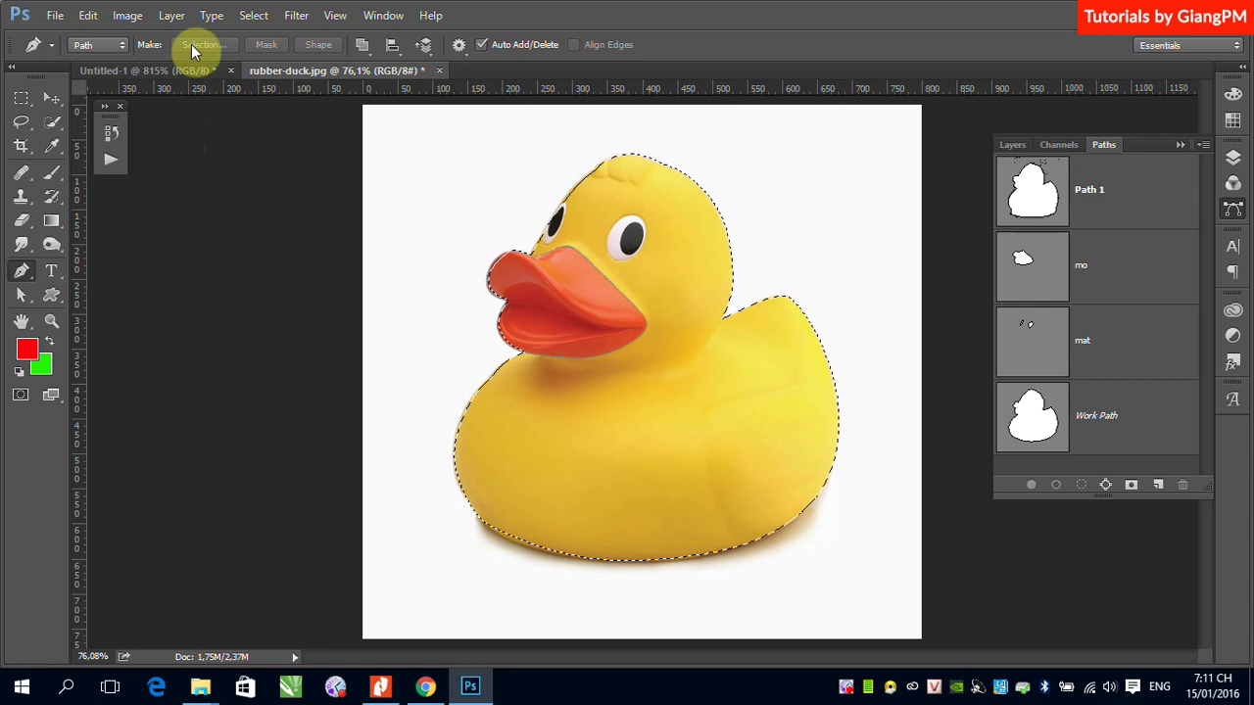
- Save the whole-duck selection as a channel named toan_than
left_click(253, 16)
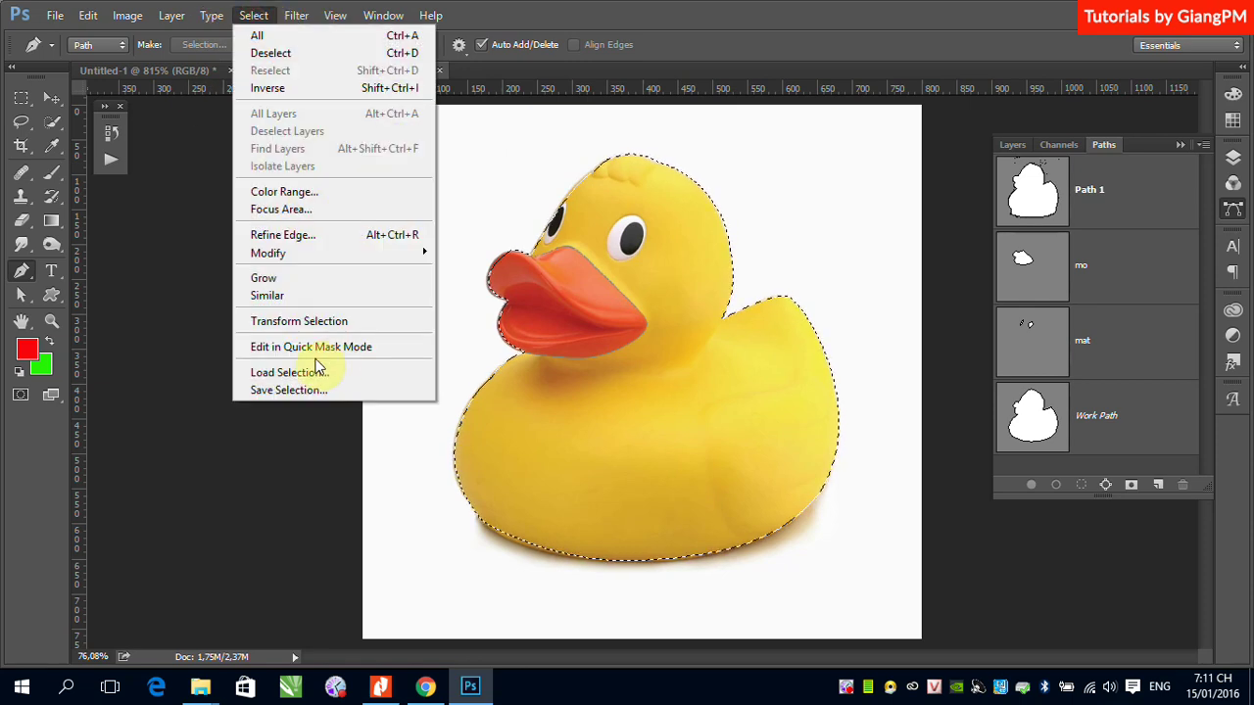
left_click(294, 390)
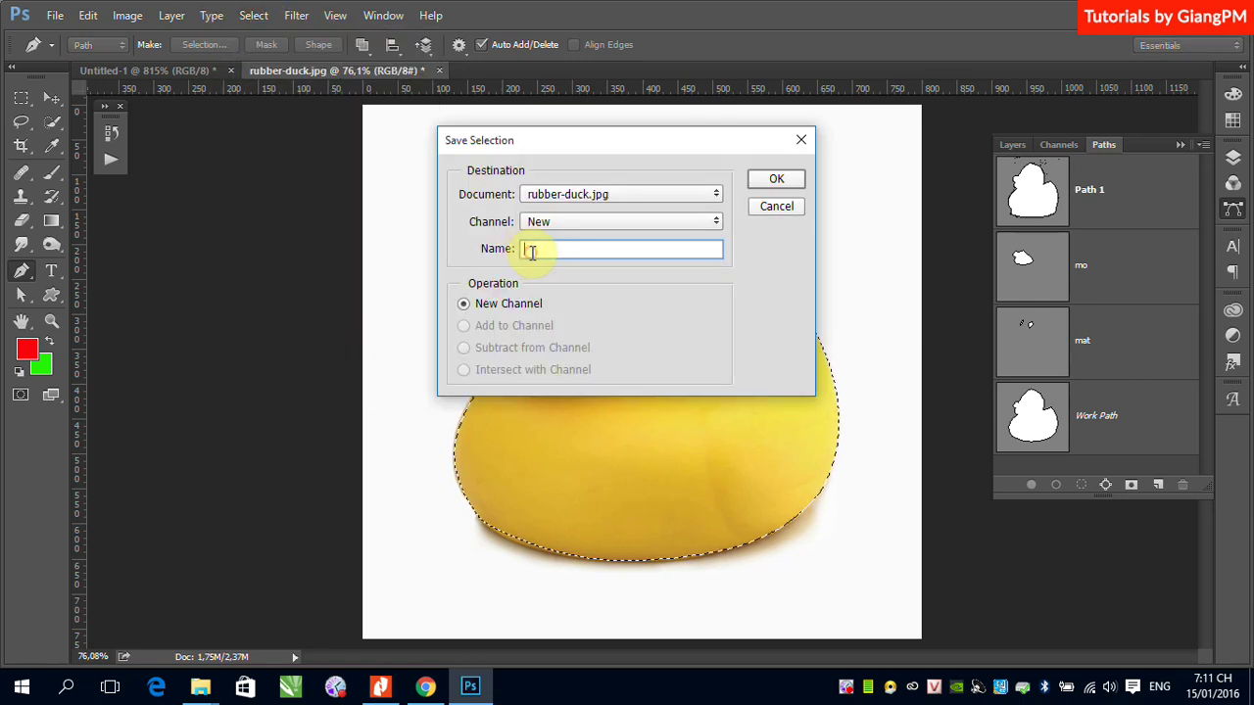
type("toan")
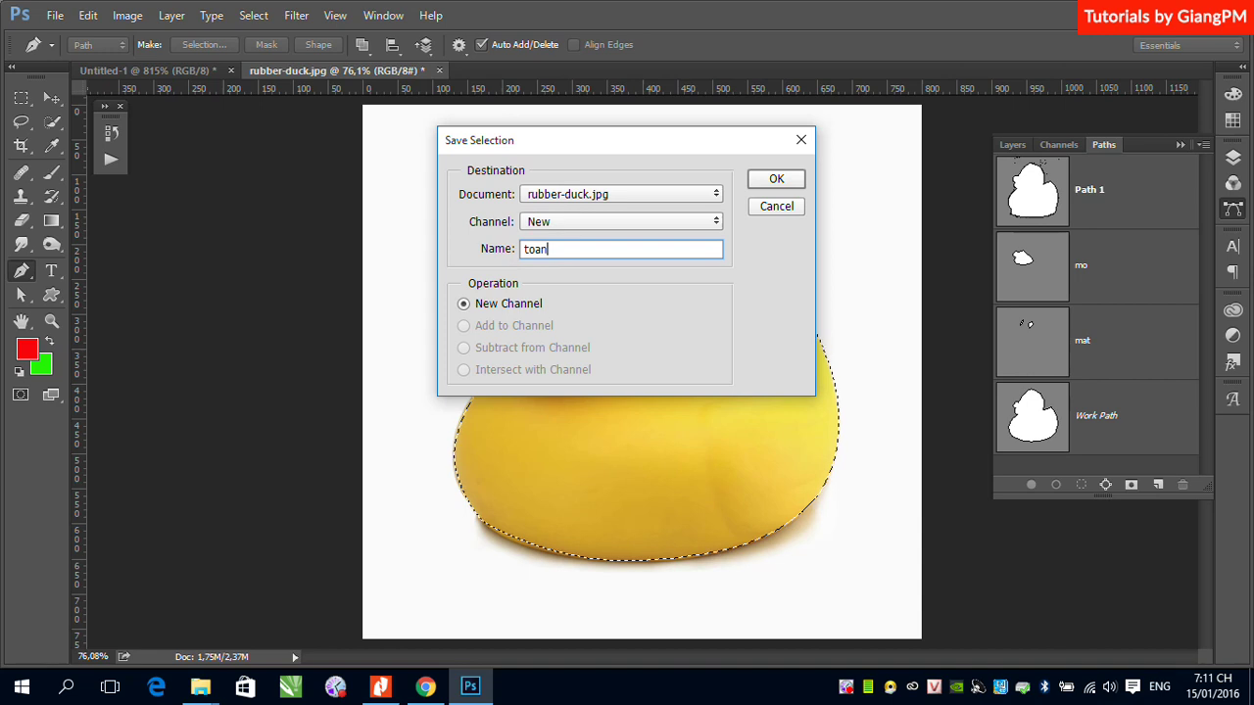
type("_than")
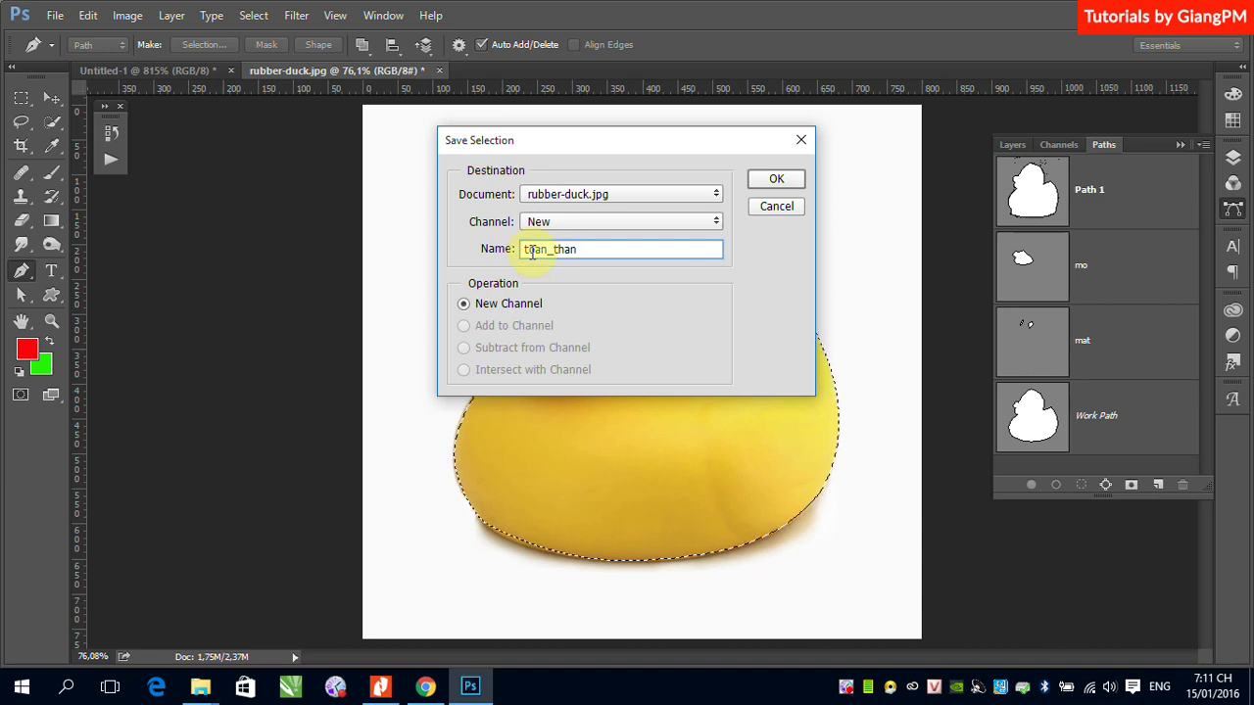
left_click(774, 181)
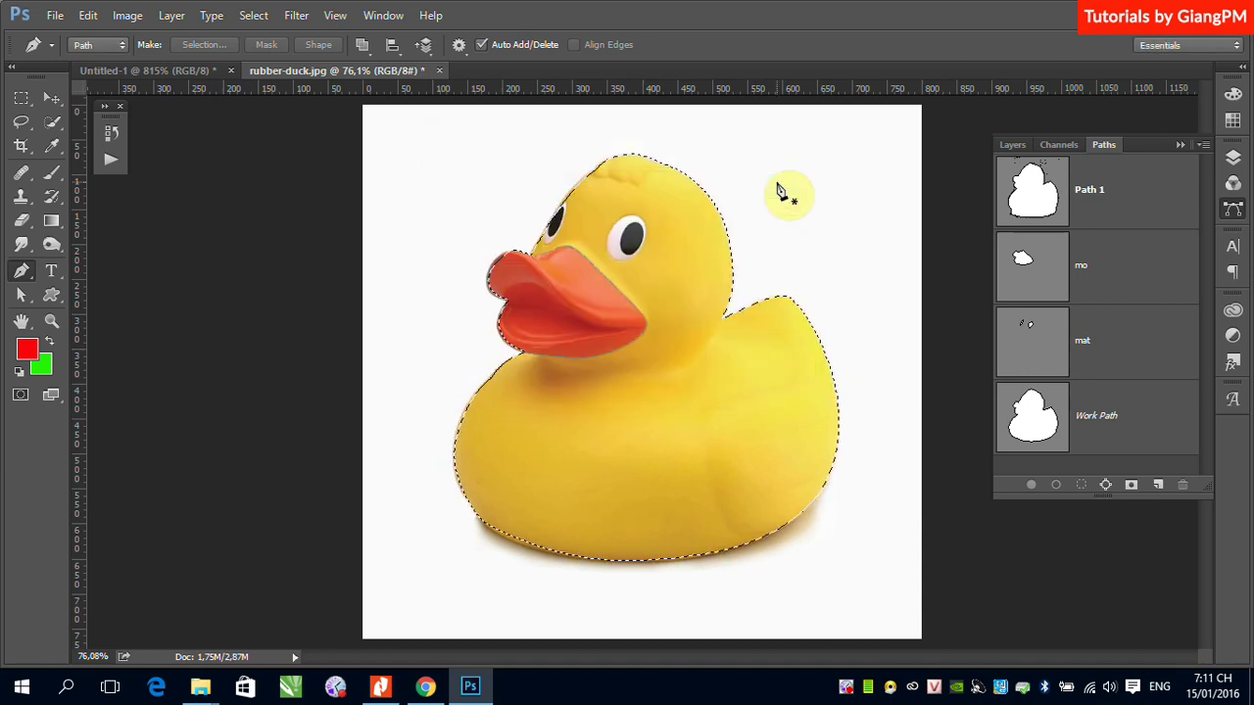
- Load the beak path as a selection and save it as channel mo
left_click(1025, 271, "ctrl")
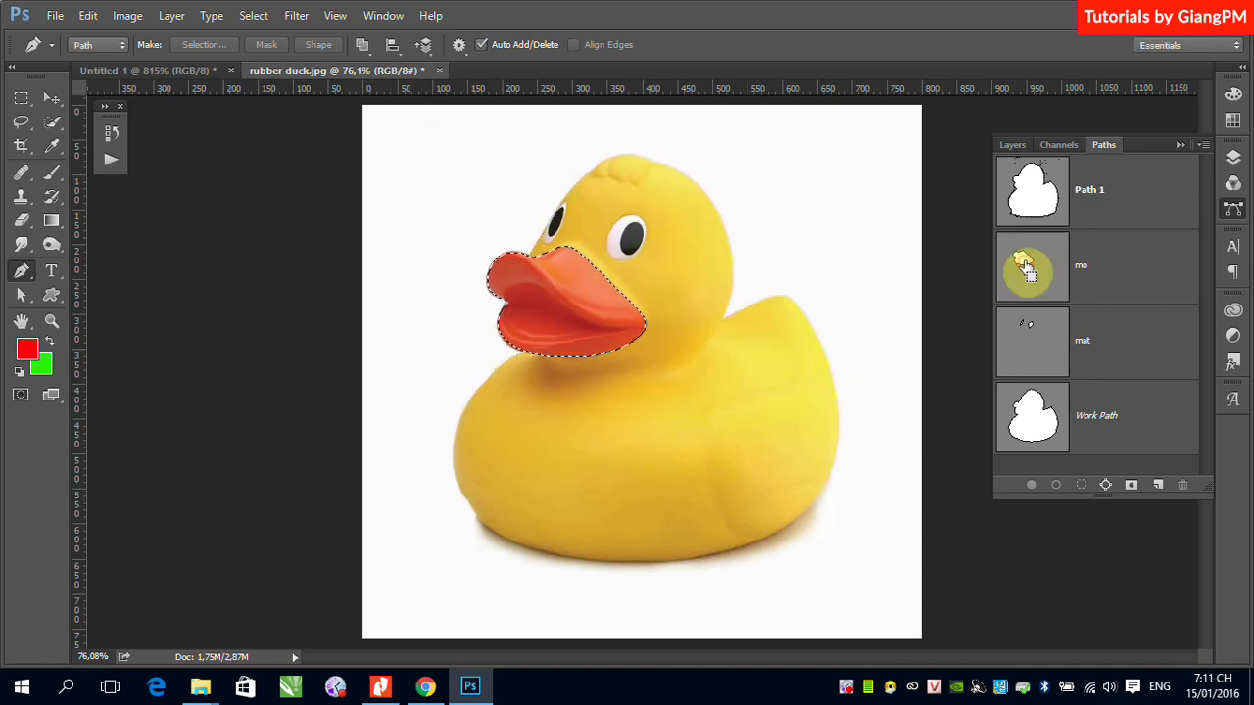
left_click(254, 15)
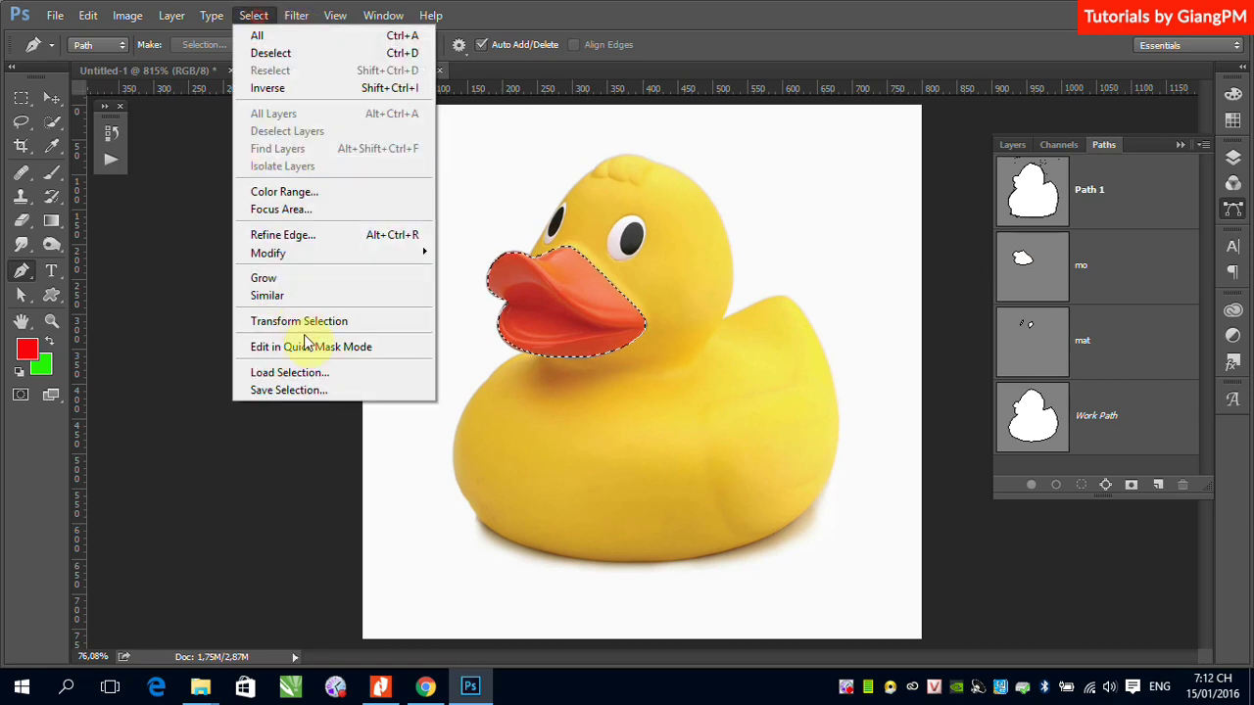
left_click(294, 390)
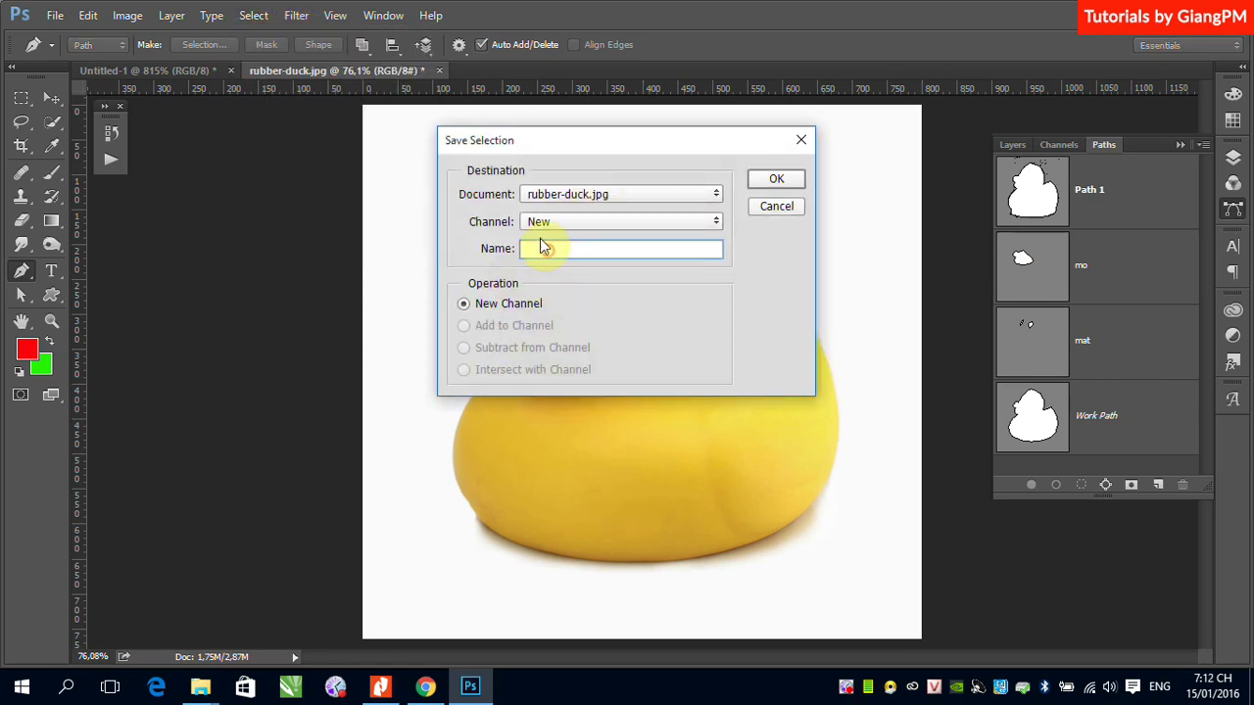
type("mo")
left_click(776, 178)
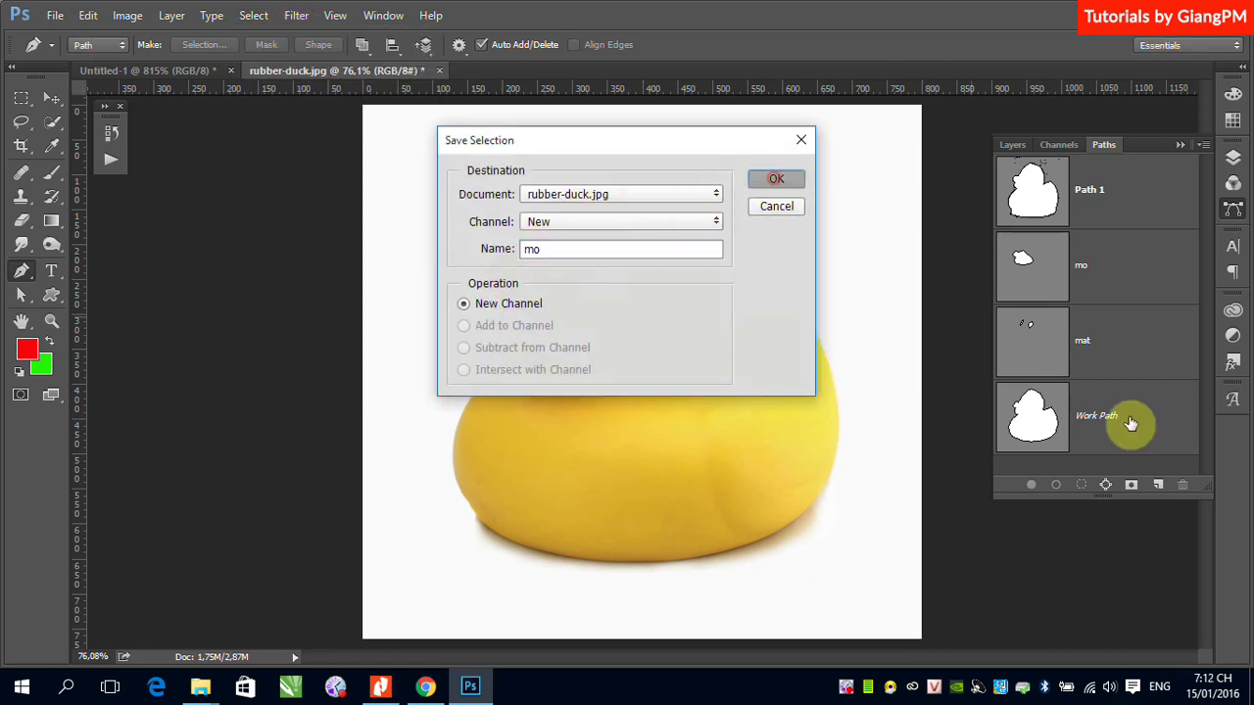
- Load the eyes path as a selection and save it as channel mat
left_click(1033, 338, "ctrl")
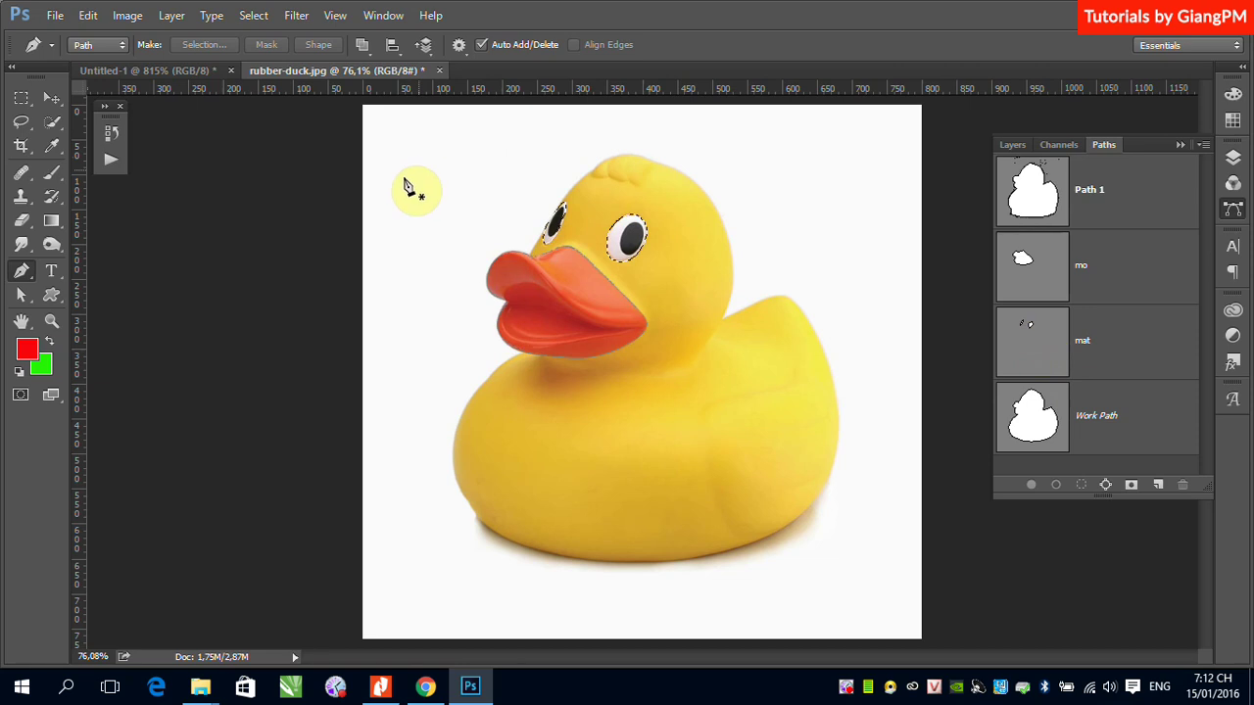
left_click(212, 14)
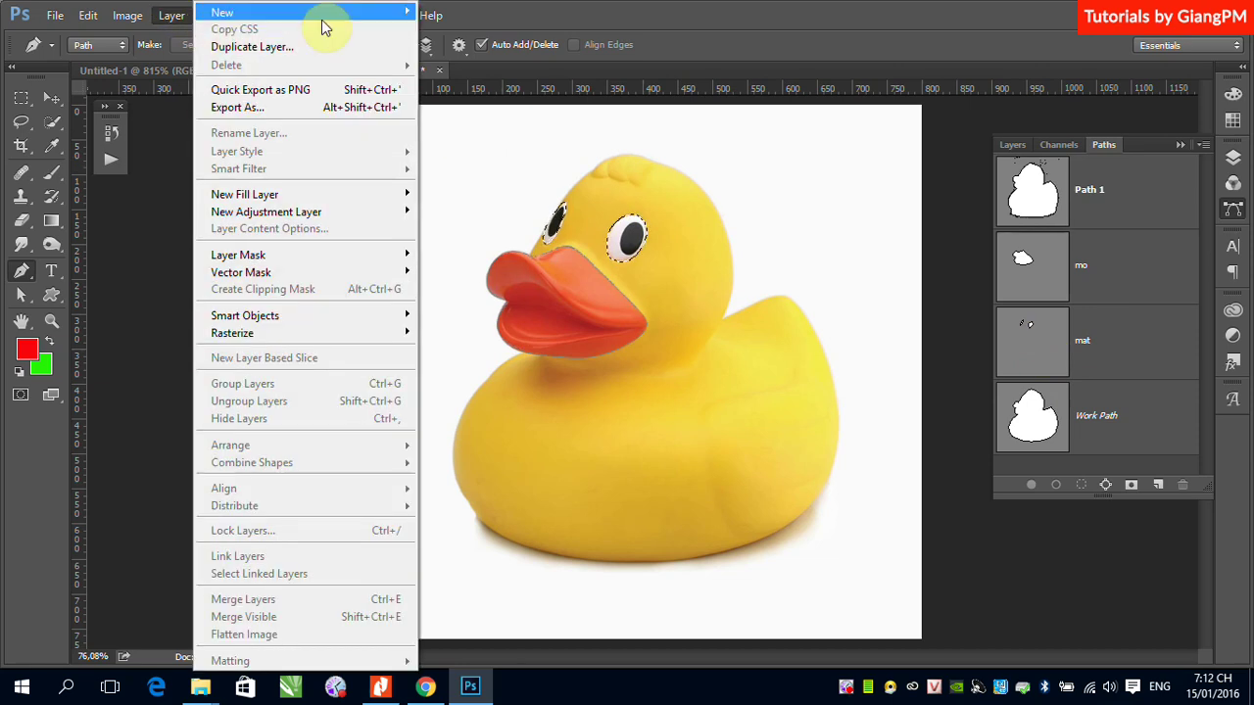
mouse_move(253, 15)
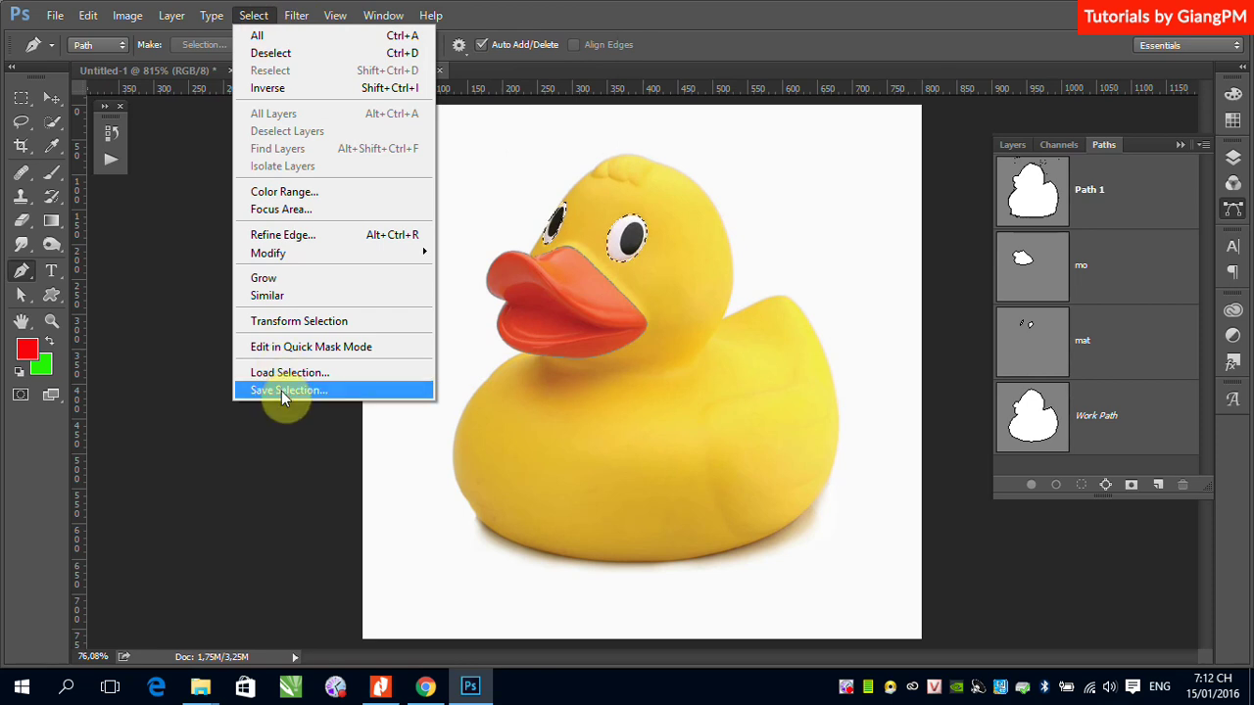
left_click(284, 390)
type("mat")
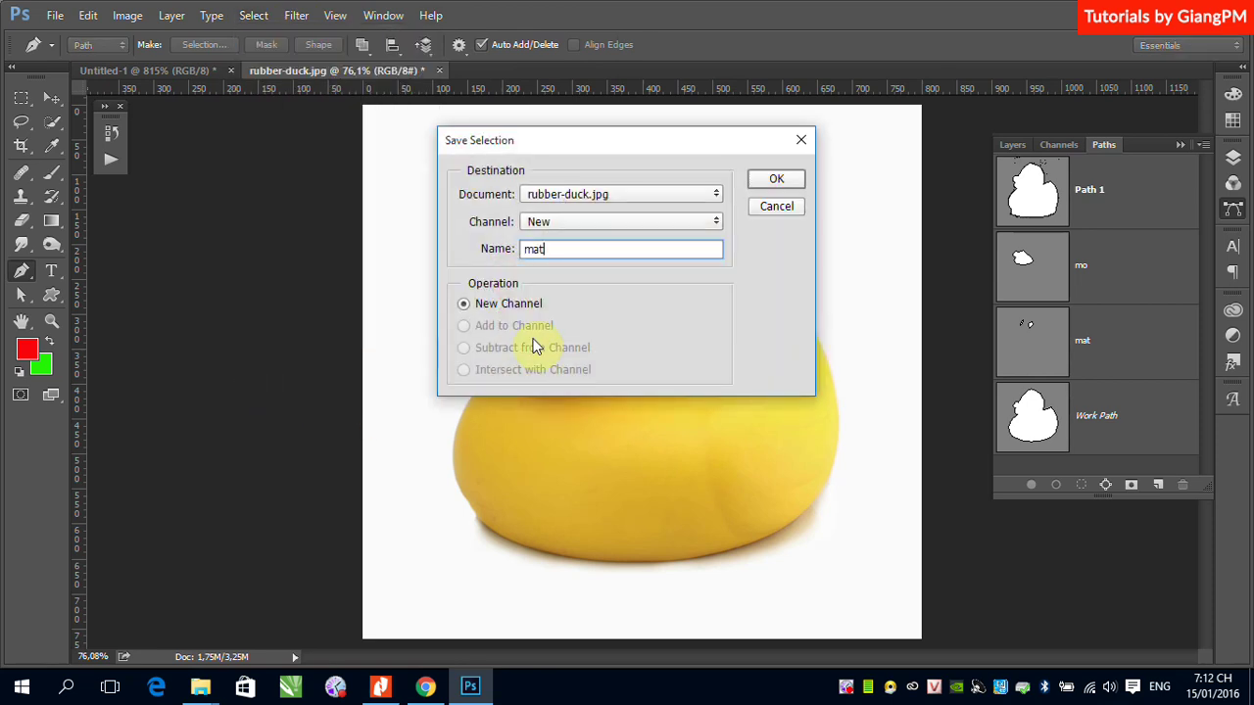
left_click(775, 185)
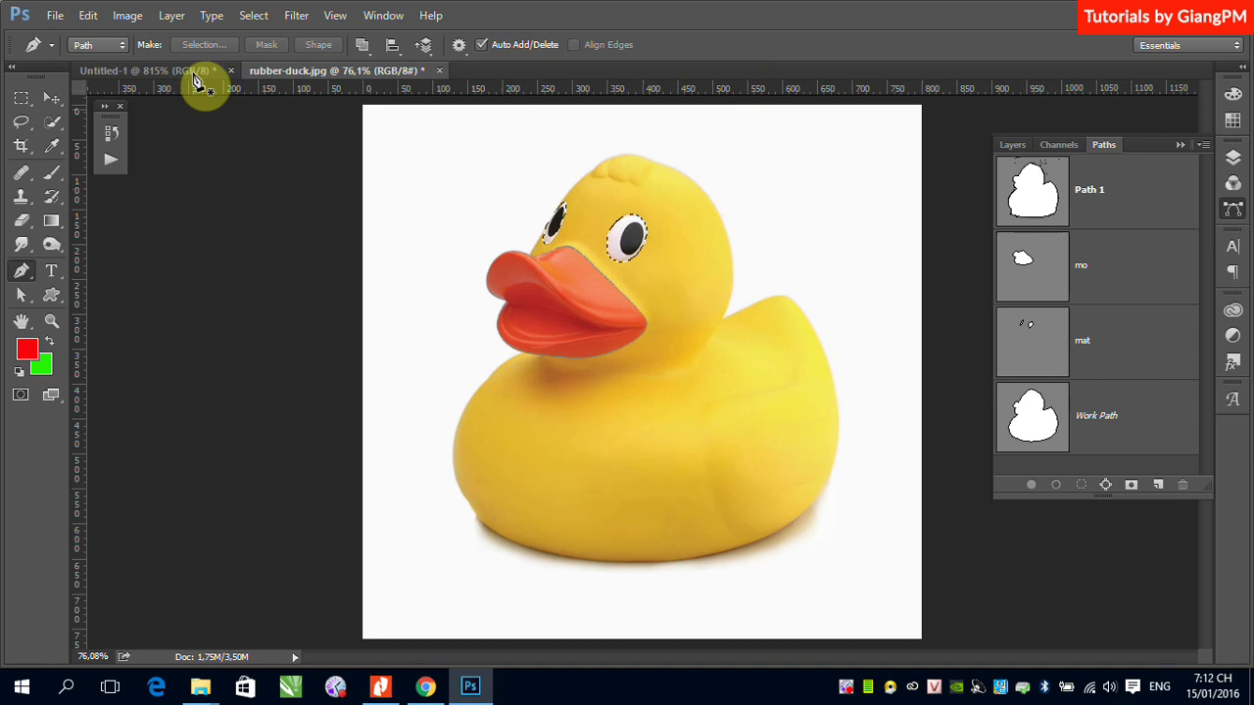
- Load the saved toan_than channel as the whole-duck selection
left_click(254, 14)
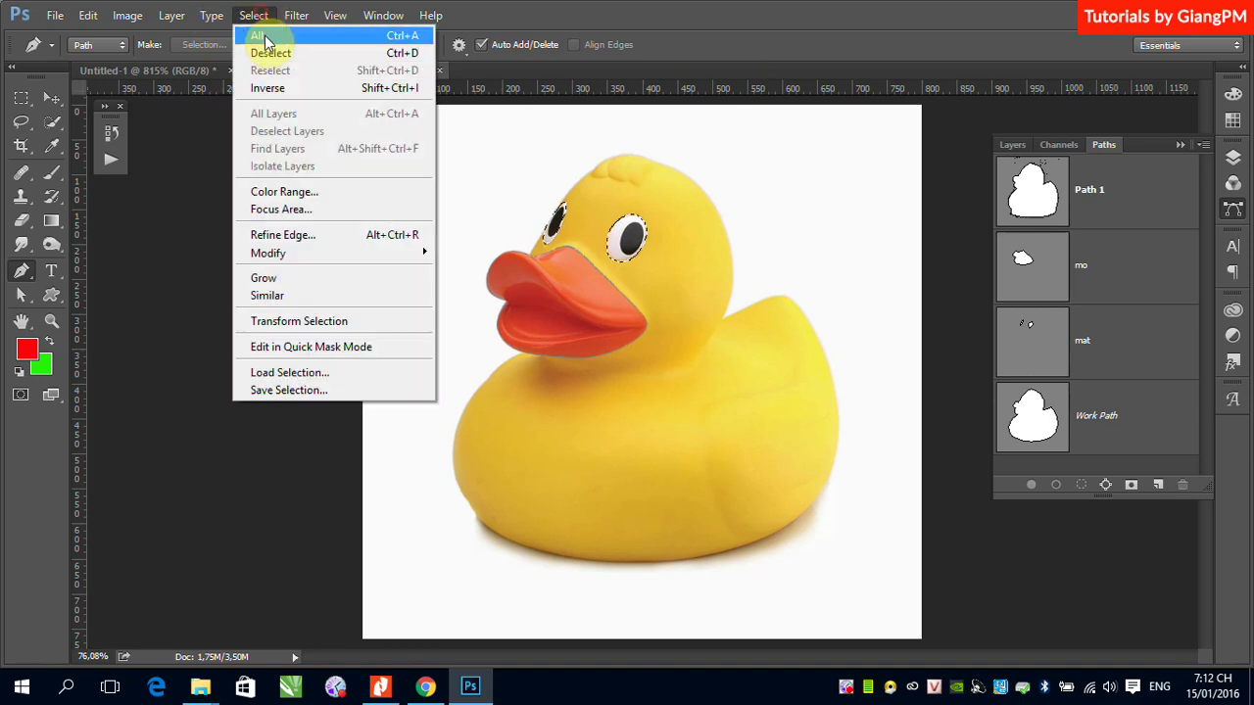
left_click(323, 376)
left_click(593, 223)
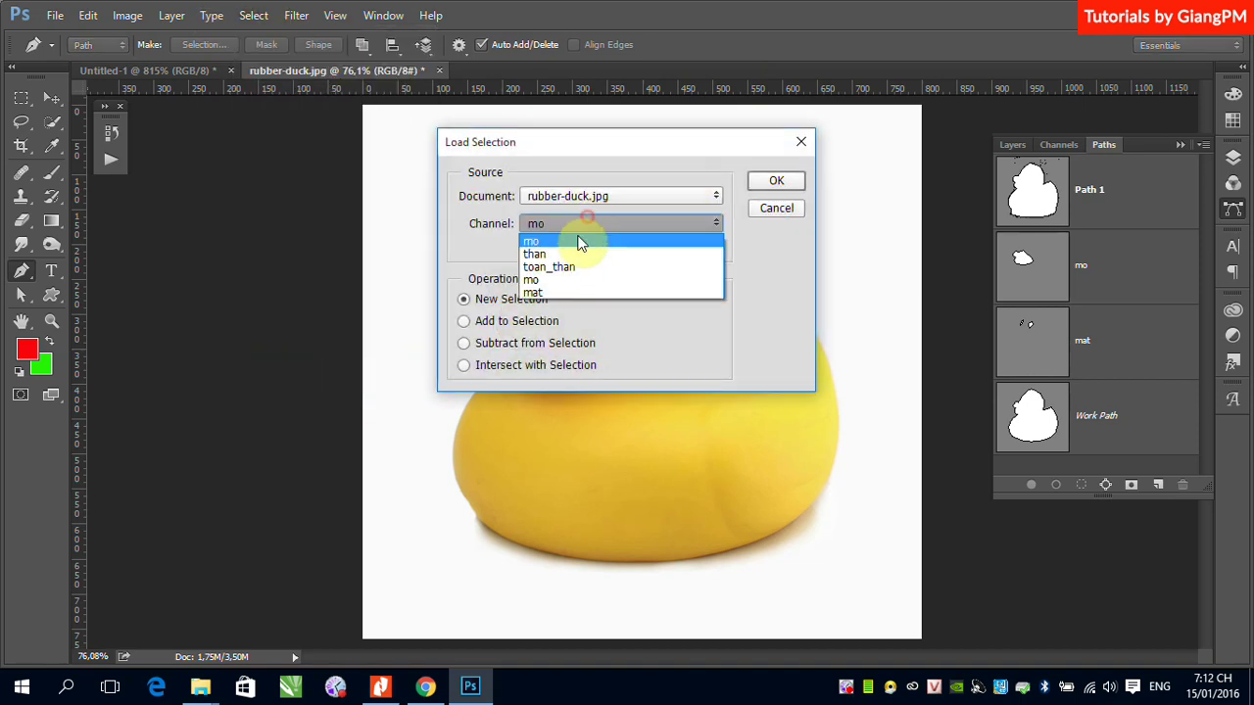
left_click(558, 266)
left_click(780, 183)
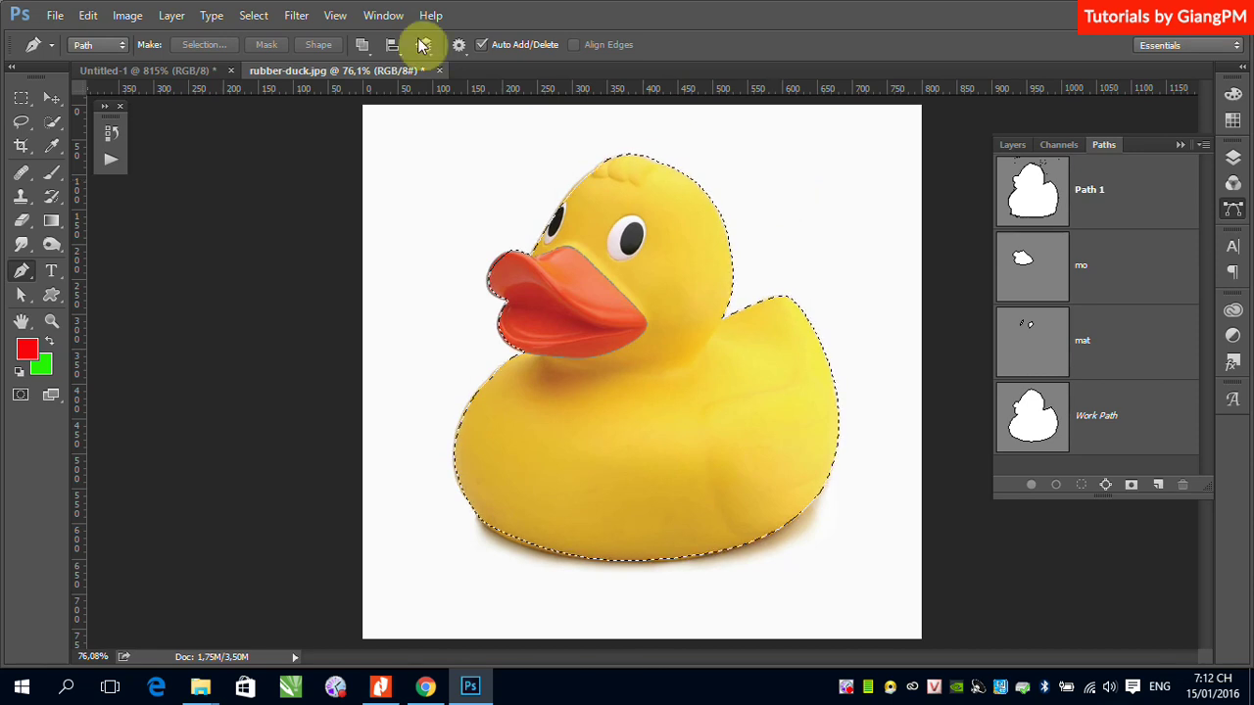
- Load channel mo with Subtract from Selection to remove the beak
left_click(253, 15)
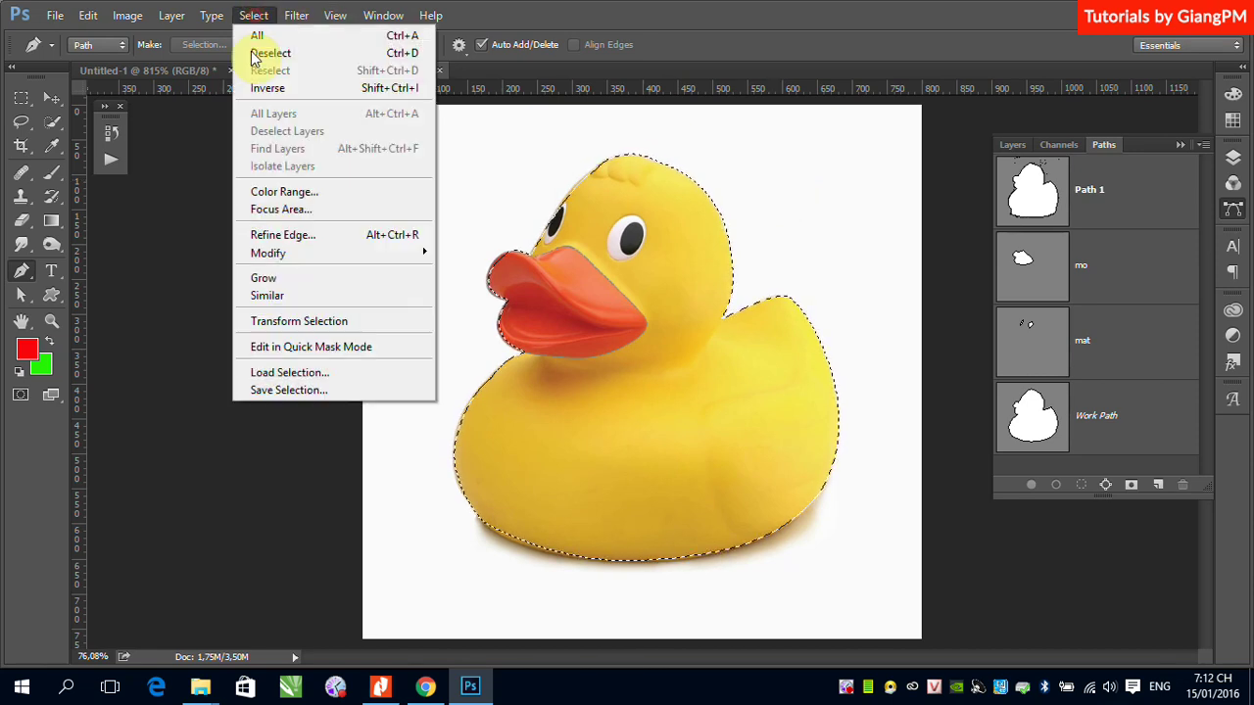
left_click(314, 374)
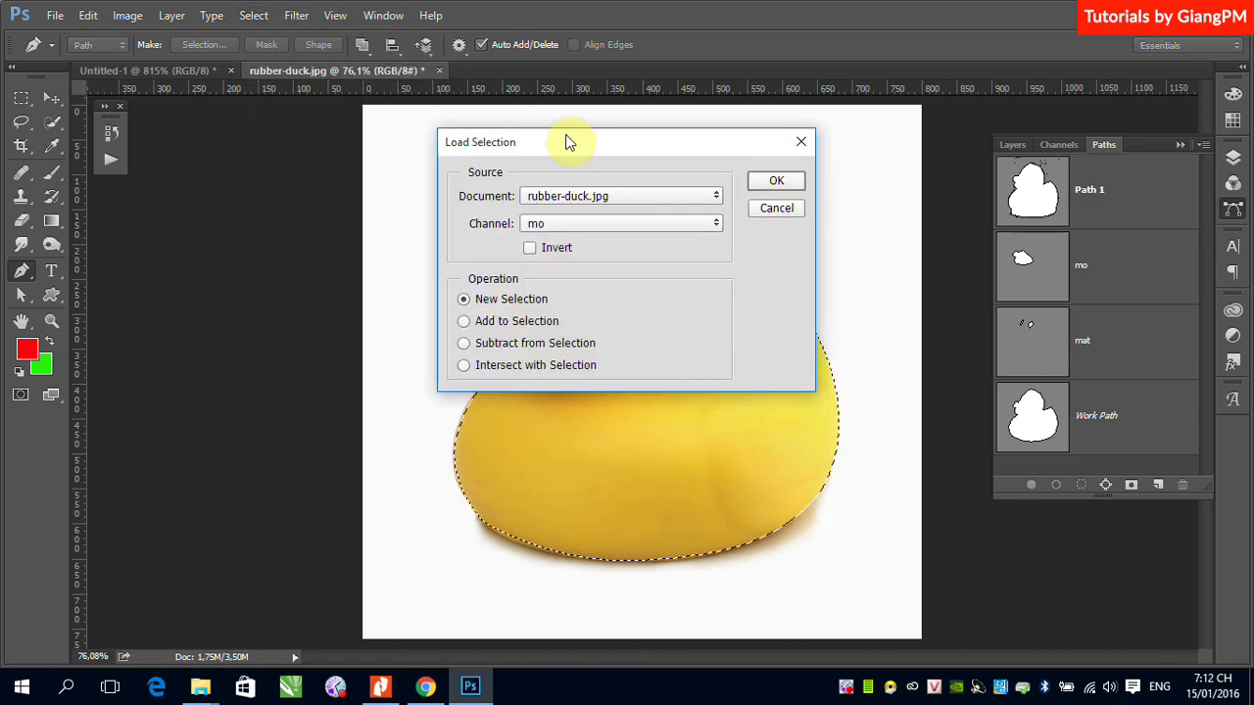
left_click_drag(569, 143, 804, 146)
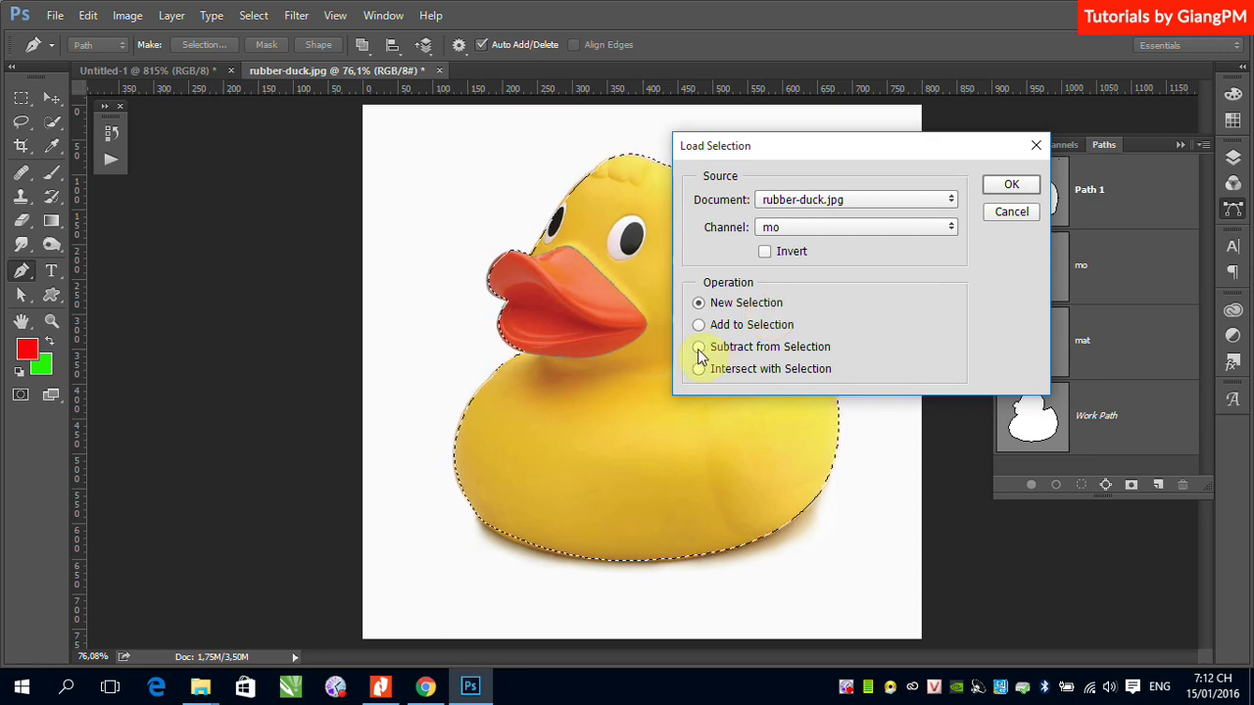
left_click(698, 351)
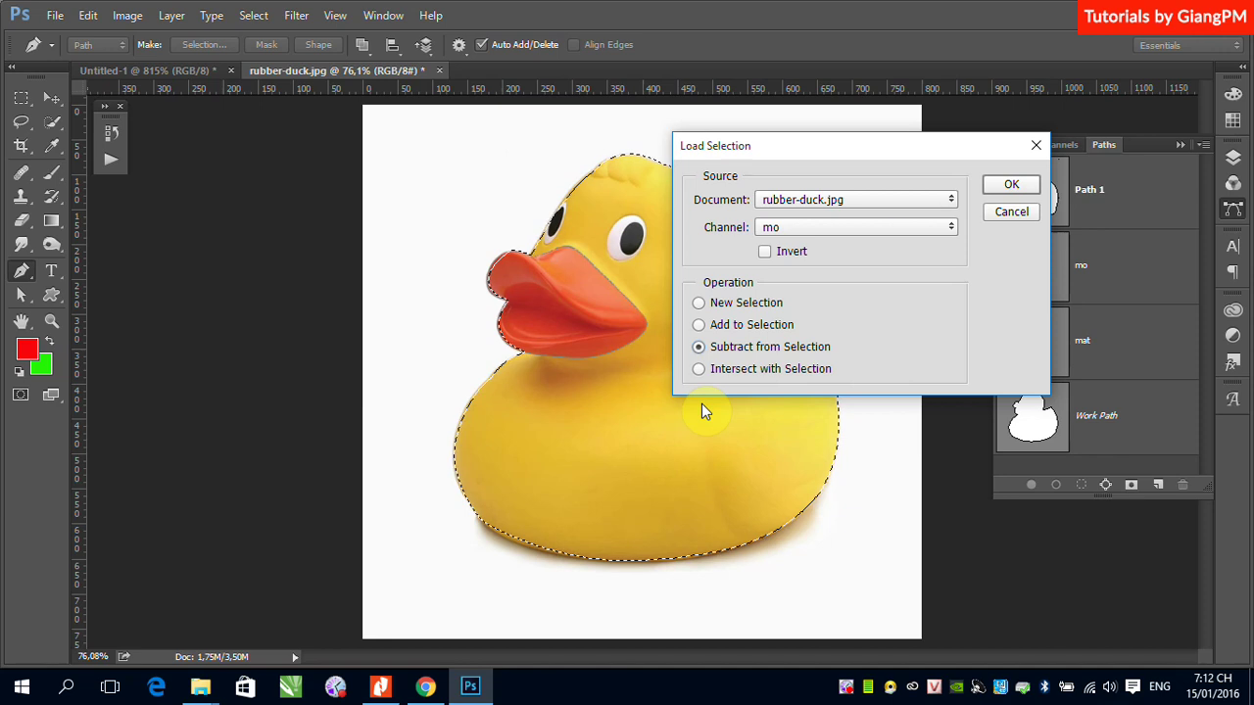
left_click(1010, 186)
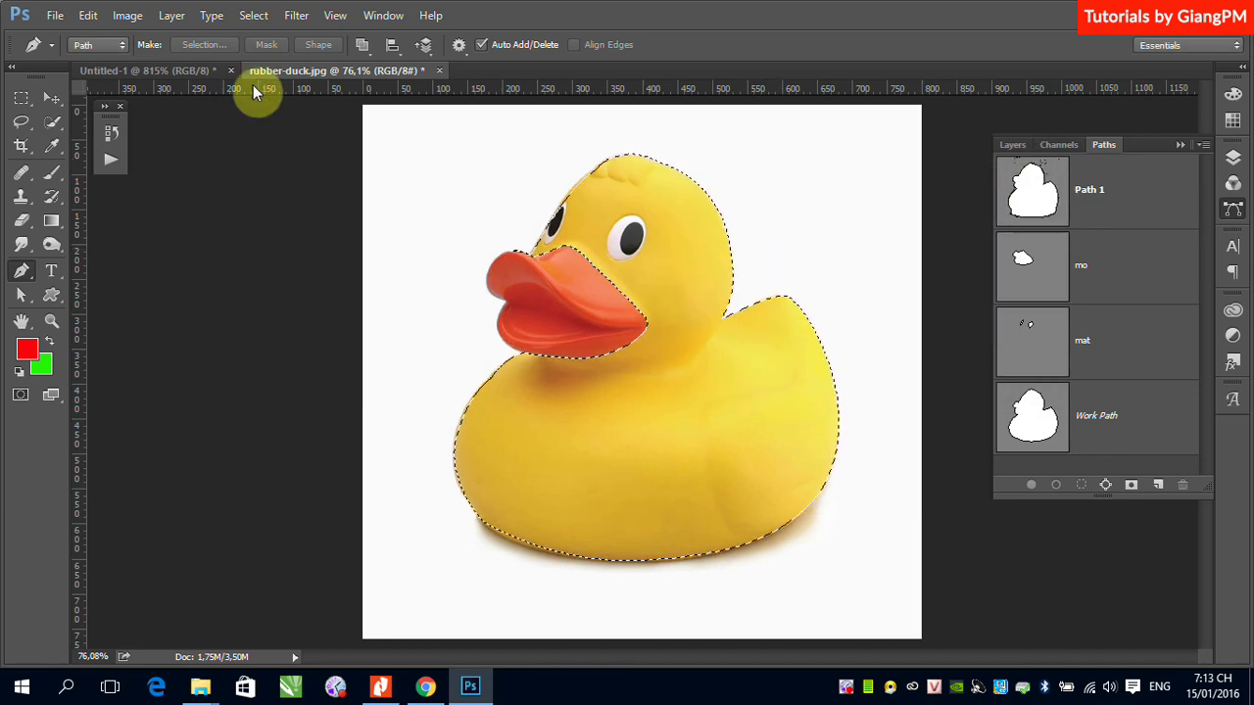
- Subtract the saved mat eye channel from the selection, then deselect everything
left_click(253, 15)
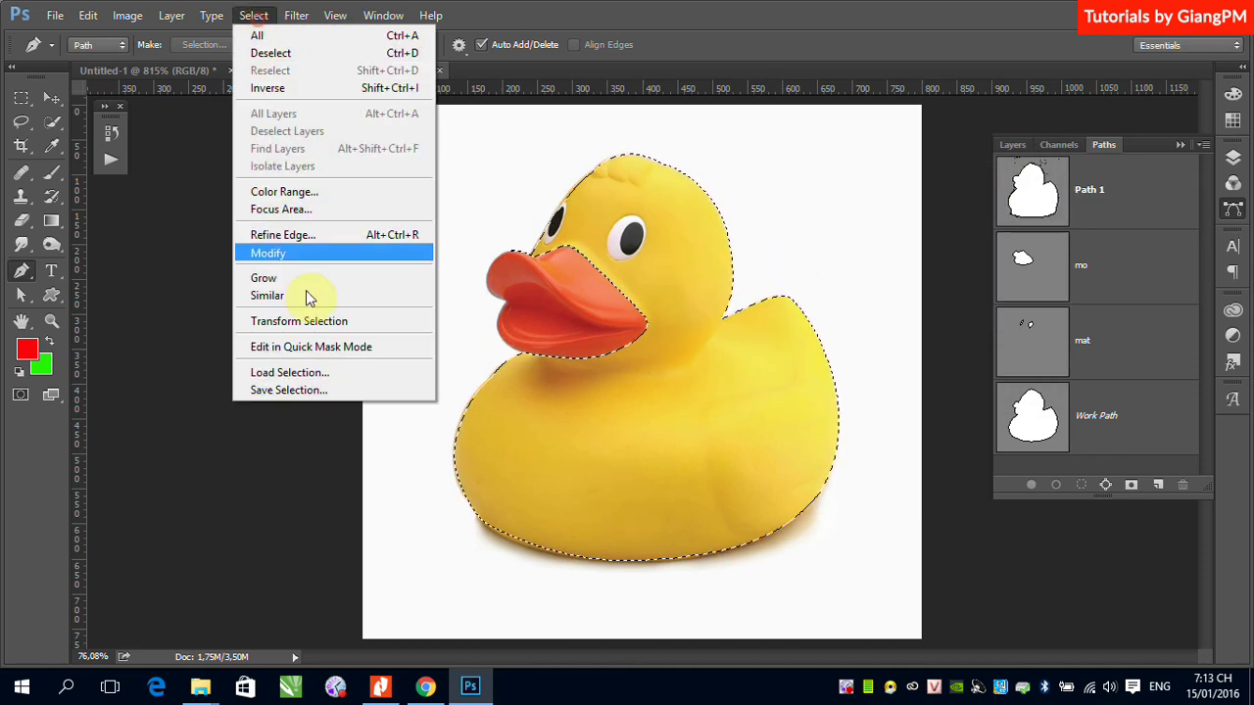
left_click(311, 373)
left_click(796, 227)
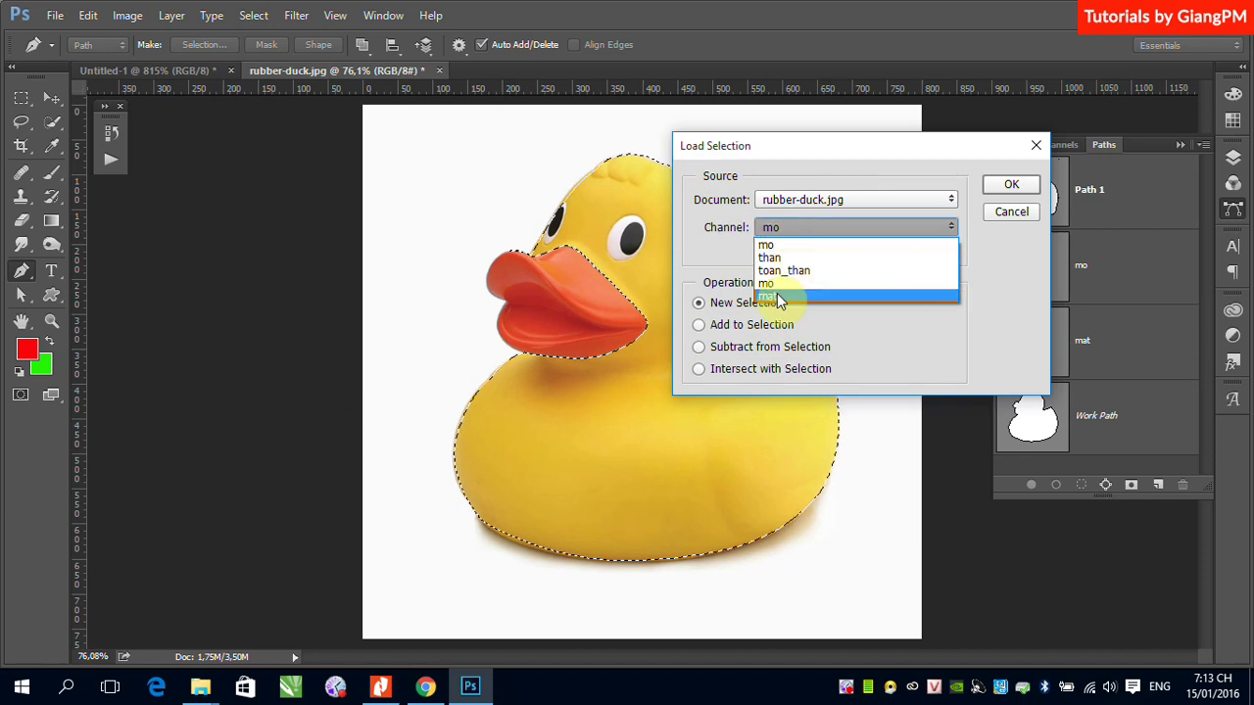
left_click(779, 295)
left_click(699, 347)
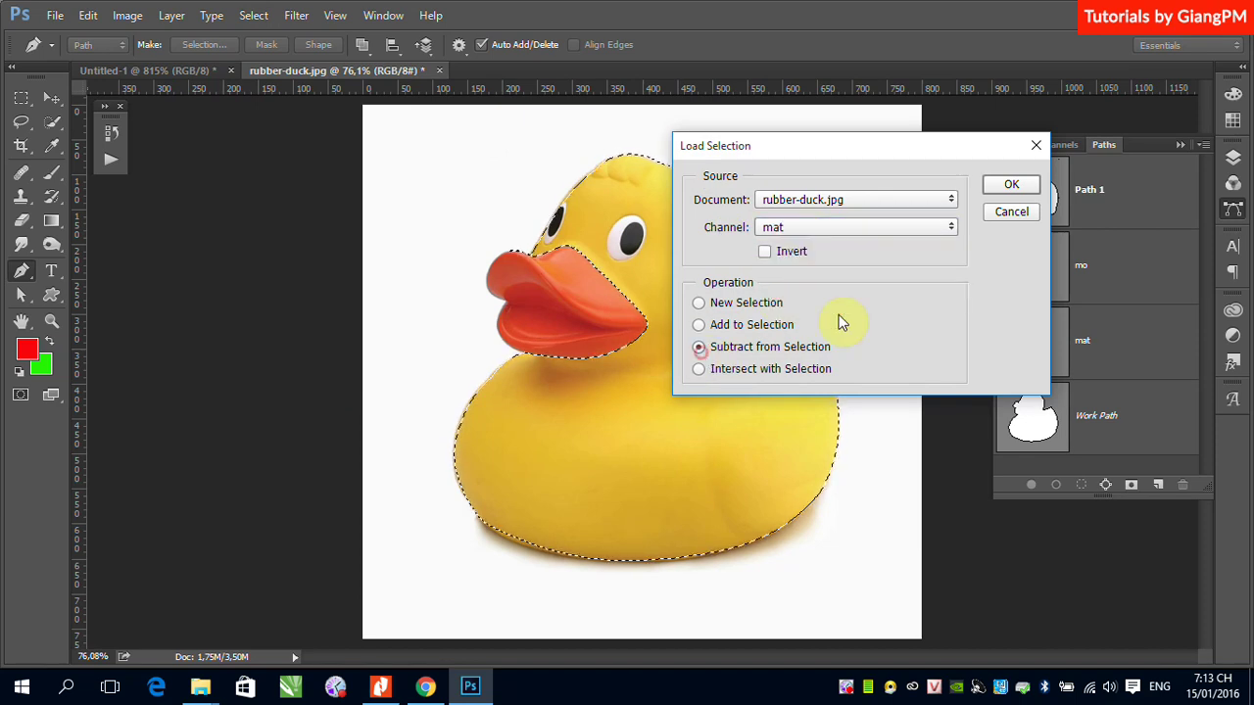
left_click(1011, 184)
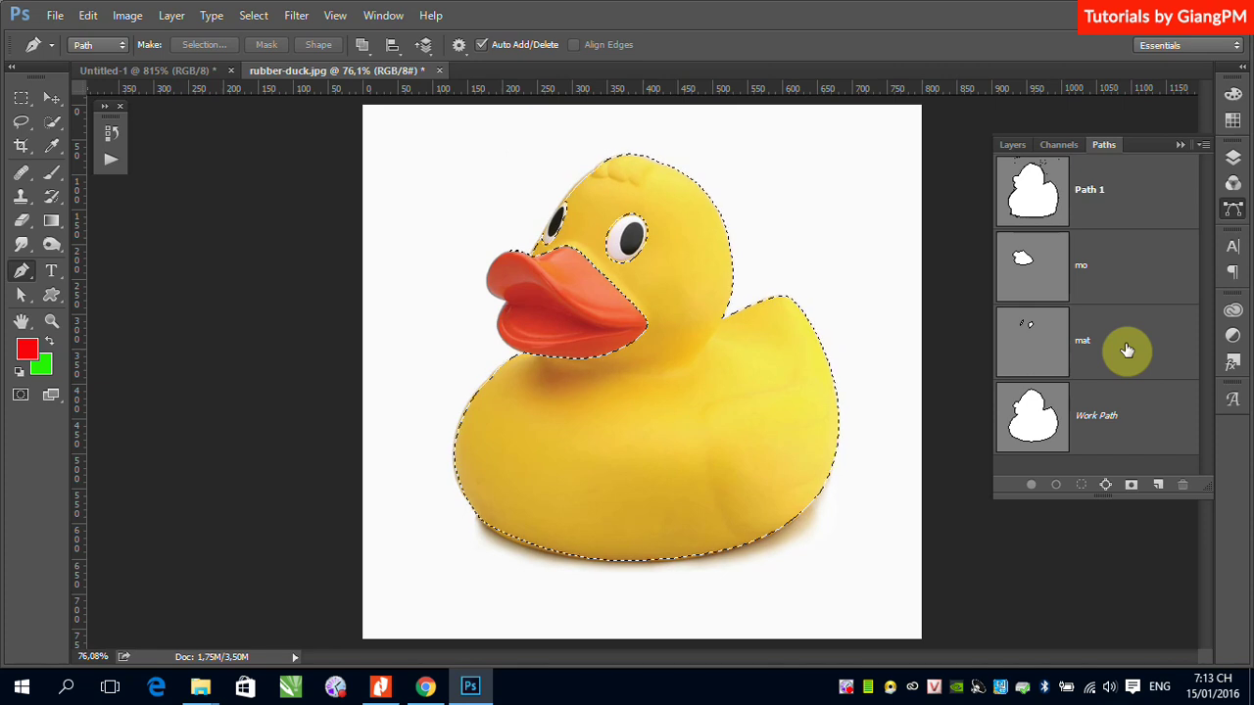
key("ctrl+d")
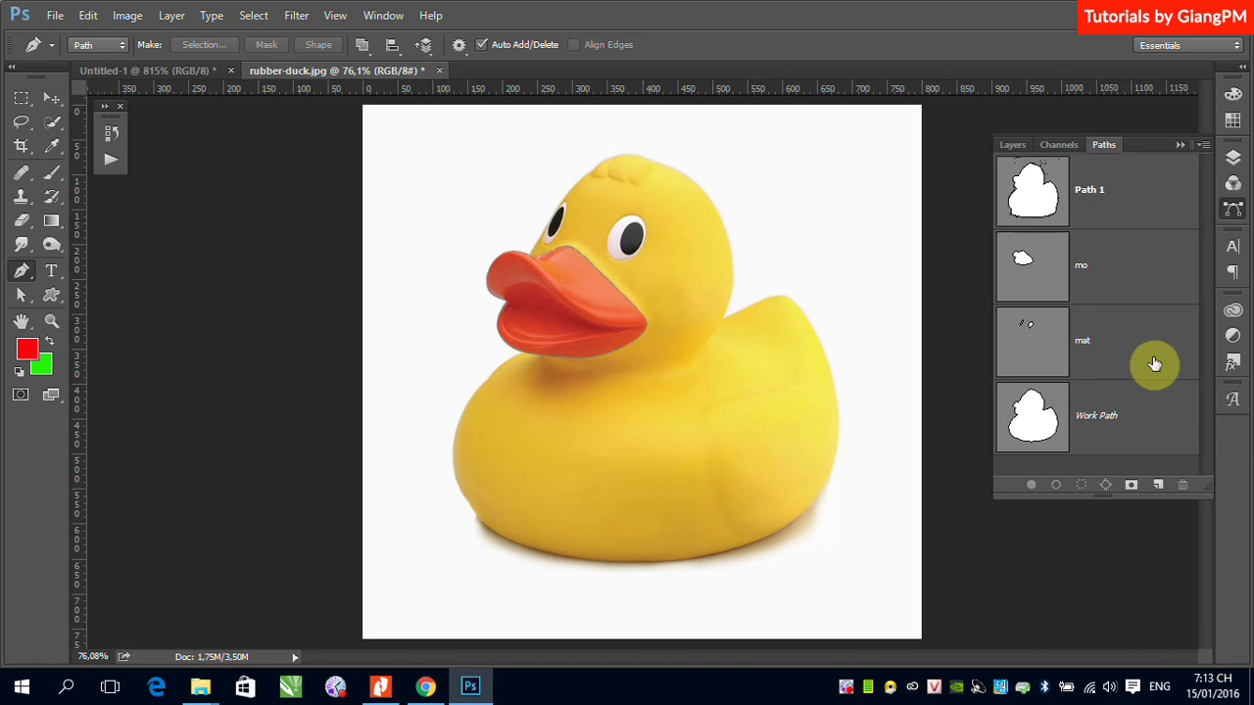
- Show the duck's Work Path and select it with Path Selection to reveal its anchors
left_click(1108, 412)
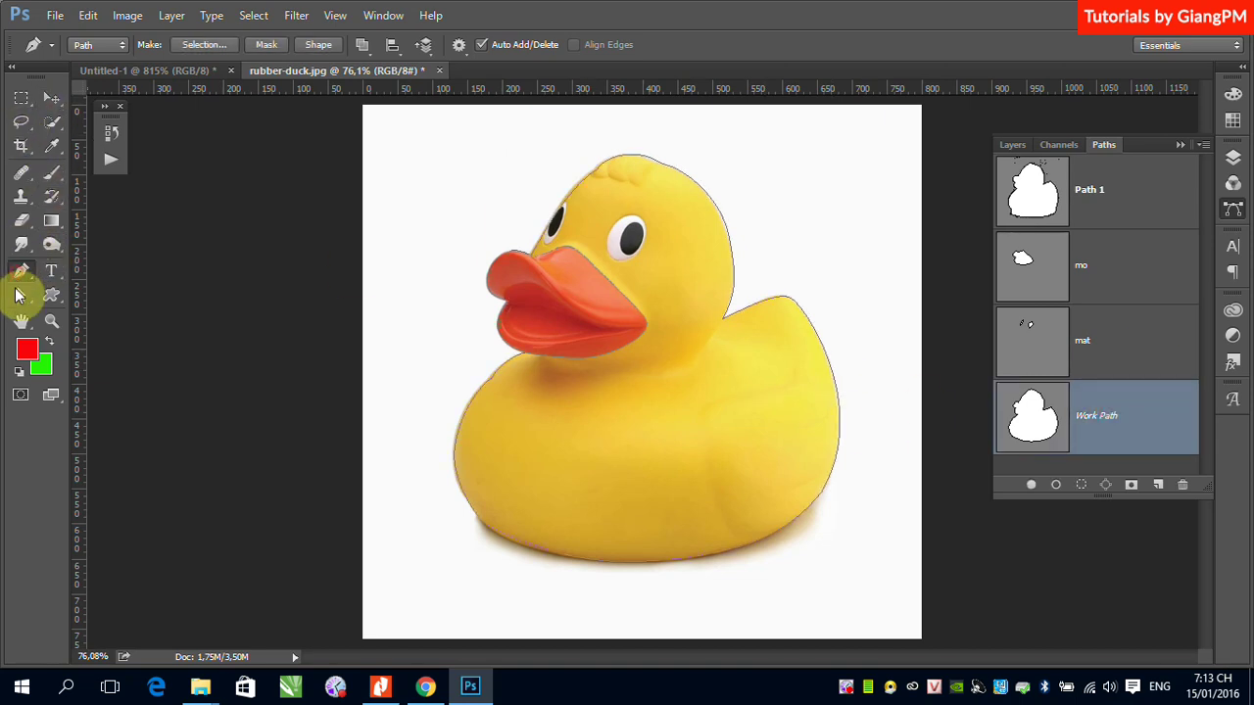
left_click(22, 295)
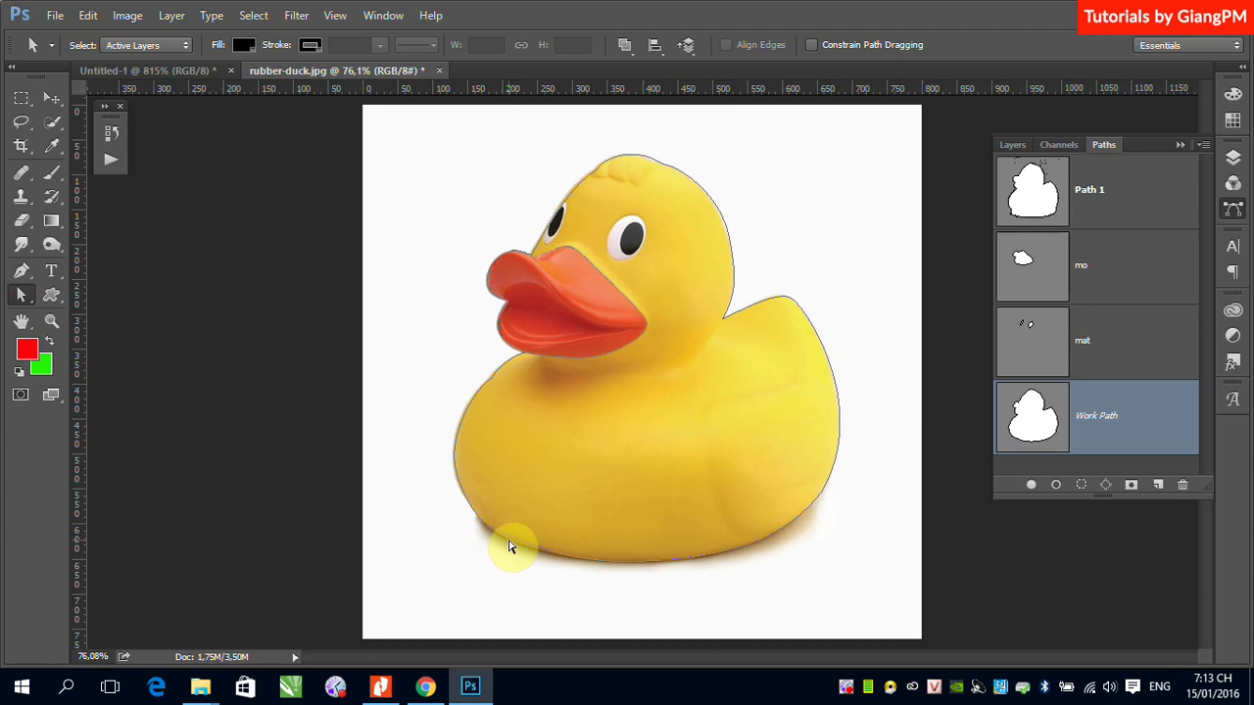
left_click(508, 546)
left_click(528, 558)
- Deselect the path and save the image as rubber-duck.psd on the Desktop
left_click(247, 251)
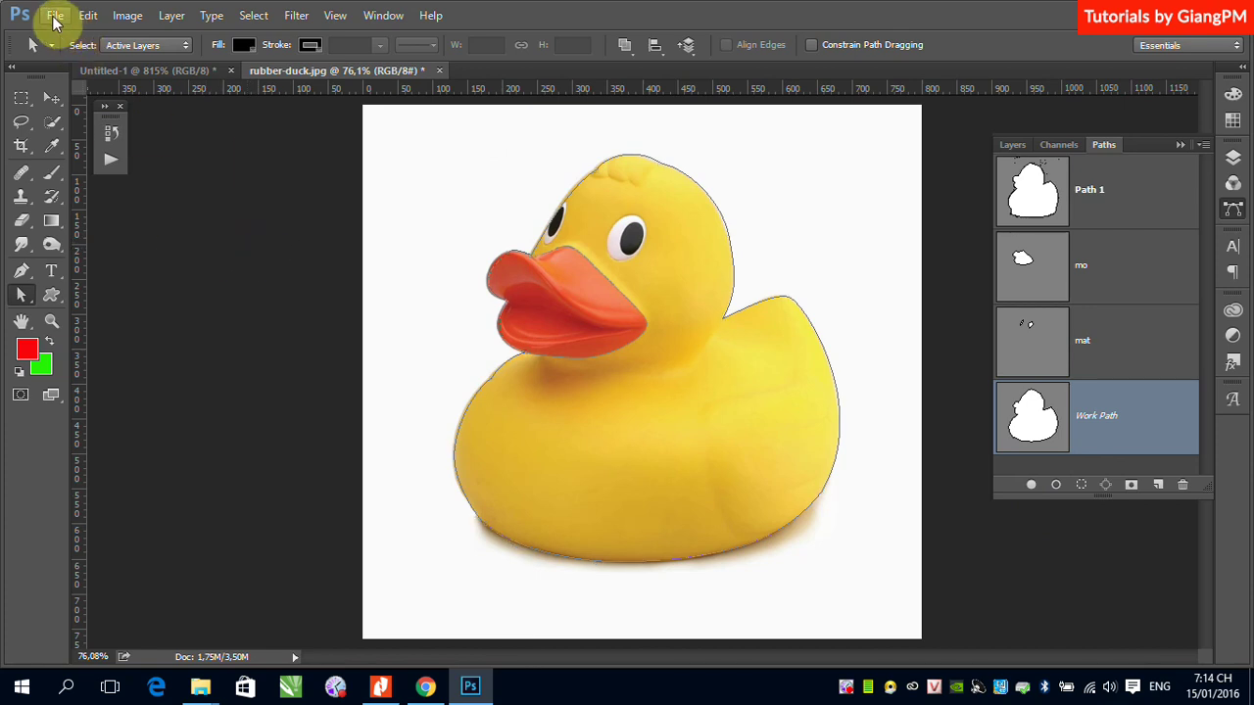
left_click(55, 16)
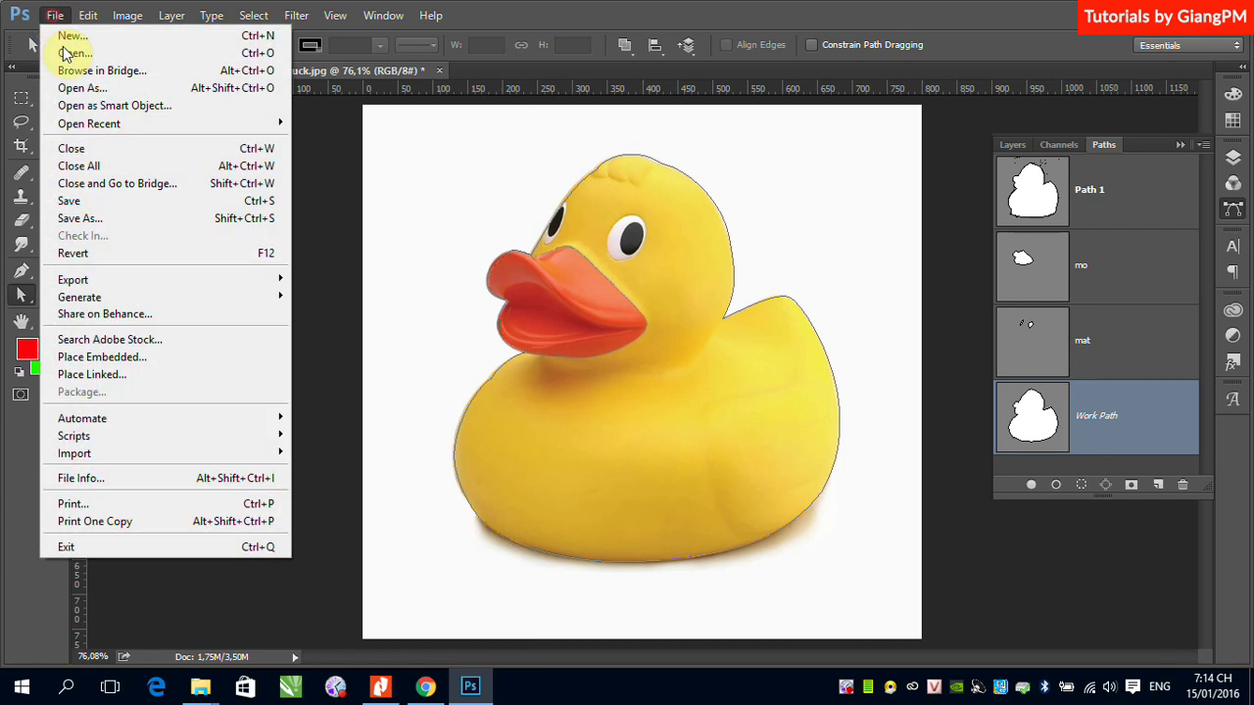
left_click(94, 206)
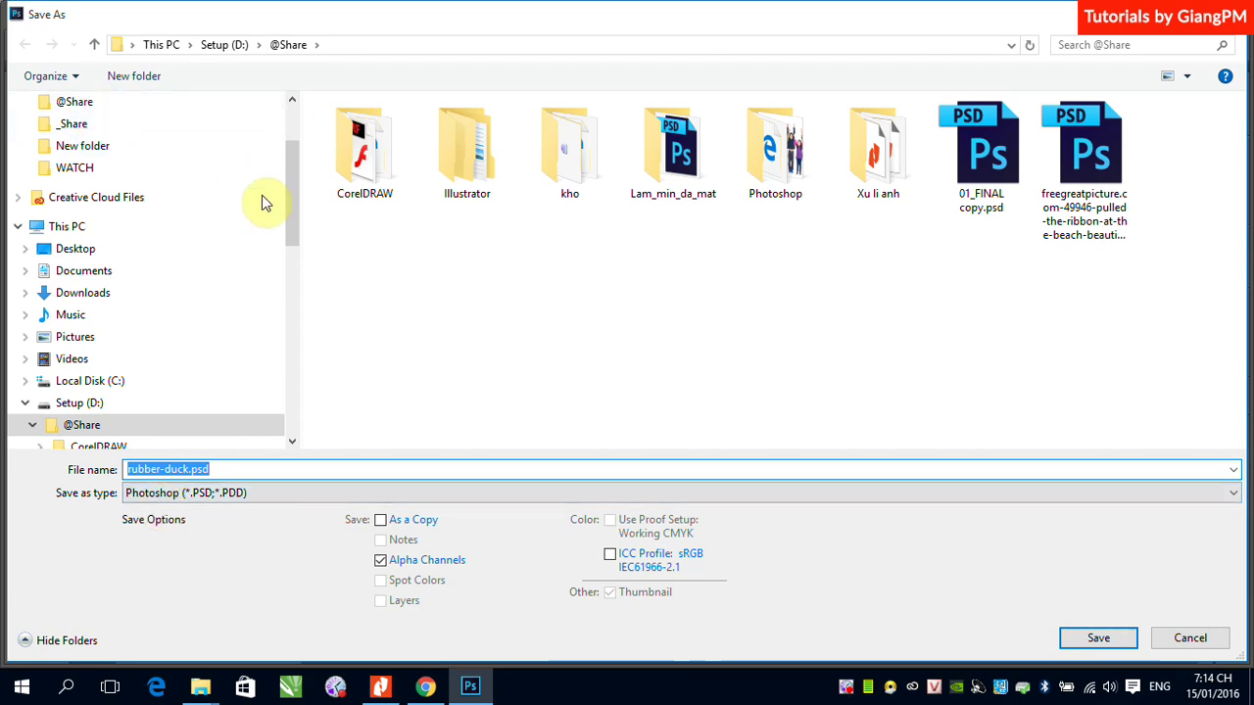
left_click_drag(284, 190, 294, 88)
left_click(75, 131)
left_click(248, 468)
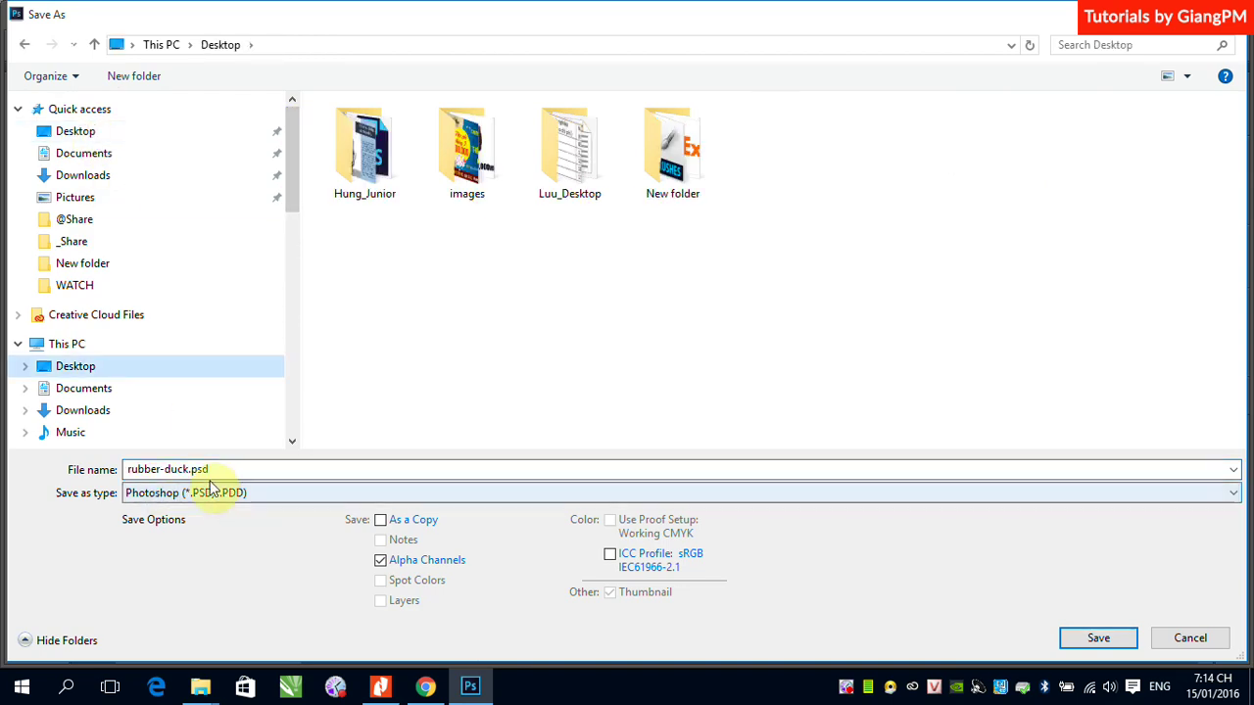
left_click(1105, 639)
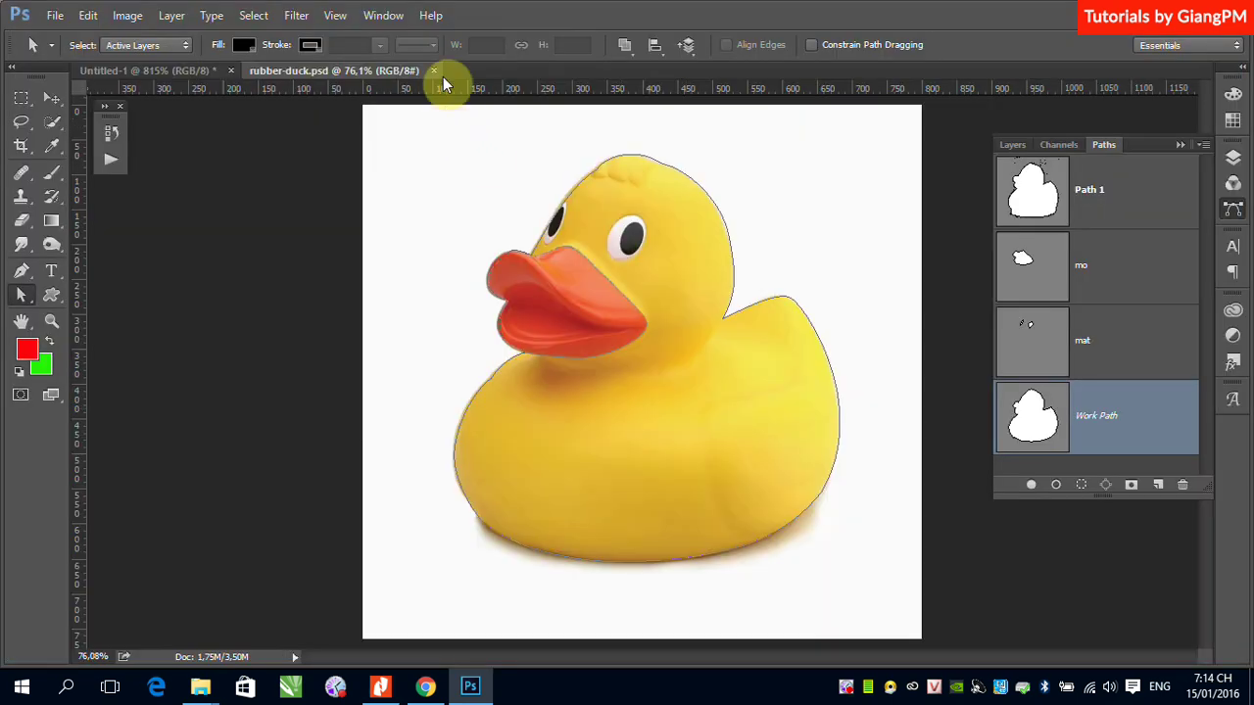
- Save a JPEG copy rubber-duck.jpg with default options, then close both open documents
left_click(55, 15)
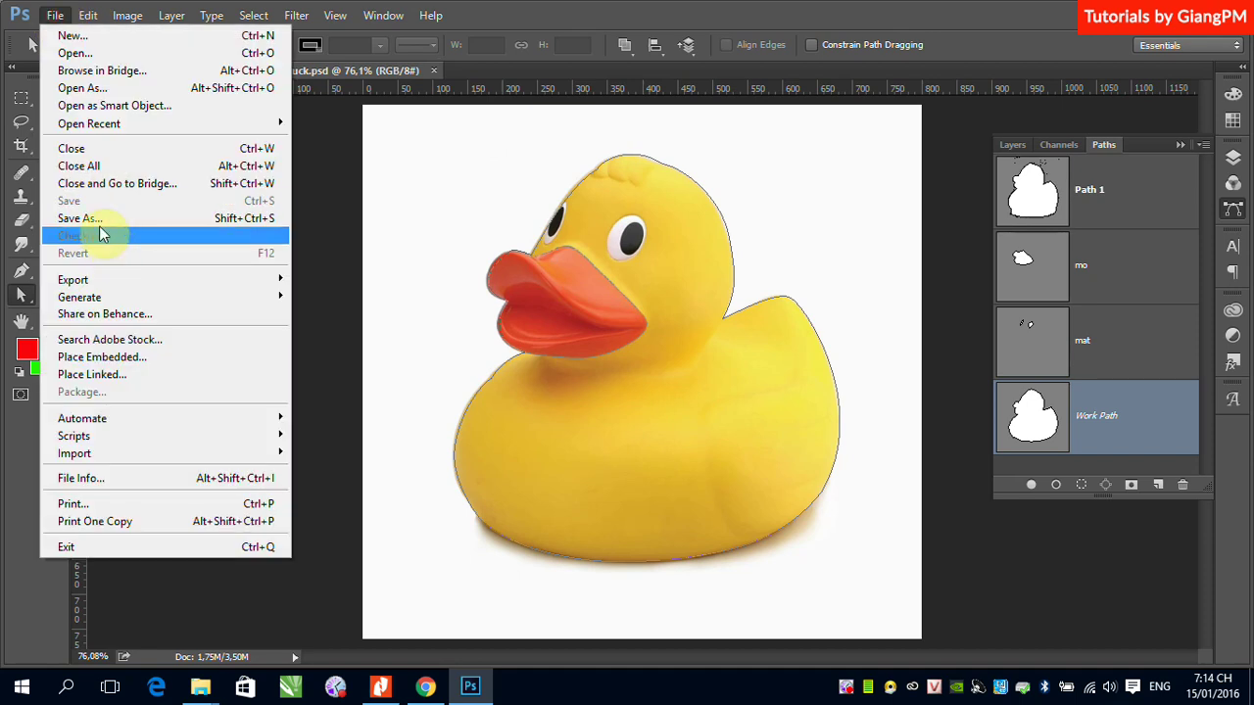
left_click(98, 219)
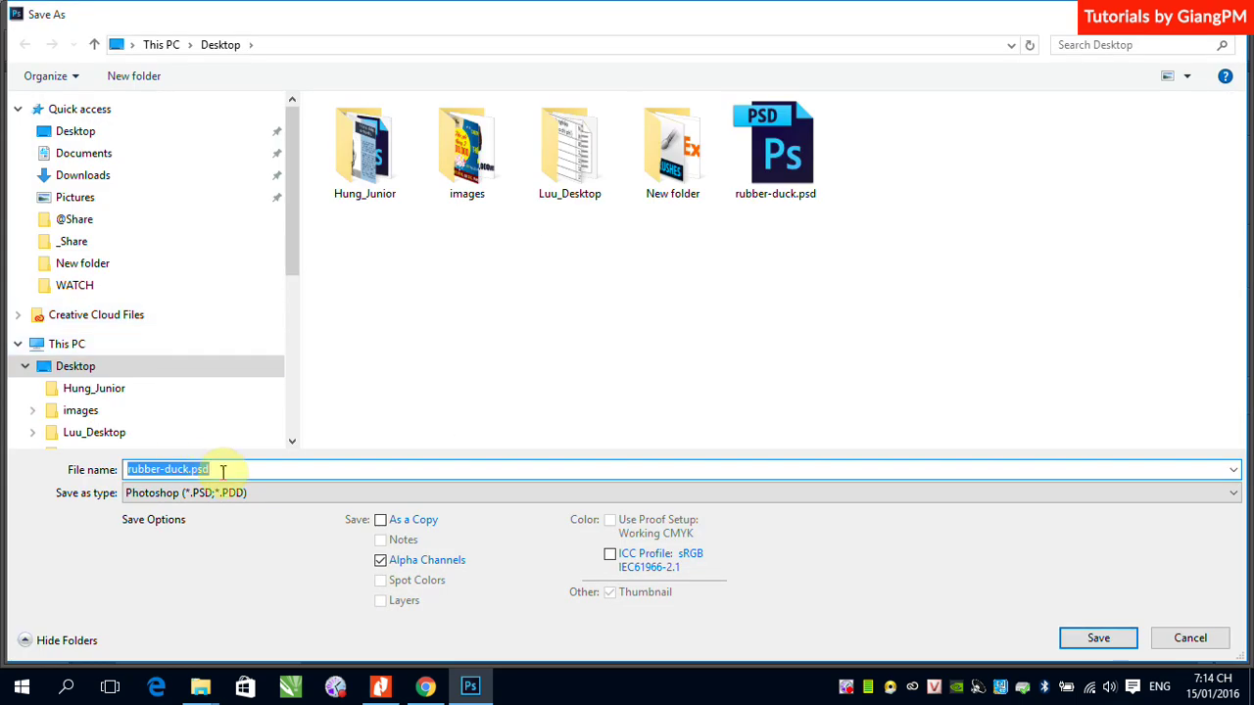
left_click(227, 494)
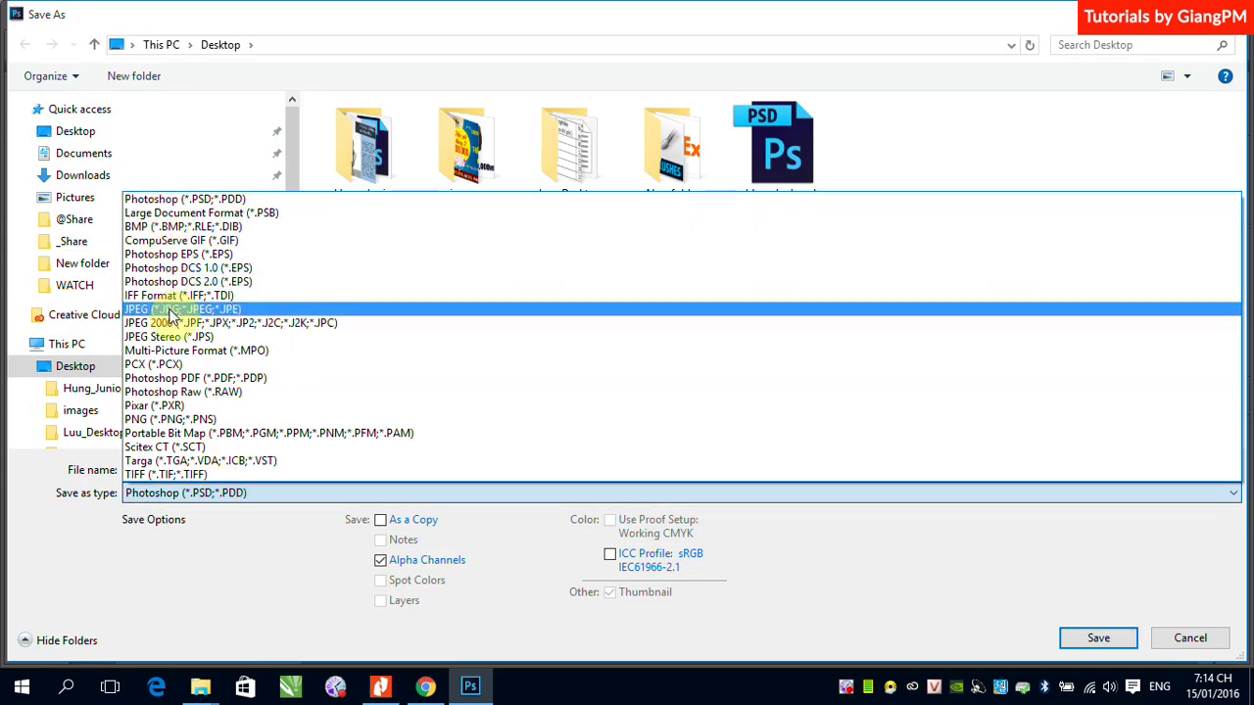
left_click(160, 322)
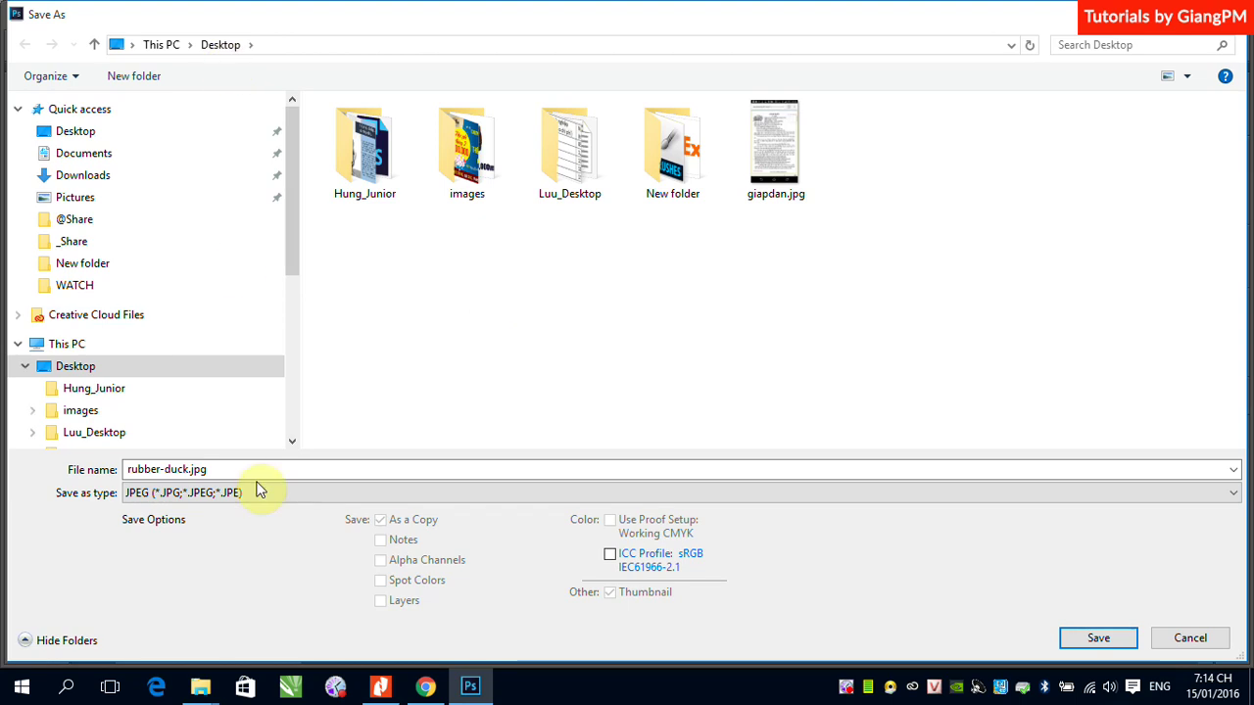
left_click(1090, 640)
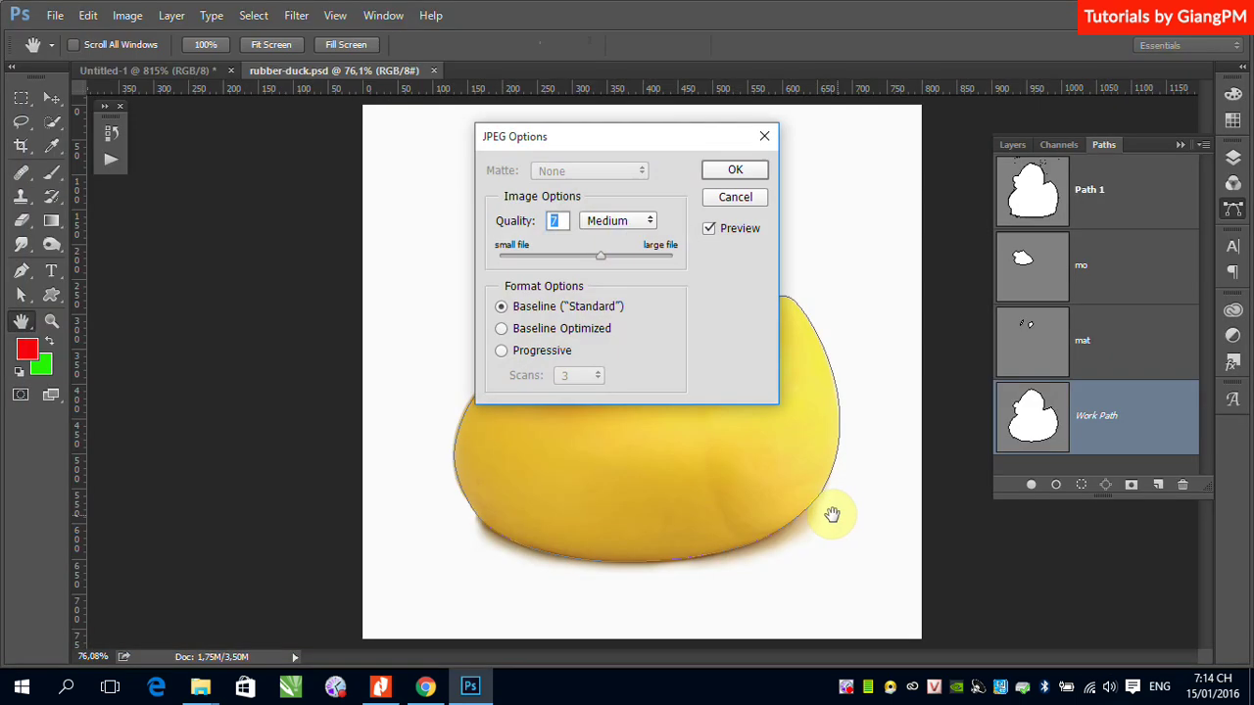
left_click(736, 172)
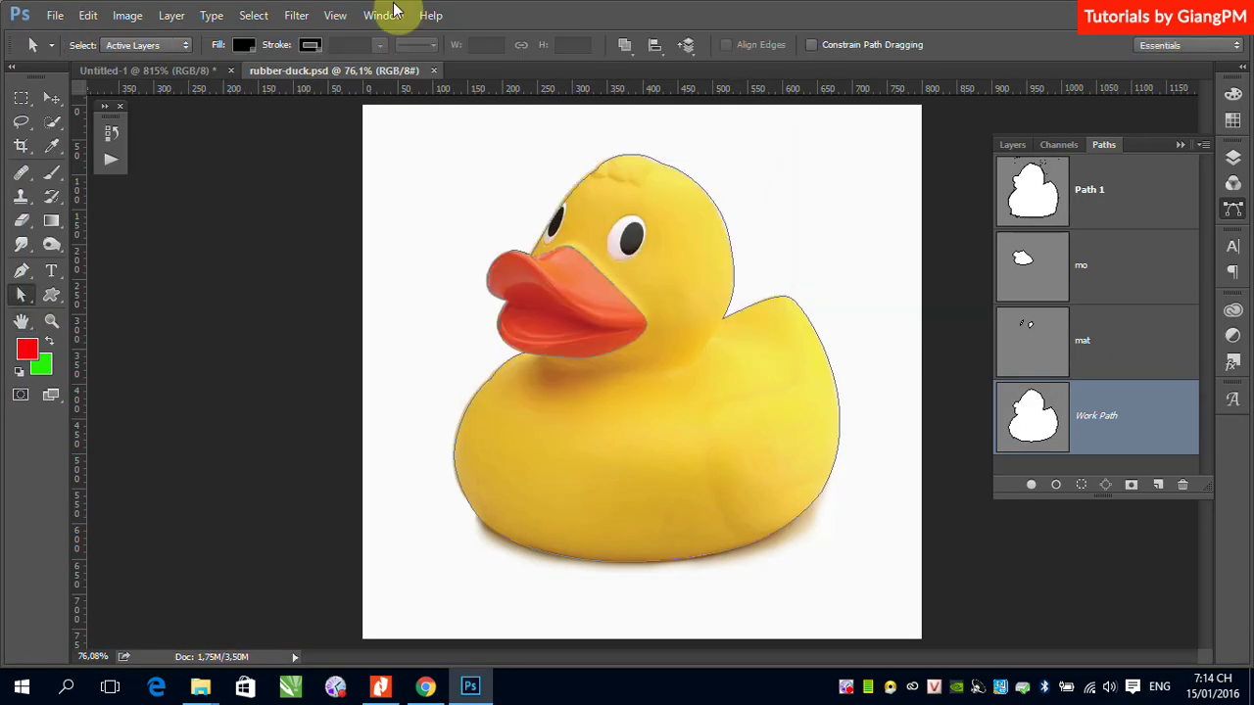
left_click(434, 69)
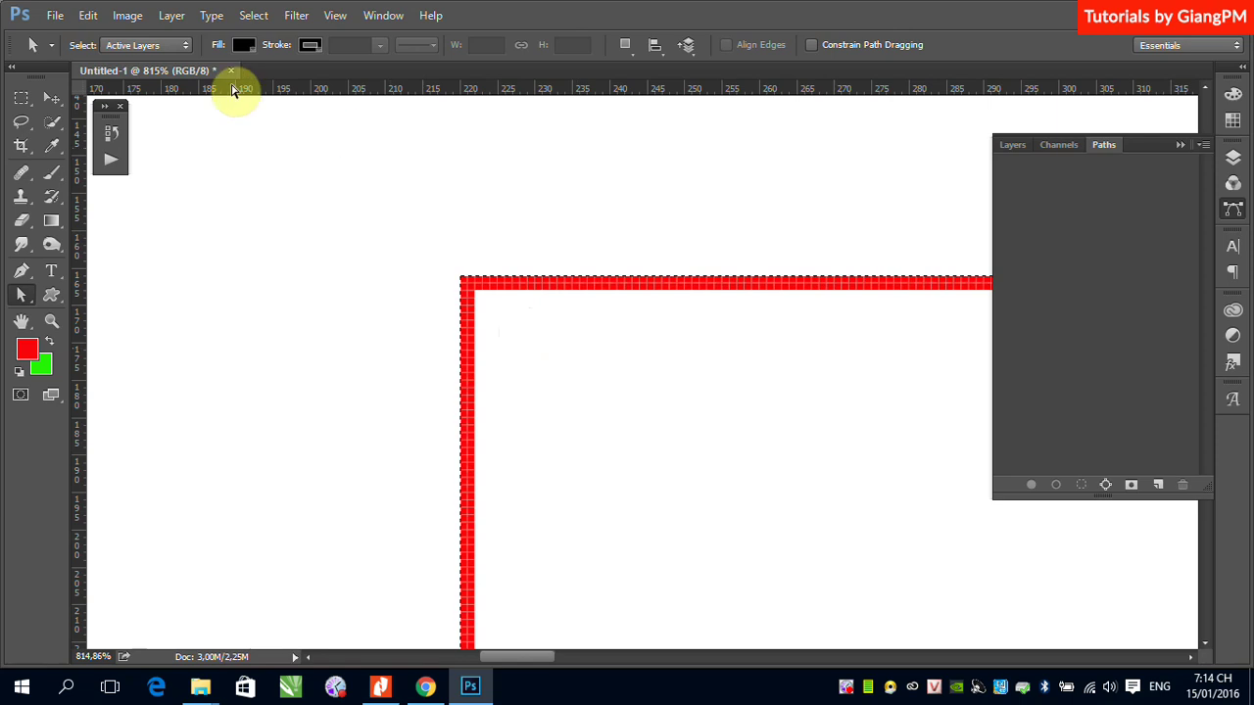
left_click(231, 70)
- Discard Untitled-1's changes and reopen rubber-duck.psd and rubber-duck.jpg from recent files
left_click(617, 274)
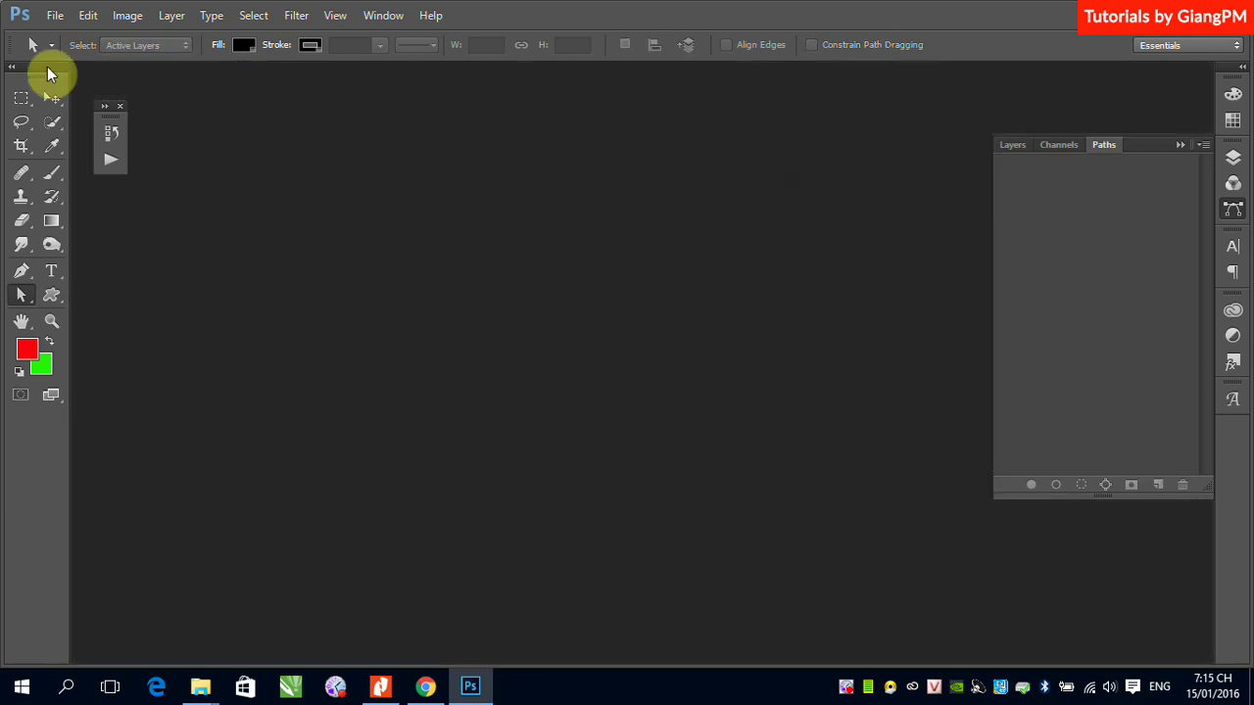
left_click(53, 14)
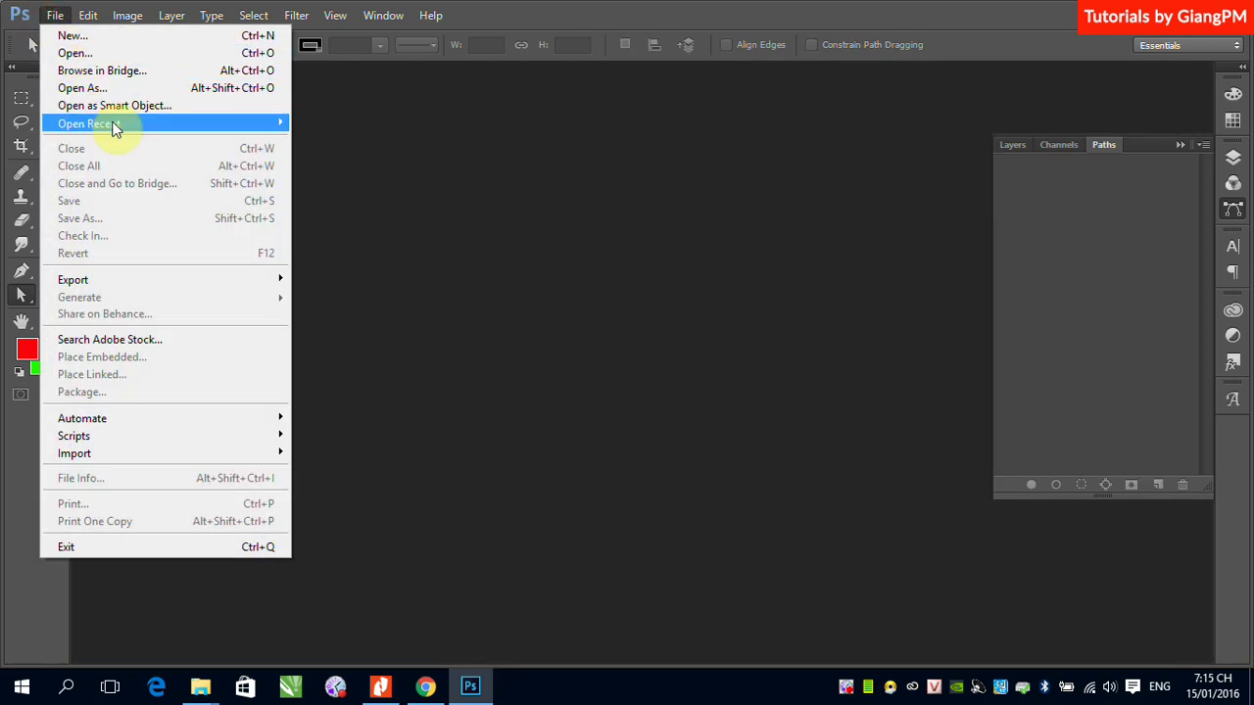
left_click(377, 125)
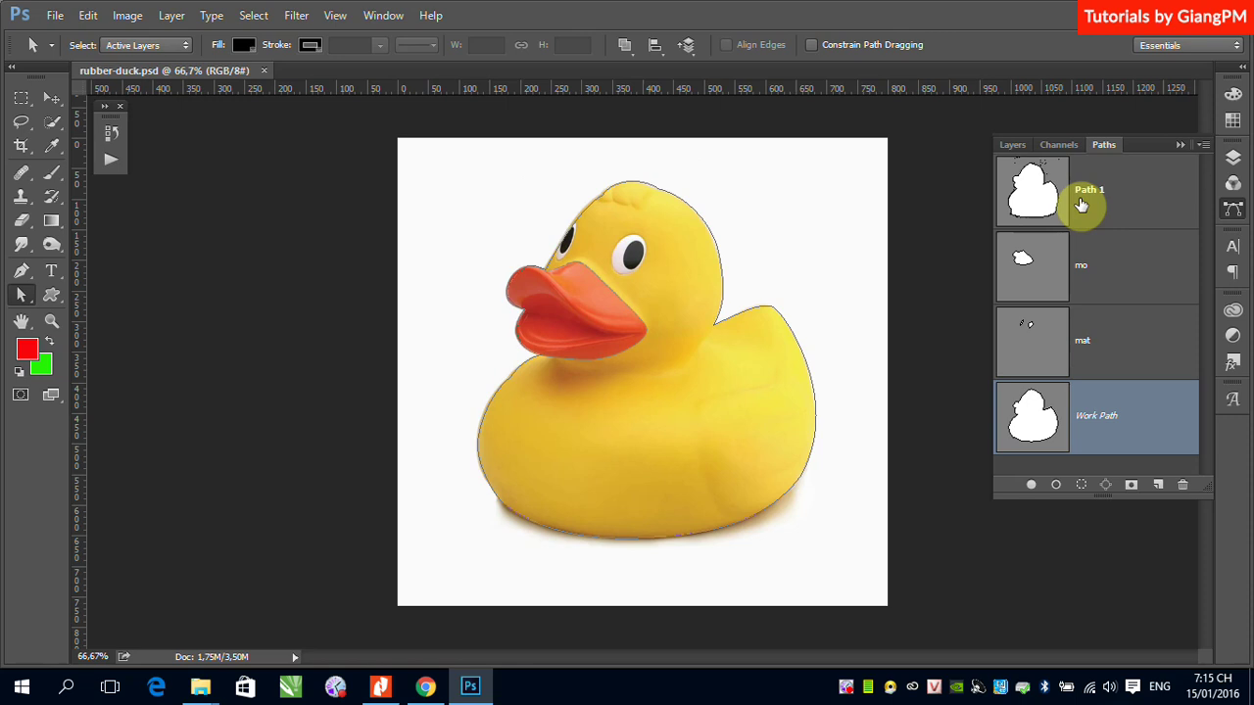
left_click(55, 16)
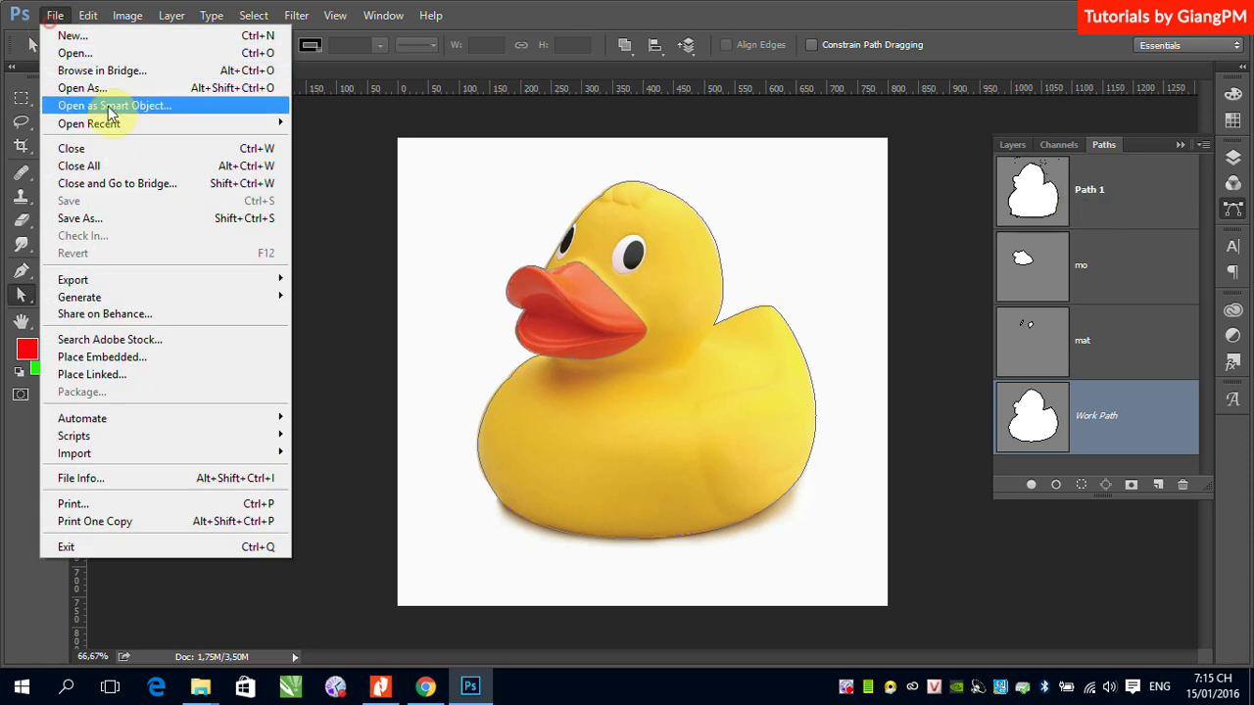
mouse_move(89, 123)
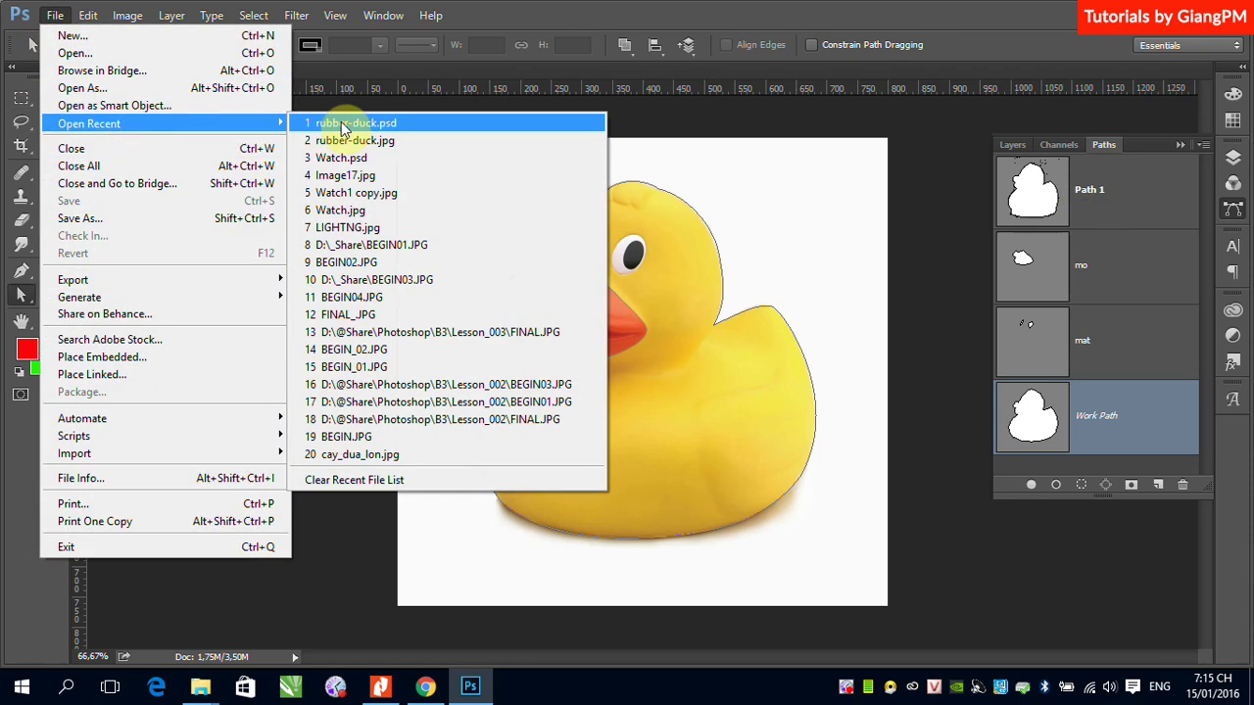
left_click(377, 141)
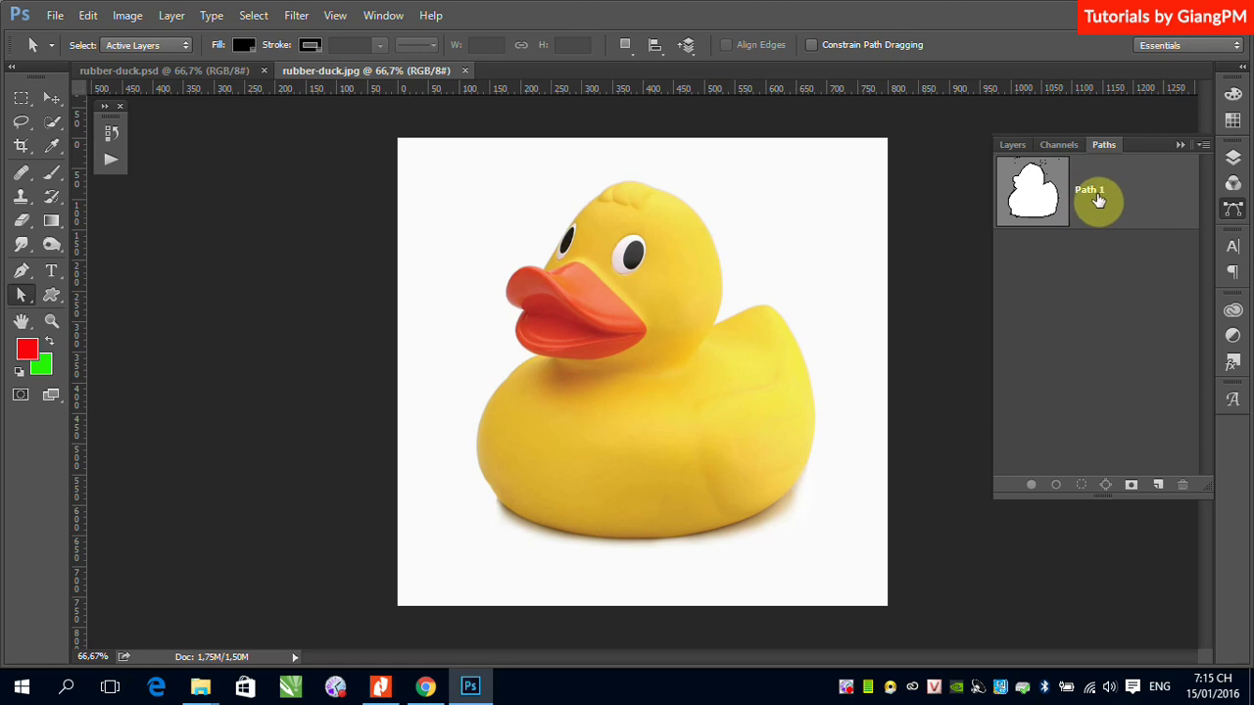
- Delete Path 1, zoom onto the beak, and pen-trace the beak's top edge from its notch
left_click_drag(1156, 202, 1183, 484)
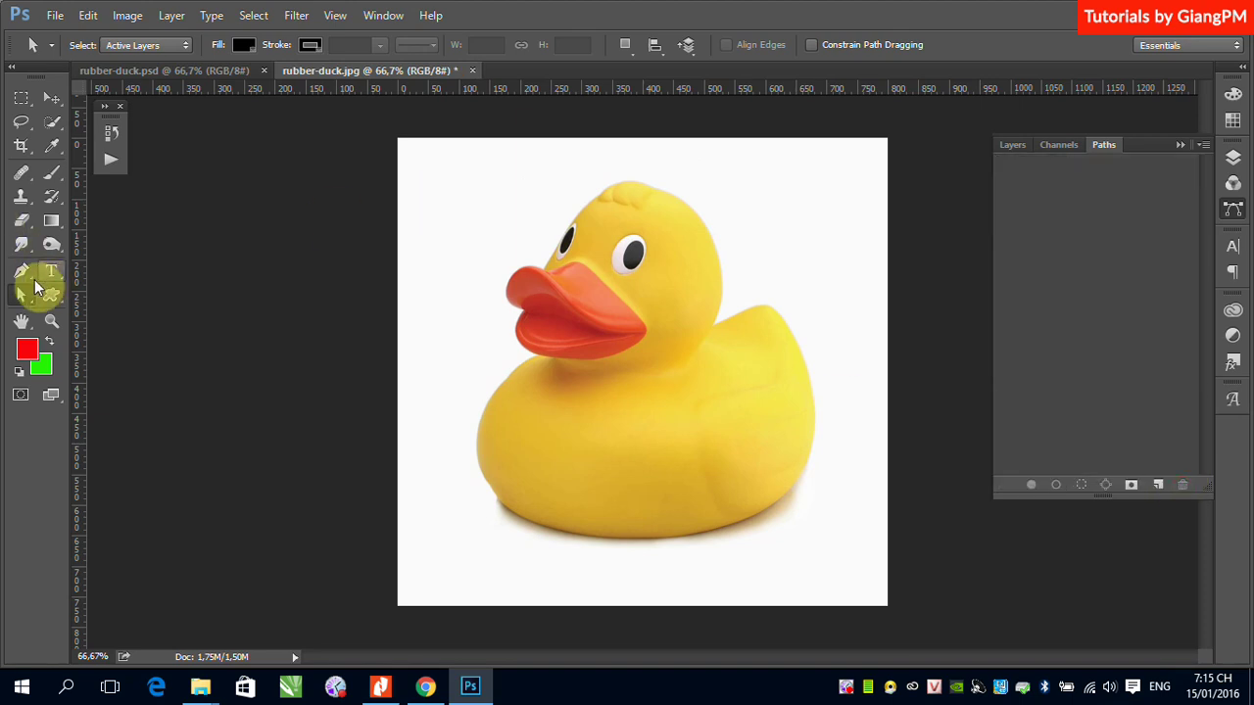
left_click(21, 271)
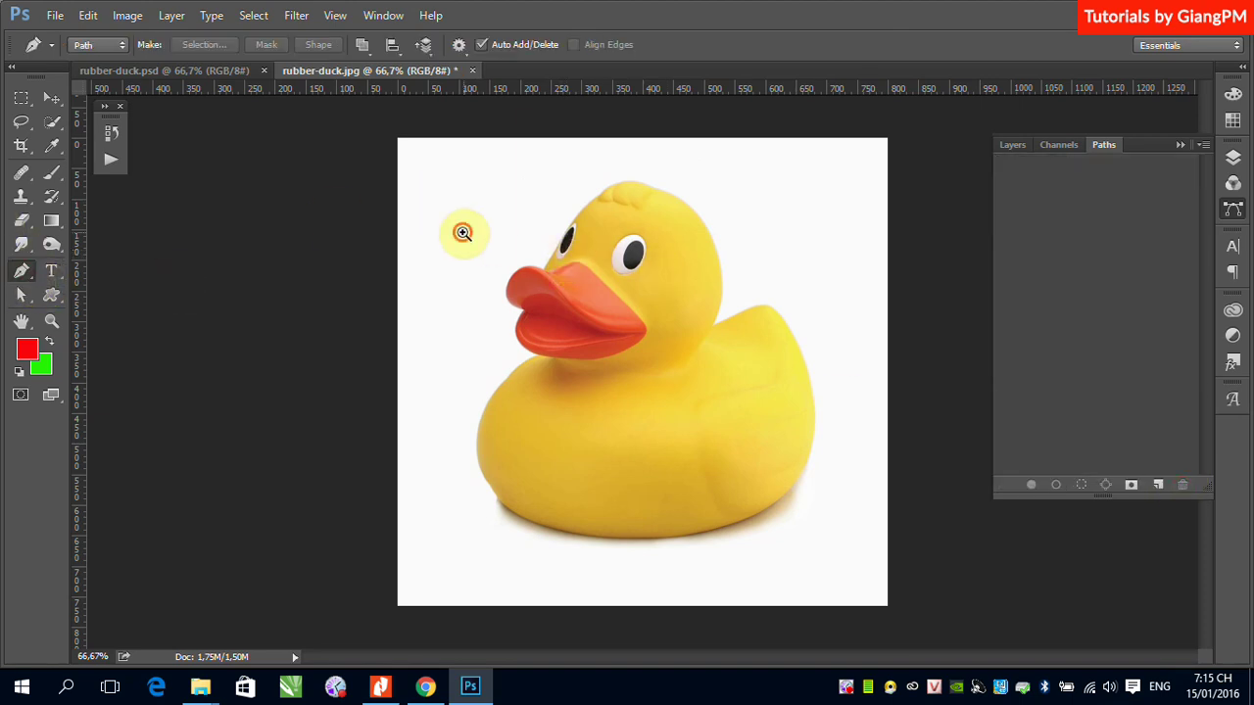
left_click_drag(617, 366, 769, 410)
left_click_drag(708, 356, 585, 261)
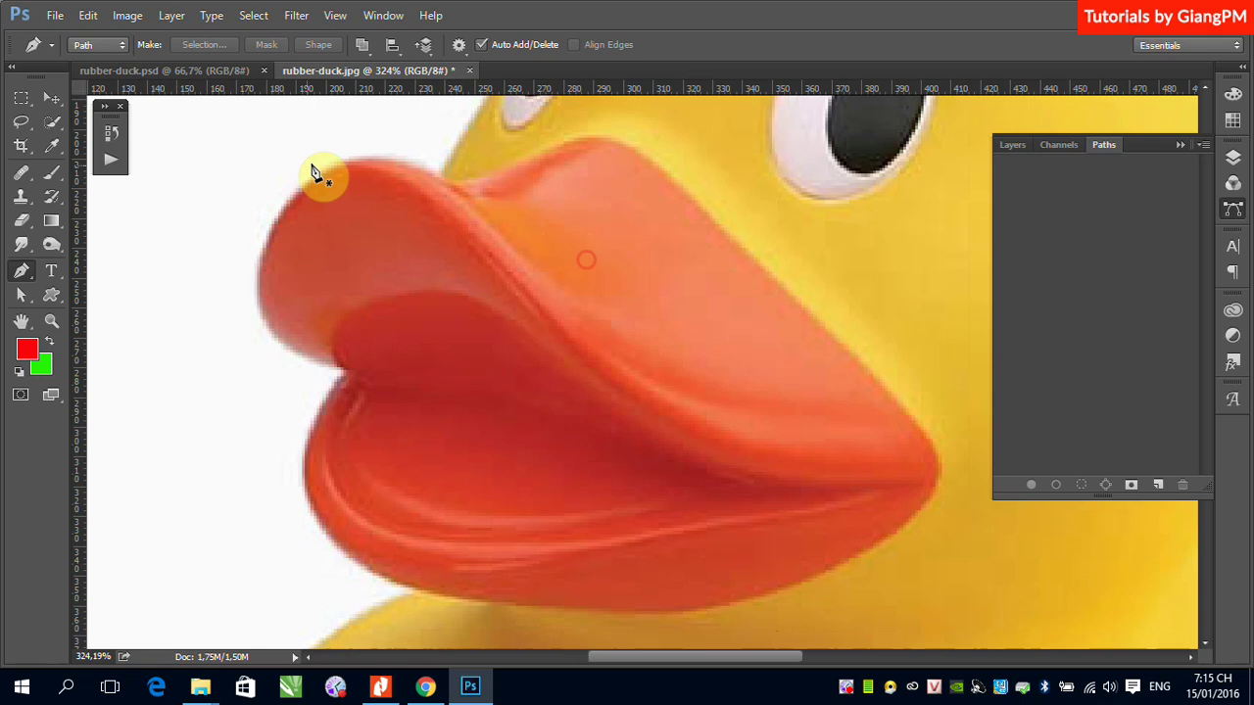
left_click(346, 375)
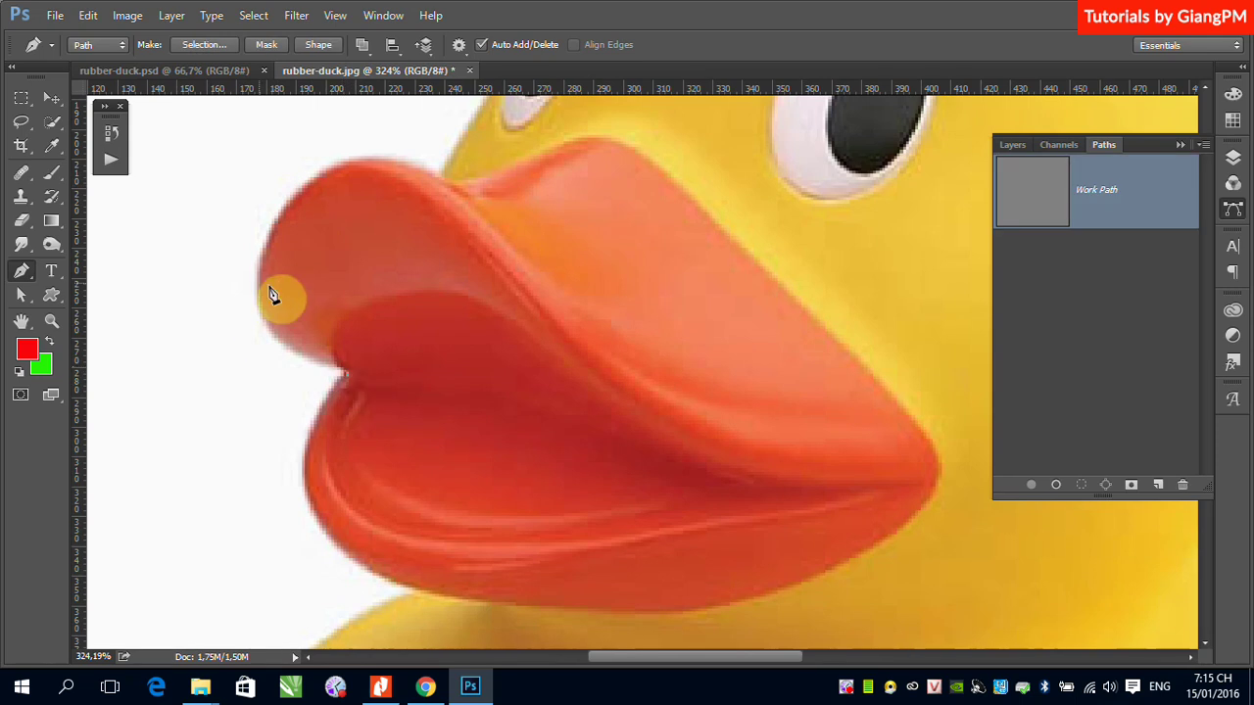
mouse_move(261, 291)
left_mouse_down()
mouse_move(272, 213)
mouse_move(265, 222)
left_mouse_up()
mouse_move(416, 160)
left_mouse_down()
mouse_move(427, 140)
mouse_move(392, 154)
left_mouse_up()
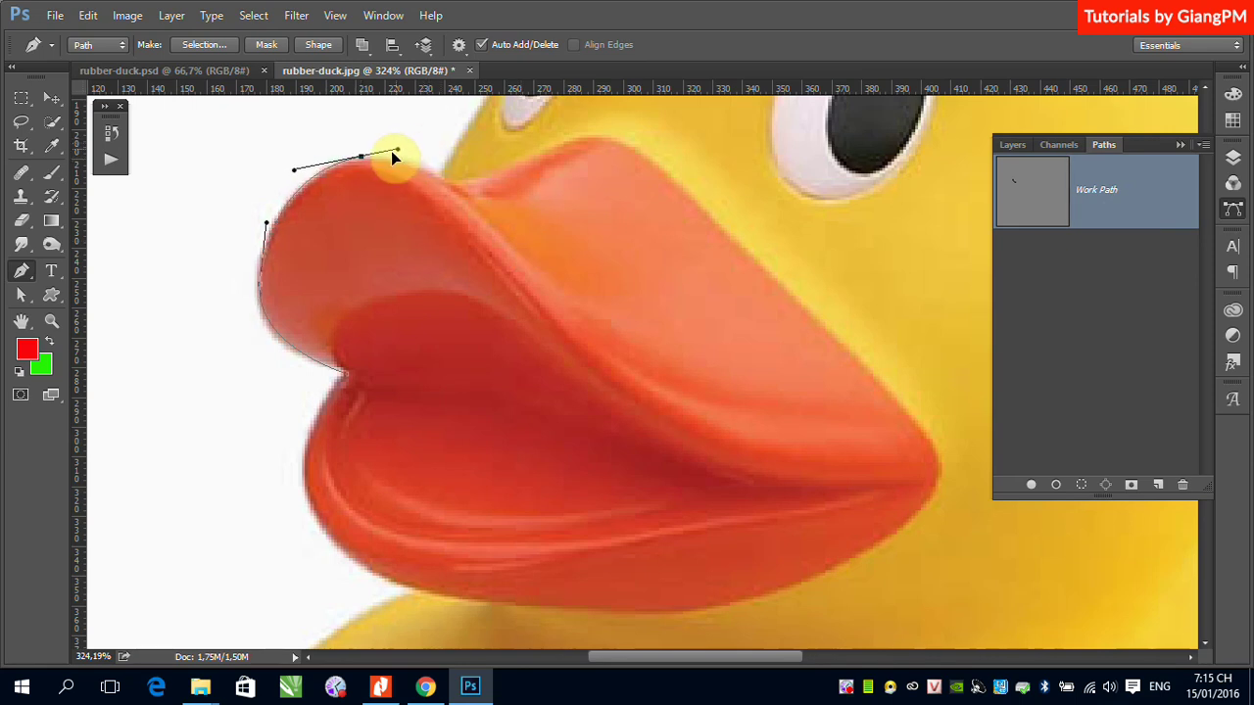
left_click_drag(463, 184, 496, 182)
left_click_drag(590, 135, 624, 144)
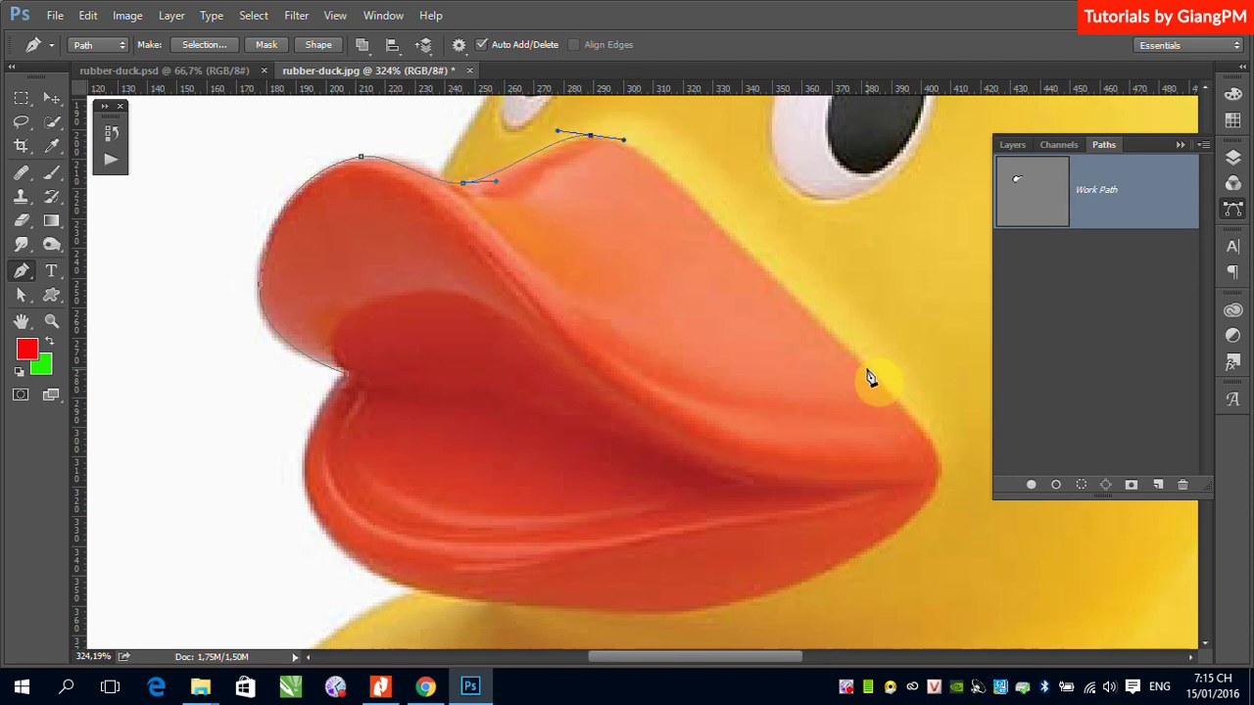
- Continue the beak outline down its right edge, around the tip and along the bottom
left_click_drag(864, 369, 928, 446)
left_click(929, 437)
mouse_move(623, 140)
left_mouse_down()
mouse_move(655, 145)
mouse_move(650, 132)
left_mouse_up()
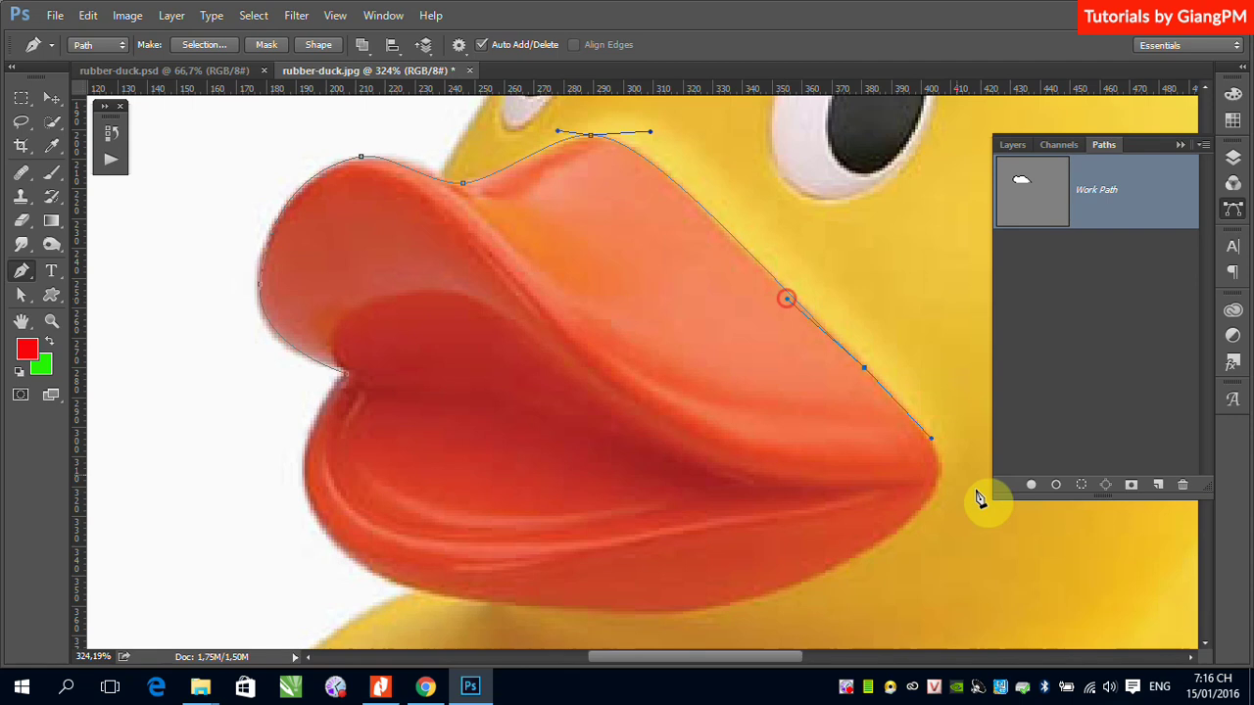
left_click_drag(939, 468, 939, 477)
left_click(935, 500)
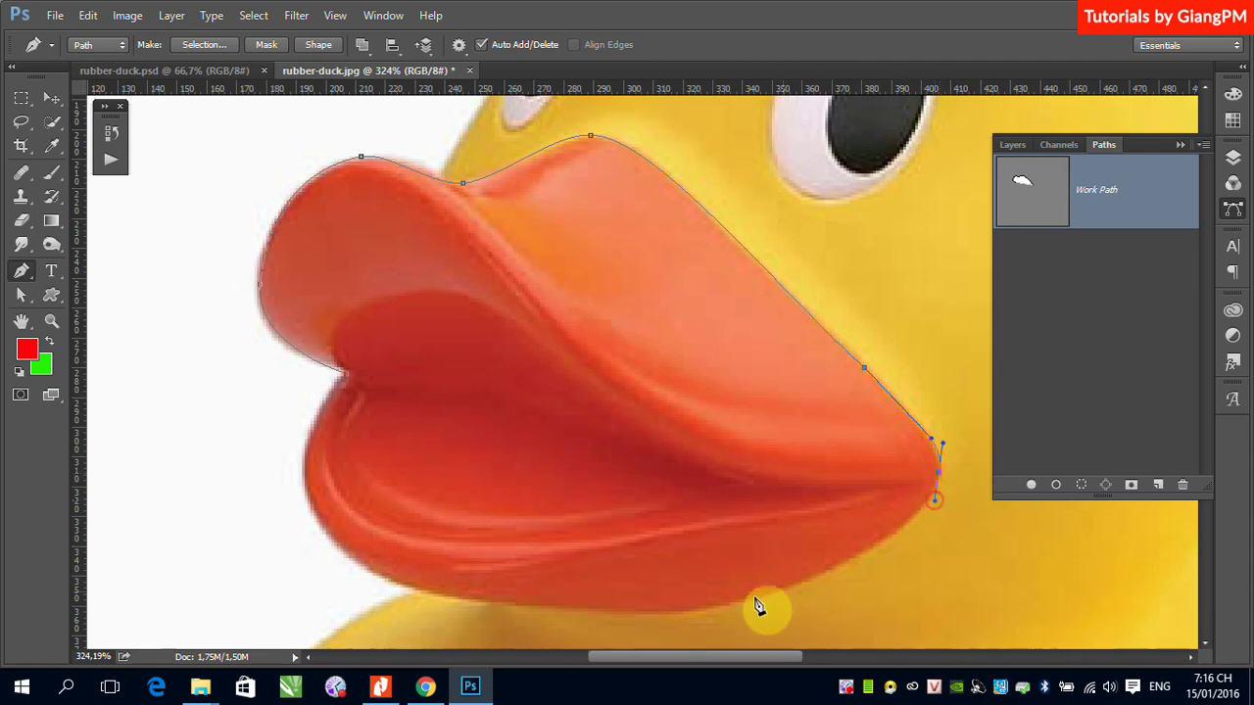
left_click_drag(718, 608, 561, 638)
- Shape the beak's underside and close the path at its starting anchor
left_click(400, 587)
left_click_drag(561, 637, 578, 635)
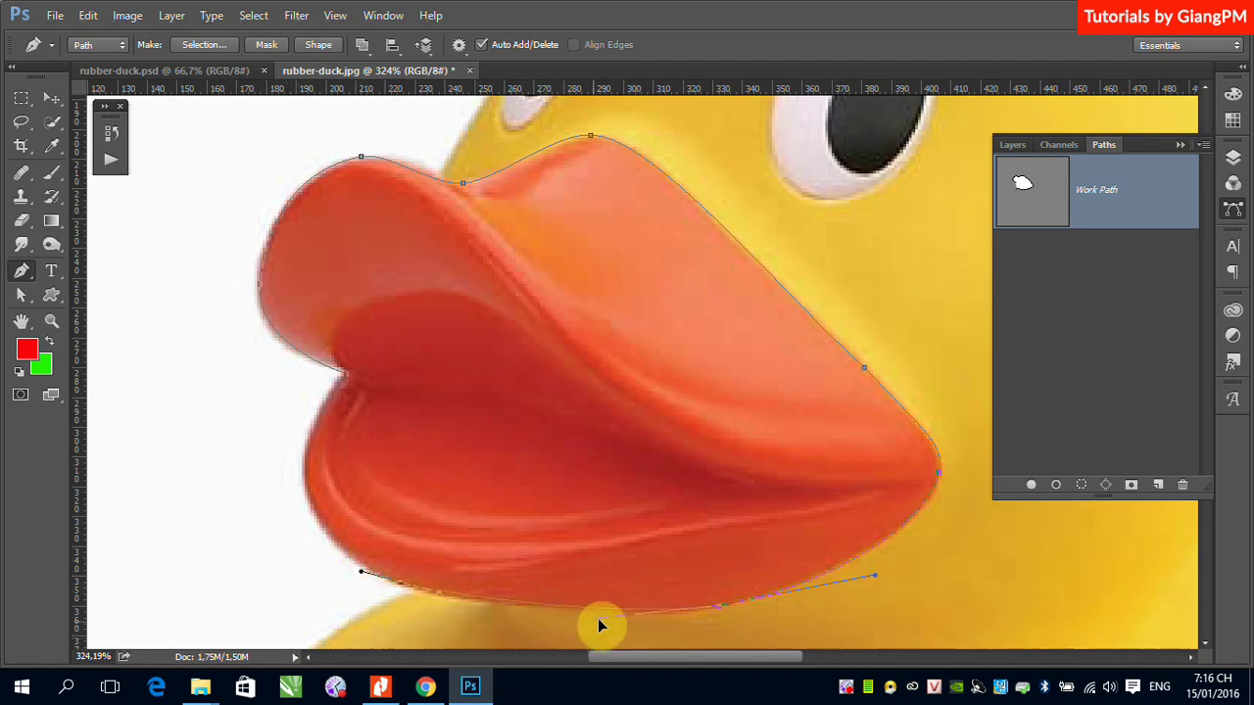
left_click(350, 384)
mouse_move(351, 384)
left_mouse_down()
mouse_move(449, 279)
mouse_move(448, 258)
left_mouse_up()
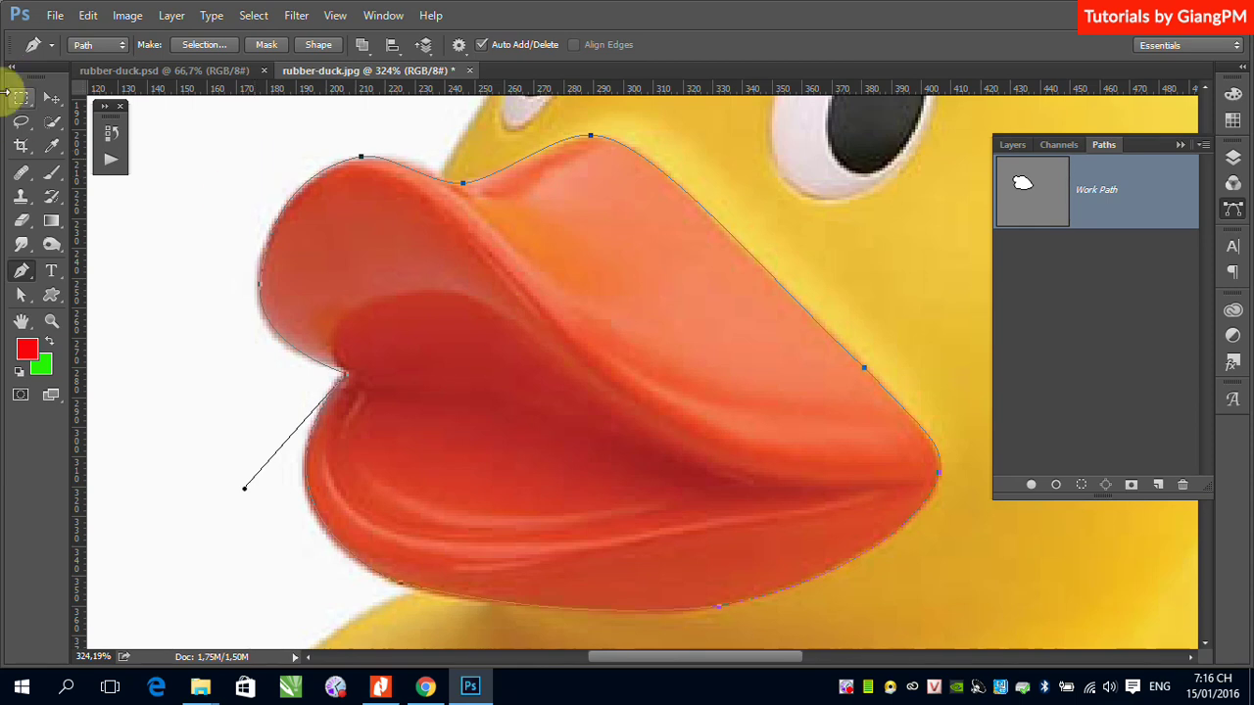
left_click(51, 99)
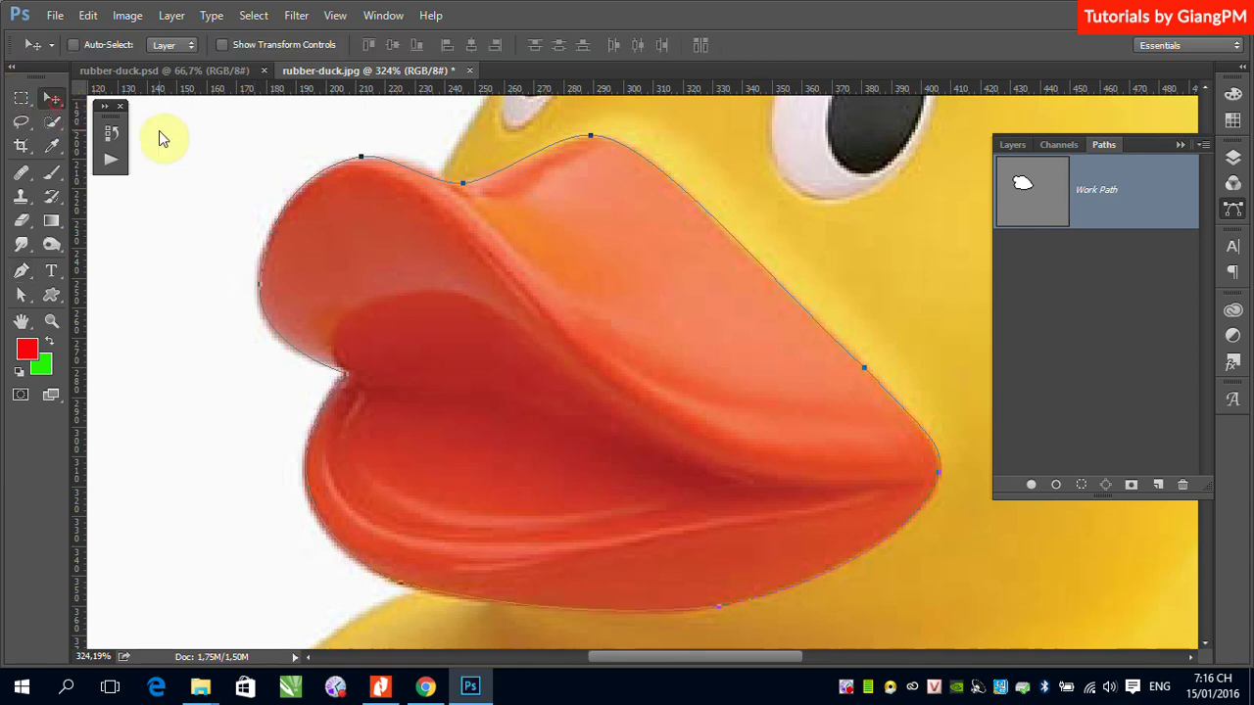
- Save rubber-duck.jpg on close, reopen it from Open Recent, and deselect the Work Path
left_click(469, 70)
left_click(551, 274)
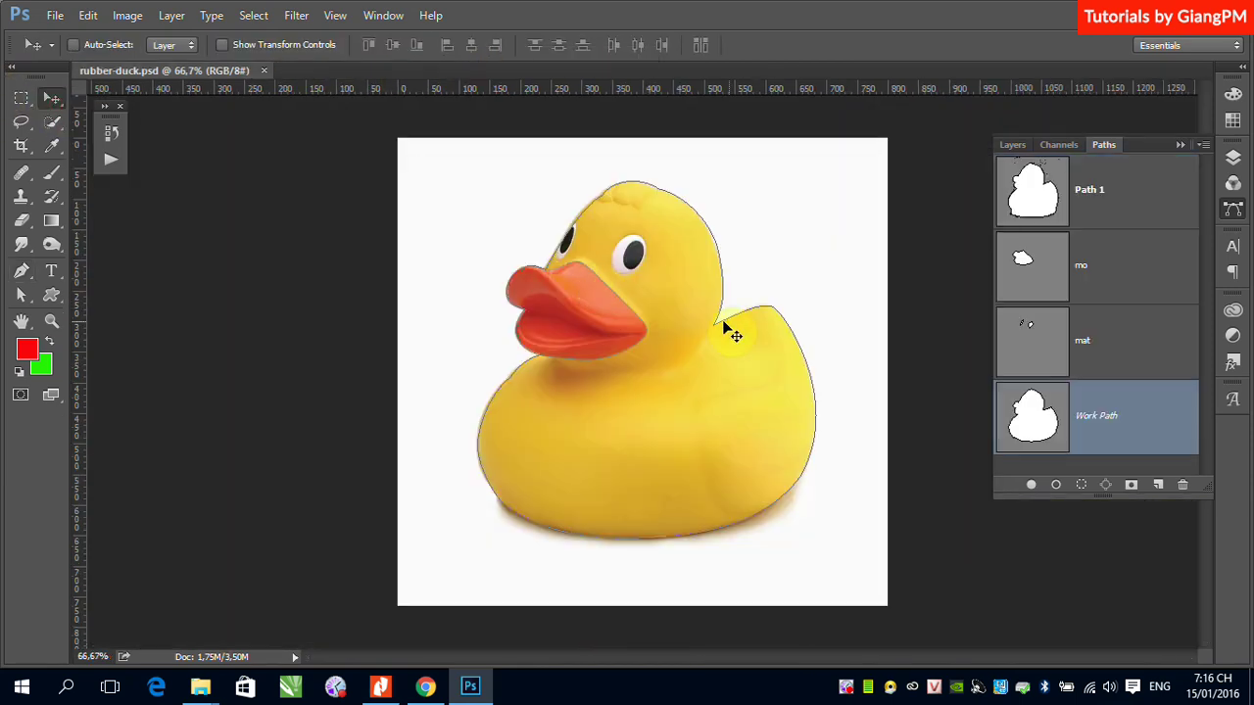
left_click(54, 15)
mouse_move(89, 124)
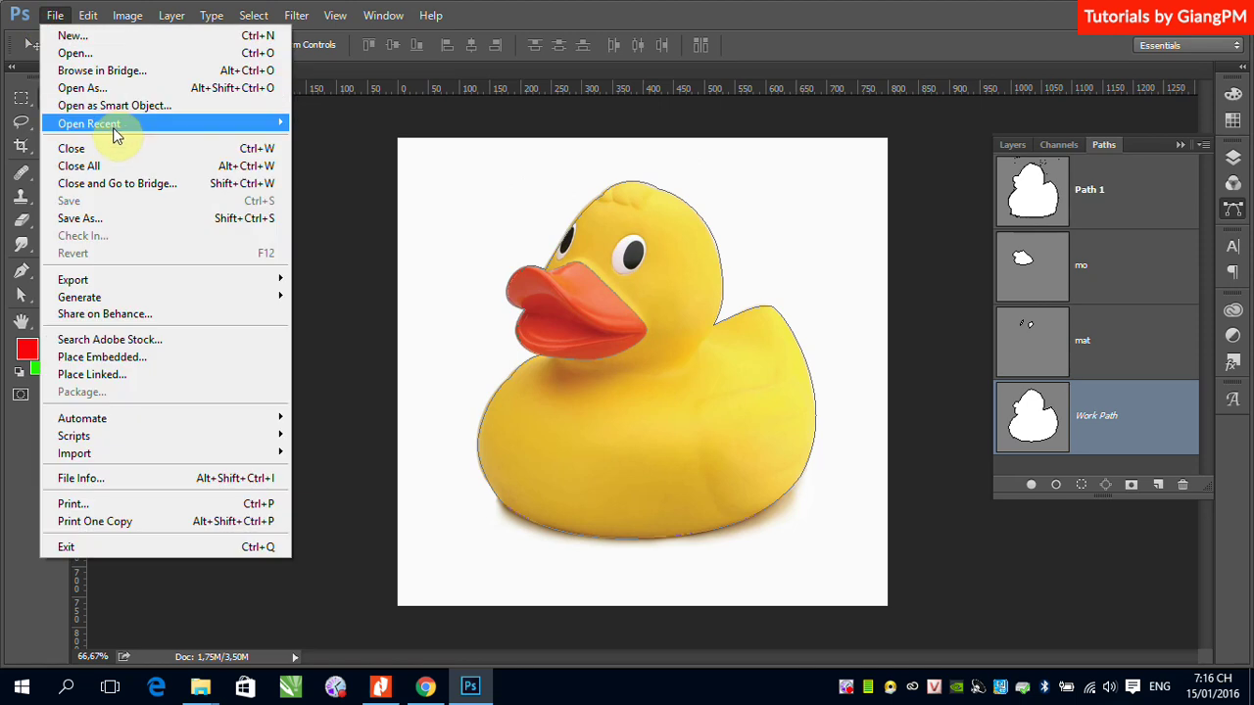
left_click(358, 129)
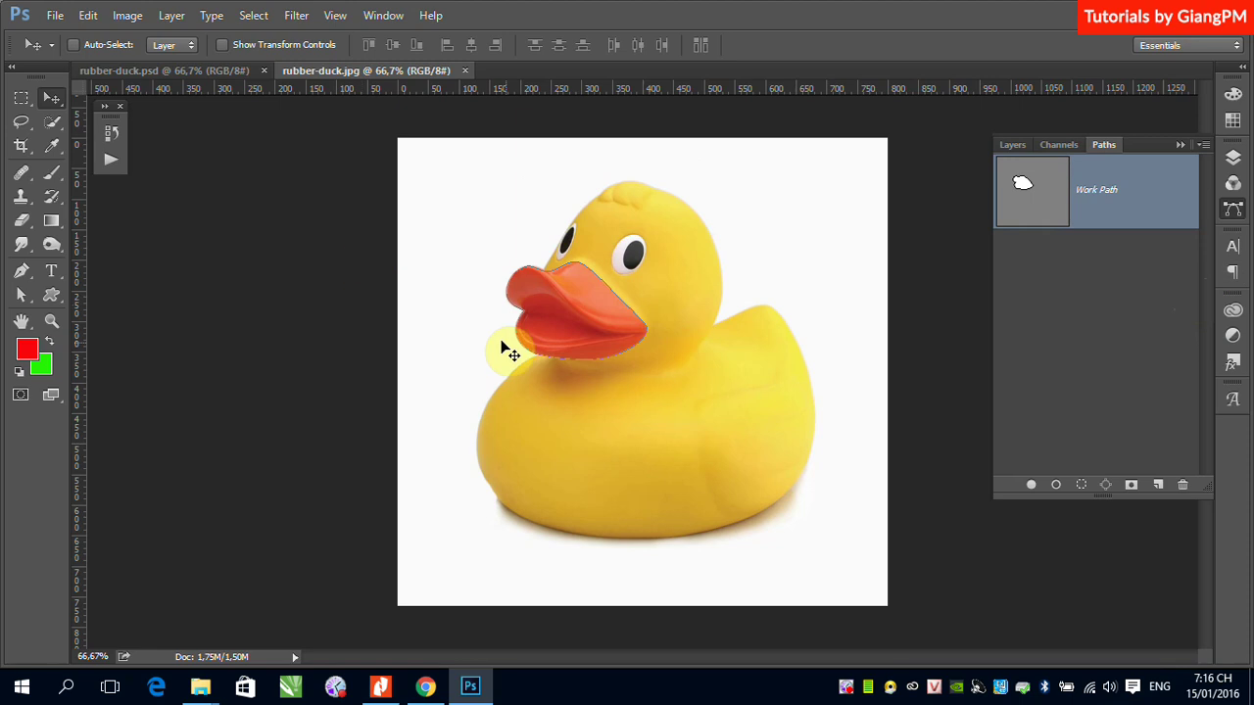
left_click(1114, 353)
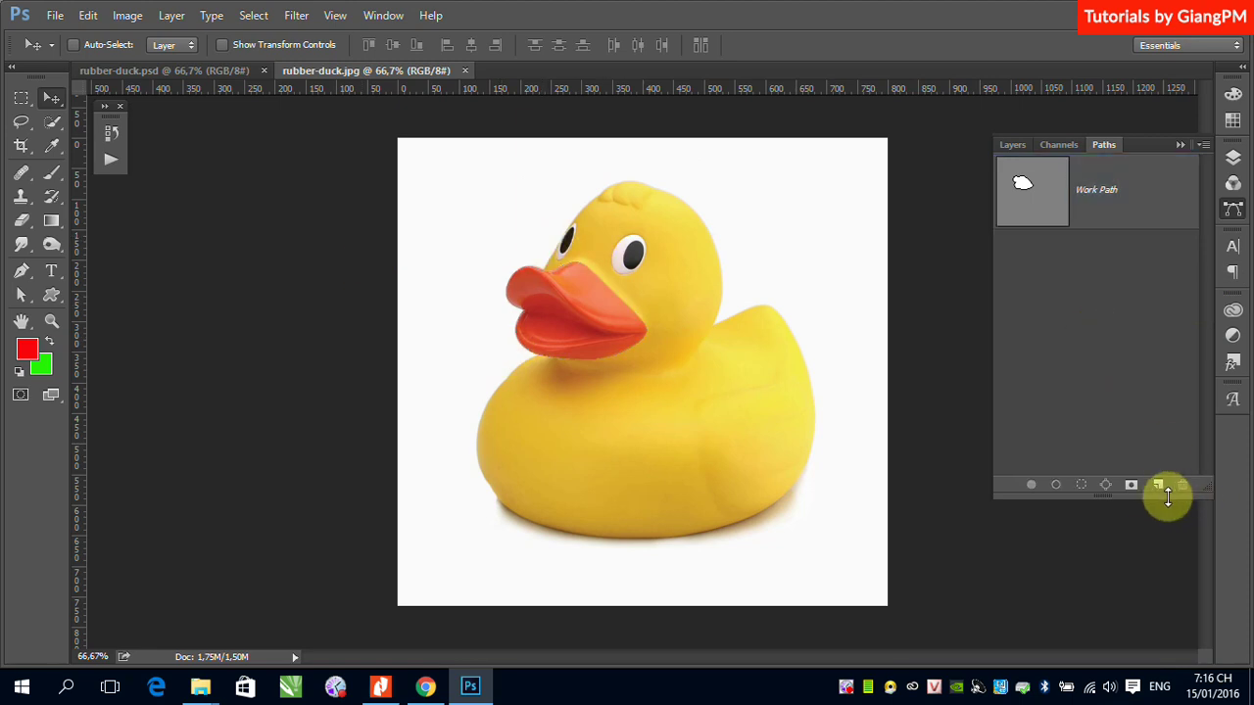
- Outline the duck's eye with curved Pen anchors, close the path, and close the document
scroll(607, 231, "up", 5)
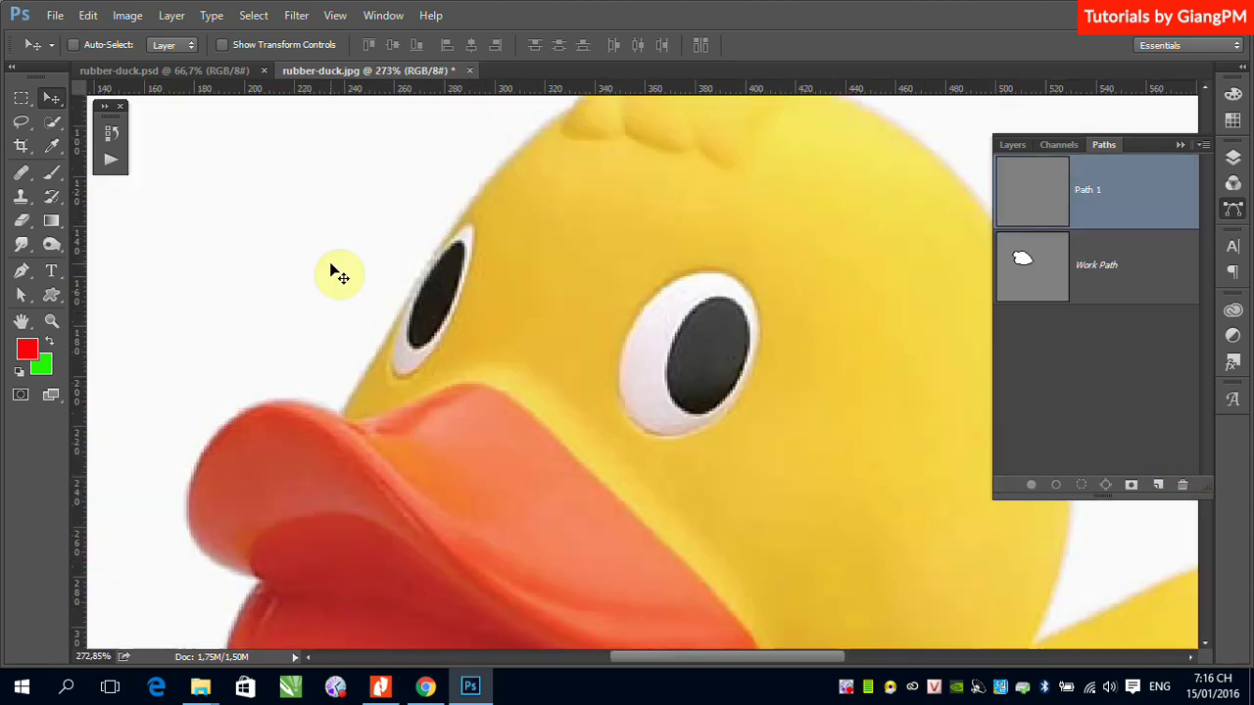
left_click(22, 272)
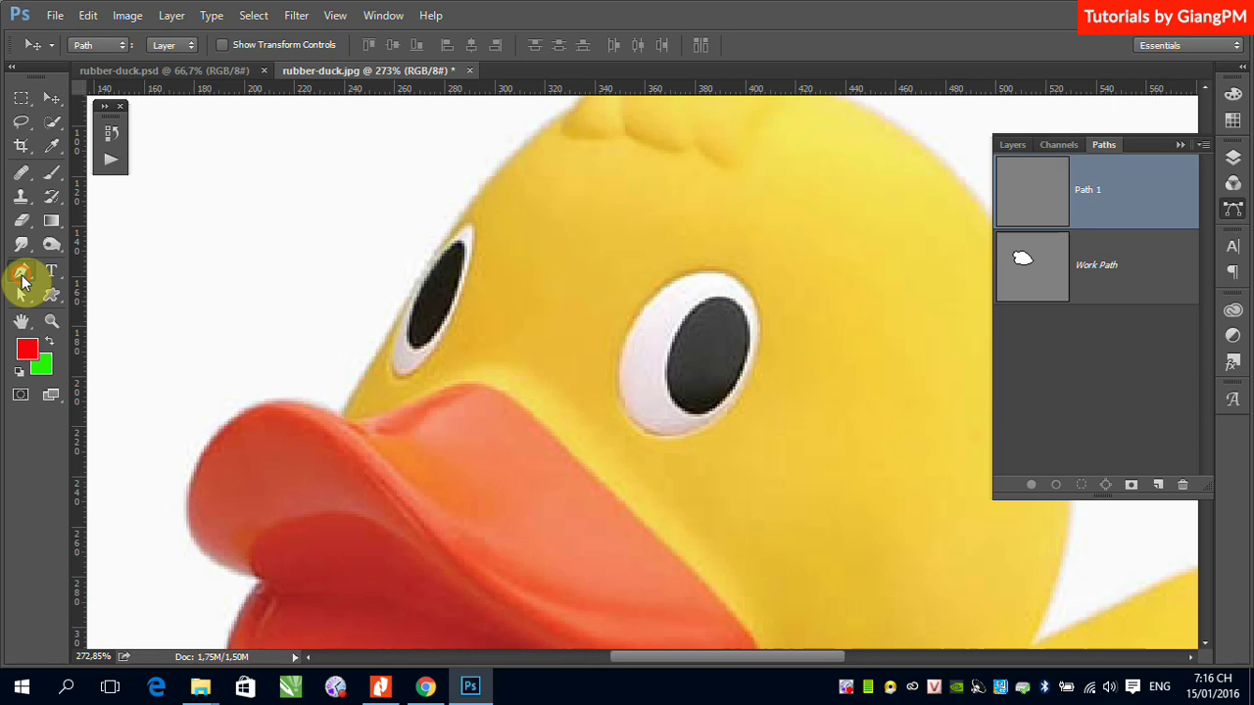
left_click(723, 270)
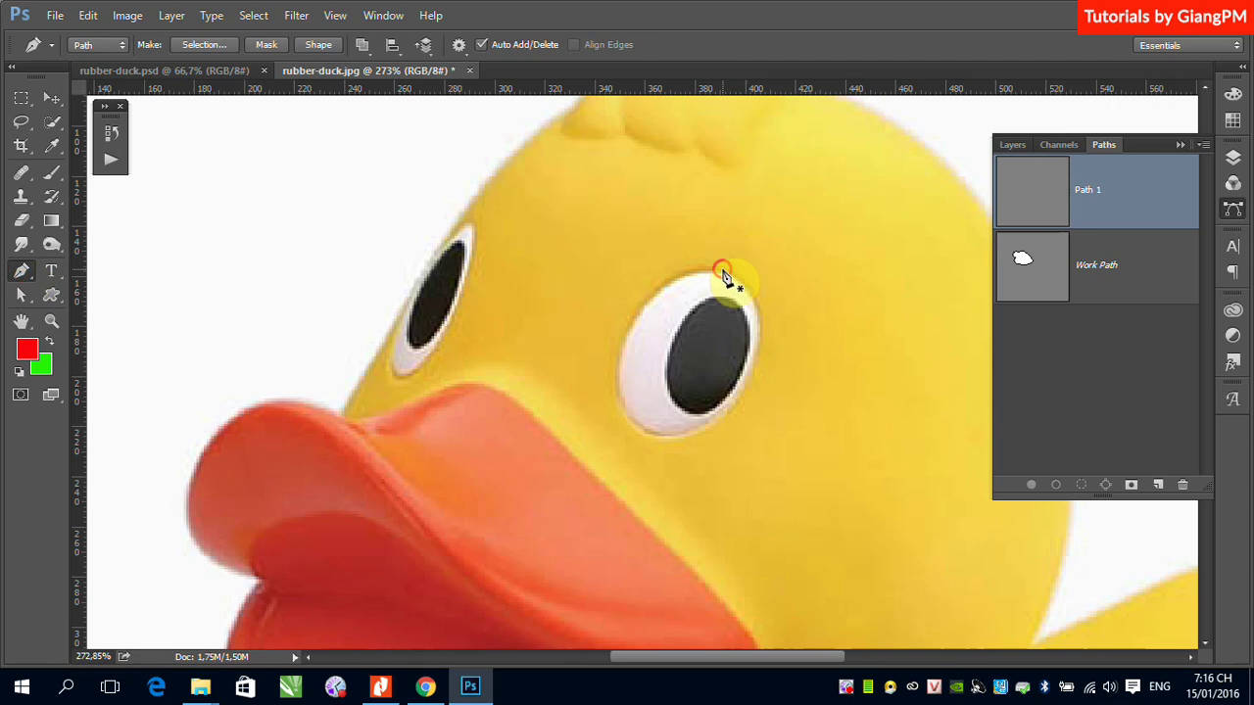
left_click_drag(760, 343, 752, 401)
left_click_drag(648, 434, 597, 418)
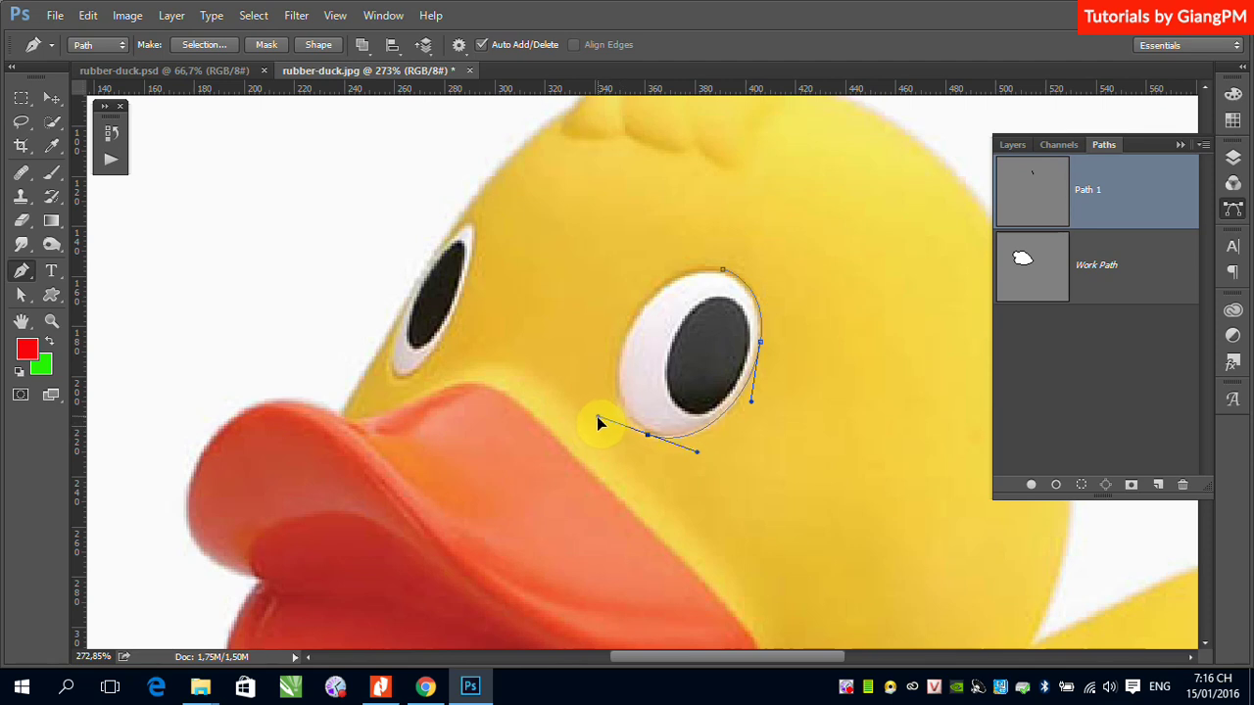
left_click_drag(643, 302, 665, 279)
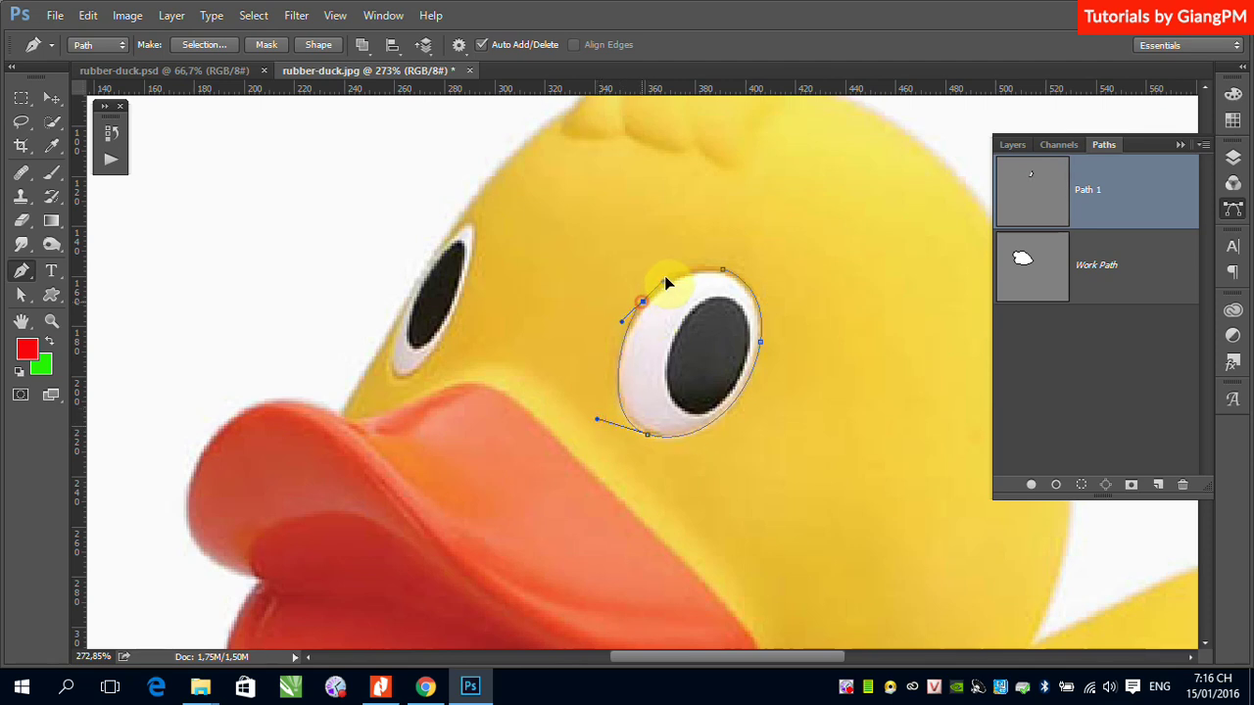
left_click(723, 269)
left_click_drag(747, 273, 752, 274)
left_click(469, 71)
- Save the changes to rubber-duck.jpg and reopen it from Open Recent to check its paths
left_click(558, 277)
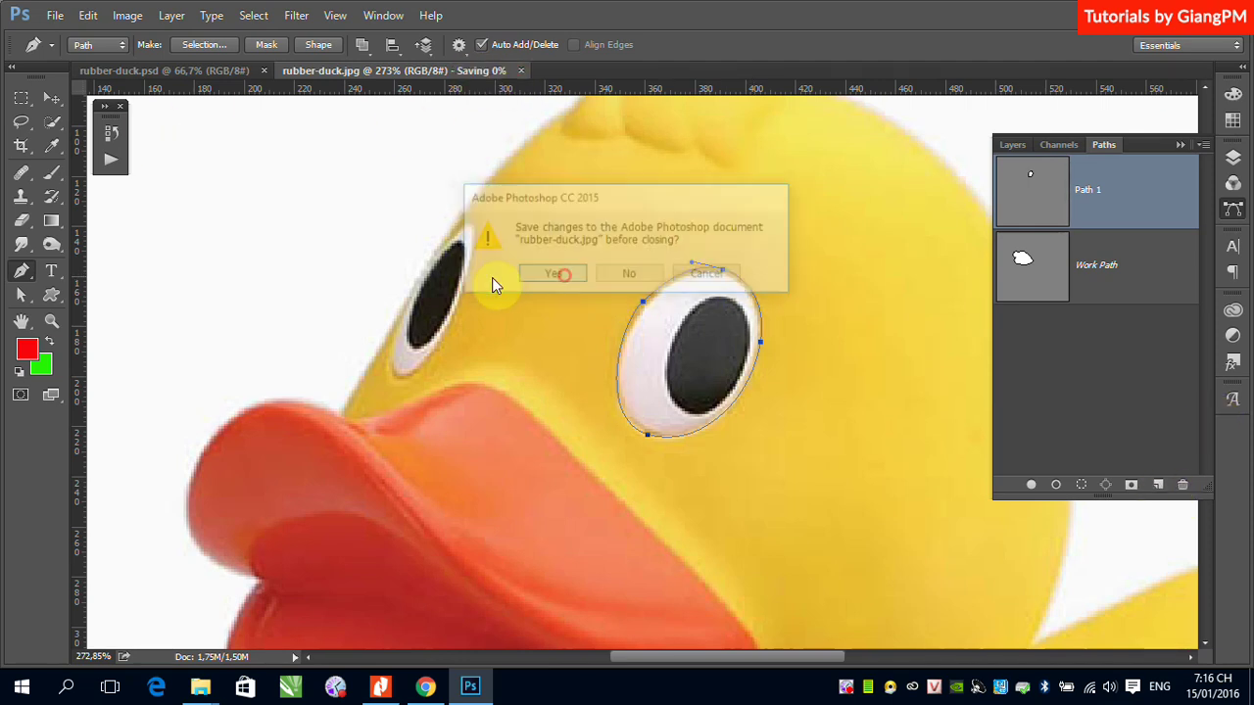
left_click(56, 14)
mouse_move(89, 124)
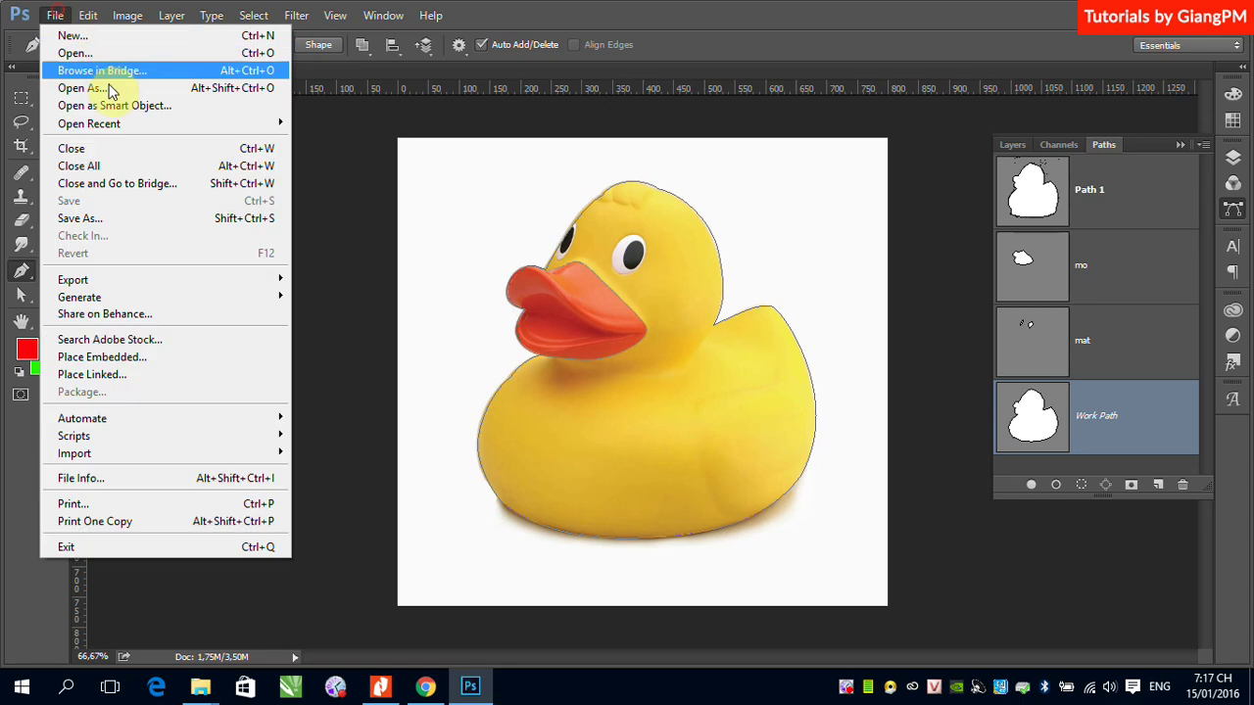
left_click(390, 128)
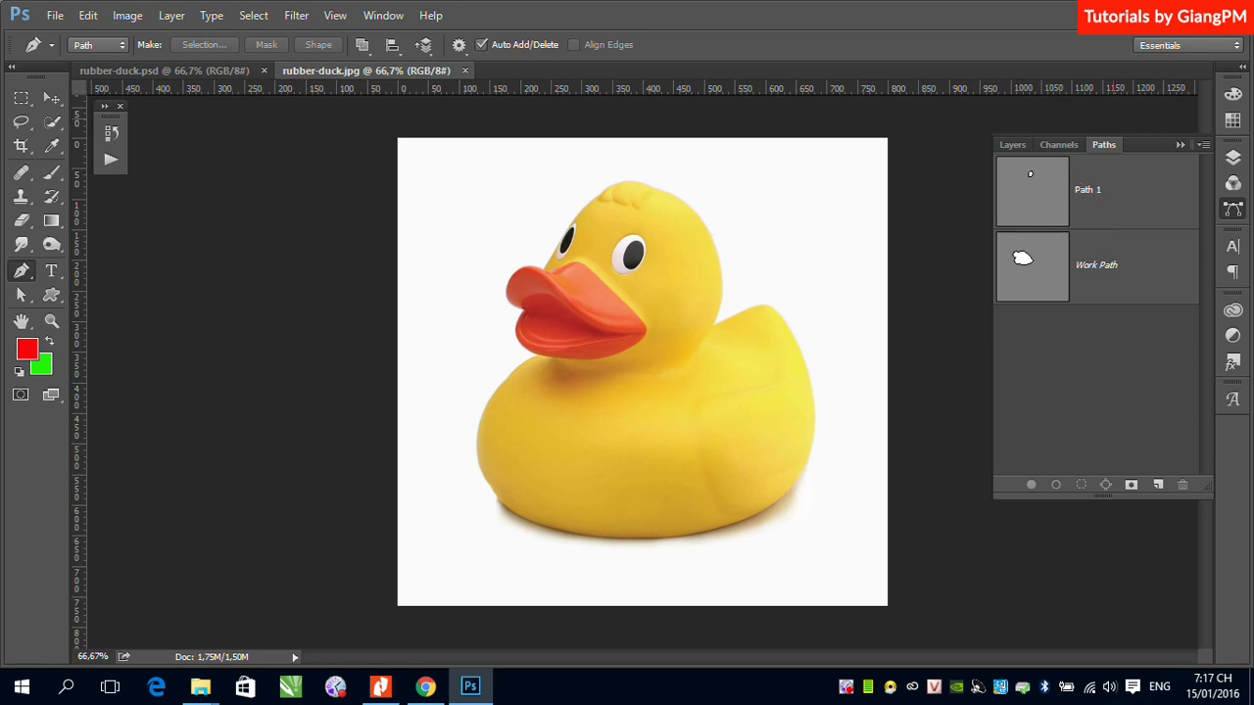
left_click(252, 20)
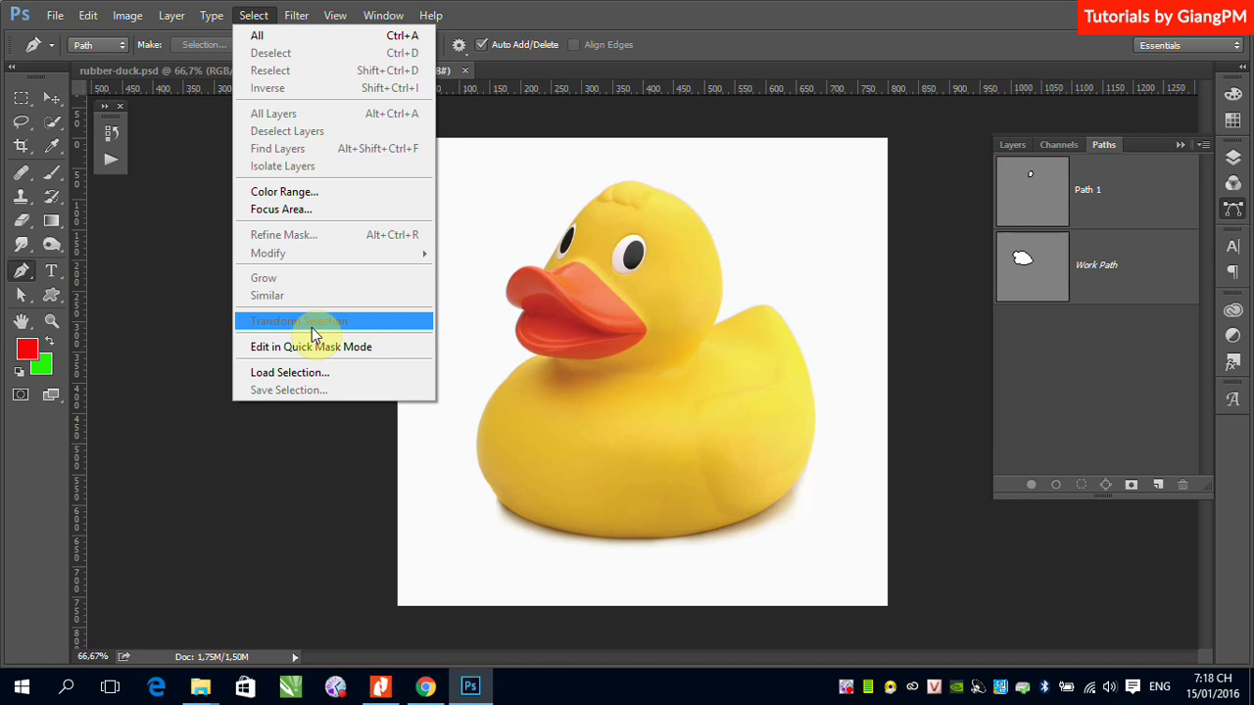
left_click(1115, 392)
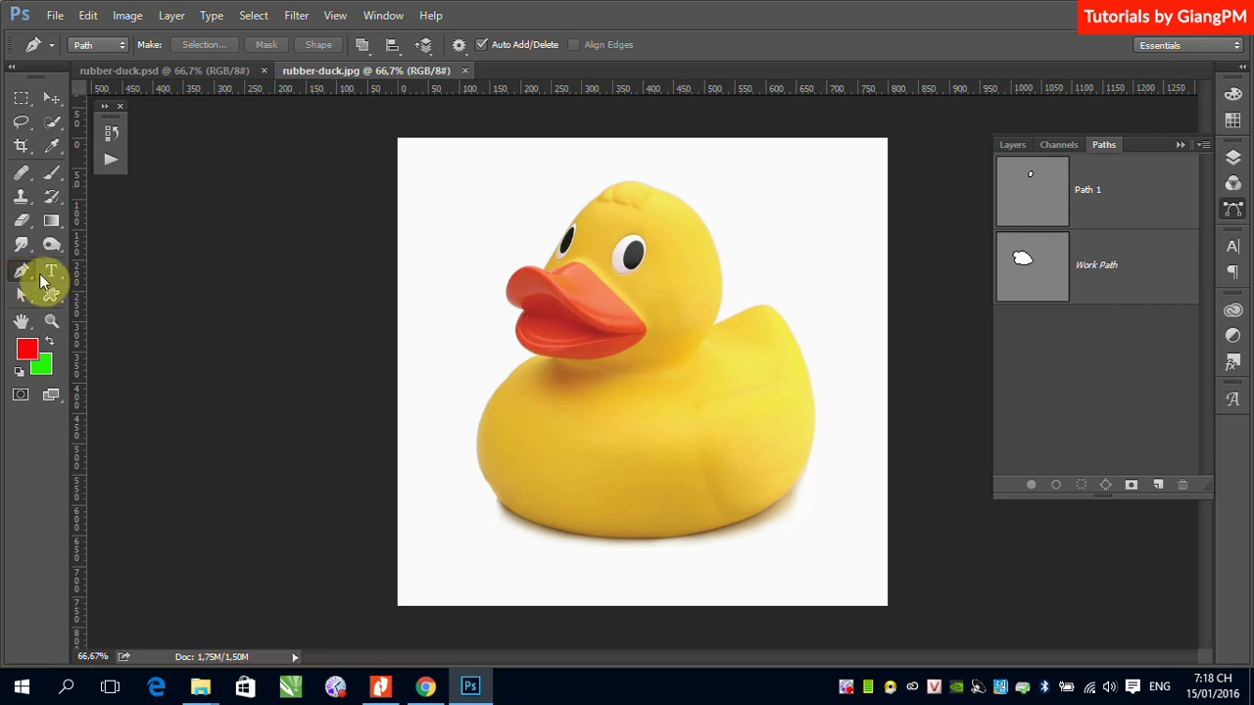
left_click(600, 271)
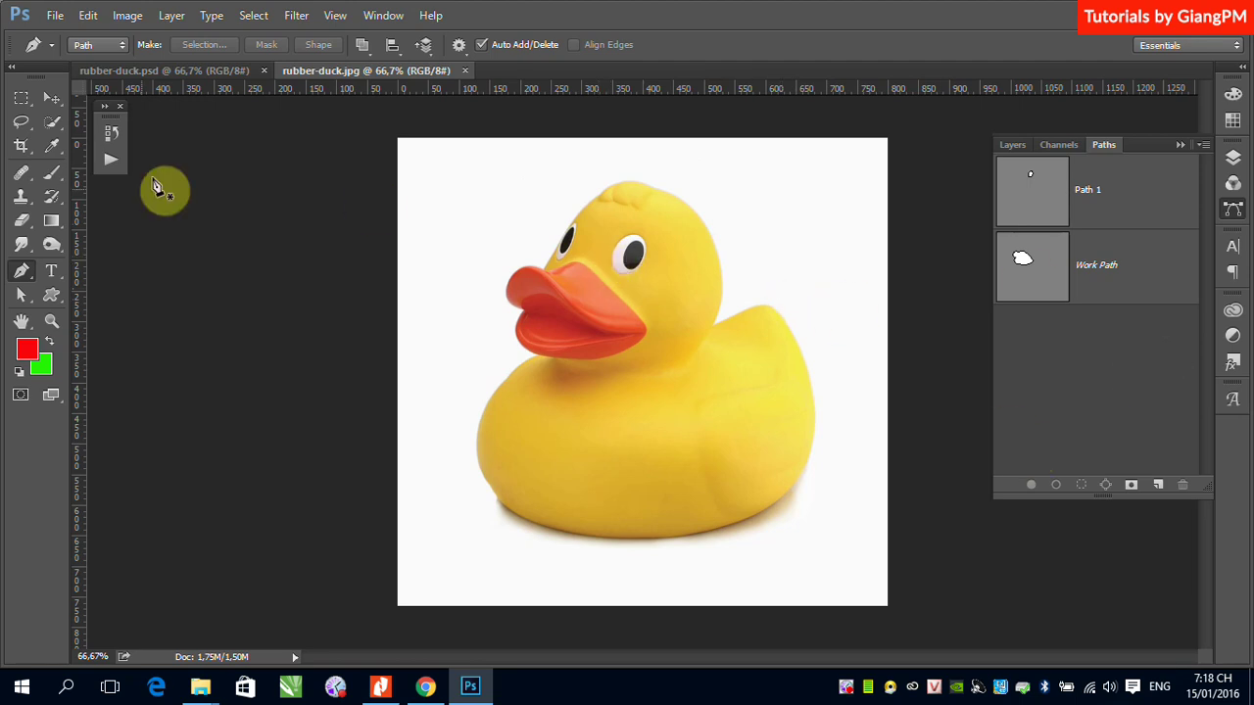
- Marquee a rectangle beside the duck's head and convert it into the Work Path
left_click(21, 98)
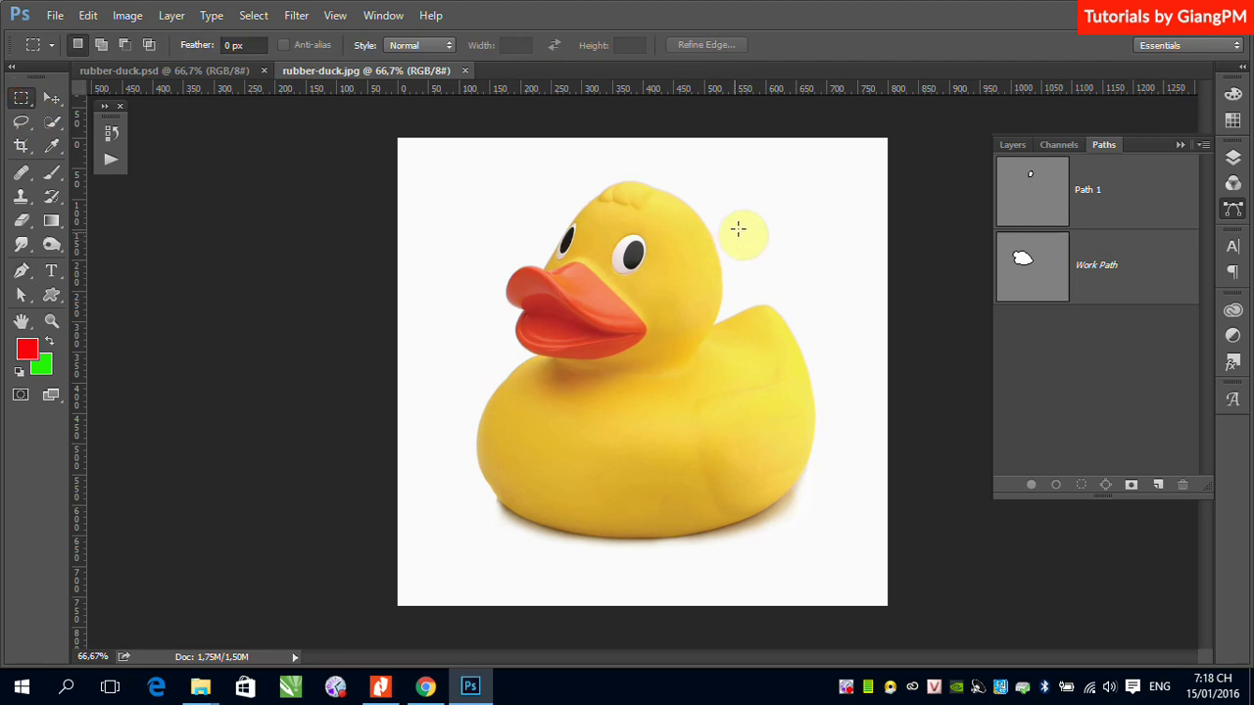
left_click_drag(732, 206, 839, 279)
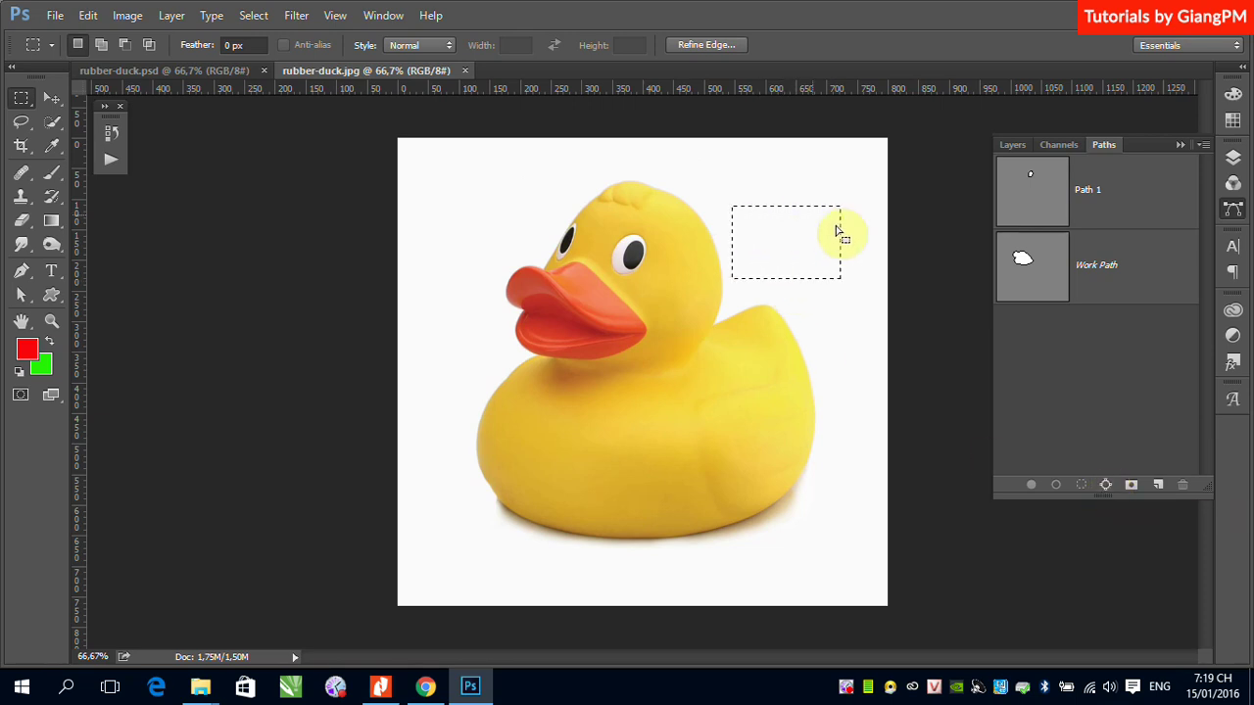
left_click(1106, 486)
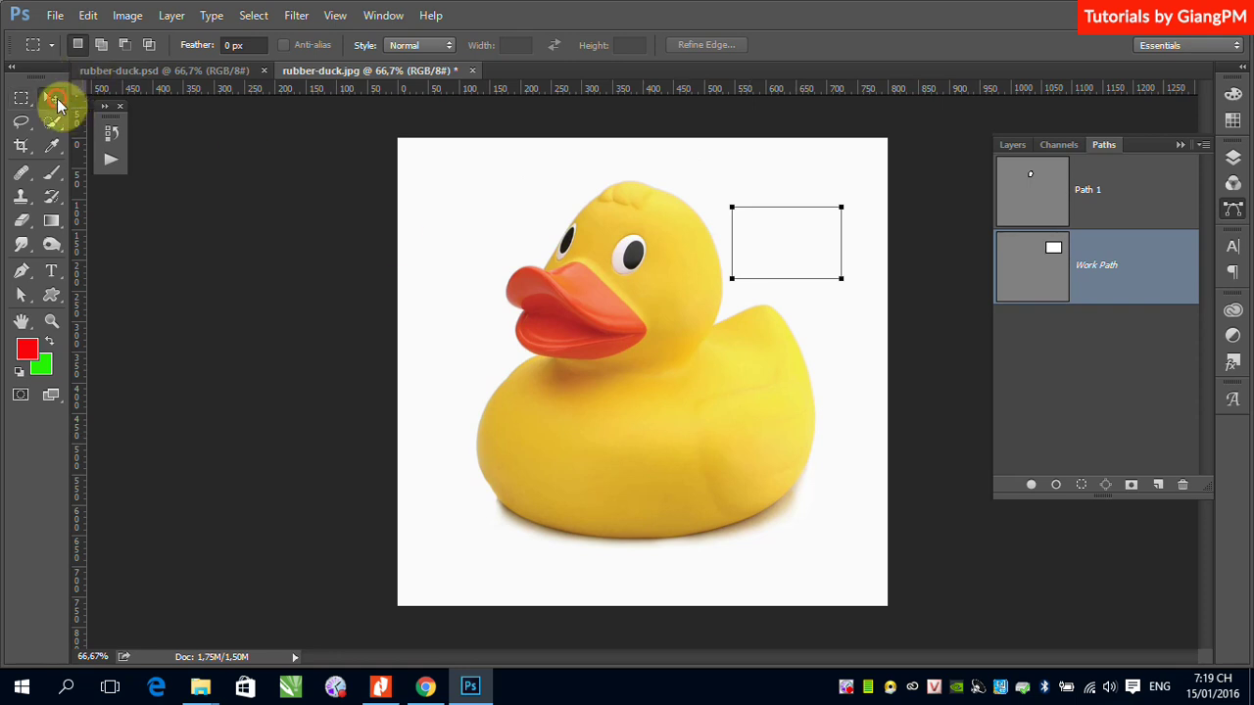
left_click(56, 106)
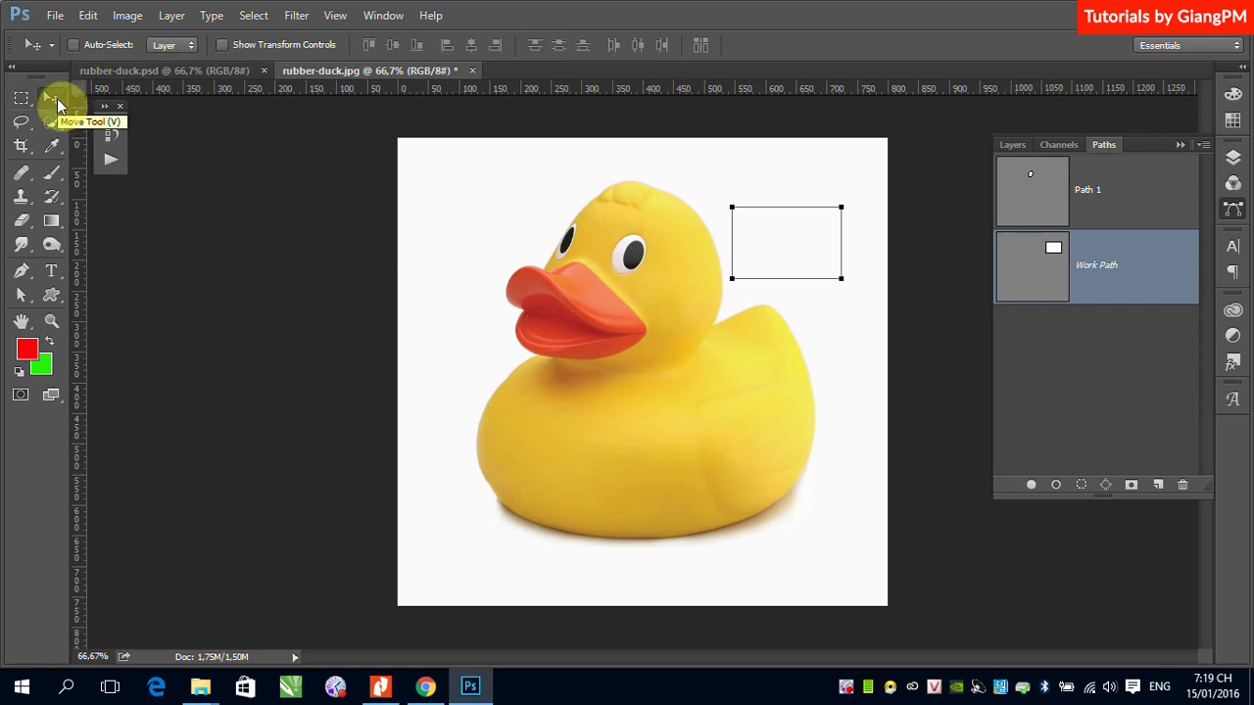
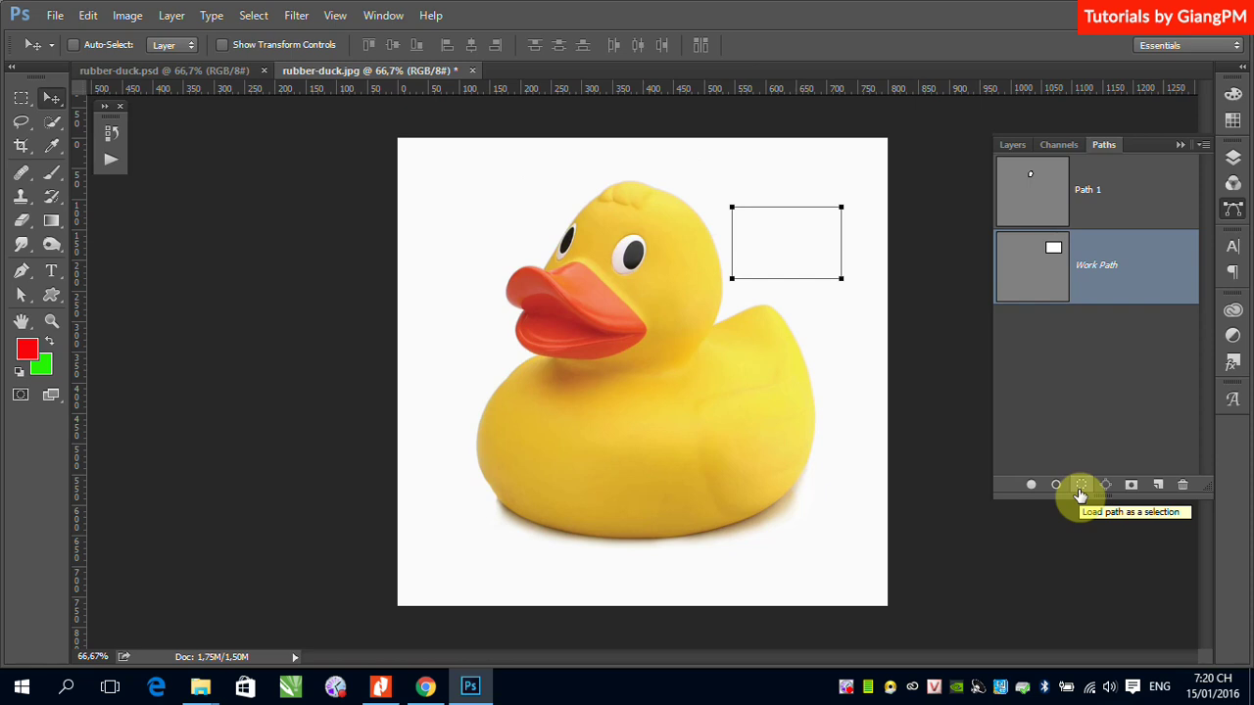
- Select Path 1 in the Paths panel so the rectangle Work Path no longer shows
left_click_drag(1080, 495, 1110, 490)
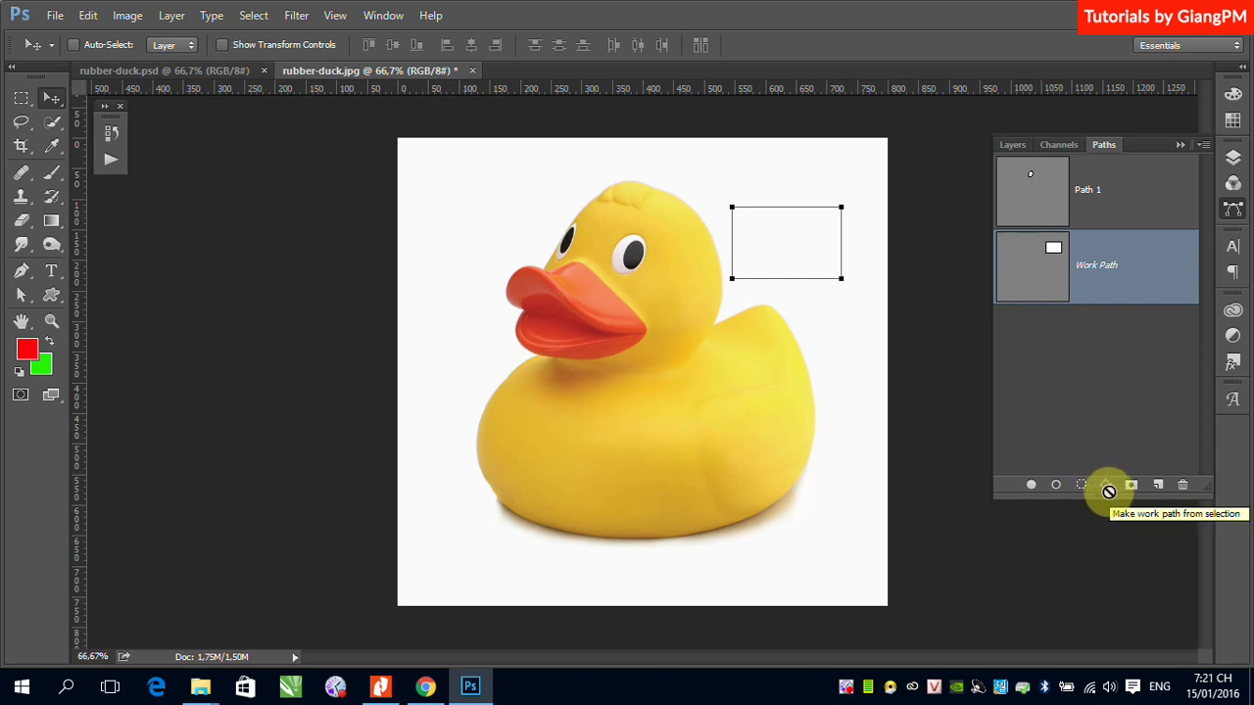
left_click_drag(1109, 491, 1162, 494)
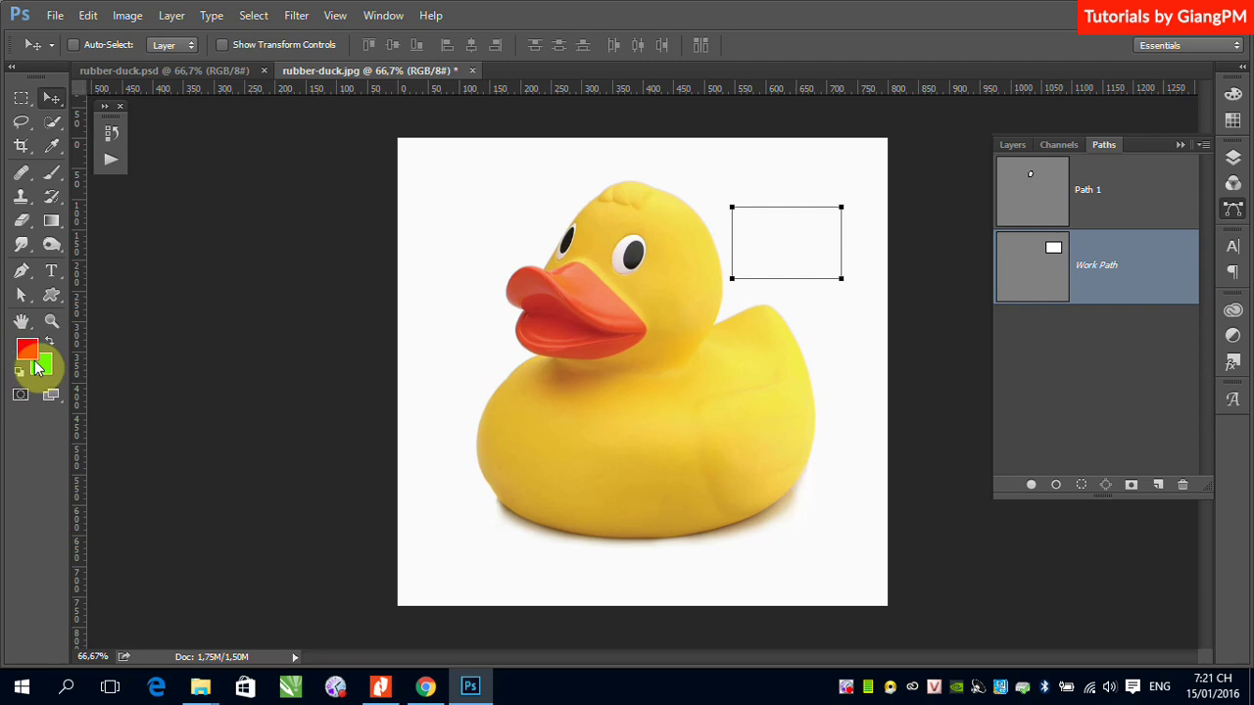
left_click(1057, 487)
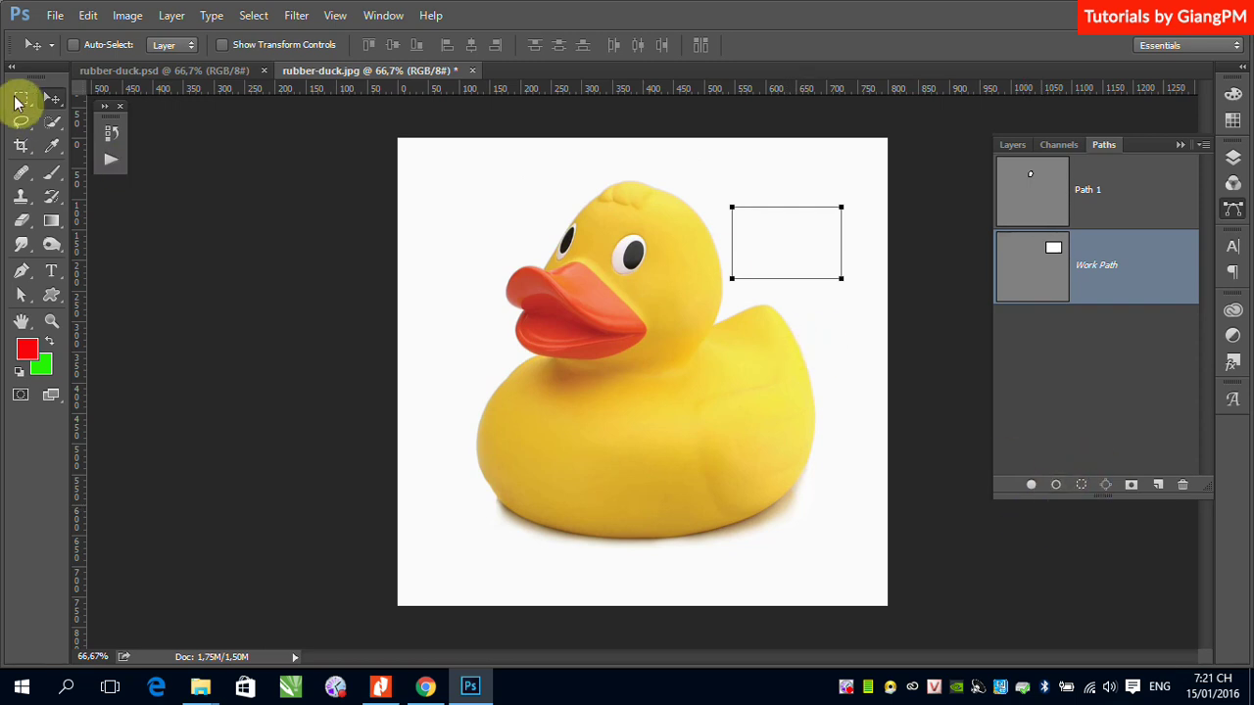
left_click(1143, 196)
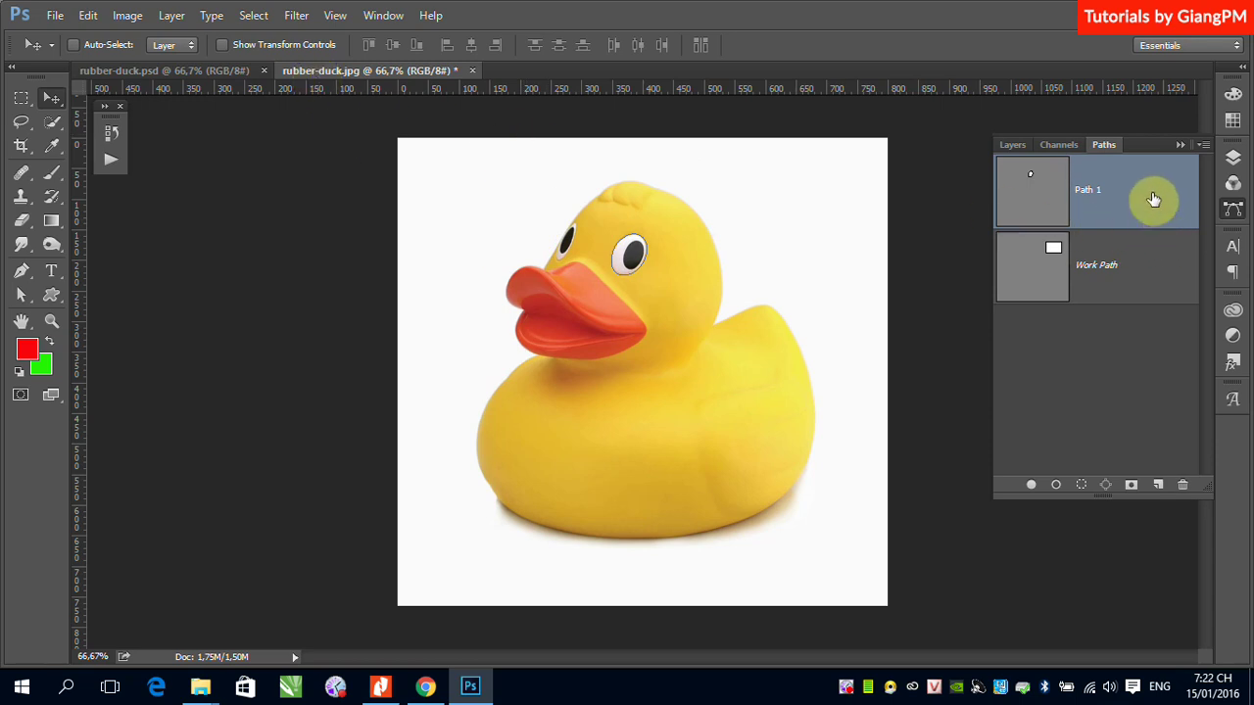
- Delete both Work Path and Path 1 from the Paths panel
left_click(1158, 297, "shift")
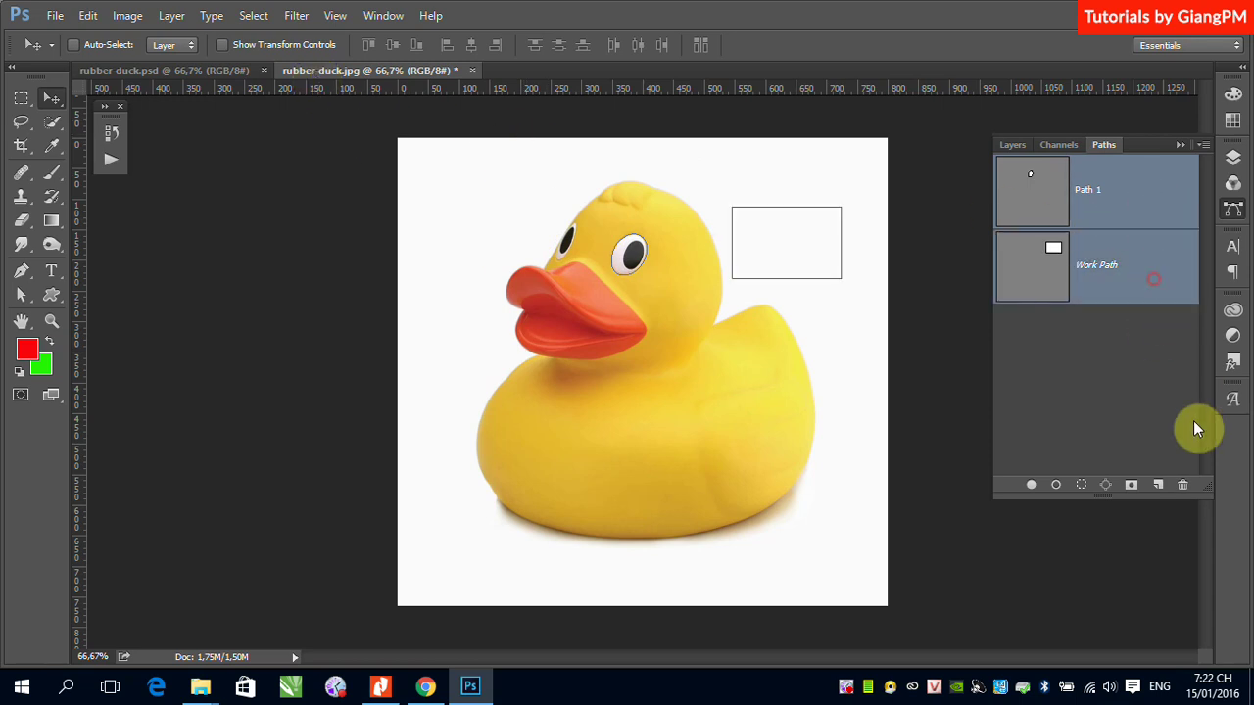
left_click(1184, 486)
left_click(568, 272)
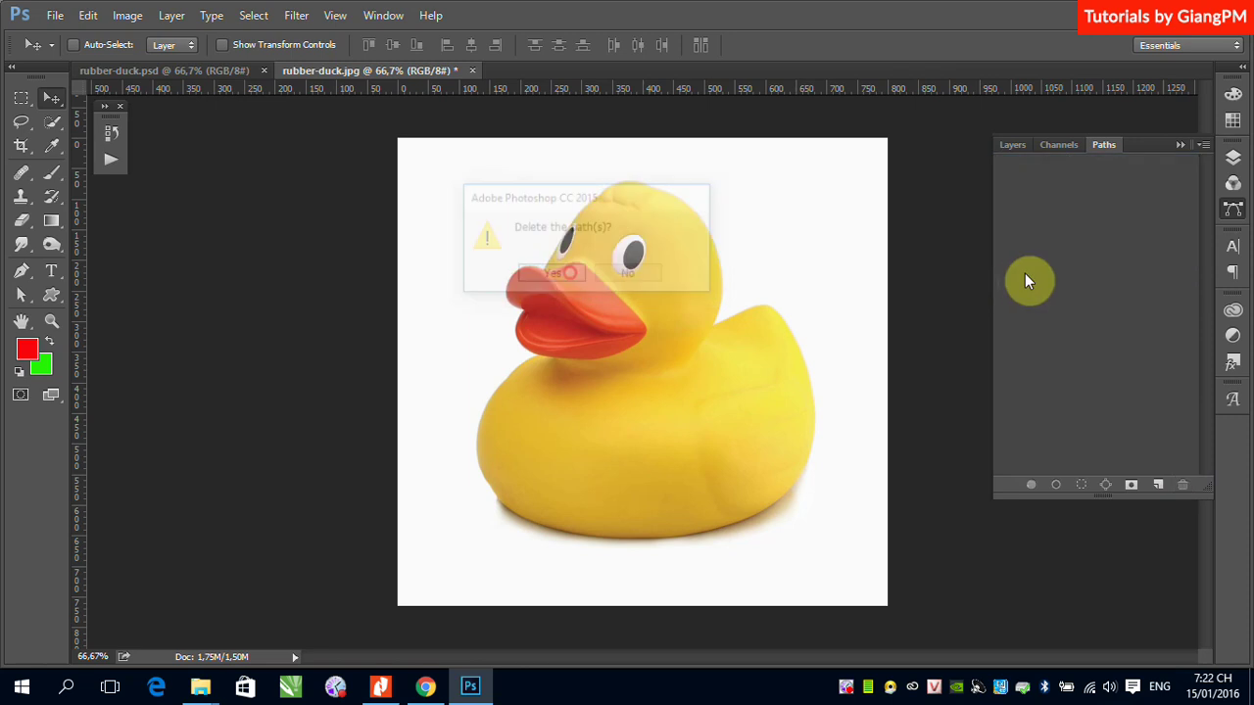
- With the Pen tool, zoom in on the duck and place the first anchor at the beak top
left_click(21, 272)
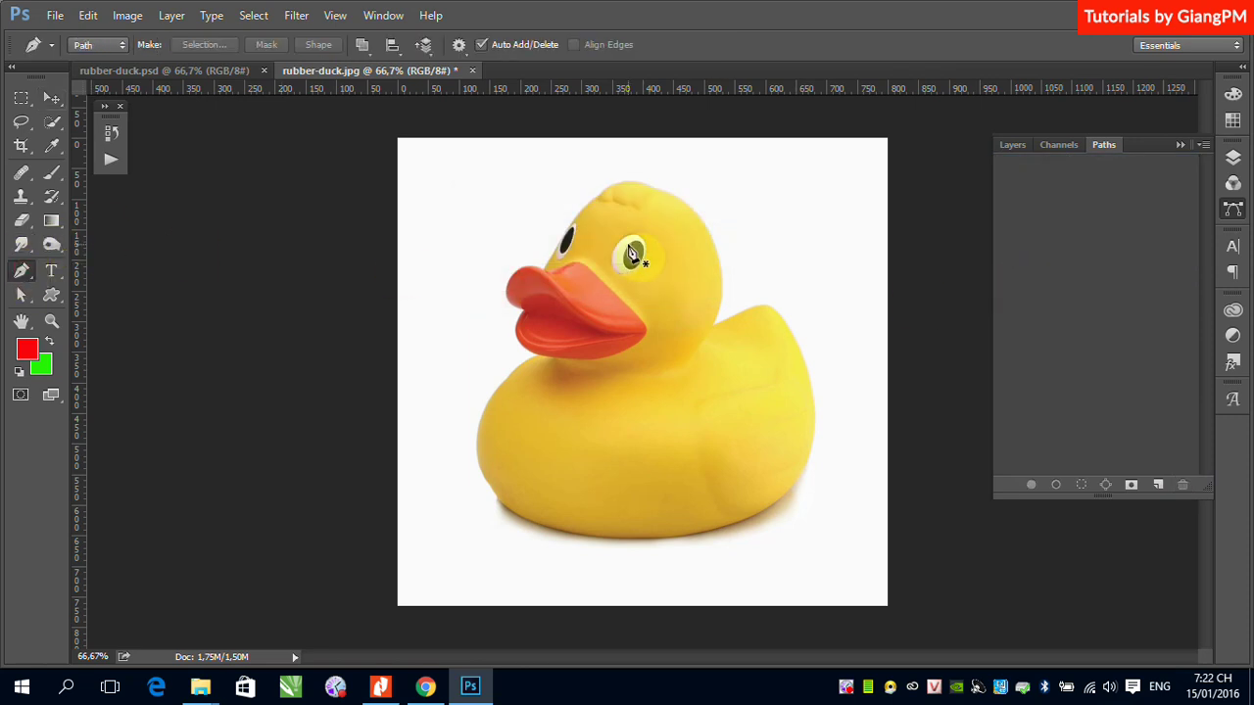
left_click_drag(434, 157, 899, 563)
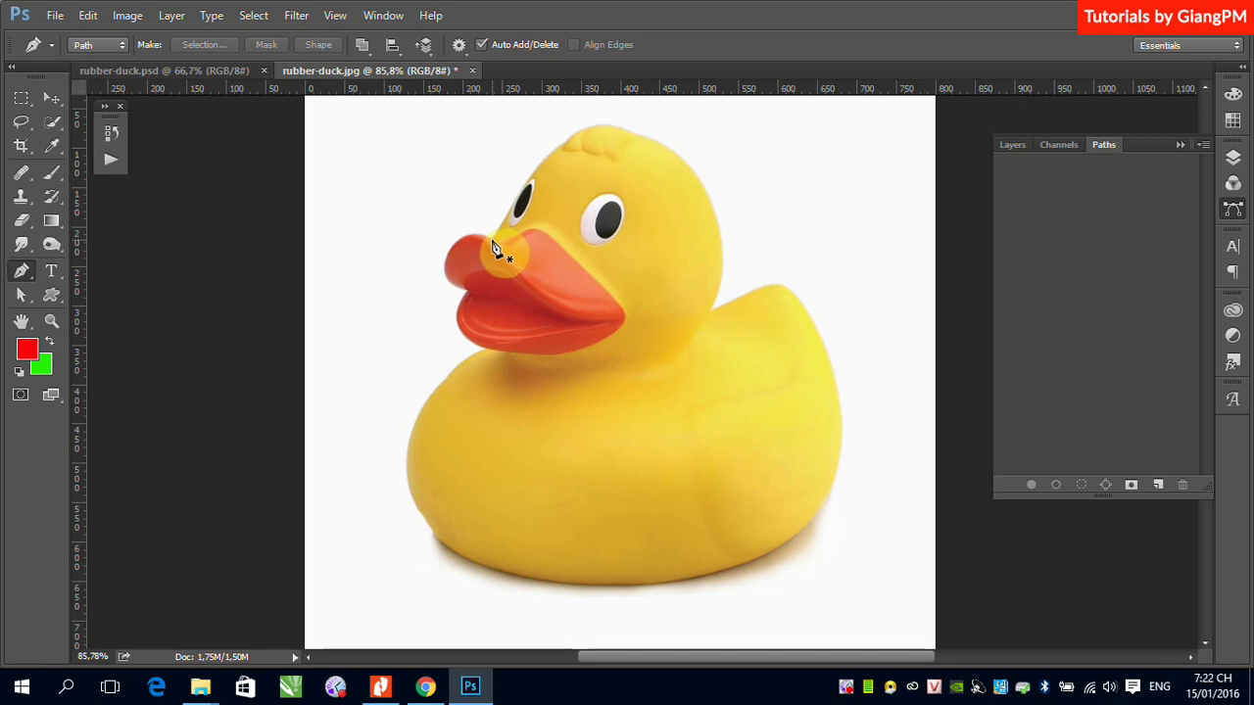
left_click(492, 239)
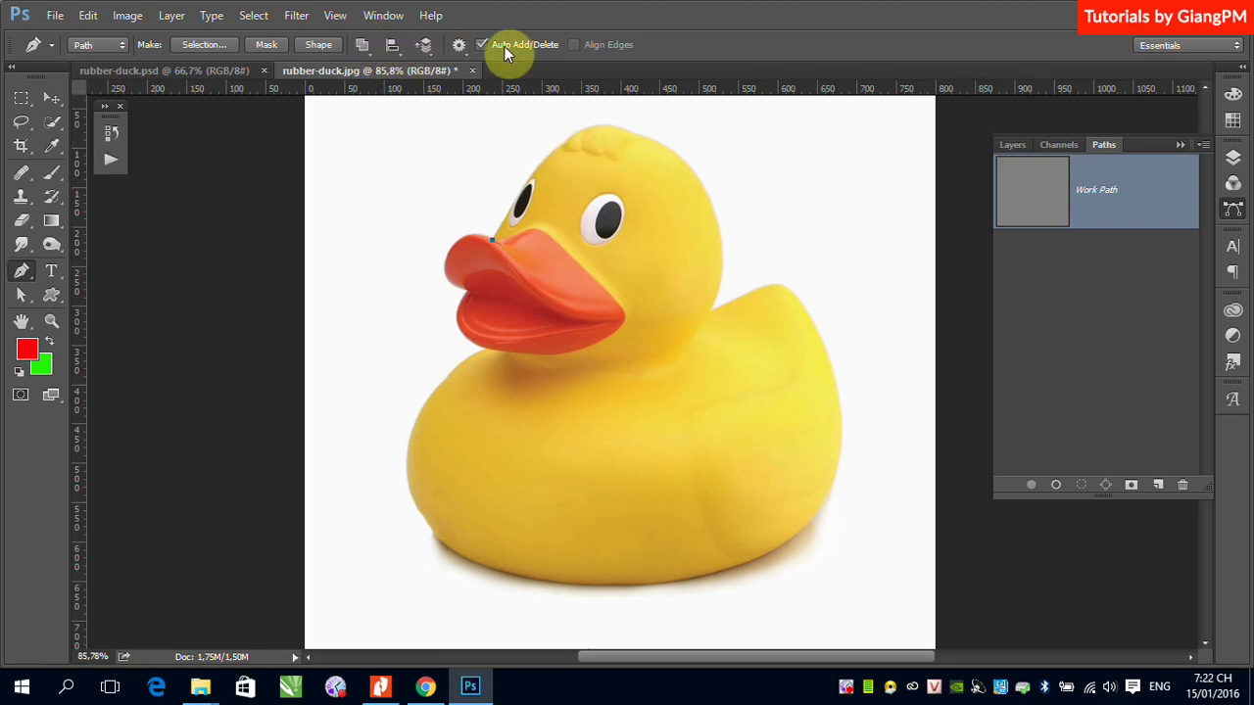
left_click(370, 57)
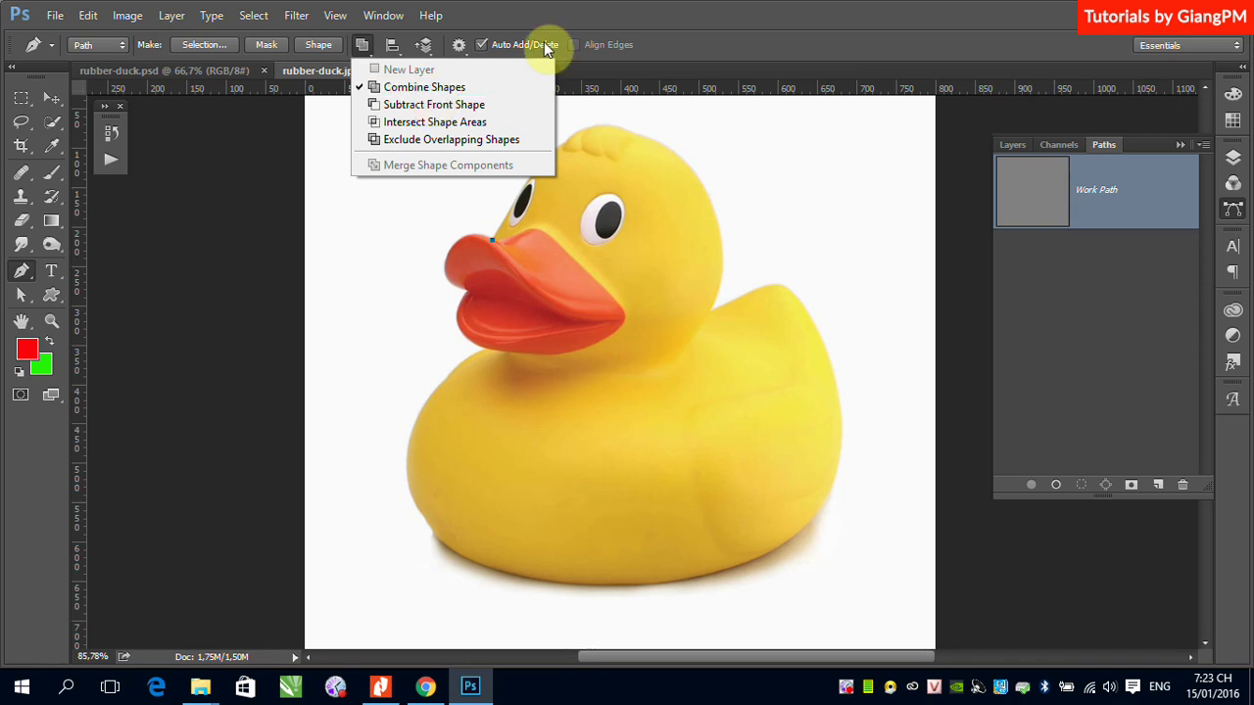
- Keep Combine Shapes and trace Pen anchors over the duck's forehead, head, neck and upper back
left_click(402, 91)
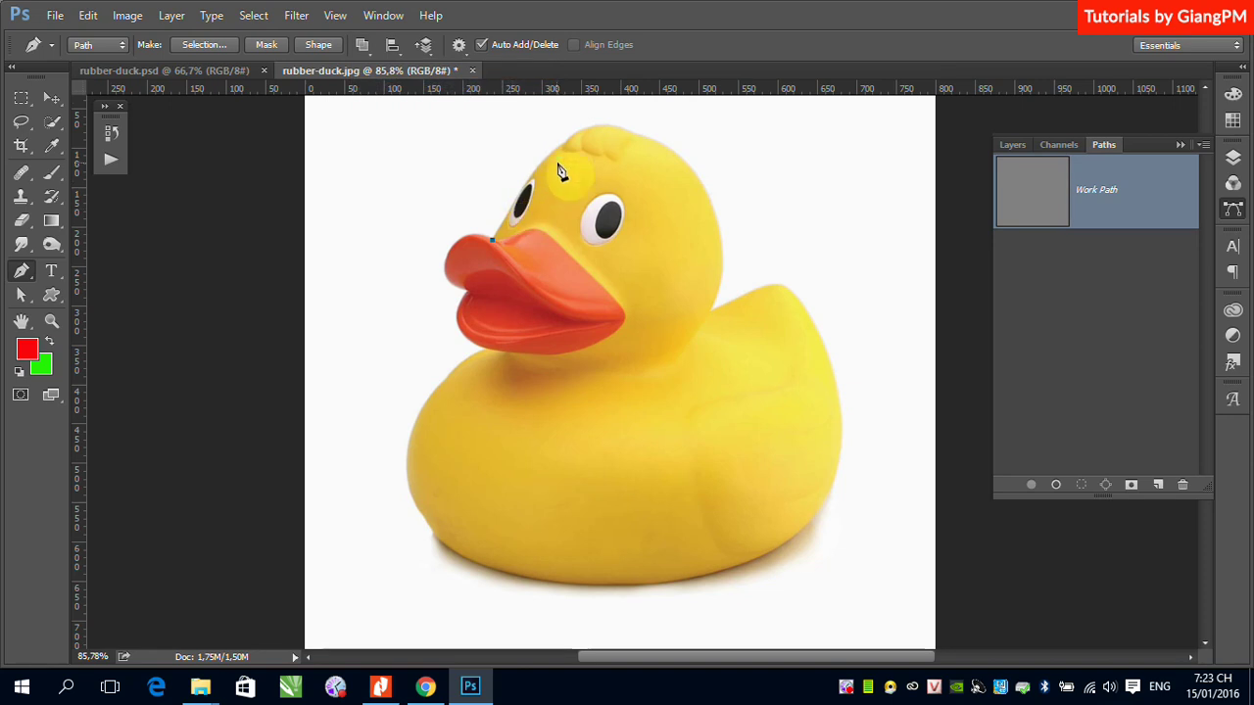
left_click_drag(563, 145, 601, 123)
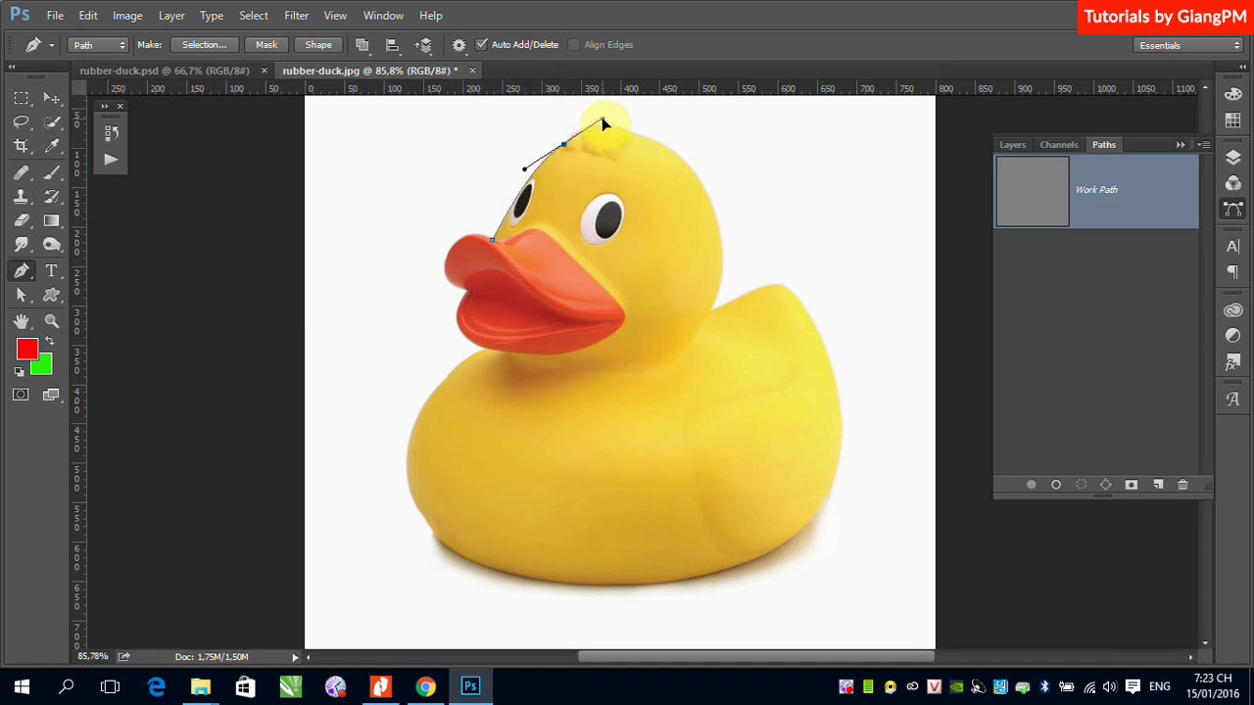
left_click(563, 144, "alt")
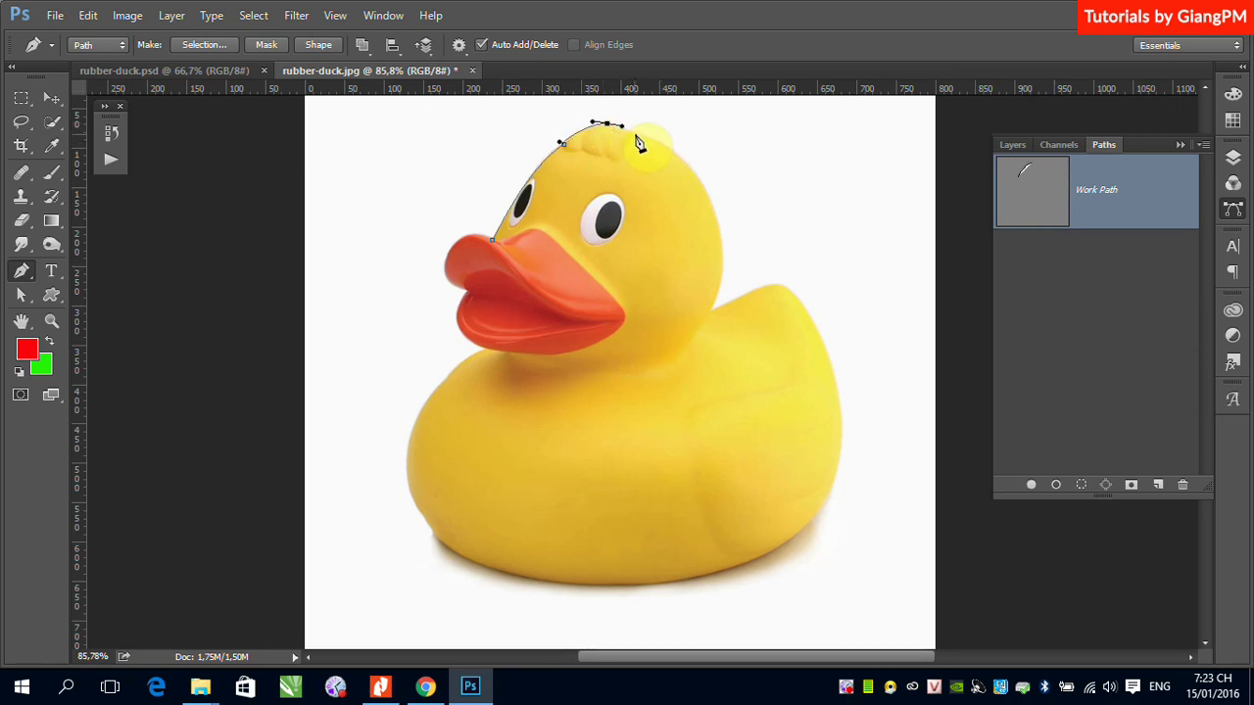
left_click_drag(638, 133, 651, 142)
left_click_drag(718, 222, 734, 285)
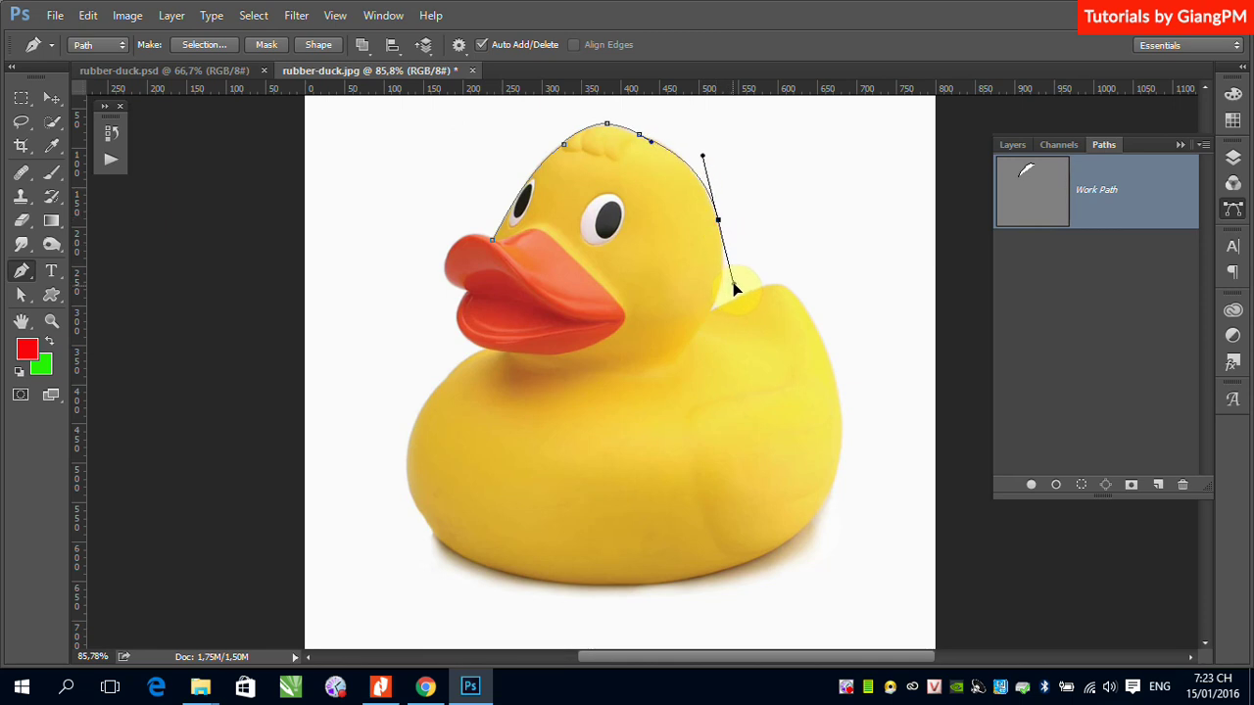
left_click(711, 312)
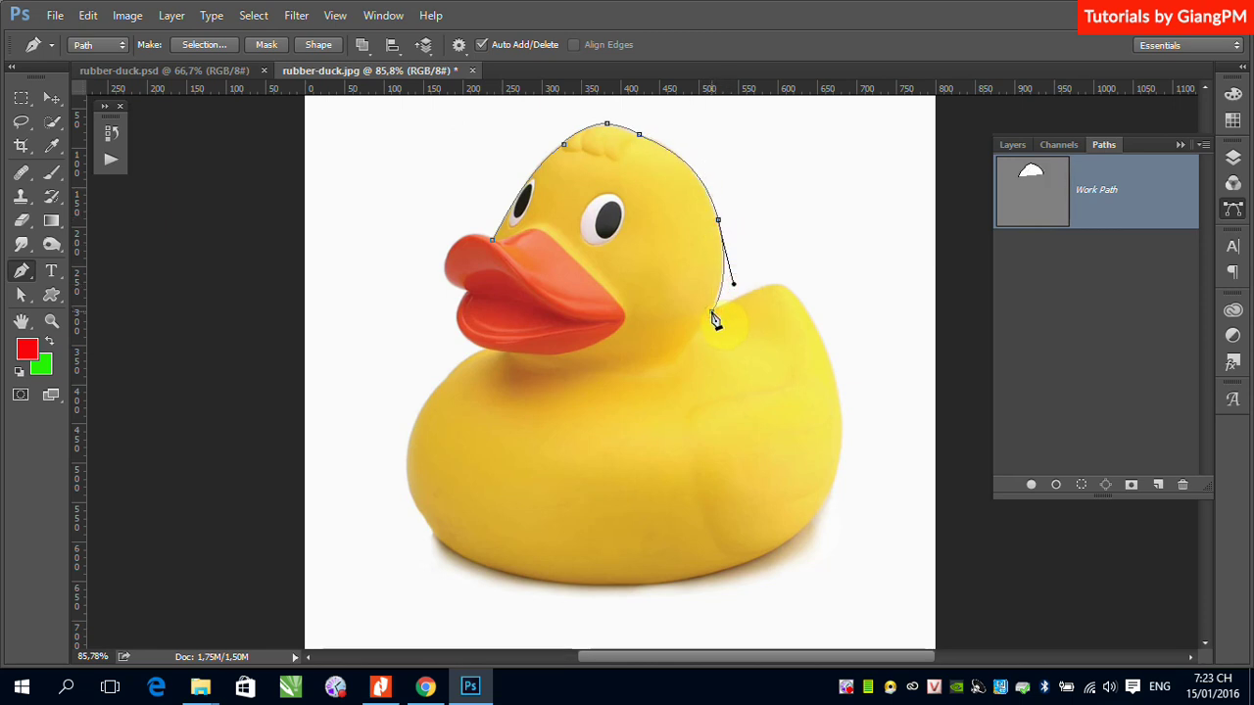
left_click_drag(713, 316, 733, 283)
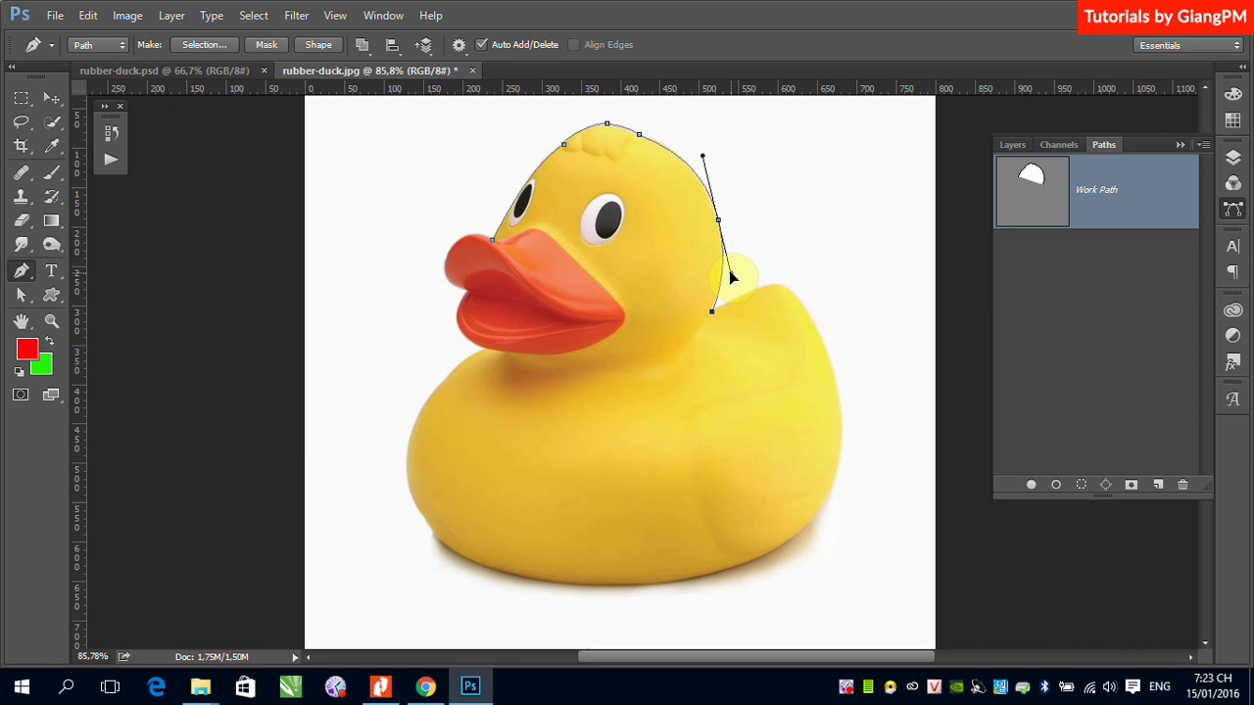
left_click(773, 296)
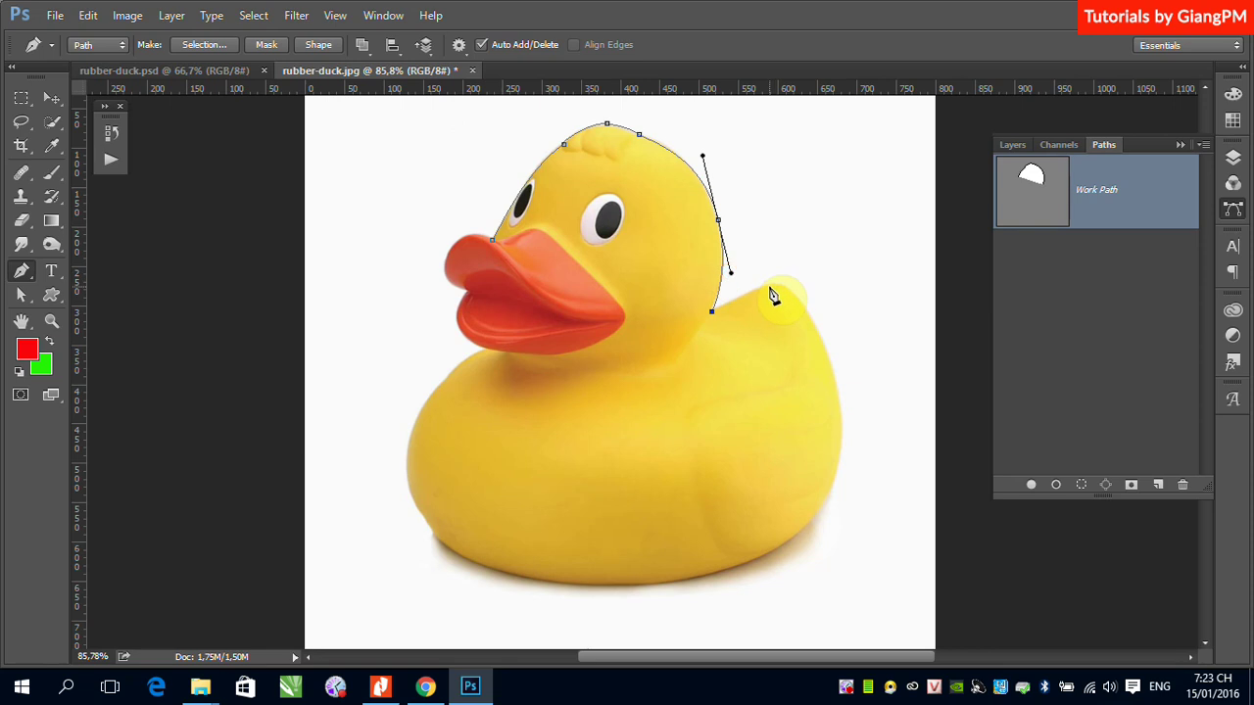
left_click(818, 325)
- Continue the path around the duck's rear, underside and chest, closing it at the beak top
left_click_drag(834, 369, 832, 365)
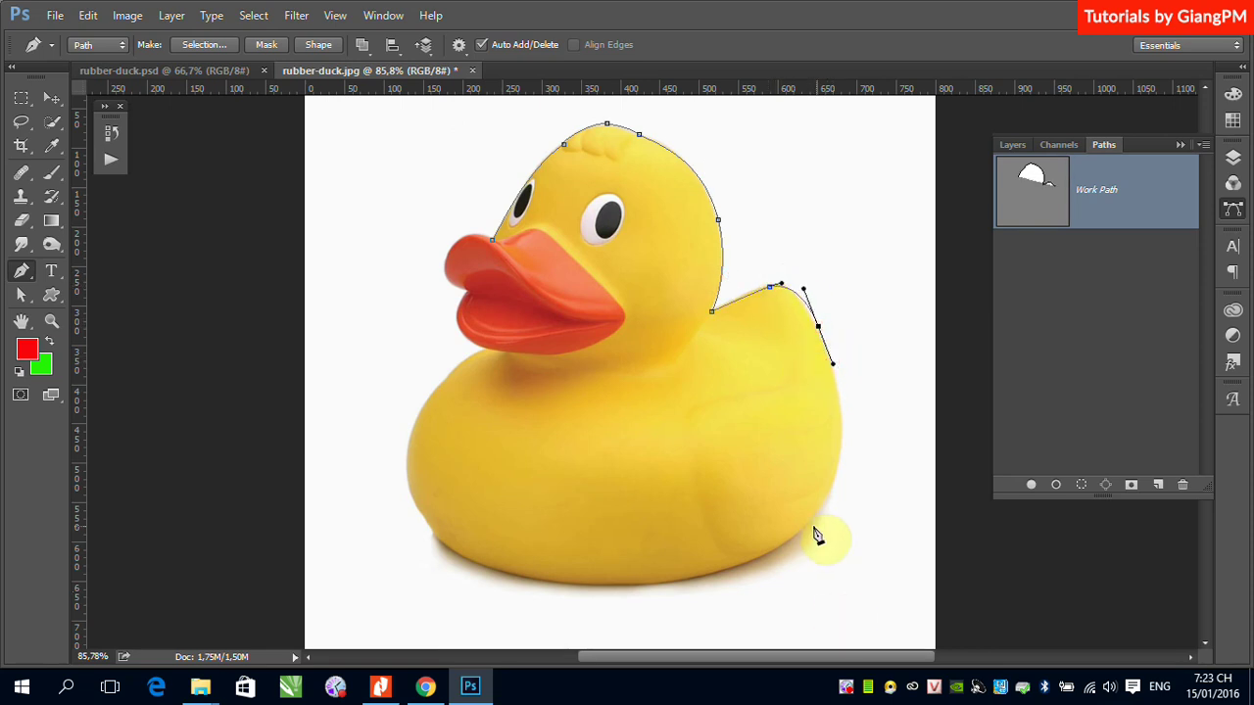
left_click_drag(803, 524, 736, 591)
left_click_drag(632, 590, 441, 573)
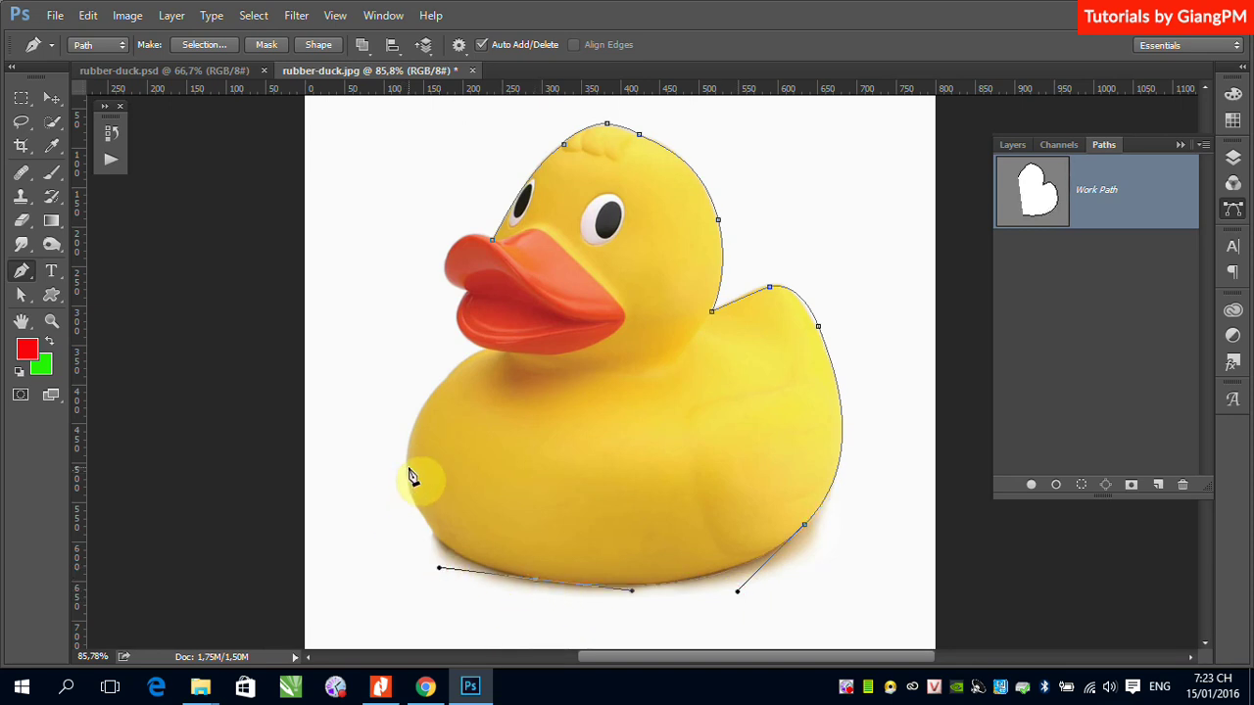
left_click_drag(404, 466, 404, 431)
left_click(447, 377)
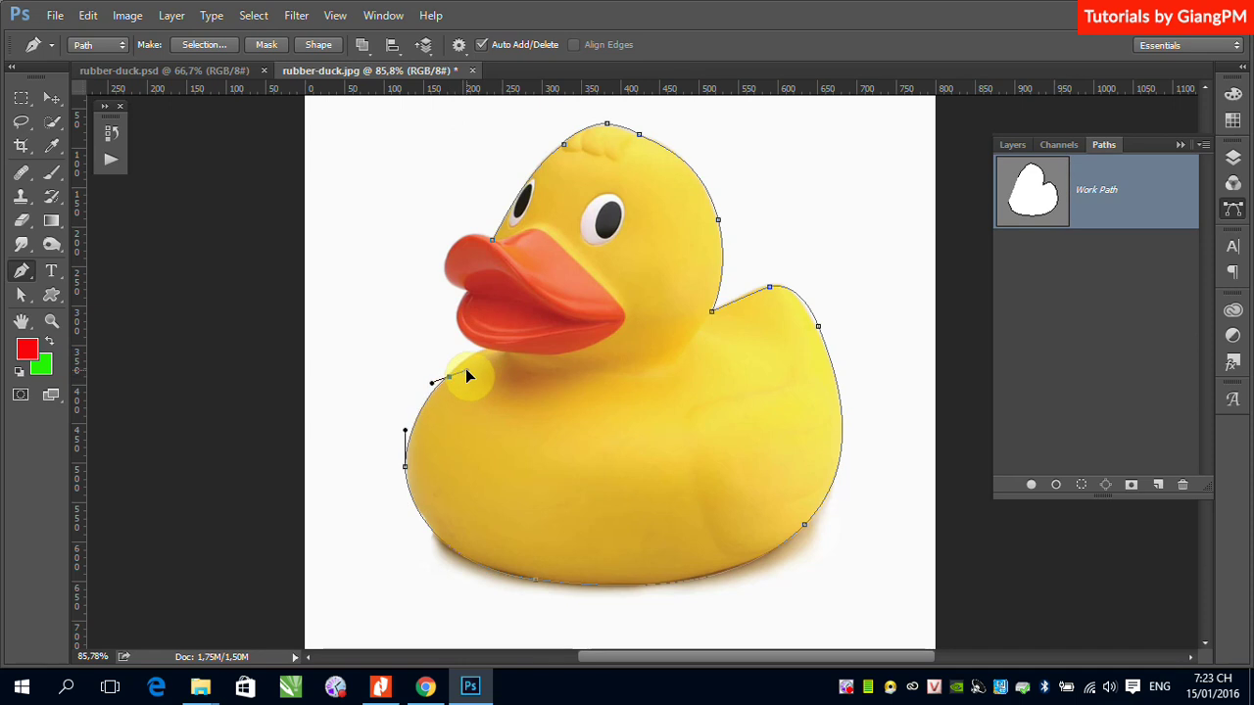
left_click_drag(479, 350, 497, 354)
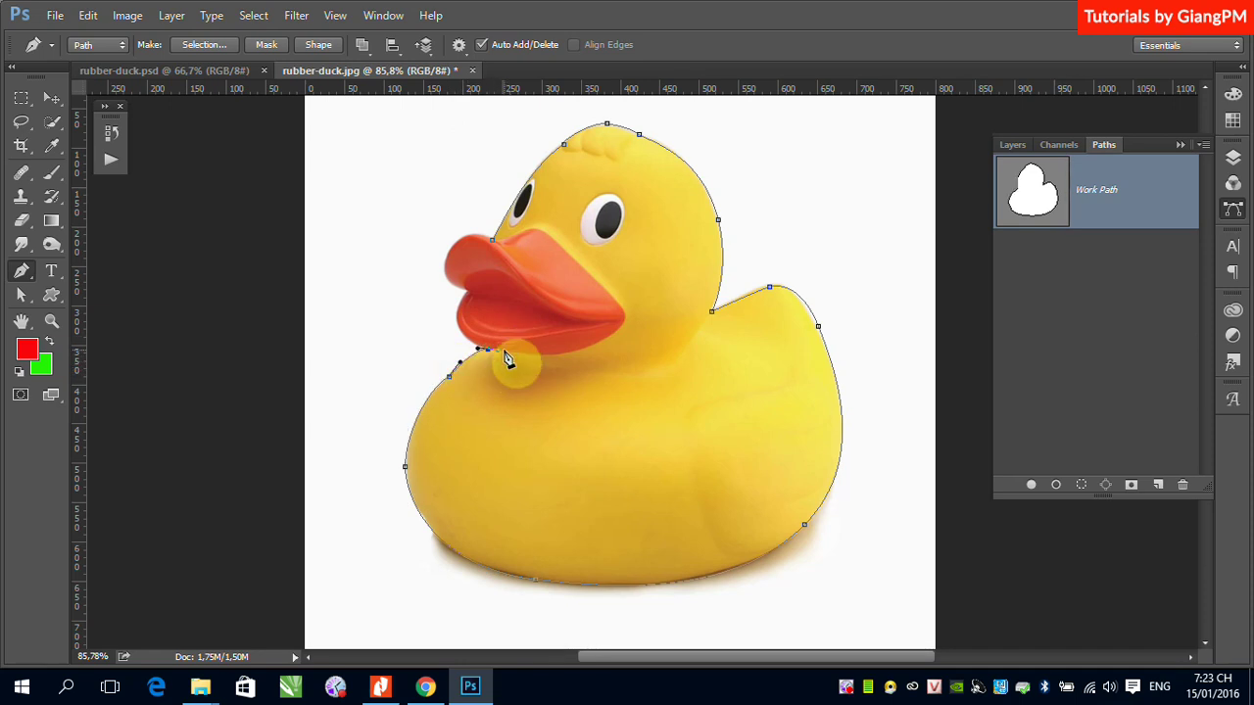
left_click(496, 249)
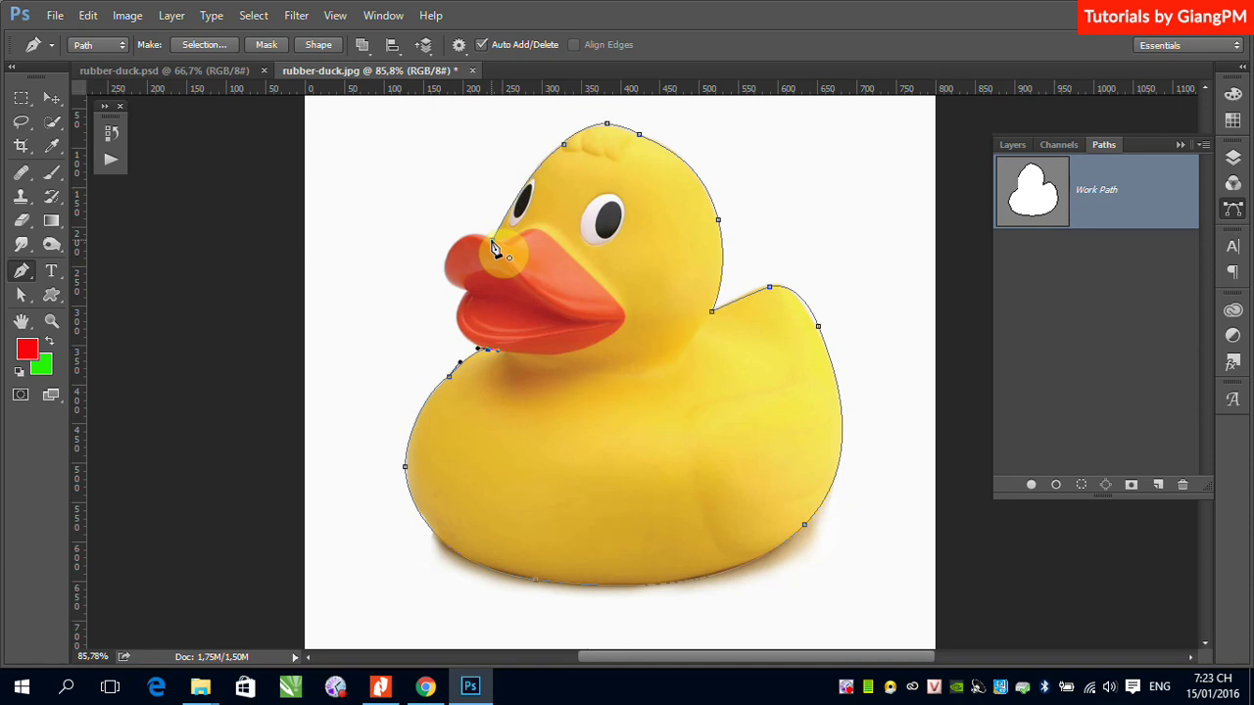
left_click_drag(496, 249, 495, 316)
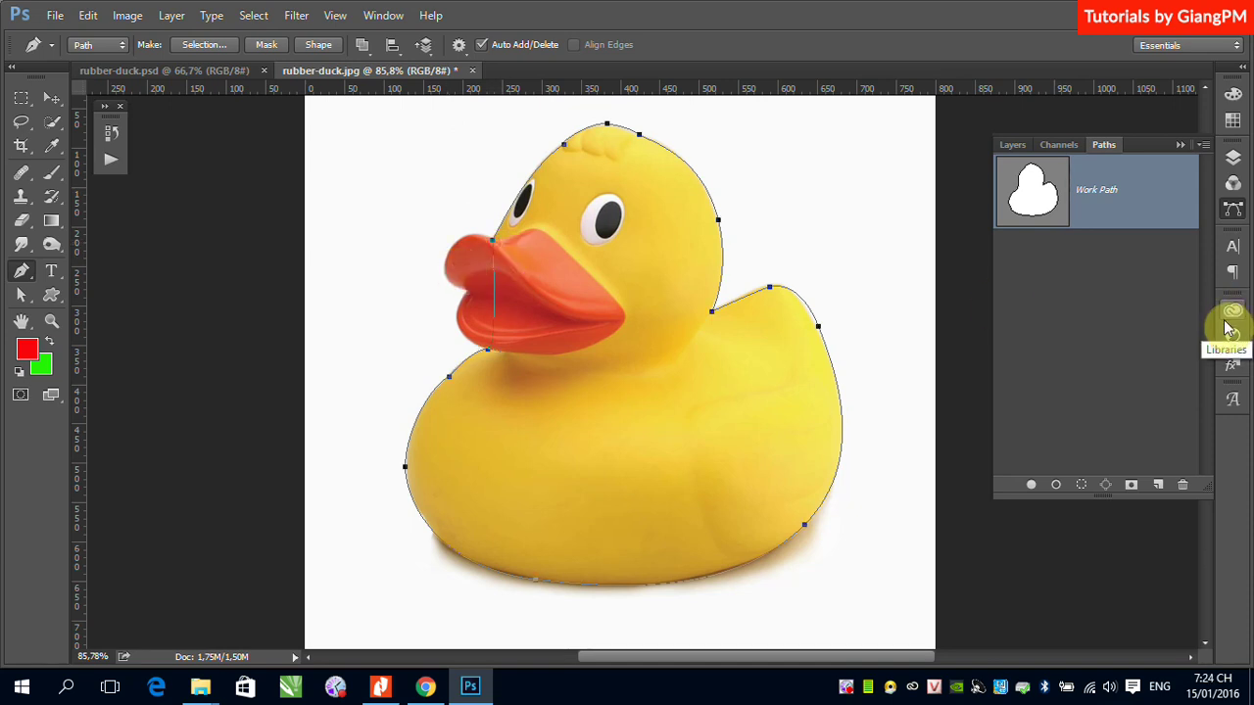
- Set Subtract Front Shape and trace a closed subpath around the duck's beak
left_click(362, 45)
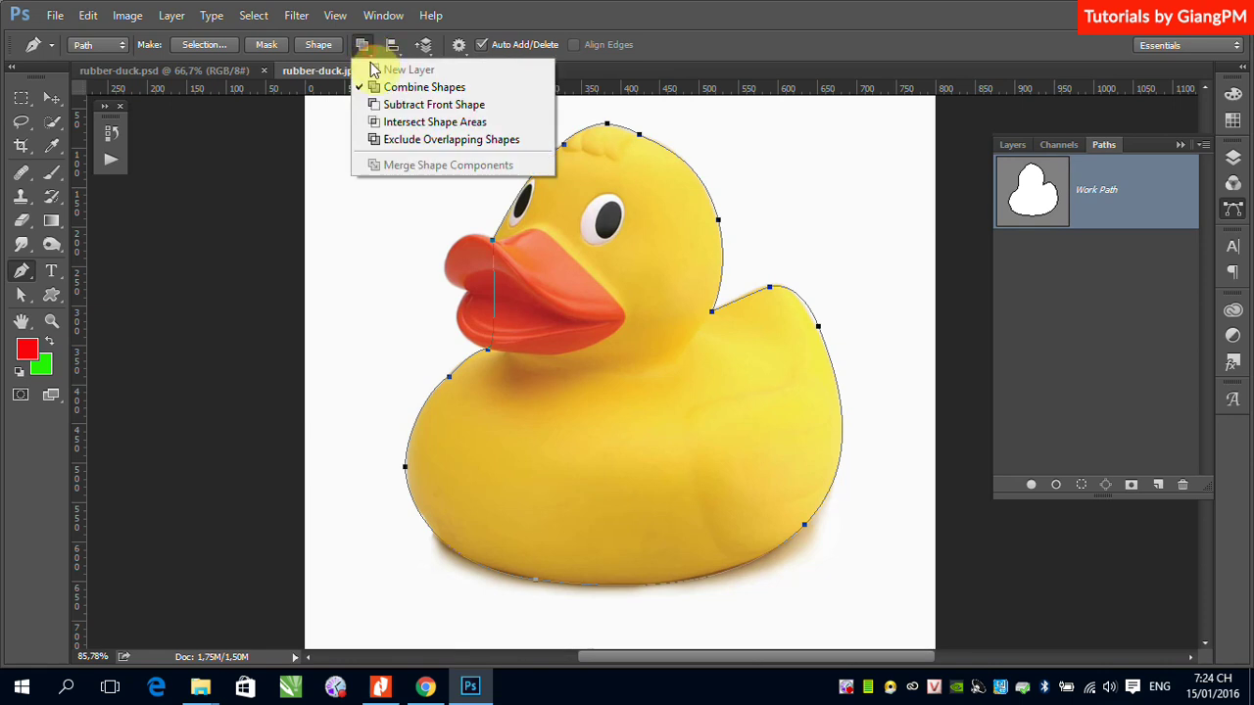
left_click(398, 111)
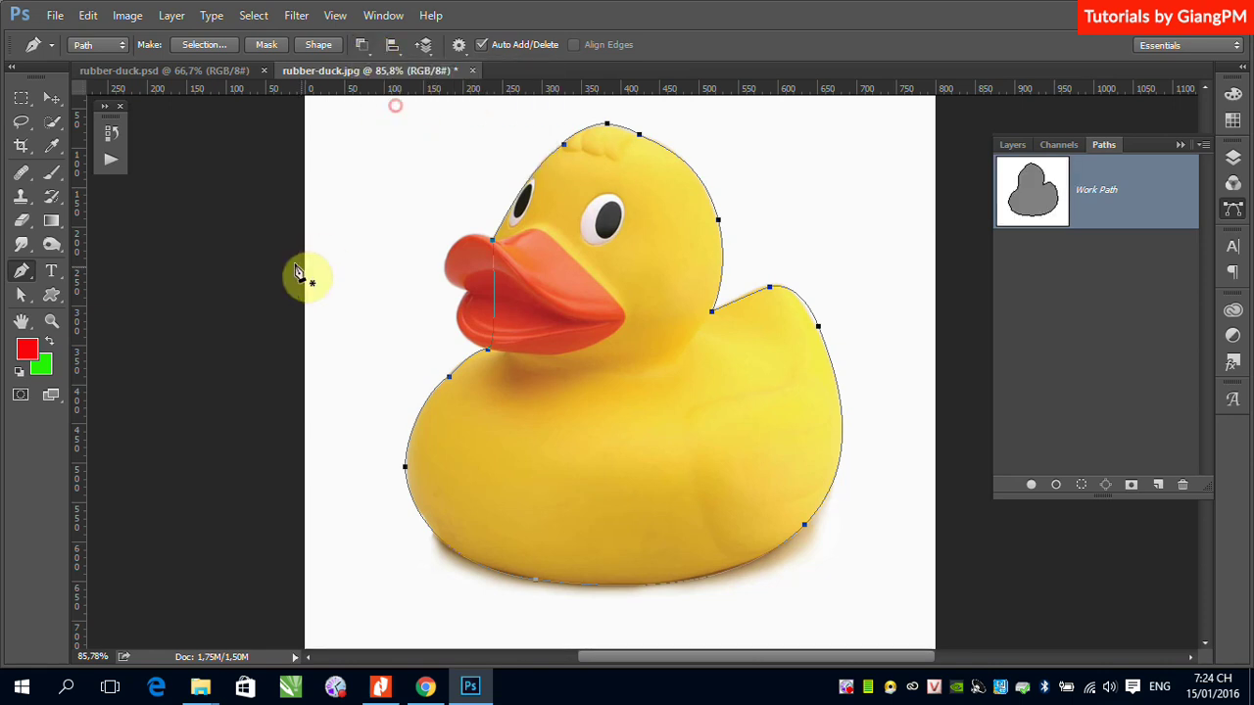
left_click(472, 293)
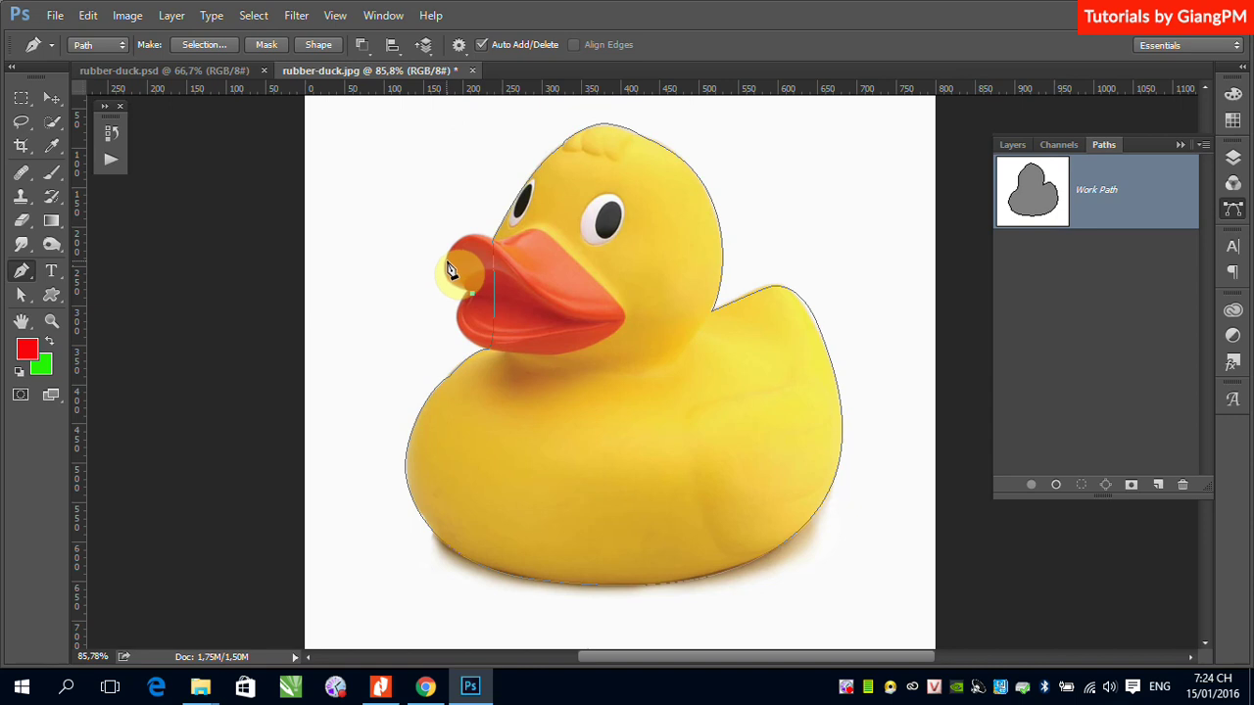
left_click_drag(455, 239, 508, 252)
left_click(539, 232)
left_click_drag(586, 272, 600, 284)
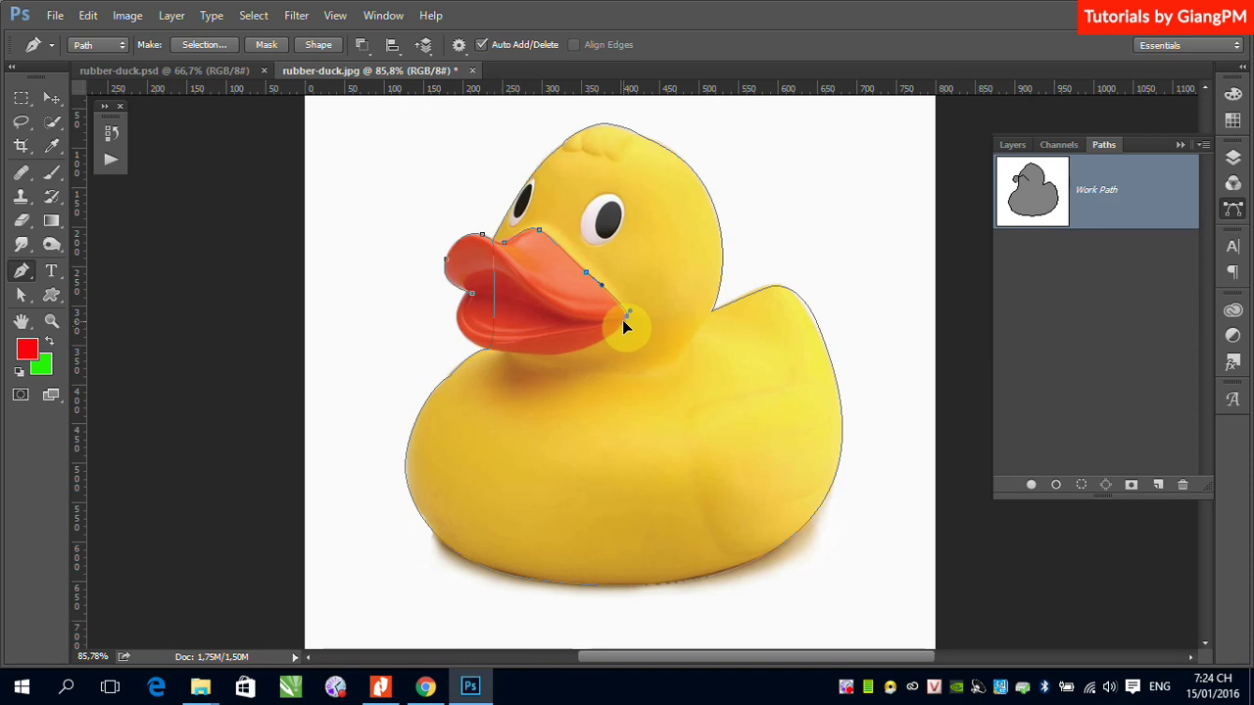
left_click(624, 316)
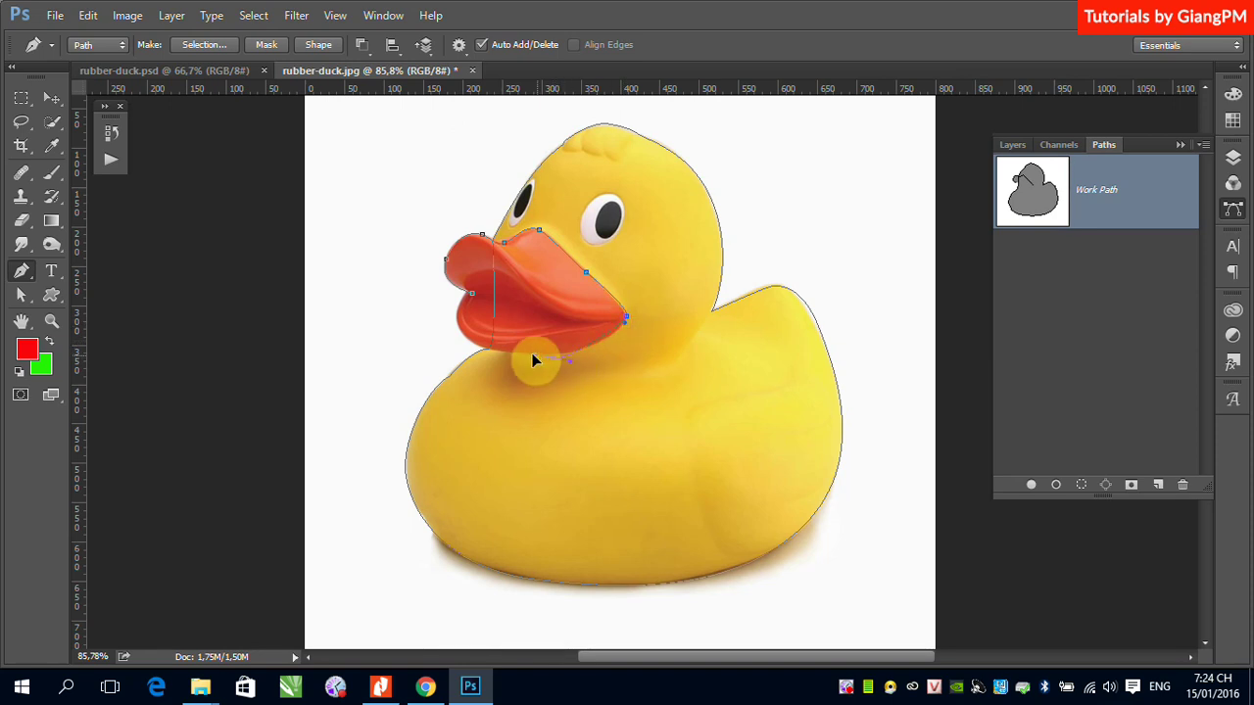
left_click_drag(509, 363, 461, 339)
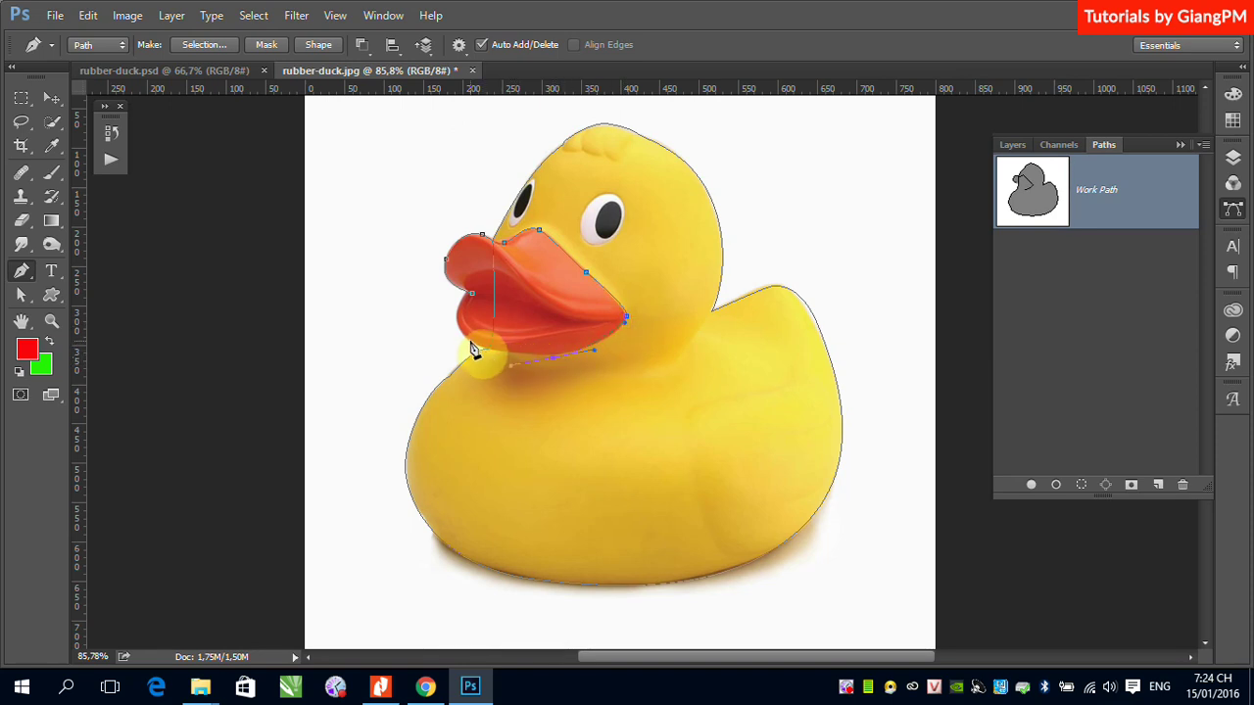
left_click_drag(472, 293, 481, 300)
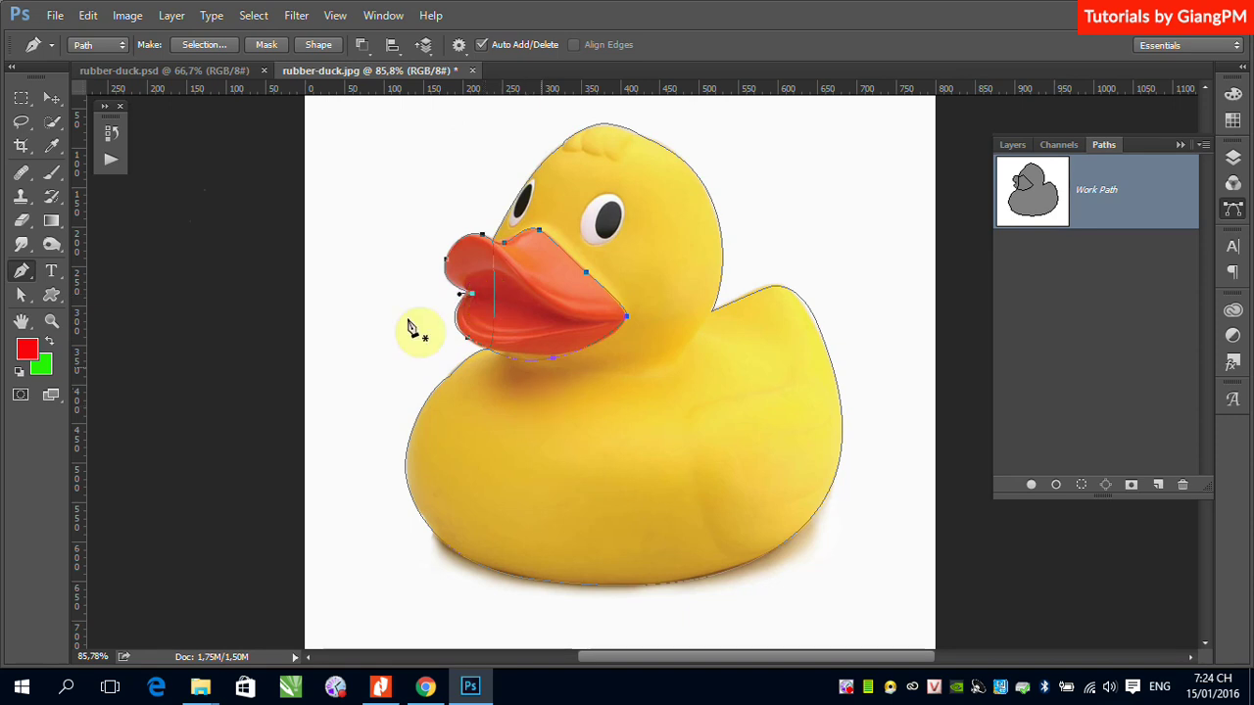
left_click(21, 295)
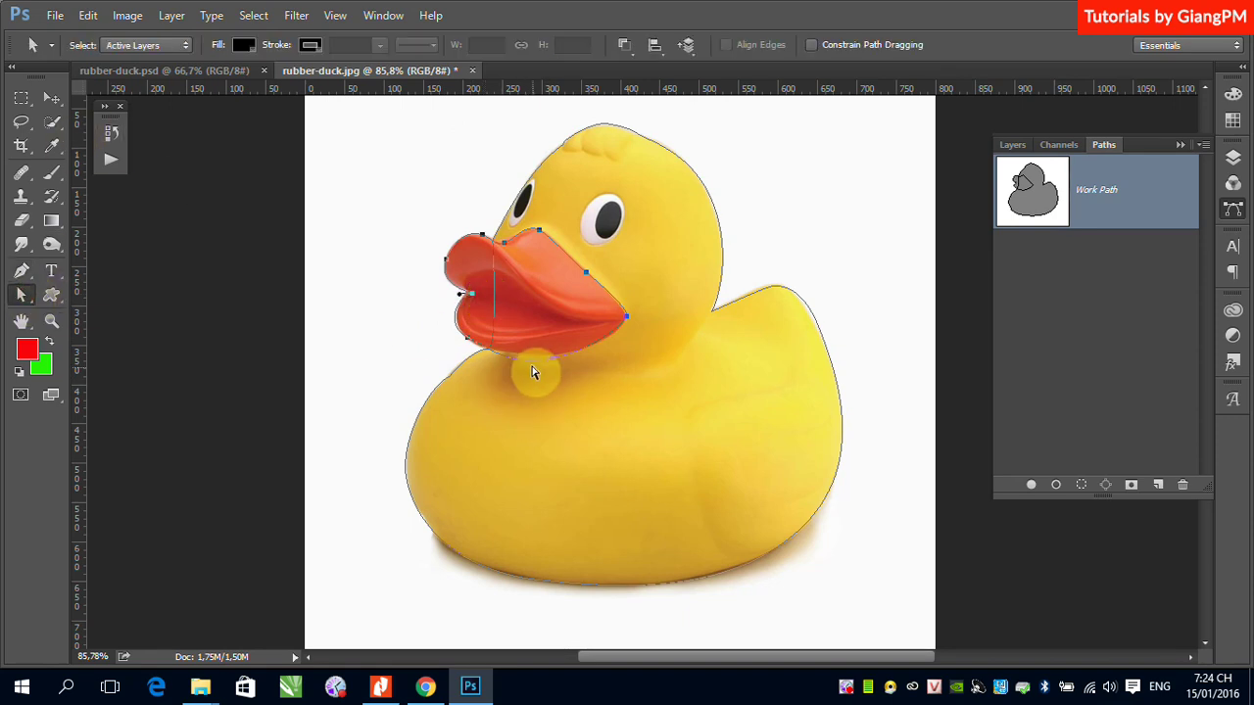
- Reselect the beak subpath and reshape the curve under the beak
left_click(247, 349)
left_click(530, 358)
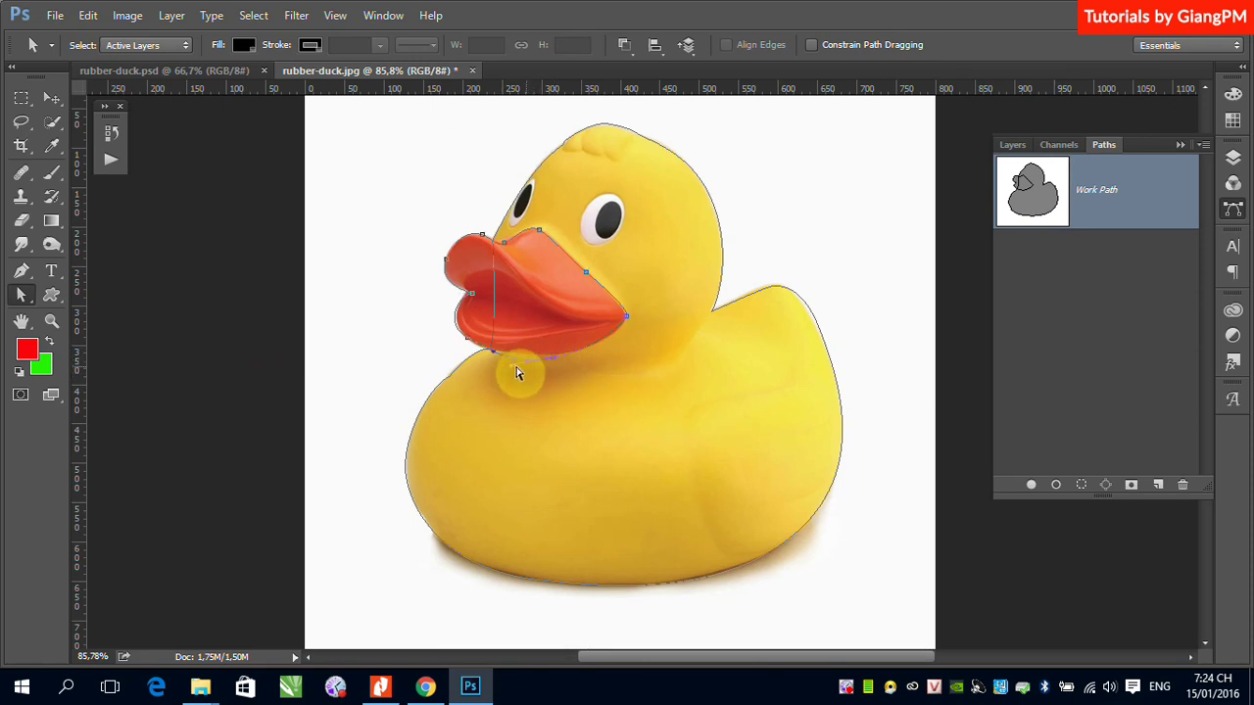
left_click(517, 367)
left_click_drag(518, 365, 553, 355)
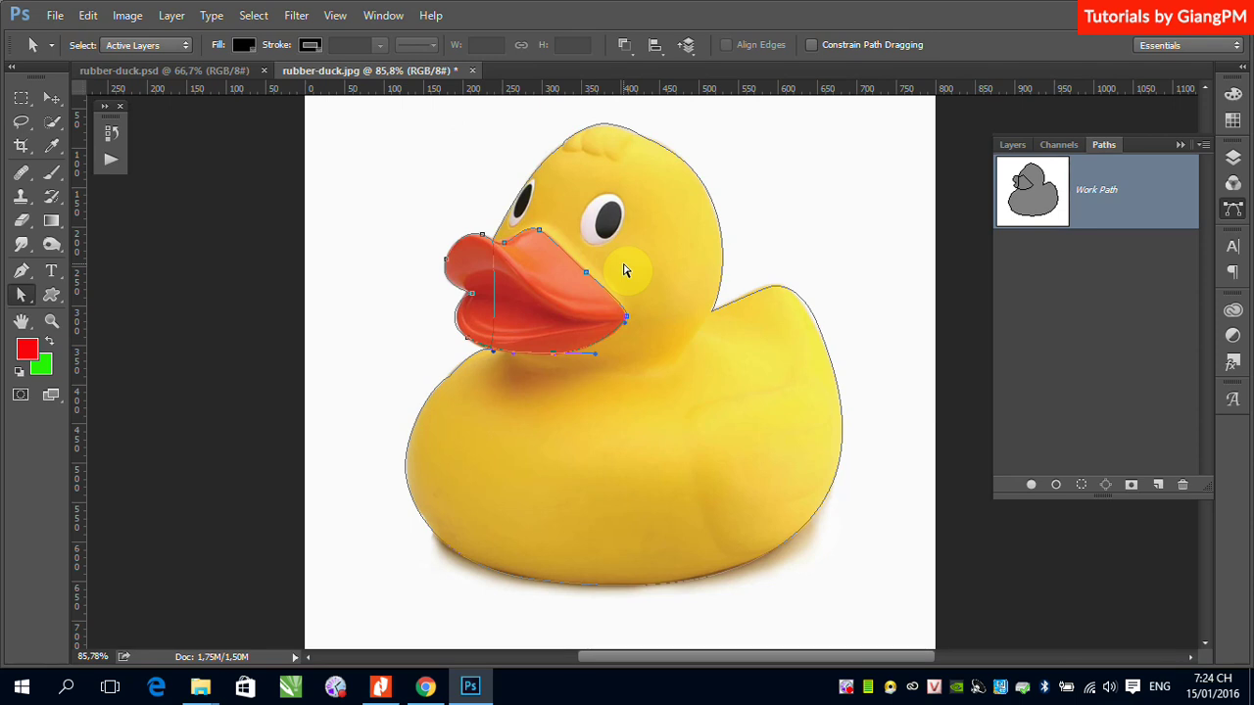
- Load the duck path as a selection, undo it, and remove two beak anchors
left_click(1049, 201, "ctrl")
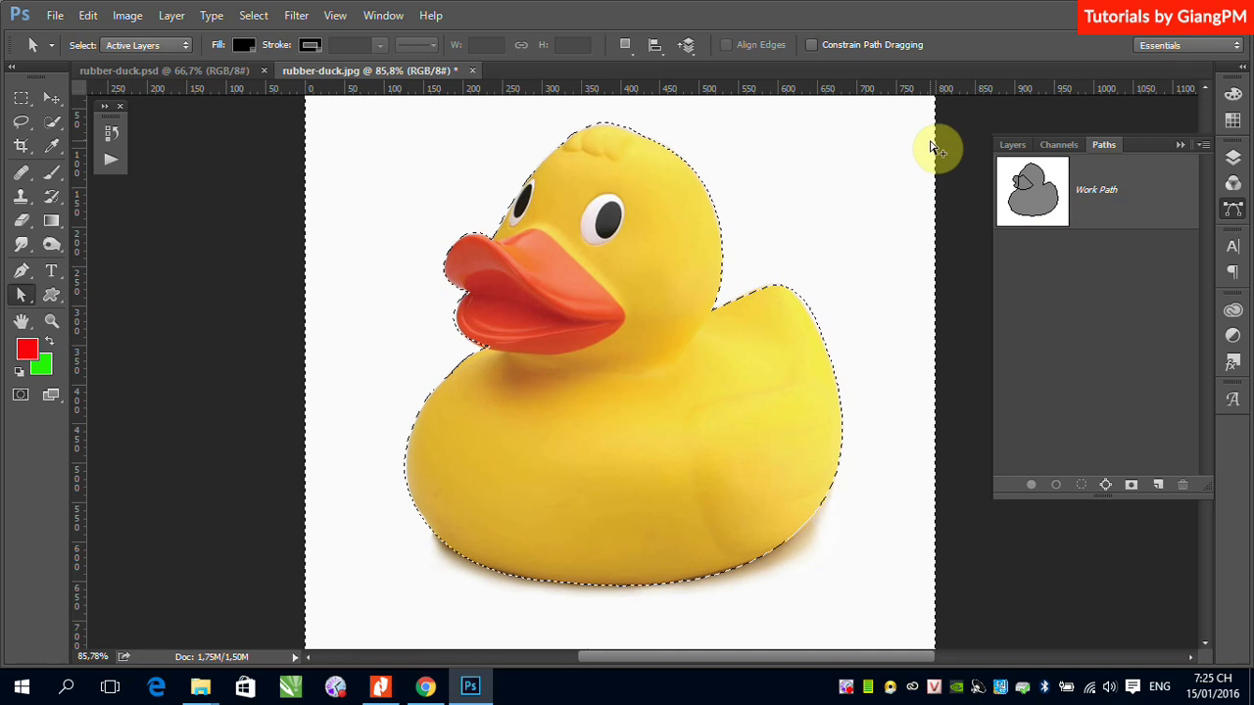
key("ctrl+z")
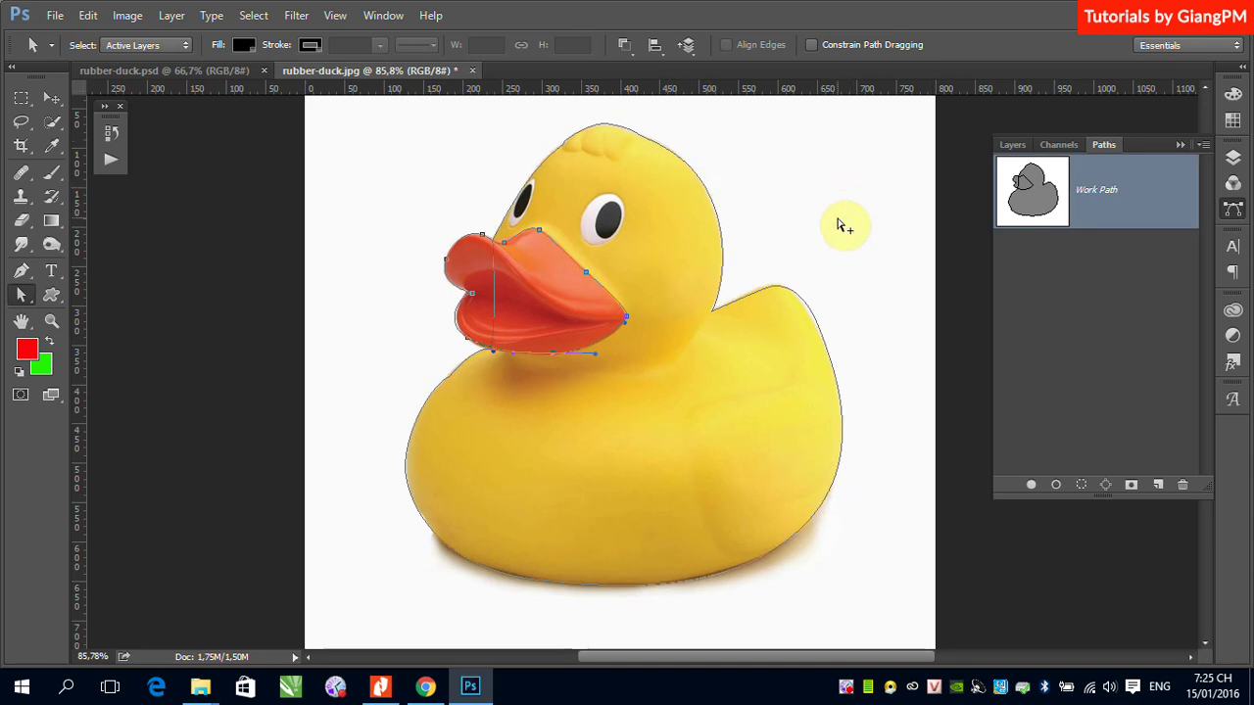
key("ctrl+alt+z")
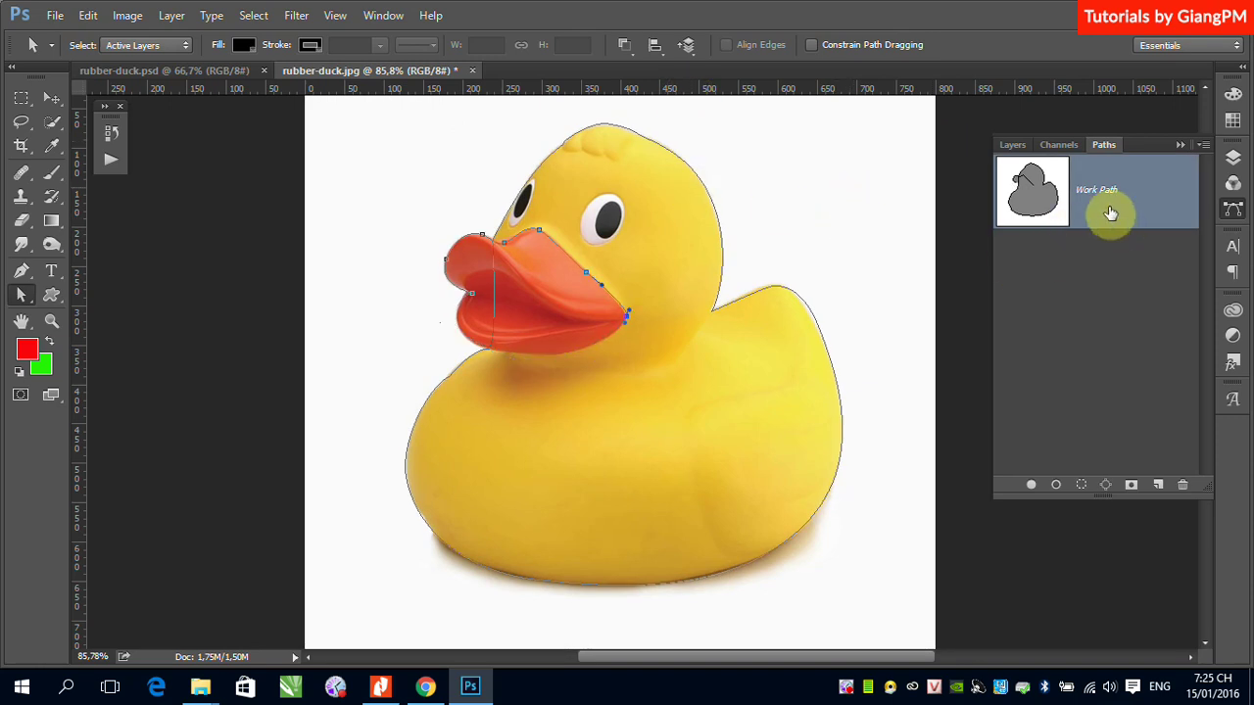
key("ctrl+alt+z")
key("ctrl+alt+z")
key("ctrl+alt+z")
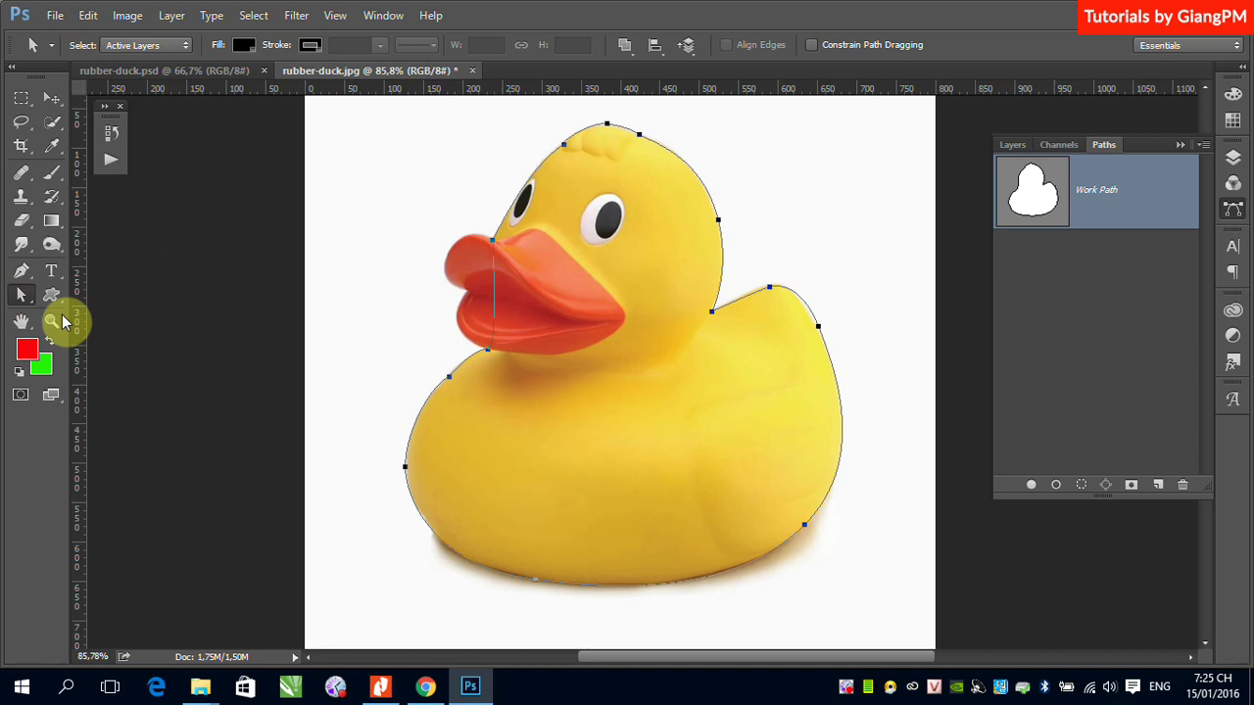
- Set the Pen's path operation to Subtract Front Shape and reselect the Work Path
left_click(21, 270)
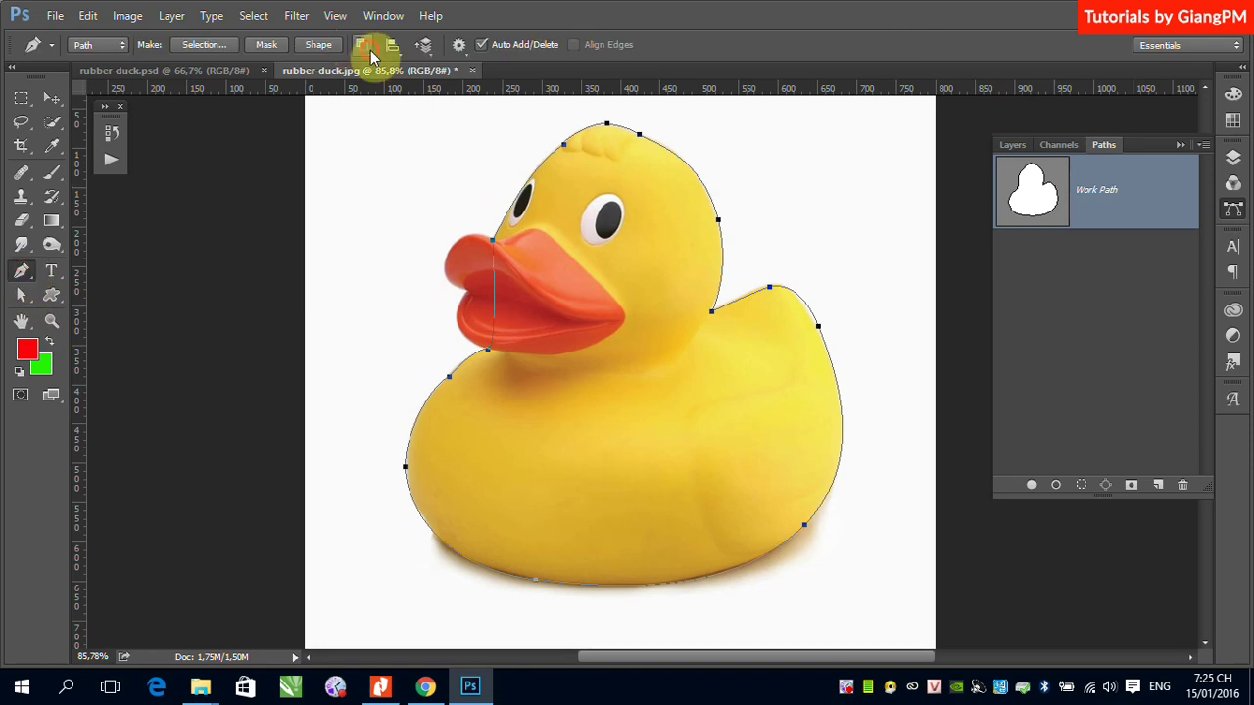
left_click(362, 45)
left_click(419, 105)
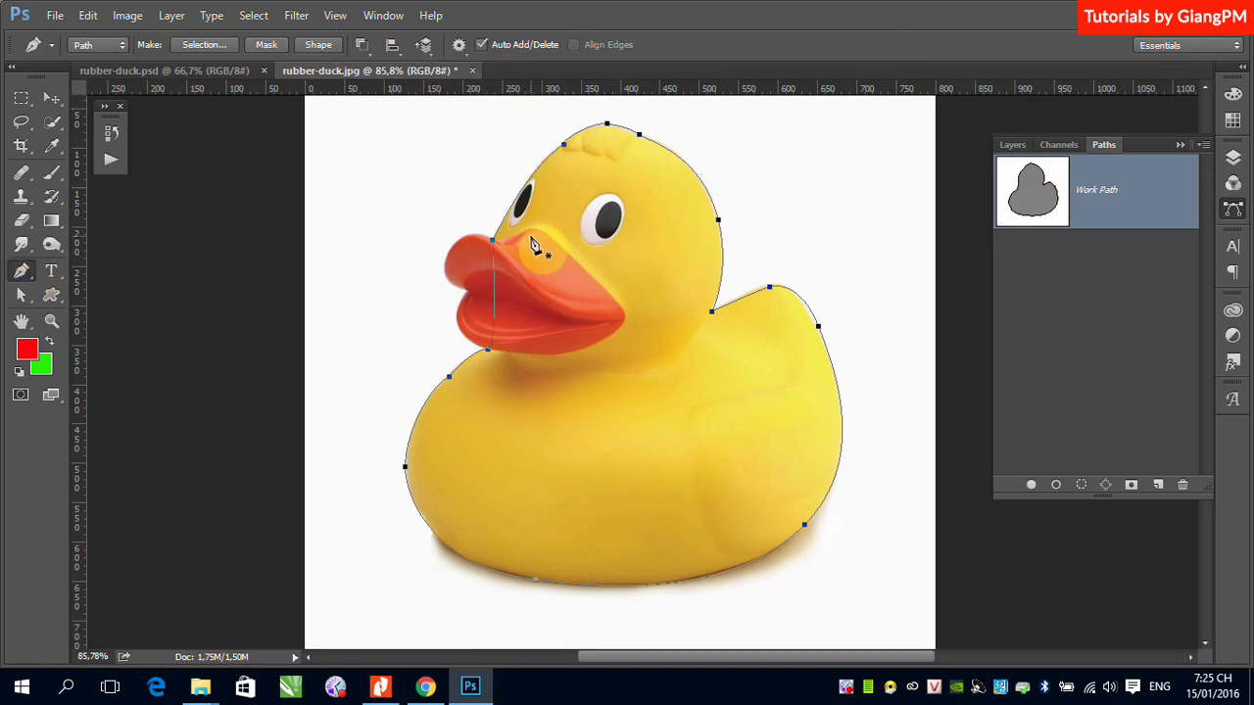
left_click(628, 324)
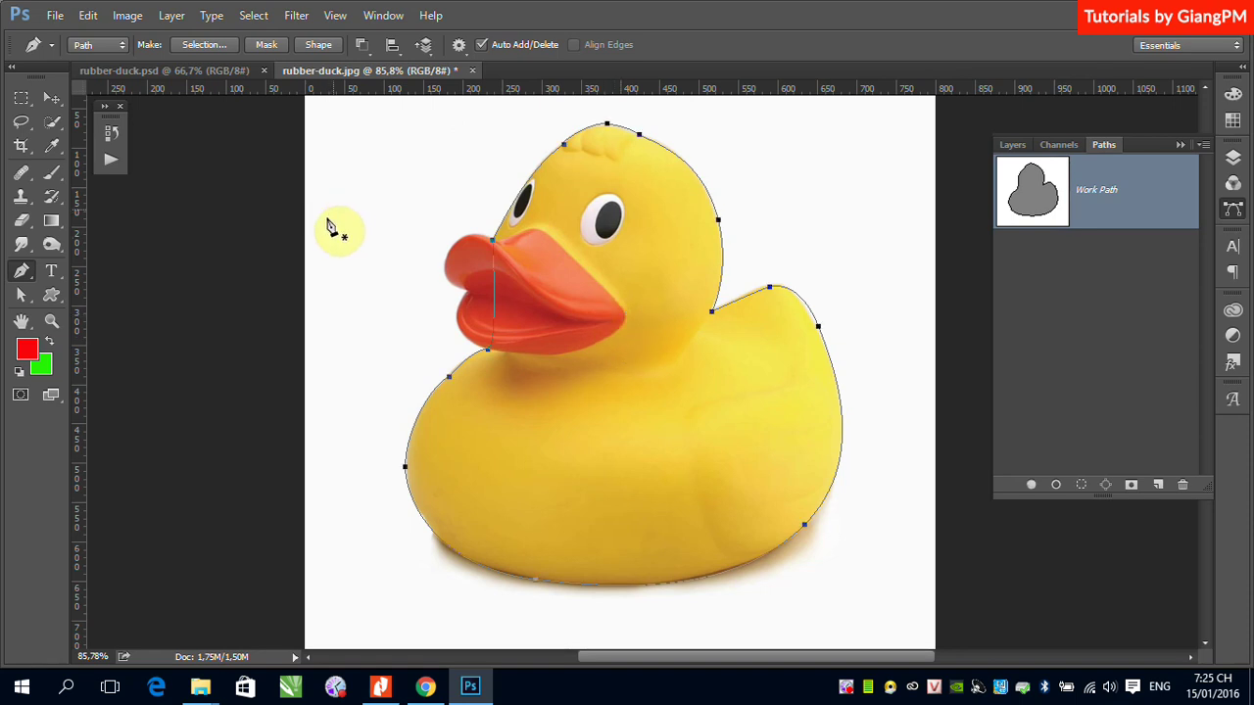
key("v")
left_click(1089, 273)
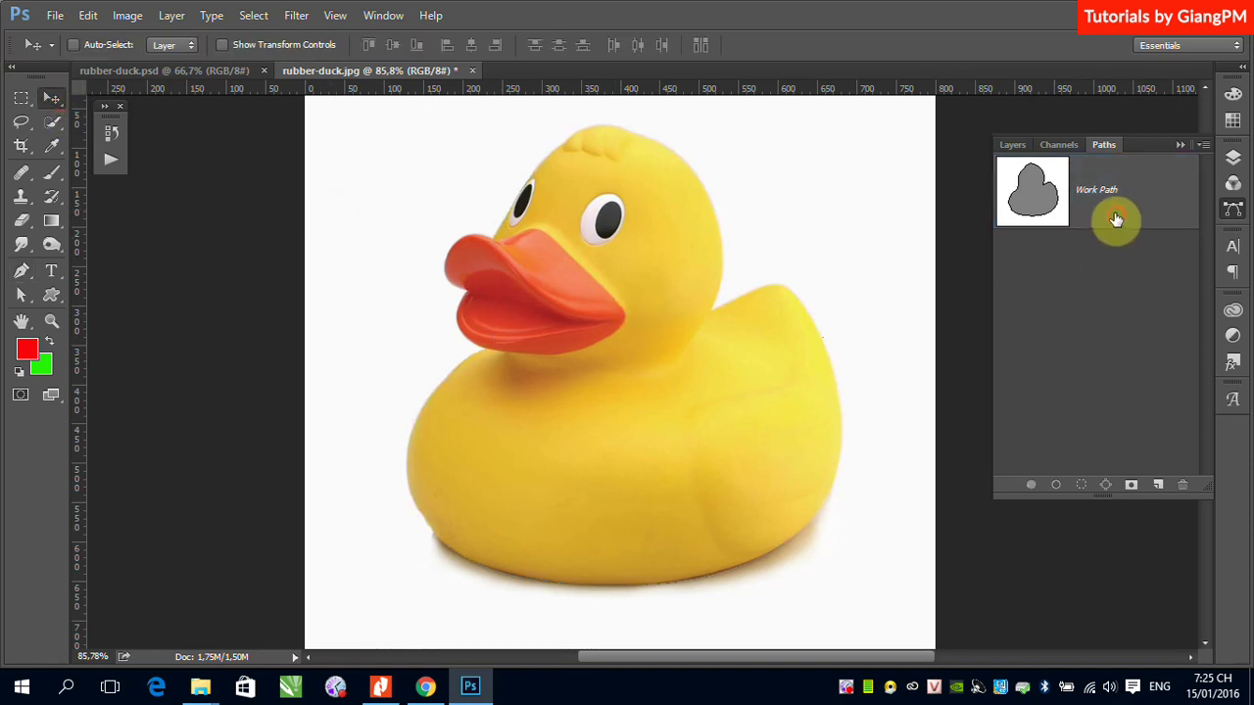
left_click(1069, 212)
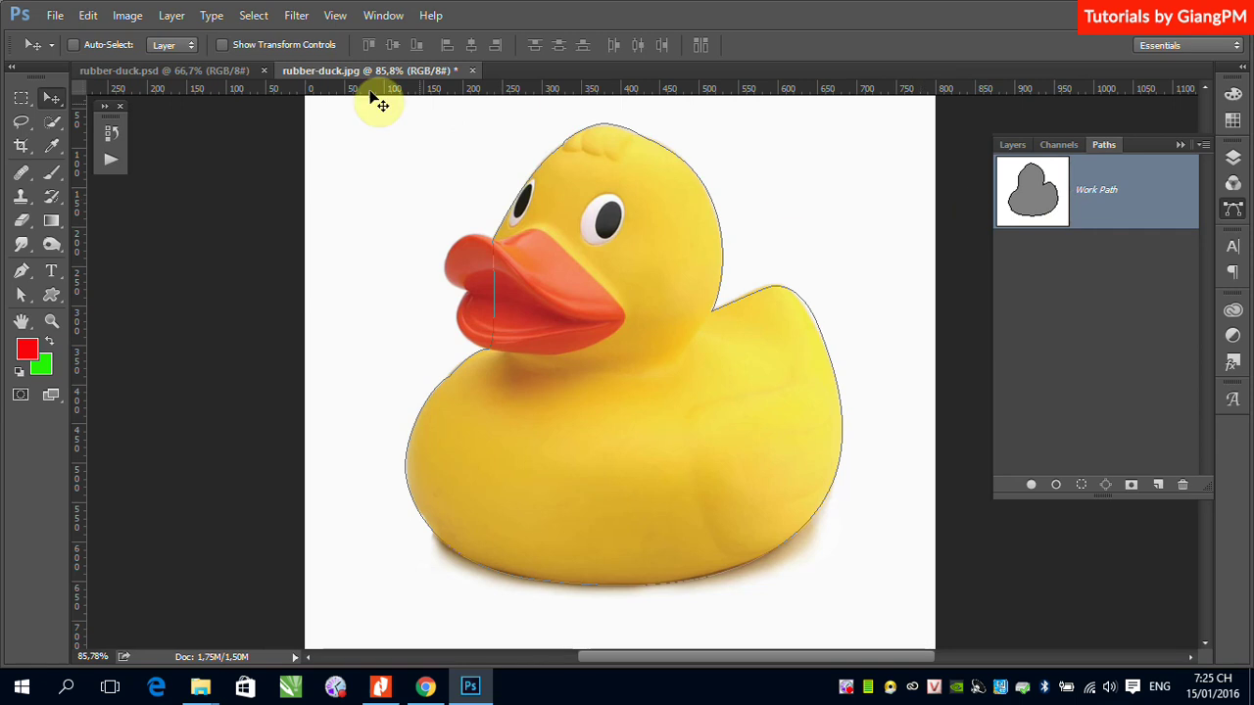
- Reselect the Work Path and drag it to the Paths panel trash
left_click(1127, 310)
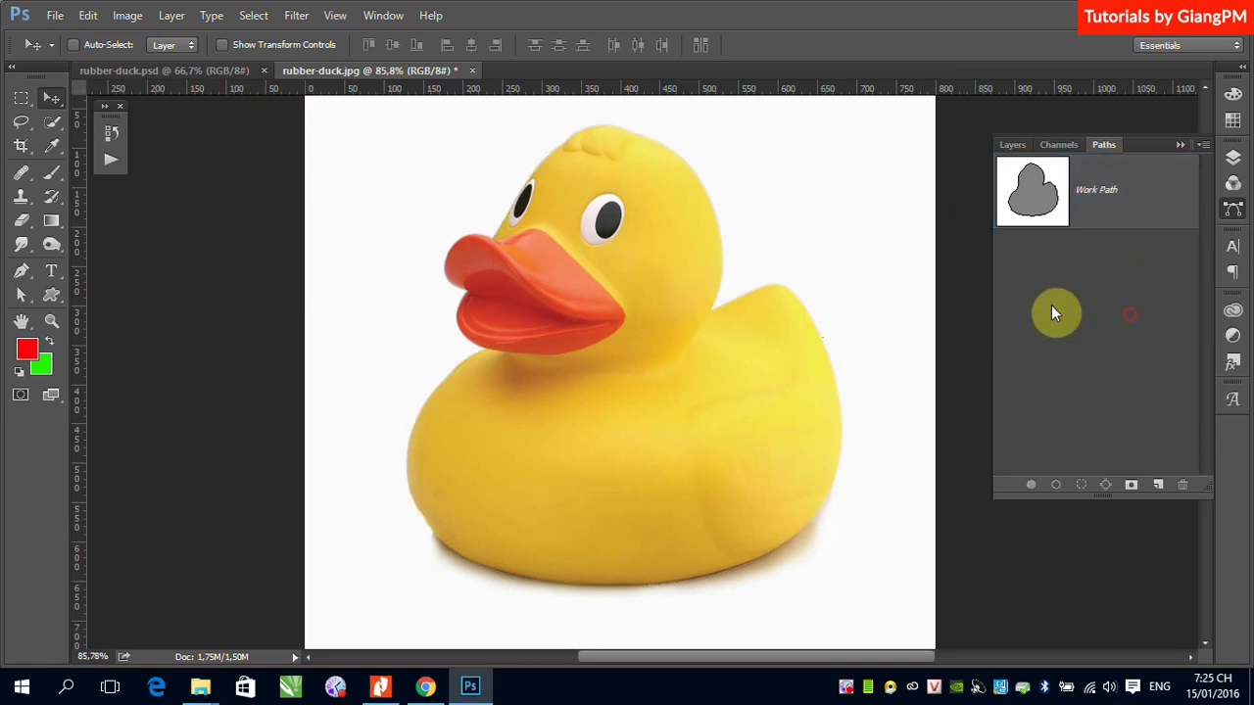
left_click(1068, 218)
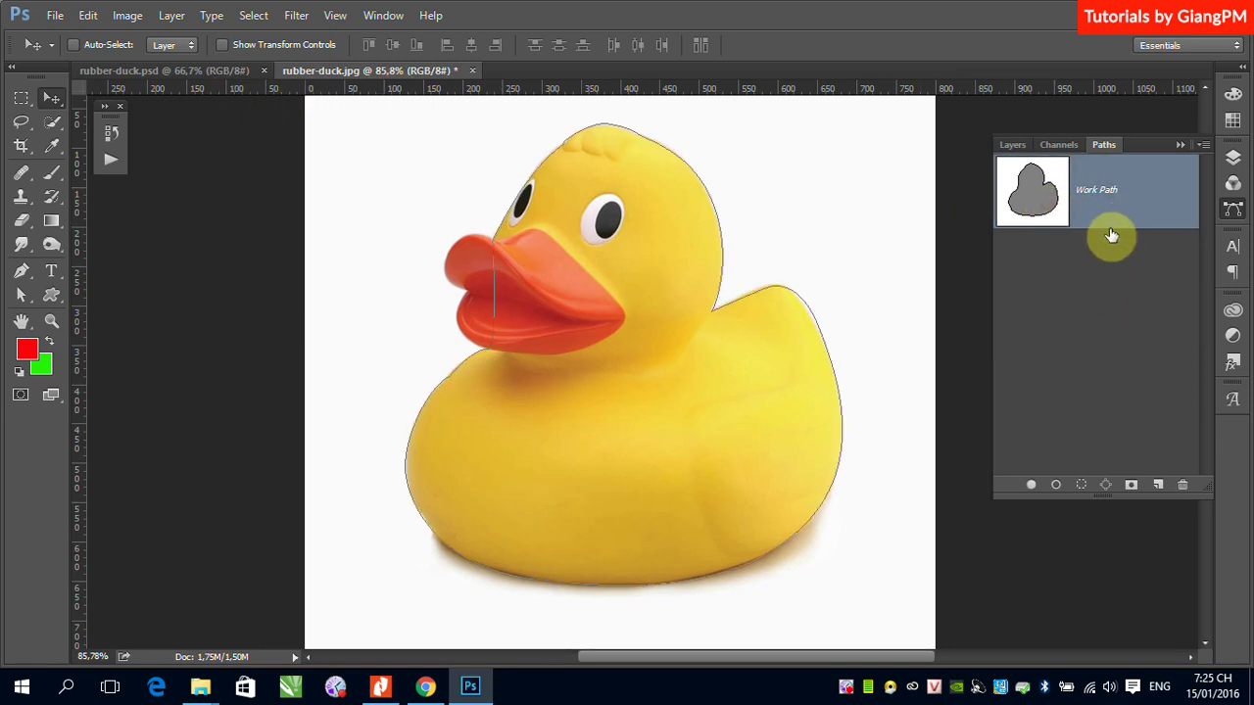
left_click_drag(1147, 210, 1183, 485)
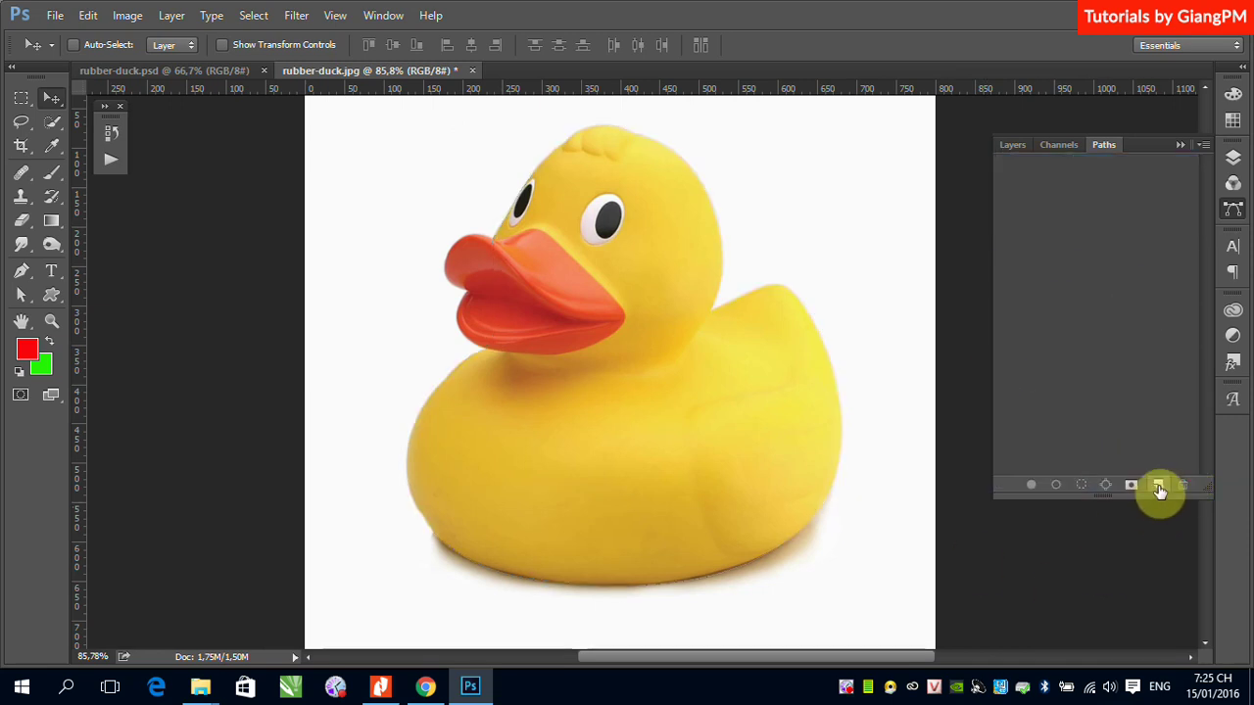
- Set the Pen to Combine Shapes and anchor a path from the beak over the head to the neck
left_click(20, 271)
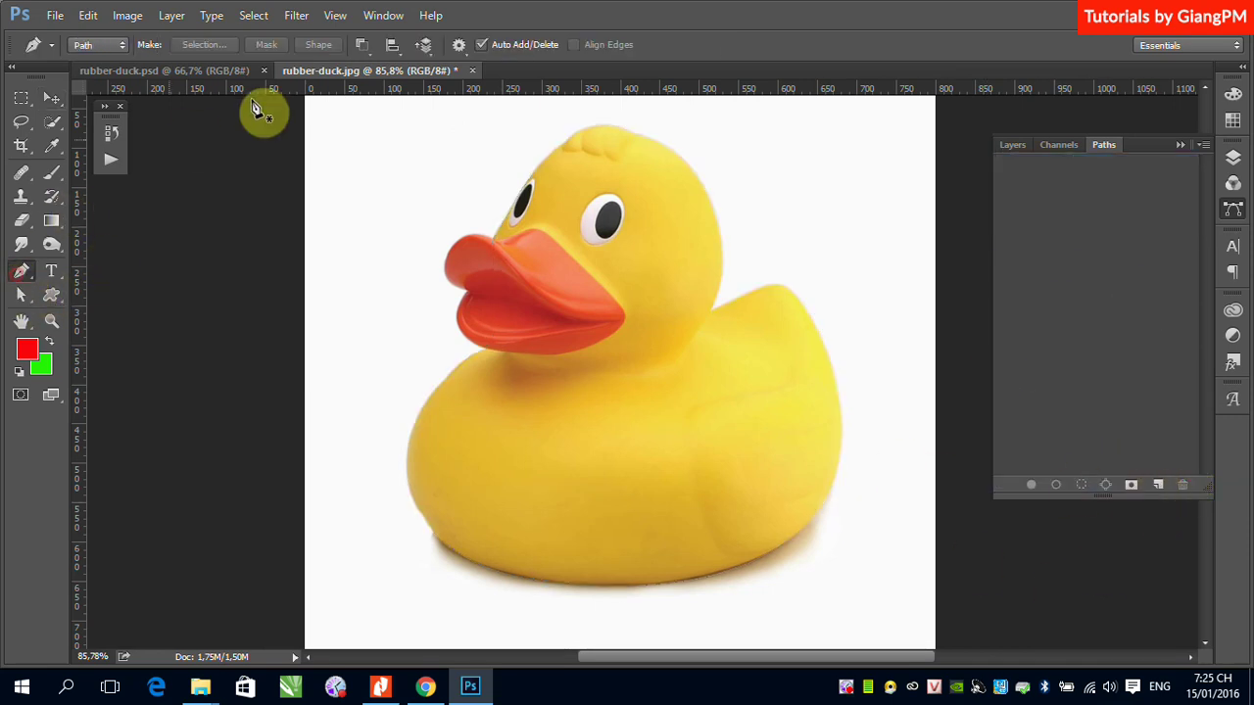
left_click(362, 45)
left_click(411, 87)
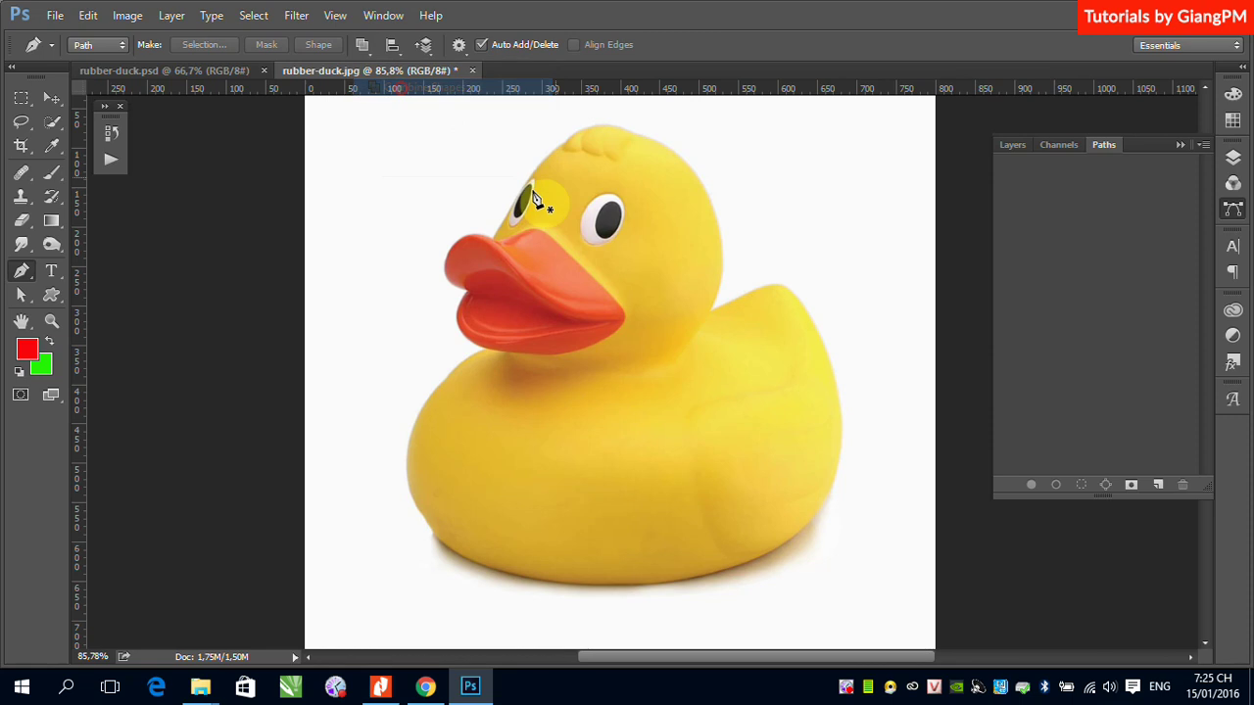
left_click(494, 239)
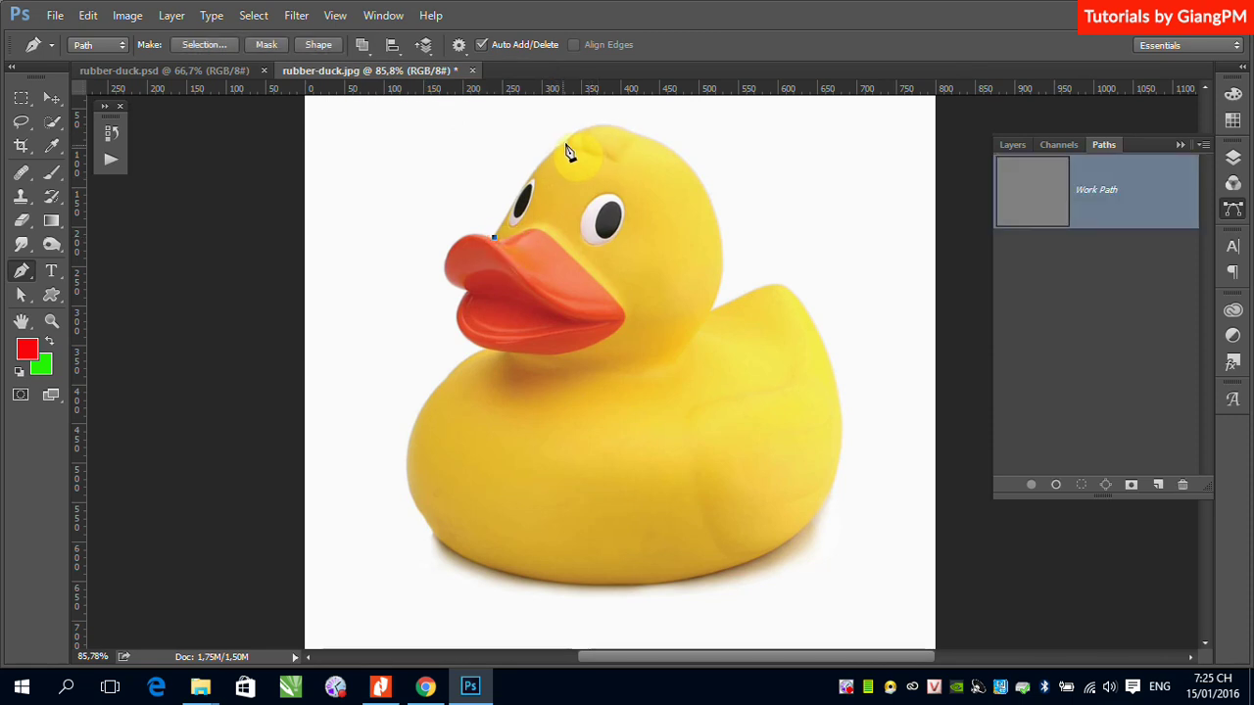
mouse_move(593, 138)
left_mouse_down()
mouse_move(572, 133)
mouse_move(639, 135)
left_mouse_up()
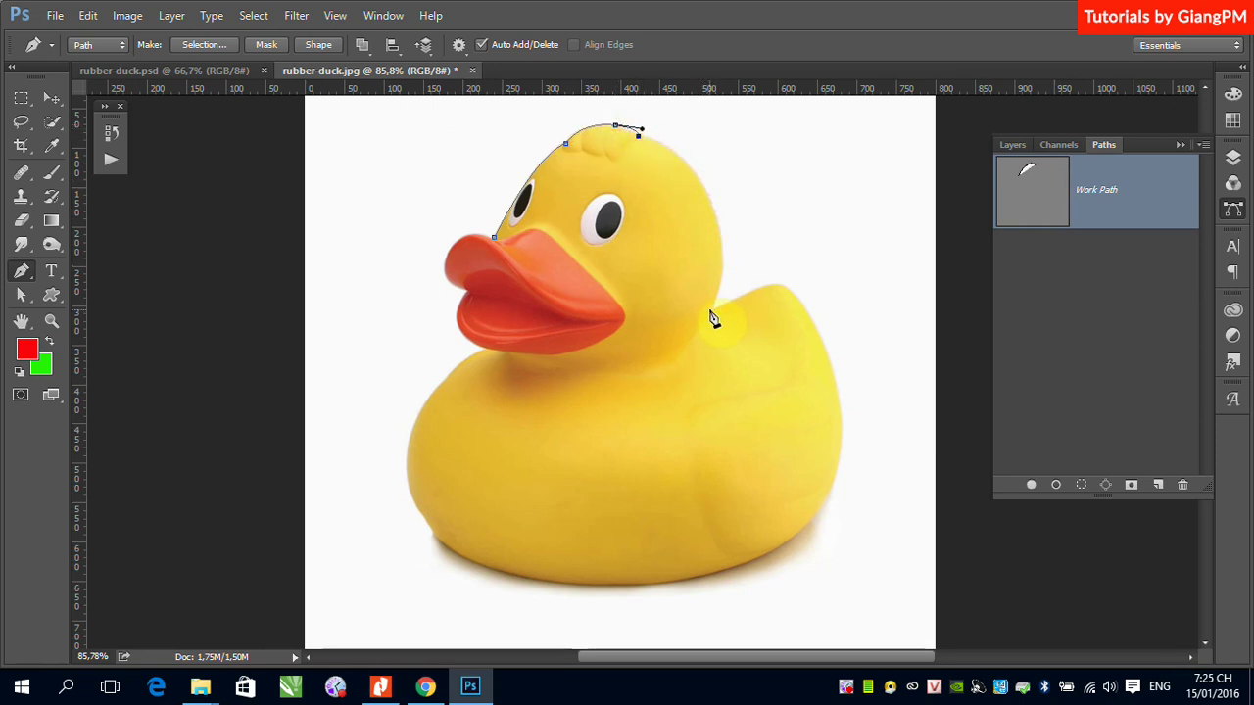
mouse_move(710, 309)
left_mouse_down()
mouse_move(674, 469)
mouse_move(658, 444)
mouse_move(681, 477)
mouse_move(671, 461)
left_mouse_up()
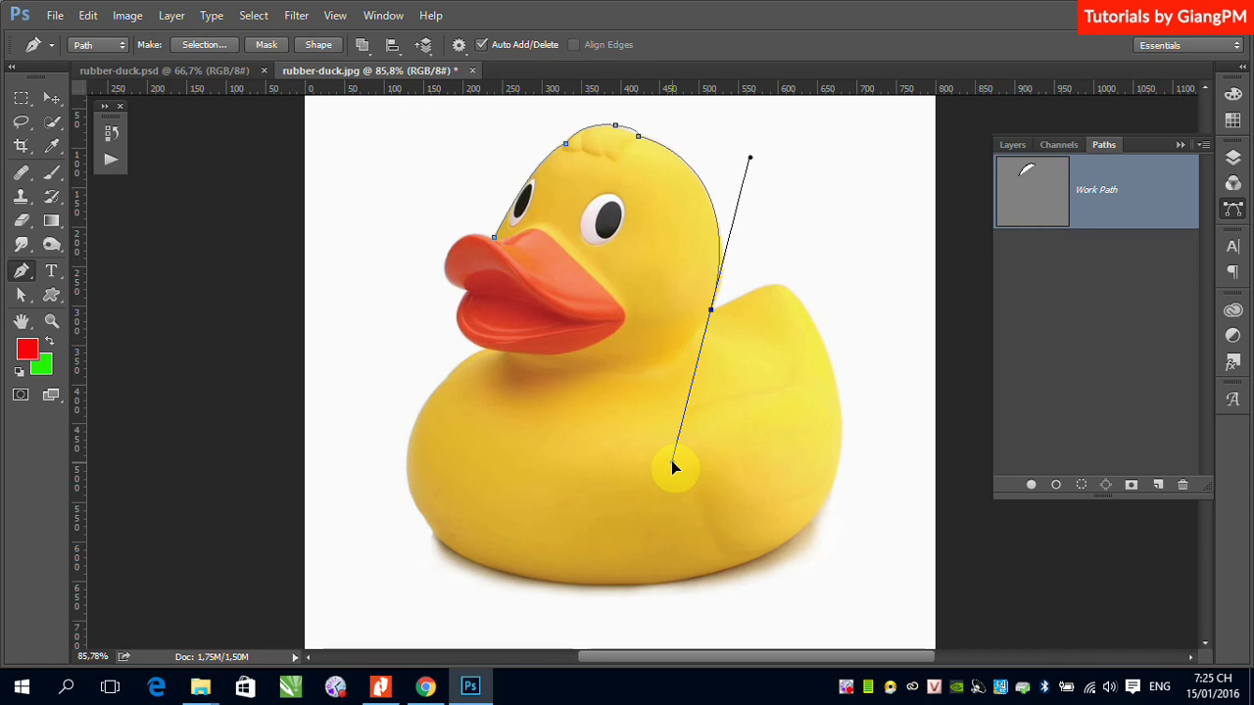
left_click(738, 302)
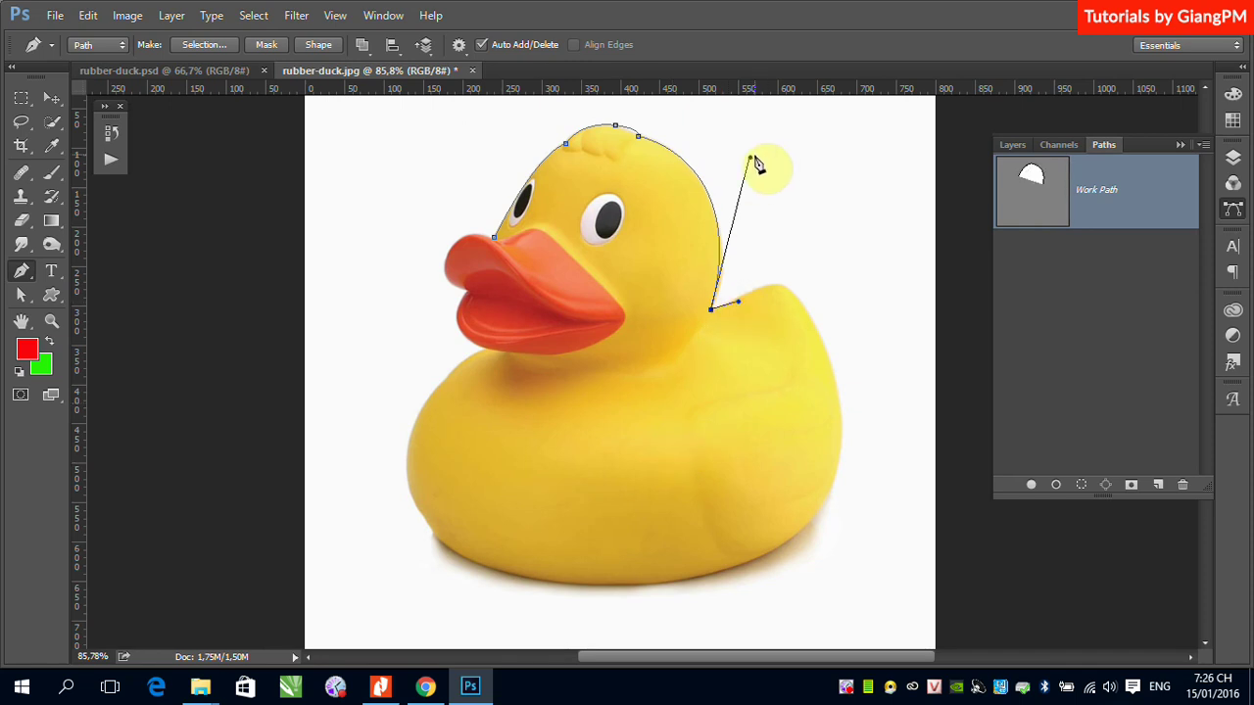
left_click_drag(751, 159, 761, 176)
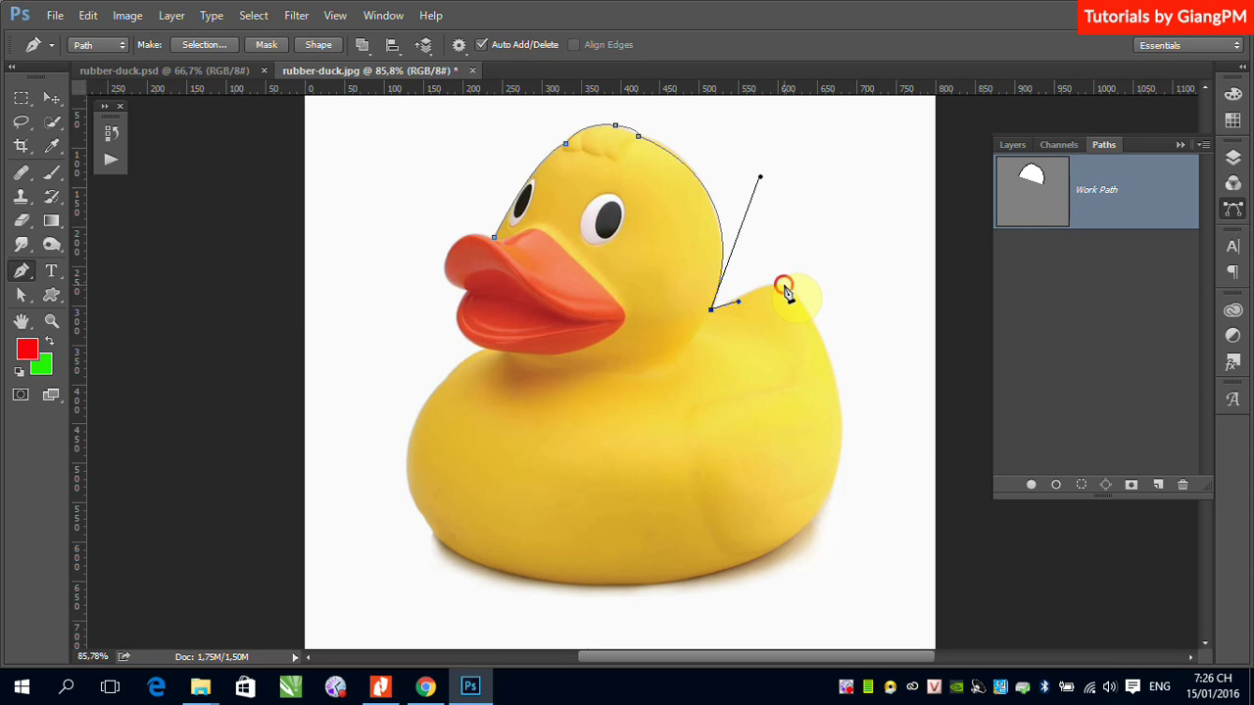
- Continue anchors down the back, along the bottom and chest, around the beak, closing at the start
left_click_drag(784, 286, 802, 292)
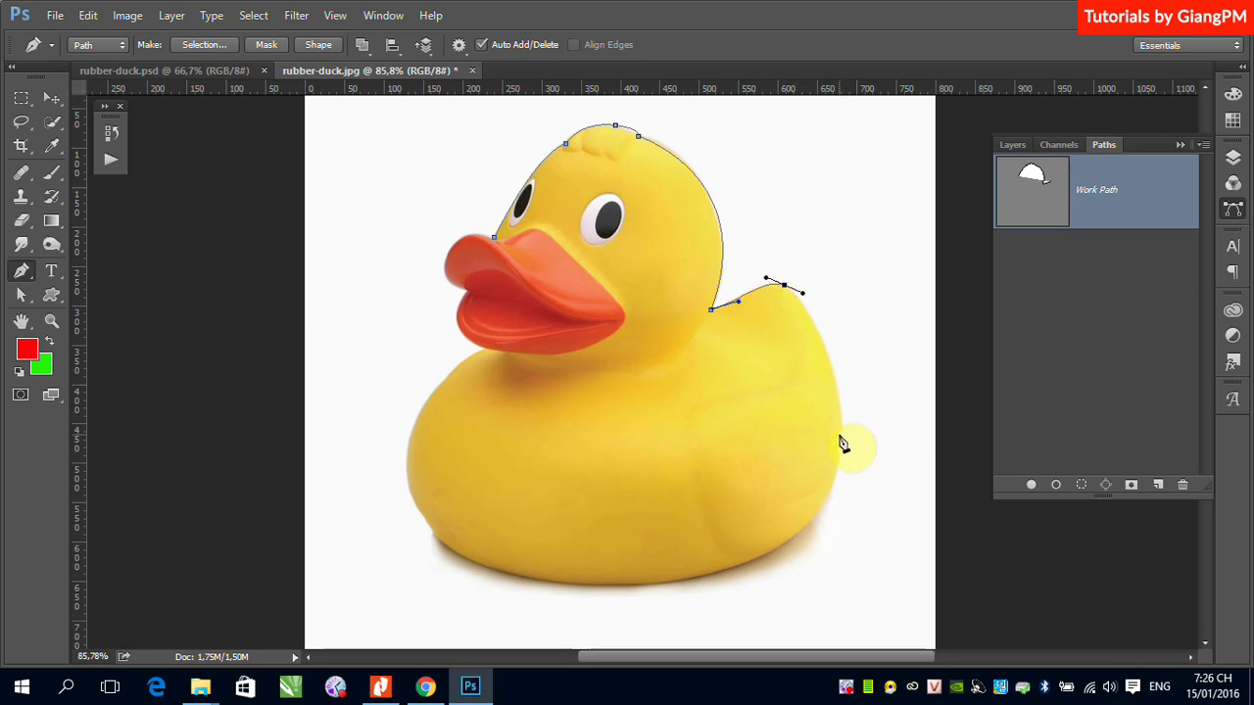
left_click_drag(843, 429, 840, 507)
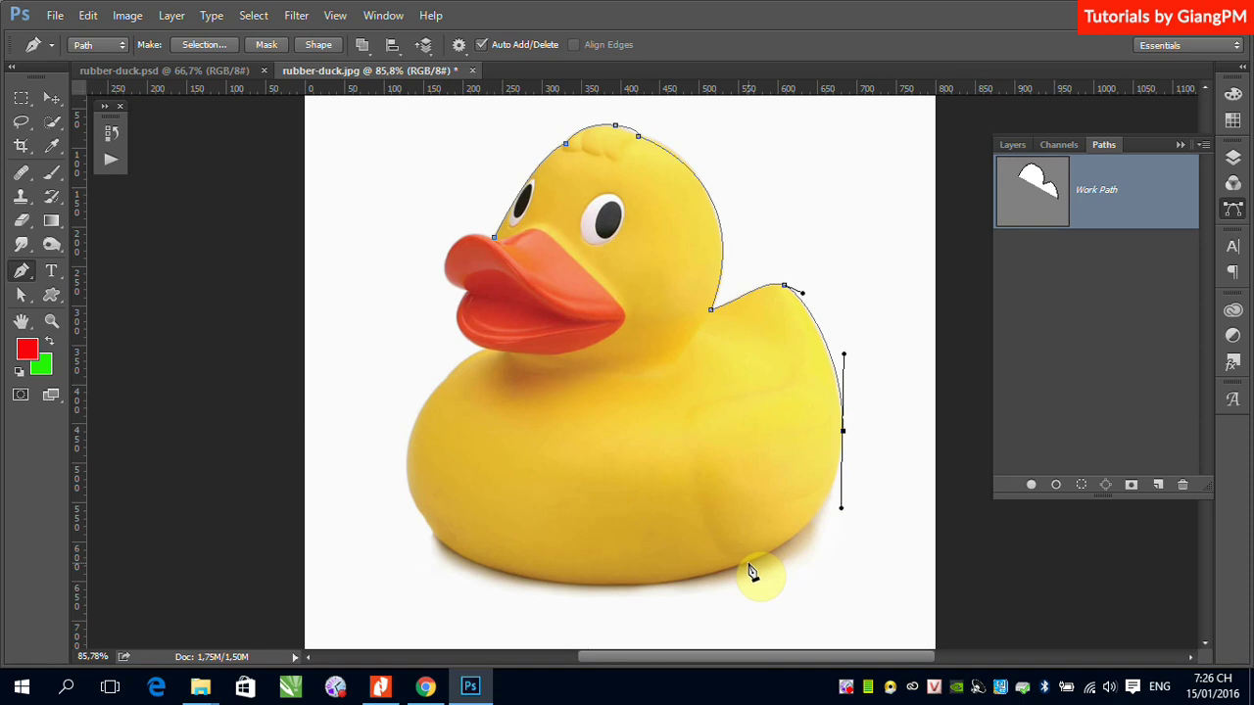
left_click_drag(746, 562, 703, 587)
left_click_drag(484, 563, 363, 529)
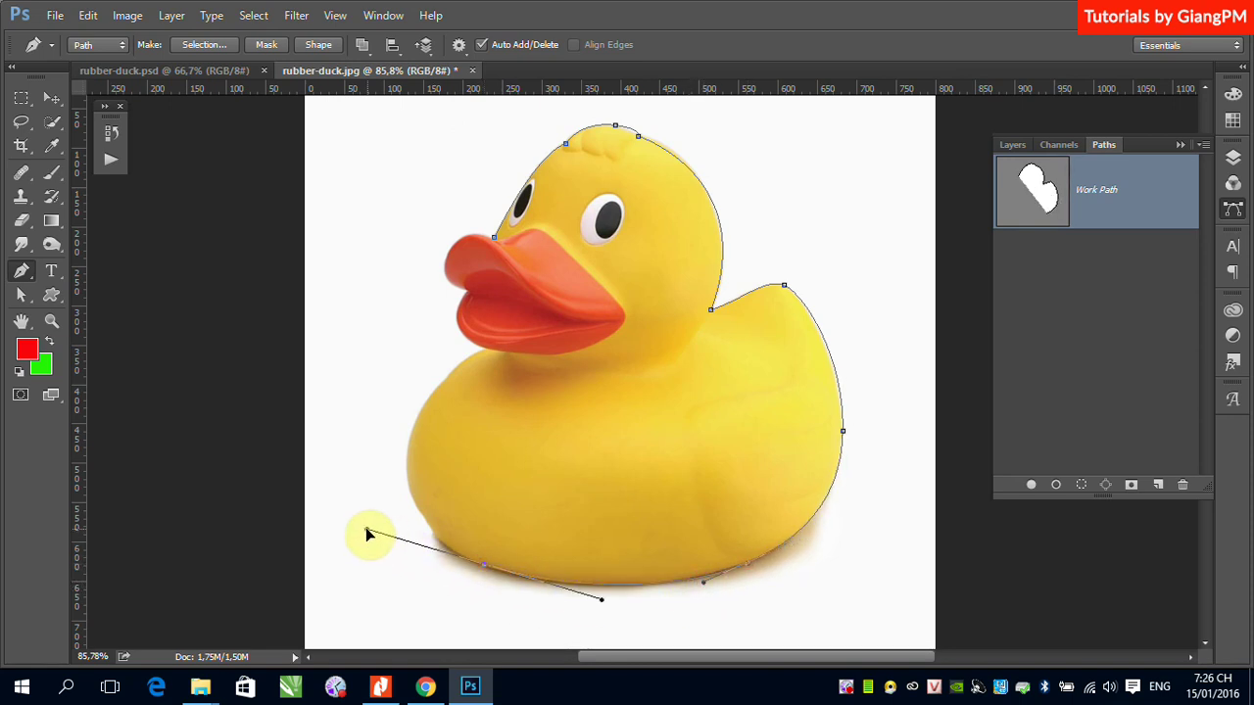
left_click(422, 535)
left_click_drag(407, 446, 415, 397)
left_click(450, 377)
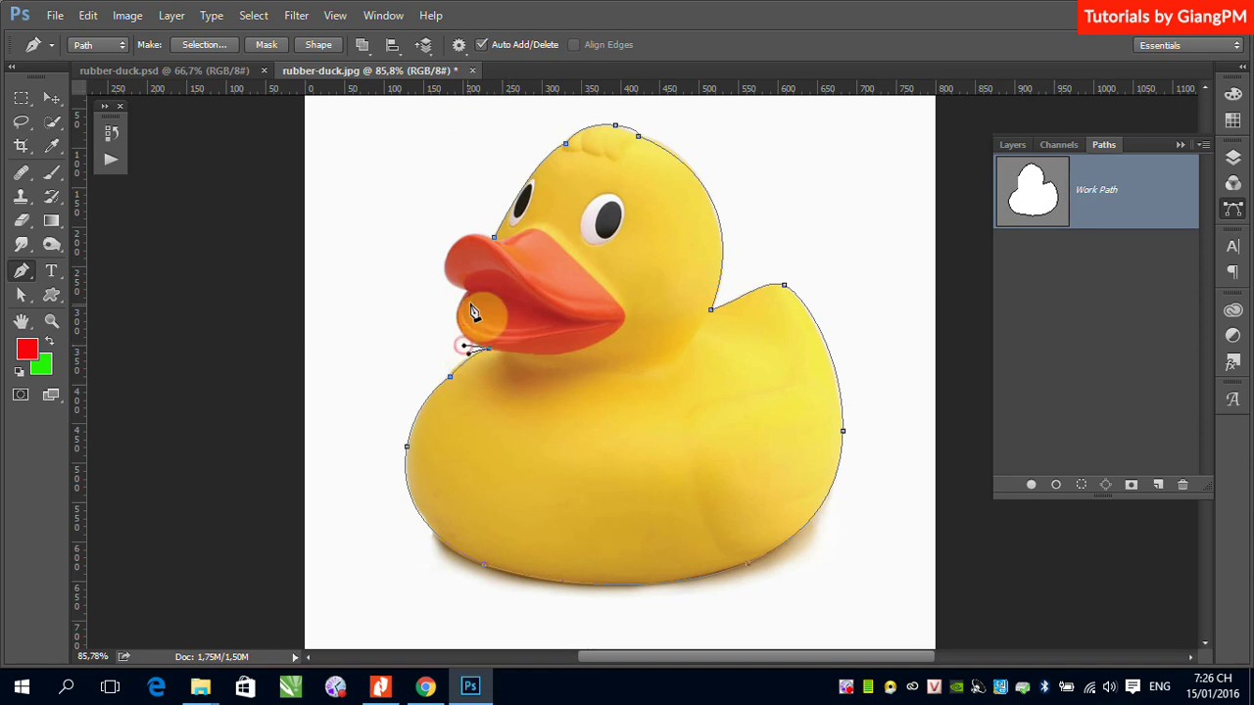
left_click_drag(468, 292, 492, 275)
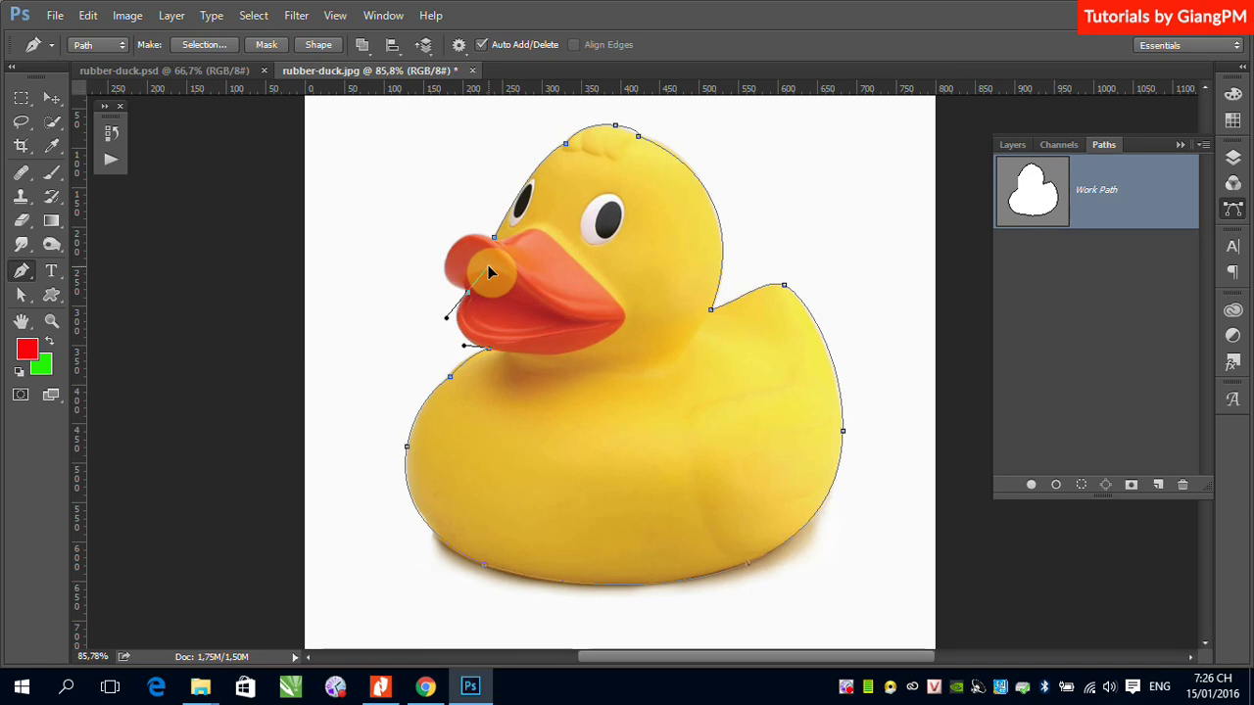
left_click_drag(490, 272, 440, 284)
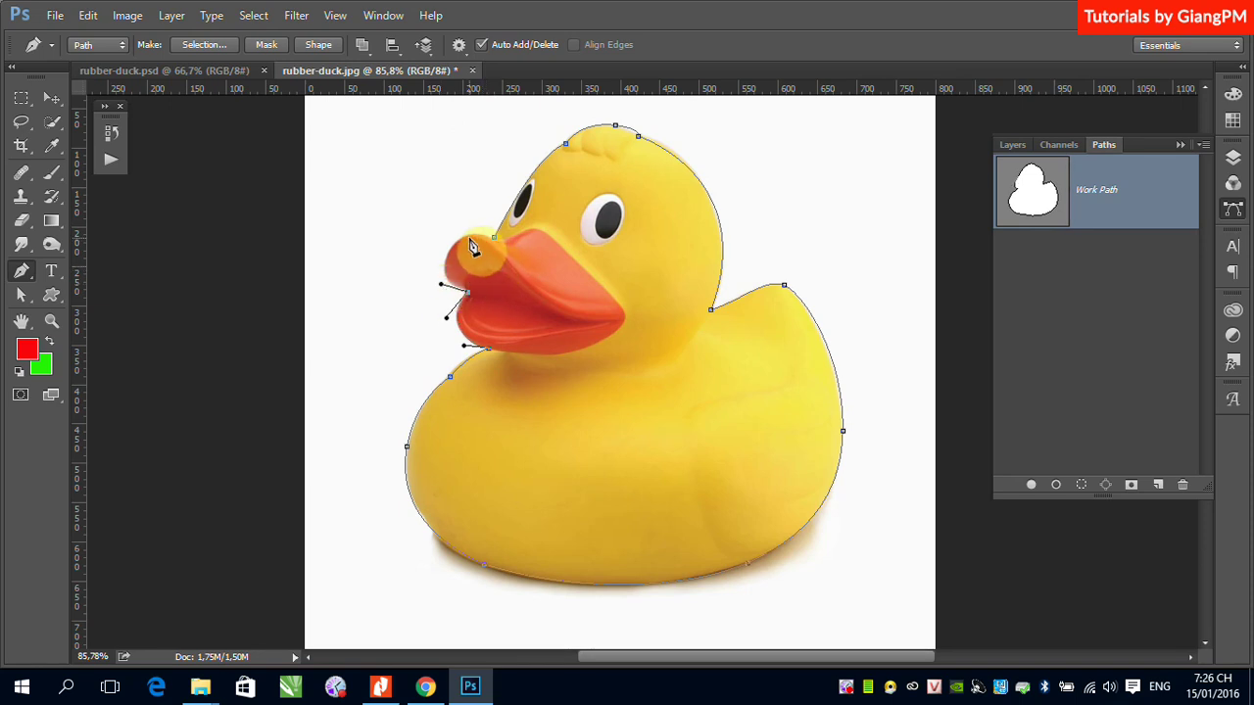
mouse_move(470, 238)
left_mouse_down()
mouse_move(507, 222)
mouse_move(477, 242)
left_mouse_up()
left_click(494, 236)
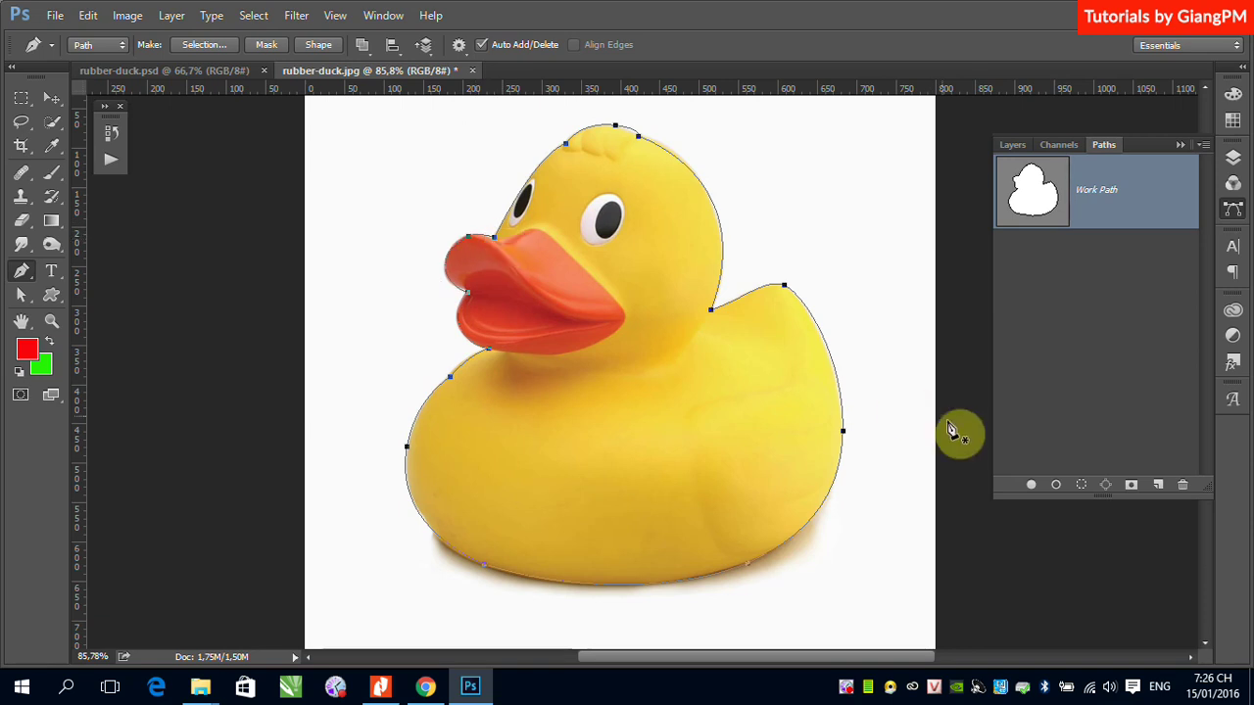
left_click(368, 49)
left_click(397, 106)
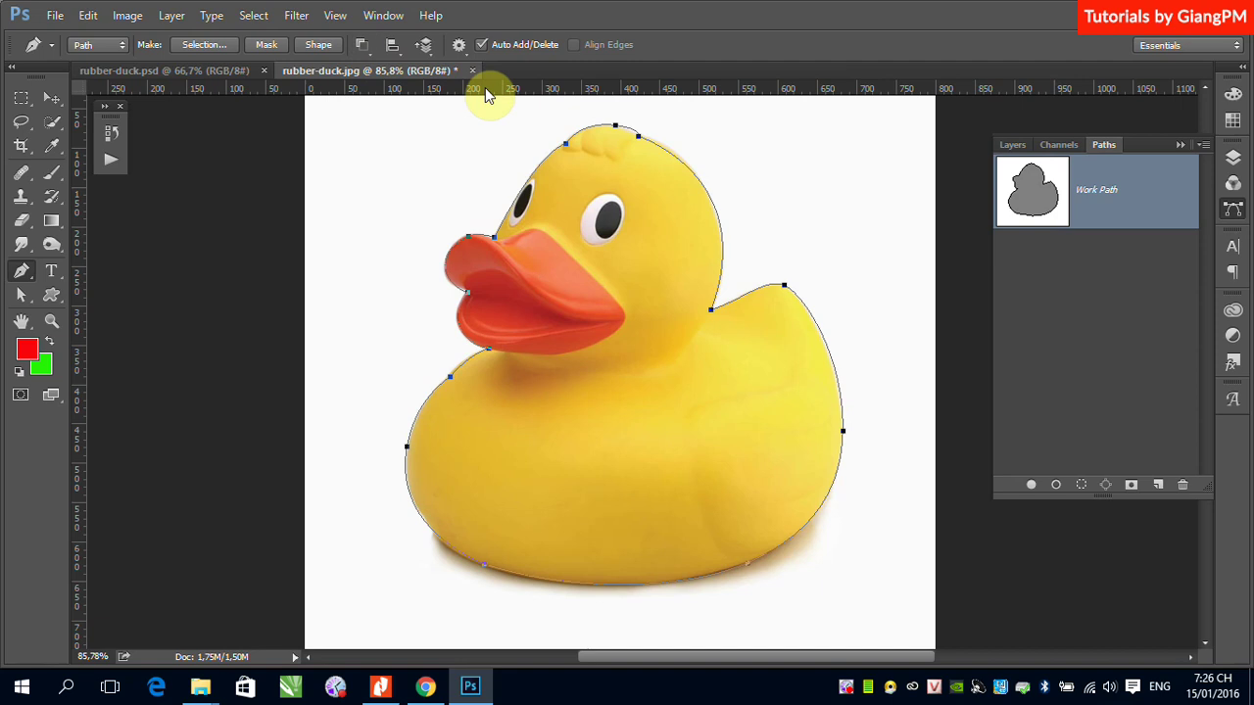
left_click(370, 57)
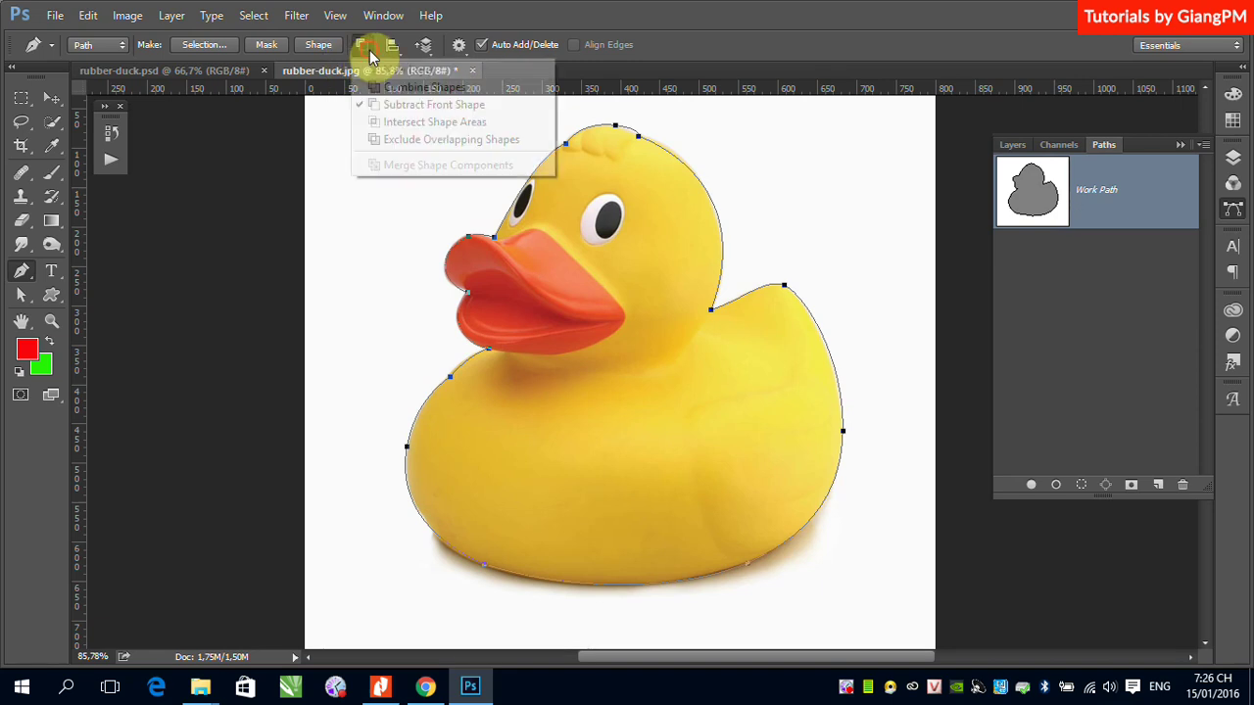
left_click(387, 87)
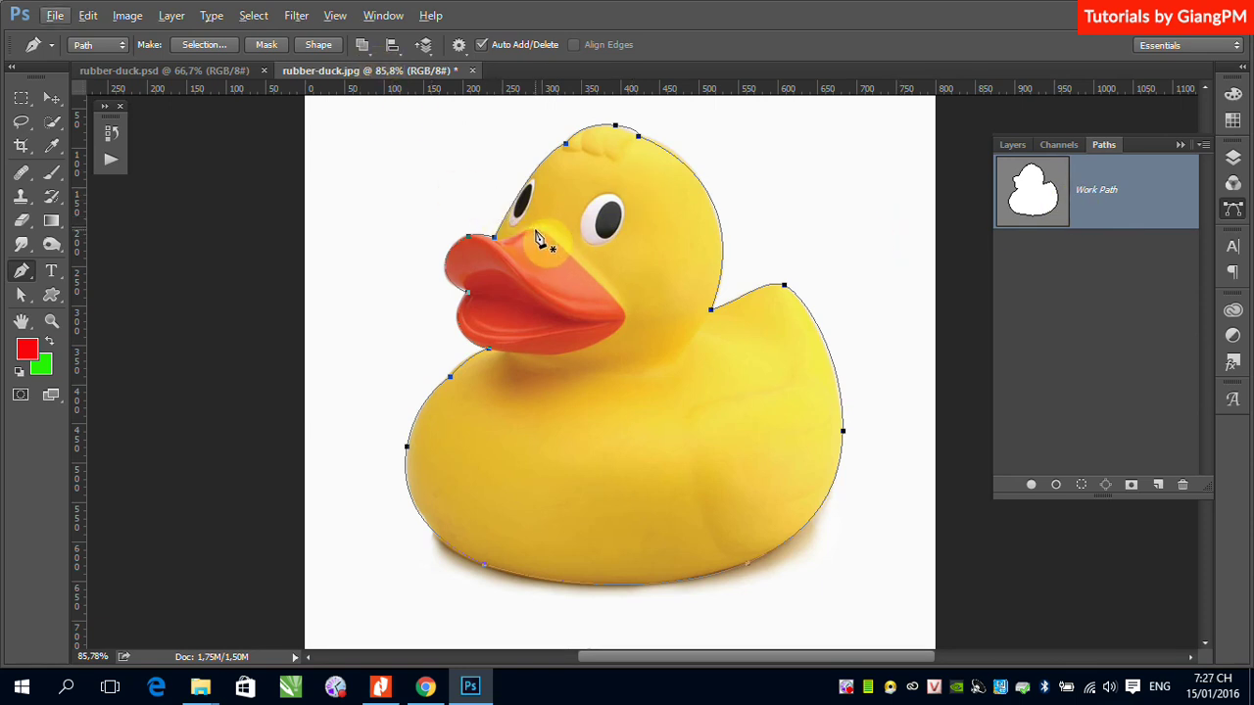
- Trace a new Pen subpath around the orange beak, from its top edge around its lower edge
left_click(535, 232)
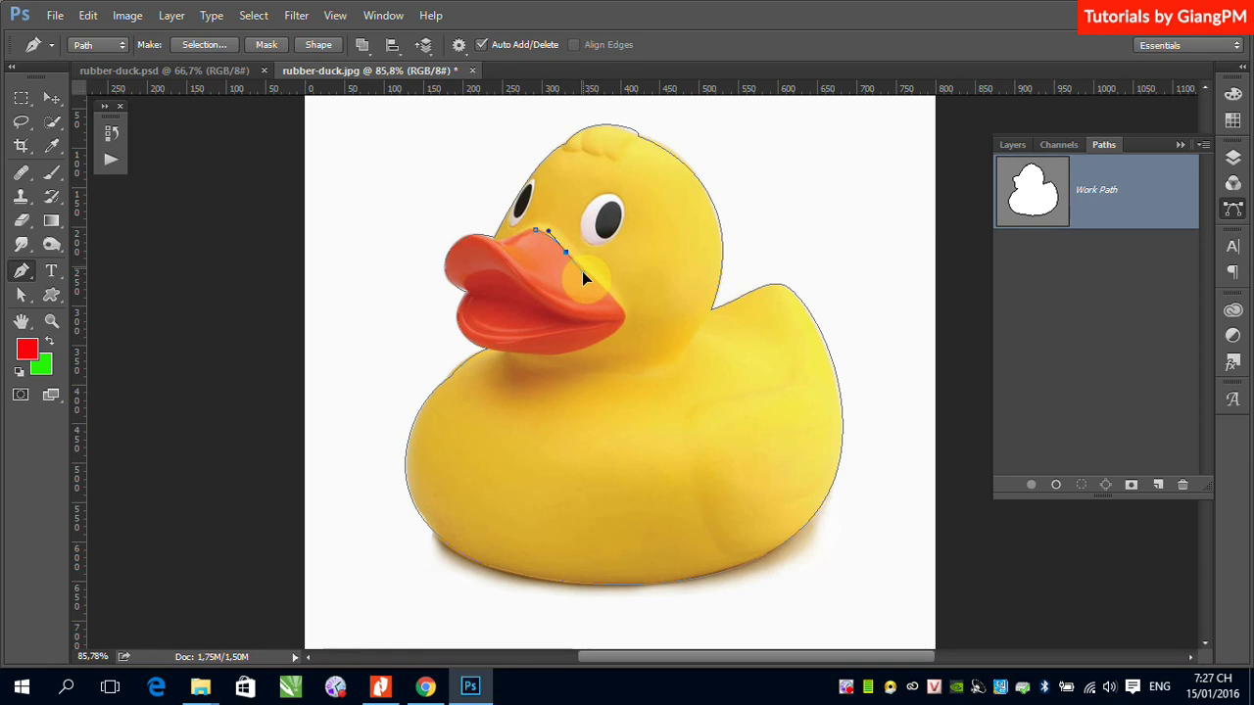
left_click_drag(579, 265, 586, 281)
left_click(585, 268)
left_click(609, 295)
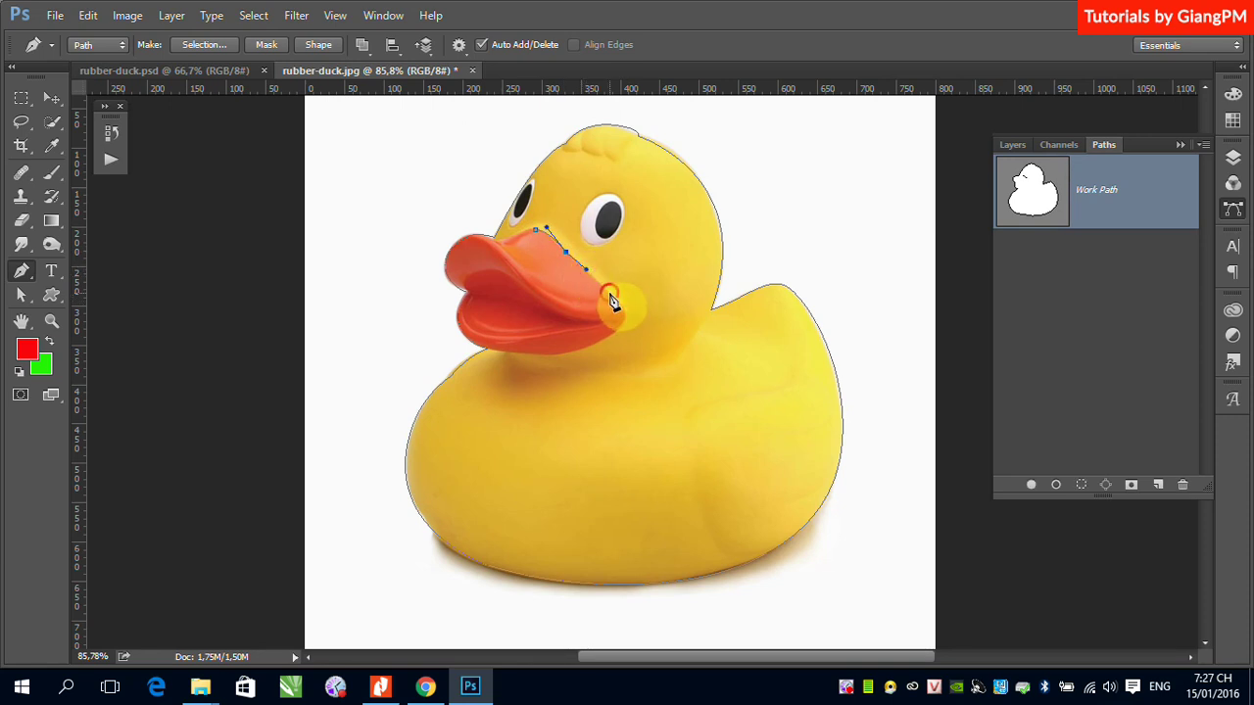
left_click(620, 303)
left_click_drag(625, 313, 618, 332)
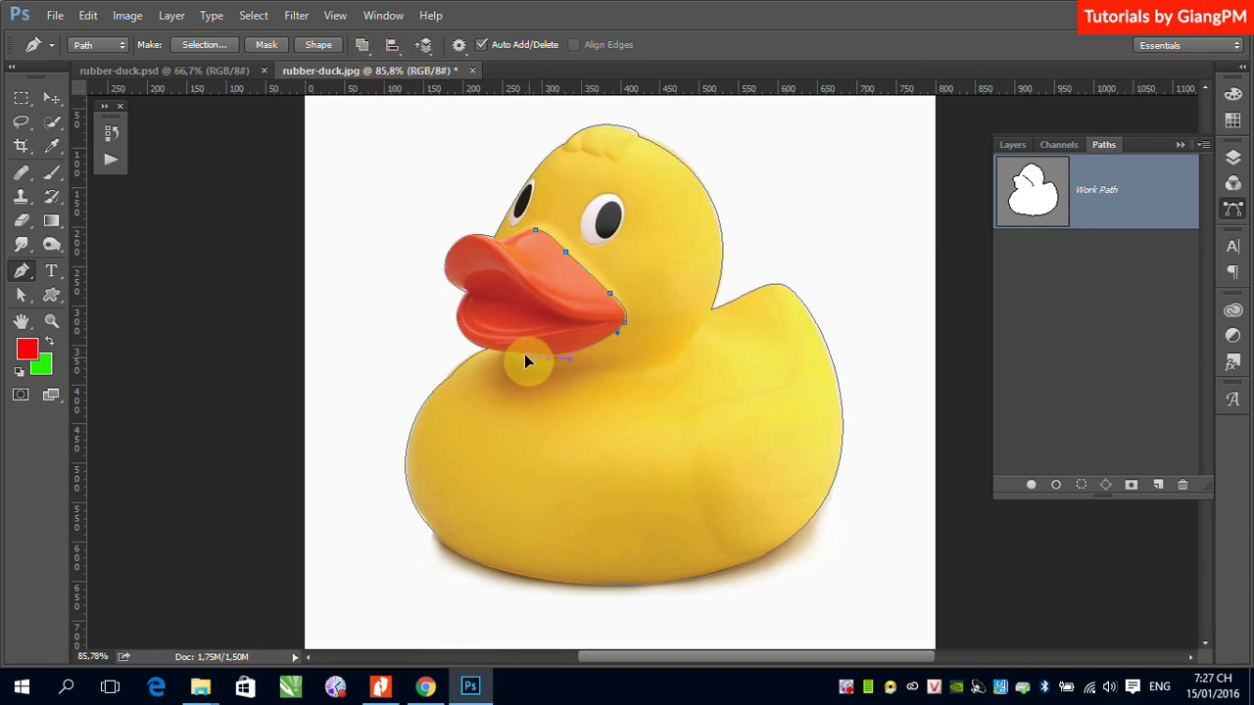
left_click_drag(578, 351, 520, 358)
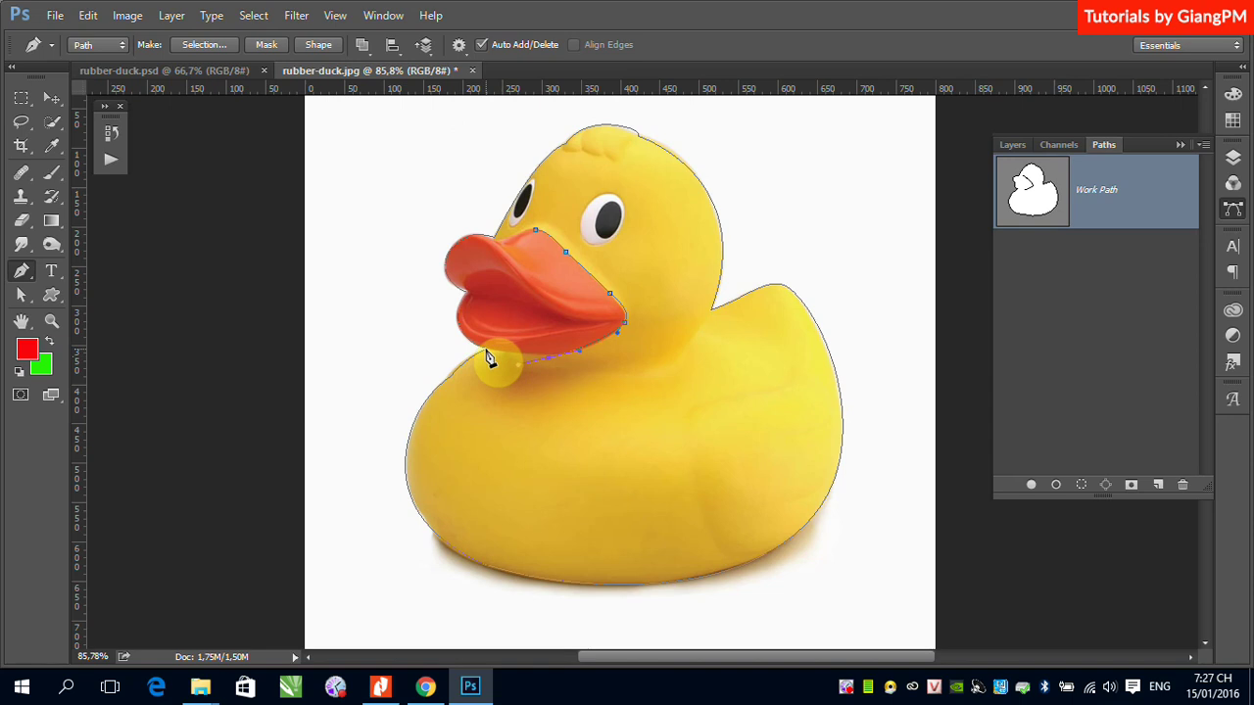
left_click(487, 350)
mouse_move(472, 293)
left_mouse_down()
mouse_move(490, 294)
mouse_move(502, 263)
mouse_move(442, 271)
left_mouse_up()
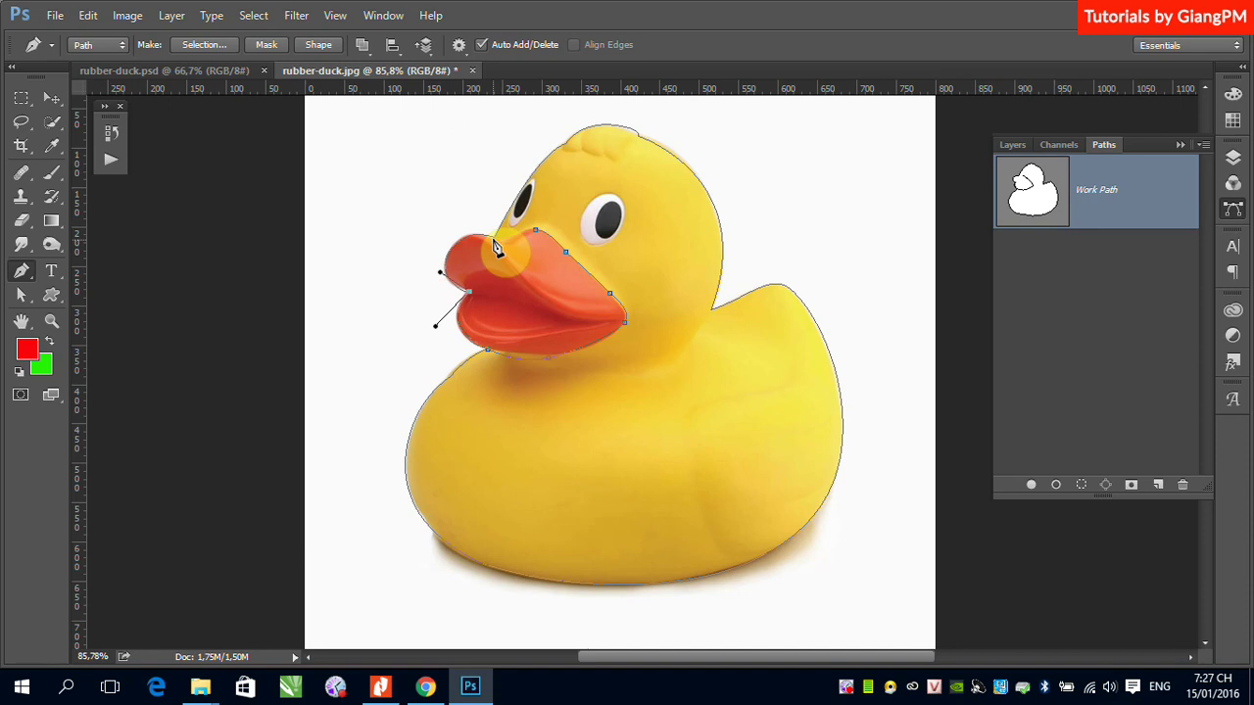
mouse_move(502, 245)
left_mouse_down()
mouse_move(557, 289)
mouse_move(549, 230)
left_mouse_up()
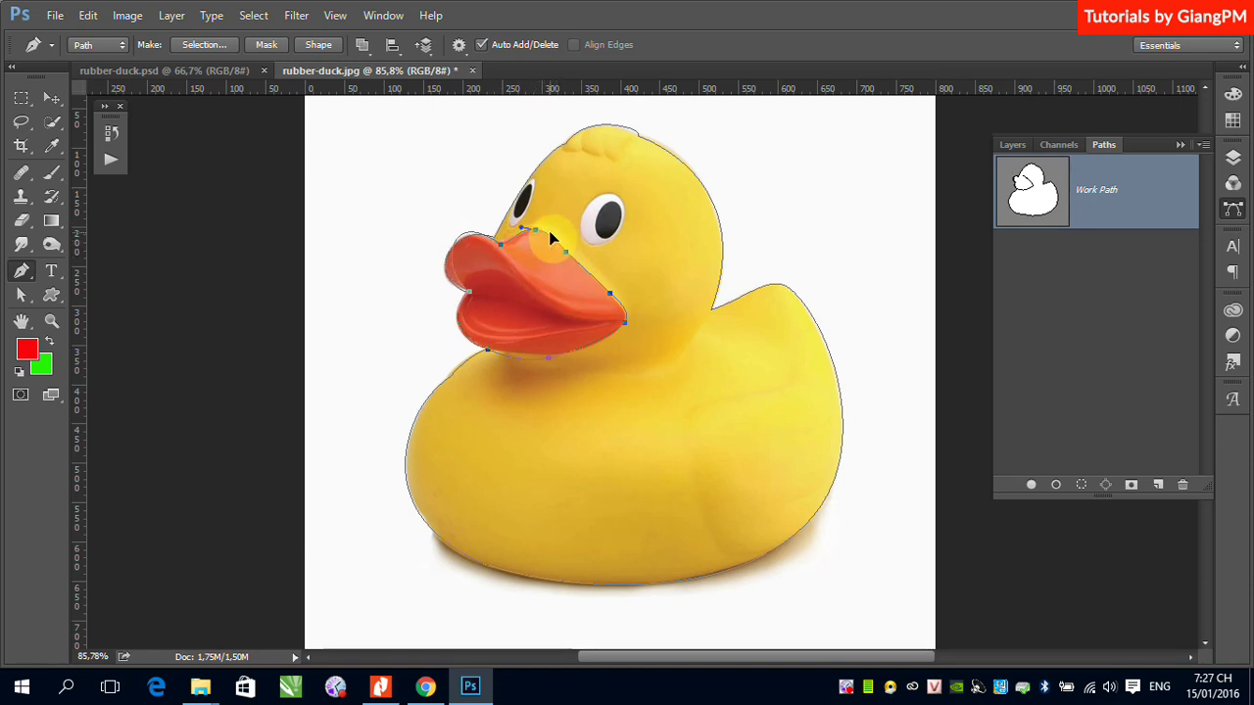
- Refine the beak outline: clear the top anchor's handles, add anchors, and pull the left point outward
left_click(21, 295)
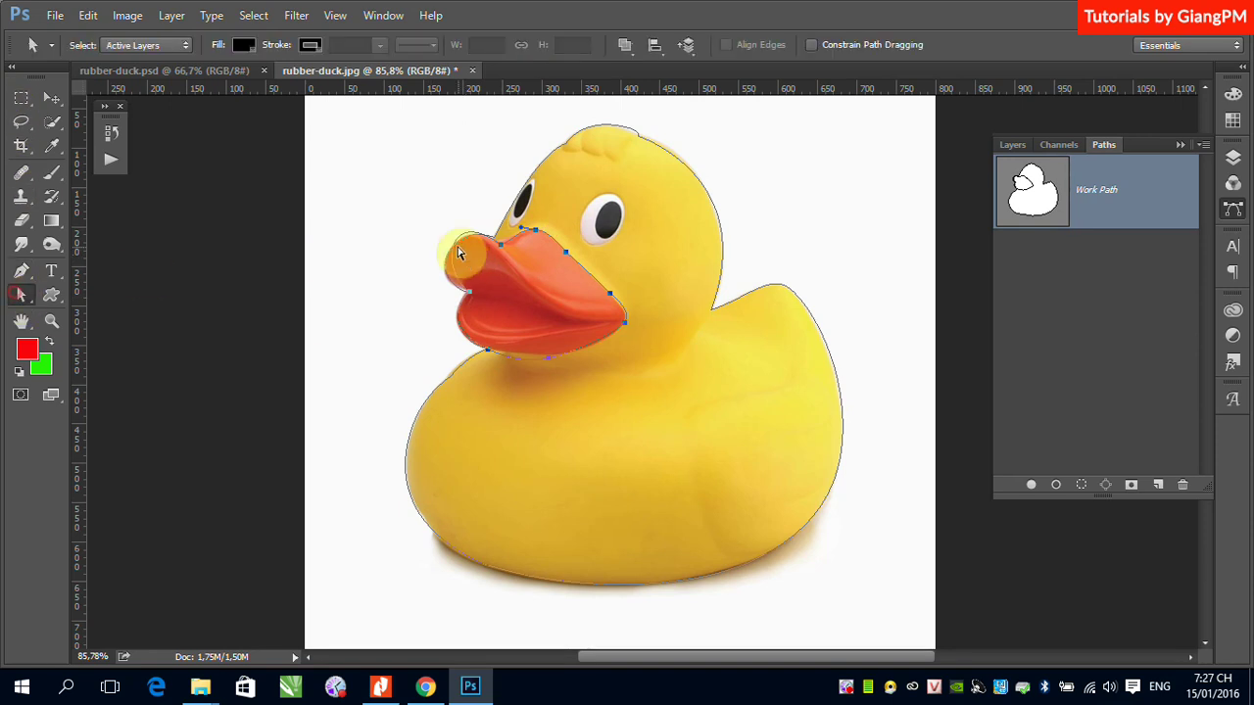
left_click(453, 249)
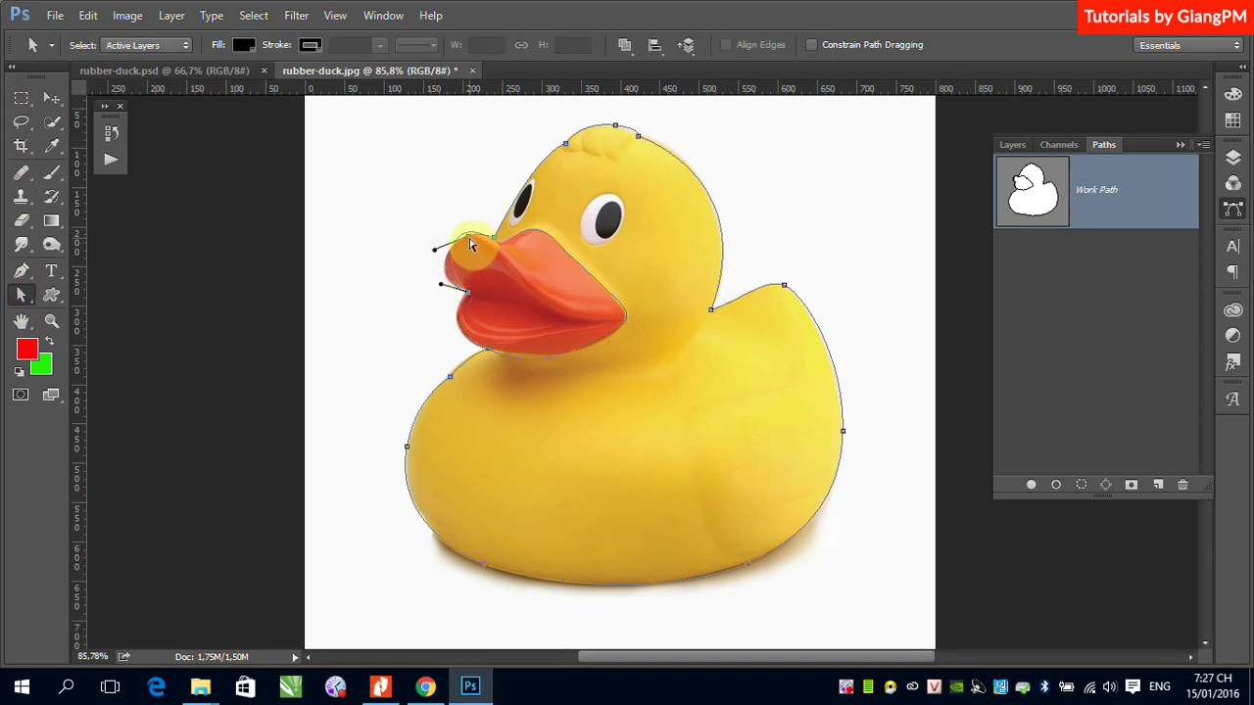
left_click(497, 242)
left_click(448, 260)
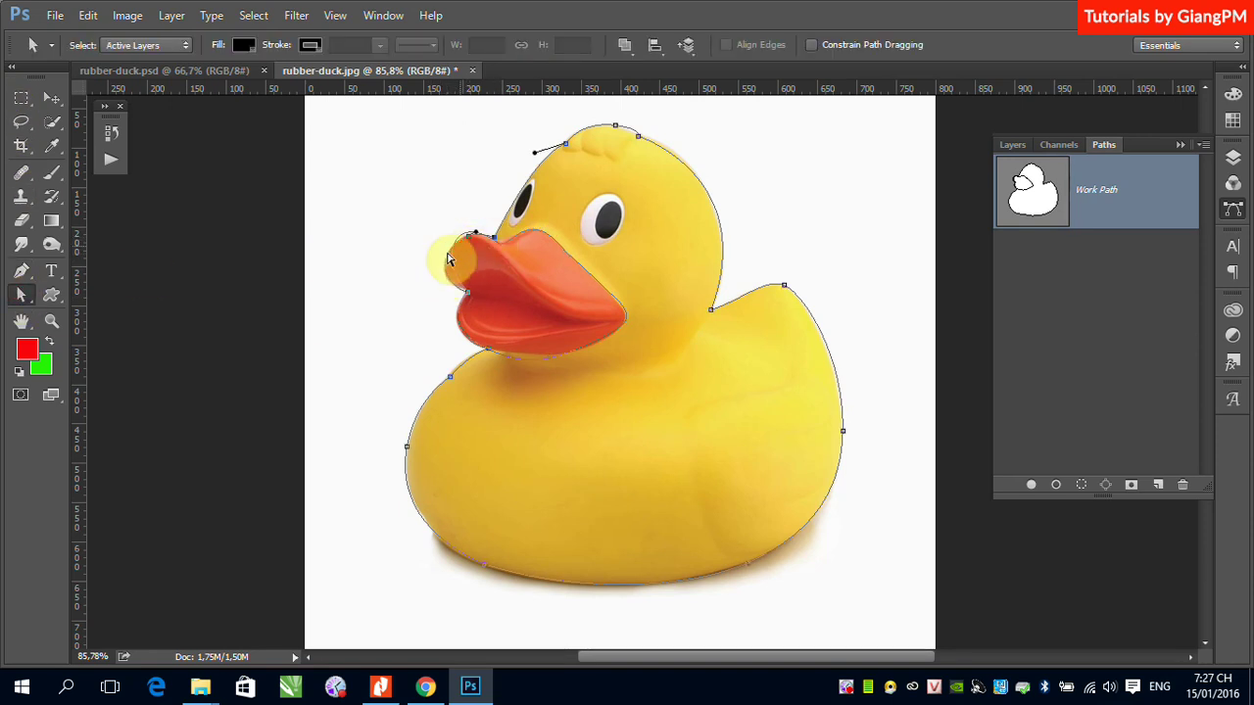
left_click(26, 272)
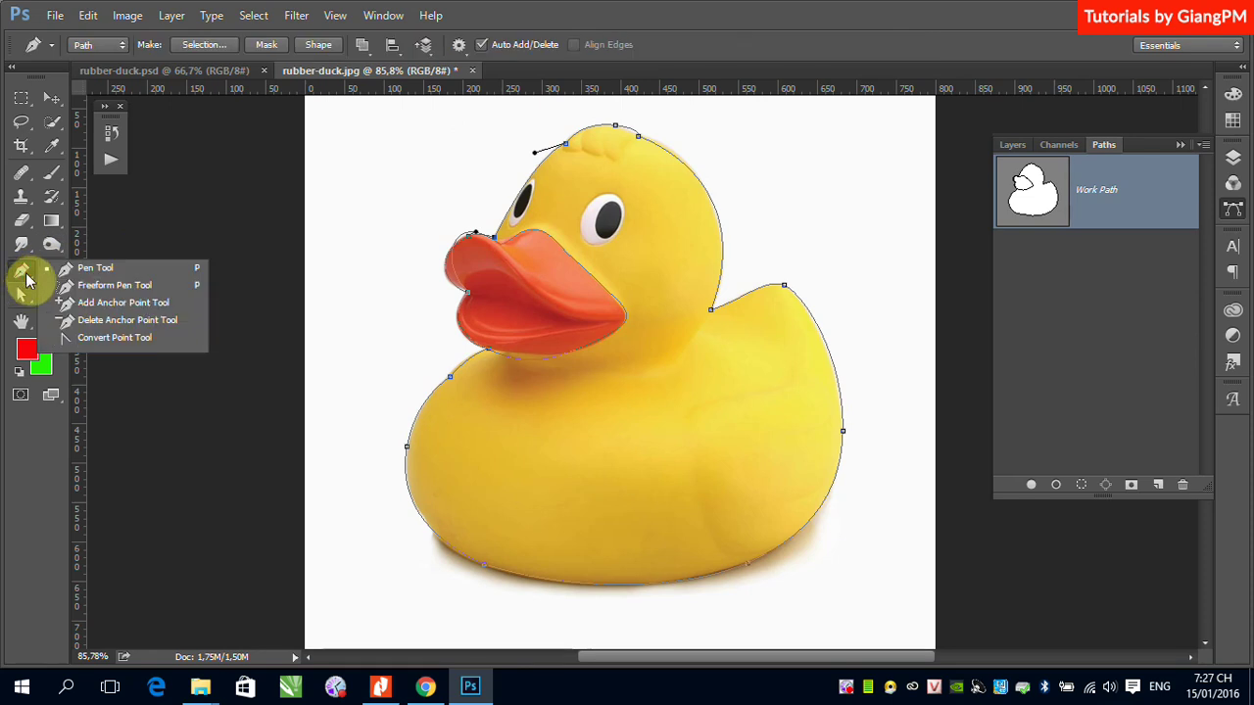
left_click(88, 299)
left_click(457, 249)
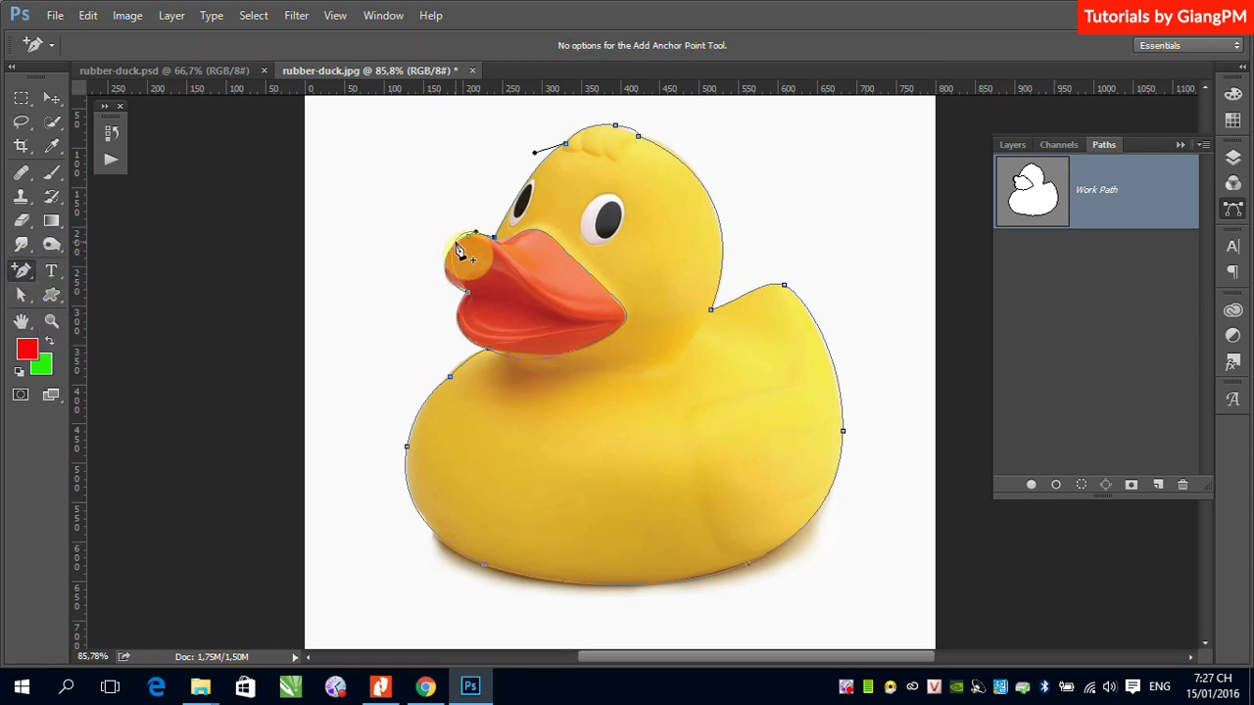
left_click(461, 240)
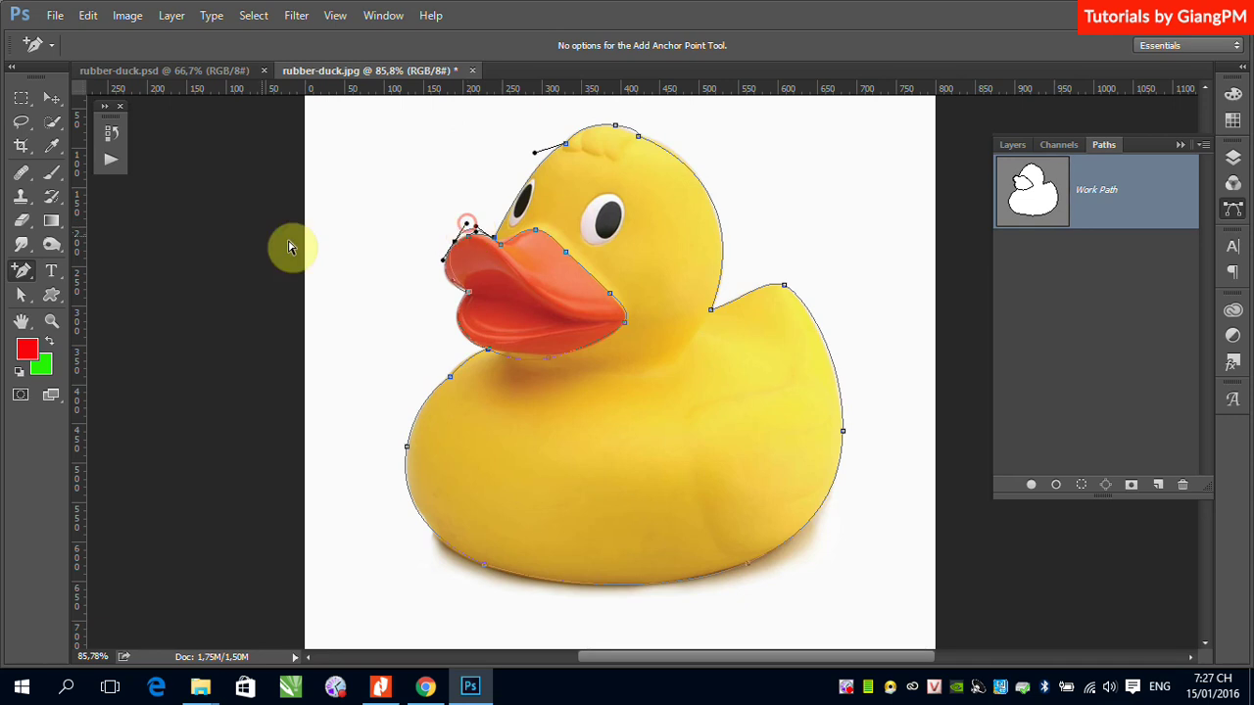
left_click(20, 294)
left_click(445, 267)
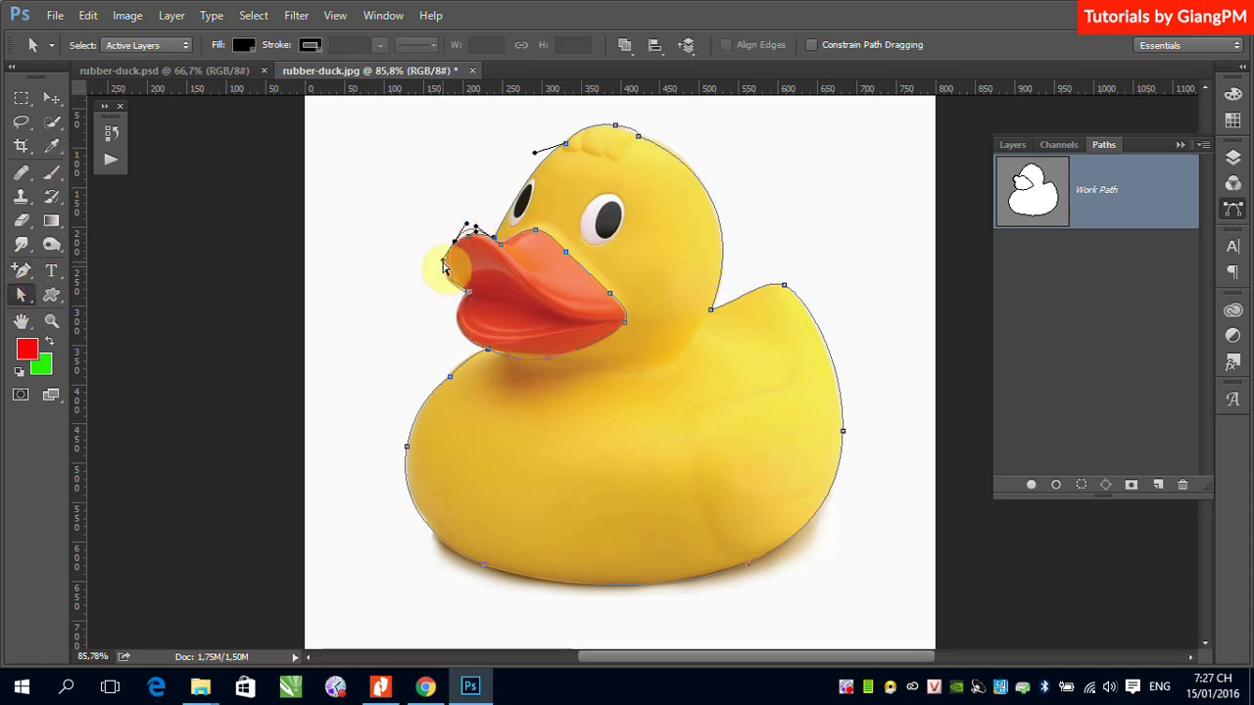
left_click_drag(443, 266, 433, 278)
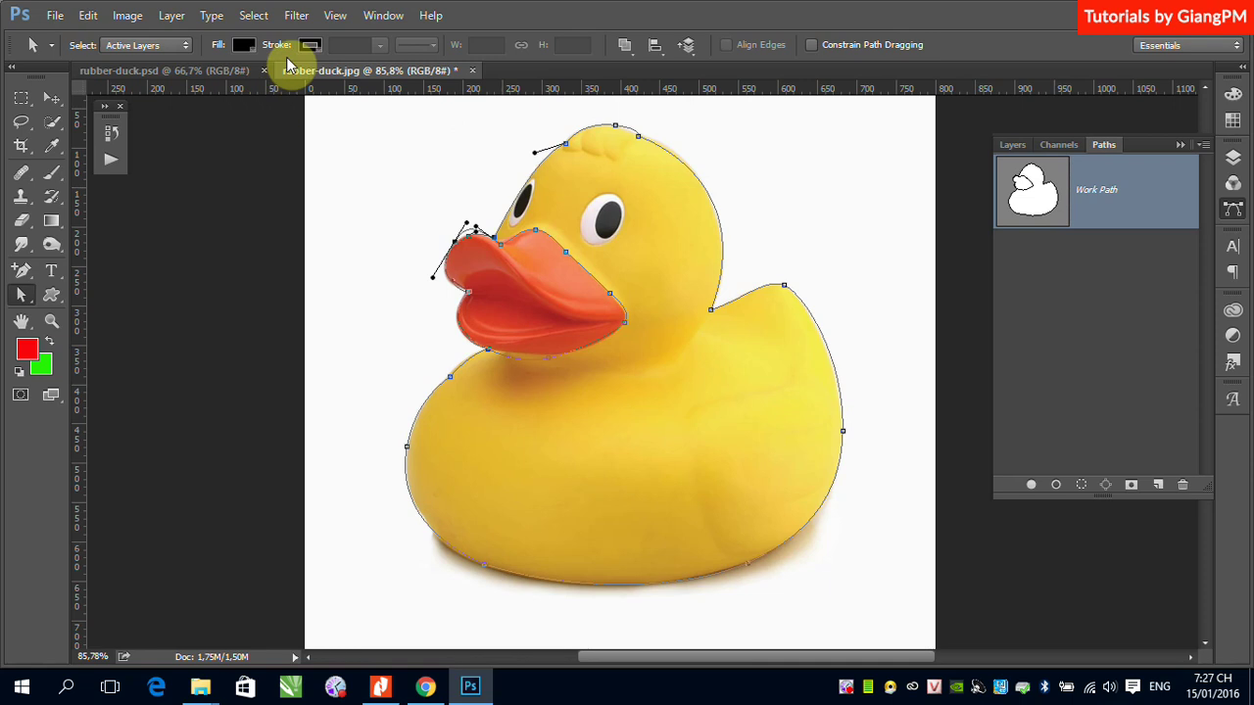
- Set the beak subpath's path operation to Subtract Front Shape
left_click(632, 54)
left_click(667, 105)
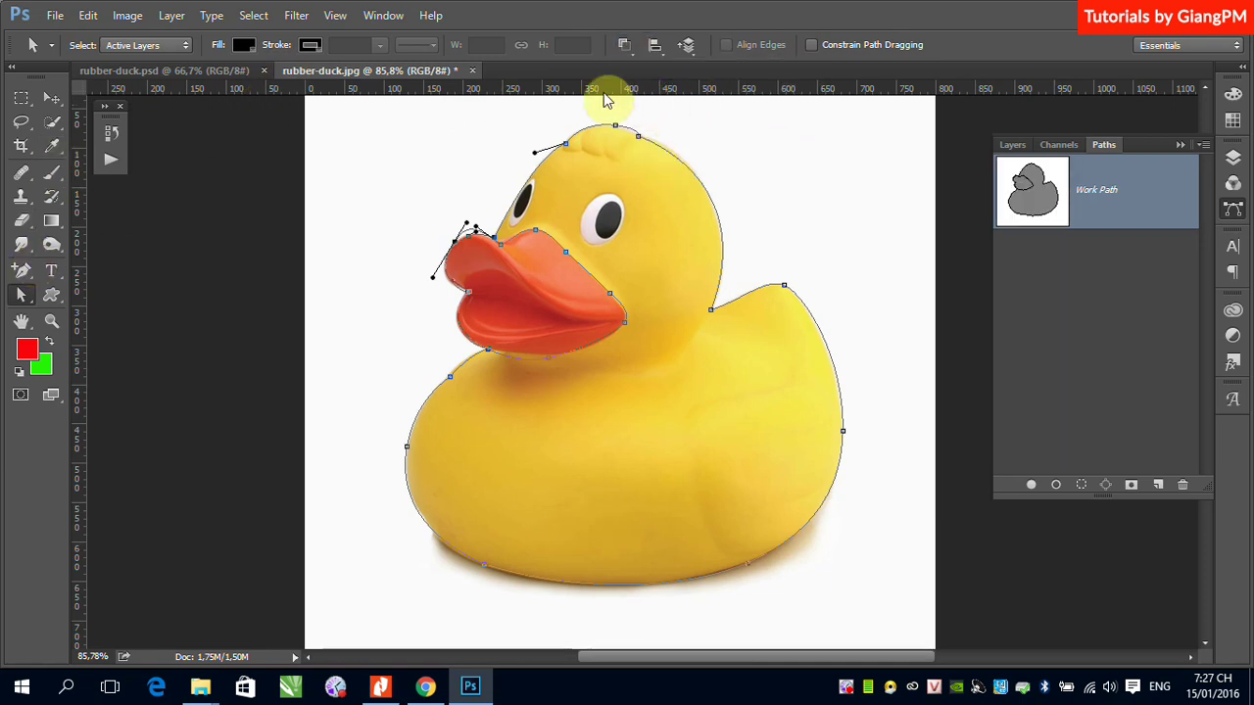
left_click(627, 48)
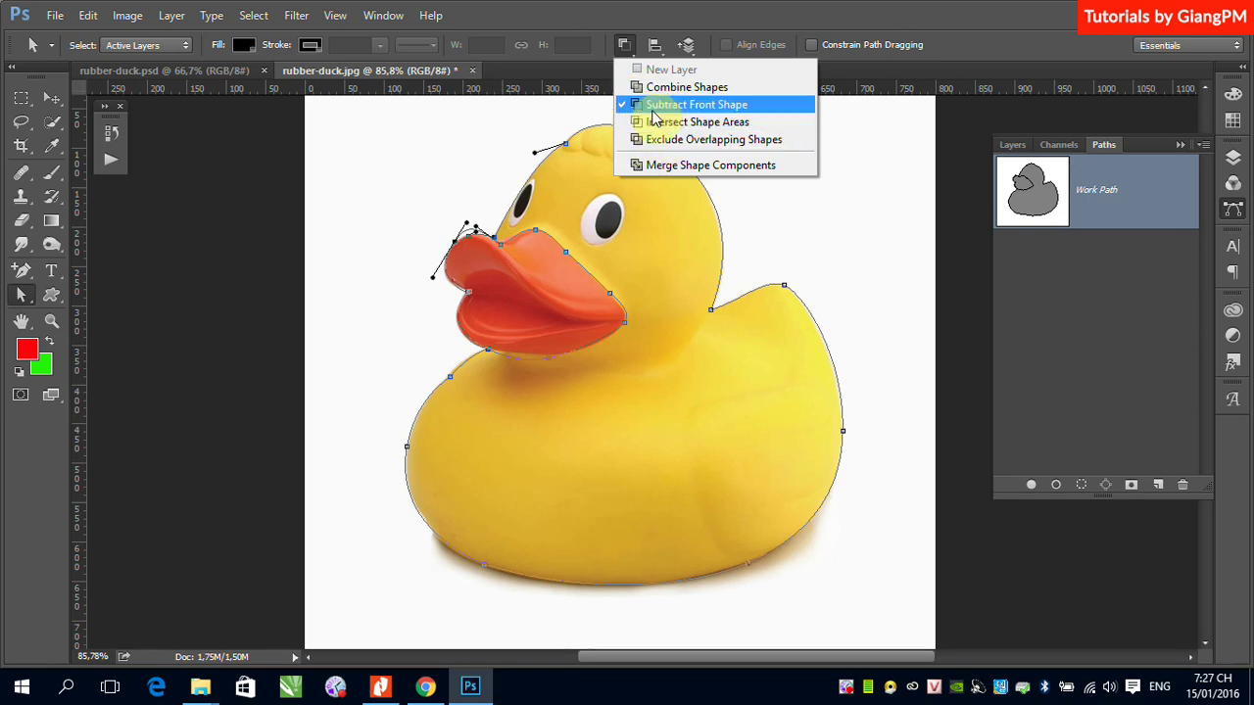
left_click(646, 108)
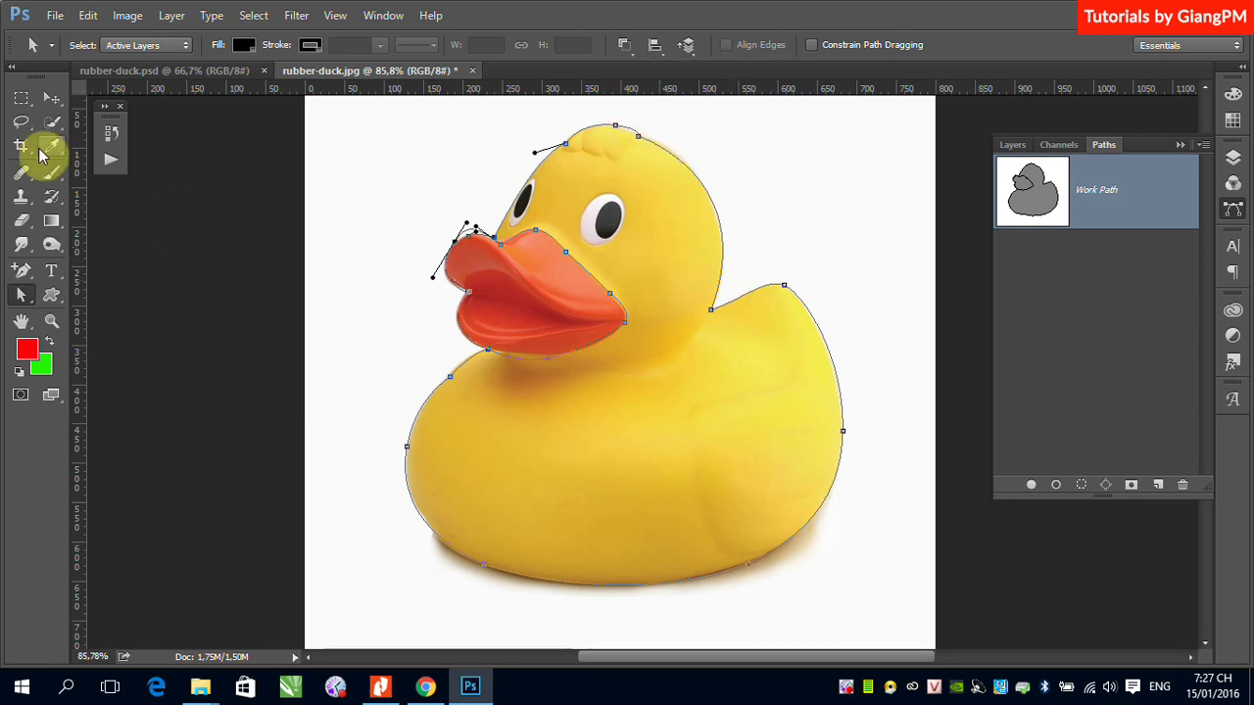
- Drag the duck's Work Path to the trash and switch back to the standard Pen tool
left_click(51, 102)
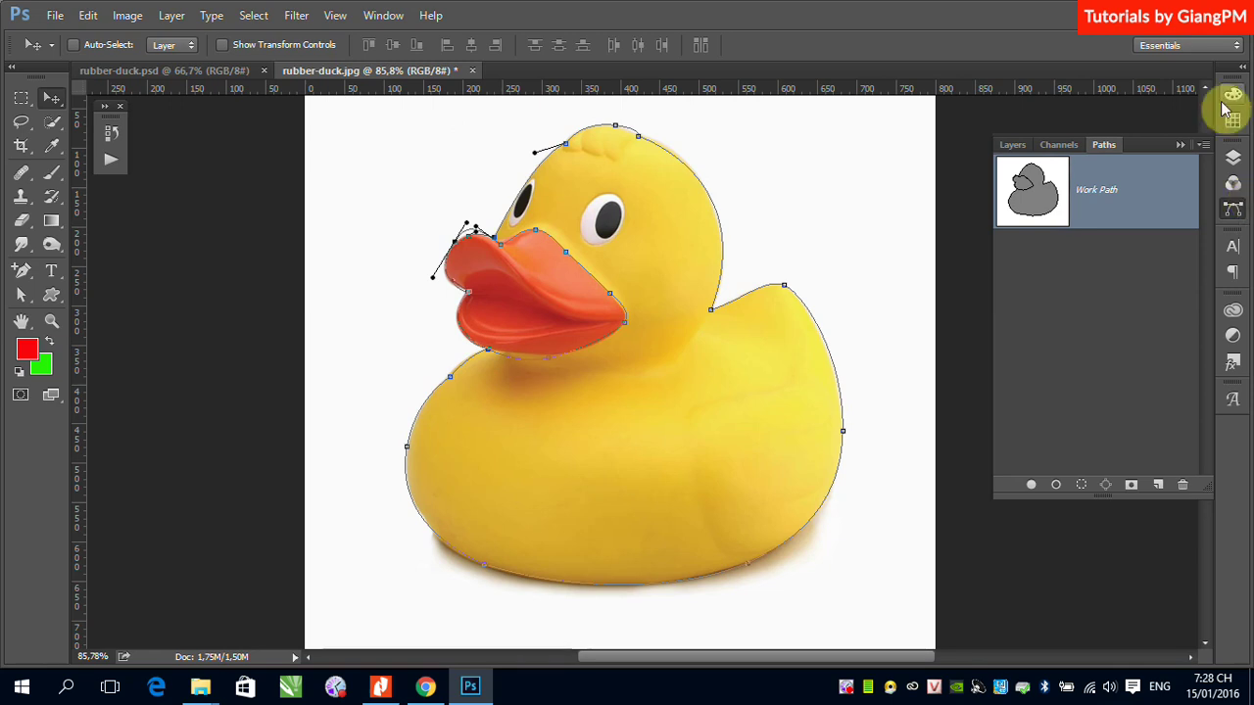
mouse_move(1143, 183)
left_mouse_down()
mouse_move(1202, 459)
mouse_move(1182, 484)
left_mouse_up()
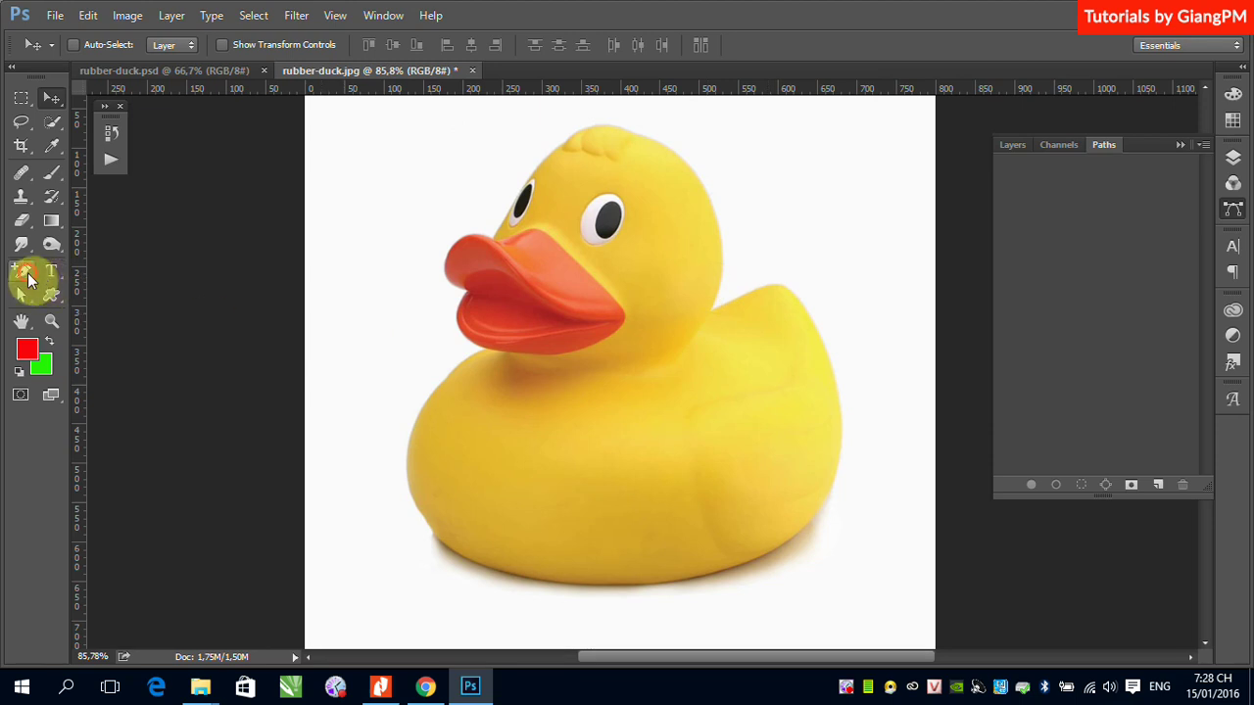
left_click(27, 279)
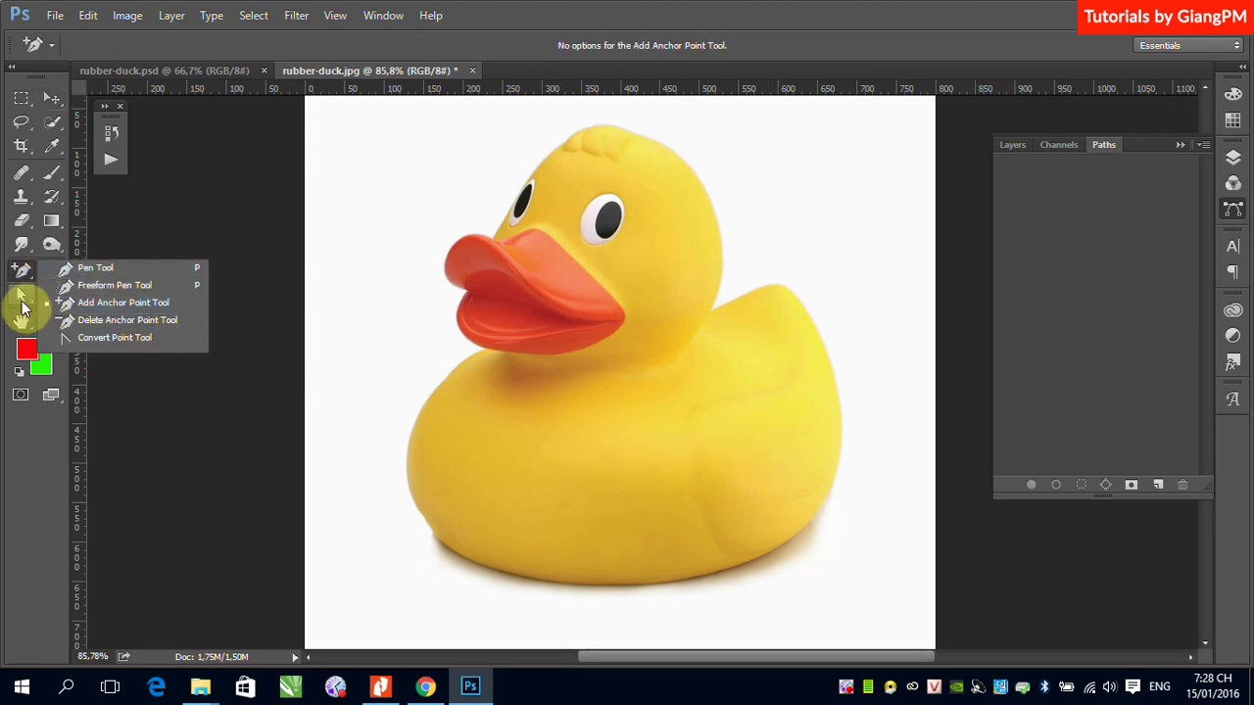
left_click(23, 300)
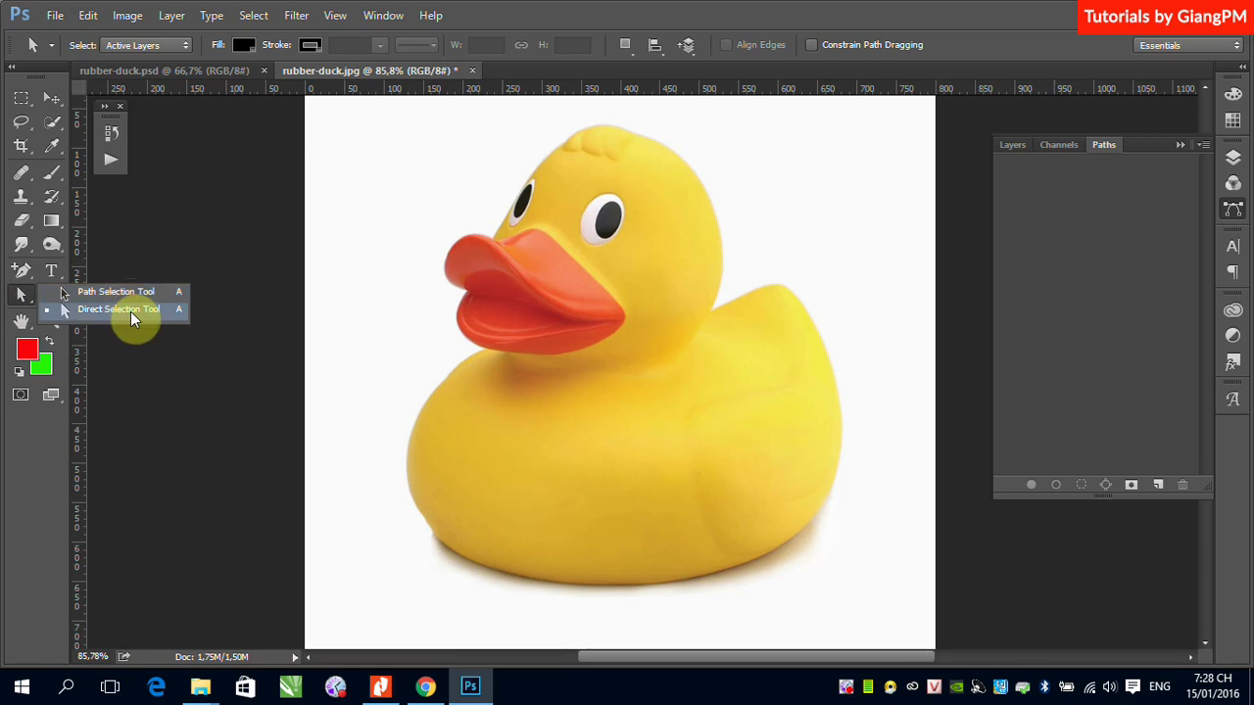
left_click_drag(22, 270, 108, 279)
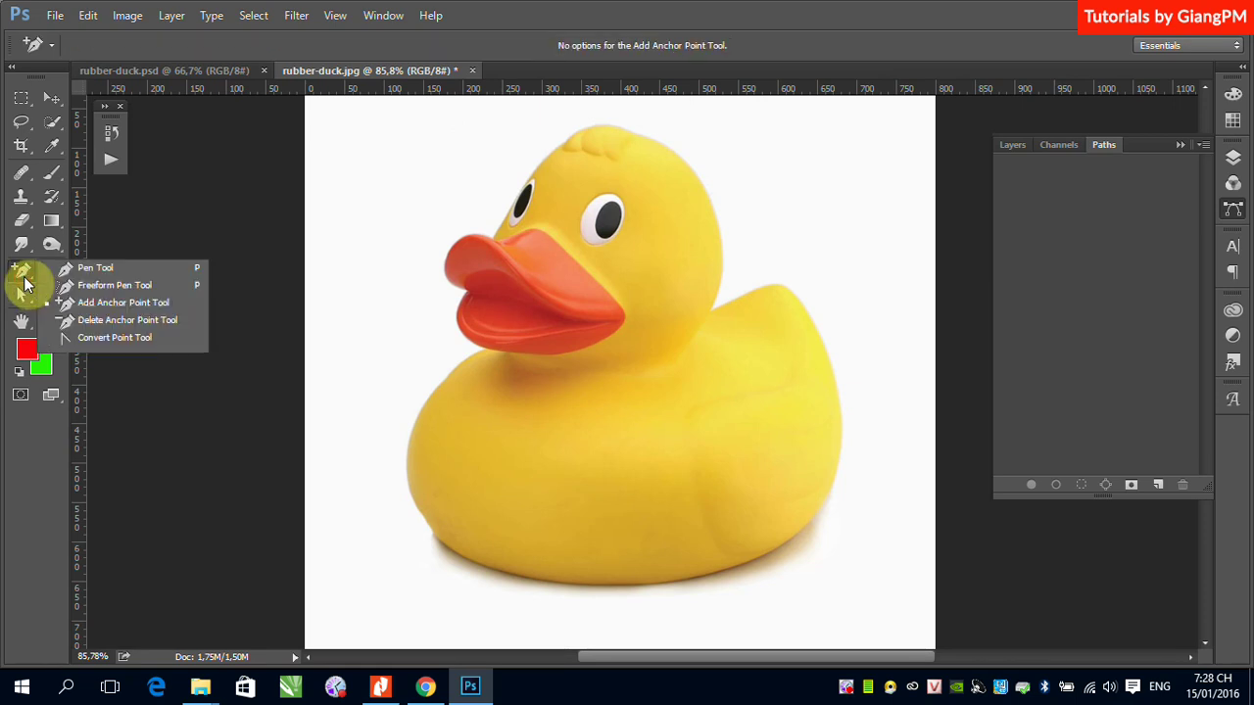
left_click(108, 276)
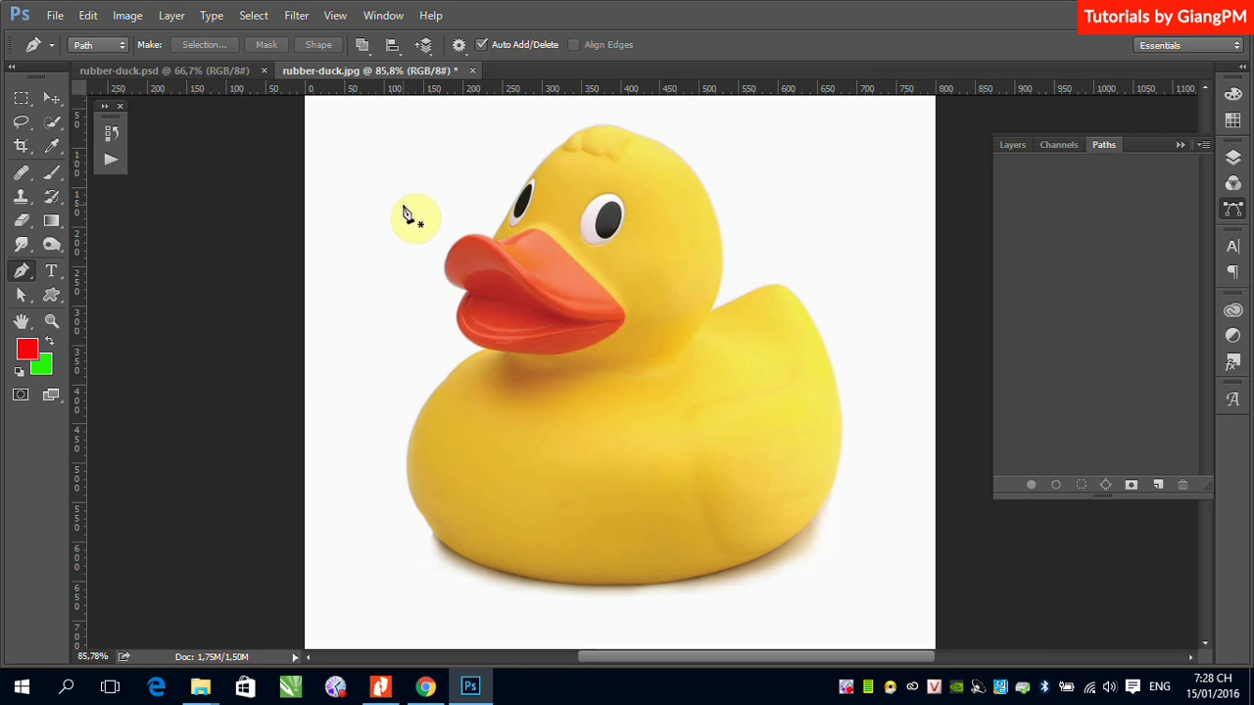
- Draw a loose Freeform Pen path looping across the duck's beak and body
mouse_move(401, 205)
left_mouse_down()
mouse_move(453, 164)
mouse_move(427, 144)
left_mouse_up()
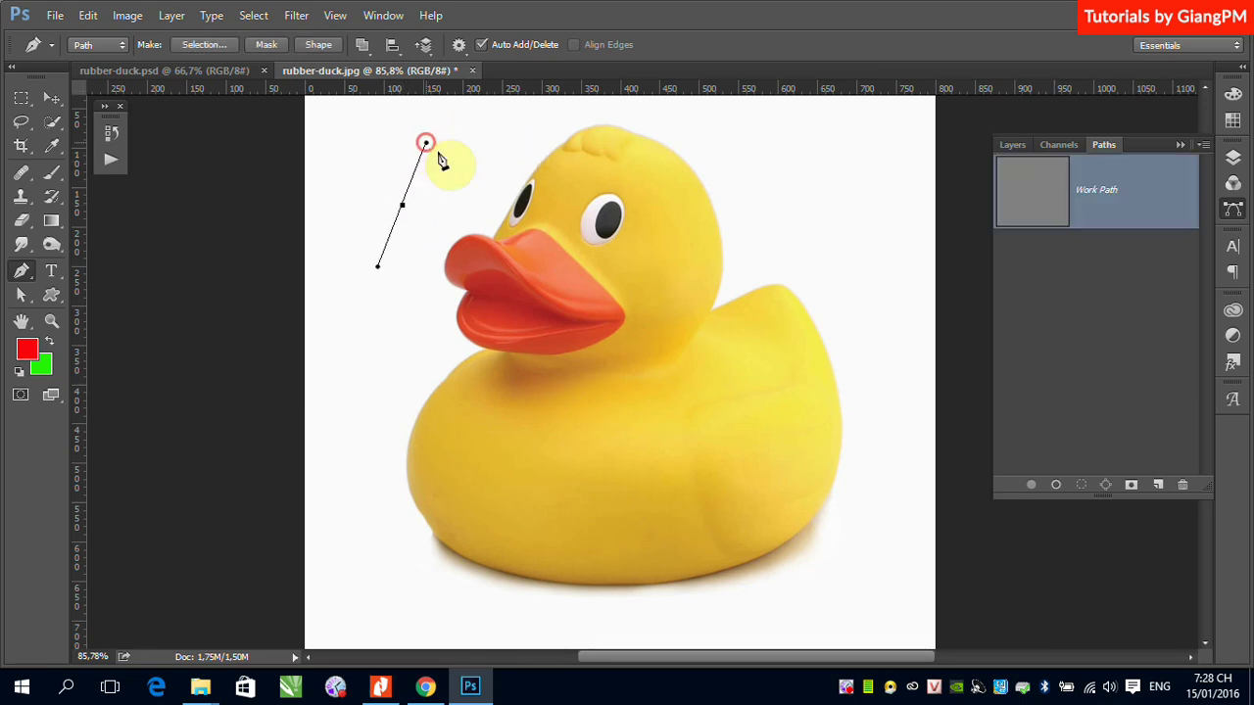
mouse_move(21, 271)
left_mouse_down()
mouse_move(113, 301)
mouse_move(110, 284)
left_mouse_up()
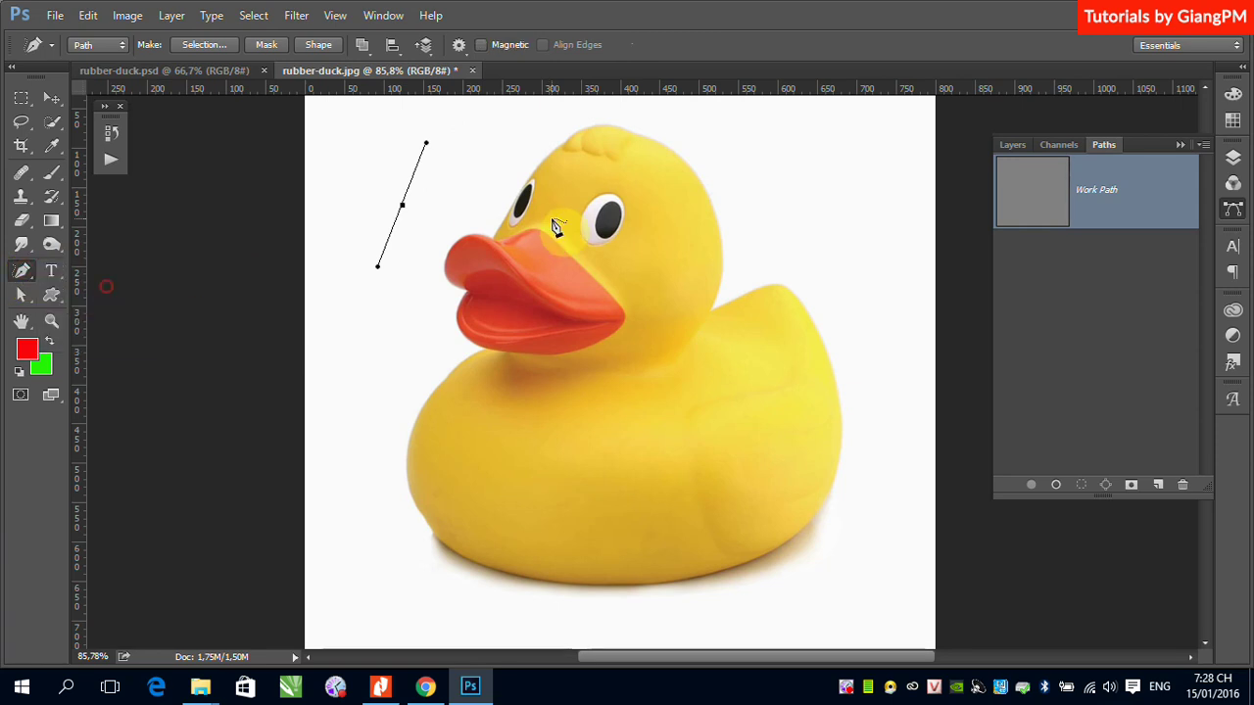
left_click_drag(335, 397, 684, 390)
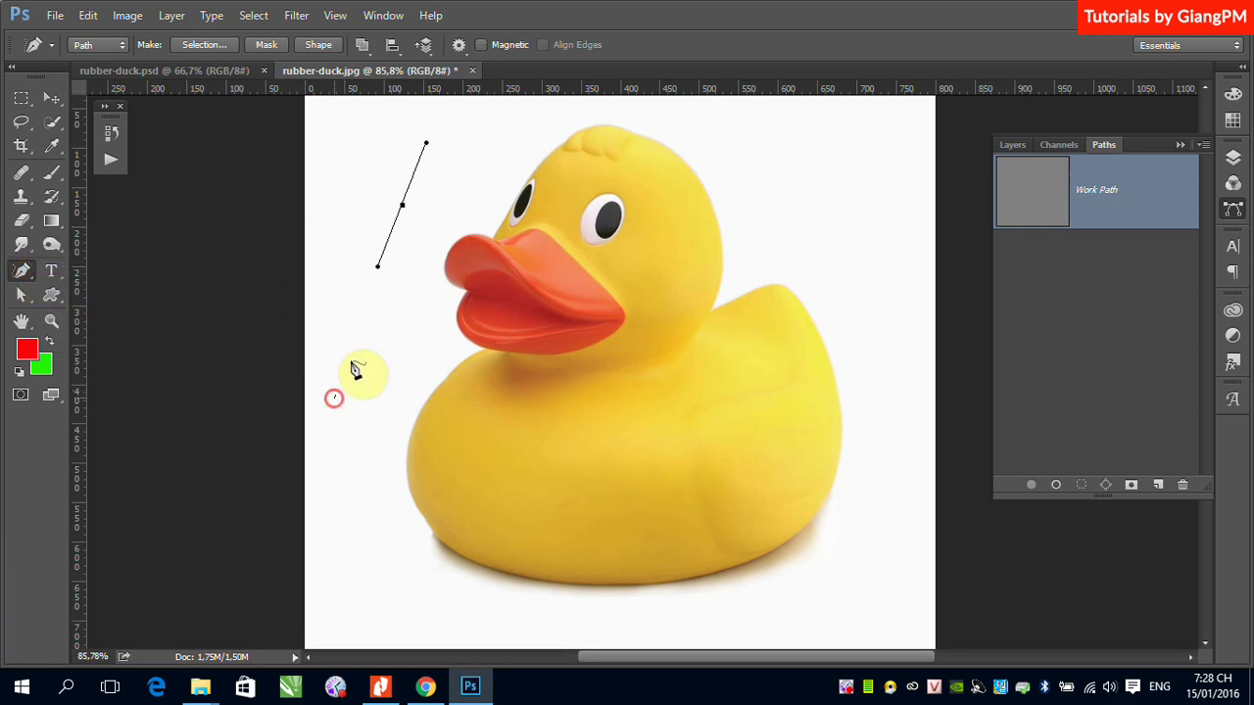
mouse_move(826, 338)
left_mouse_down()
mouse_move(658, 242)
mouse_move(721, 172)
left_mouse_up()
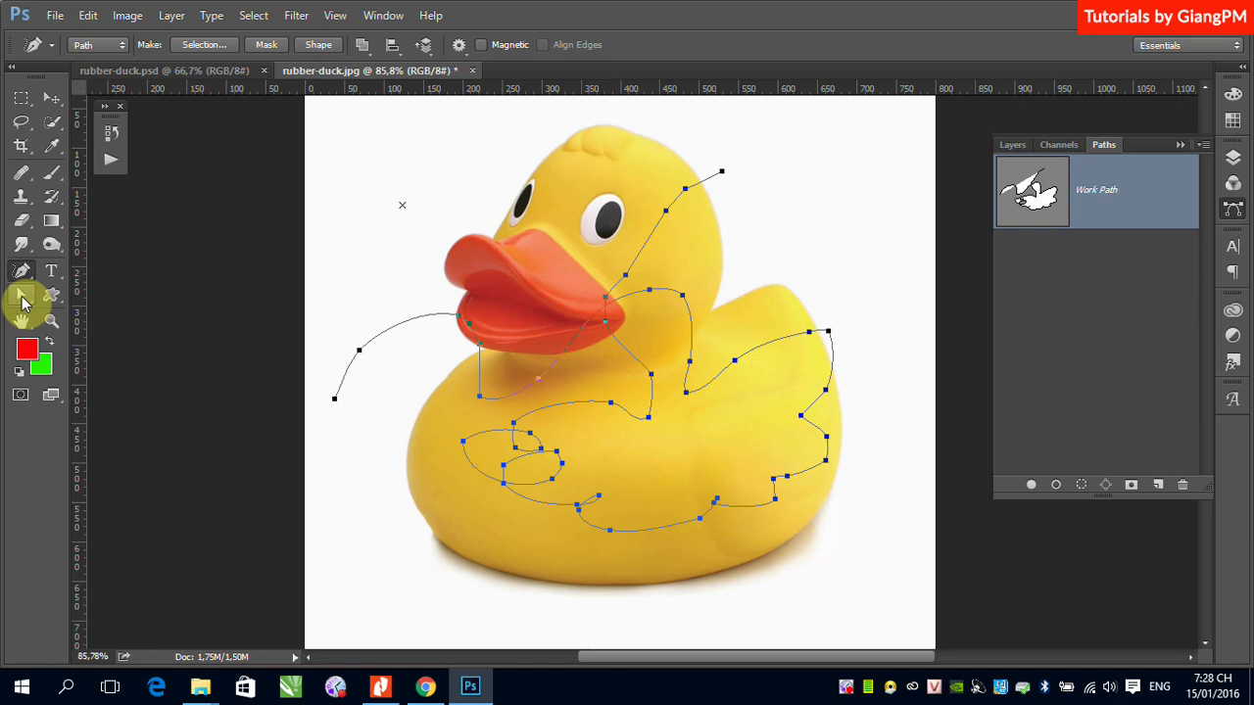
left_click(24, 304)
- With Direct Selection, drag the freehand path's segment near the duck's eye downward
right_click(22, 302)
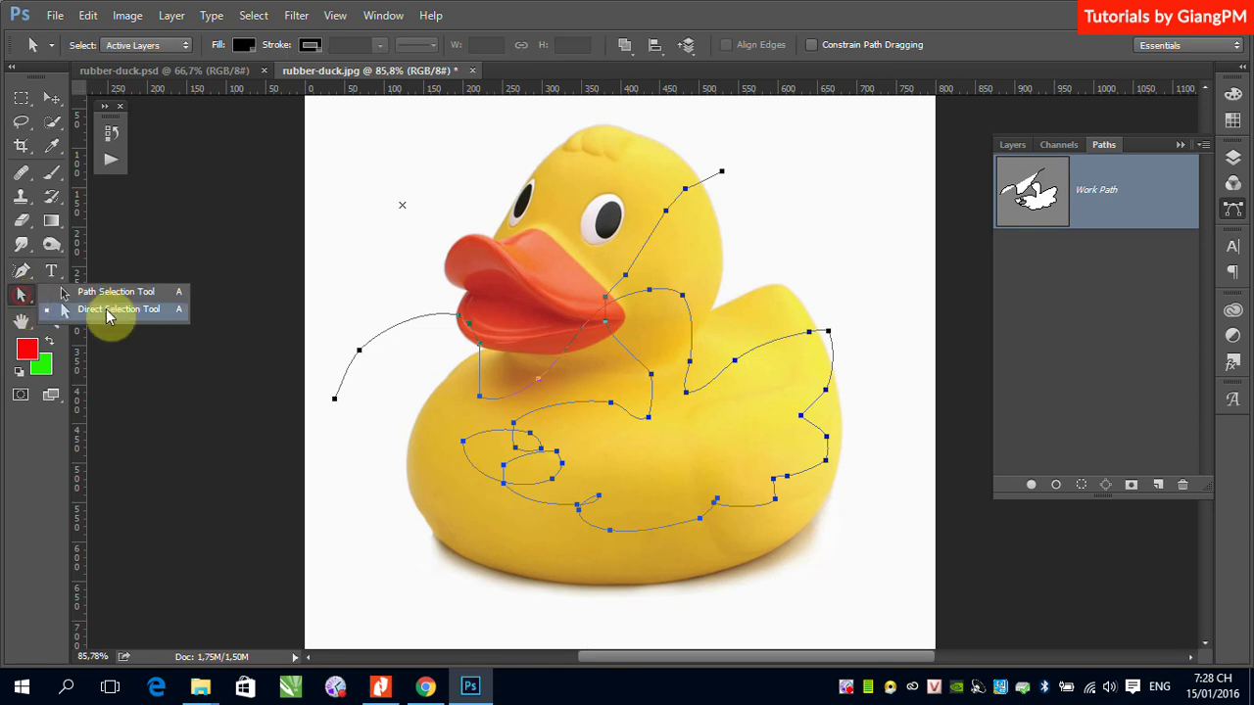
left_click(112, 310)
left_click(723, 216)
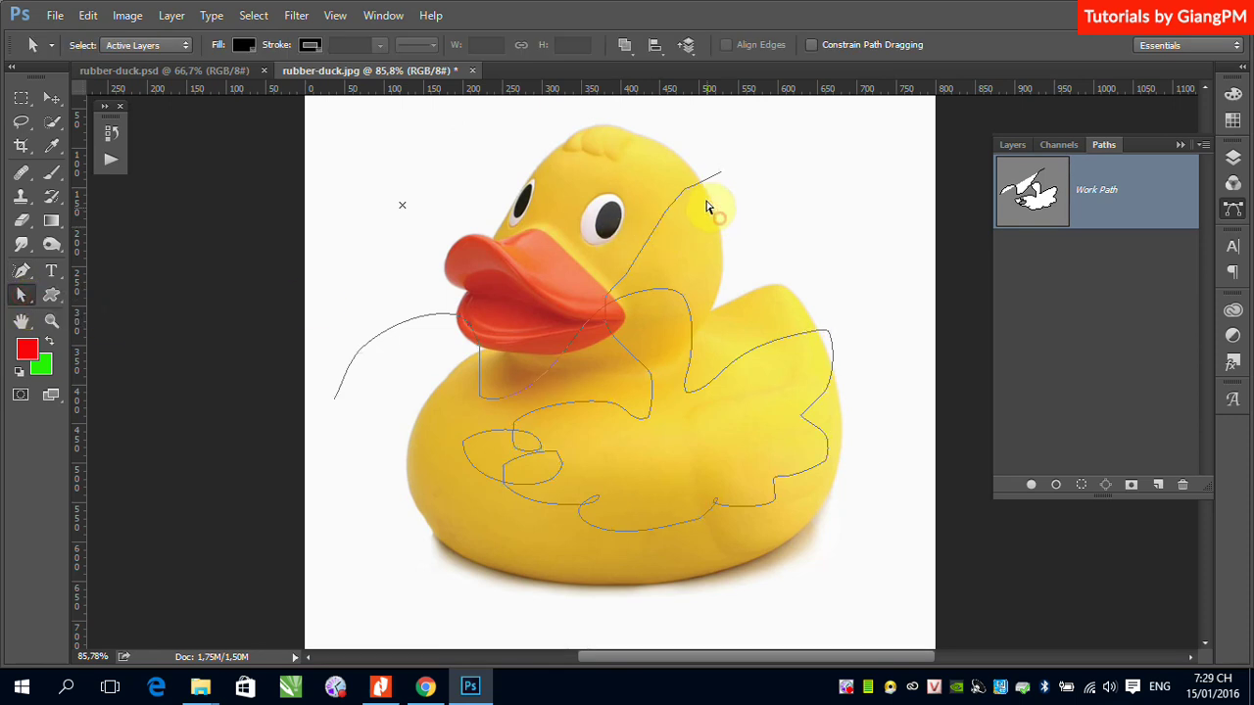
left_click(688, 193)
mouse_move(665, 208)
left_mouse_down()
mouse_move(639, 228)
mouse_move(664, 230)
left_mouse_up()
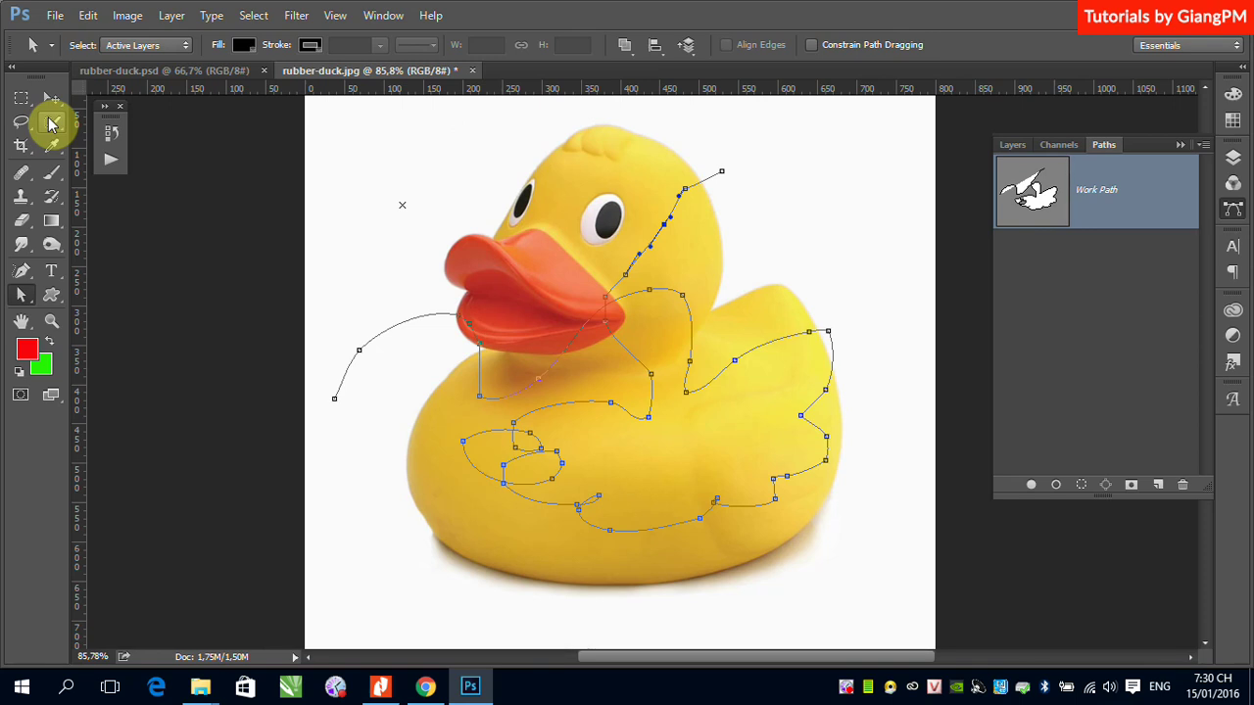
- Delete the freehand Work Path by dragging it onto the Paths panel's Delete Path icon
left_click(52, 96)
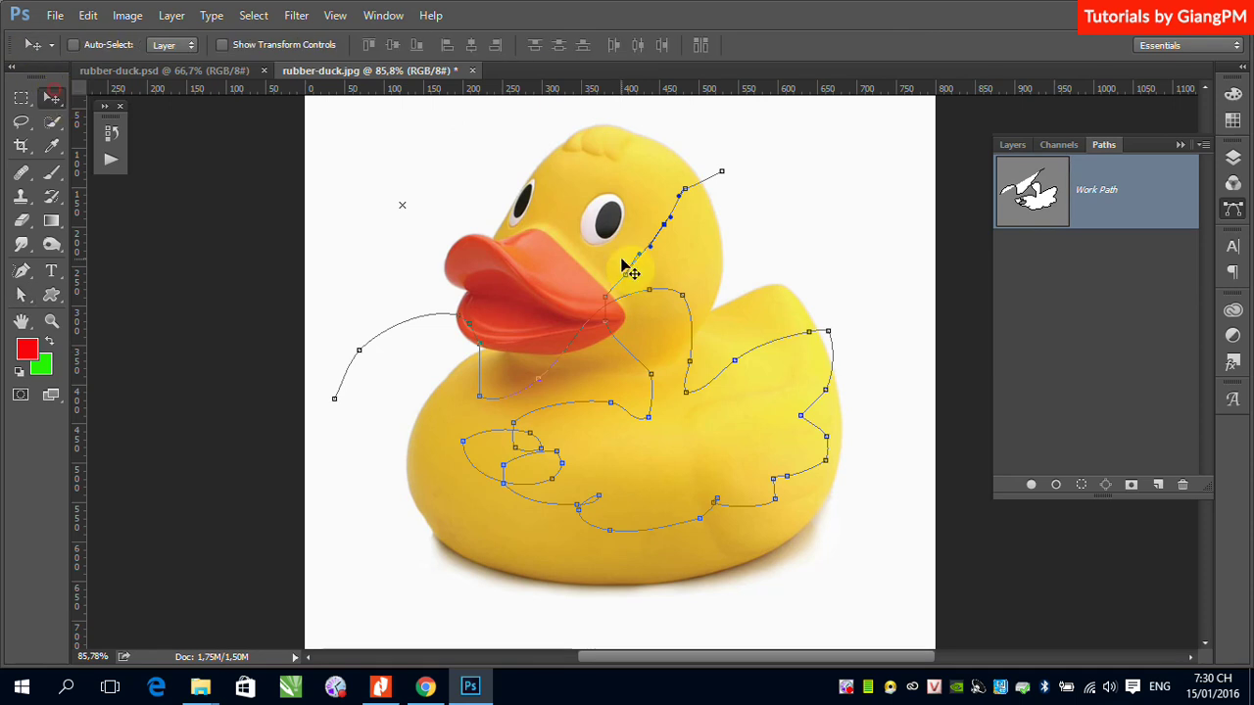
mouse_move(1158, 199)
left_mouse_down()
mouse_move(1188, 376)
mouse_move(1183, 484)
left_mouse_up()
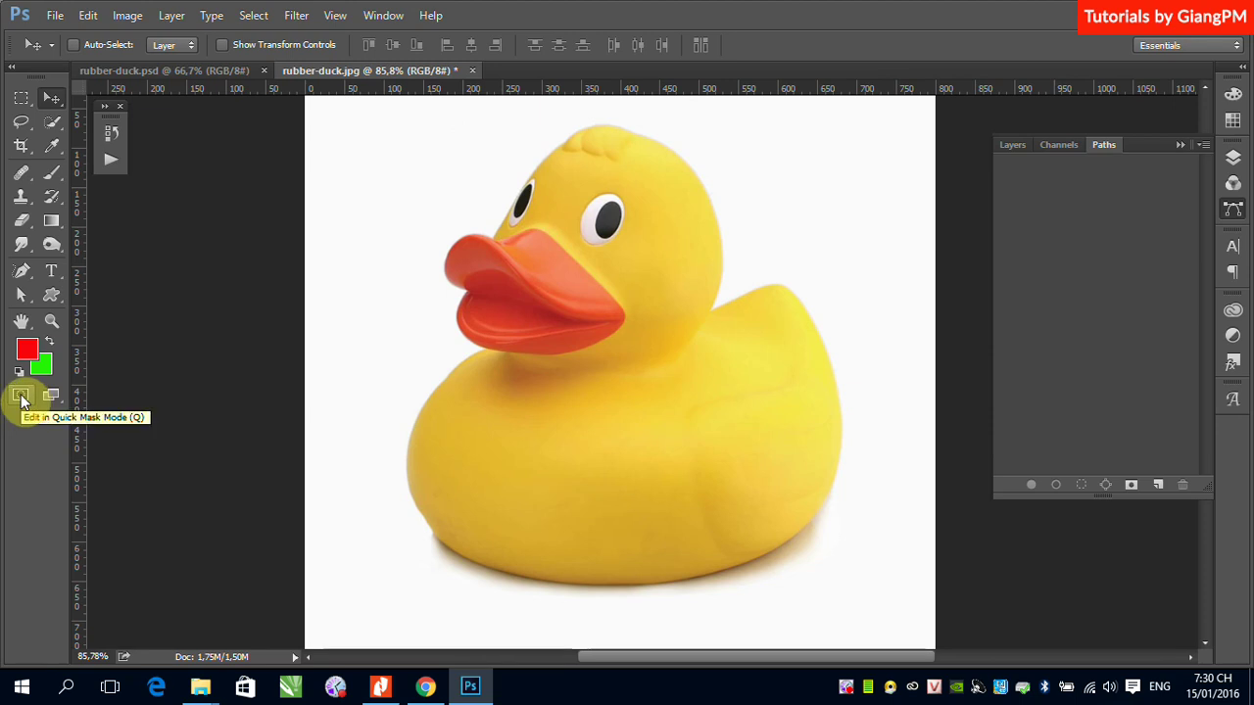
- Toggle the toolbar between one and two columns, enter Quick Mask, and choose the Rectangular Marquee
left_click(14, 63)
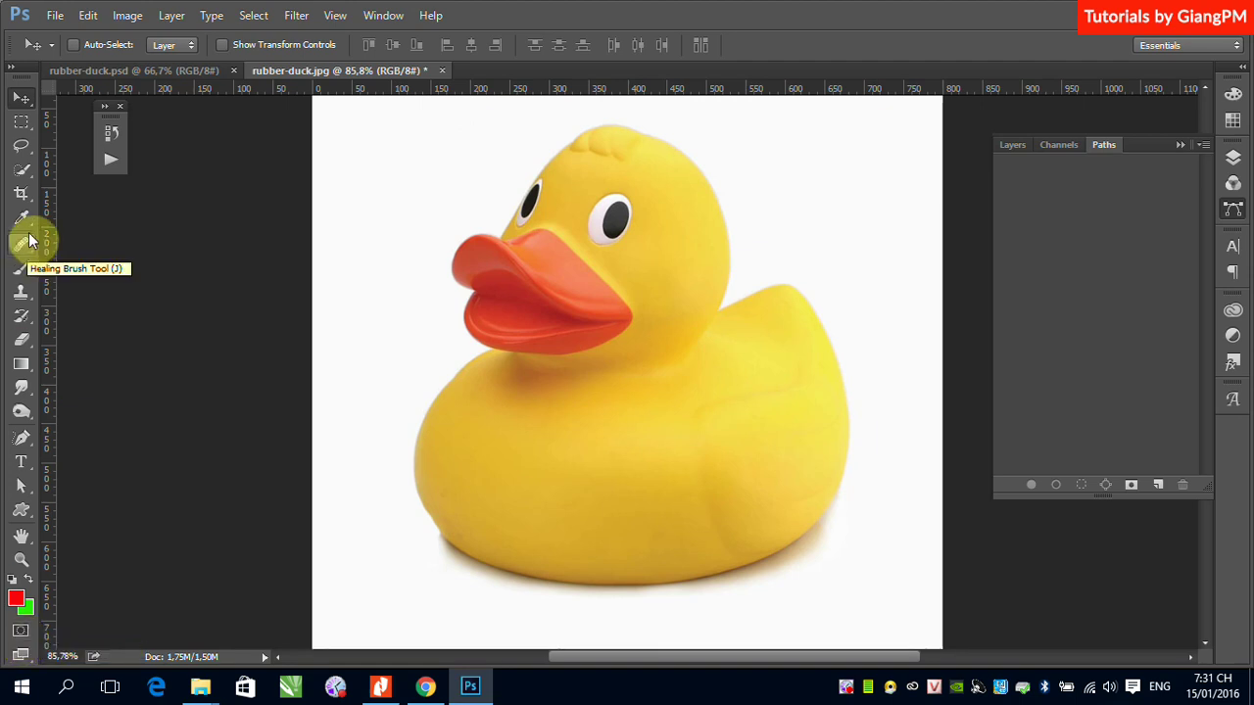
left_click(11, 67)
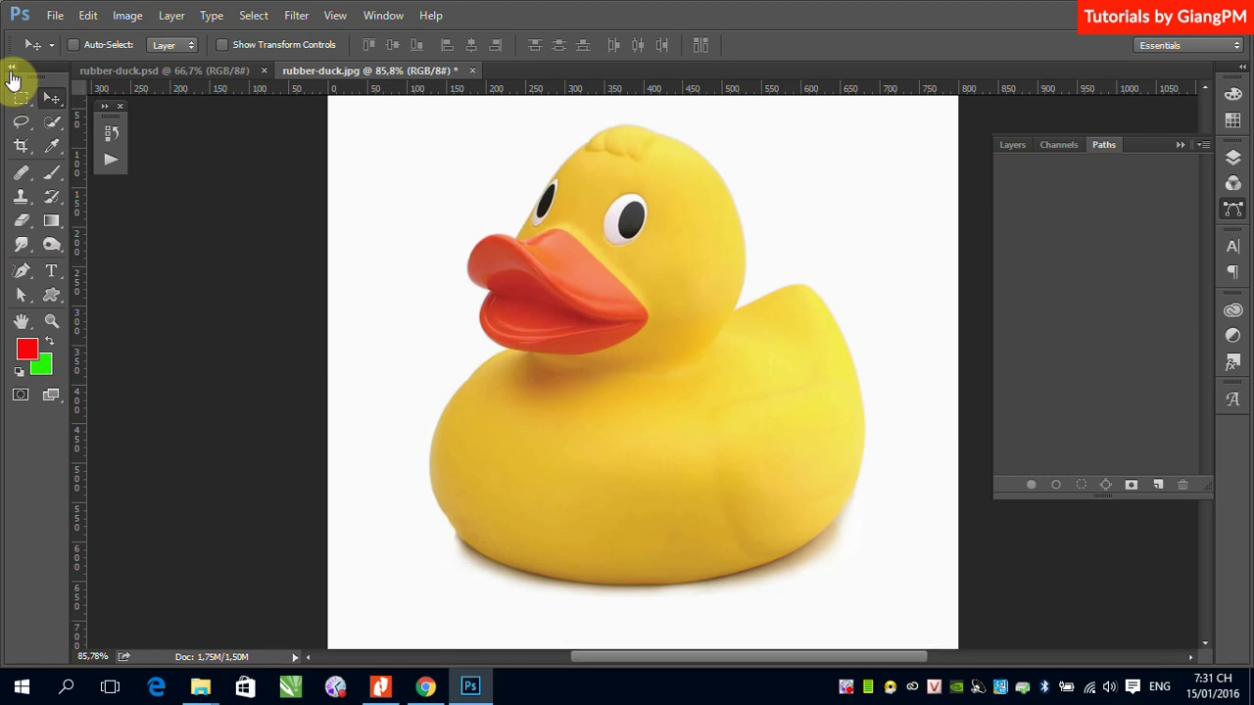
left_click(22, 397)
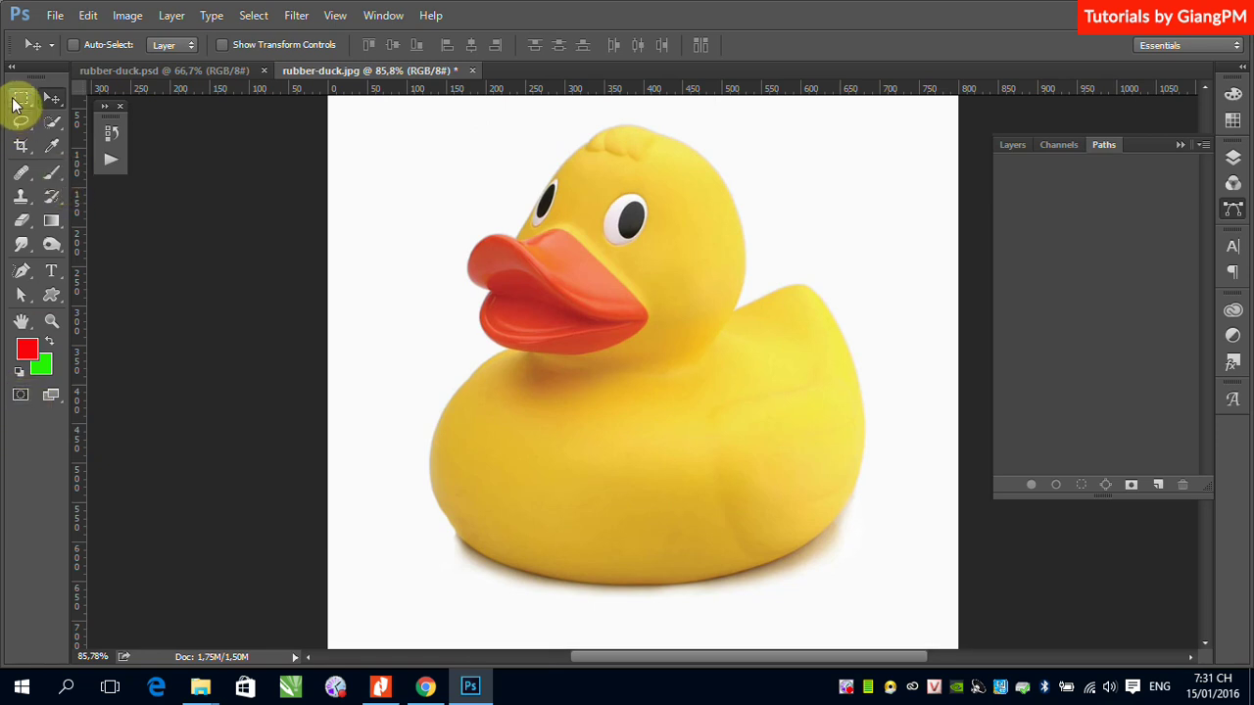
left_click(17, 101)
- Marquee a rectangle over the beak and view it in Quick Mask, the rest tinted red
left_click_drag(531, 243, 639, 315)
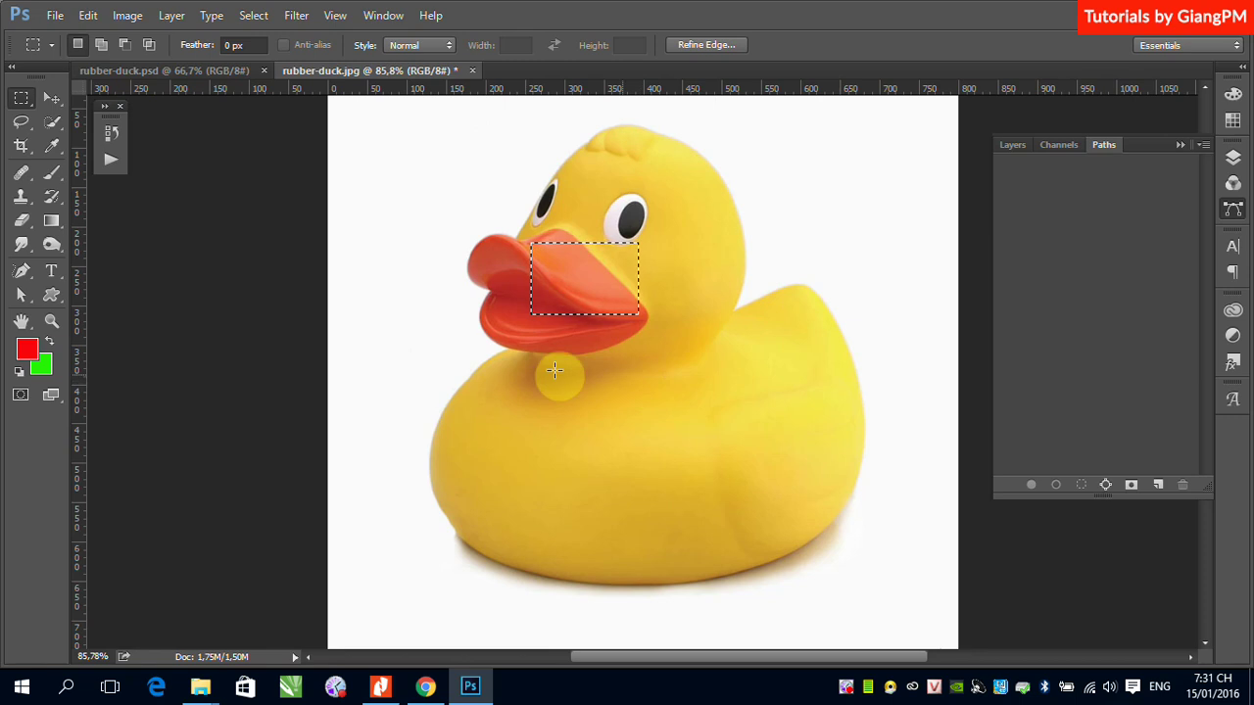
left_click(25, 402)
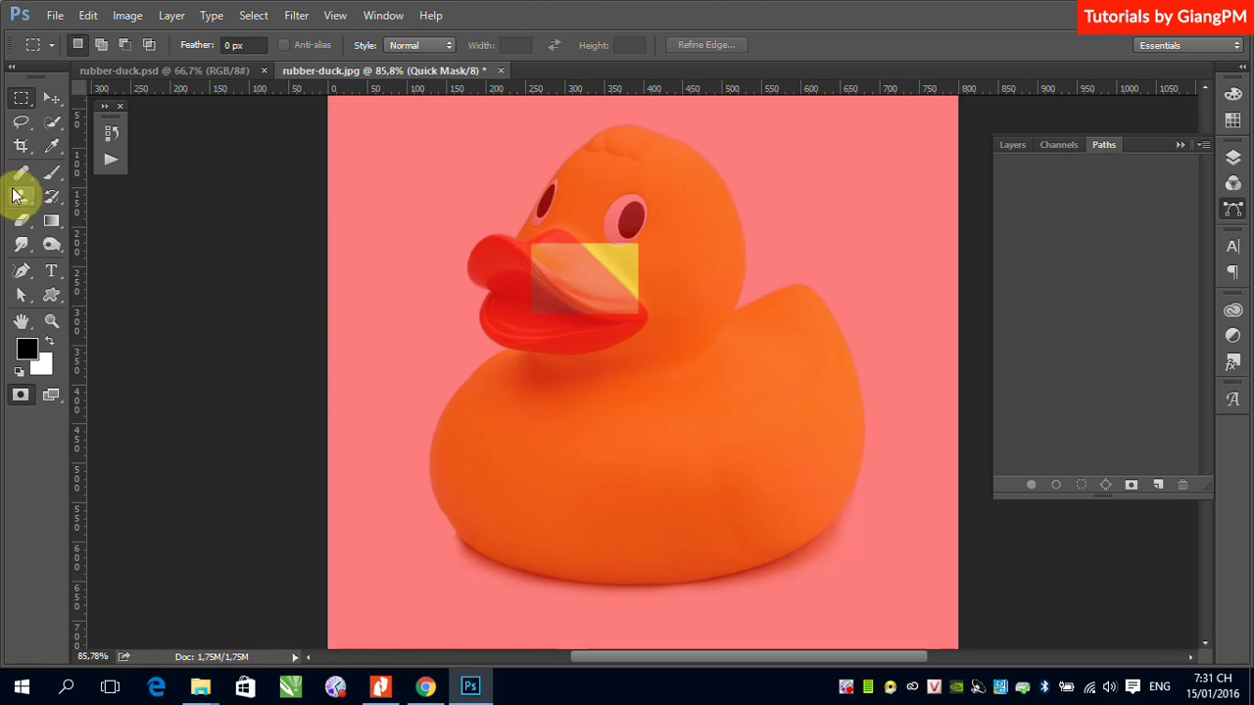
- Erase the red overlay beside the beak under the eye, then exit Quick Mask
left_click(52, 173)
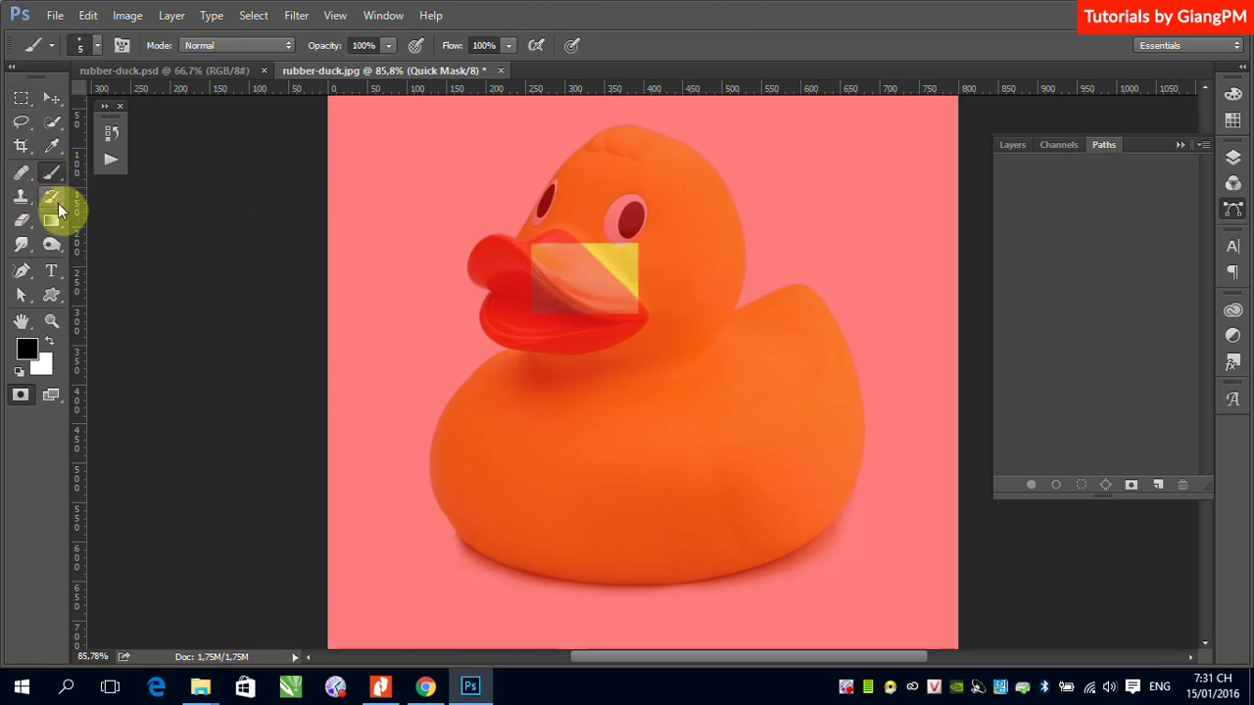
left_click(21, 221)
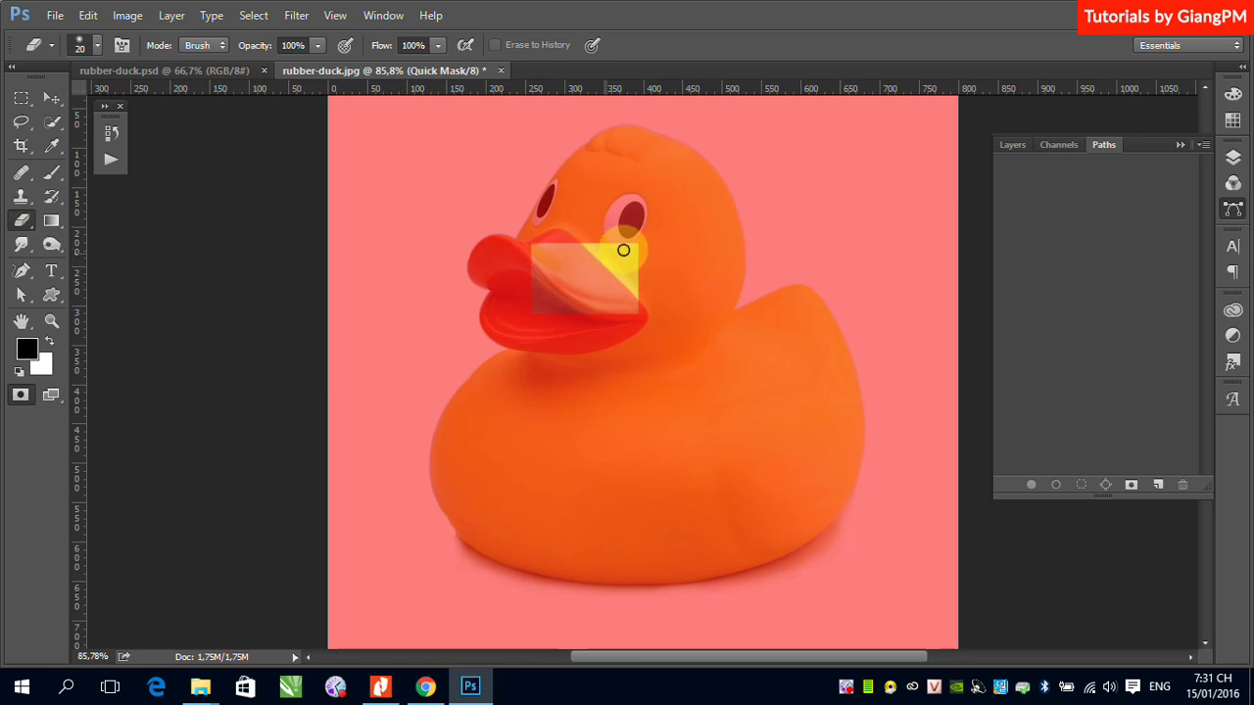
mouse_move(627, 246)
left_mouse_down()
mouse_move(619, 308)
mouse_move(644, 252)
mouse_move(549, 235)
mouse_move(705, 221)
mouse_move(703, 311)
mouse_move(666, 294)
mouse_move(688, 307)
mouse_move(708, 271)
mouse_move(664, 258)
mouse_move(672, 310)
mouse_move(705, 226)
mouse_move(700, 311)
mouse_move(633, 232)
mouse_move(550, 229)
mouse_move(646, 252)
mouse_move(686, 294)
mouse_move(700, 362)
mouse_move(627, 251)
mouse_move(662, 246)
left_mouse_up()
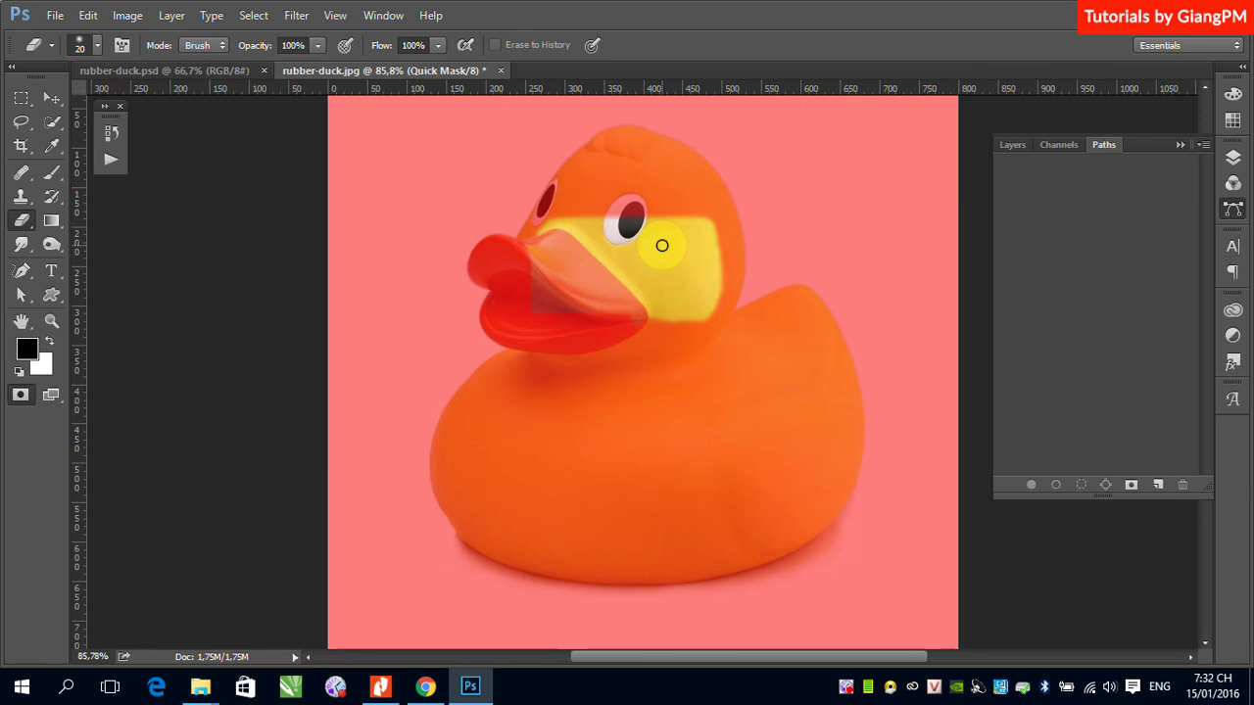
left_click(19, 396)
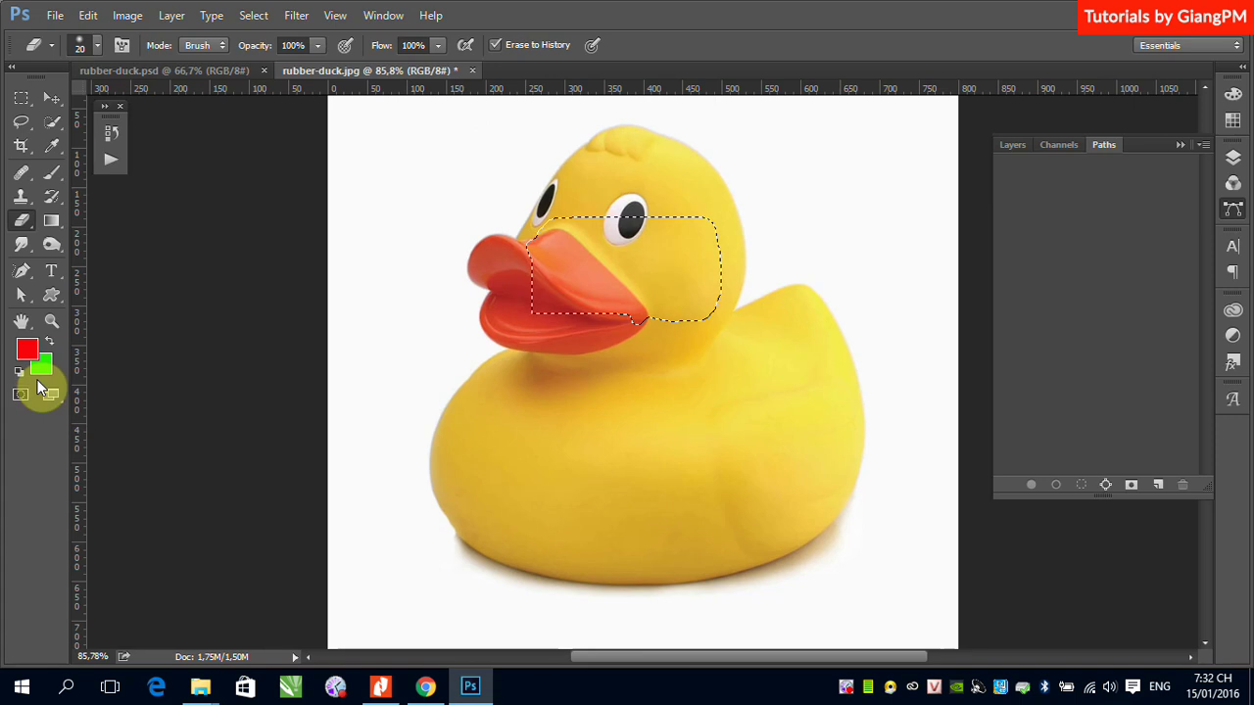
left_click(37, 387)
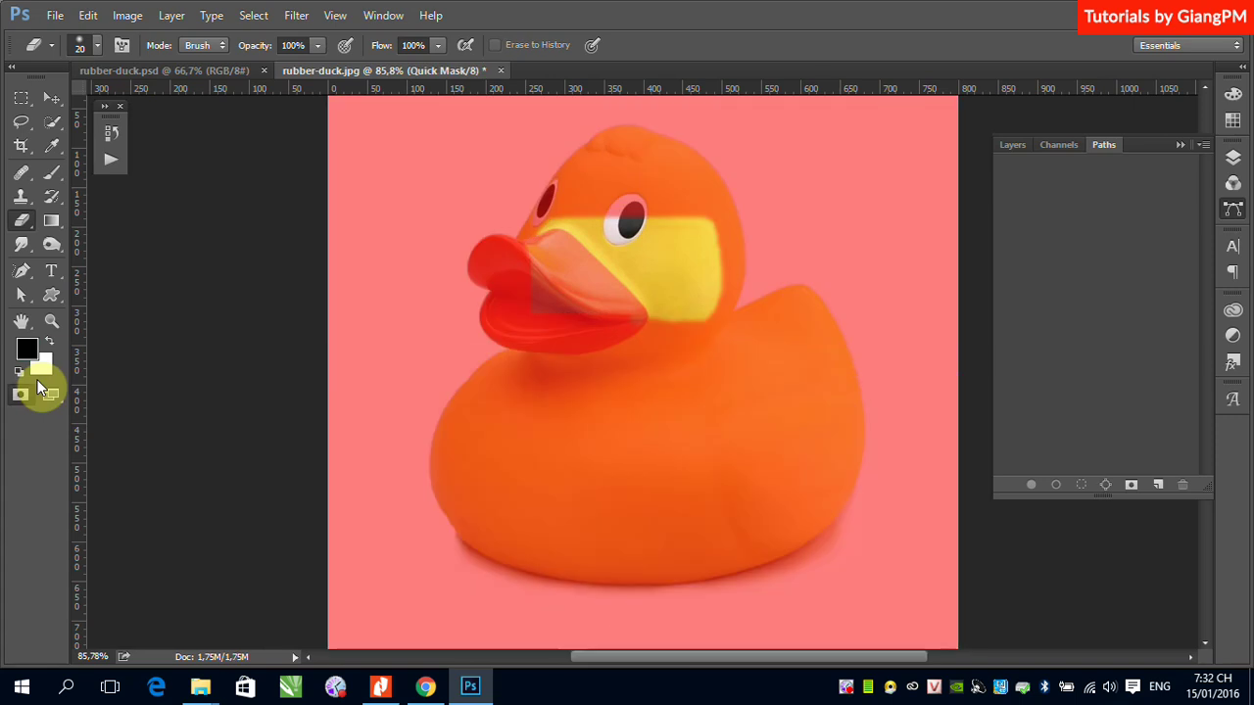
left_click(37, 387)
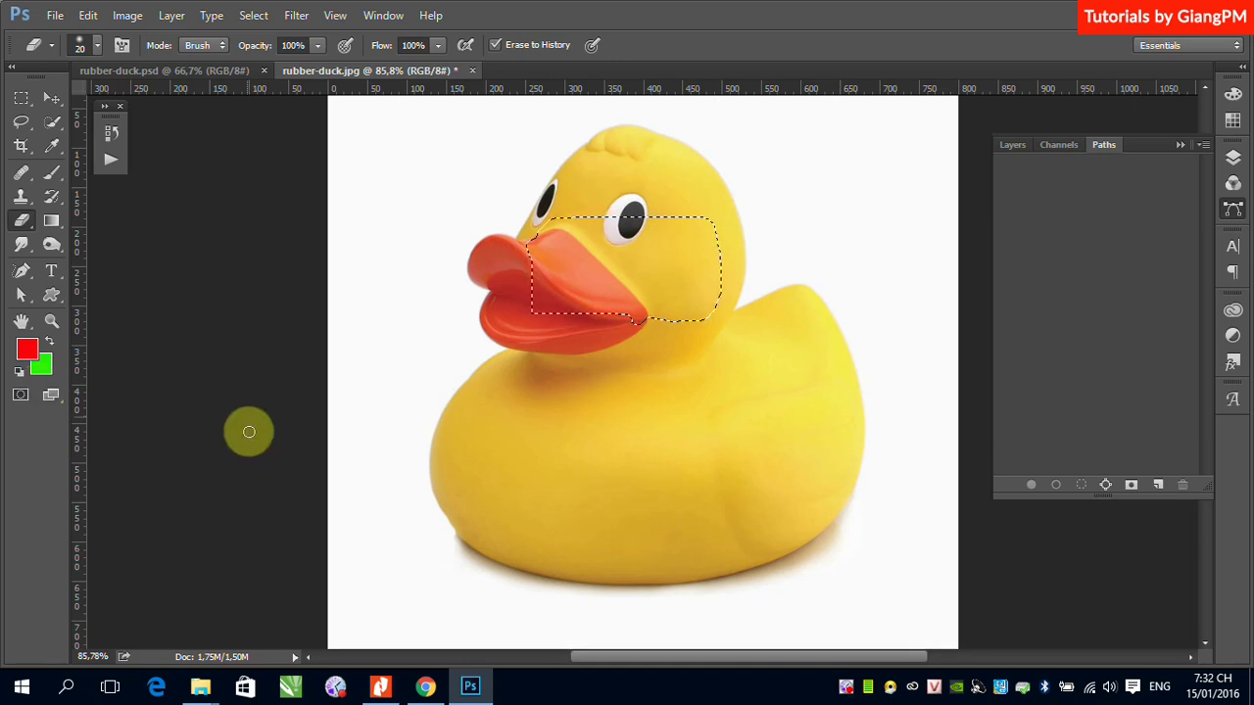
- Set the Quick Mask options so Color Indicates Selected Areas
double_click(20, 397)
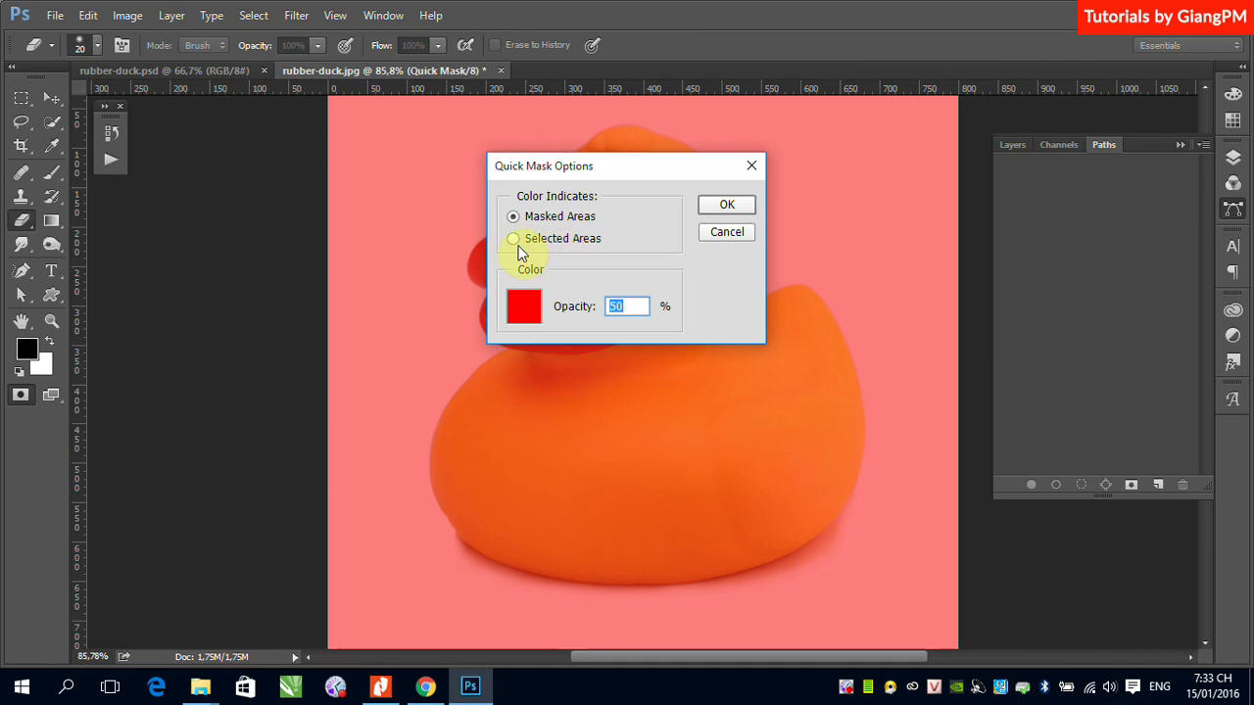
left_click_drag(660, 168, 388, 190)
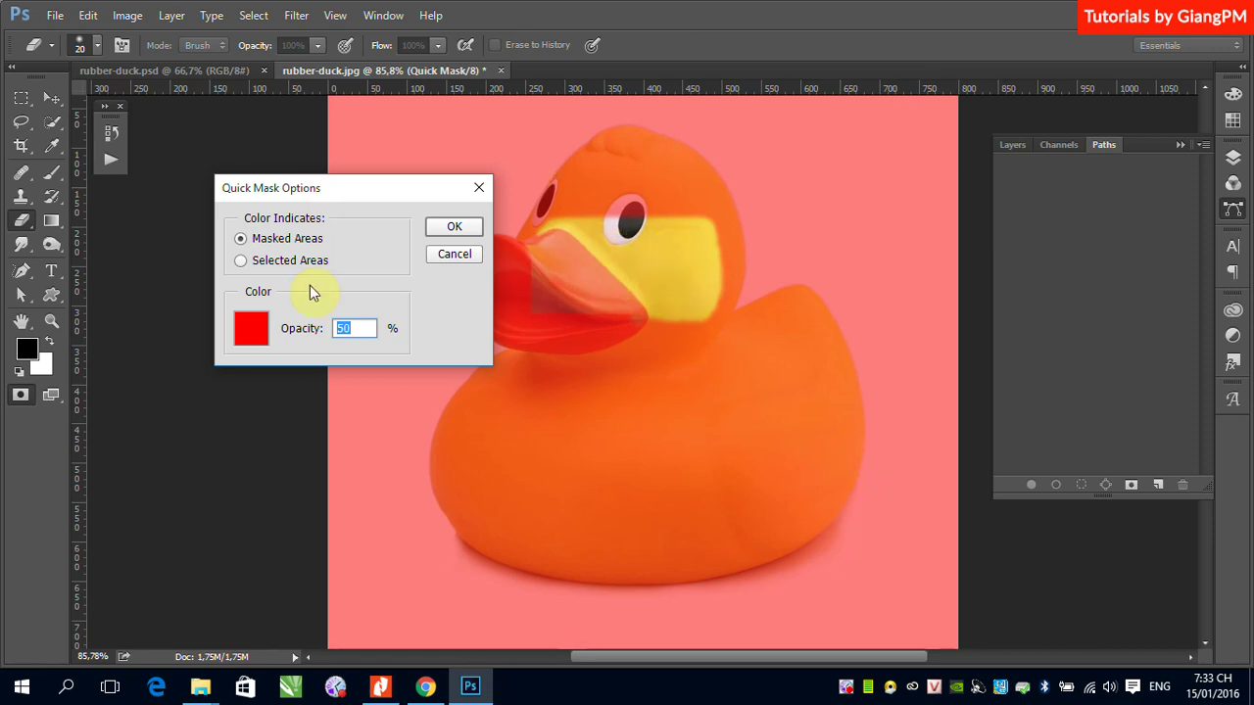
left_click(241, 263)
left_click(461, 229)
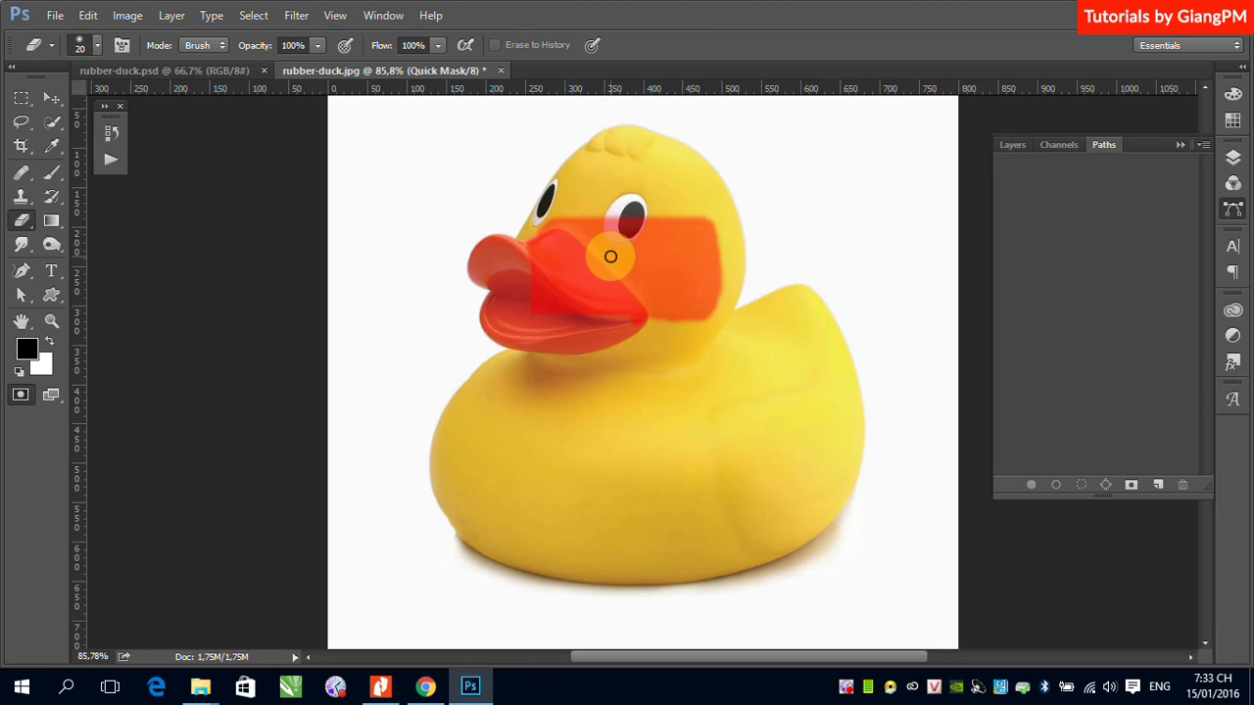
- Paint the eye and top of the head into the mask with a 43 px brush, then exit Quick Mask
left_click(52, 172)
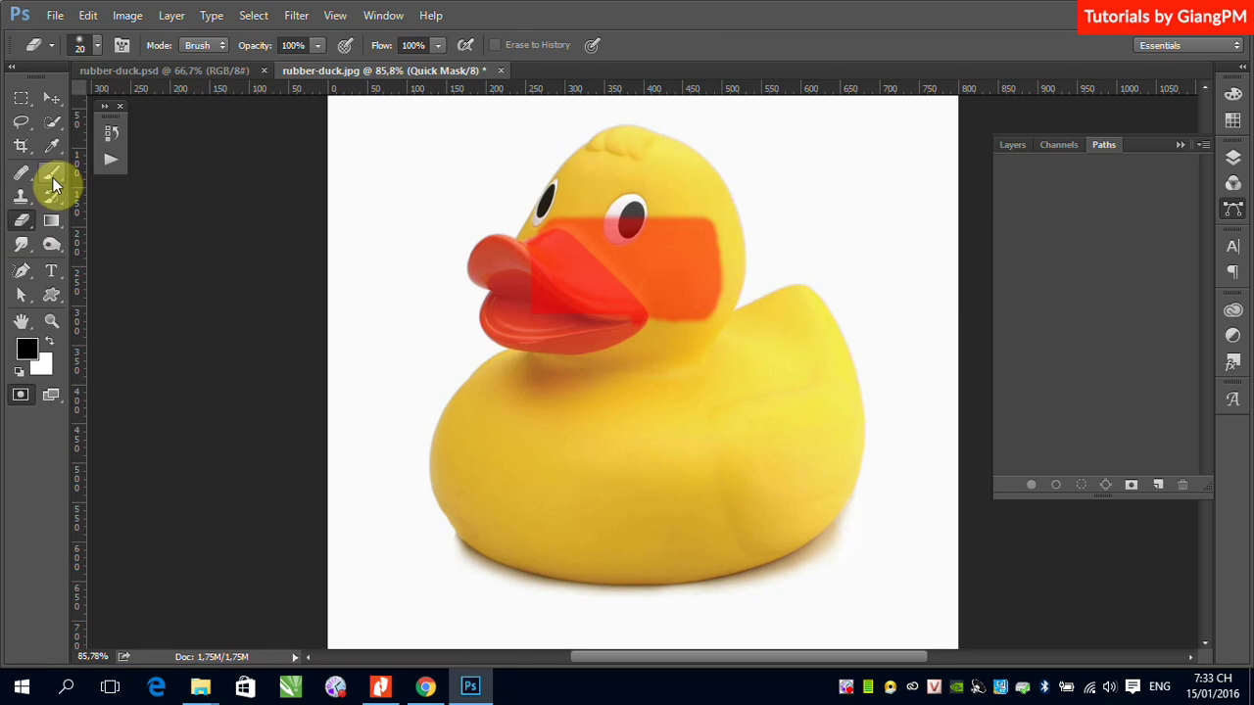
left_click(19, 224)
left_click(52, 172)
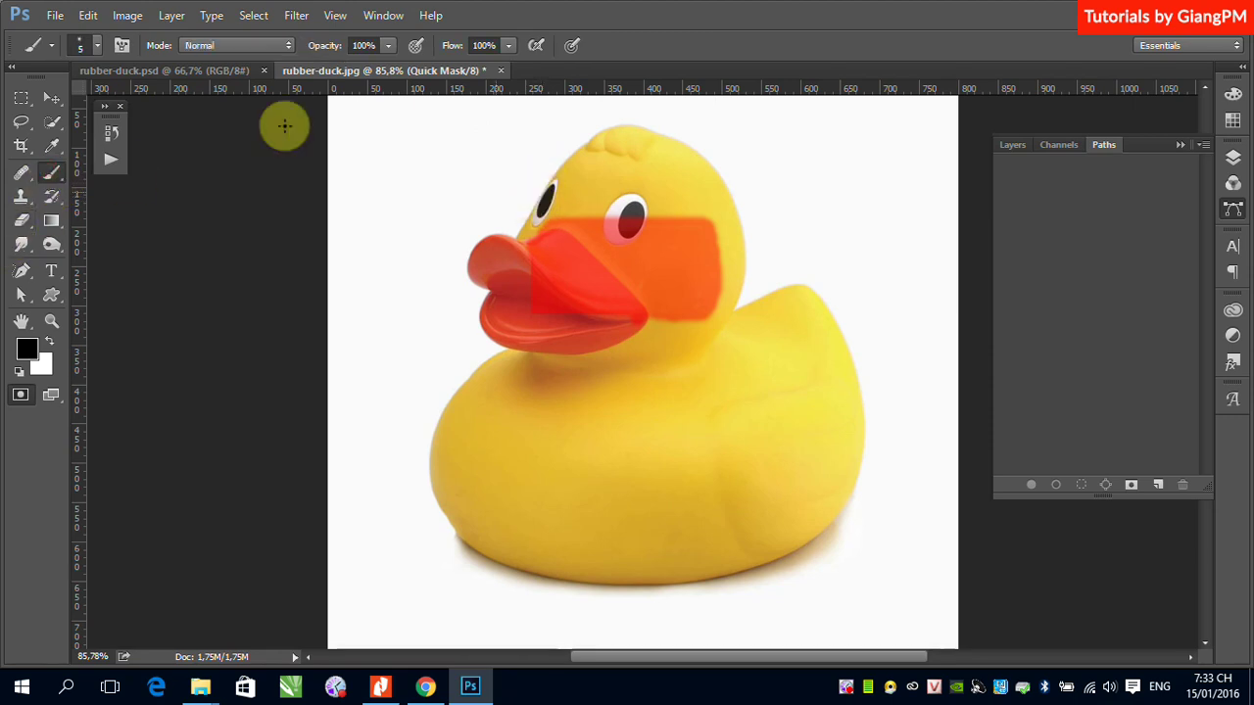
left_click(97, 45)
left_click_drag(113, 103, 131, 103)
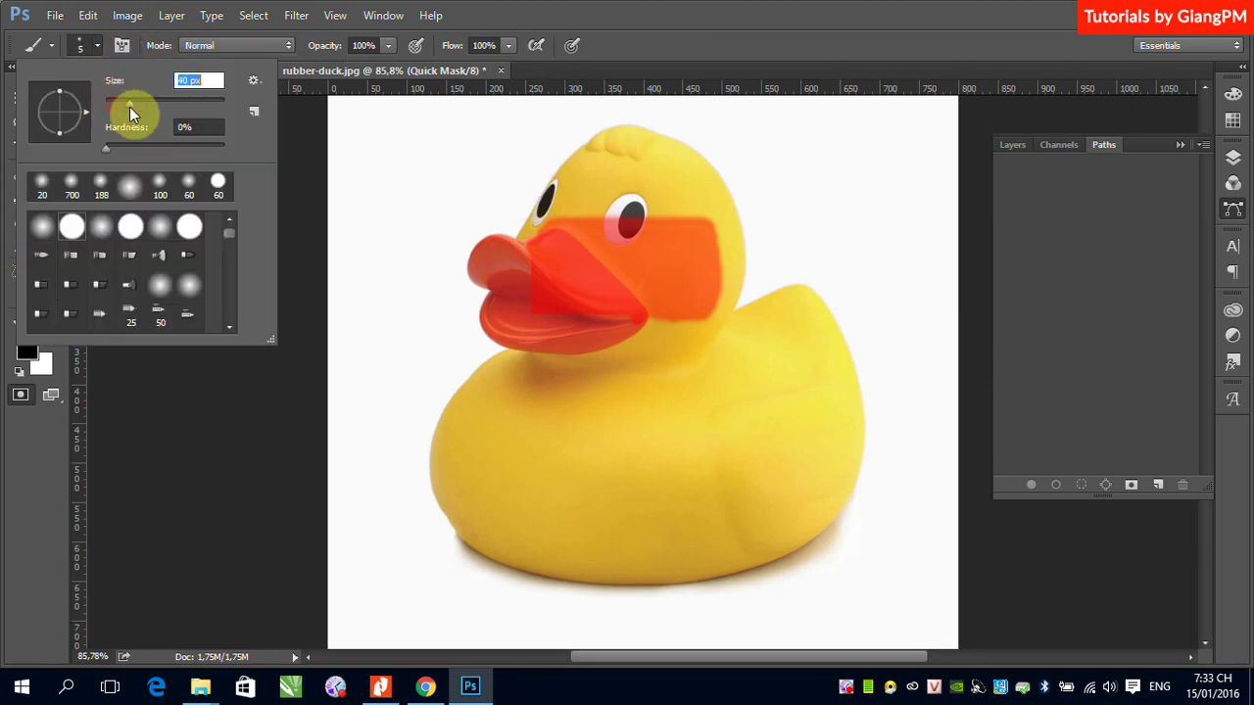
key("Return")
mouse_move(574, 190)
left_mouse_down()
mouse_move(535, 229)
mouse_move(608, 160)
mouse_move(607, 210)
mouse_move(614, 143)
mouse_move(591, 154)
mouse_move(680, 176)
mouse_move(633, 179)
mouse_move(636, 163)
mouse_move(672, 157)
mouse_move(720, 242)
mouse_move(711, 311)
mouse_move(700, 187)
mouse_move(646, 157)
left_mouse_up()
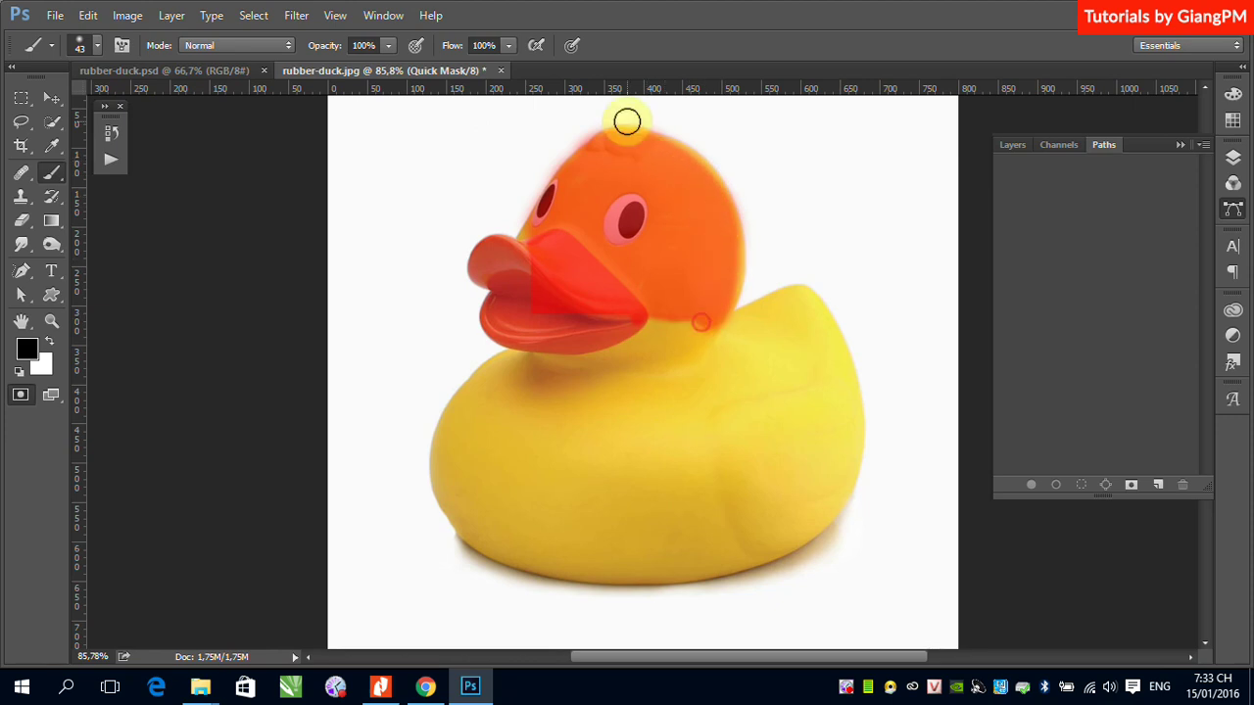
key("q")
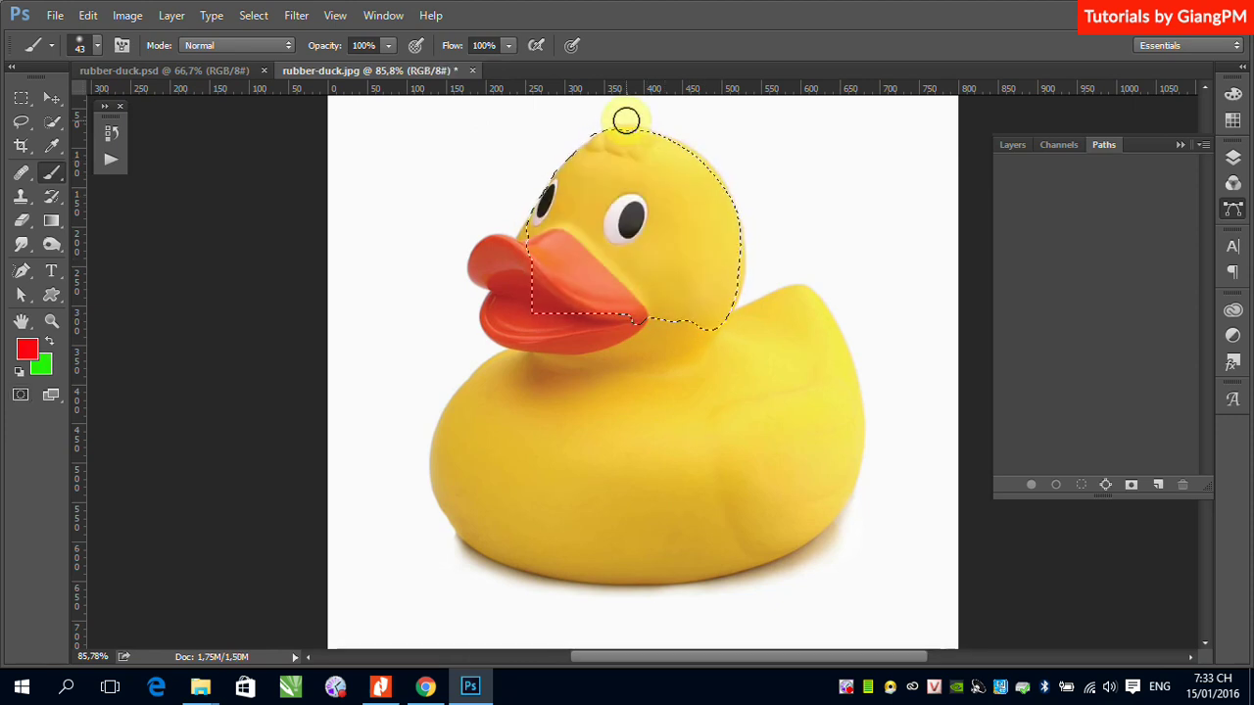
- Re-enter Quick Mask, erase the crown of the head from the mask, and exit again
key("q")
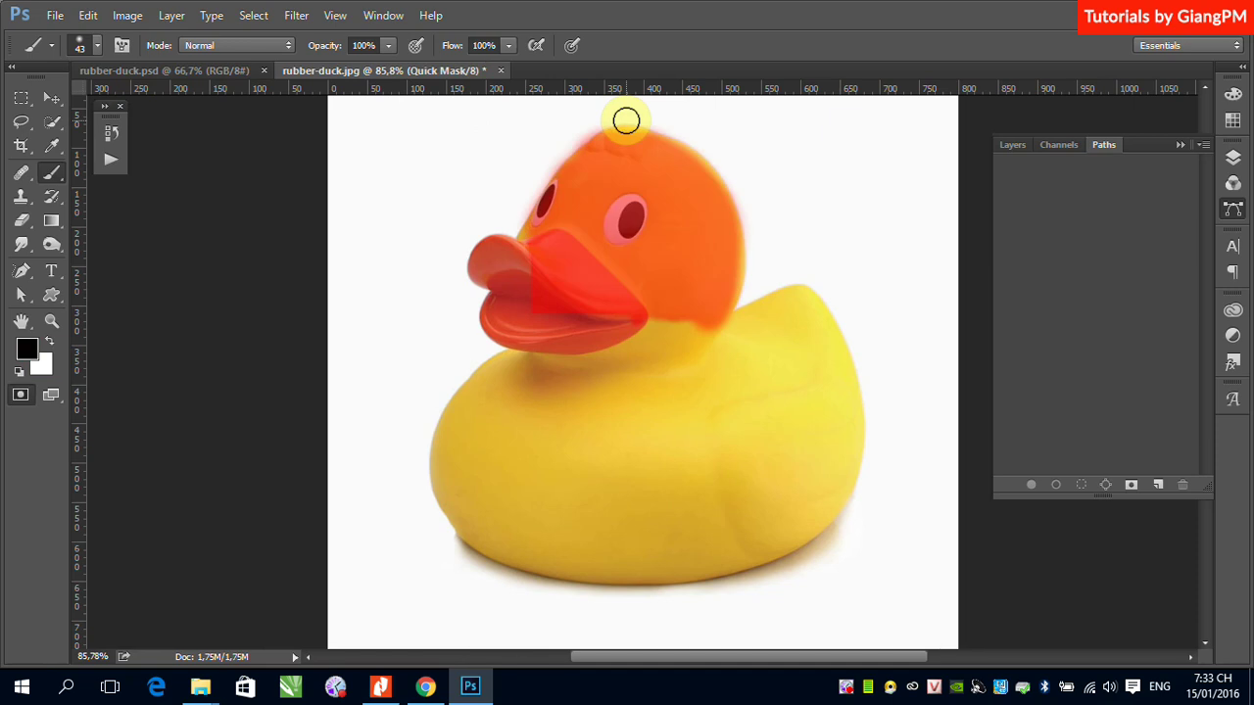
left_click(18, 223)
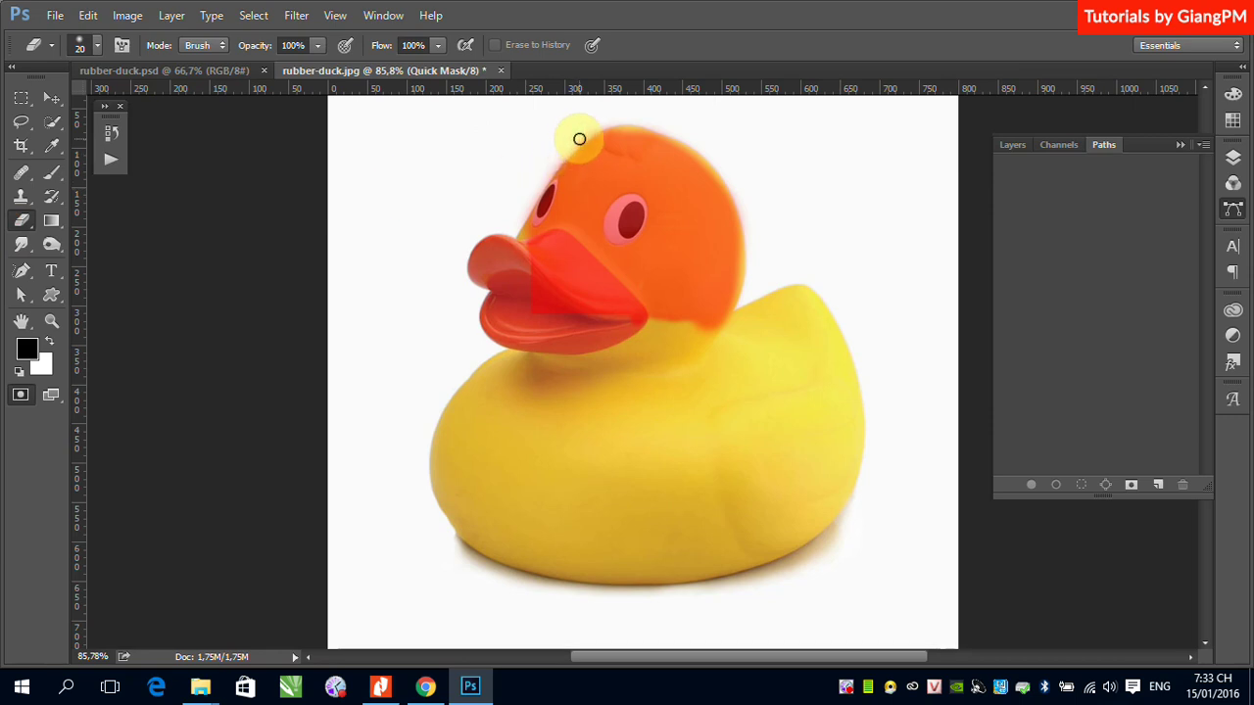
mouse_move(579, 139)
left_mouse_down()
mouse_move(737, 154)
mouse_move(669, 160)
left_mouse_up()
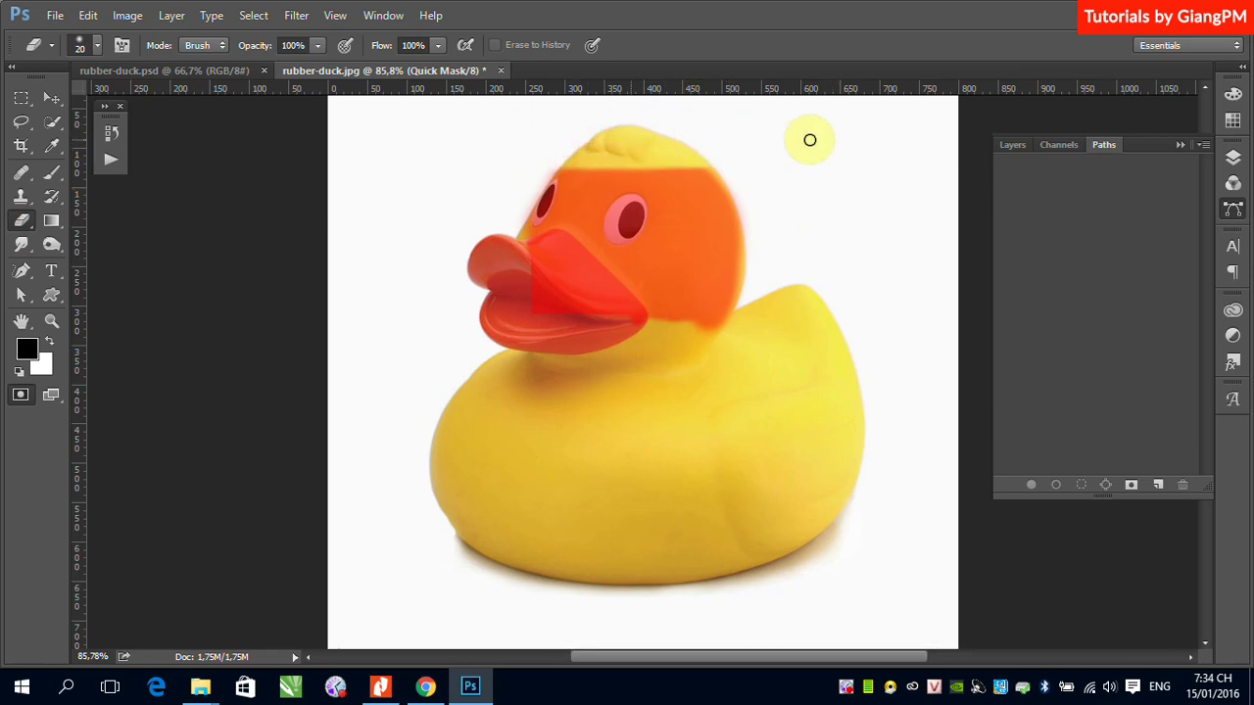
key("q")
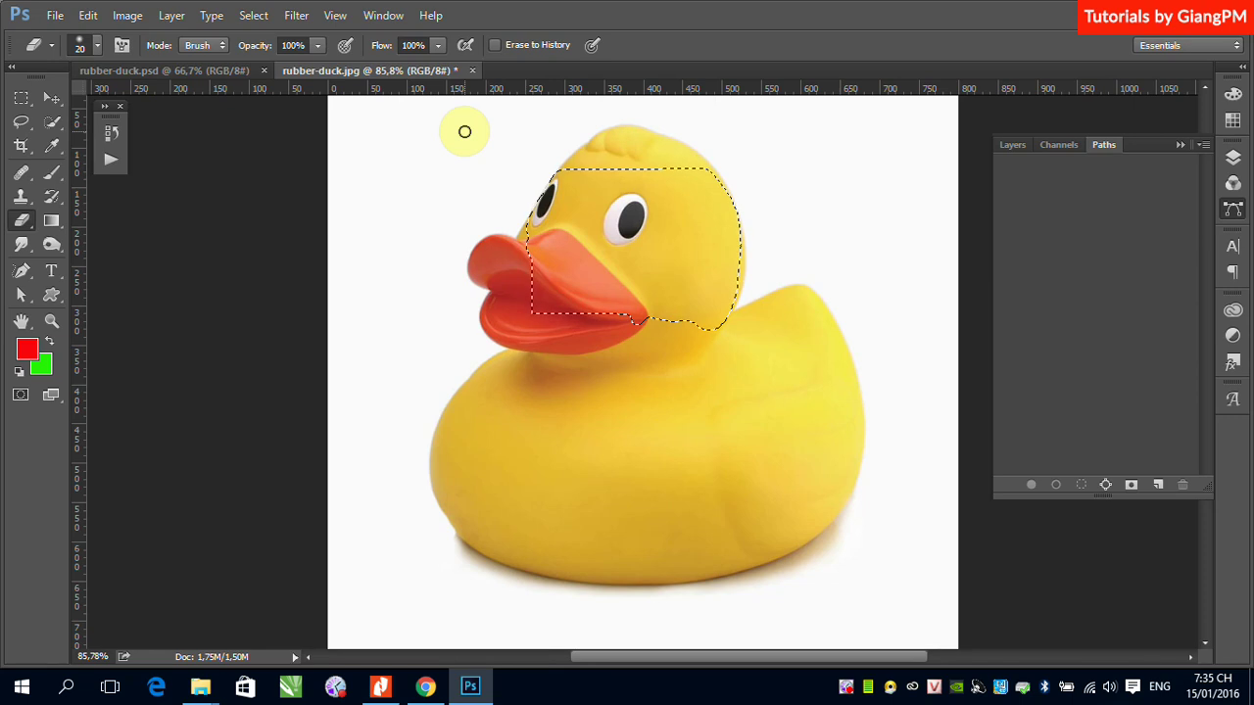
left_click(52, 122)
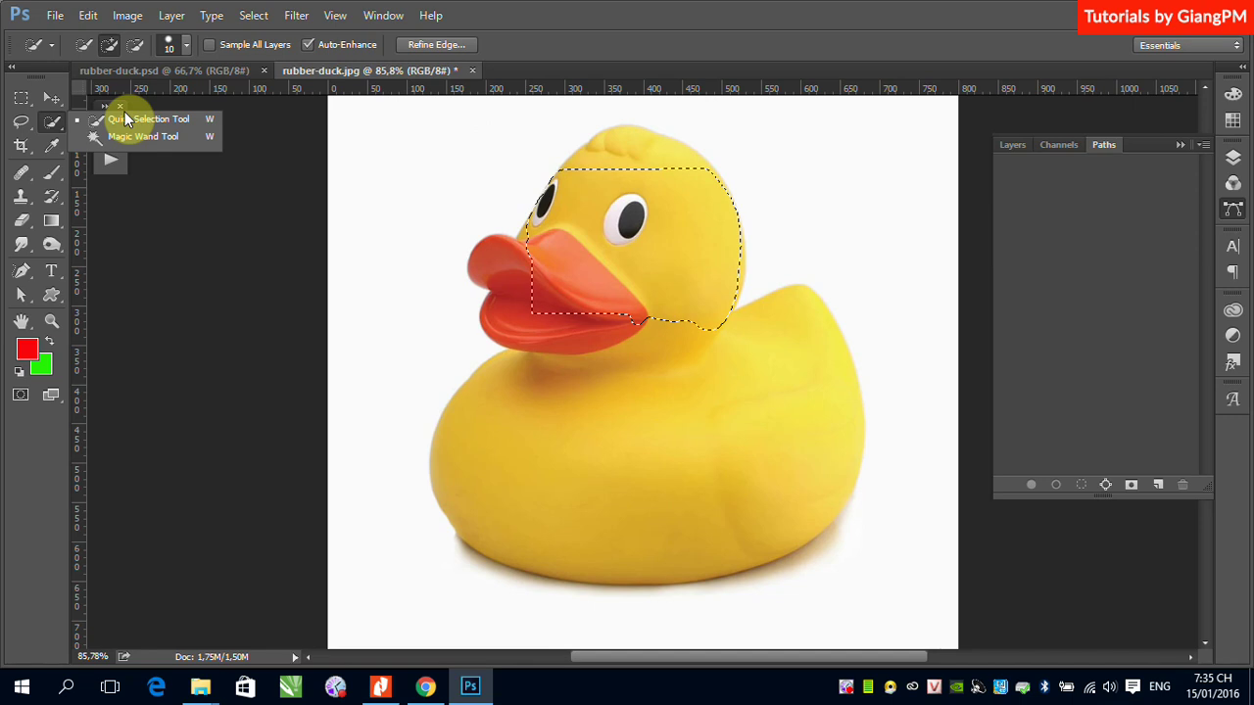
- Change the Quick Mask overlay colour to green and view the head selection tinted green
left_click(625, 16)
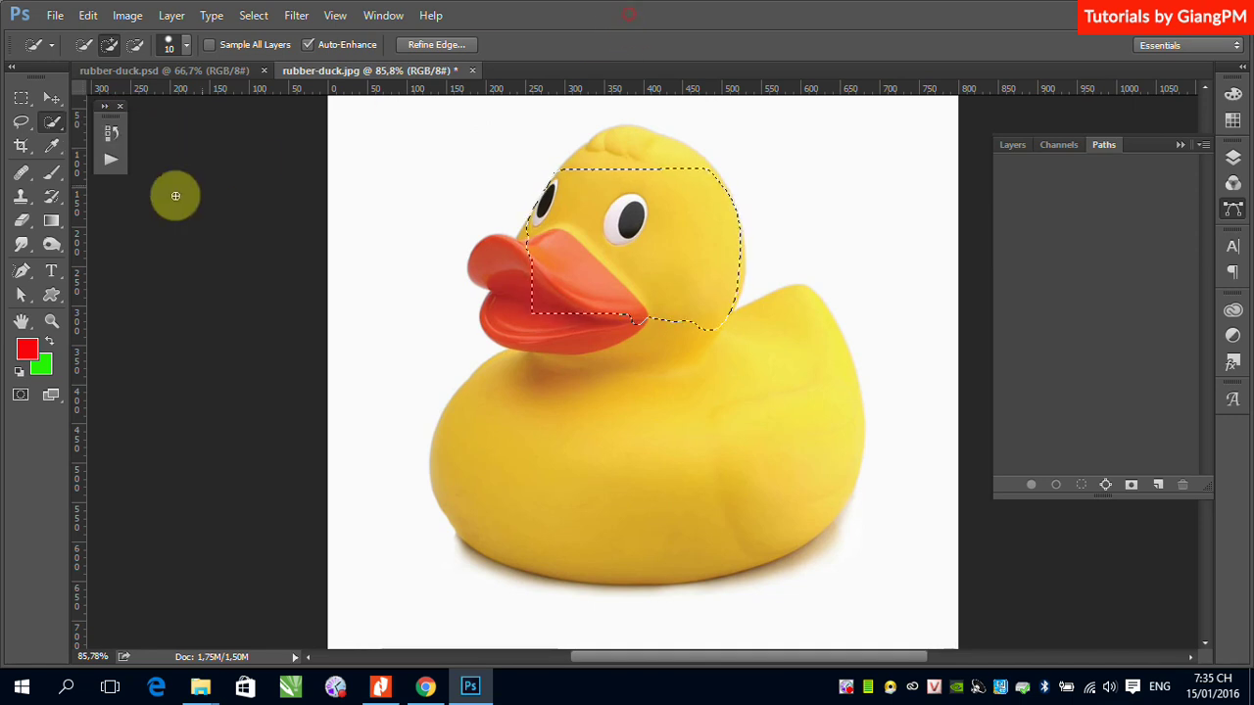
left_click(19, 398)
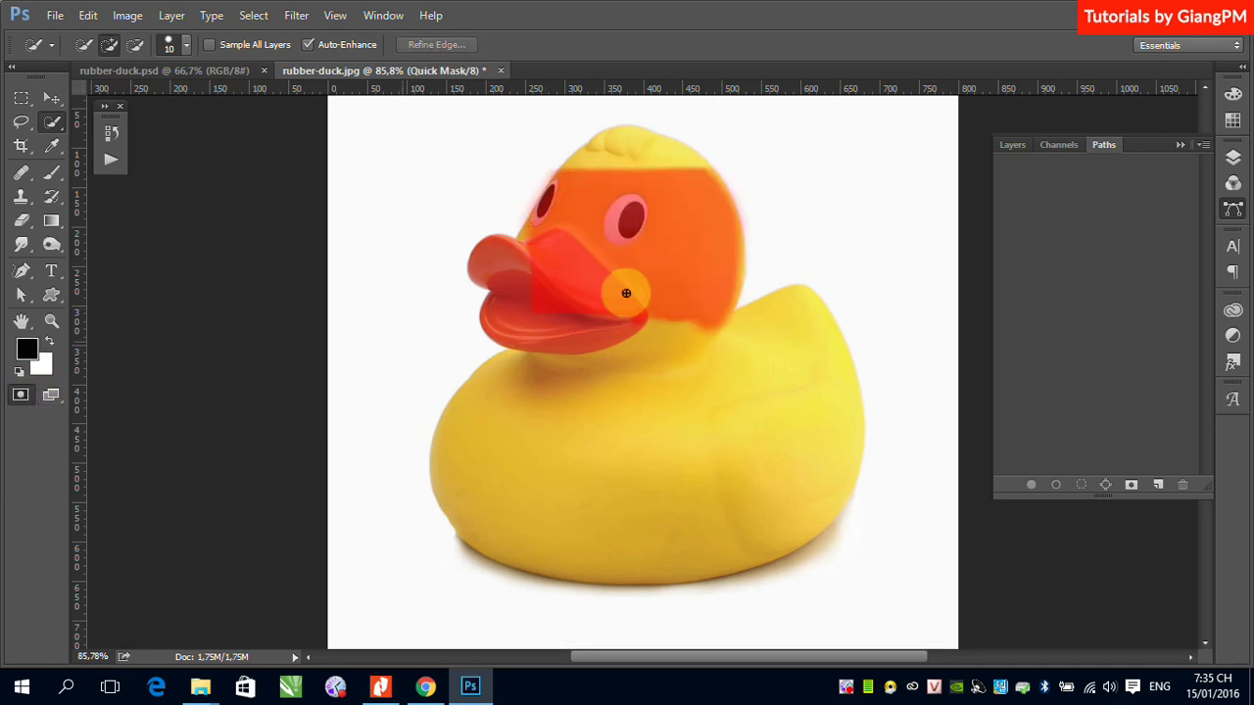
double_click(21, 396)
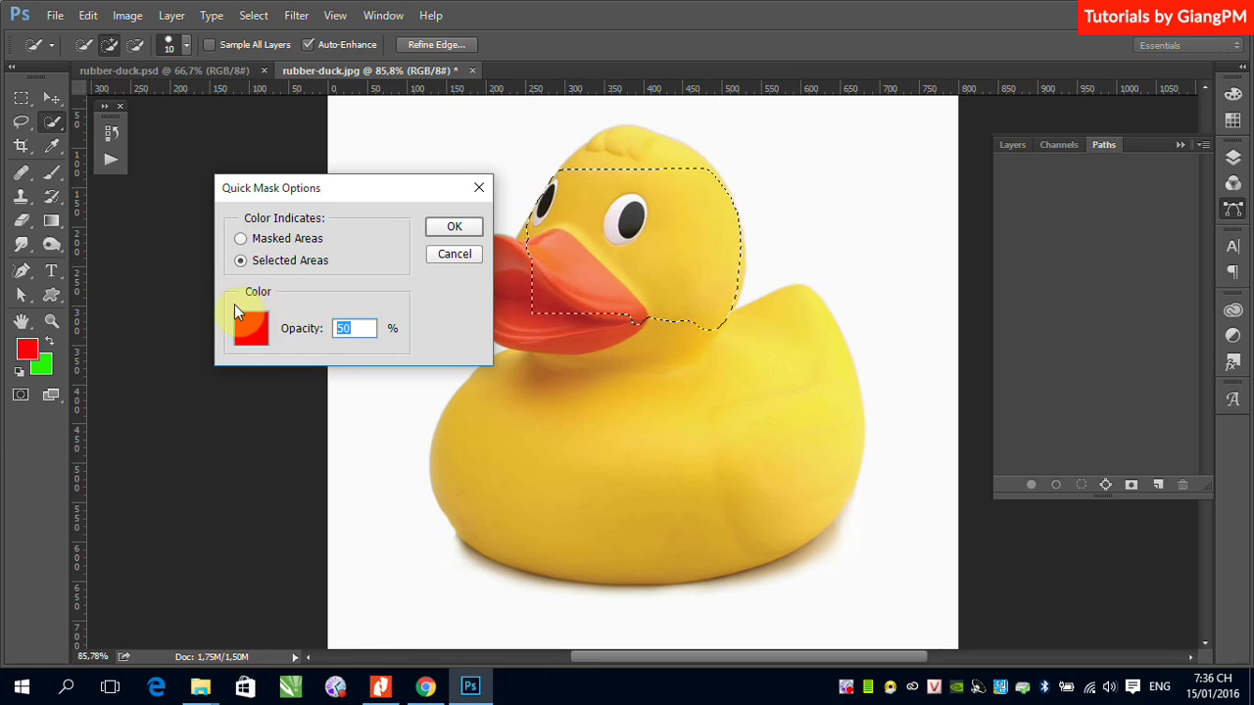
left_click_drag(395, 191, 334, 185)
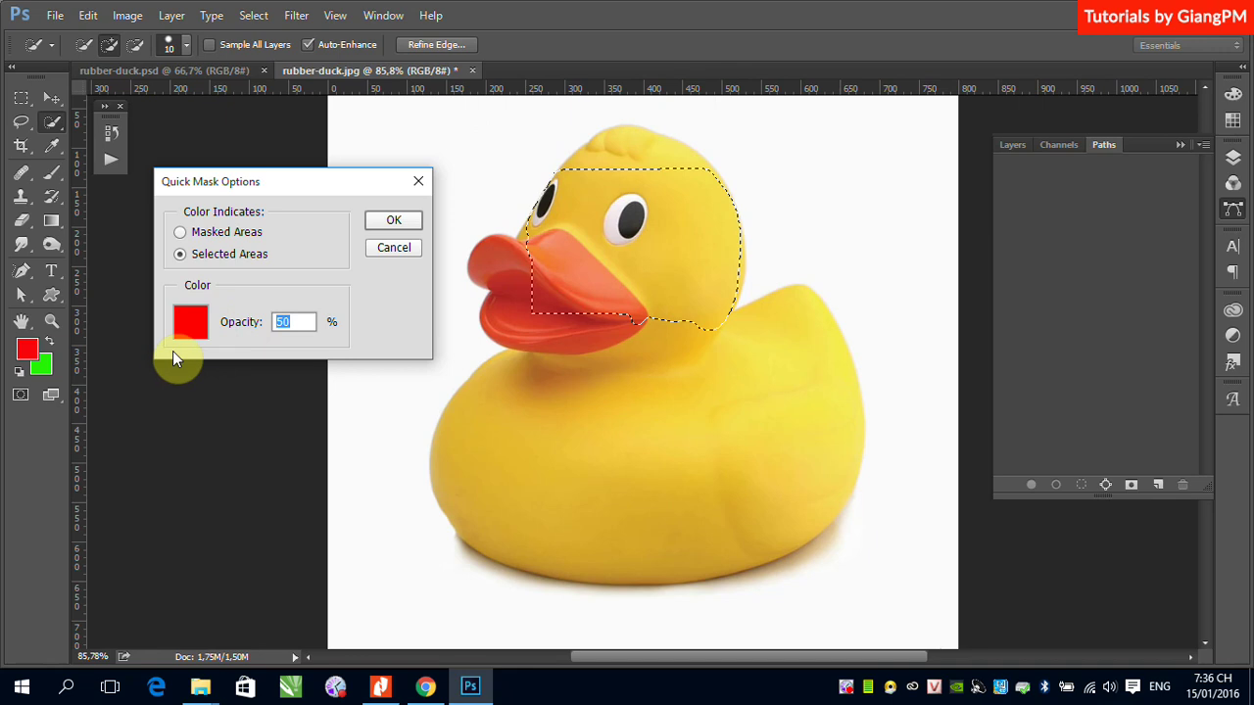
left_click(190, 328)
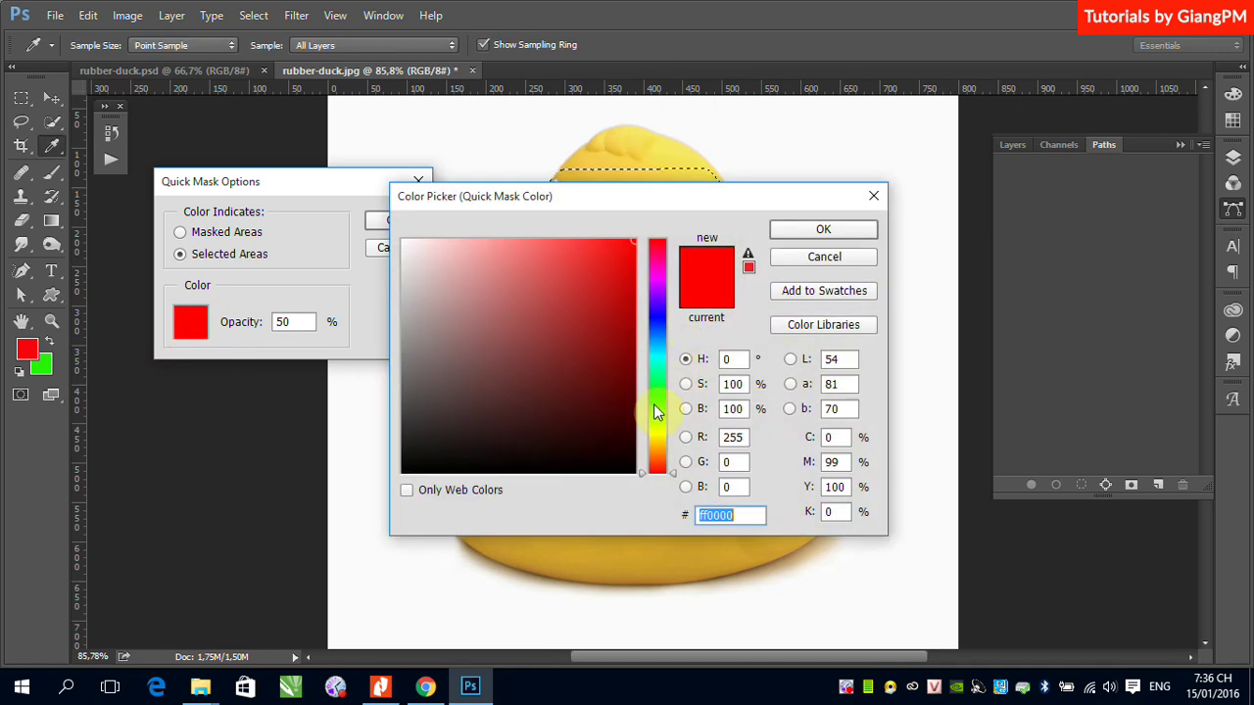
left_click(655, 407)
left_click(821, 229)
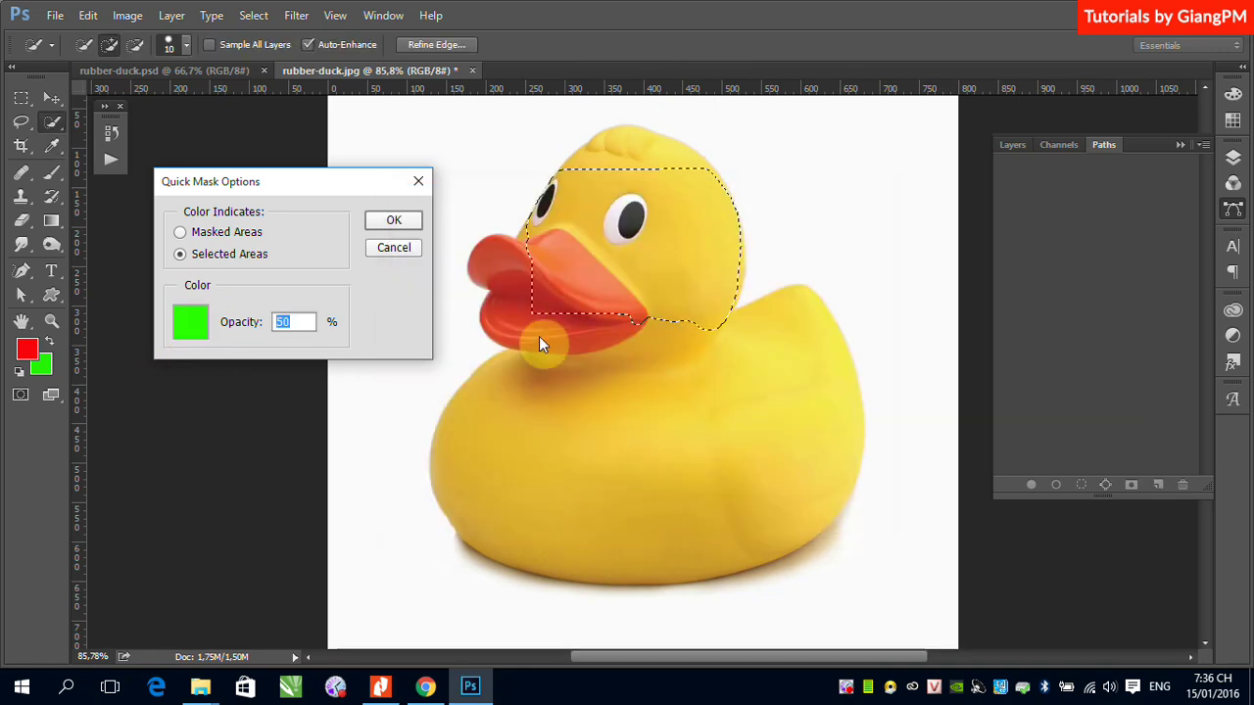
left_click(390, 221)
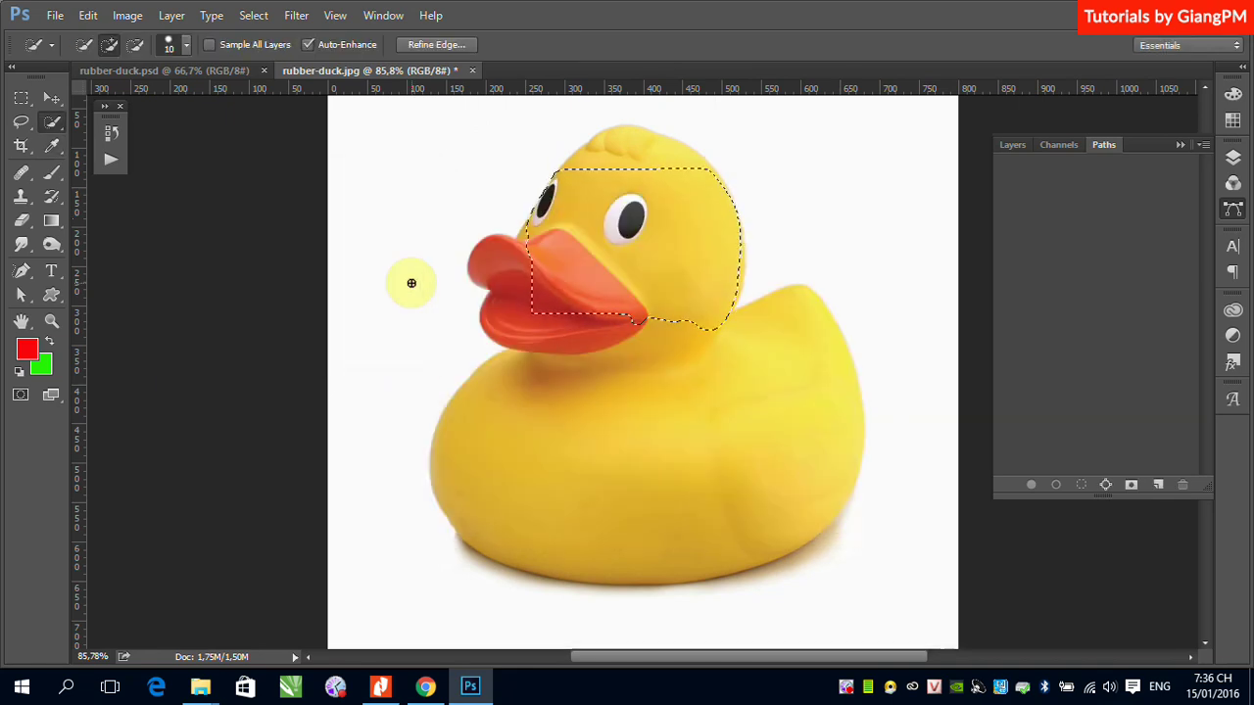
key("q")
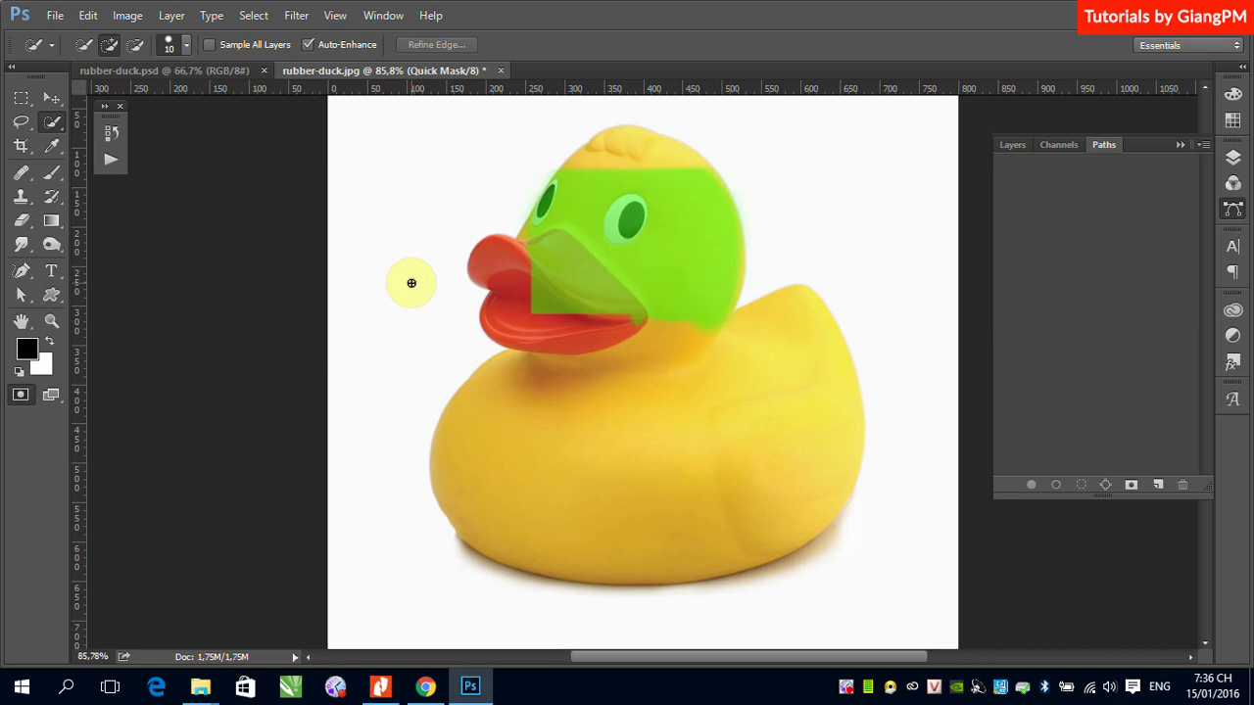